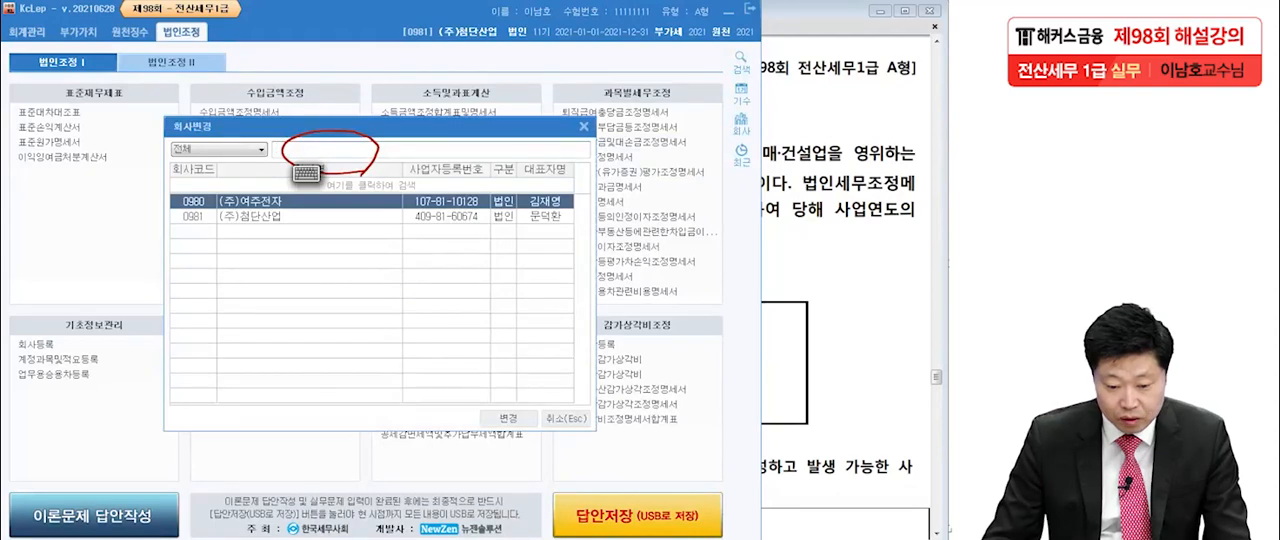
Switch the working company to 0981 (주)첨단산업.
{"action": "left_click", "coordinate": [270, 217]}
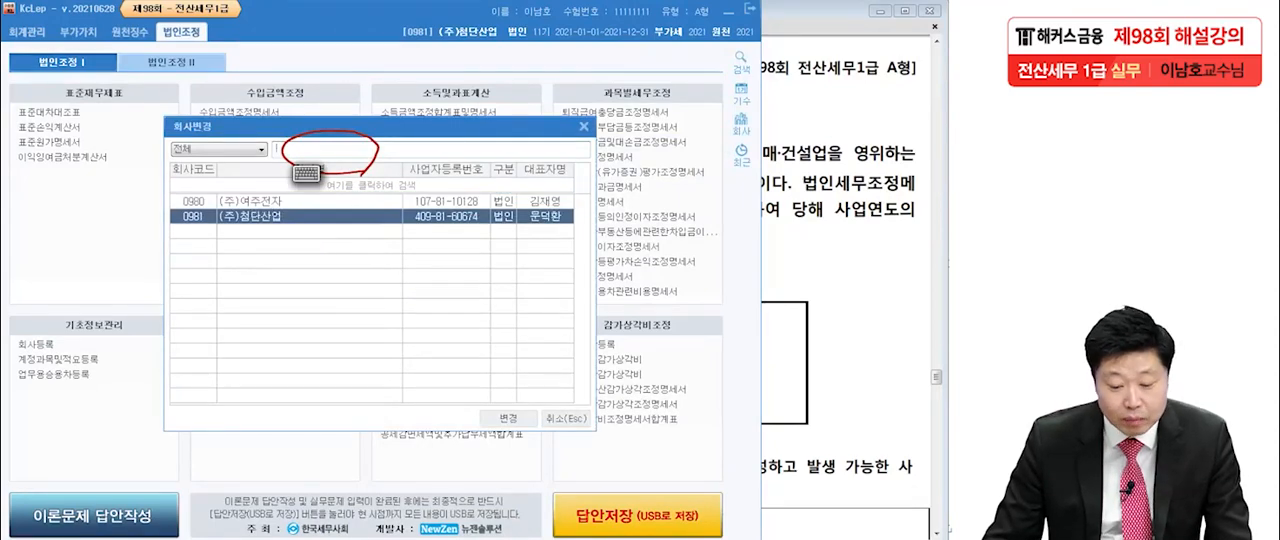
{"action": "left_click", "coordinate": [508, 419]}
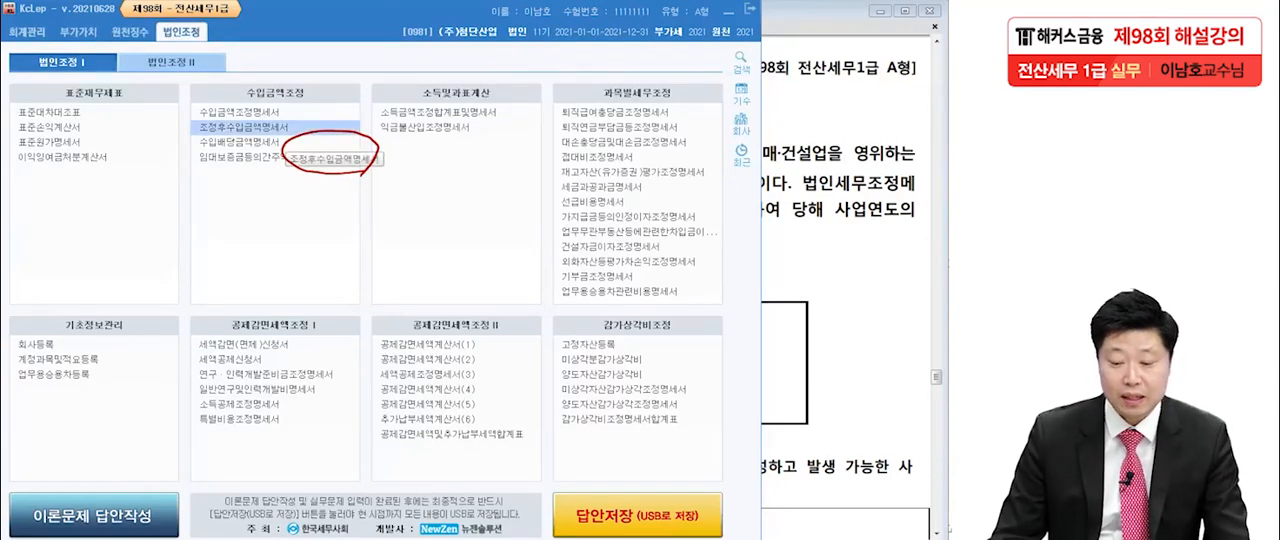
{"action": "key", "text": "Escape"}
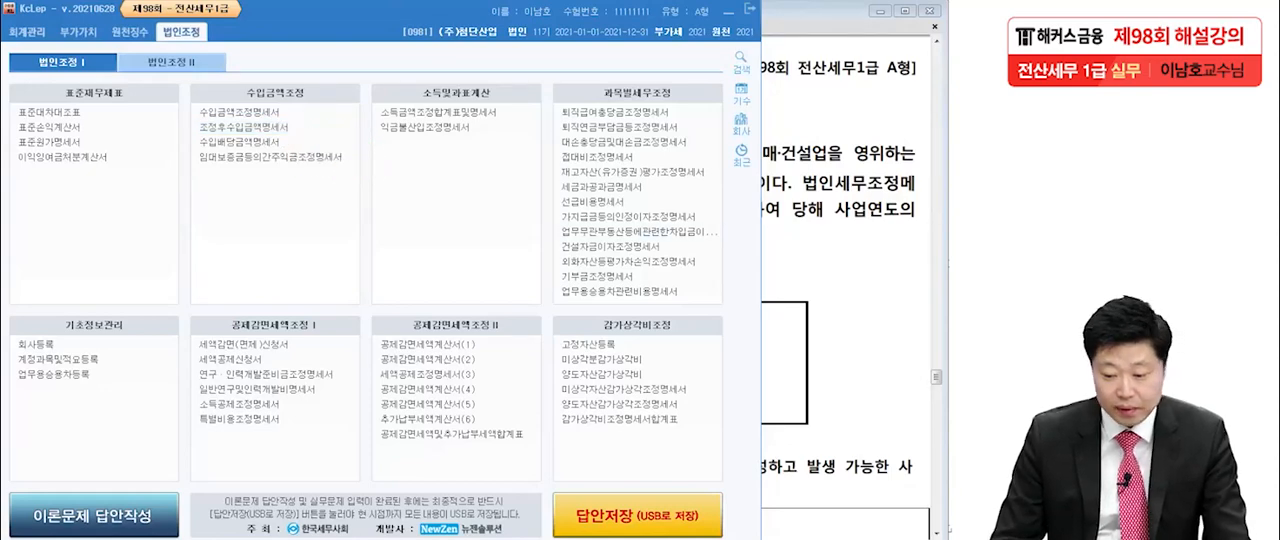
Switch to the exam PDF in Adobe Reader and review the 문제5 introduction and its list of forms to prepare.
{"action": "key", "text": "alt+Tab"}
{"action": "scroll", "coordinate": [562, 290], "scroll_direction": "down", "scroll_amount": 2}
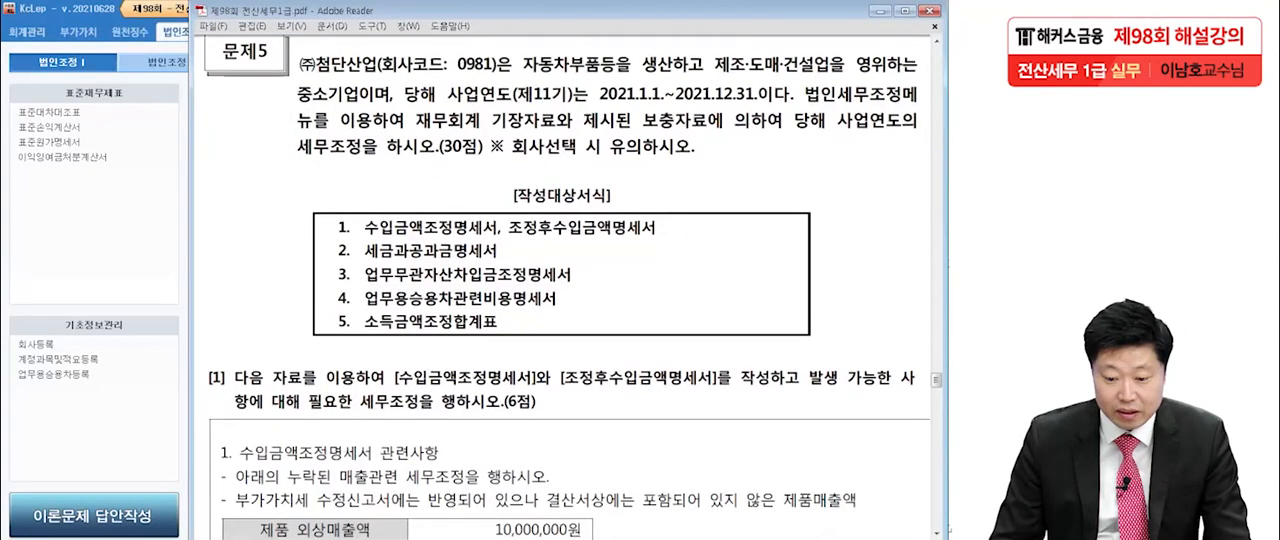
{"action": "key", "text": "ctrl+2"}
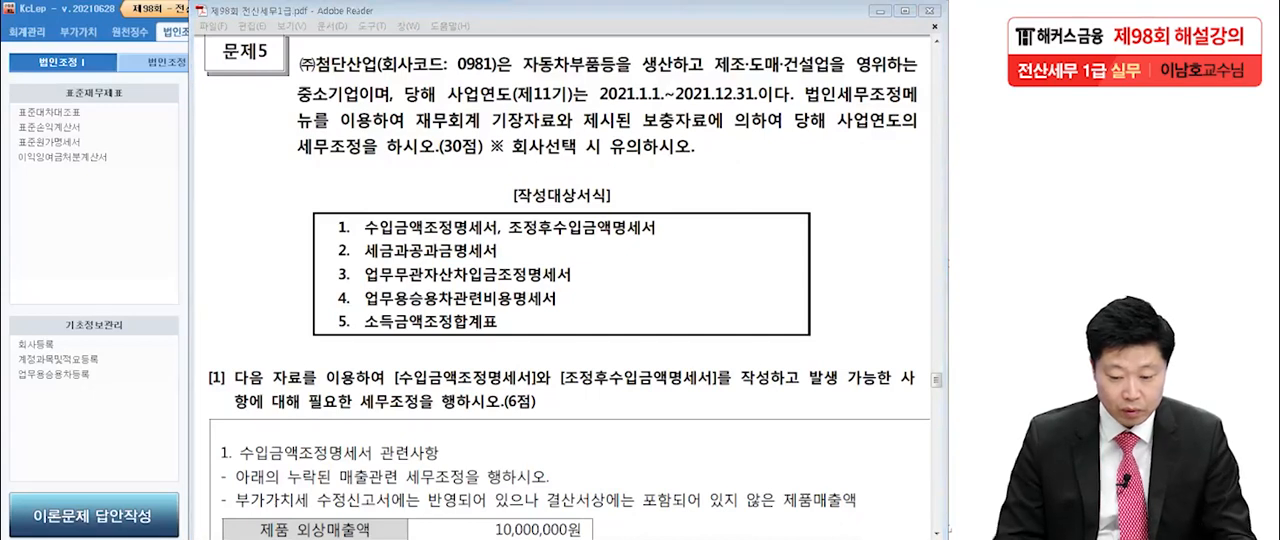
{"action": "mouse_move", "coordinate": [342, 211]}
{"action": "left_mouse_down"}
{"action": "mouse_move", "coordinate": [305, 274]}
{"action": "mouse_move", "coordinate": [350, 342]}
{"action": "left_mouse_up"}
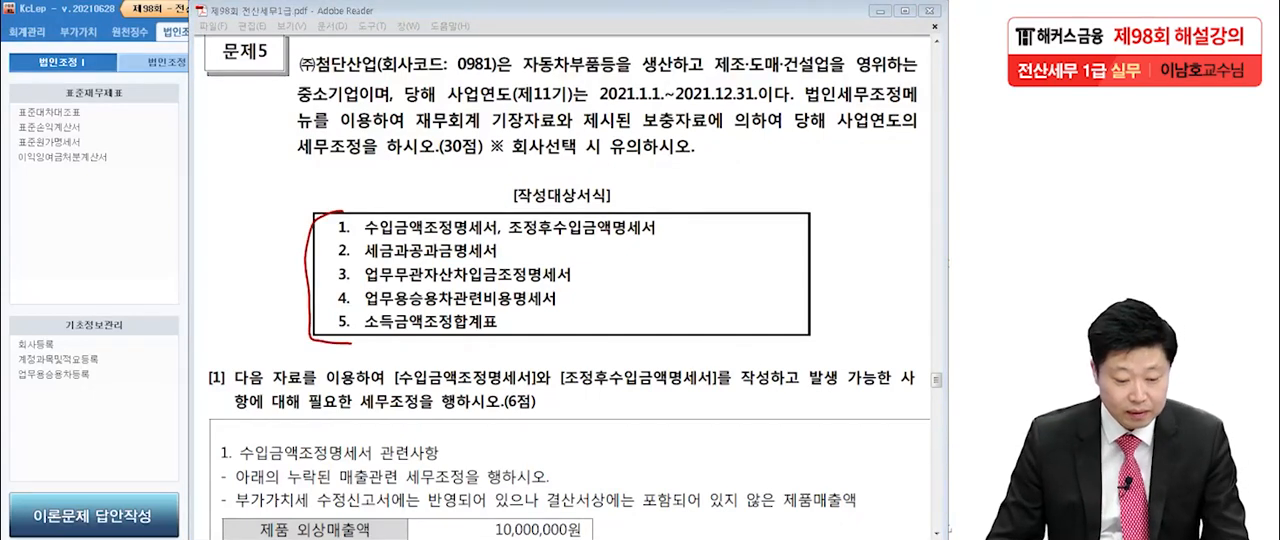
{"action": "key", "text": "e"}
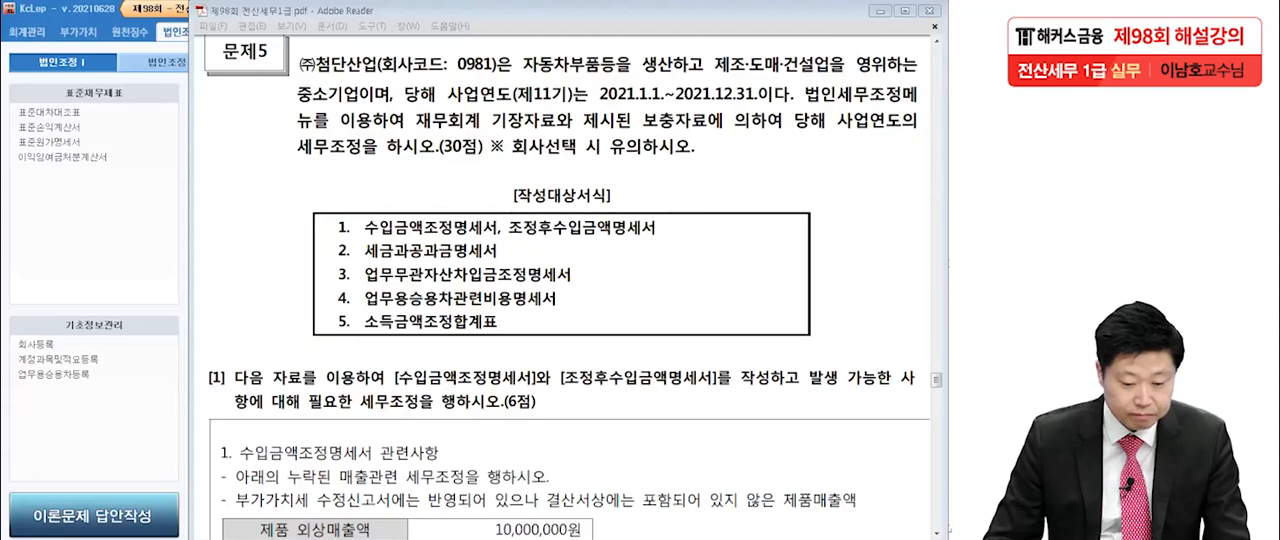
Read question [1] in the exam PDF, covering the omitted sales, the income statement revenue and the VAT tax base tables.
{"action": "scroll", "coordinate": [570, 300], "scroll_direction": "down", "scroll_amount": 5}
{"action": "left_click_drag", "start_coordinate": [570, 300], "coordinate": [556, 282]}
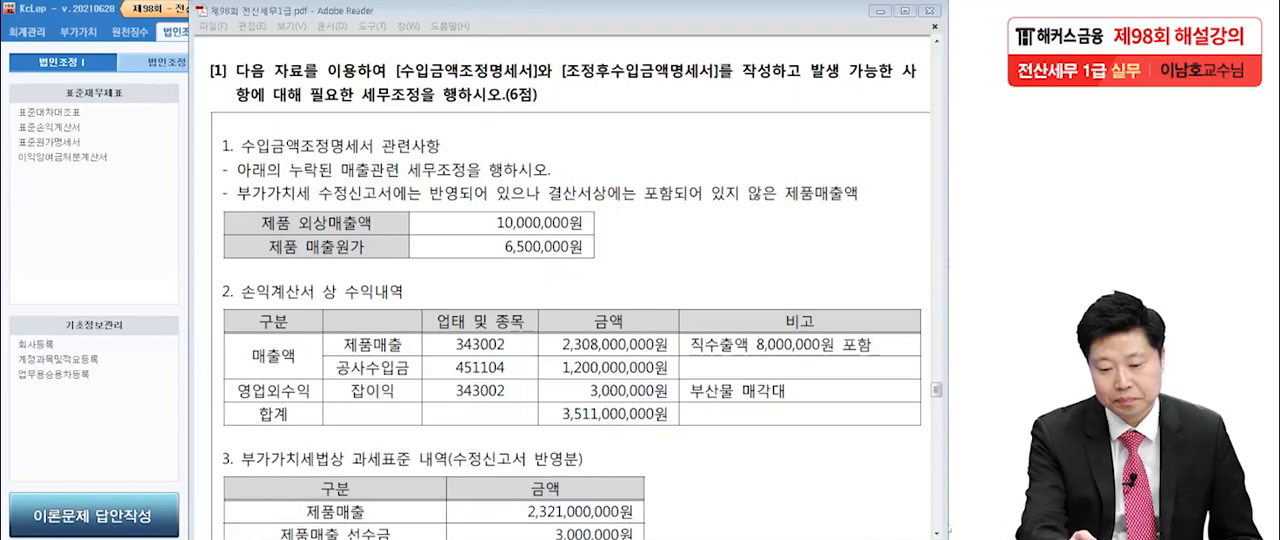
{"action": "left_click_drag", "start_coordinate": [392, 86], "coordinate": [719, 86]}
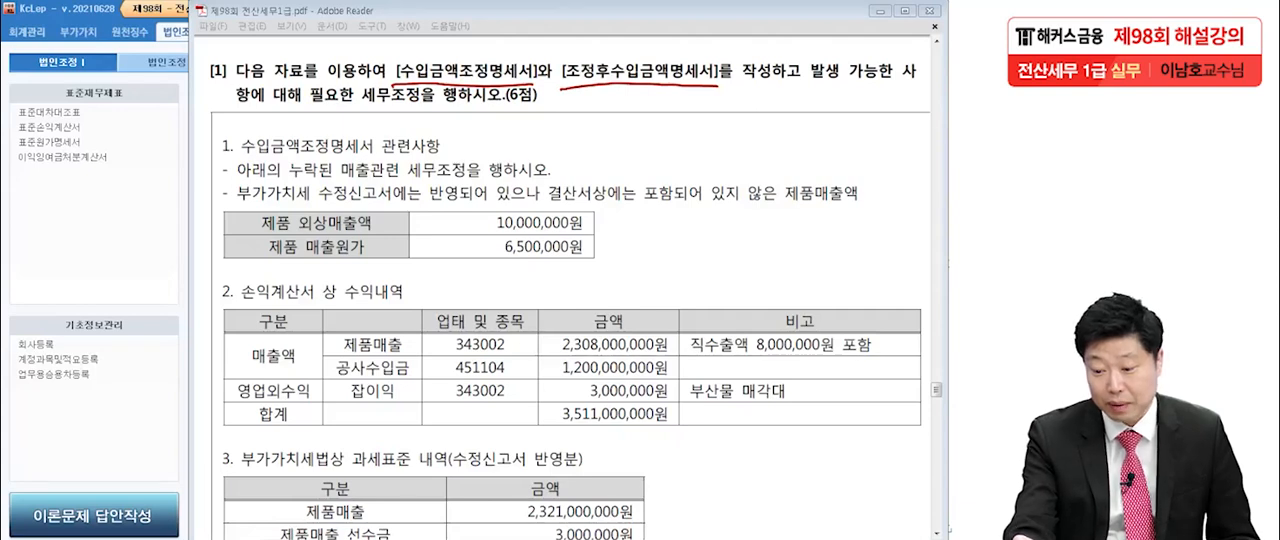
{"action": "left_click_drag", "start_coordinate": [357, 104], "coordinate": [420, 99]}
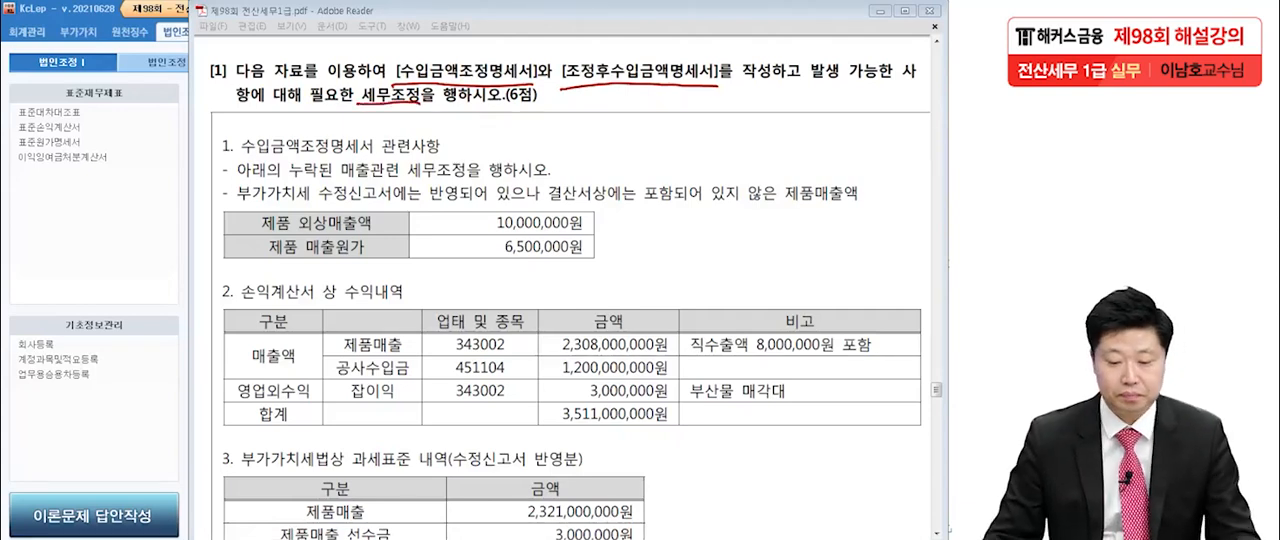
{"action": "key", "text": "Escape"}
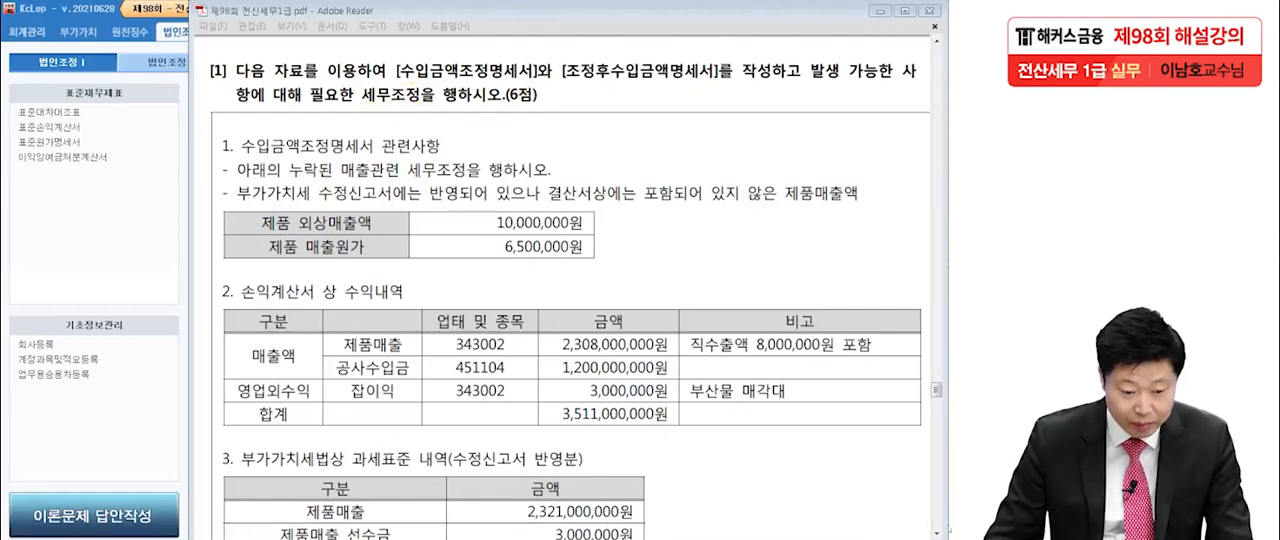
{"action": "scroll", "coordinate": [570, 300], "scroll_direction": "down", "scroll_amount": 2}
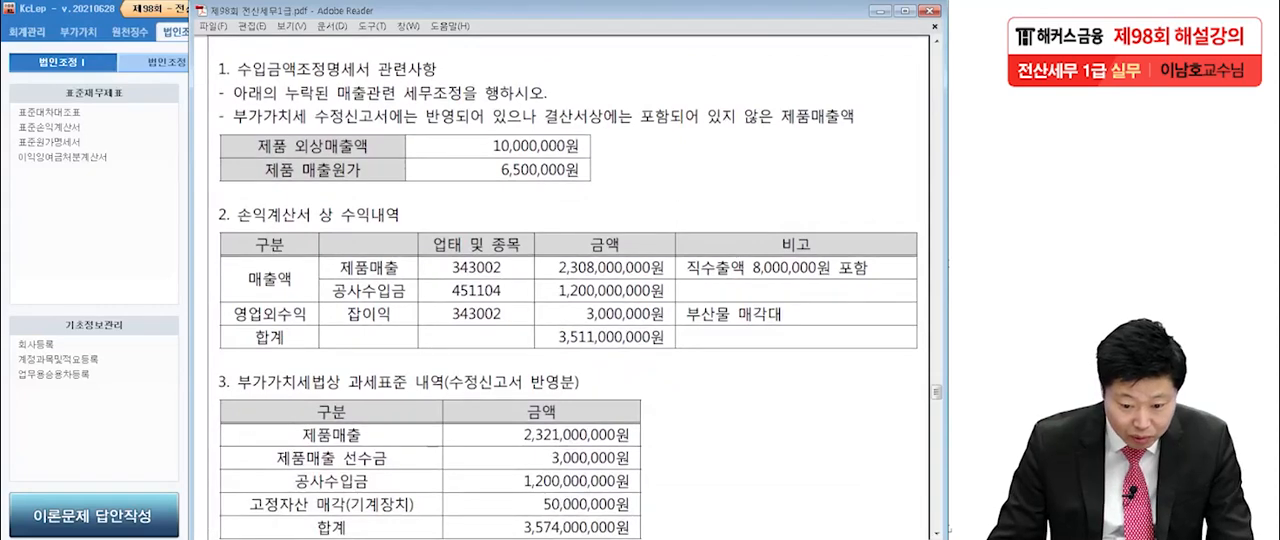
{"action": "scroll", "coordinate": [570, 290], "scroll_direction": "down", "scroll_amount": 1}
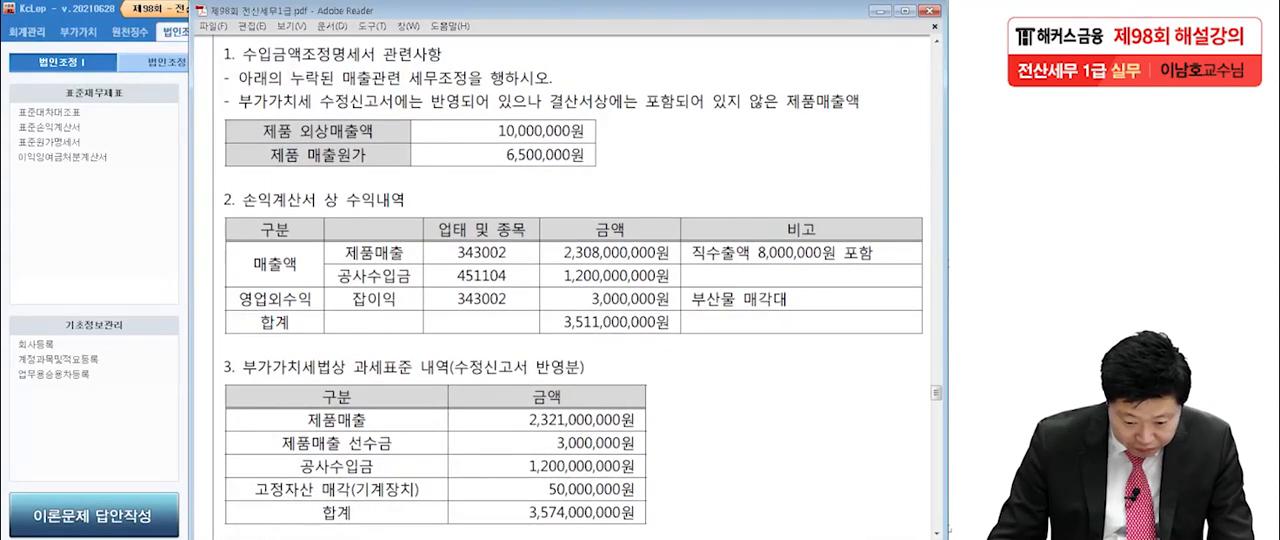
{"action": "scroll", "coordinate": [570, 290], "scroll_direction": "down", "scroll_amount": 1}
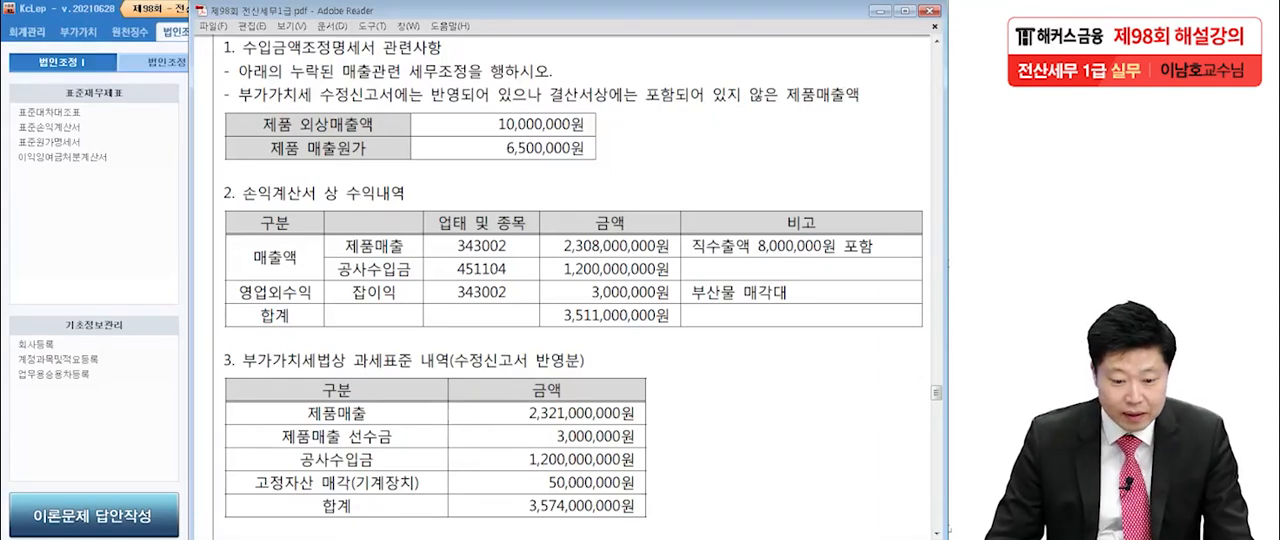
Switch back to KcLep, open the 수입금액조정명세서 form and consult the revenue table in the exam PDF.
{"action": "key", "text": "alt+Tab"}
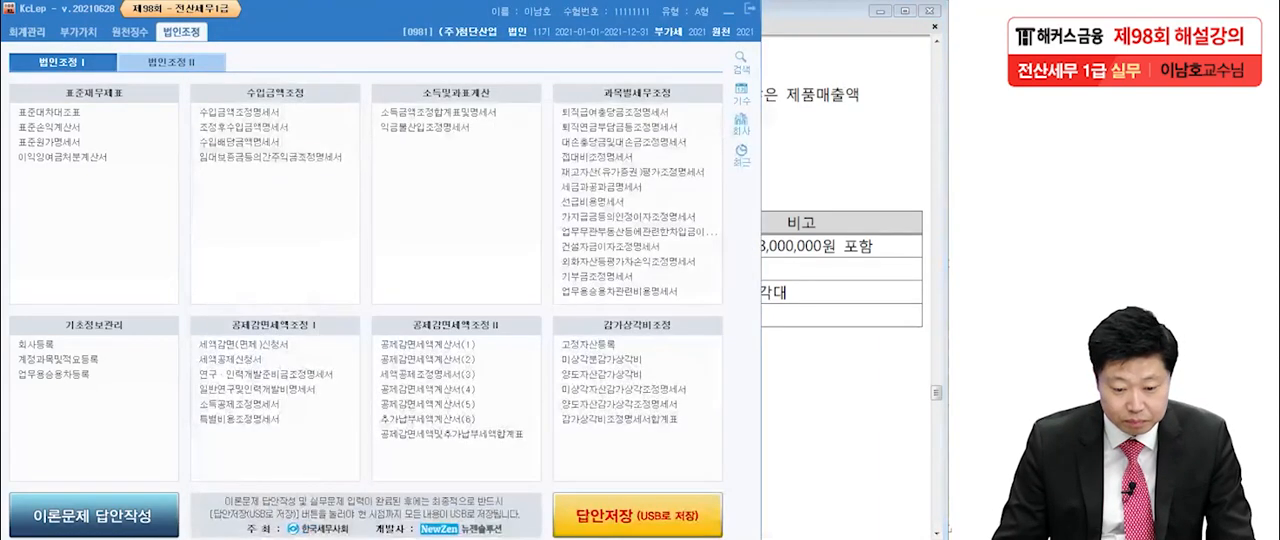
{"action": "key", "text": "Return"}
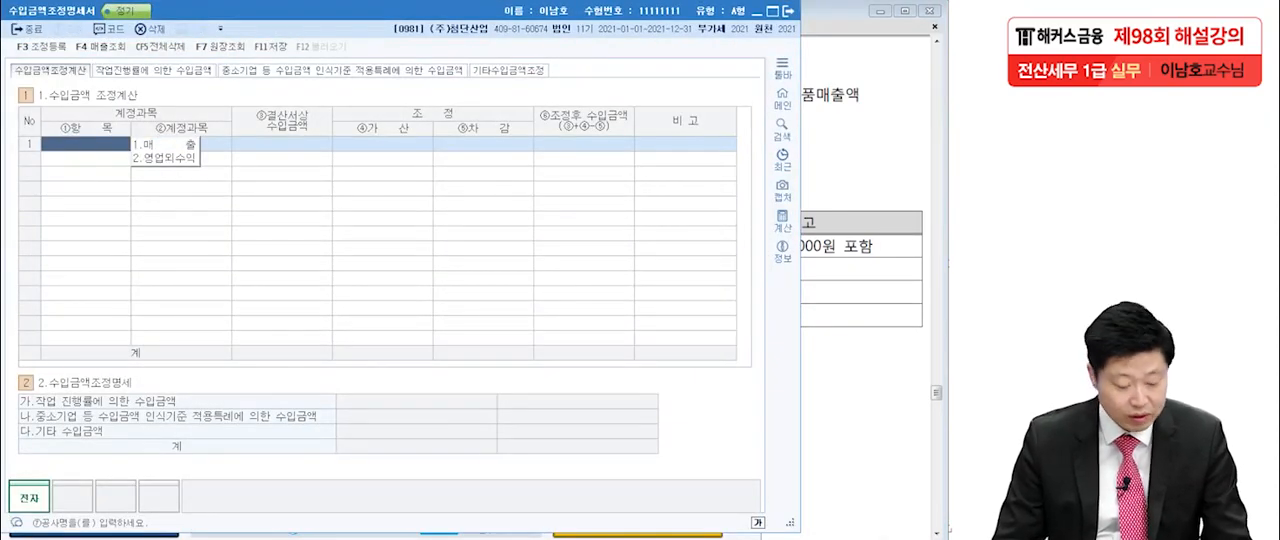
{"action": "key", "text": "alt+Tab"}
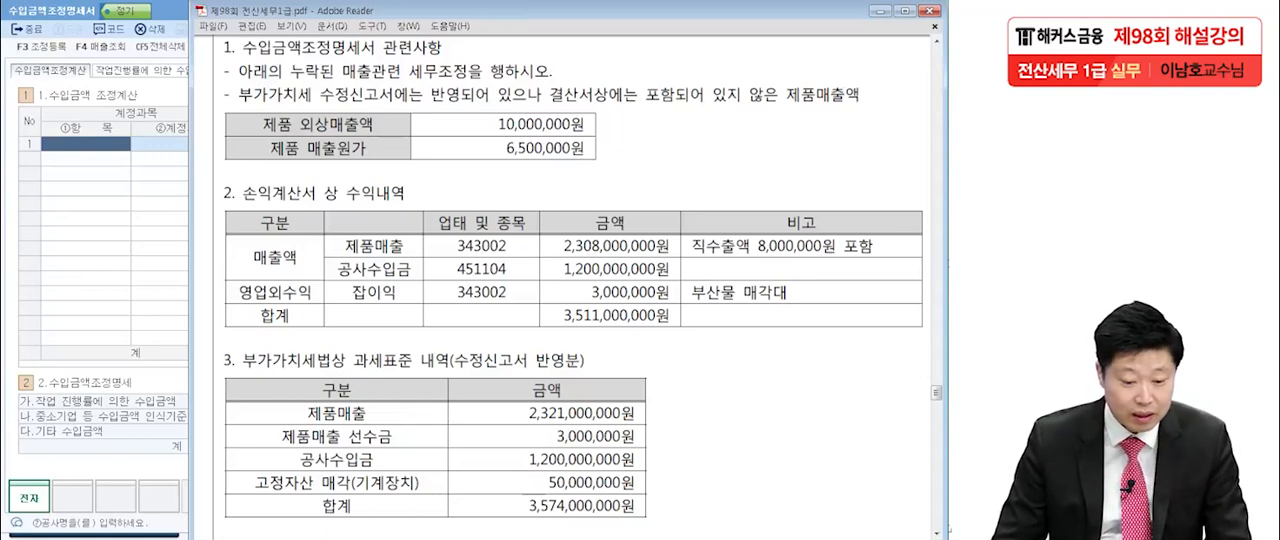
Enter row 1 of the 수입금액 조정계산 table as 매출, loading account 0404 제품매출 from the sales lookup.
{"action": "left_click", "coordinate": [86, 144]}
{"action": "key", "text": "1"}
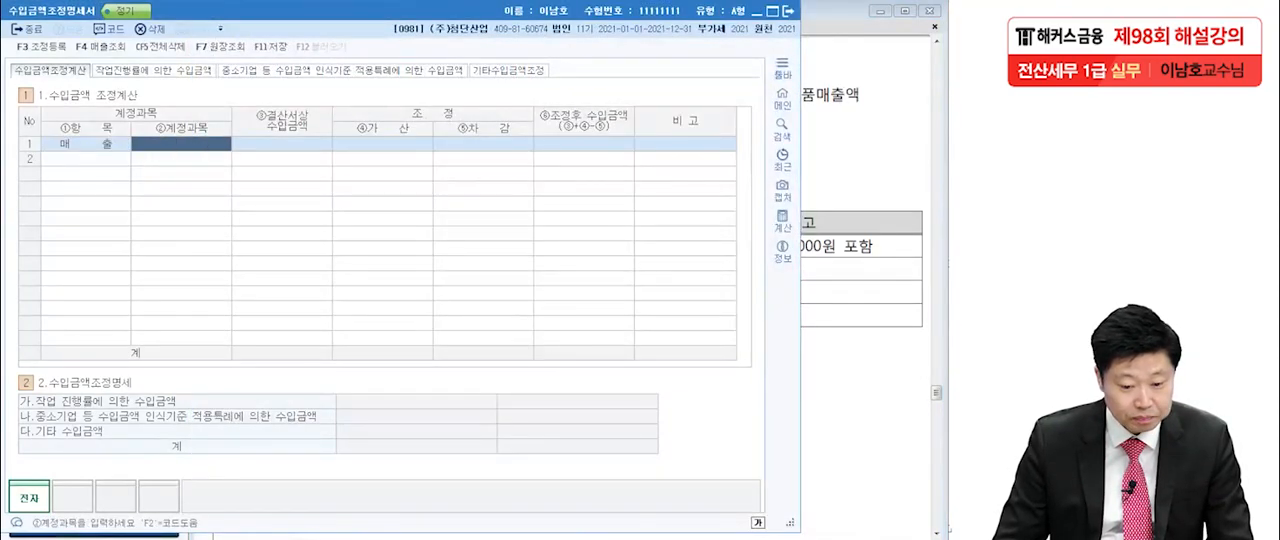
{"action": "left_click", "coordinate": [97, 46]}
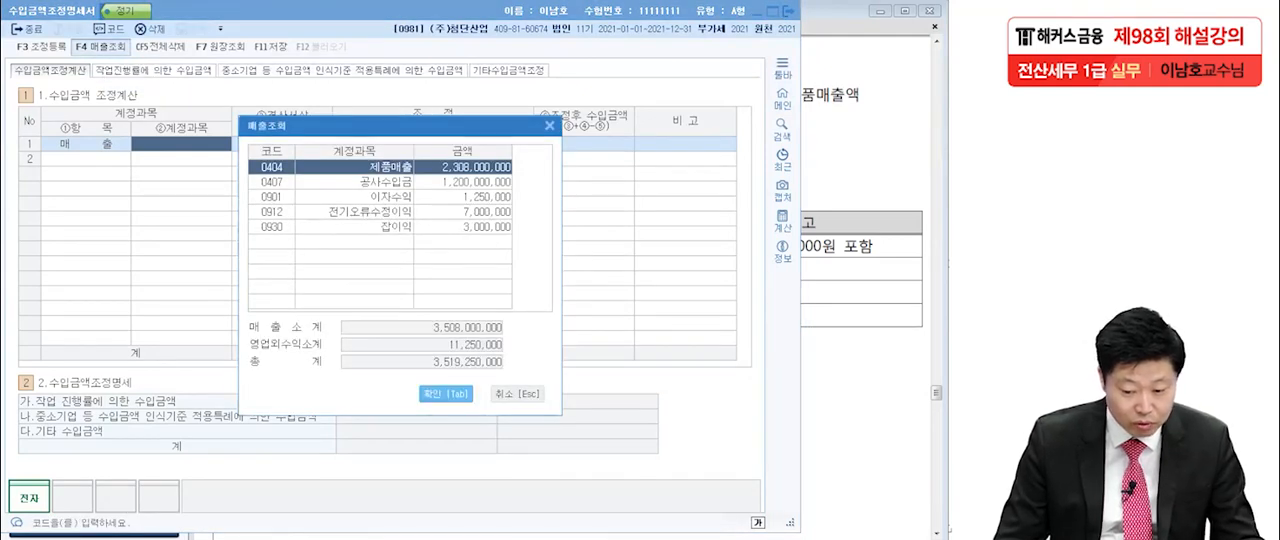
{"action": "left_click", "coordinate": [446, 394]}
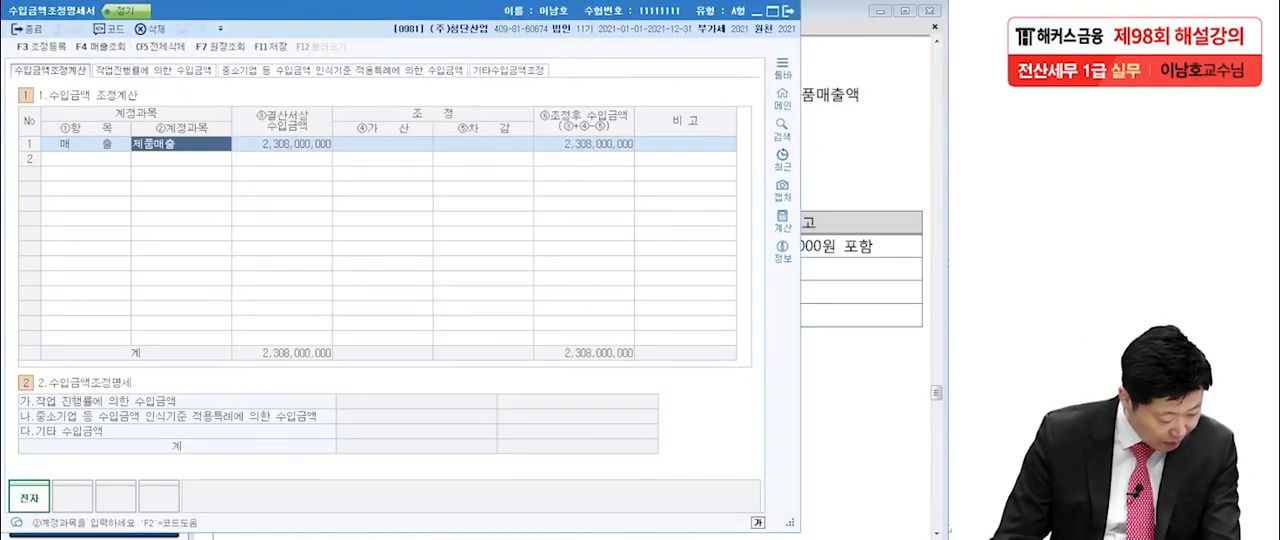
Add row 2 as 매출, loading account 0407 공사수입금 and its amount from the sales lookup.
{"action": "key", "text": "Return"}
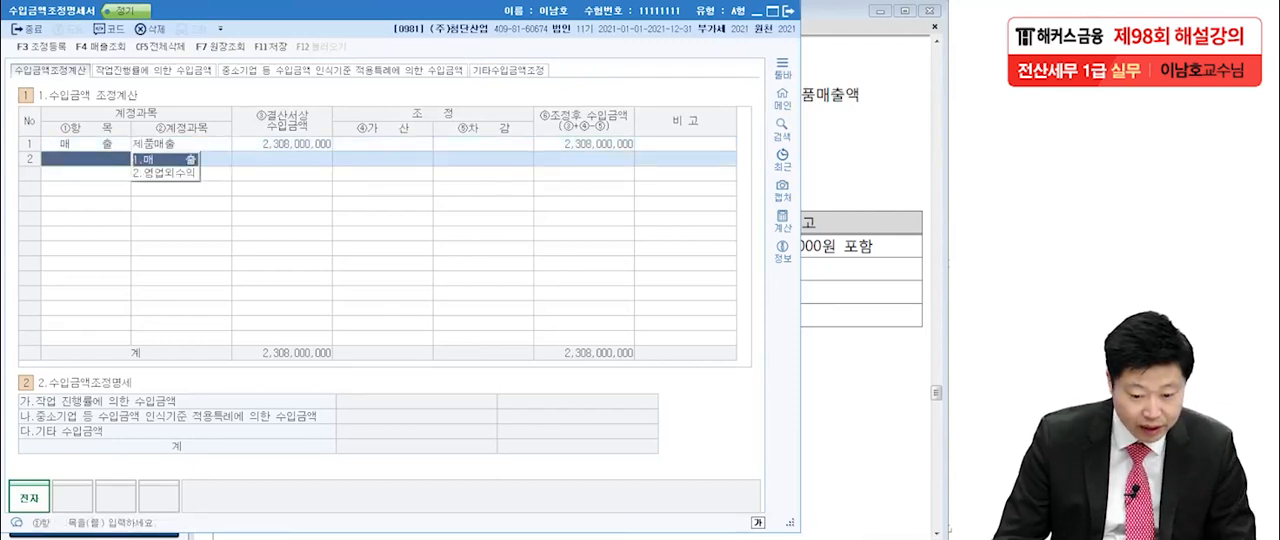
{"action": "key", "text": "1"}
{"action": "key", "text": "F4"}
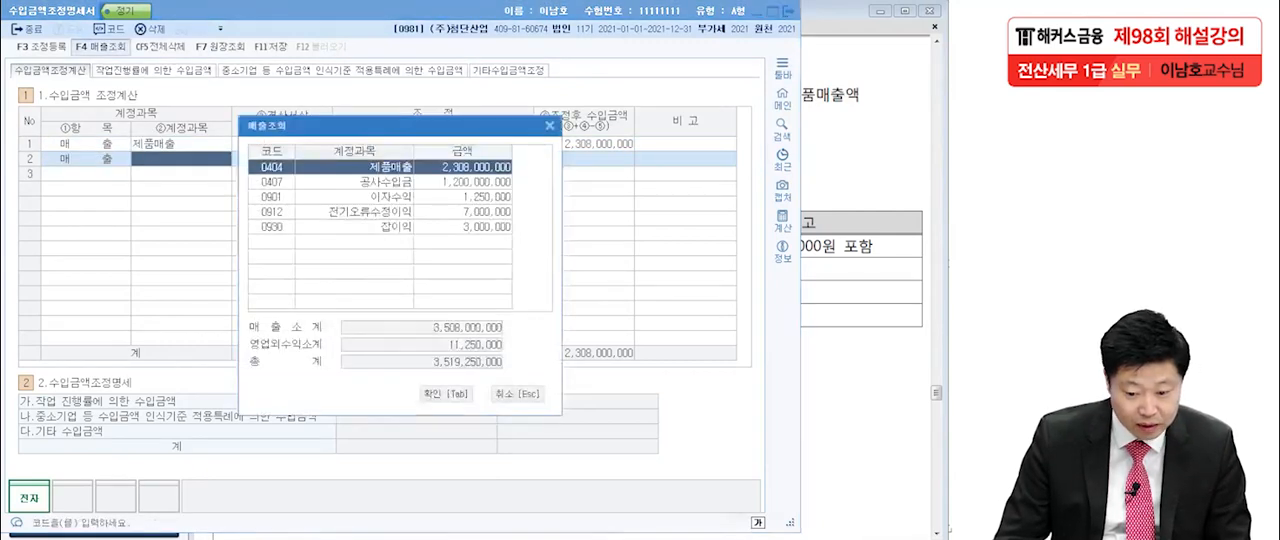
{"action": "key", "text": "Down"}
{"action": "key", "text": "Tab"}
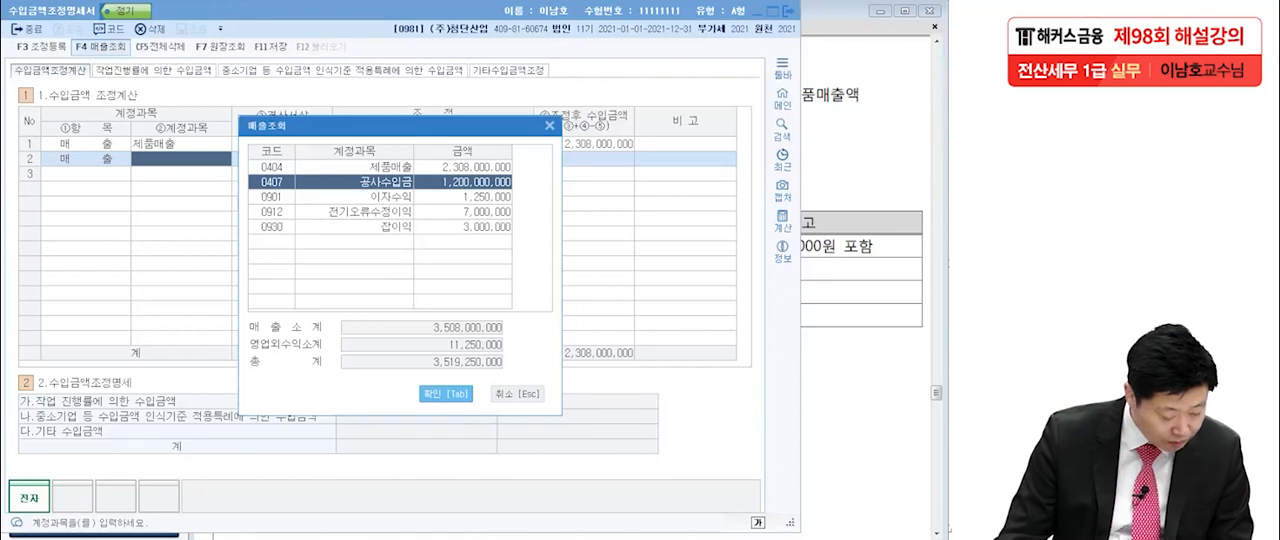
{"action": "key", "text": "Tab"}
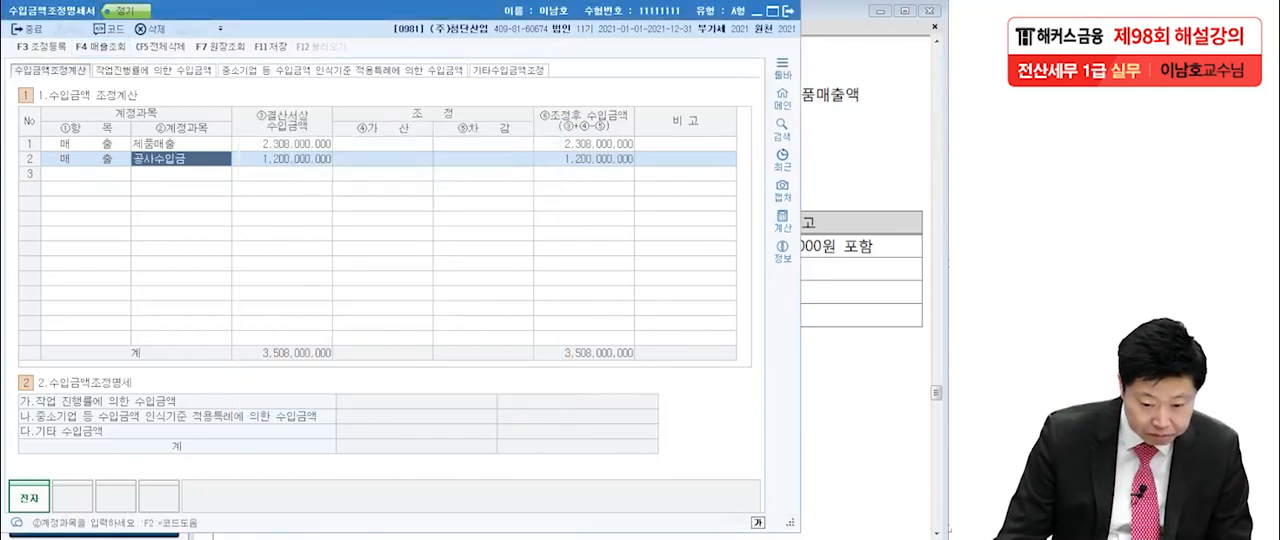
Add row 3 as 영업외수익, loading account 0930 잡이익 and its amount from the sales lookup.
{"action": "key", "text": "Down"}
{"action": "key", "text": "2"}
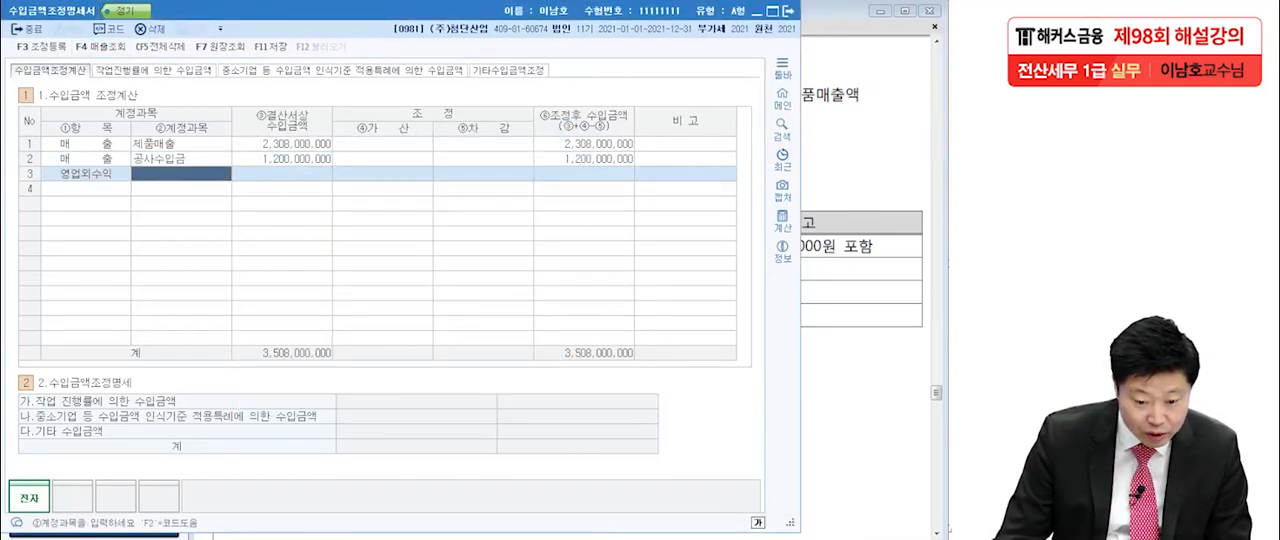
{"action": "key", "text": "F4"}
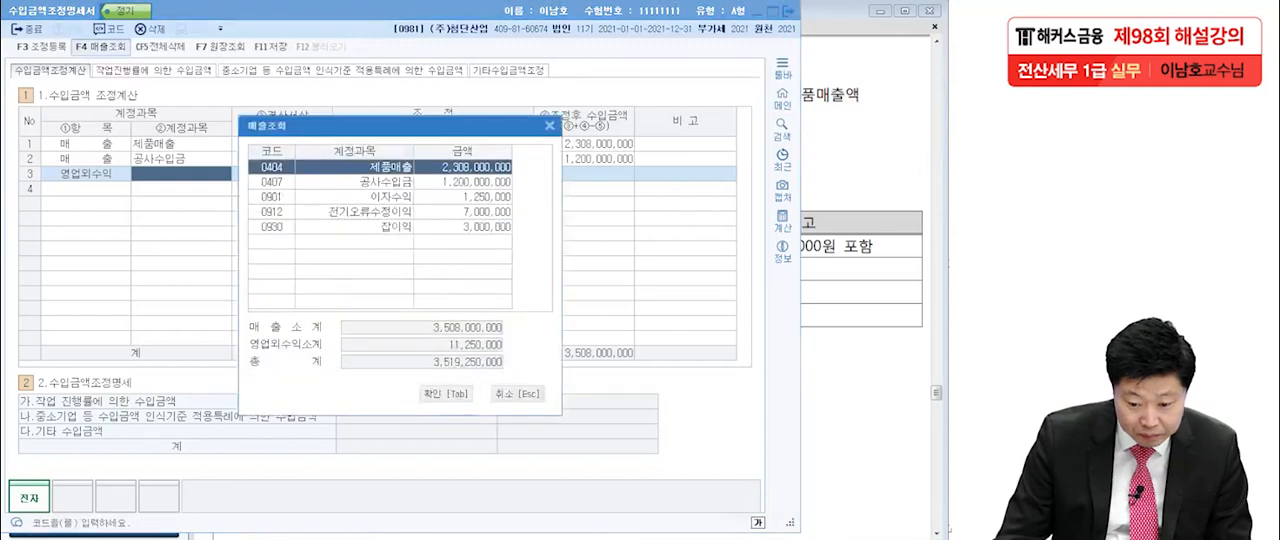
{"action": "left_click", "coordinate": [372, 227]}
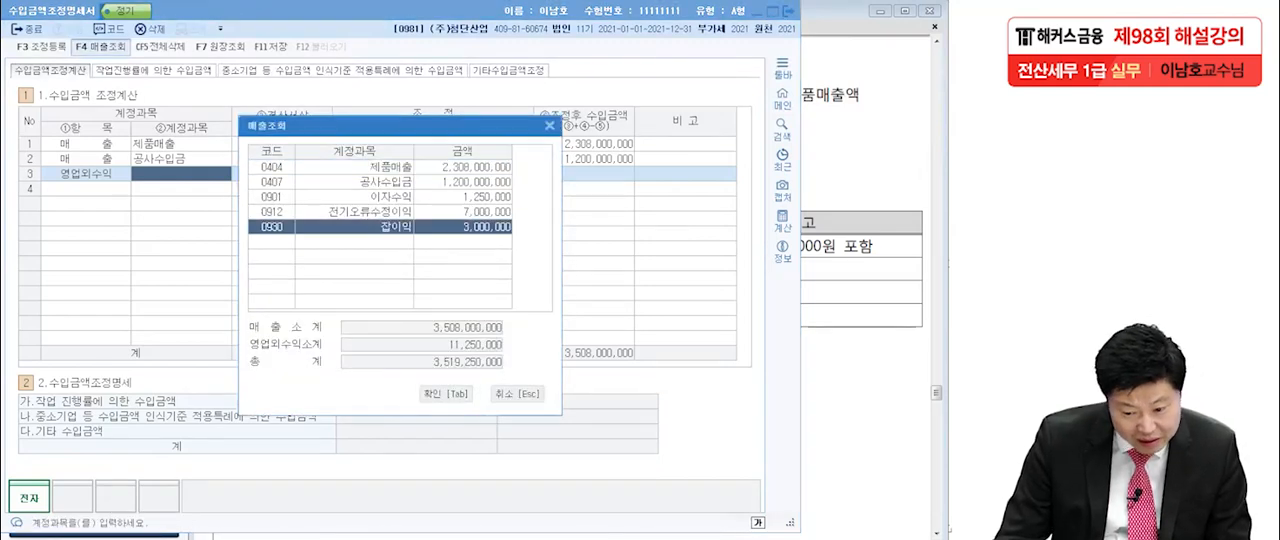
{"action": "key", "text": "Tab"}
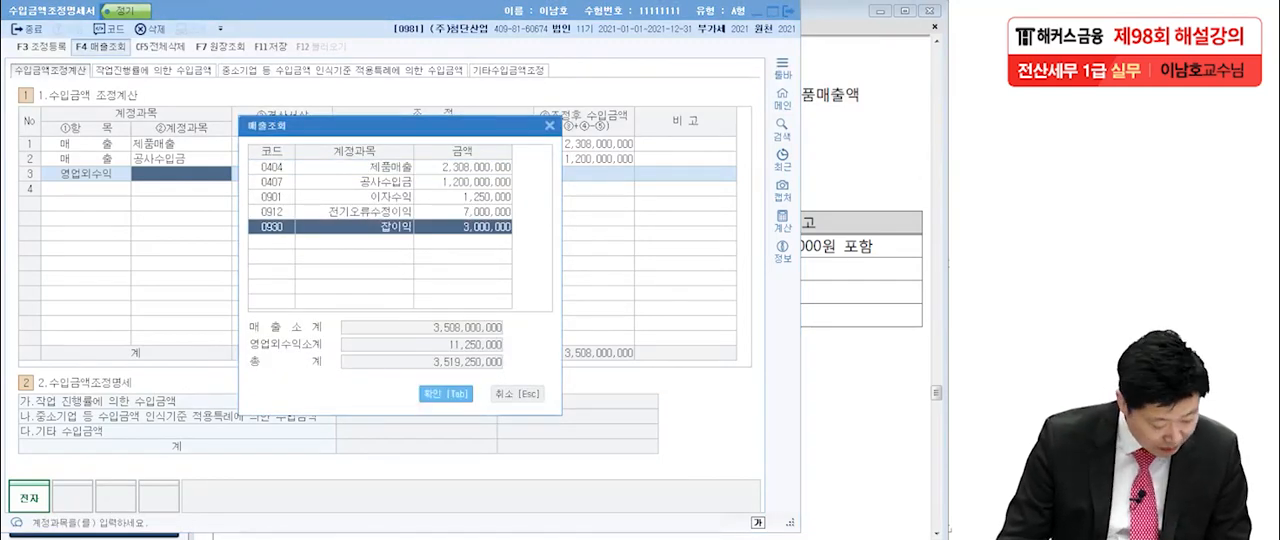
{"action": "key", "text": "Return"}
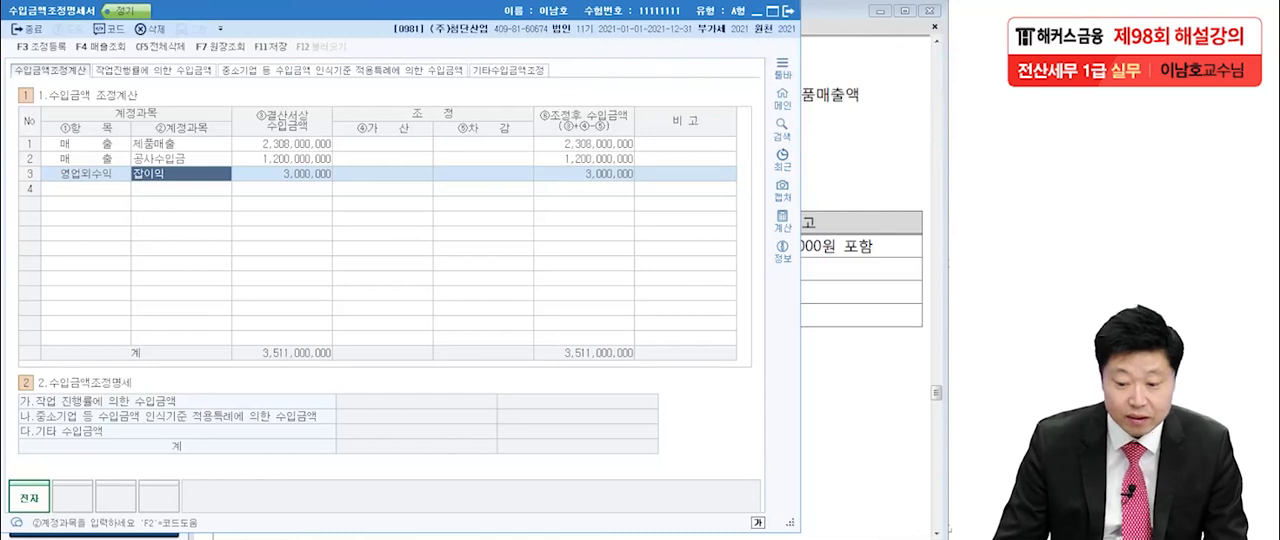
Check the exam PDF for the omitted 제품 외상매출액 and 제품 매출원가 amounts, and return to the 수입금액조정명세서 in KcLep.
{"action": "key", "text": "alt+Tab"}
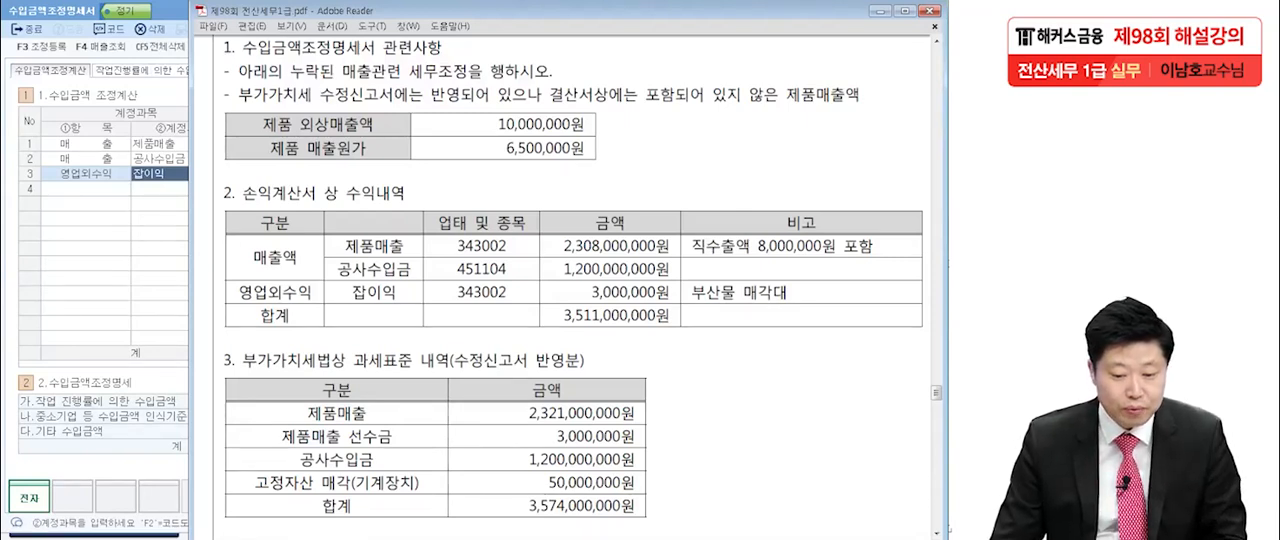
{"action": "key", "text": "alt+Tab"}
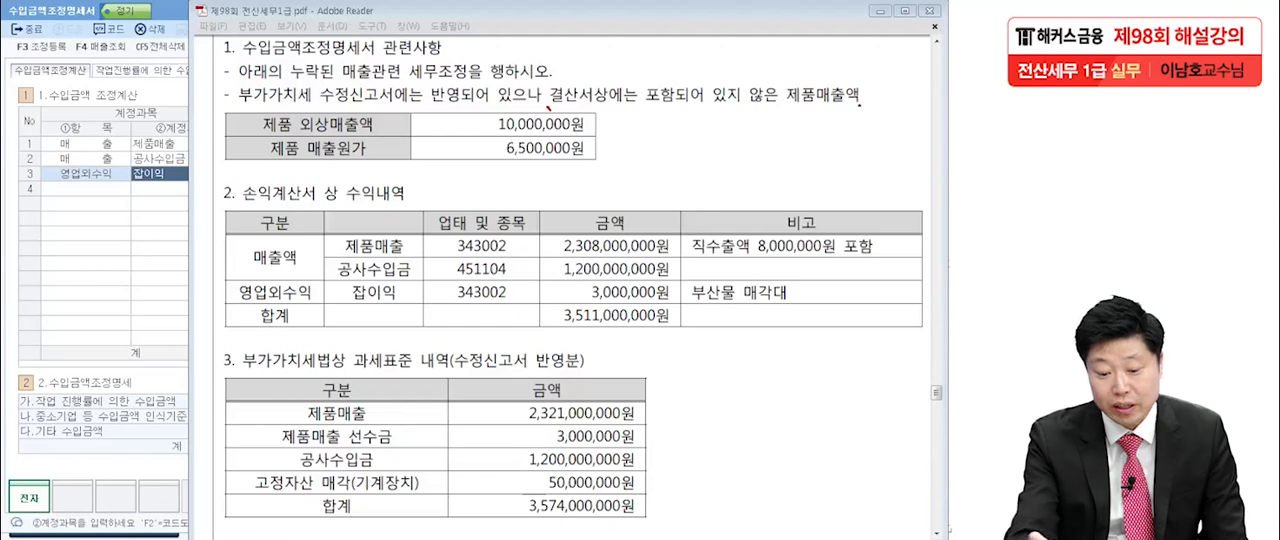
{"action": "left_click_drag", "start_coordinate": [482, 128], "coordinate": [597, 127]}
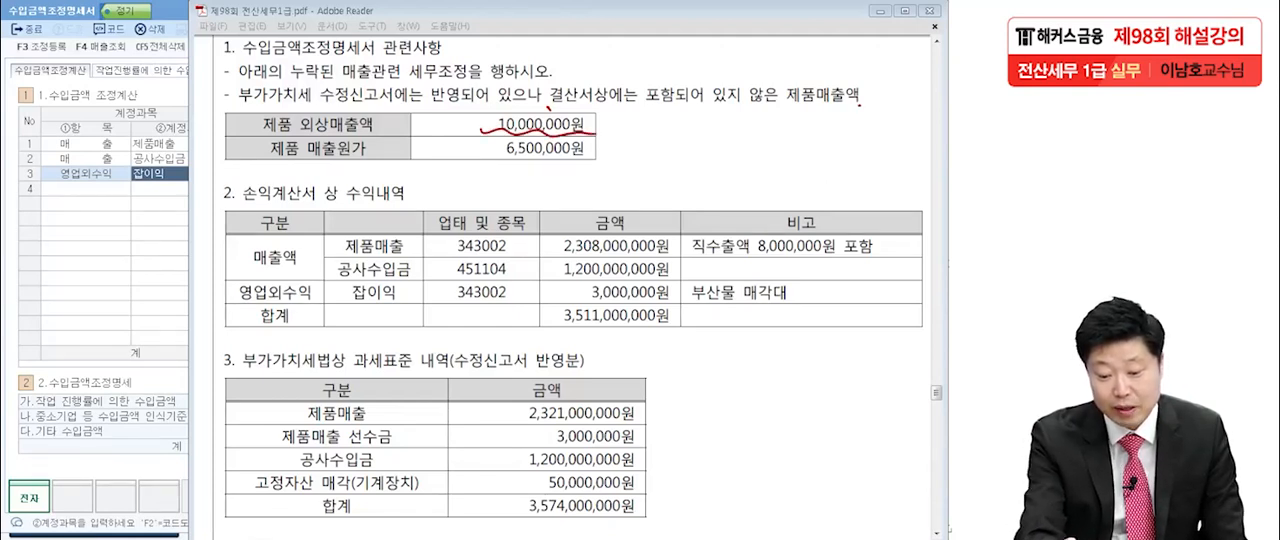
{"action": "left_click_drag", "start_coordinate": [483, 157], "coordinate": [581, 159]}
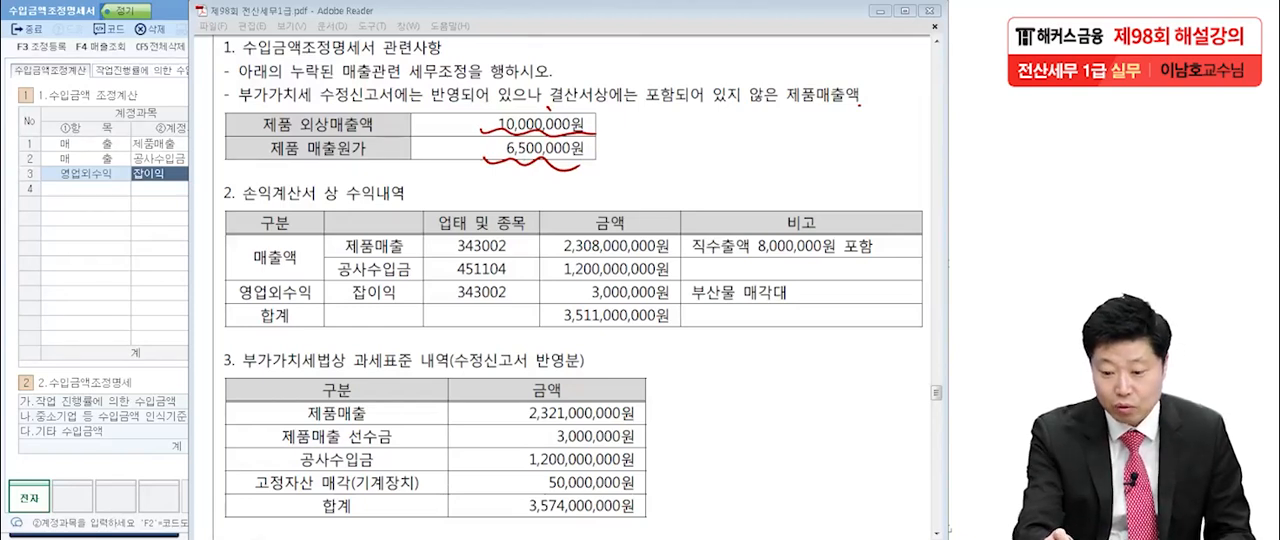
{"action": "mouse_move", "coordinate": [452, 116]}
{"action": "left_mouse_down"}
{"action": "mouse_move", "coordinate": [462, 134]}
{"action": "mouse_move", "coordinate": [460, 107]}
{"action": "mouse_move", "coordinate": [440, 160]}
{"action": "mouse_move", "coordinate": [472, 162]}
{"action": "left_mouse_up"}
{"action": "left_click_drag", "start_coordinate": [465, 148], "coordinate": [466, 172]}
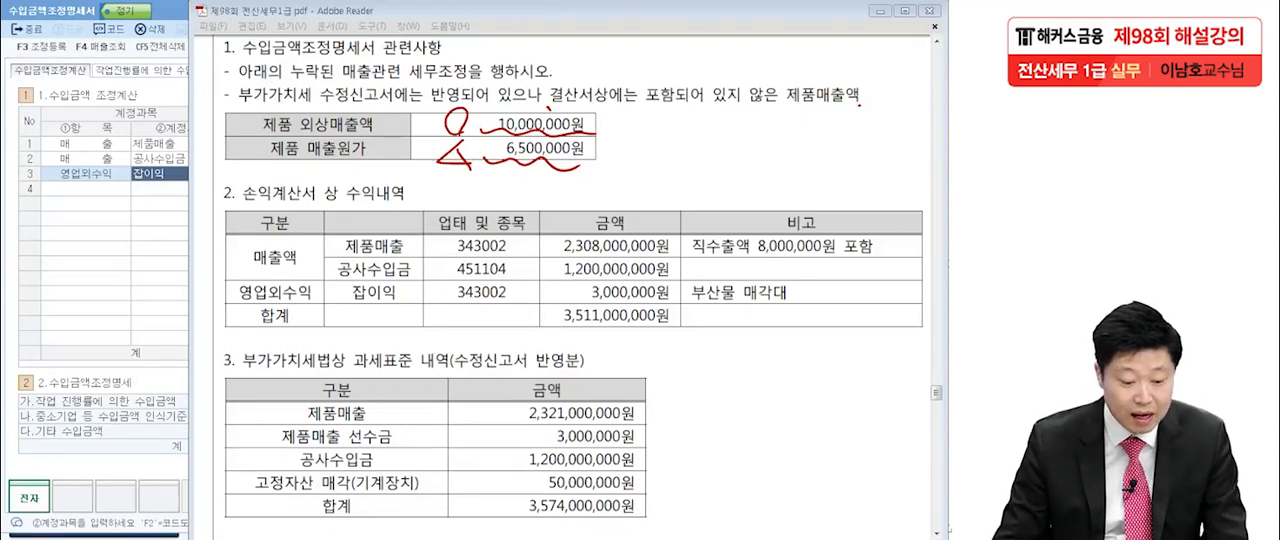
{"action": "key", "text": "Escape"}
{"action": "key", "text": "alt+Tab"}
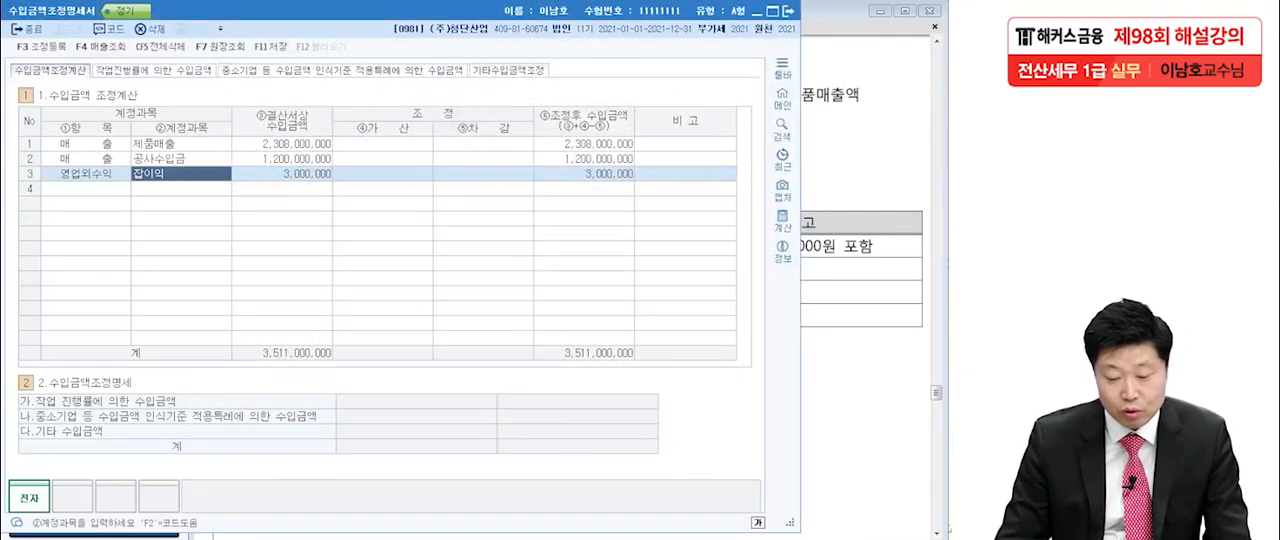
Add 제품매출 as row 1 of the 기타수입금액조정 table, with 수입금액 10,000,000 and 대응원가 6,500,000.
{"action": "left_click", "coordinate": [508, 70]}
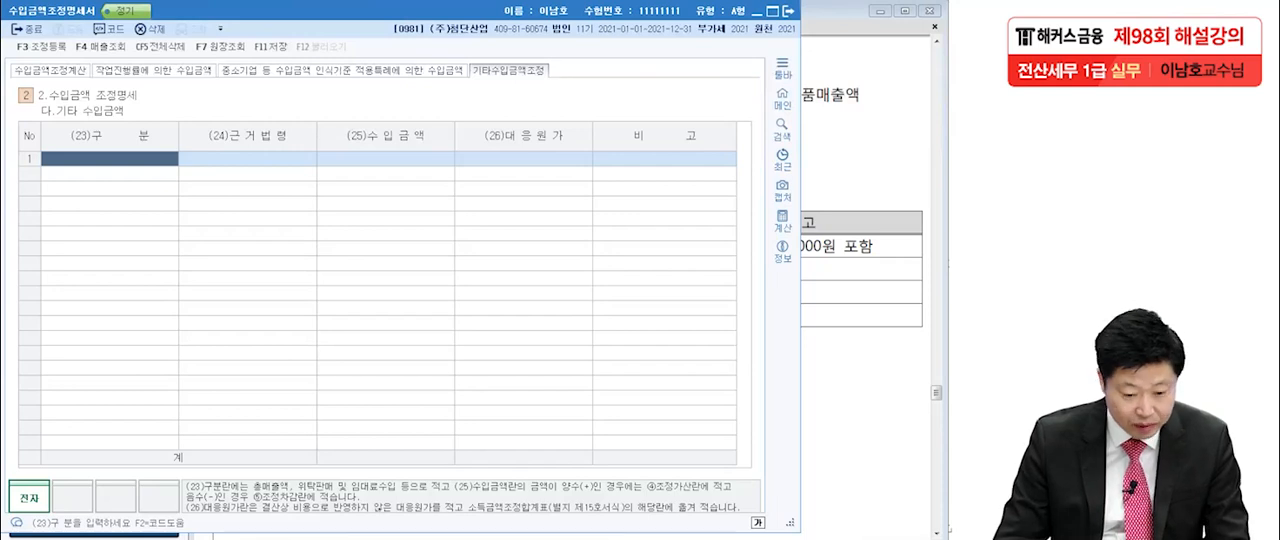
{"action": "key", "text": "F2"}
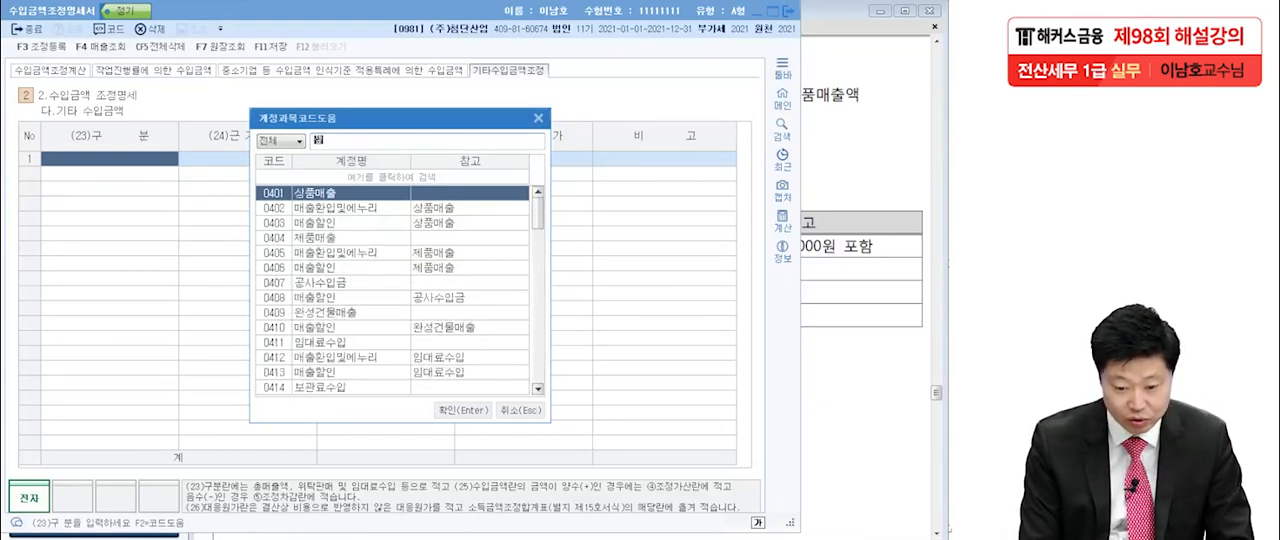
{"action": "type", "text": "제품"}
{"action": "key", "text": "Return"}
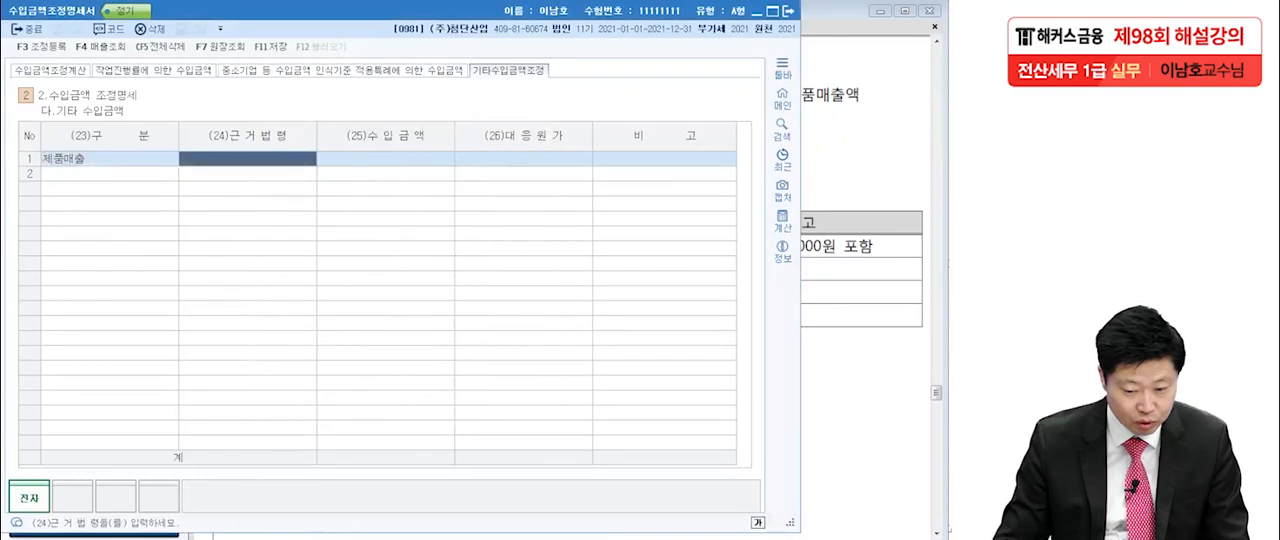
{"action": "key", "text": "Return"}
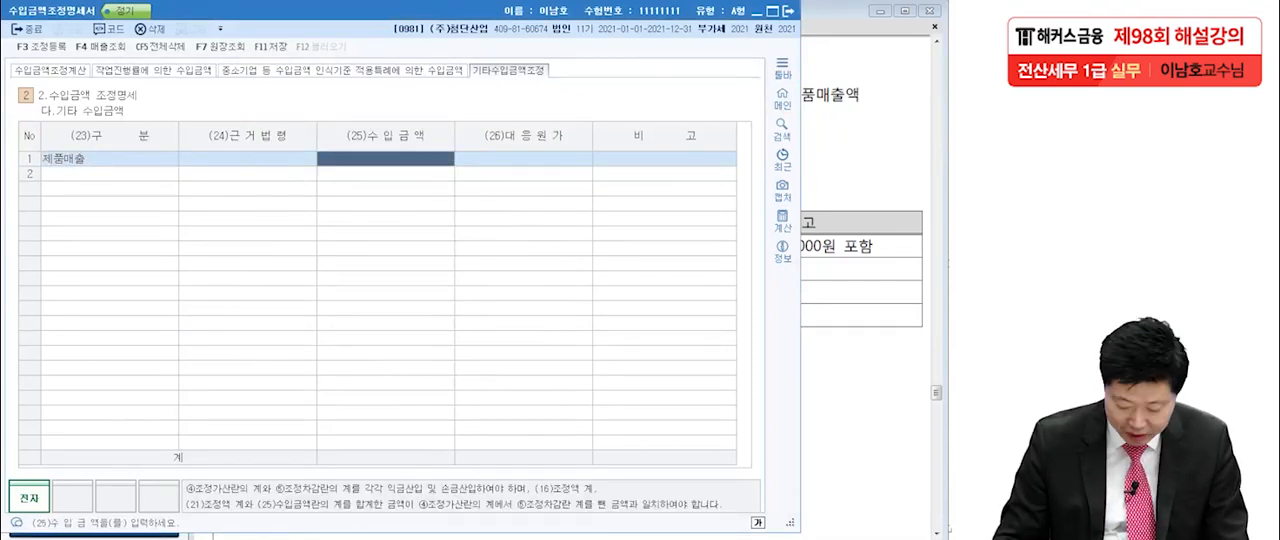
{"action": "type", "text": "10000000"}
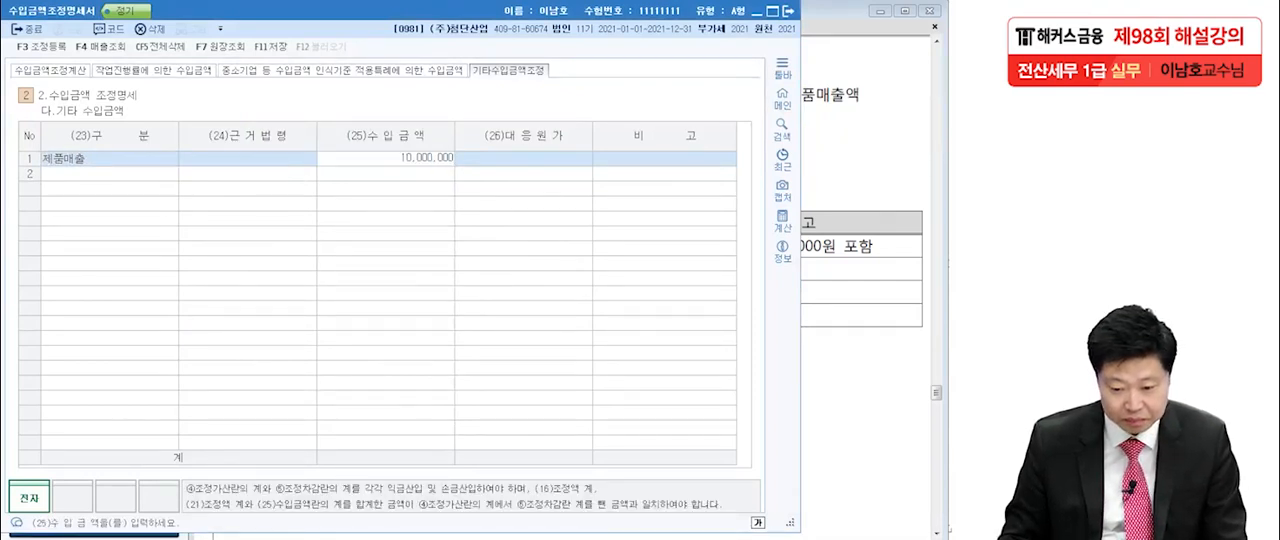
{"action": "key", "text": "Return"}
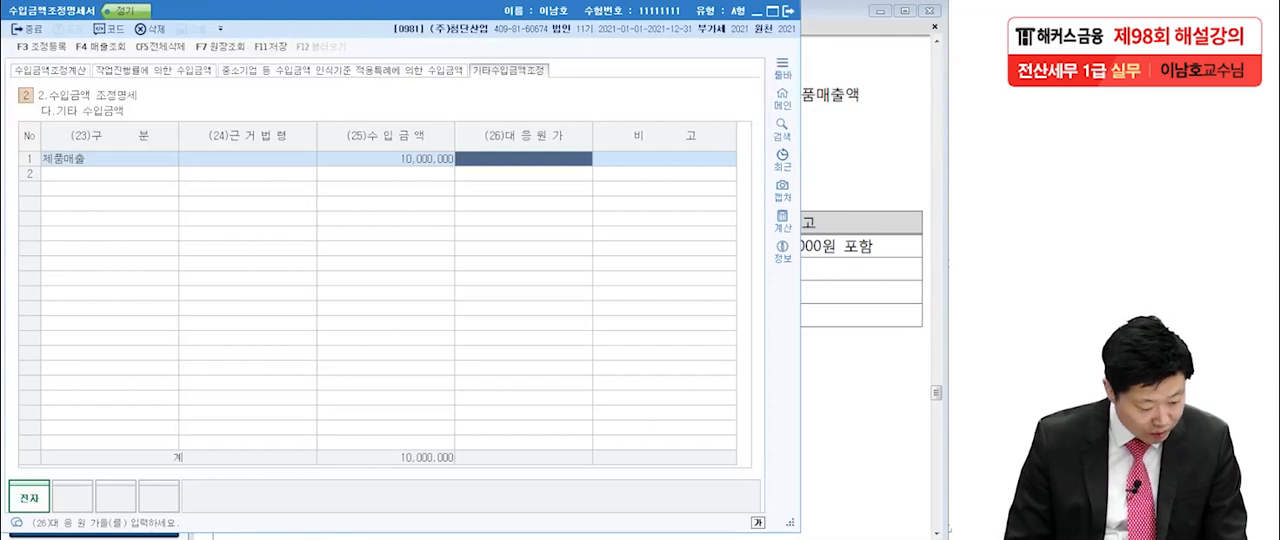
{"action": "type", "text": "6500000"}
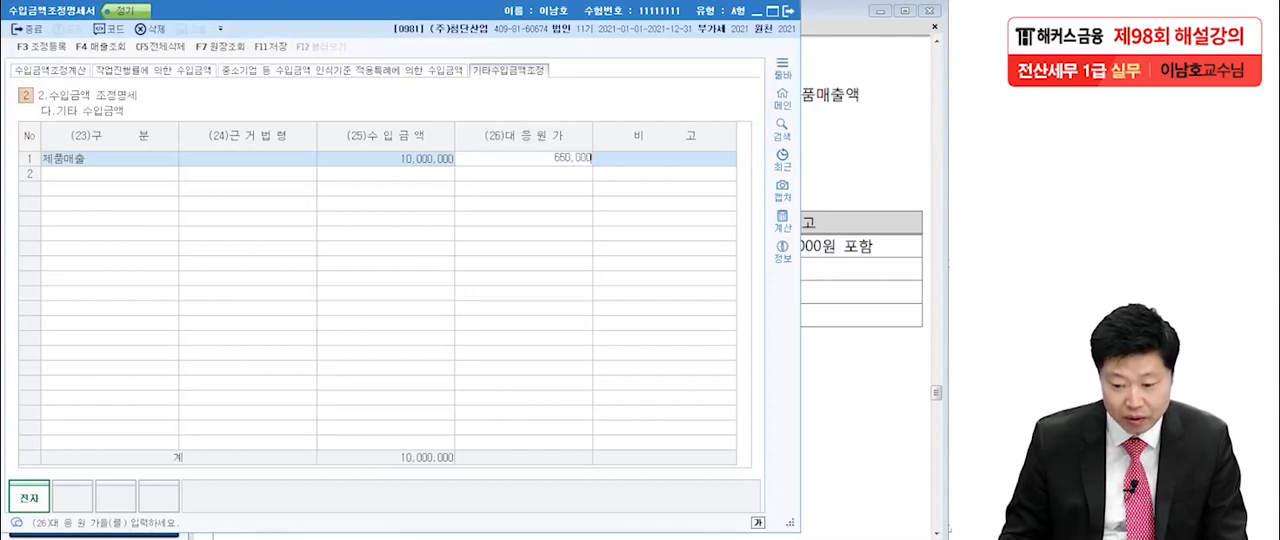
{"action": "key", "text": "Return"}
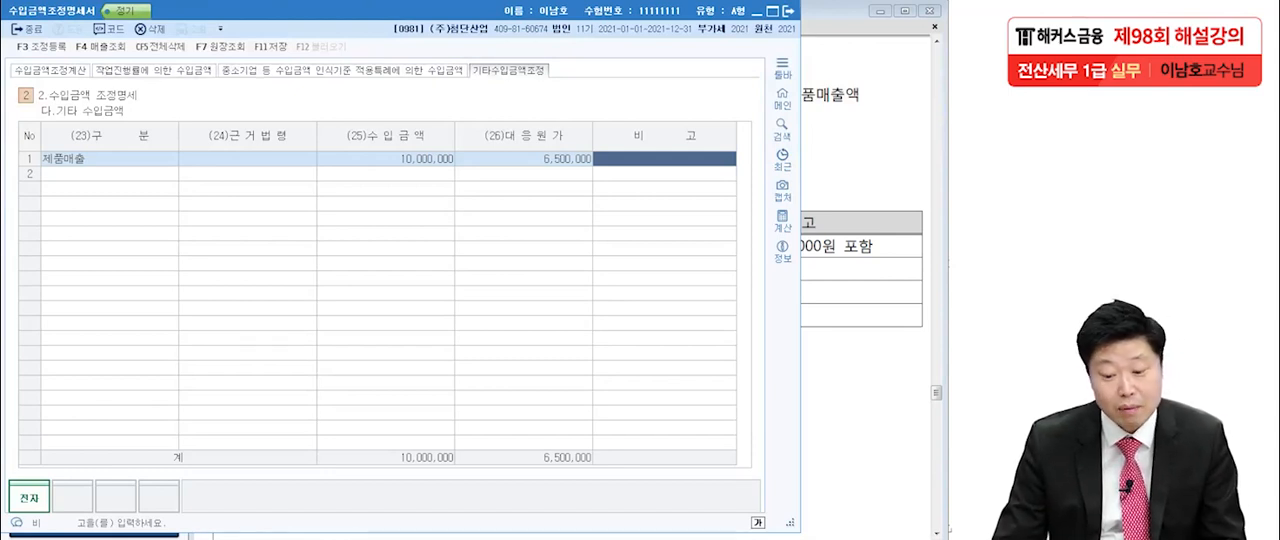
Register 외상매출금누락 of 10,000,000 as a 익금산입 및 손금불산입 adjustment with 유보발생 disposition in 조정 등록.
{"action": "left_click", "coordinate": [44, 46]}
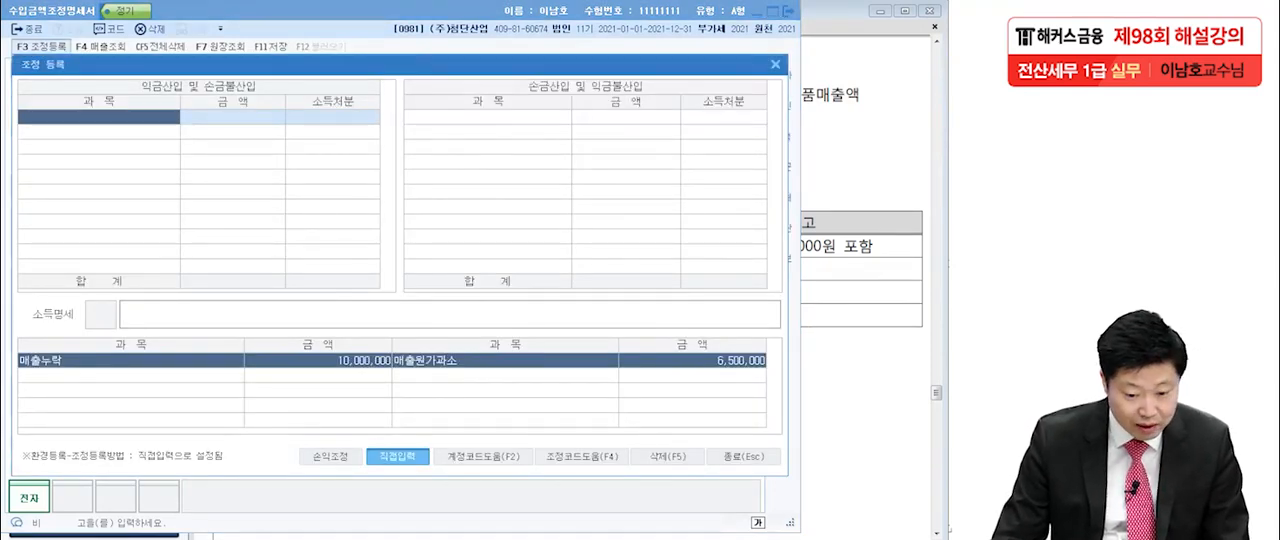
{"action": "left_click", "coordinate": [582, 457]}
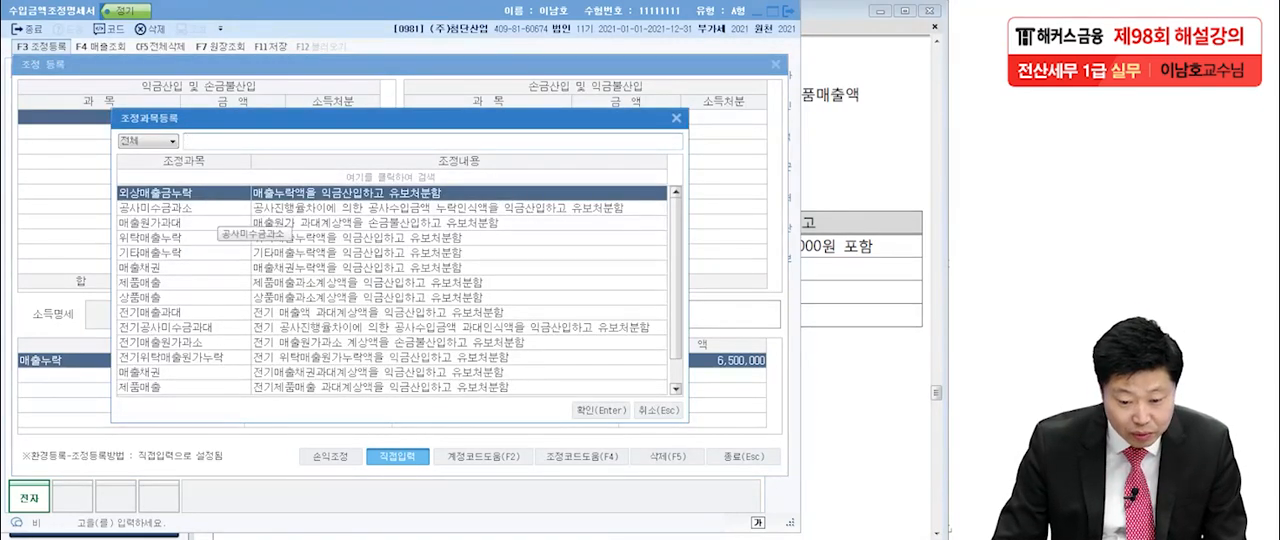
{"action": "key", "text": "Return"}
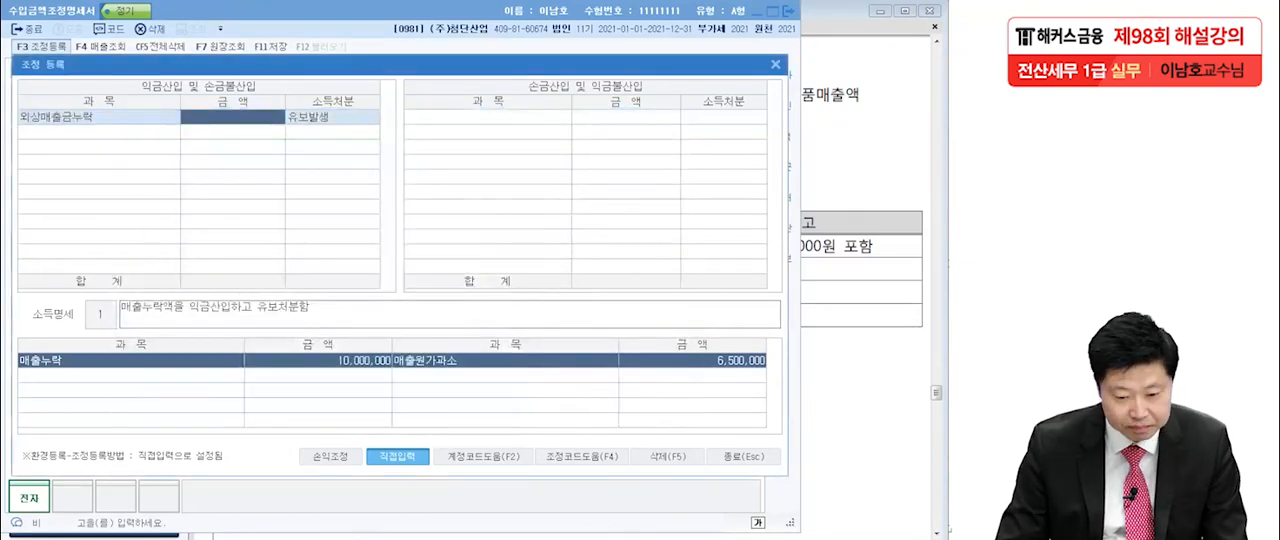
{"action": "type", "text": "10000000"}
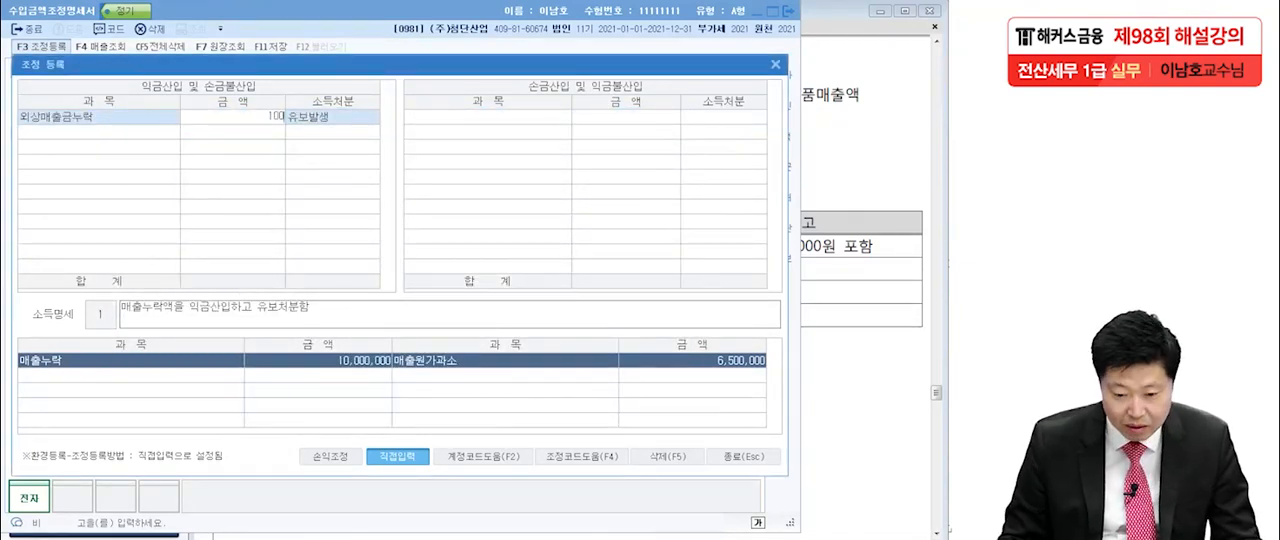
{"action": "key", "text": "Return"}
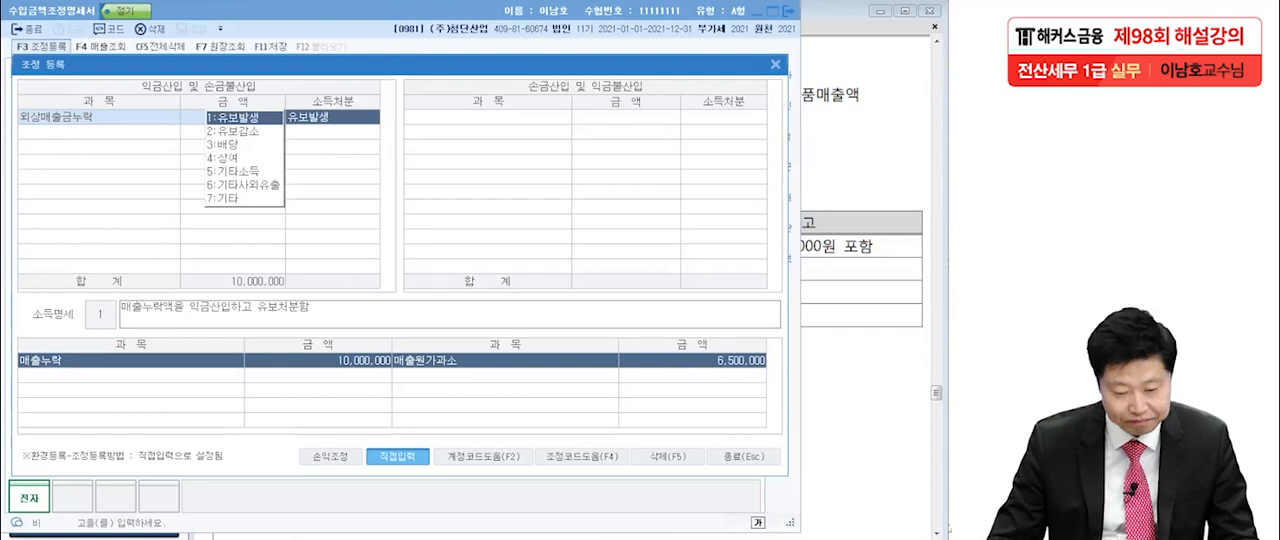
{"action": "key", "text": "Return"}
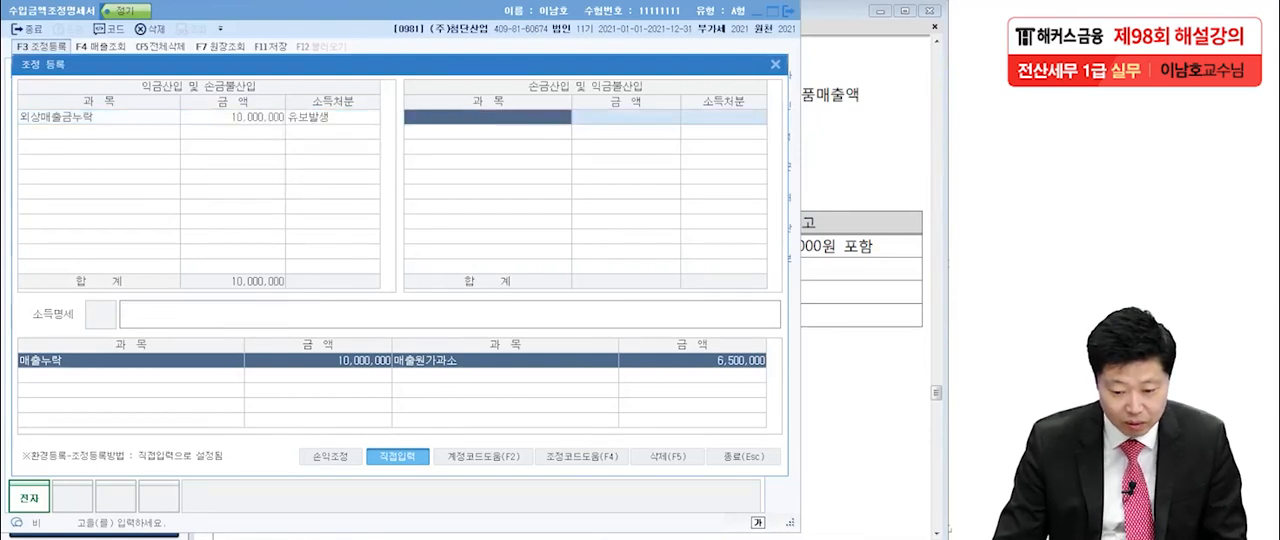
Register 매출원가과소 of 6,500,000 as a 손금산입 및 익금불산입 adjustment with 유보발생 disposition, and close 조정 등록.
{"action": "key", "text": "F4"}
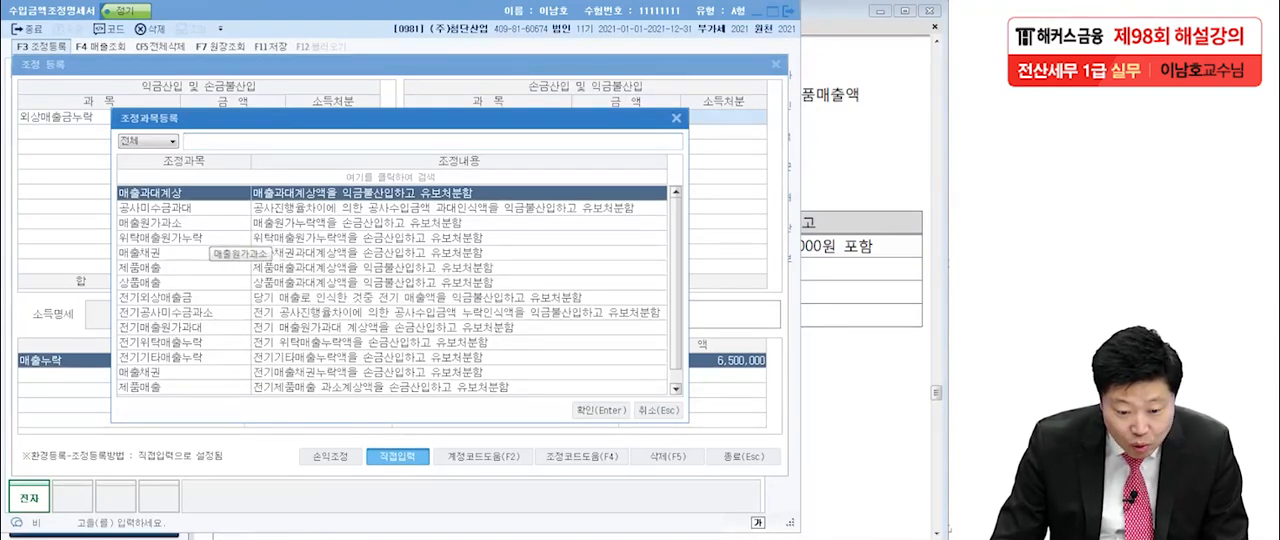
{"action": "left_click", "coordinate": [210, 225]}
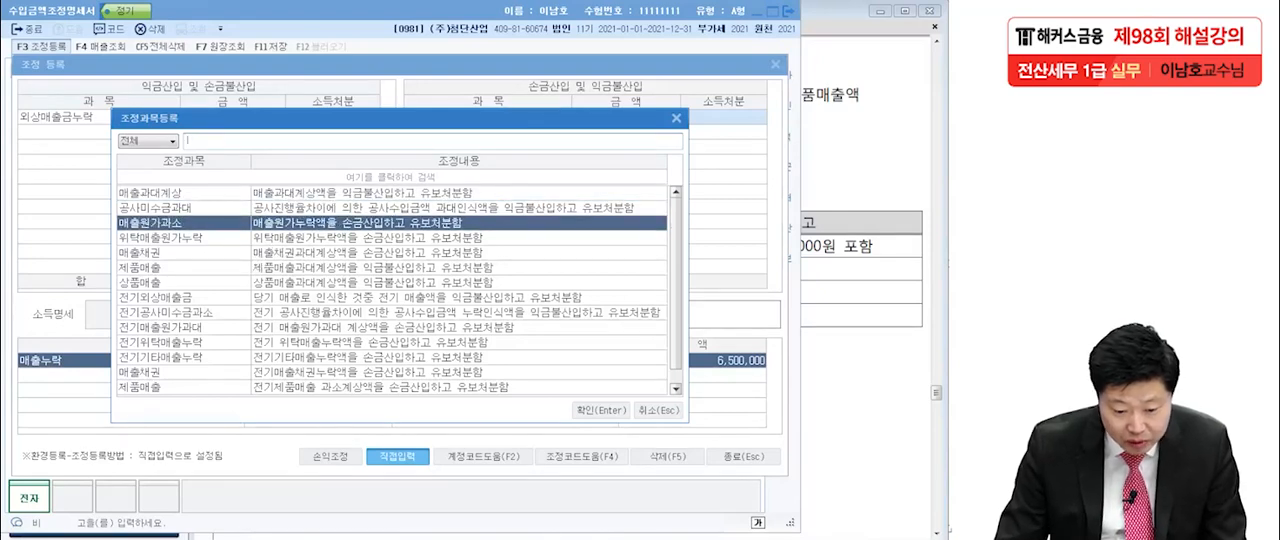
{"action": "left_click", "coordinate": [601, 410]}
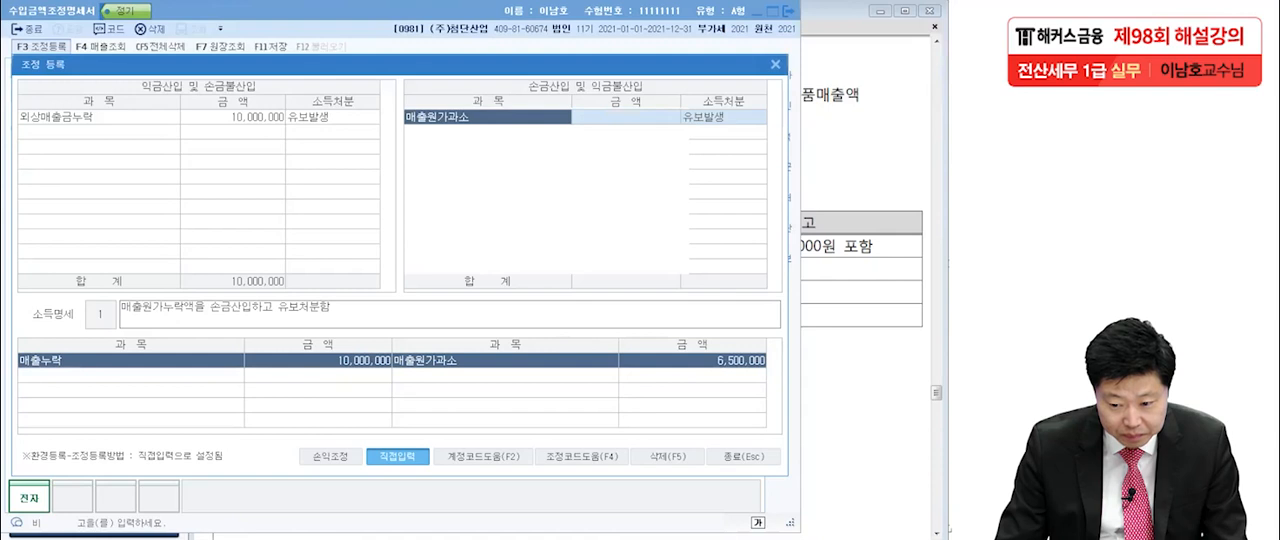
{"action": "left_click", "coordinate": [626, 117]}
{"action": "type", "text": "6"}
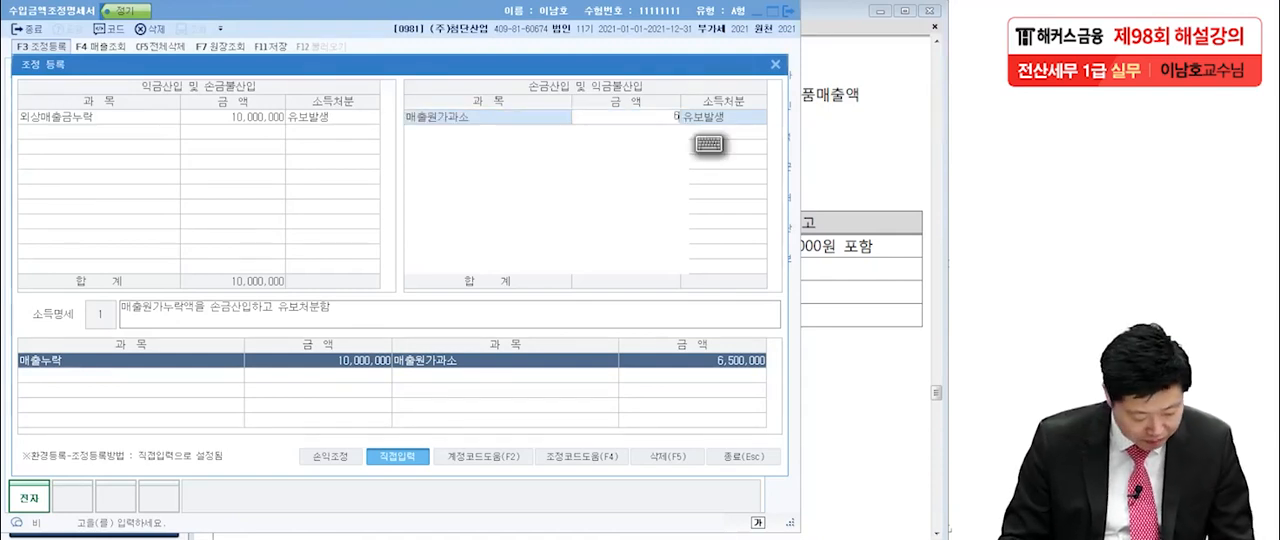
{"action": "type", "text": ",500,000"}
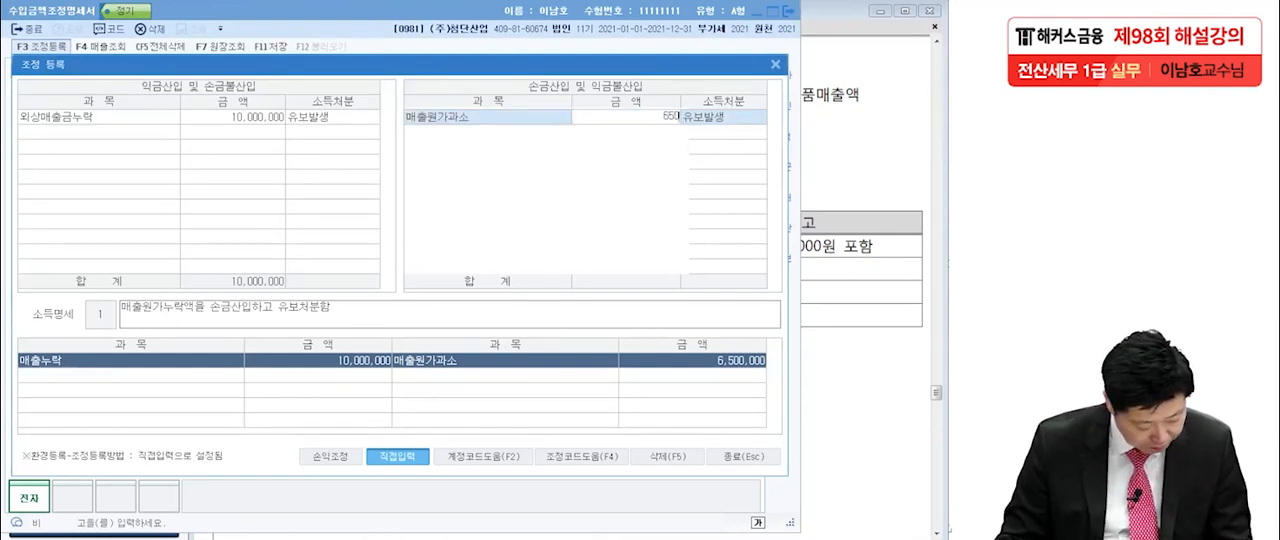
{"action": "key", "text": "Return"}
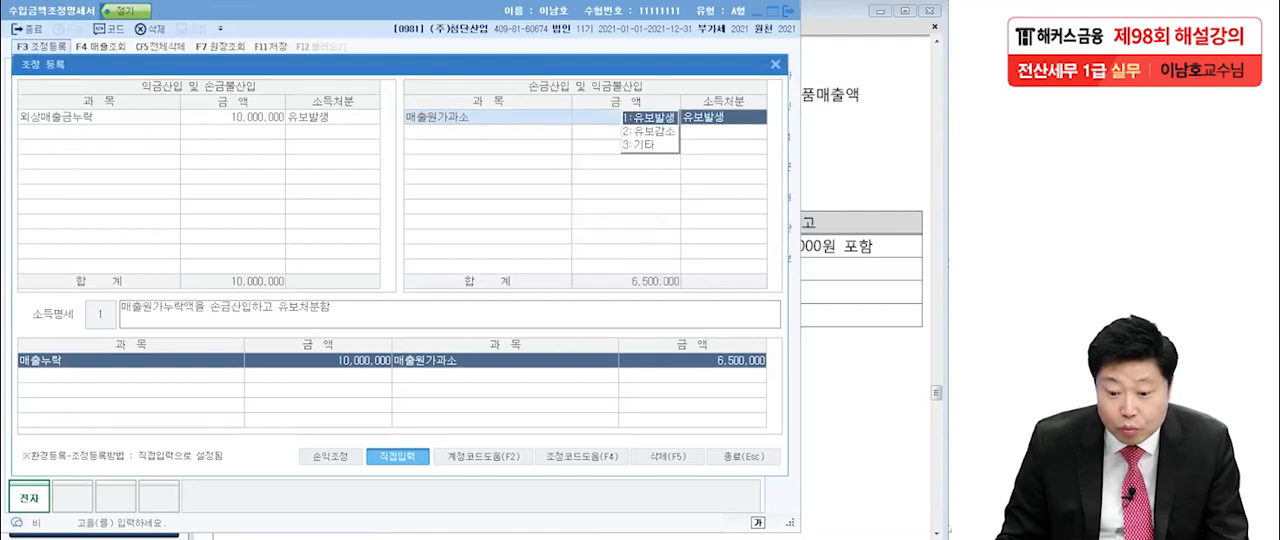
{"action": "key", "text": "Return"}
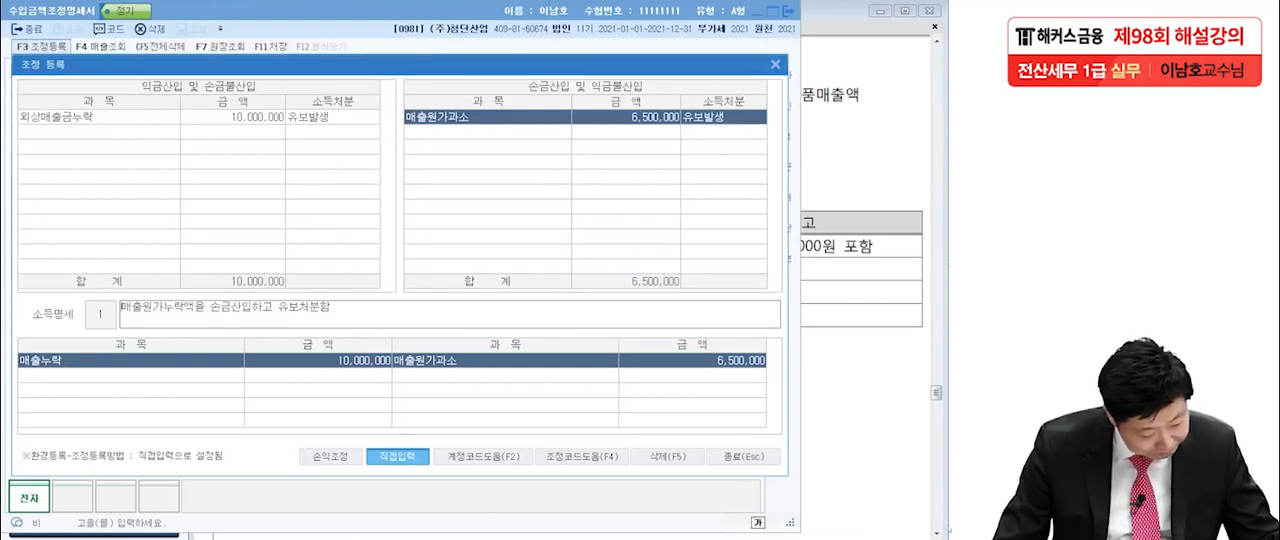
{"action": "key", "text": "Return"}
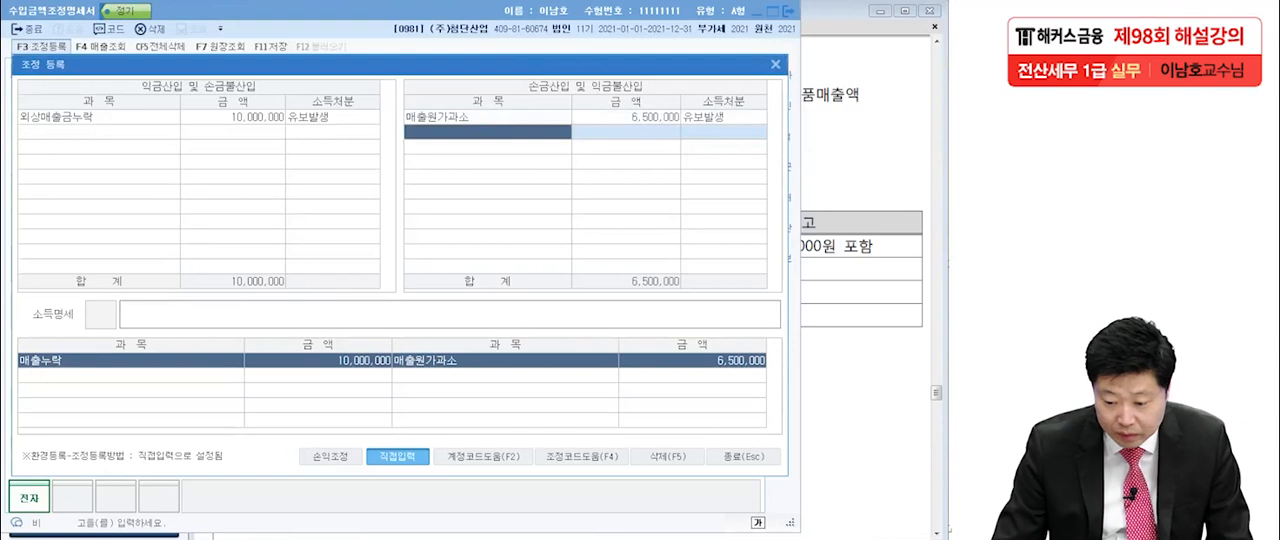
{"action": "key", "text": "Escape"}
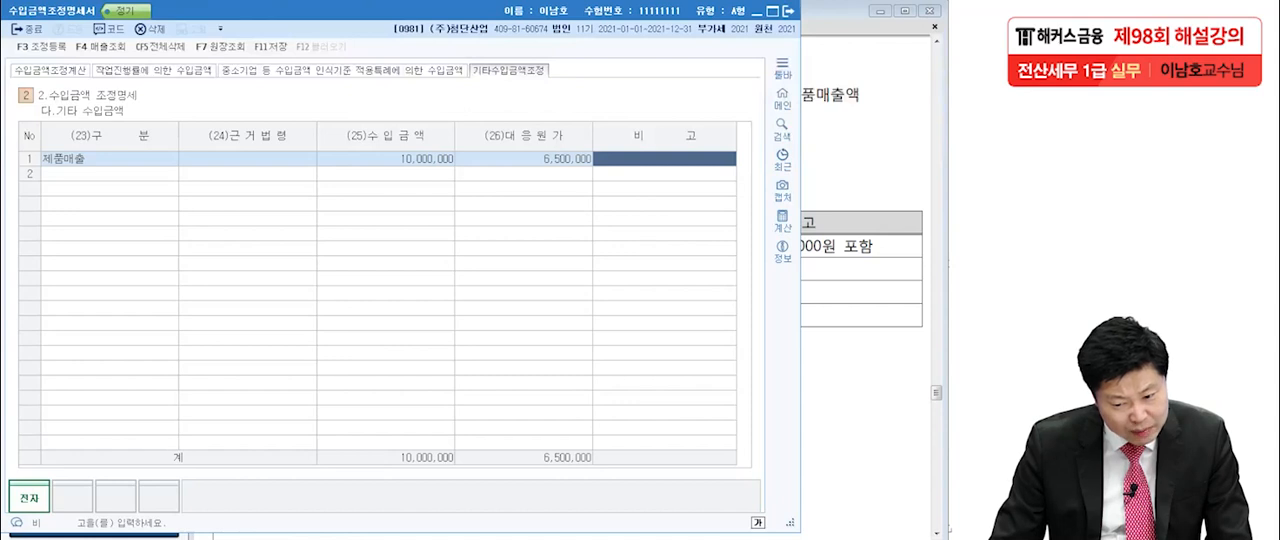
Review how the 기타 수입금액 adjustment carries into 제품매출's 가산 amount and the 조정후 수입금액 column in 수입금액조정계산.
{"action": "left_click", "coordinate": [386, 159]}
{"action": "left_click", "coordinate": [524, 159]}
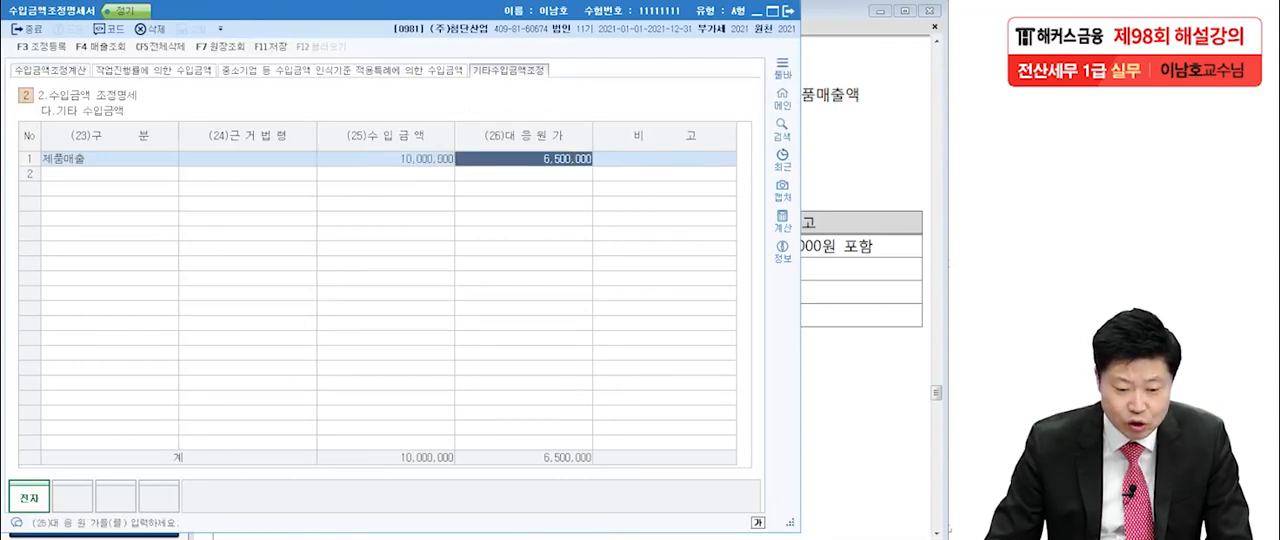
{"action": "left_click", "coordinate": [51, 70]}
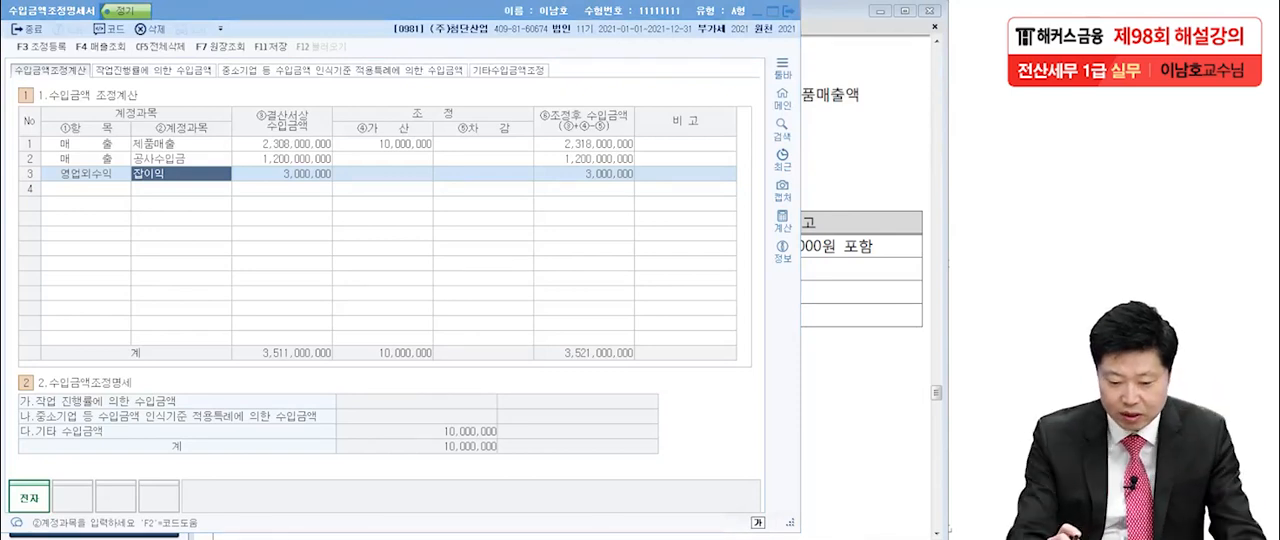
{"action": "left_click_drag", "start_coordinate": [30, 440], "coordinate": [102, 443]}
{"action": "left_click_drag", "start_coordinate": [427, 433], "coordinate": [505, 439]}
{"action": "mouse_move", "coordinate": [427, 441]}
{"action": "left_mouse_down"}
{"action": "mouse_move", "coordinate": [421, 424]}
{"action": "mouse_move", "coordinate": [506, 446]}
{"action": "left_mouse_up"}
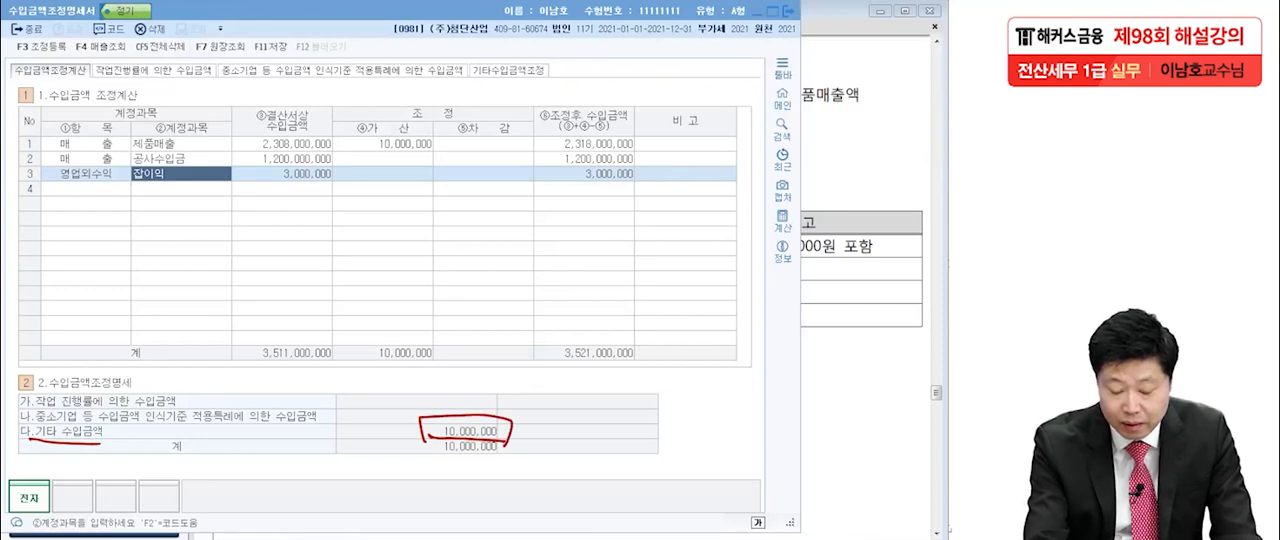
{"action": "left_click_drag", "start_coordinate": [134, 152], "coordinate": [191, 158]}
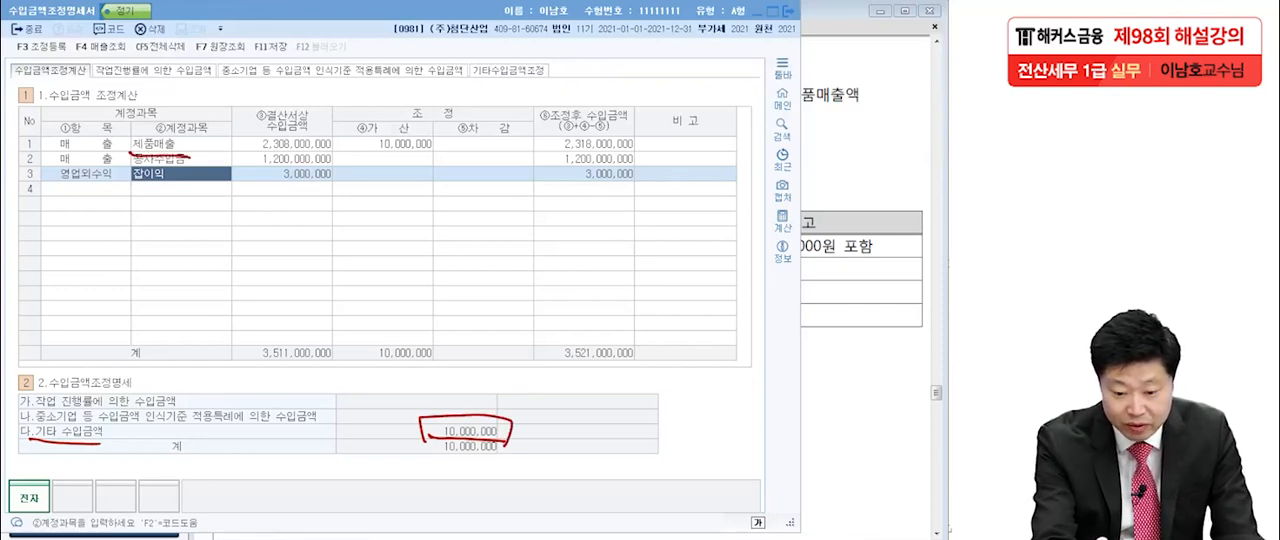
{"action": "mouse_move", "coordinate": [350, 158]}
{"action": "left_mouse_down"}
{"action": "mouse_move", "coordinate": [424, 136]}
{"action": "mouse_move", "coordinate": [333, 158]}
{"action": "left_mouse_up"}
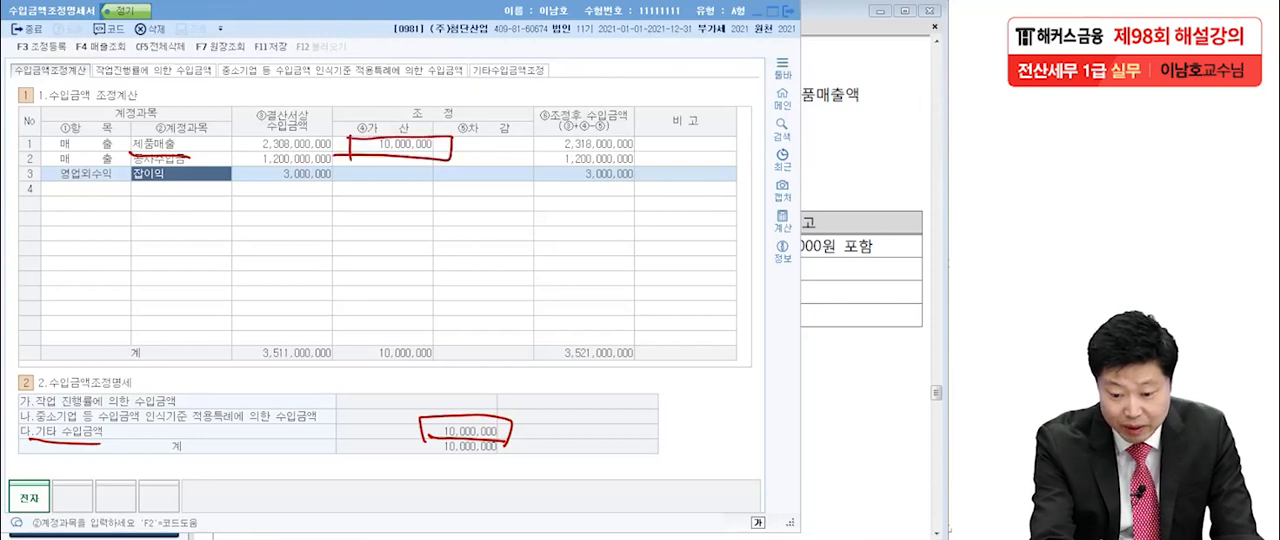
{"action": "mouse_move", "coordinate": [490, 412]}
{"action": "left_mouse_down"}
{"action": "mouse_move", "coordinate": [488, 346]}
{"action": "mouse_move", "coordinate": [427, 163]}
{"action": "left_mouse_up"}
{"action": "left_click_drag", "start_coordinate": [423, 198], "coordinate": [470, 176]}
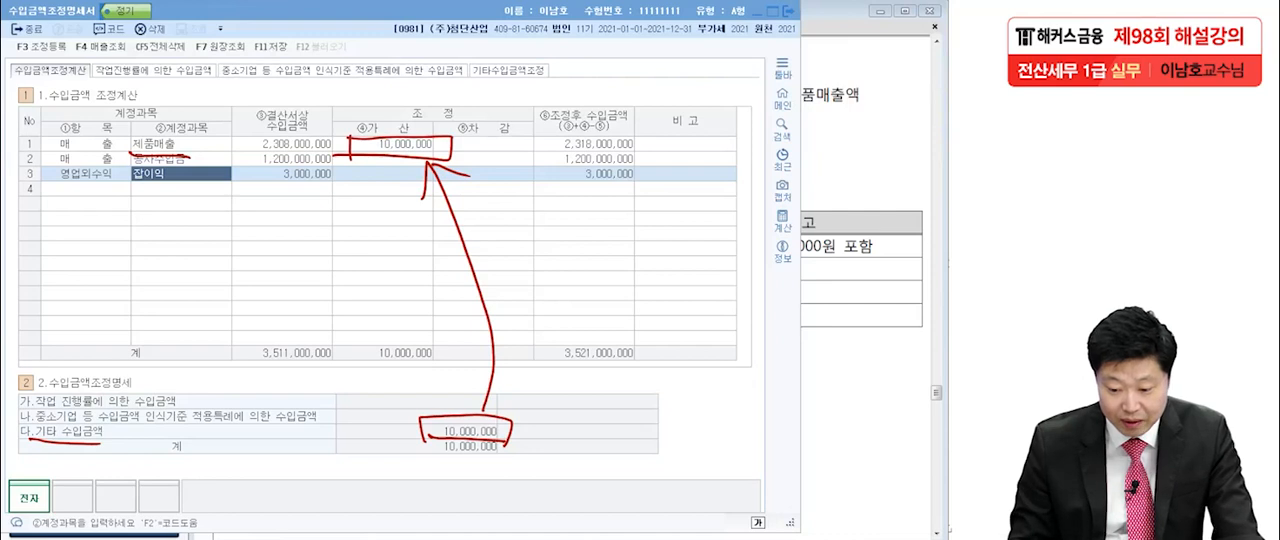
{"action": "mouse_move", "coordinate": [644, 198]}
{"action": "left_mouse_down"}
{"action": "mouse_move", "coordinate": [548, 146]}
{"action": "mouse_move", "coordinate": [648, 208]}
{"action": "left_mouse_up"}
{"action": "mouse_move", "coordinate": [652, 372]}
{"action": "left_mouse_down"}
{"action": "mouse_move", "coordinate": [580, 378]}
{"action": "mouse_move", "coordinate": [648, 386]}
{"action": "left_mouse_up"}
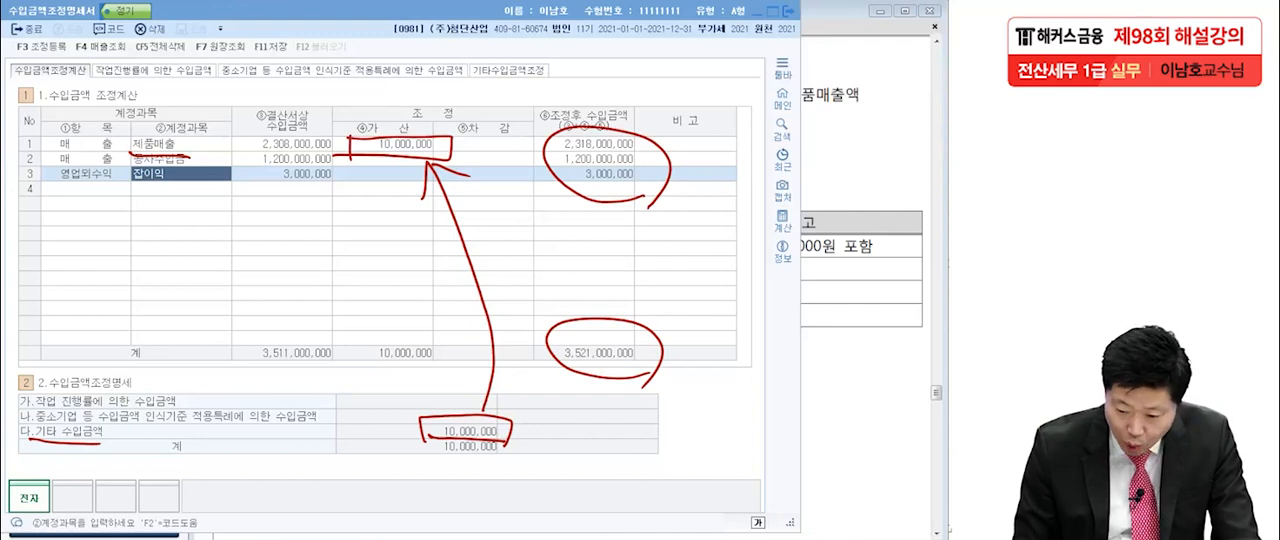
{"action": "left_click_drag", "start_coordinate": [651, 361], "coordinate": [667, 349]}
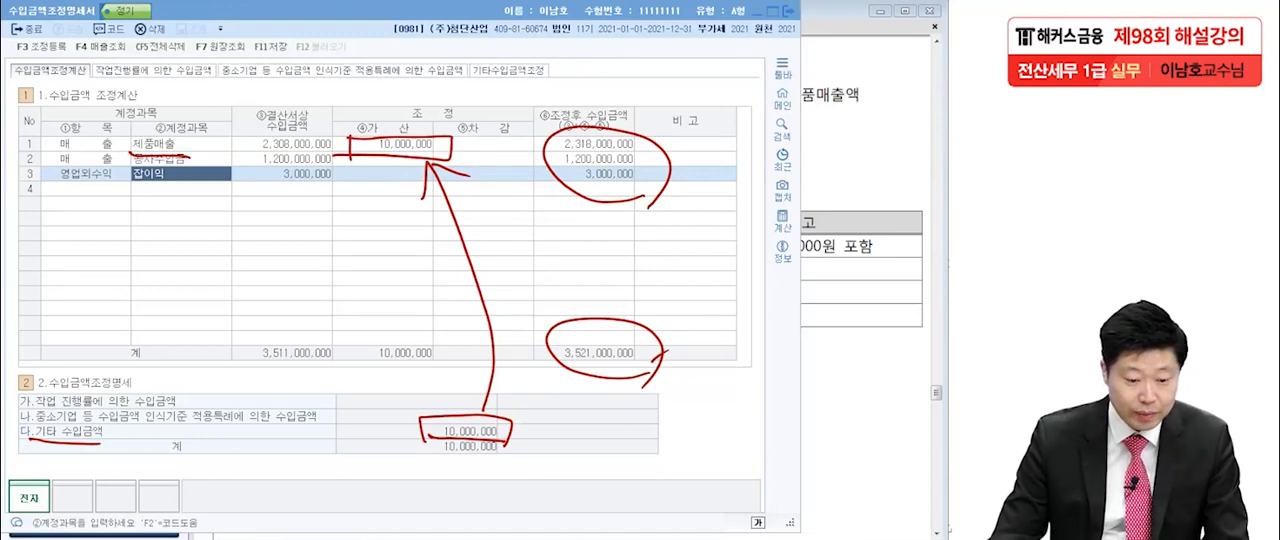
{"action": "key", "text": "Escape"}
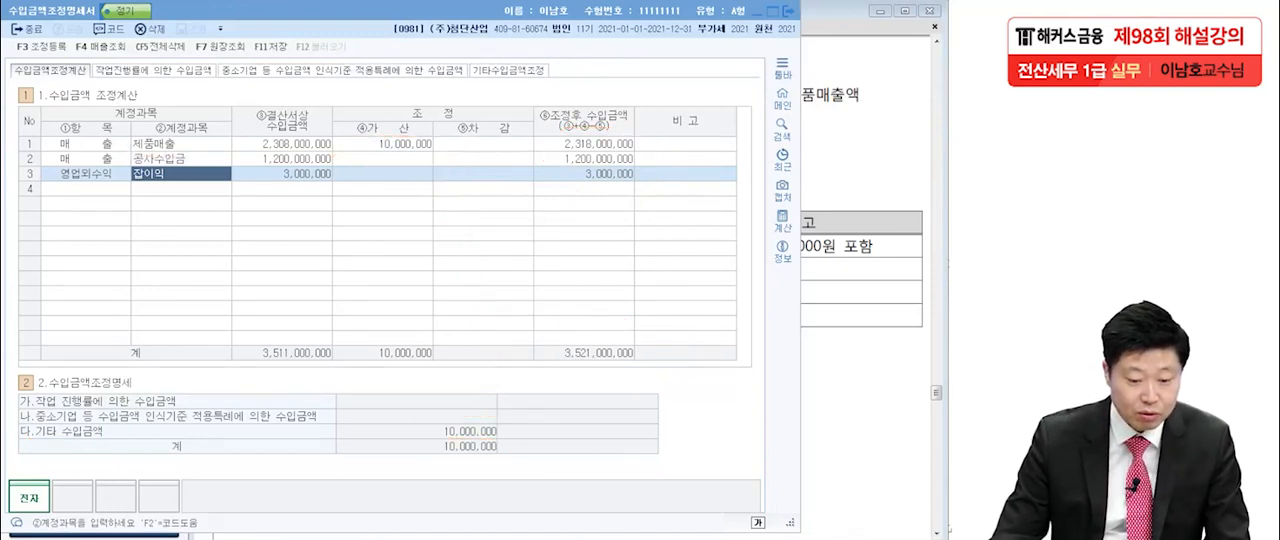
Save the completed 수입금액조정명세서 and close it to return to the 법인조정 main screen.
{"action": "left_click", "coordinate": [86, 189]}
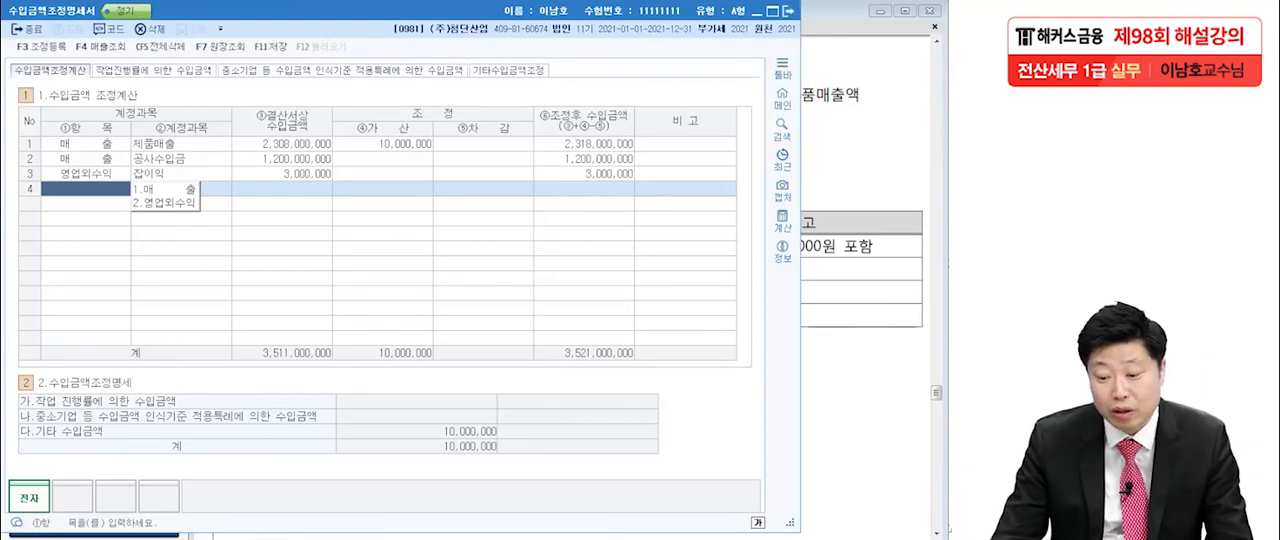
{"action": "key", "text": "F11"}
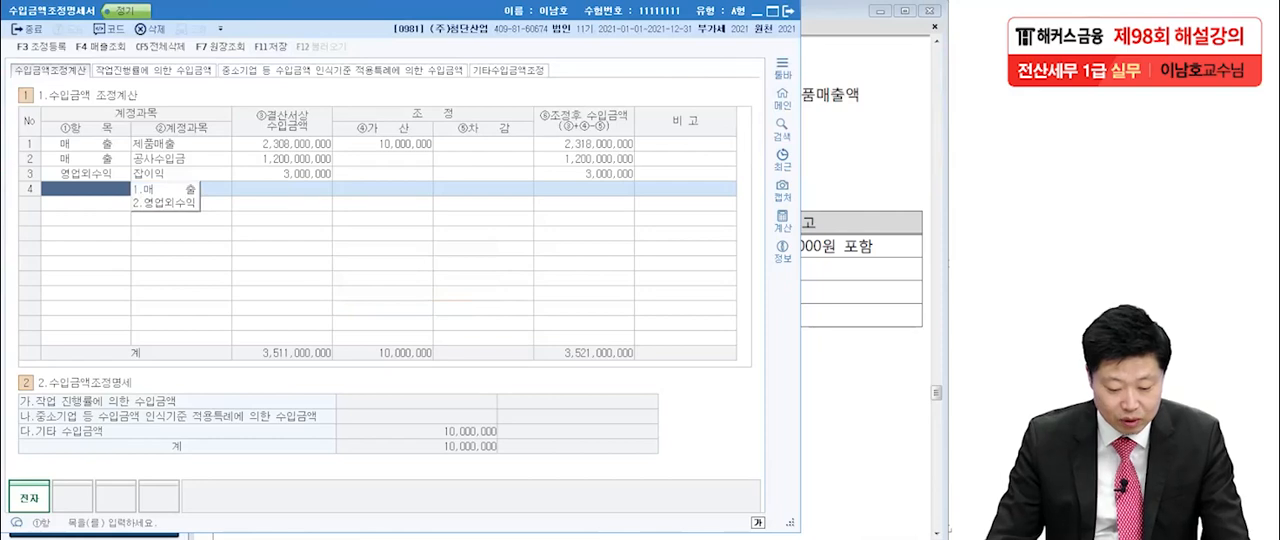
{"action": "key", "text": "Escape"}
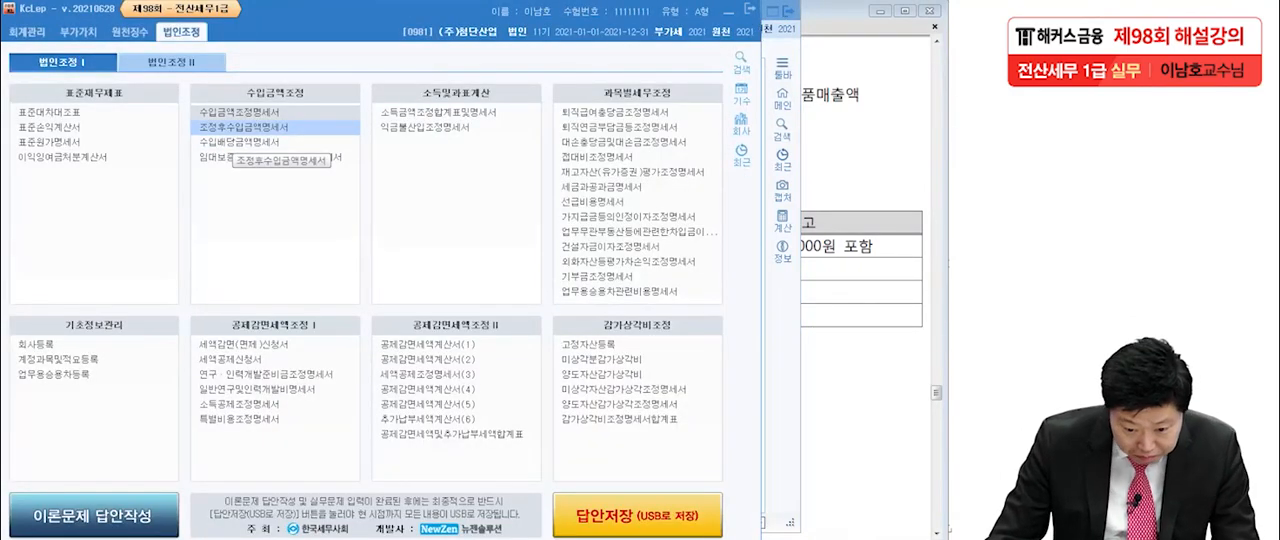
Open 조정후수입금액명세서 and reload its data into 업종별 수입금액 명세서, checking the 수입금액 amounts of rows 01 to 03.
{"action": "left_click", "coordinate": [245, 127]}
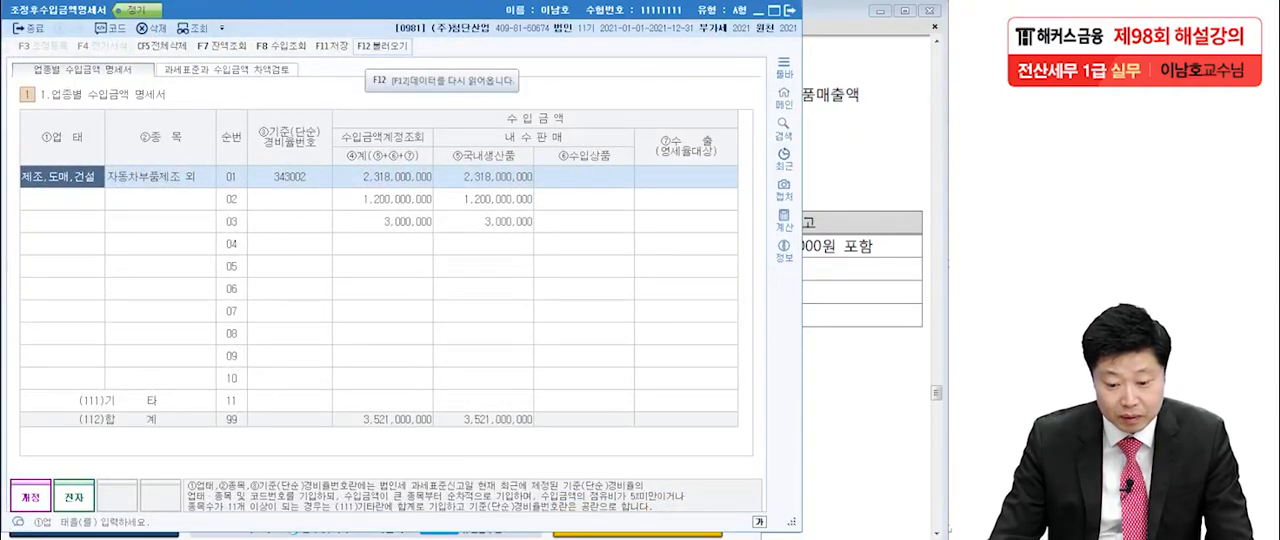
{"action": "key", "text": "F12"}
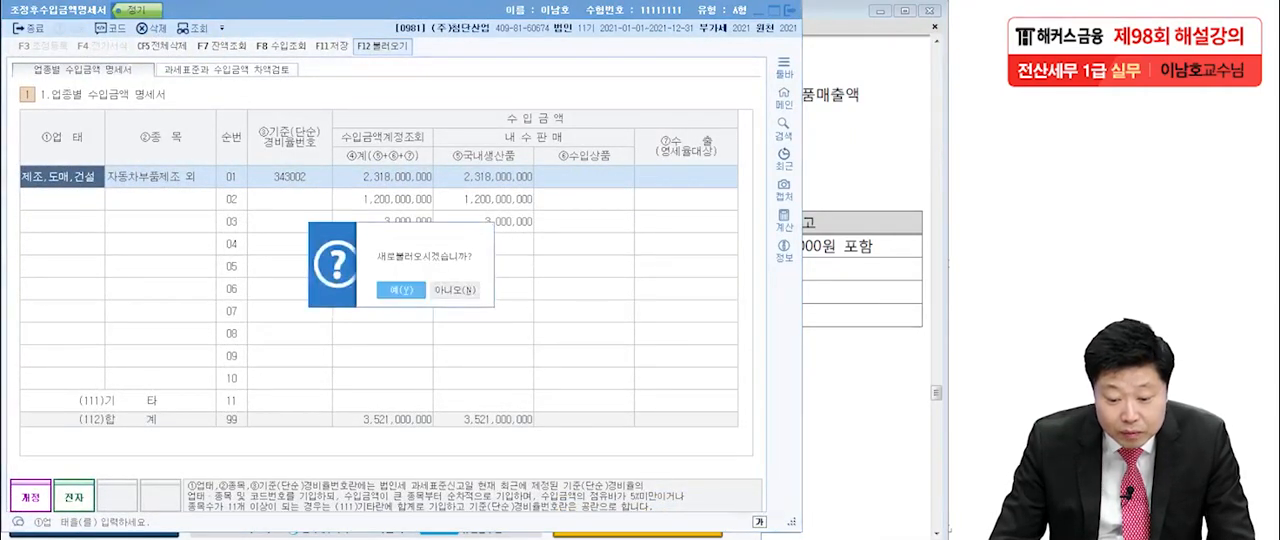
{"action": "key", "text": "Return"}
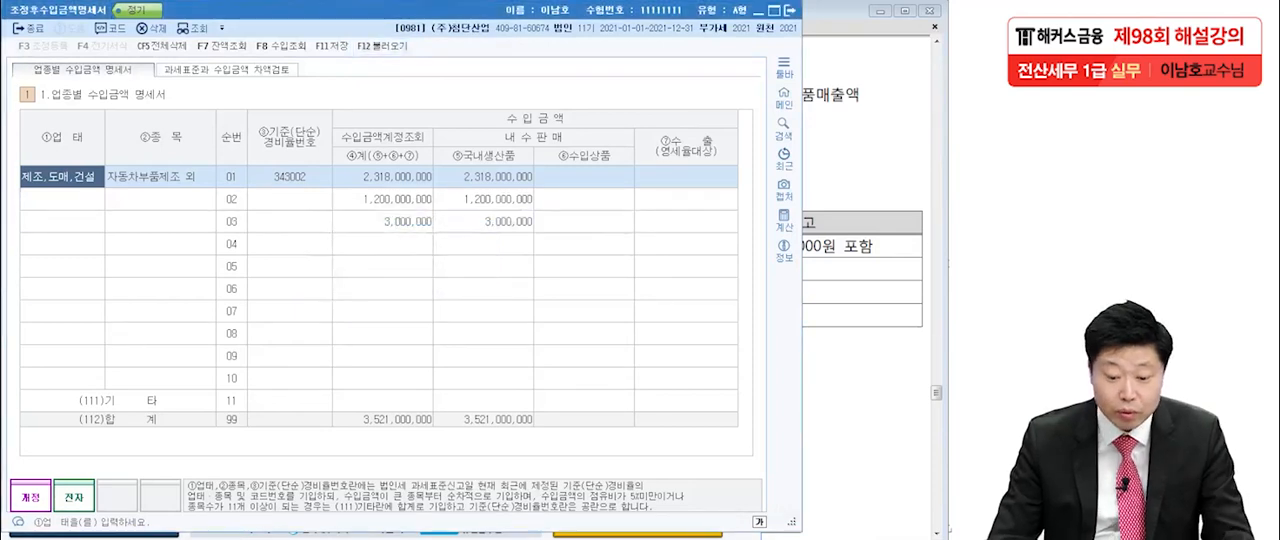
{"action": "left_click", "coordinate": [383, 199]}
{"action": "left_click", "coordinate": [383, 222]}
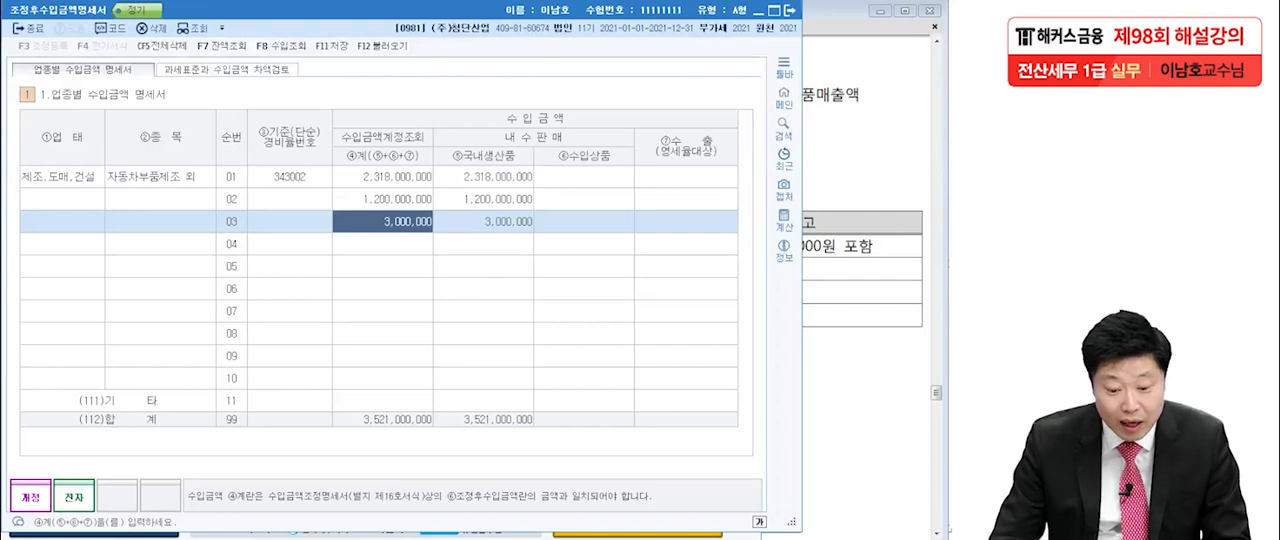
{"action": "left_click", "coordinate": [383, 177]}
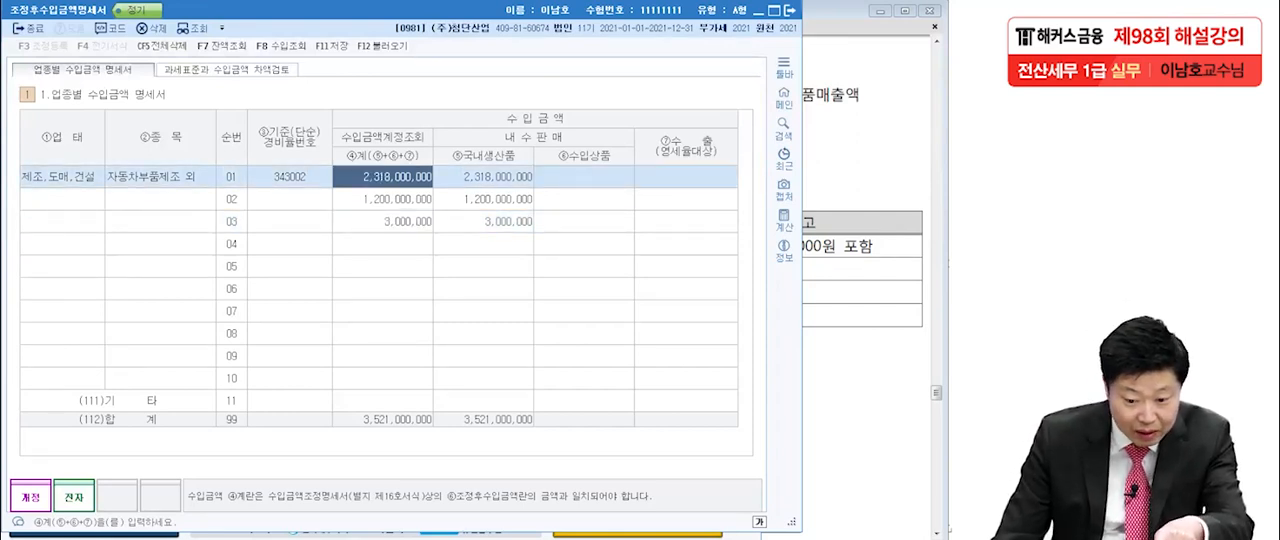
Look up the 공사수입금 industry code in the exam PDF and enter 451104 as row 02's 기준(단순)경비율번호.
{"action": "left_click", "coordinate": [290, 199]}
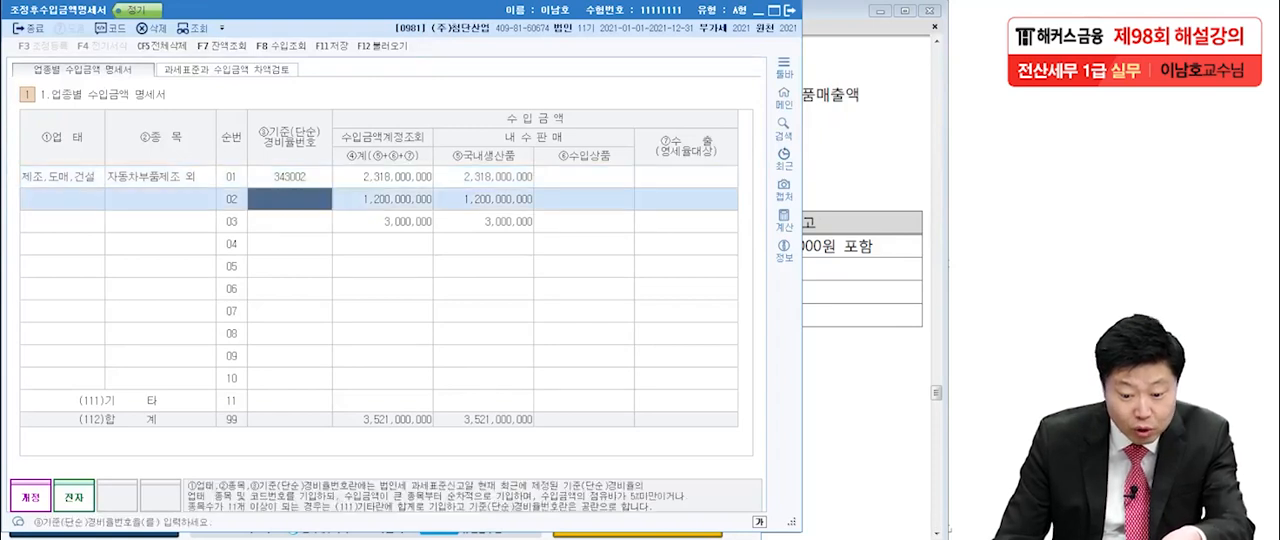
{"action": "key", "text": "alt+Tab"}
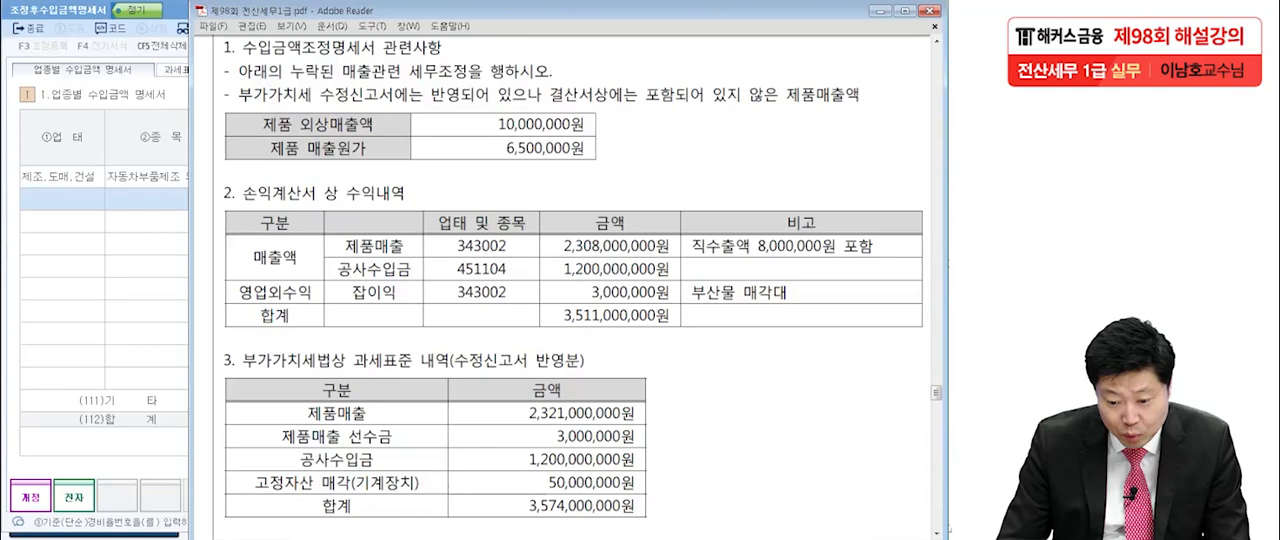
{"action": "key", "text": "alt+Tab"}
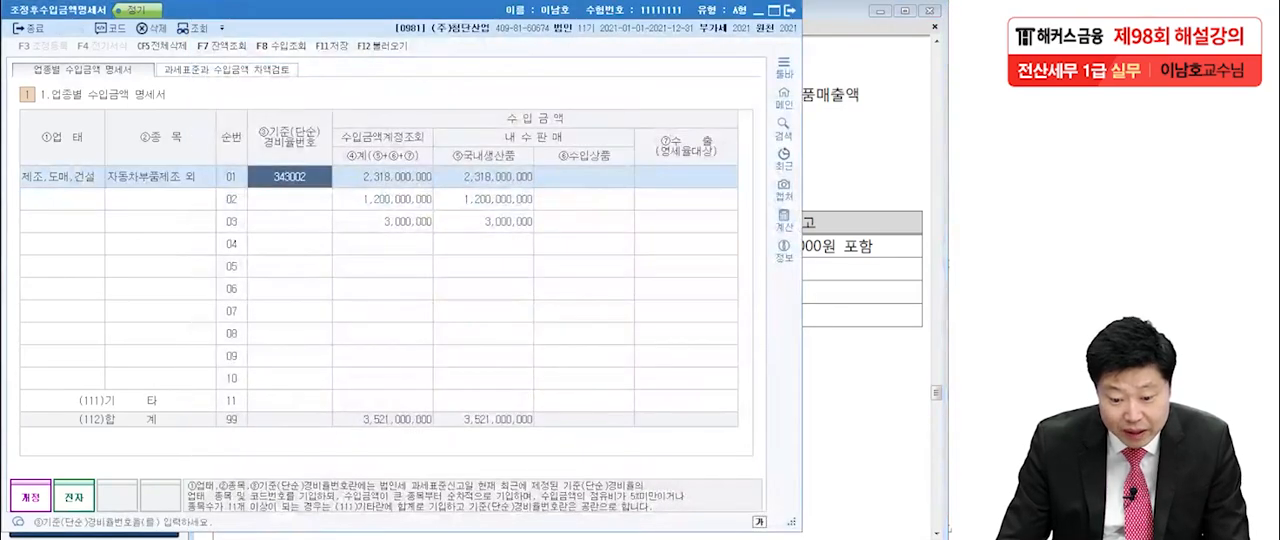
{"action": "key", "text": "alt+Tab"}
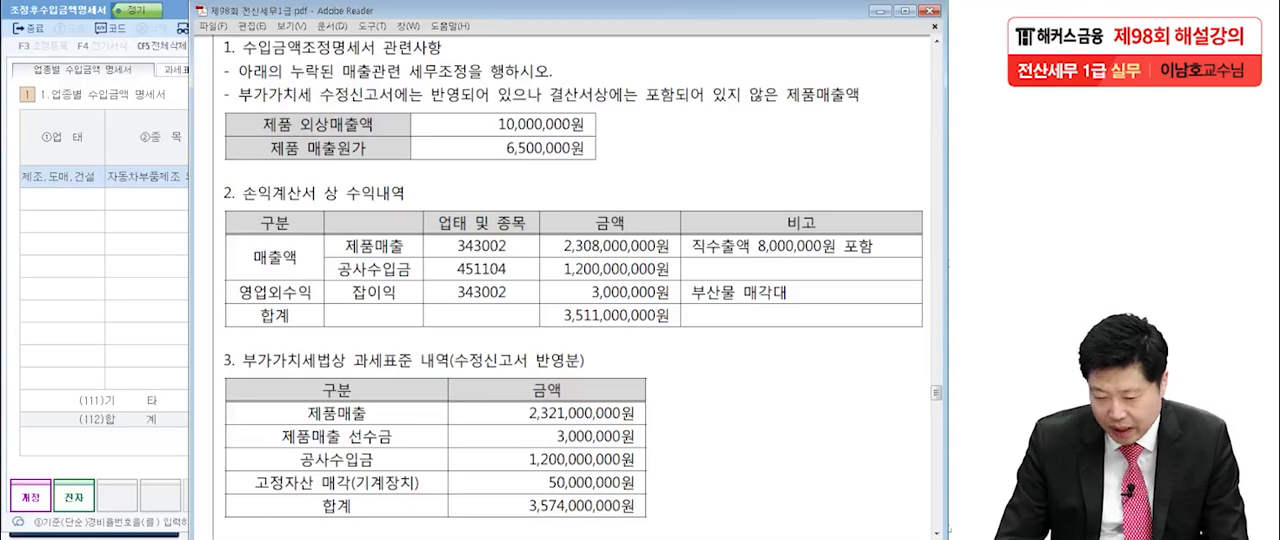
{"action": "key", "text": "alt+Tab"}
{"action": "key", "text": "Down"}
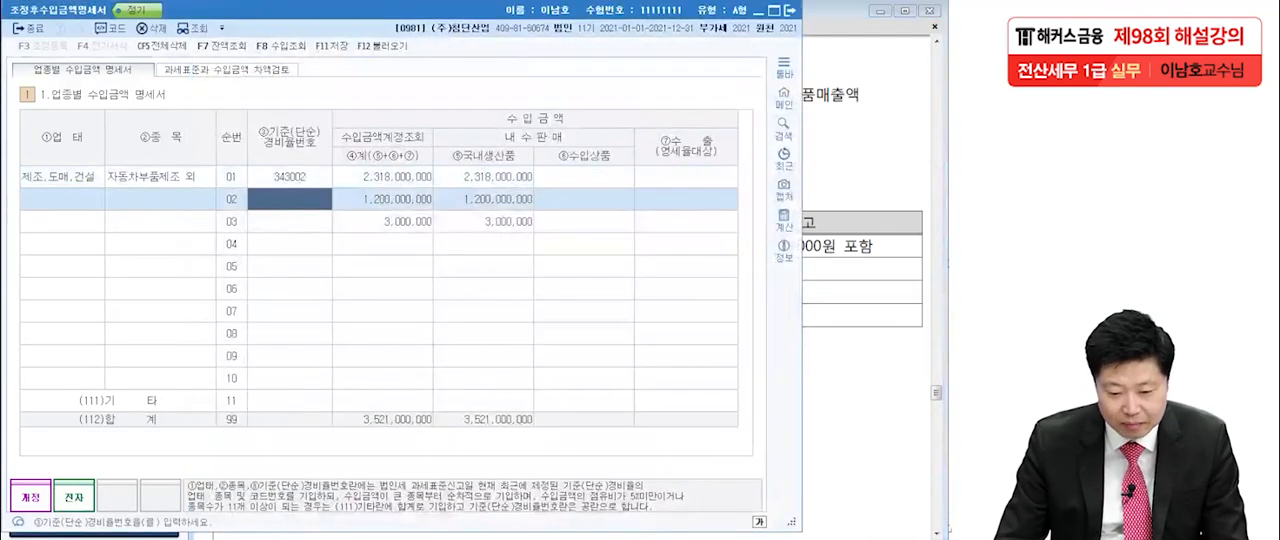
{"action": "type", "text": "451104"}
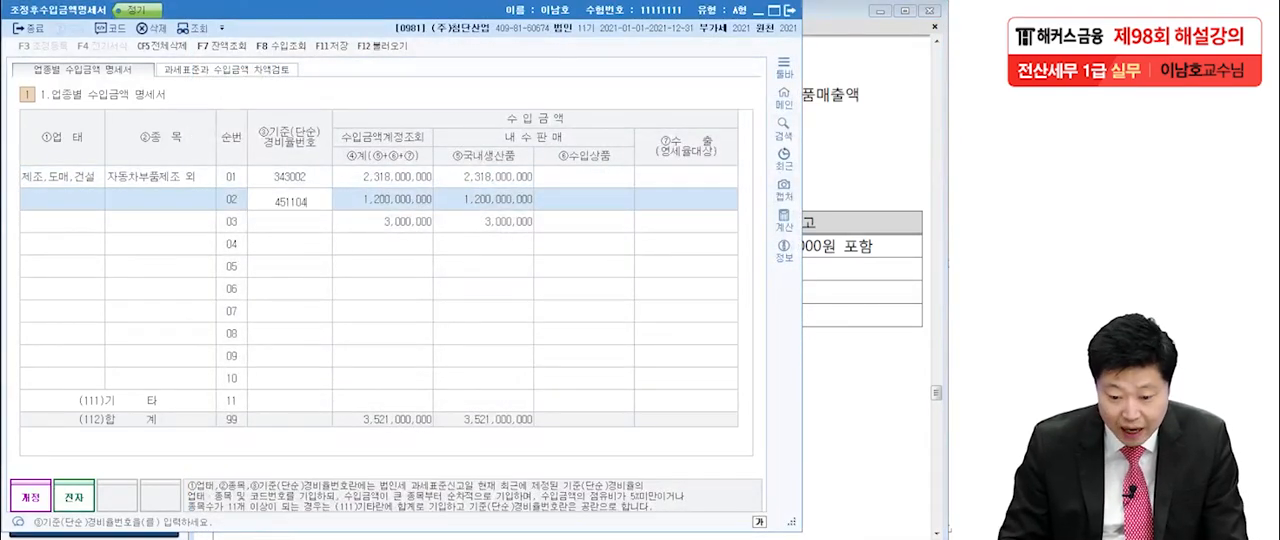
{"action": "key", "text": "Return"}
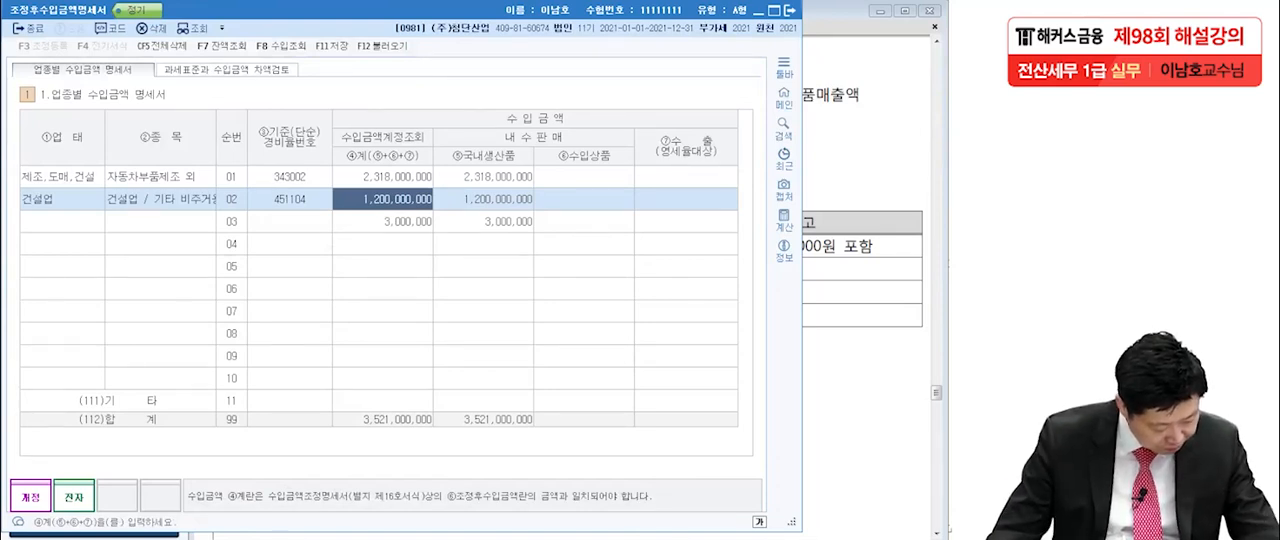
Set row 01's 수입금액 계 to 2,321,000,000, adding row 03's by-product revenue to the 343002 industry.
{"action": "left_click", "coordinate": [383, 222]}
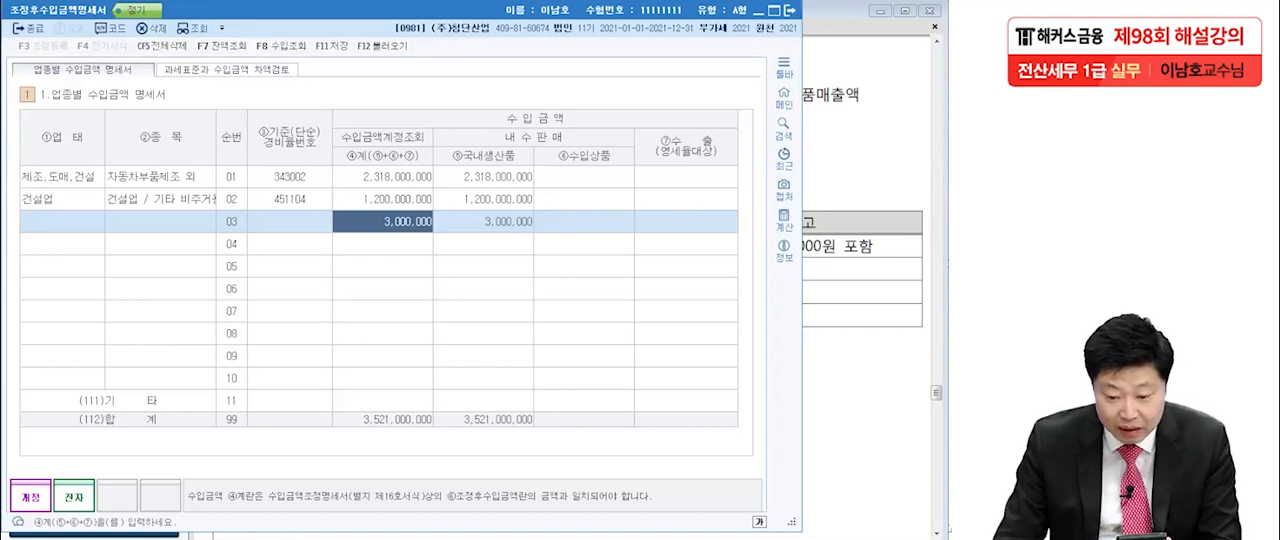
{"action": "left_click", "coordinate": [383, 177]}
{"action": "type", "text": "2,321,000,000"}
{"action": "key", "text": "Return"}
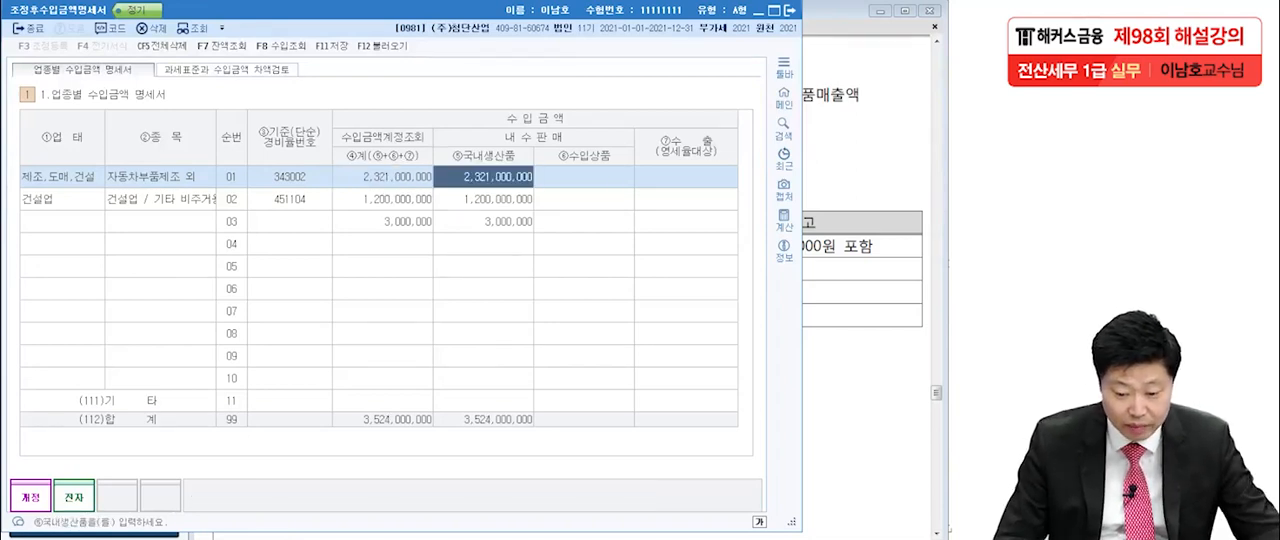
Clear row 03's 수입금액 by setting its 계 amount to 0.
{"action": "left_click", "coordinate": [383, 222]}
{"action": "type", "text": "0"}
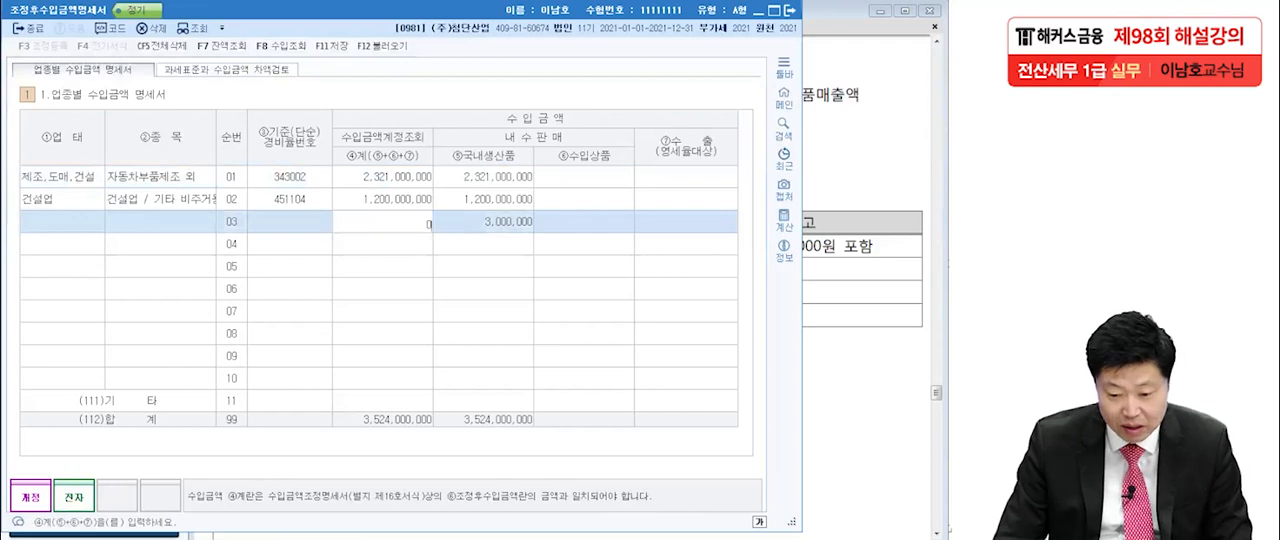
{"action": "key", "text": "Return"}
{"action": "key", "text": "Down"}
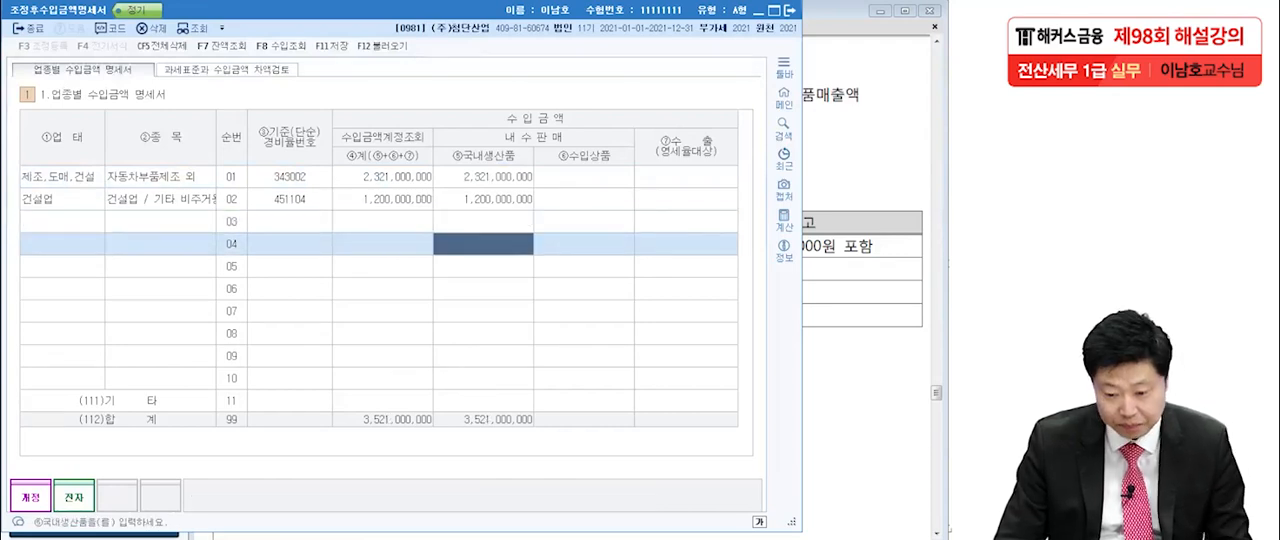
Check the direct export amount in the exam PDF and set row 01's 국내생산품 to 2,313,000,000.
{"action": "left_click", "coordinate": [483, 177]}
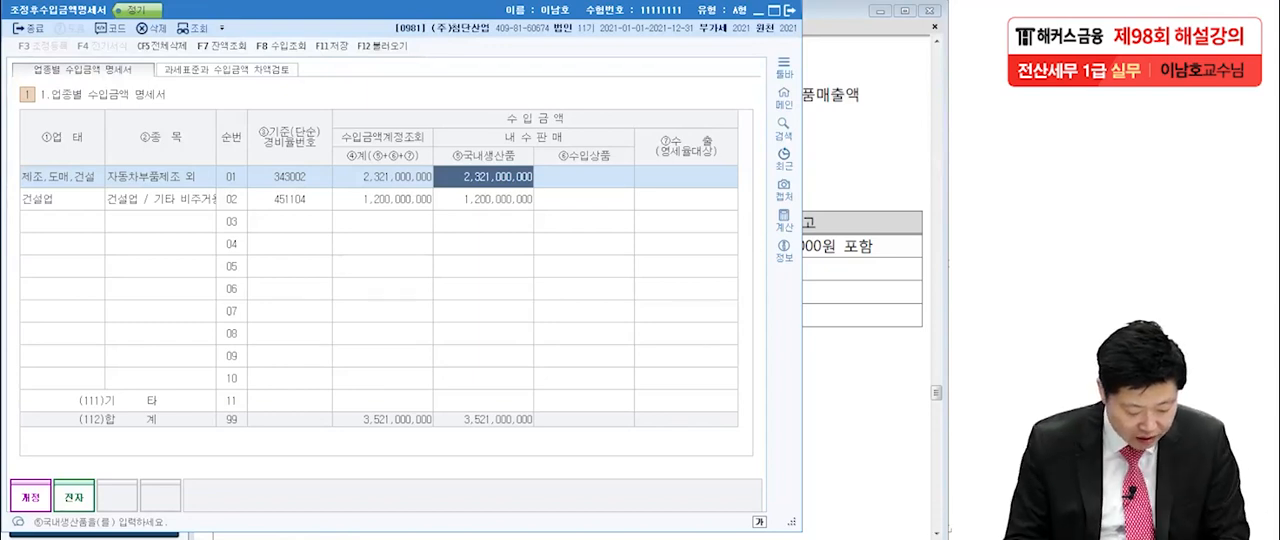
{"action": "key", "text": "alt+Tab"}
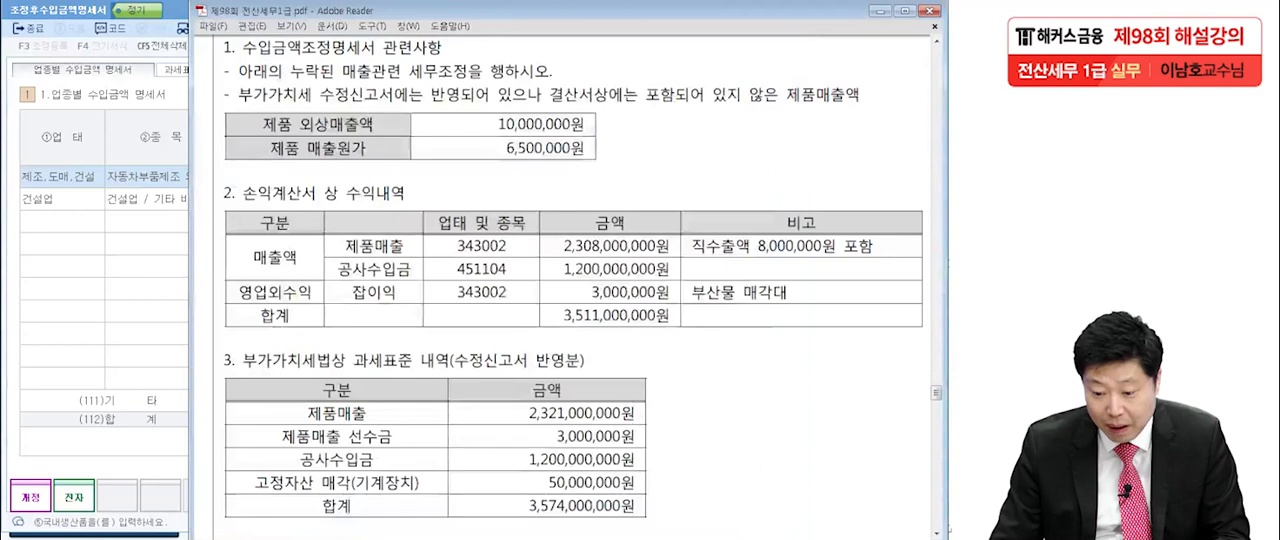
{"action": "left_click", "coordinate": [150, 311]}
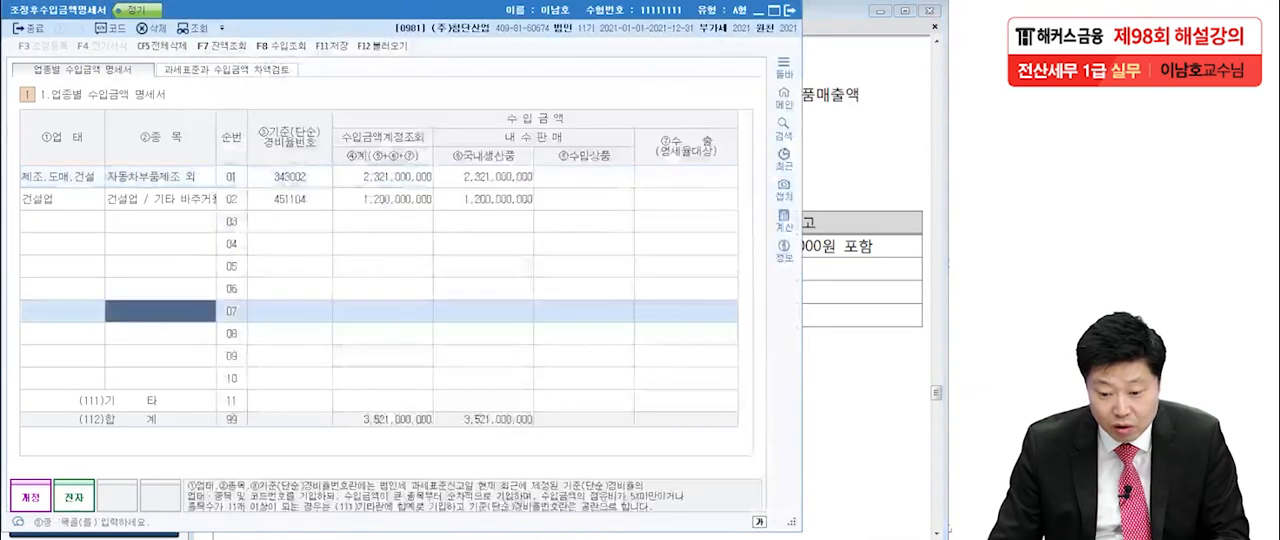
{"action": "left_click", "coordinate": [686, 177]}
{"action": "left_click", "coordinate": [484, 177]}
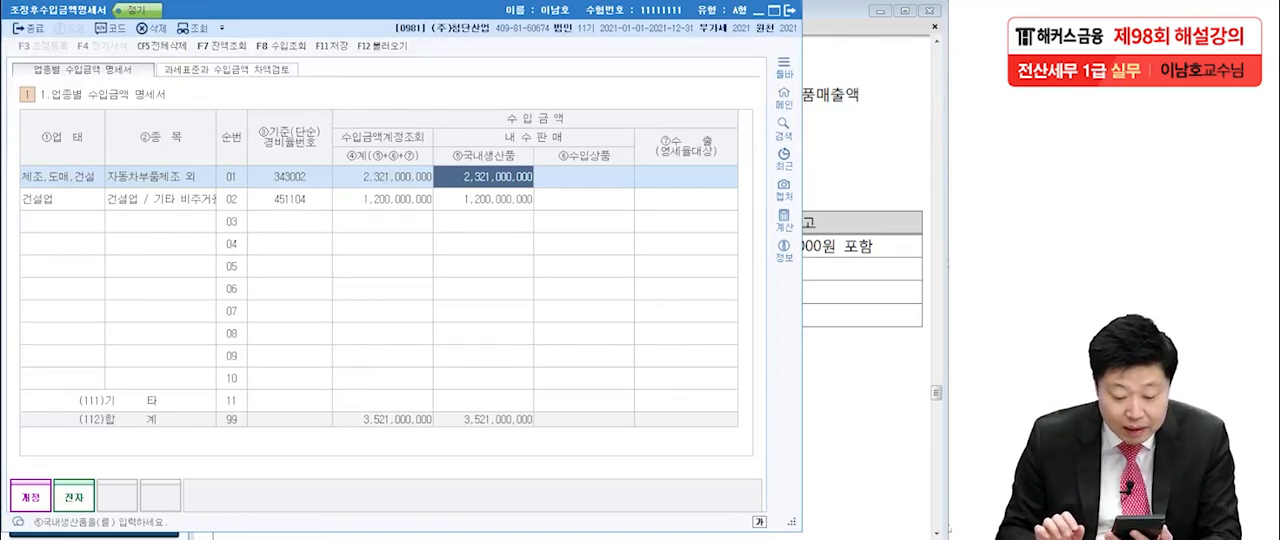
{"action": "type", "text": "2,3"}
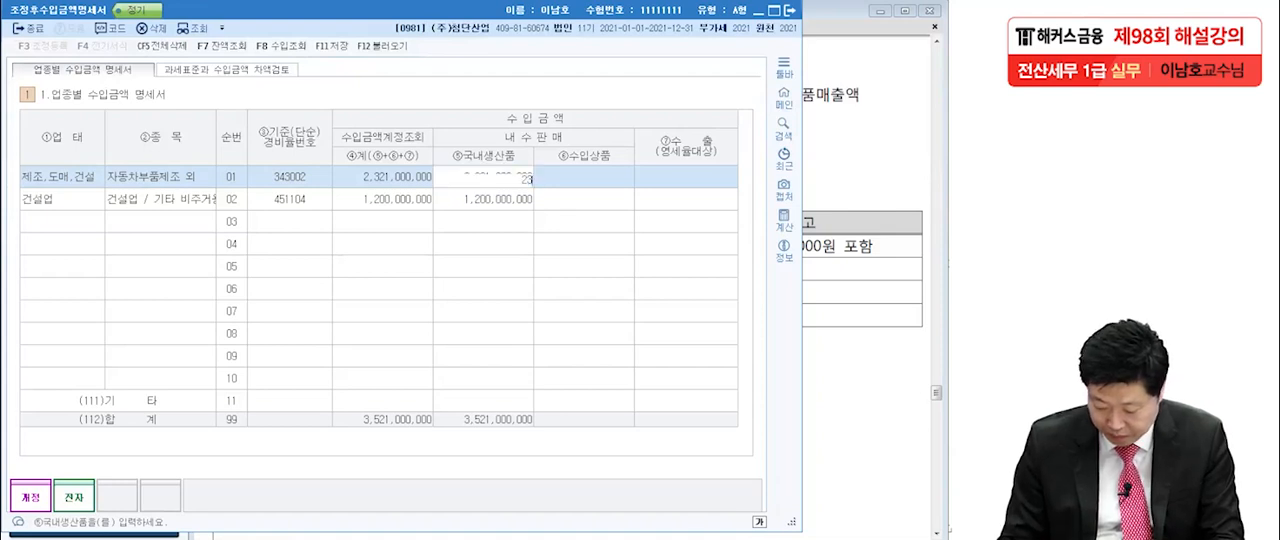
{"action": "type", "text": "13,000"}
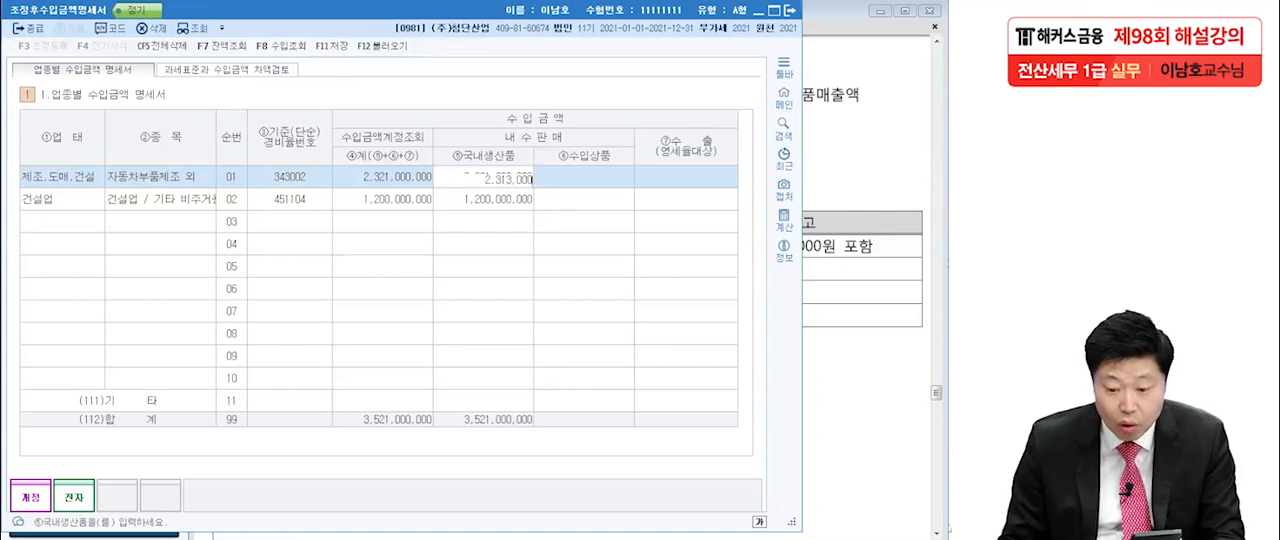
{"action": "type", "text": ",000"}
{"action": "key", "text": "Return"}
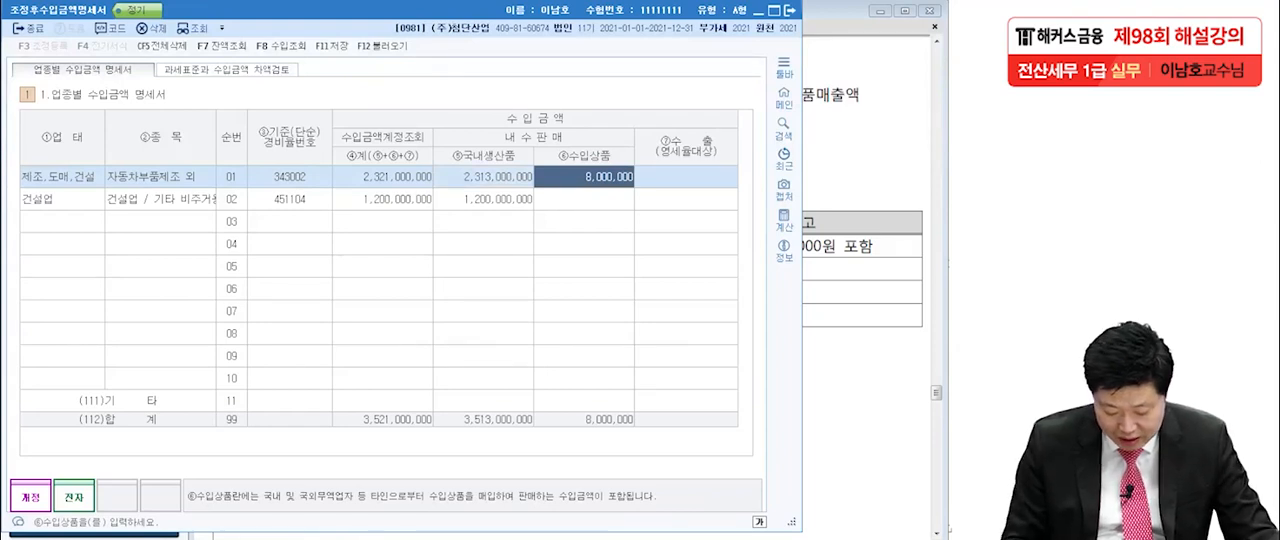
{"action": "type", "text": "0"}
Set row 01's 수입상품 to 0 so the 8,000,000 moves to 수출(영세율대상).
{"action": "key", "text": "Return"}
{"action": "key", "text": "Return"}
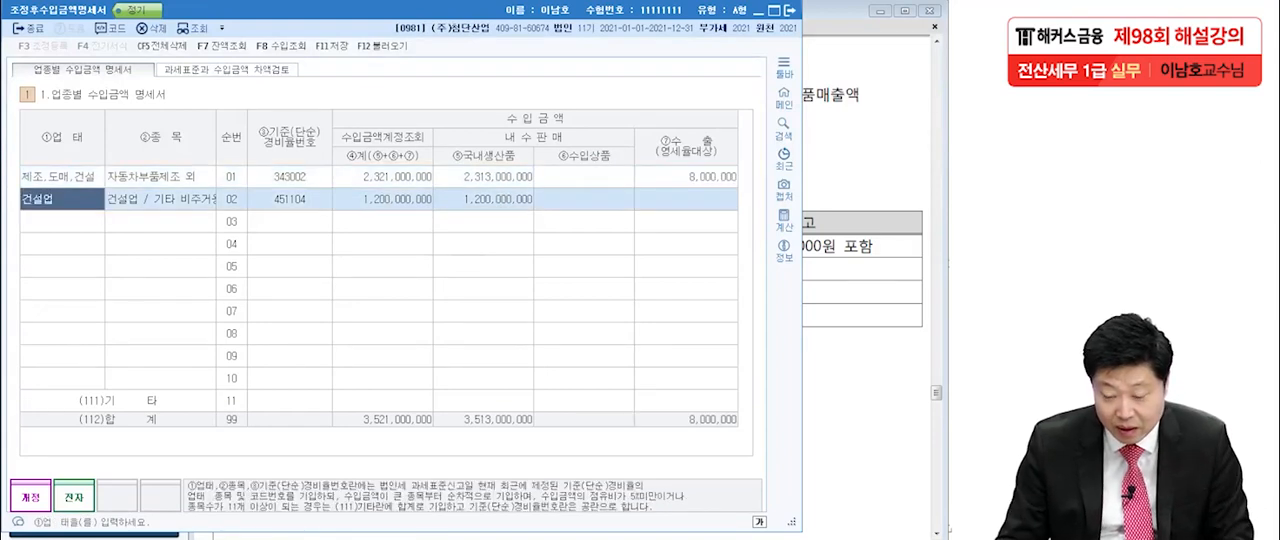
Compare the 업종별 수입금액 명세서 amounts by industry, domestic sales and export with the 조정후 수입금액 in 수입금액조정명세서.
{"action": "left_click", "coordinate": [686, 177]}
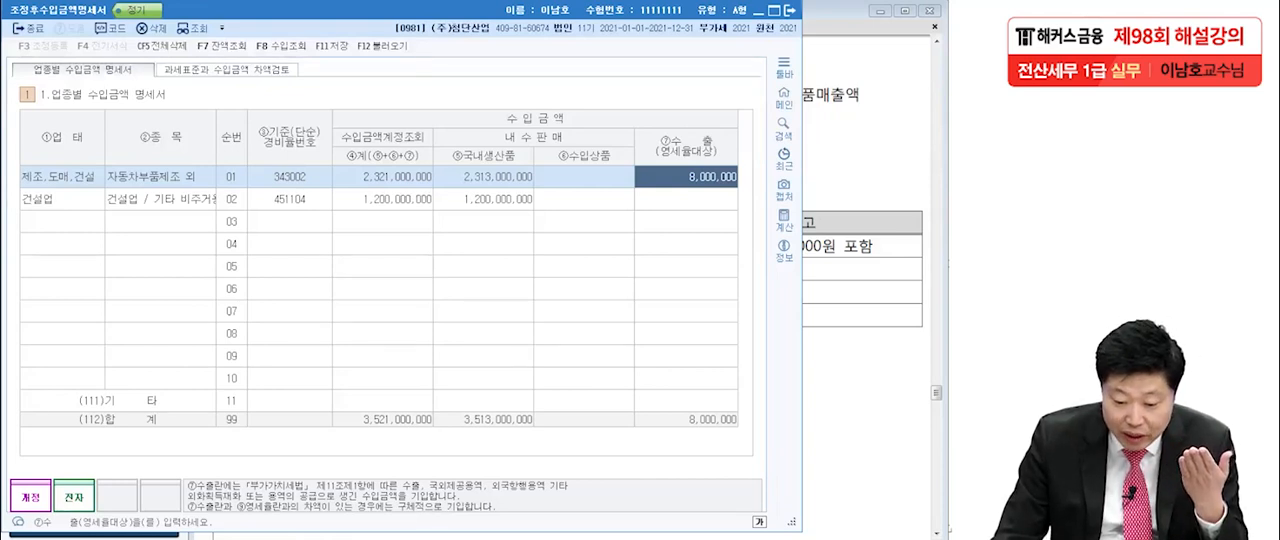
{"action": "key", "text": "Escape"}
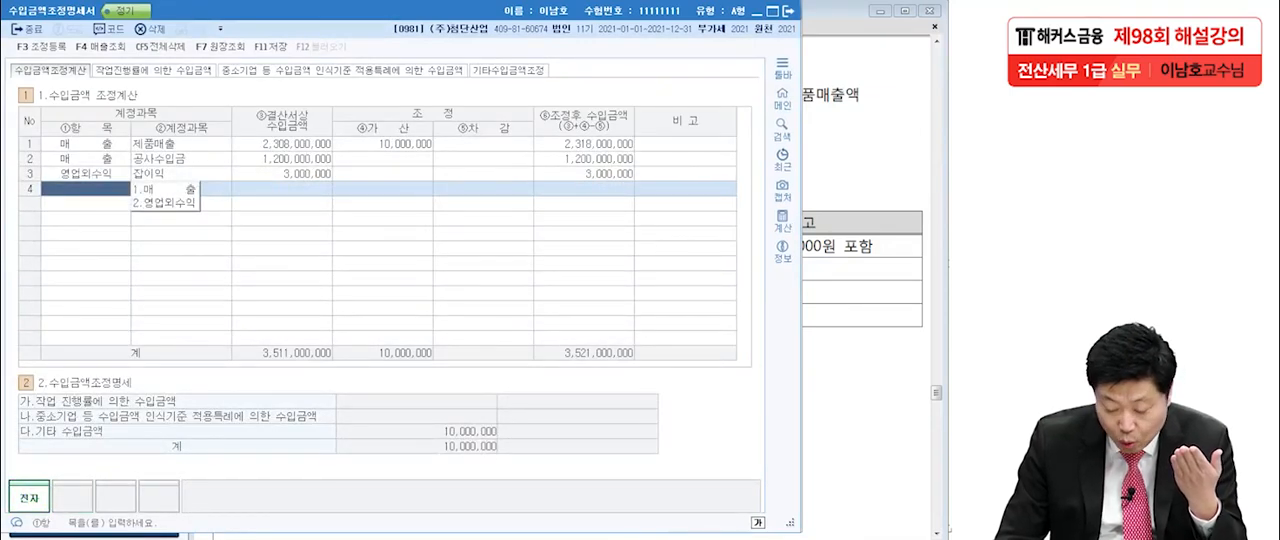
{"action": "key", "text": "Escape"}
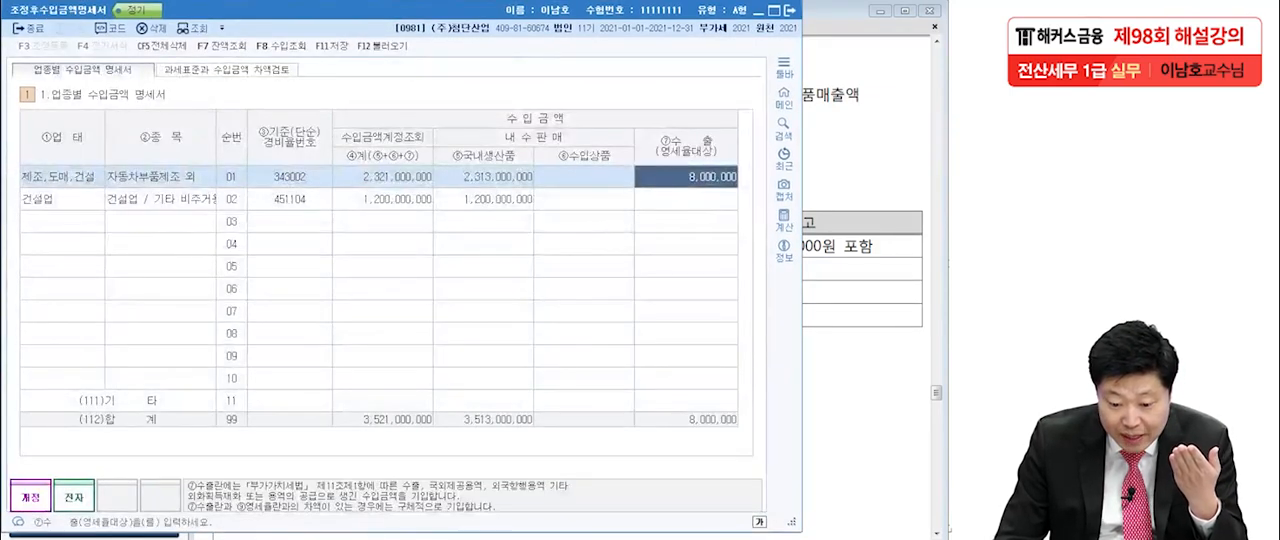
{"action": "left_click", "coordinate": [396, 199]}
{"action": "left_click", "coordinate": [492, 177]}
{"action": "left_click", "coordinate": [498, 199]}
{"action": "left_click", "coordinate": [697, 177]}
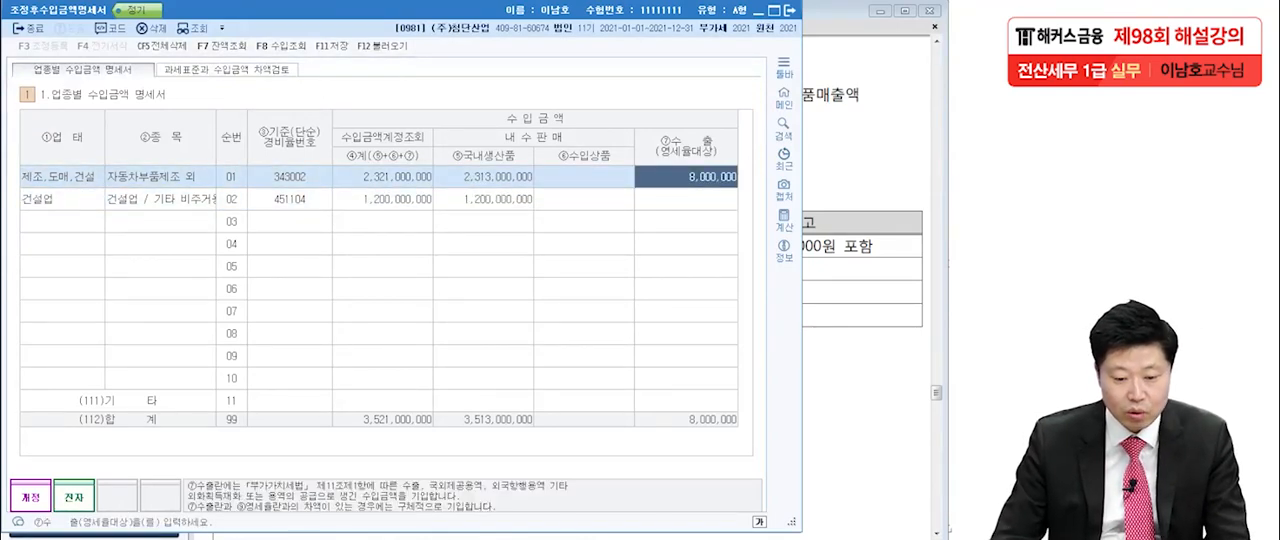
In 과세표준과 수입금액 차액검토, load the VAT returns for 1기 예정, 1기 확정, 2기 예정 and 2기 수정(1차), and check the resulting tax bases.
{"action": "left_click", "coordinate": [227, 70]}
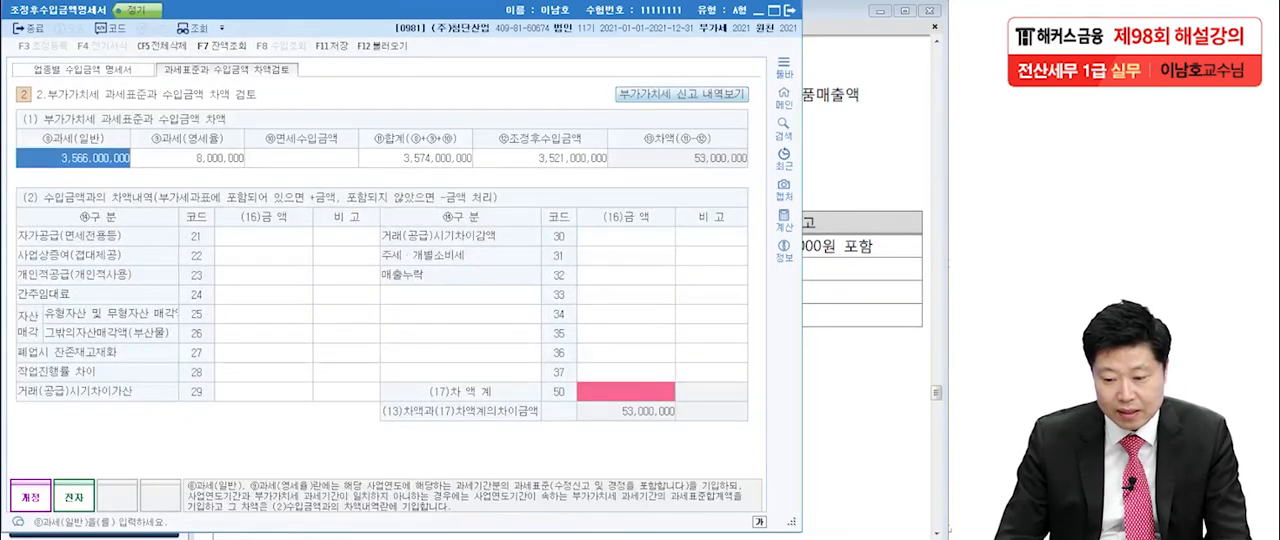
{"action": "left_click", "coordinate": [681, 93]}
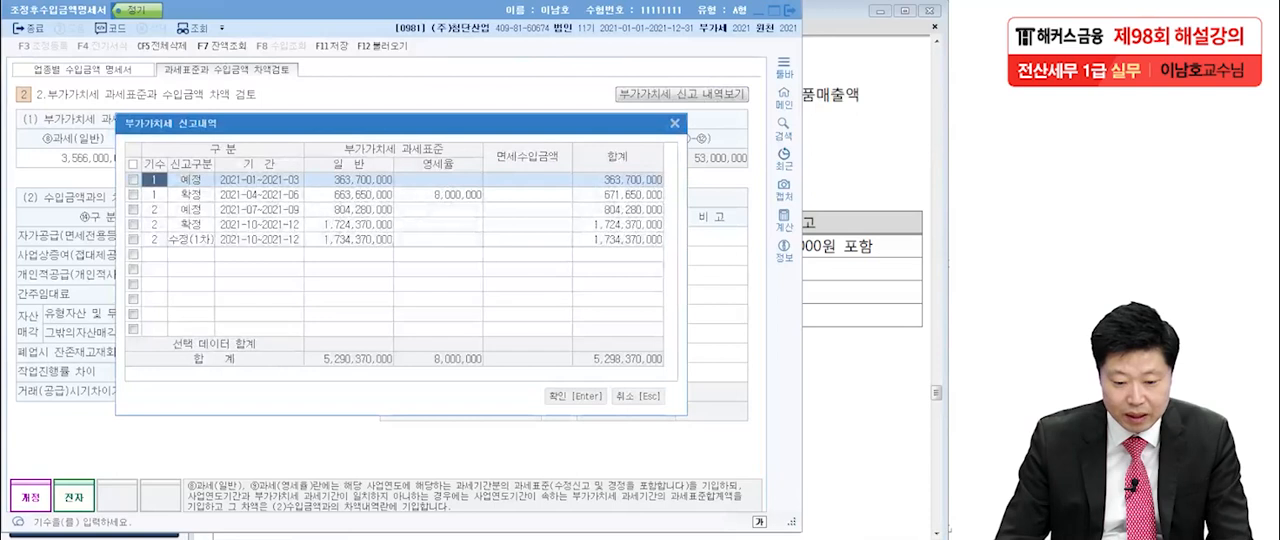
{"action": "left_click", "coordinate": [130, 155]}
{"action": "left_click", "coordinate": [130, 170]}
{"action": "left_click", "coordinate": [130, 185]}
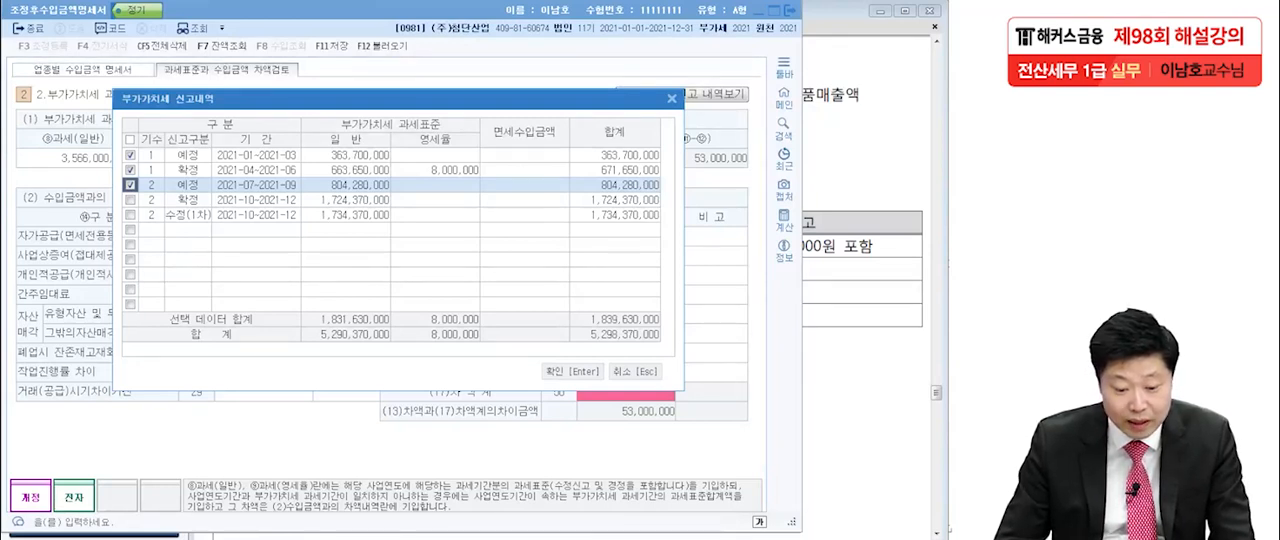
{"action": "left_click", "coordinate": [130, 215]}
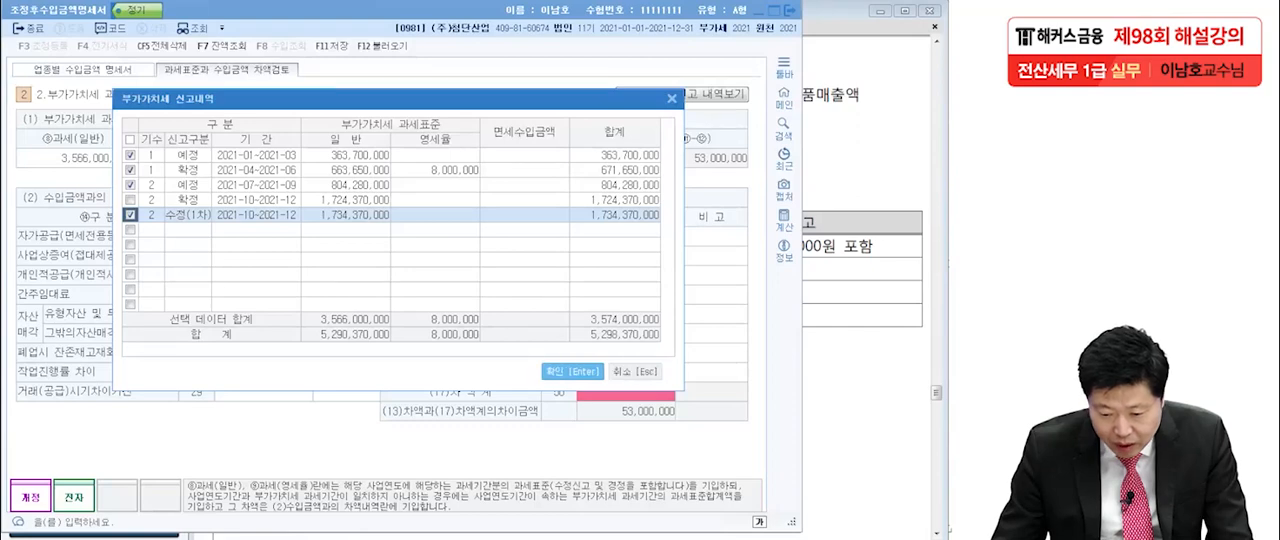
{"action": "left_click", "coordinate": [572, 371]}
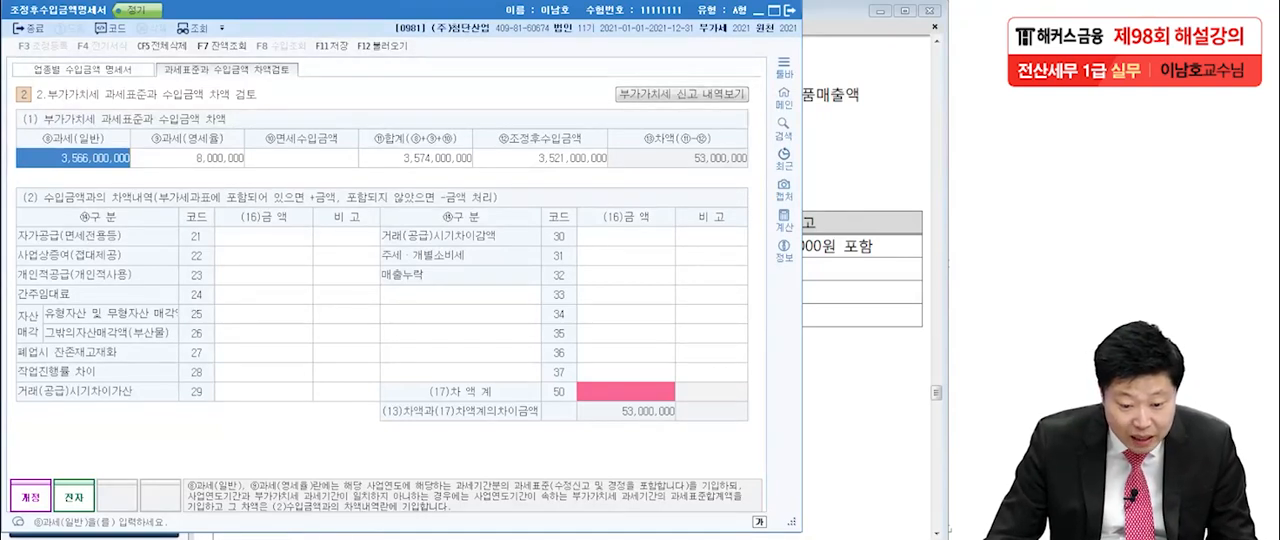
{"action": "left_click", "coordinate": [188, 158]}
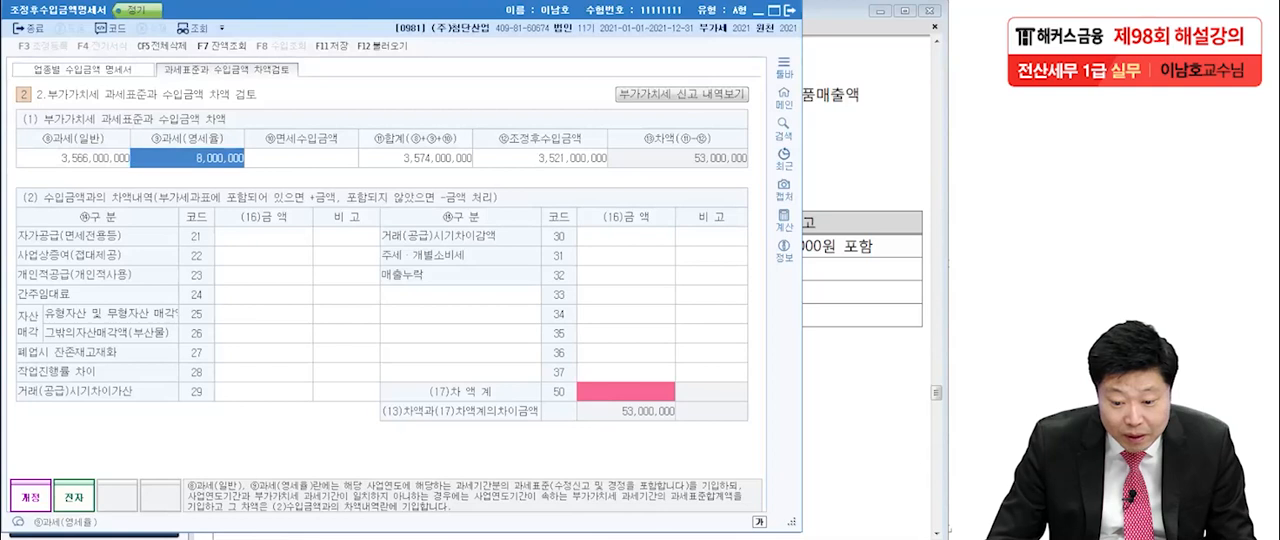
{"action": "left_click", "coordinate": [415, 158]}
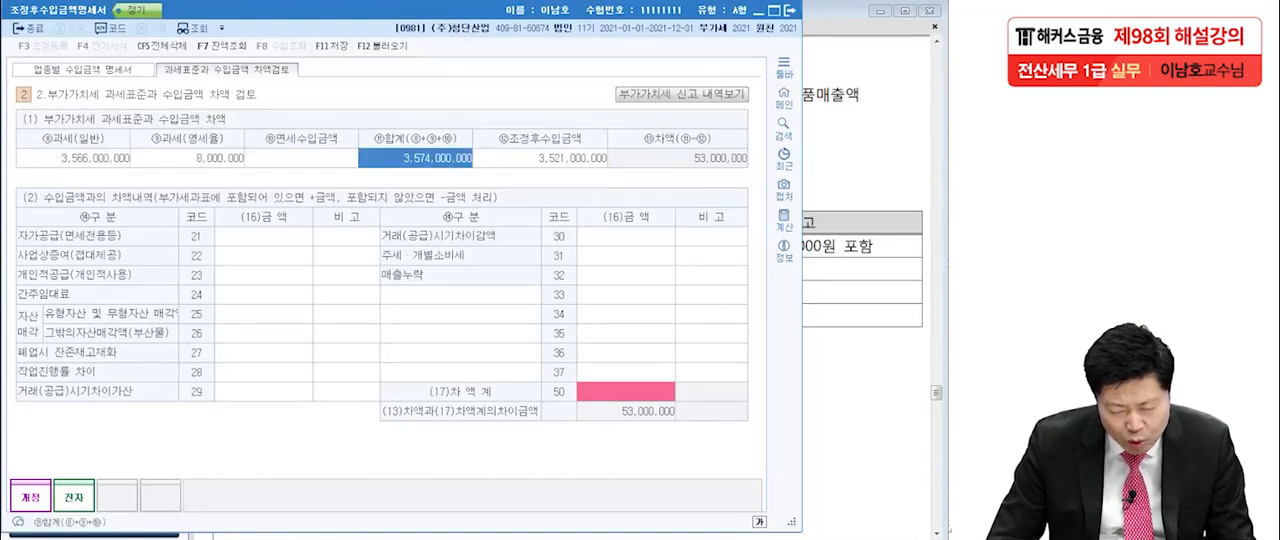
Compare the VAT tax base total in the exam PDF with the 합계, 조정후수입금액 and 차액 in 과세표준과 수입금액 차액검토.
{"action": "key", "text": "alt+Tab"}
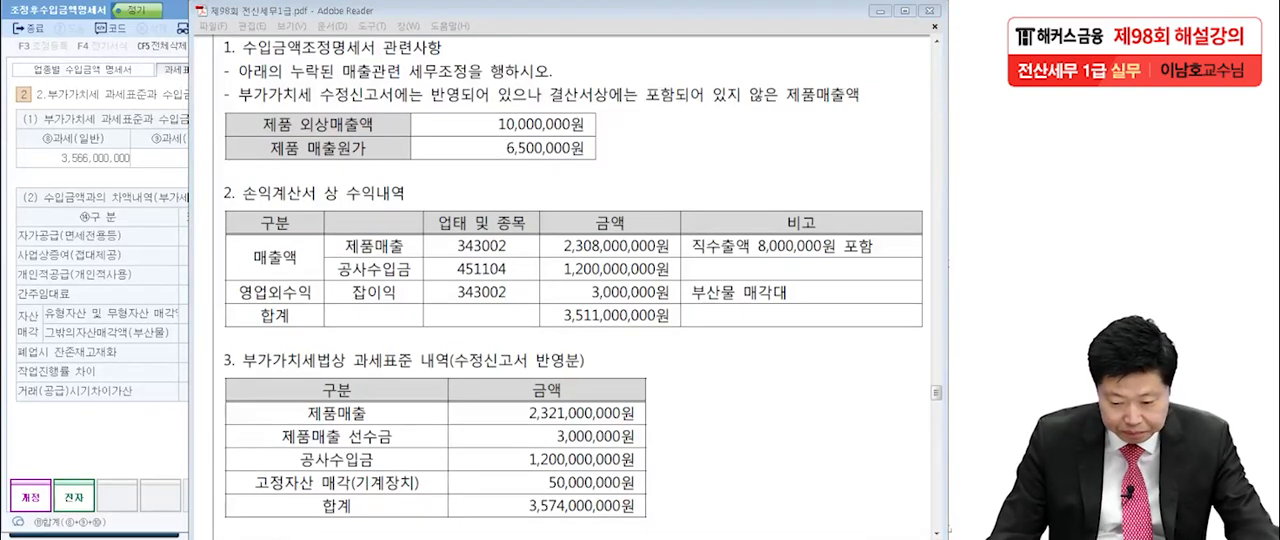
{"action": "left_click_drag", "start_coordinate": [518, 513], "coordinate": [642, 506]}
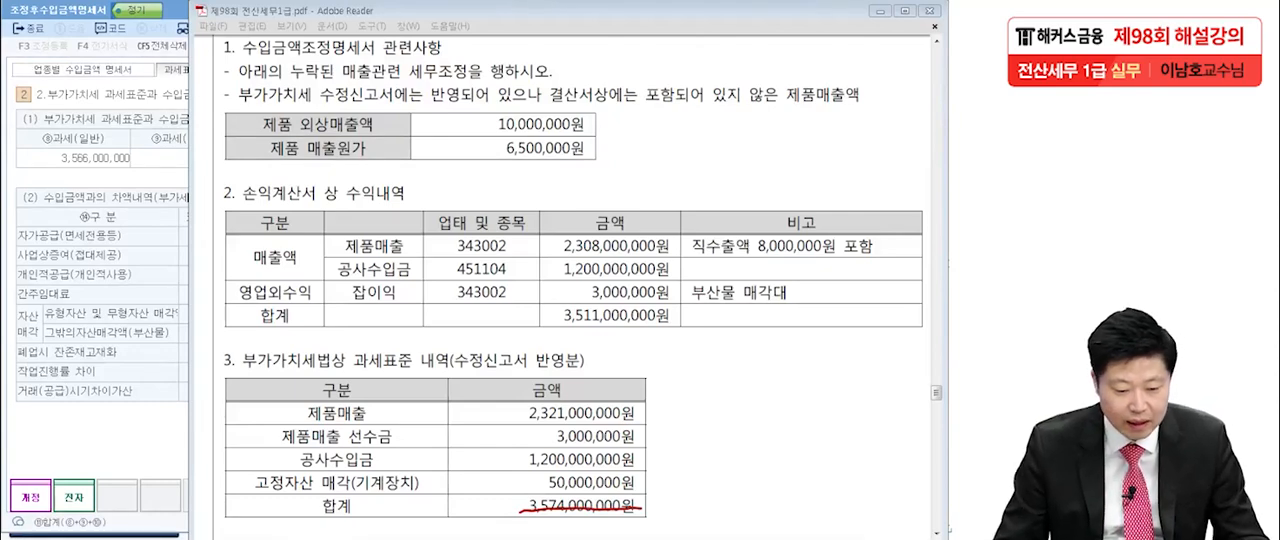
{"action": "key", "text": "Escape"}
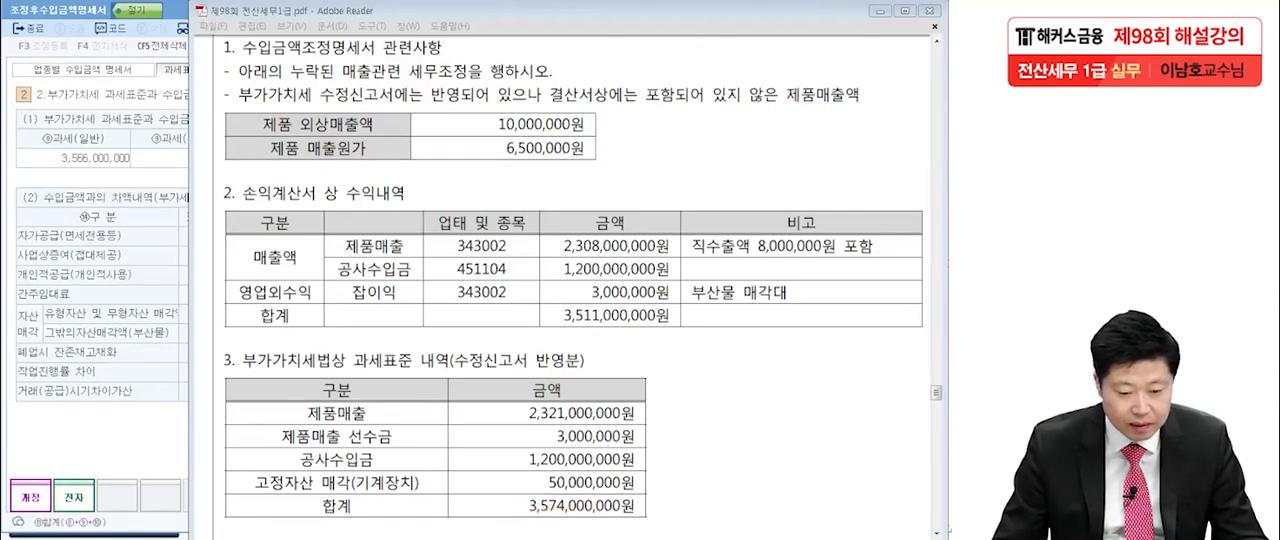
{"action": "key", "text": "alt+Tab"}
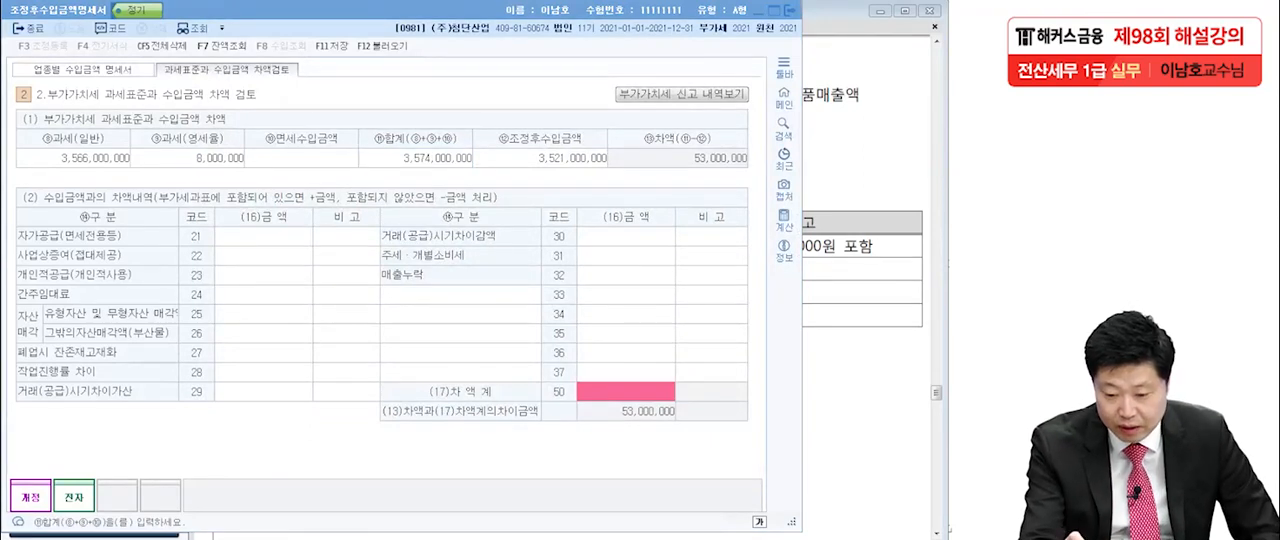
{"action": "mouse_move", "coordinate": [478, 170]}
{"action": "left_mouse_down"}
{"action": "mouse_move", "coordinate": [402, 171]}
{"action": "mouse_move", "coordinate": [472, 150]}
{"action": "mouse_move", "coordinate": [470, 172]}
{"action": "left_mouse_up"}
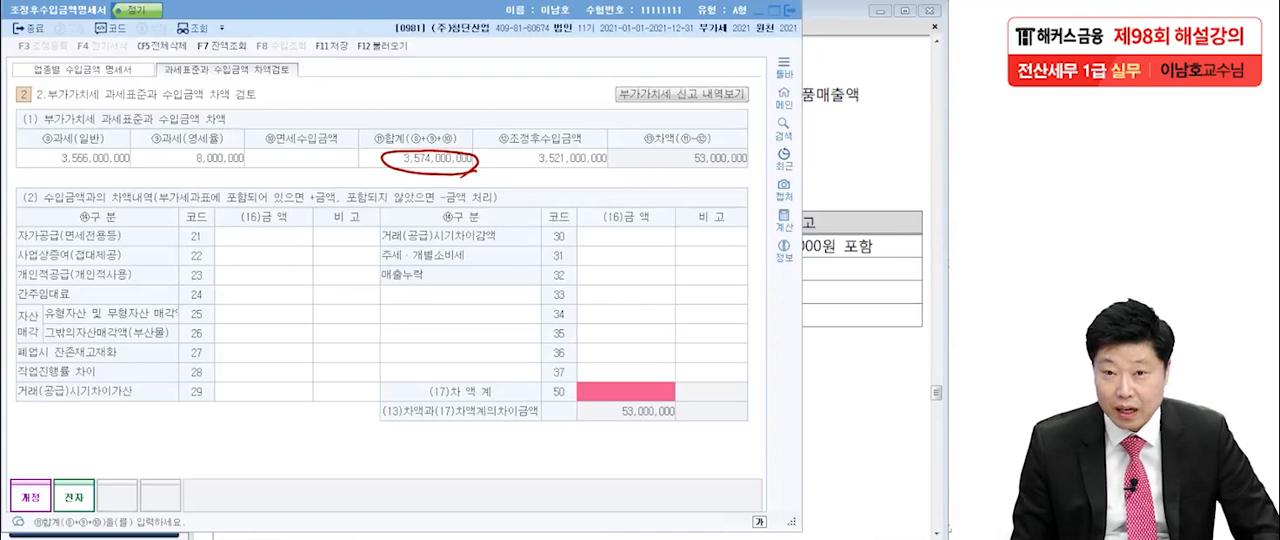
{"action": "mouse_move", "coordinate": [612, 174]}
{"action": "left_mouse_down"}
{"action": "mouse_move", "coordinate": [566, 180]}
{"action": "mouse_move", "coordinate": [545, 145]}
{"action": "mouse_move", "coordinate": [620, 162]}
{"action": "mouse_move", "coordinate": [598, 176]}
{"action": "left_mouse_up"}
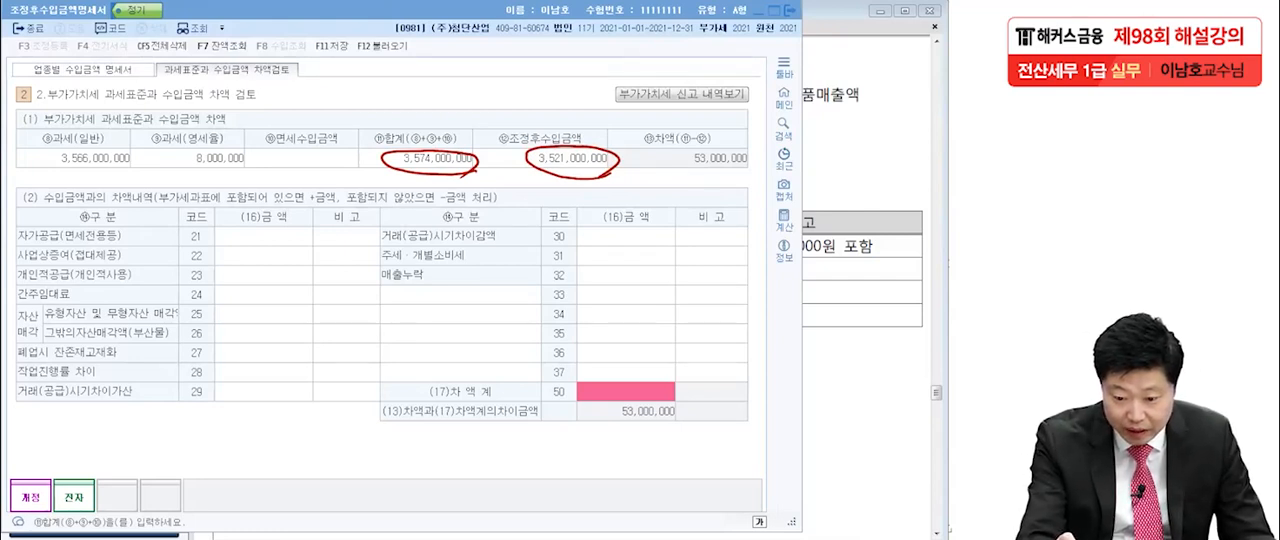
{"action": "mouse_move", "coordinate": [533, 122]}
{"action": "left_mouse_down"}
{"action": "mouse_move", "coordinate": [495, 96]}
{"action": "mouse_move", "coordinate": [432, 132]}
{"action": "mouse_move", "coordinate": [462, 124]}
{"action": "left_mouse_up"}
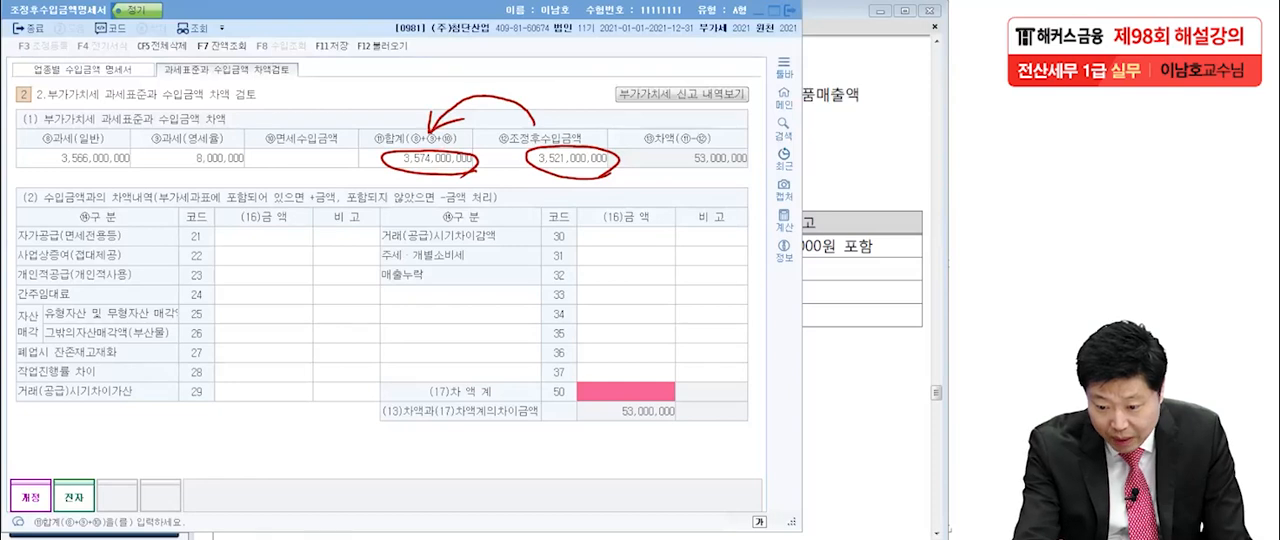
{"action": "mouse_move", "coordinate": [678, 171]}
{"action": "left_mouse_down"}
{"action": "mouse_move", "coordinate": [740, 146]}
{"action": "mouse_move", "coordinate": [752, 174]}
{"action": "mouse_move", "coordinate": [771, 159]}
{"action": "left_mouse_up"}
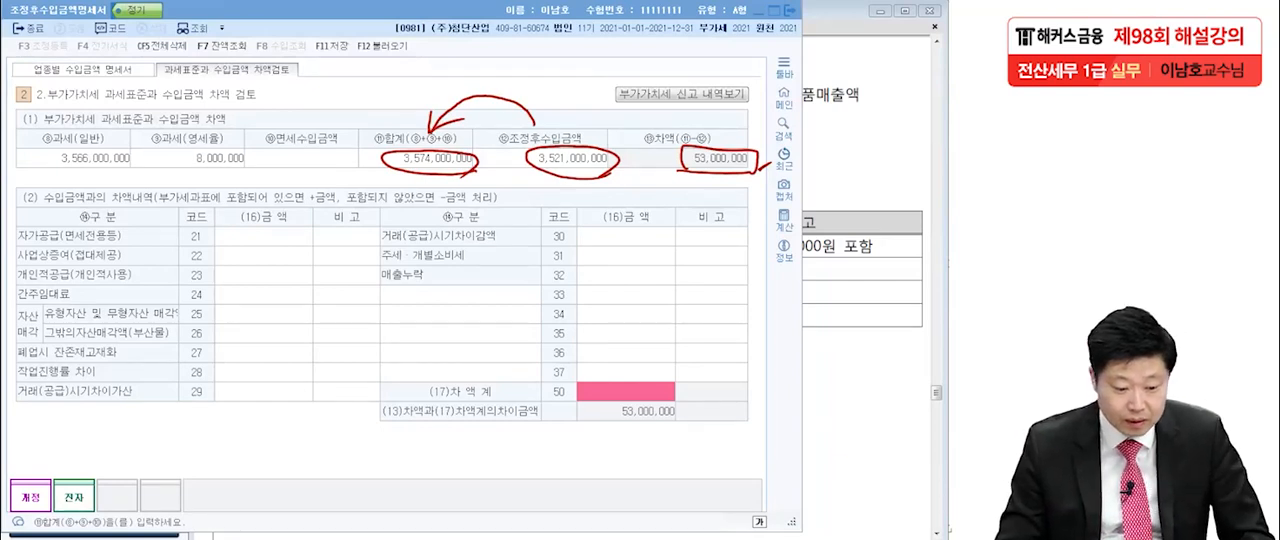
Examine the 고정자산 매각(기계장치) and 제품매출 선수금 items in the exam PDF's VAT tax base table as sources of the difference.
{"action": "key", "text": "alt+Tab"}
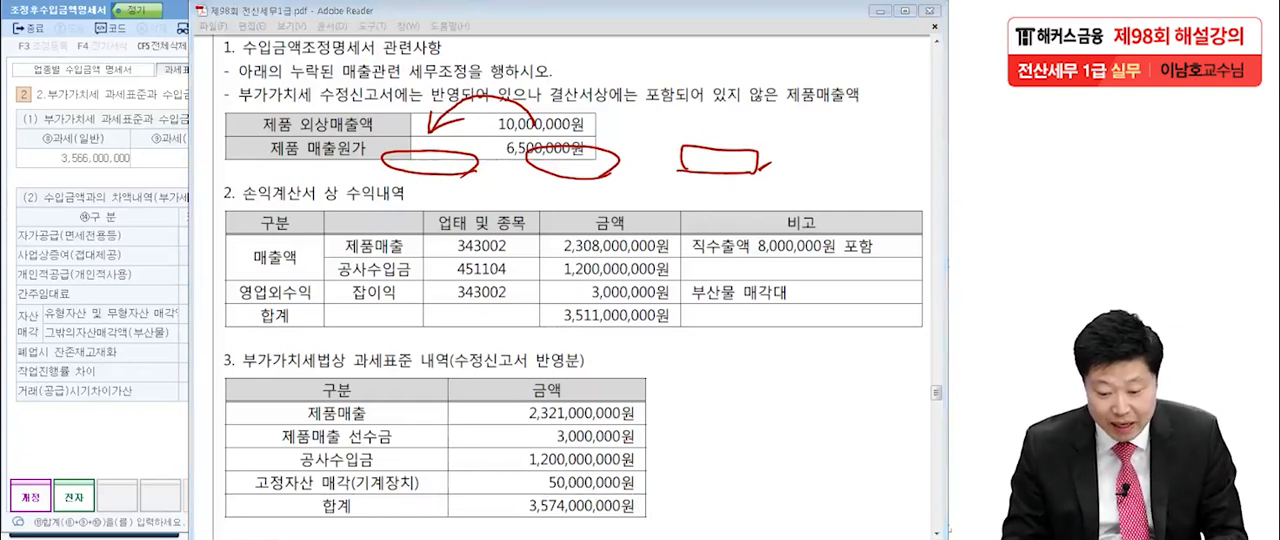
{"action": "mouse_move", "coordinate": [656, 482]}
{"action": "left_mouse_down"}
{"action": "mouse_move", "coordinate": [524, 480]}
{"action": "mouse_move", "coordinate": [678, 481]}
{"action": "left_mouse_up"}
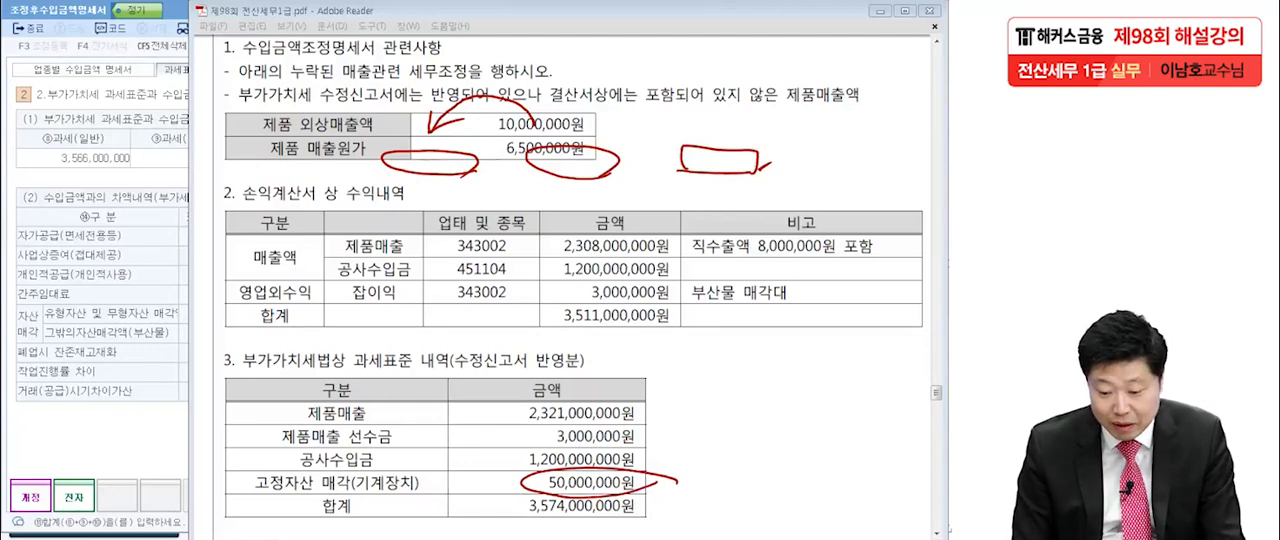
{"action": "left_click_drag", "start_coordinate": [270, 450], "coordinate": [658, 444]}
{"action": "mouse_move", "coordinate": [532, 446]}
{"action": "left_mouse_down"}
{"action": "mouse_move", "coordinate": [664, 424]}
{"action": "mouse_move", "coordinate": [660, 446]}
{"action": "left_mouse_up"}
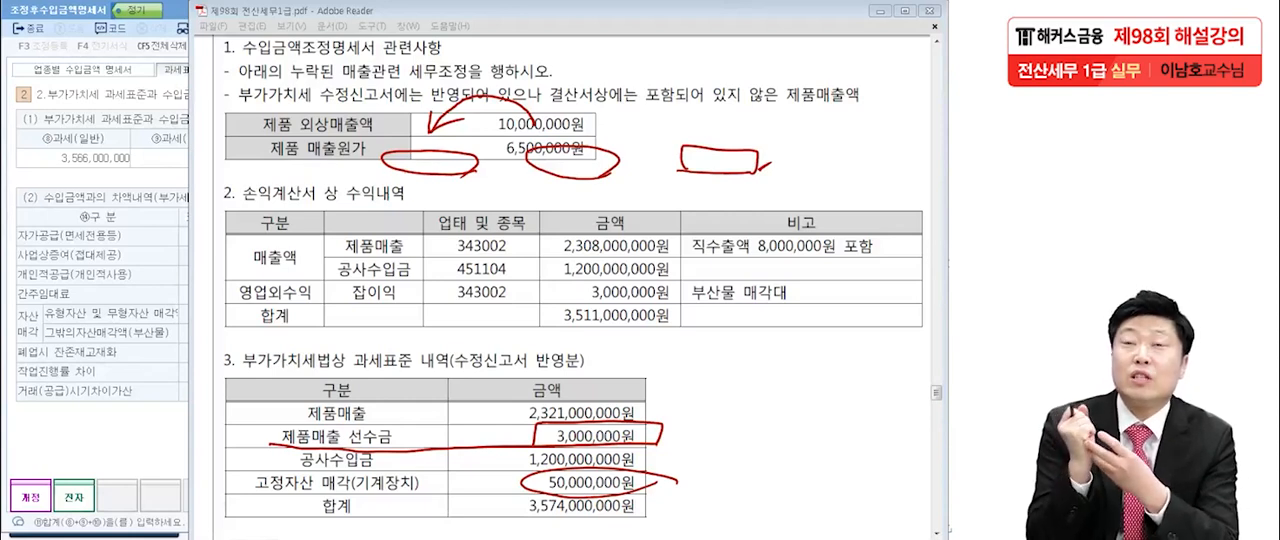
{"action": "left_click_drag", "start_coordinate": [388, 448], "coordinate": [402, 446]}
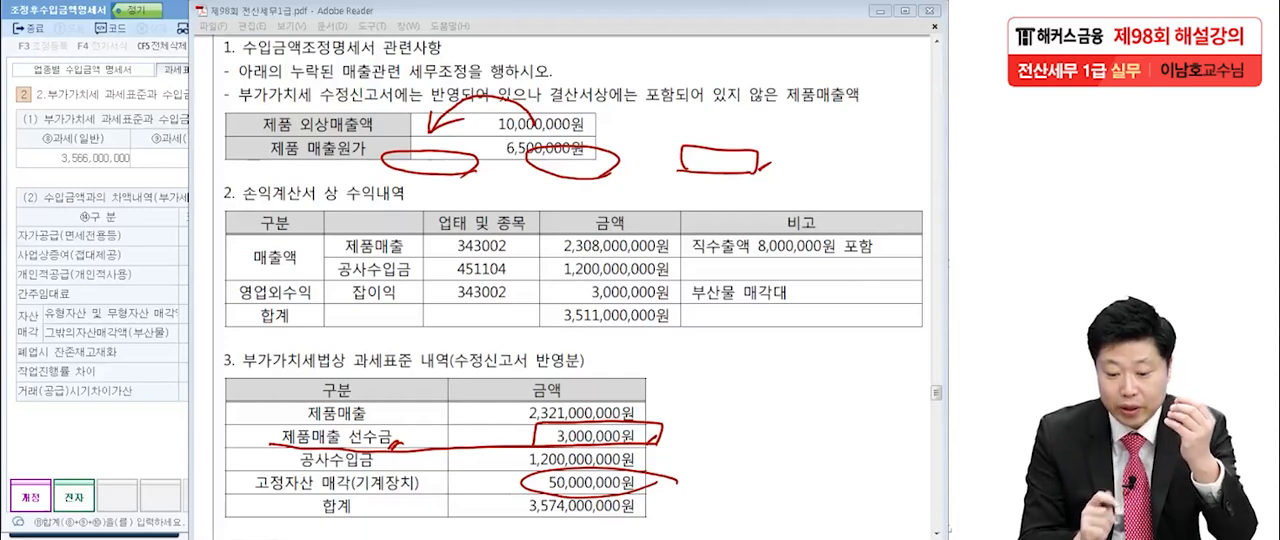
{"action": "left_click_drag", "start_coordinate": [342, 368], "coordinate": [415, 370]}
{"action": "left_click_drag", "start_coordinate": [650, 440], "coordinate": [680, 426]}
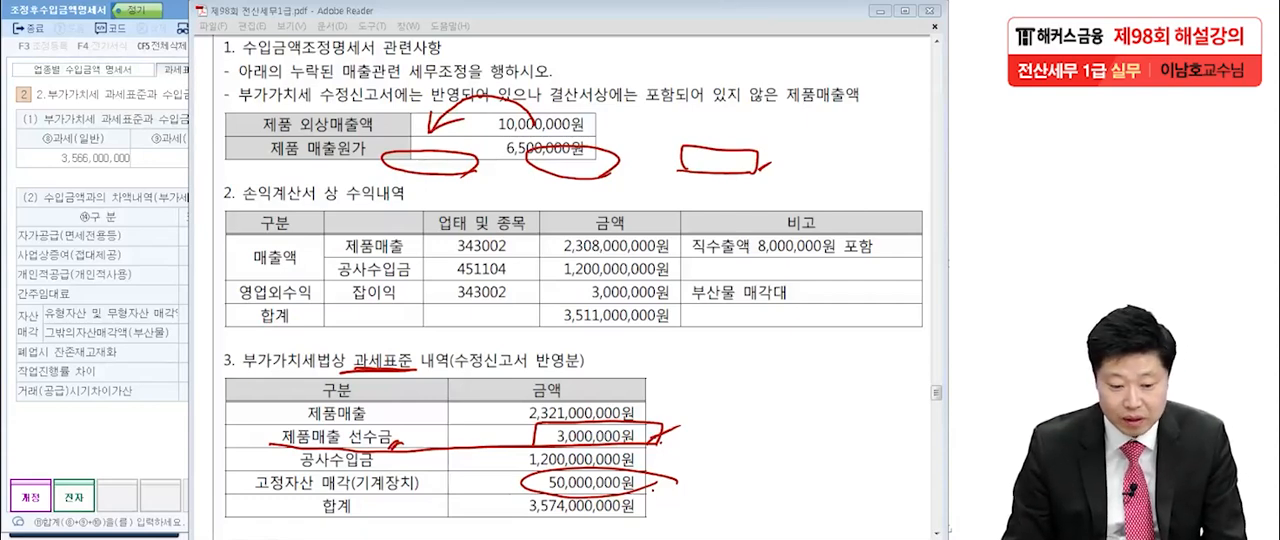
Return to the 차액검토 form and enter 50,000,000 for code 25, 유형자산 및 무형자산 매각.
{"action": "key", "text": "alt+Tab"}
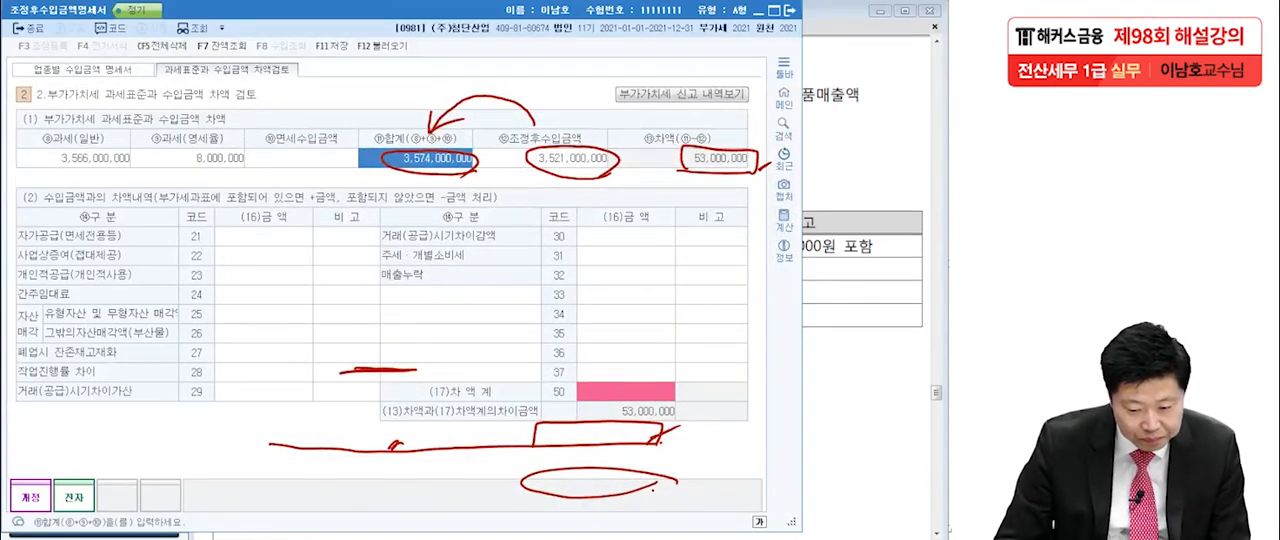
{"action": "key", "text": "Escape"}
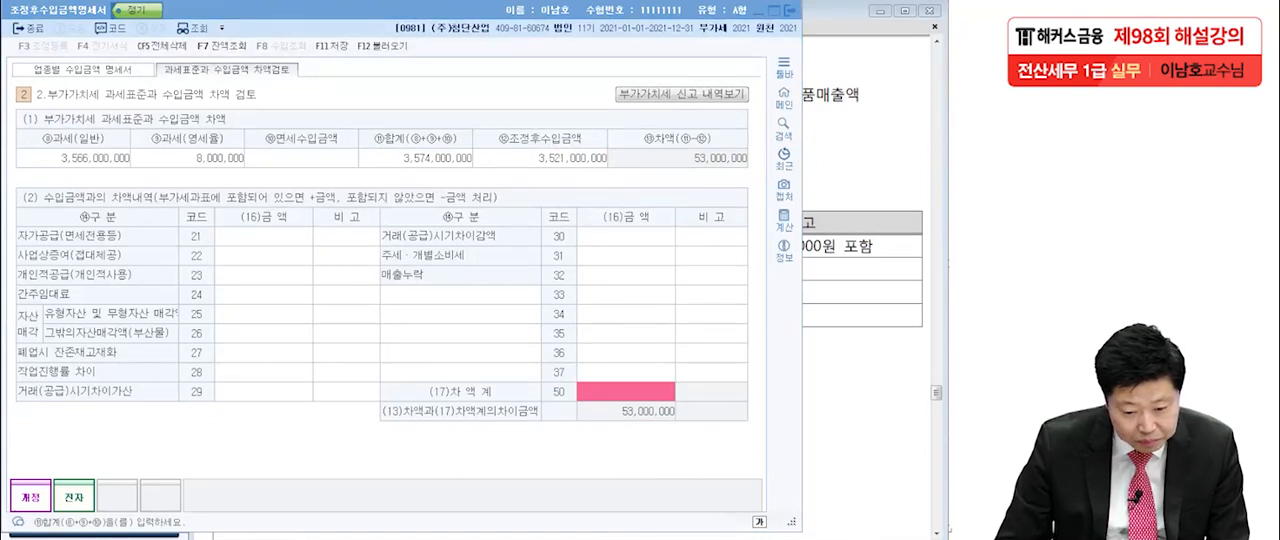
{"action": "left_click", "coordinate": [263, 314]}
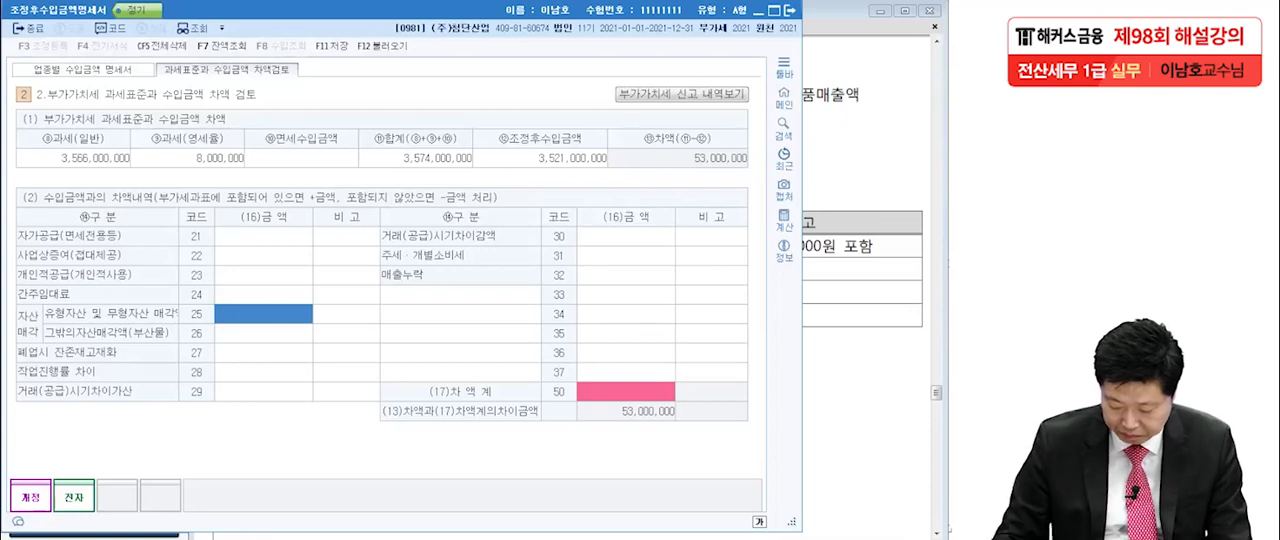
{"action": "type", "text": "5000"}
{"action": "type", "text": "000,000"}
{"action": "key", "text": "Return"}
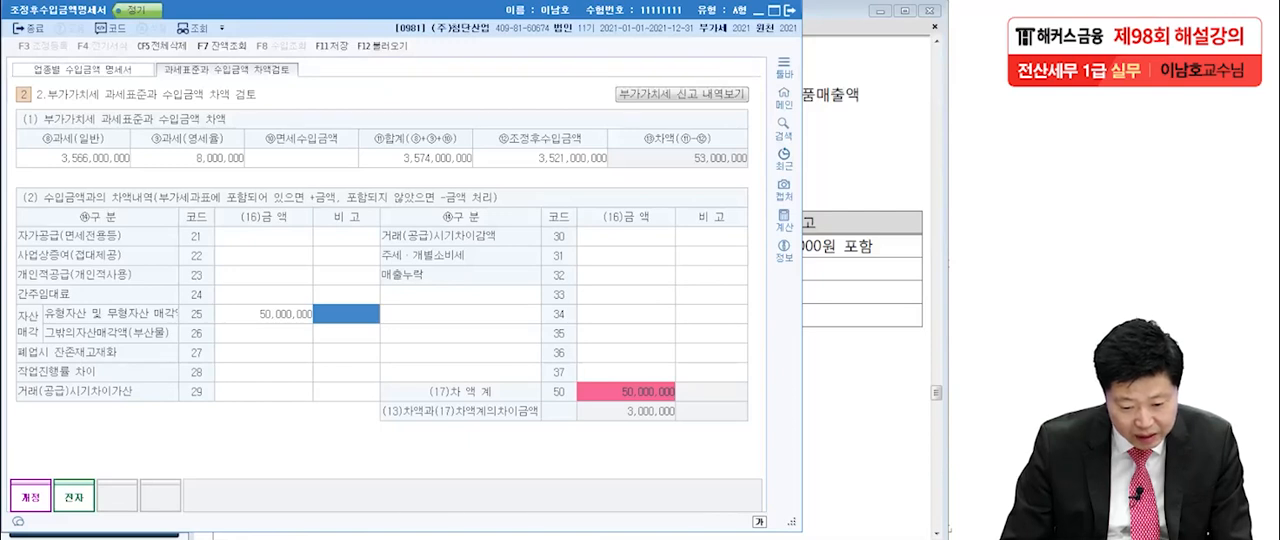
Enter 3,000,000 for code 29, 거래(공급)시기차이가산, with the remark 선수금.
{"action": "left_click", "coordinate": [264, 392]}
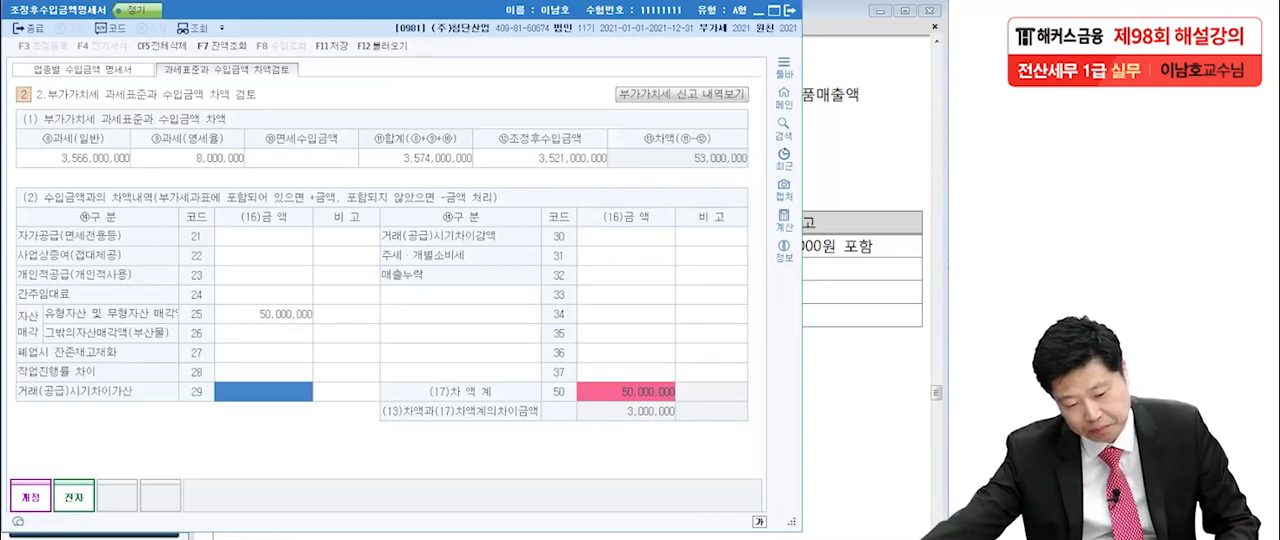
{"action": "type", "text": "3000000"}
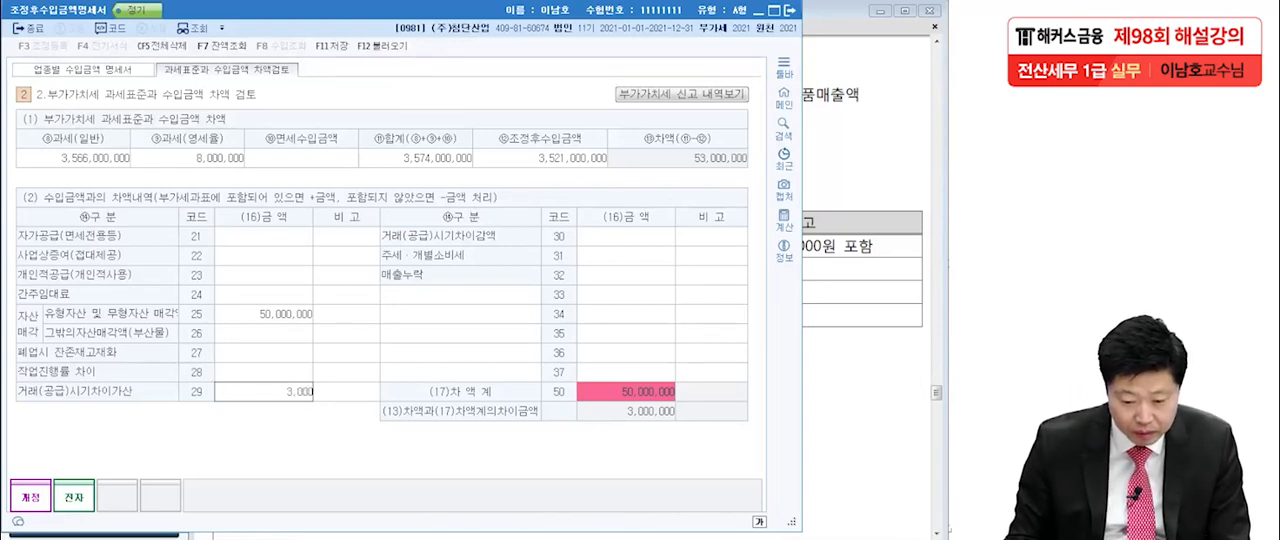
{"action": "key", "text": "Return"}
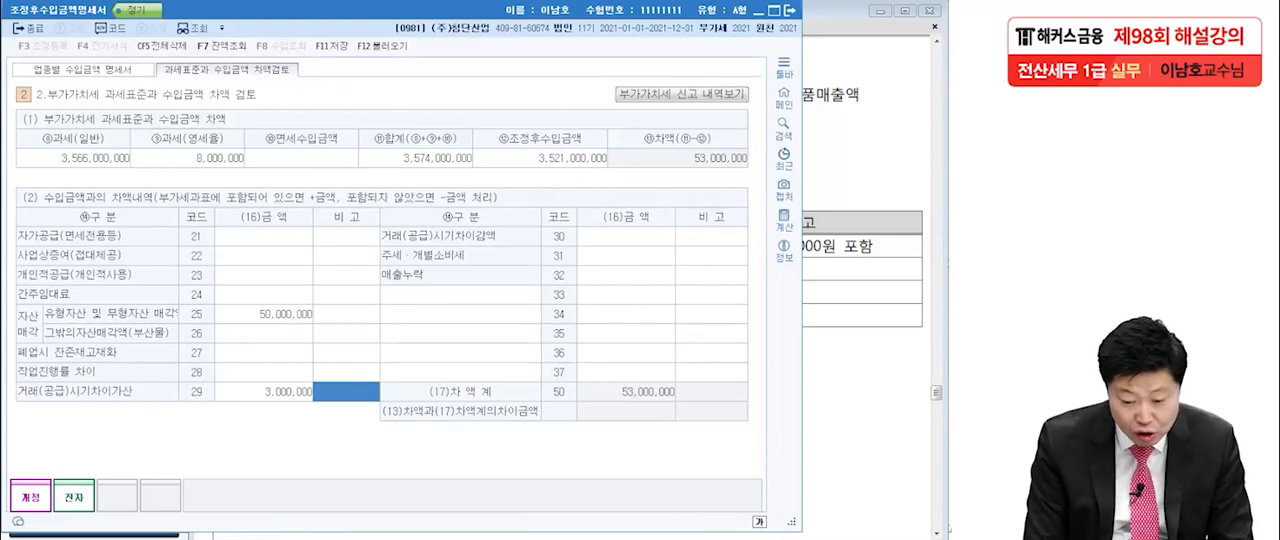
{"action": "type", "text": "선수금"}
{"action": "key", "text": "Return"}
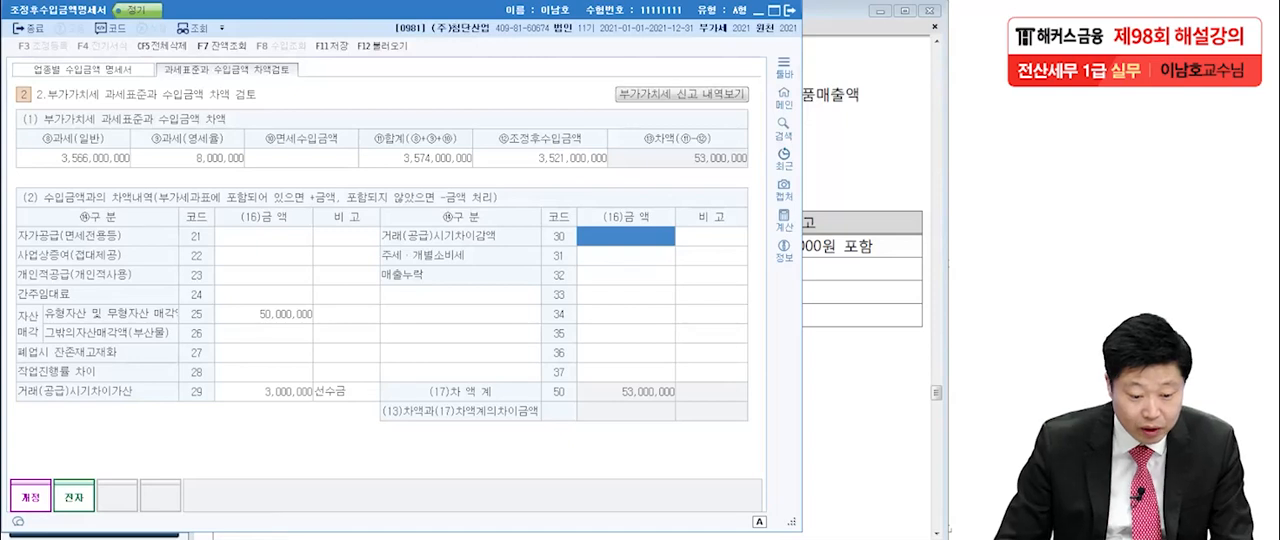
Check the (17)차액계 against the (13)차액 and review the remaining difference between them.
{"action": "mouse_move", "coordinate": [688, 400]}
{"action": "left_mouse_down"}
{"action": "mouse_move", "coordinate": [618, 399]}
{"action": "mouse_move", "coordinate": [688, 403]}
{"action": "left_mouse_up"}
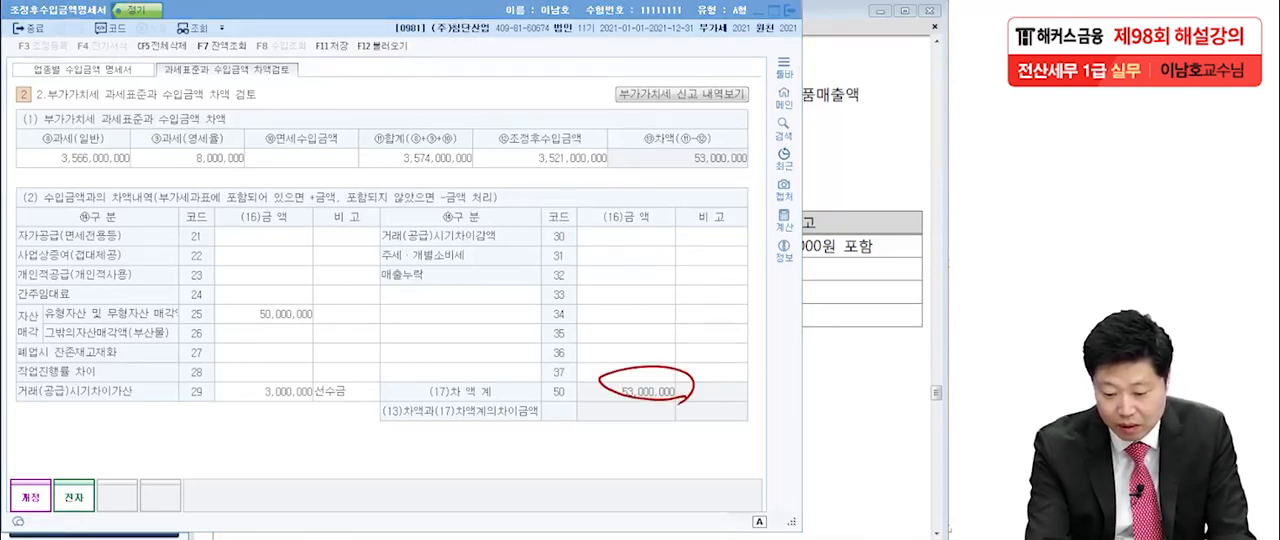
{"action": "left_click_drag", "start_coordinate": [442, 404], "coordinate": [512, 411]}
{"action": "left_click_drag", "start_coordinate": [676, 169], "coordinate": [788, 172]}
{"action": "mouse_move", "coordinate": [648, 406]}
{"action": "left_mouse_down"}
{"action": "mouse_move", "coordinate": [661, 418]}
{"action": "mouse_move", "coordinate": [646, 408]}
{"action": "left_mouse_up"}
{"action": "left_click_drag", "start_coordinate": [683, 400], "coordinate": [625, 427]}
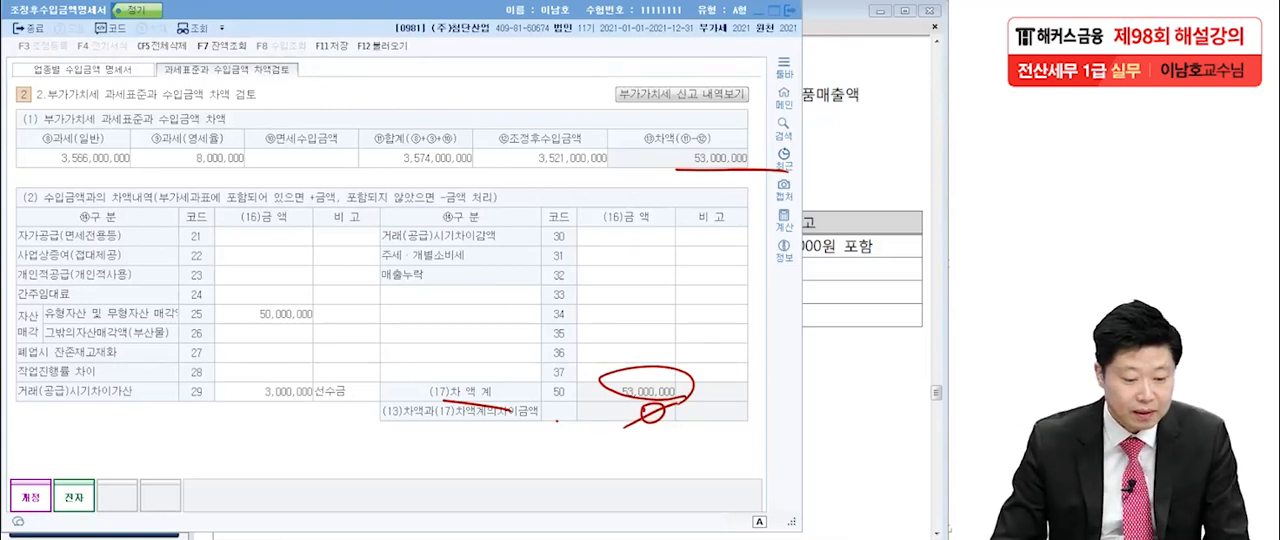
{"action": "key", "text": "Escape"}
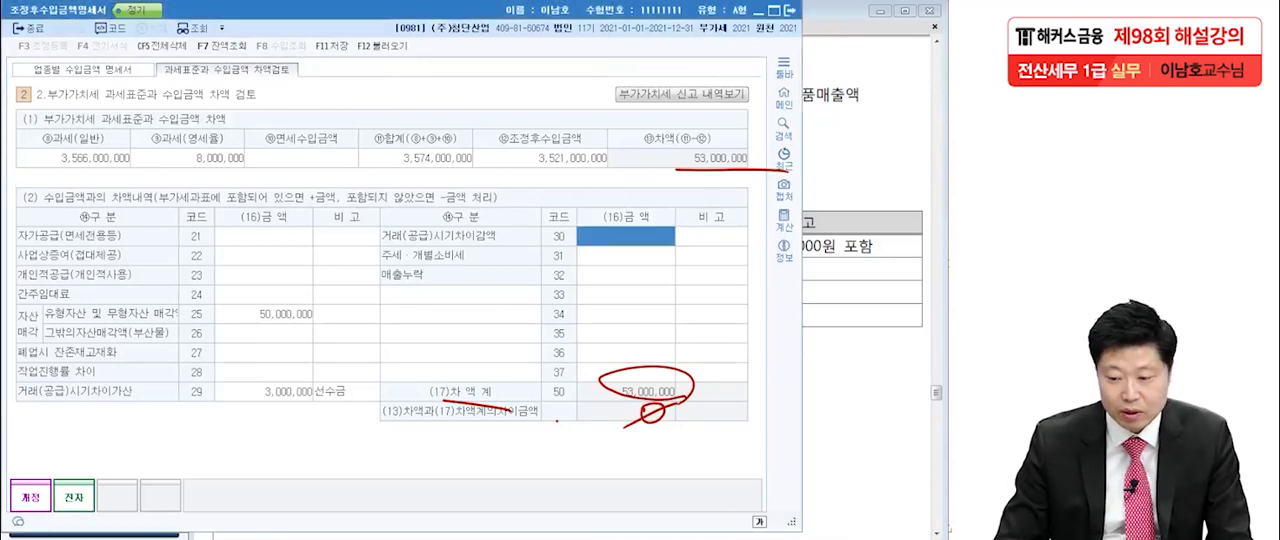
Close 조정후수입금액명세서 with its changes saved, and close 수입금액조정명세서.
{"action": "left_click", "coordinate": [790, 10]}
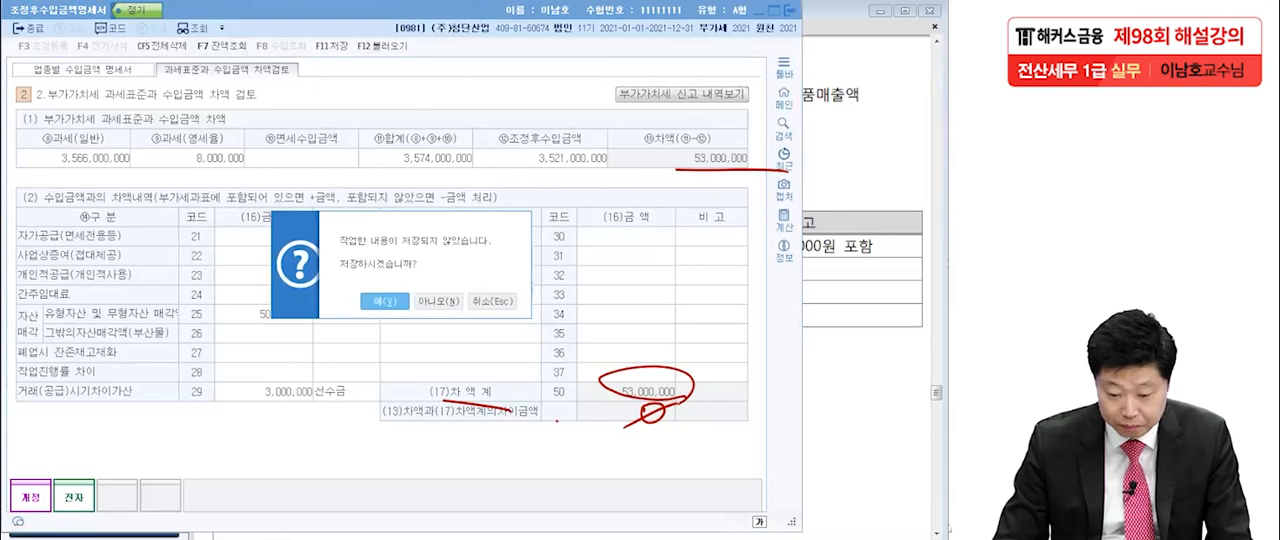
{"action": "left_click", "coordinate": [384, 300]}
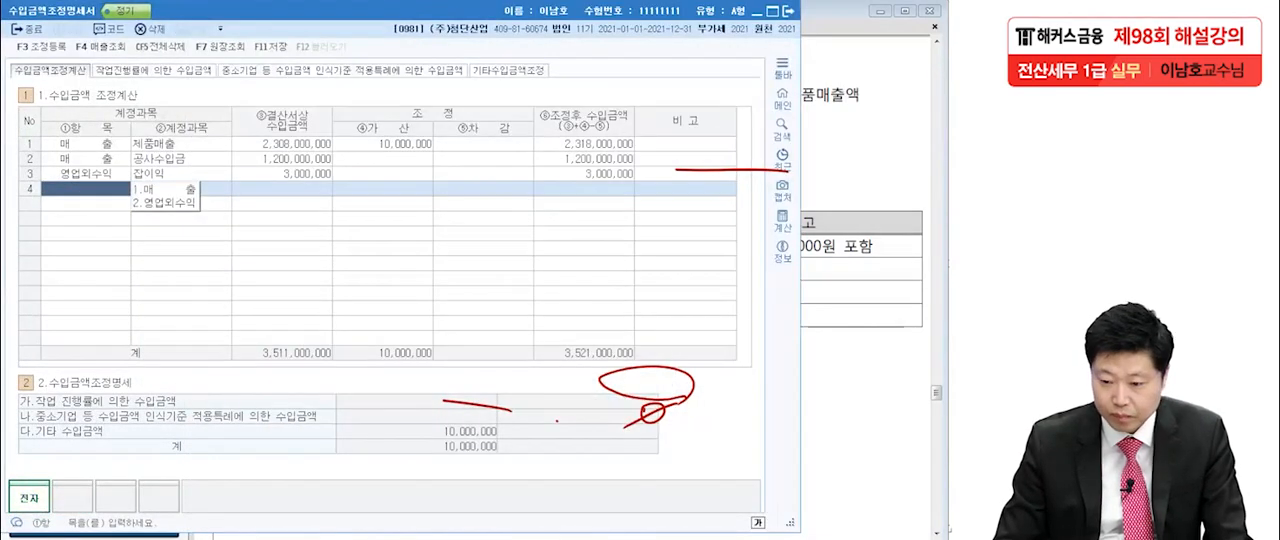
{"action": "left_click", "coordinate": [789, 11]}
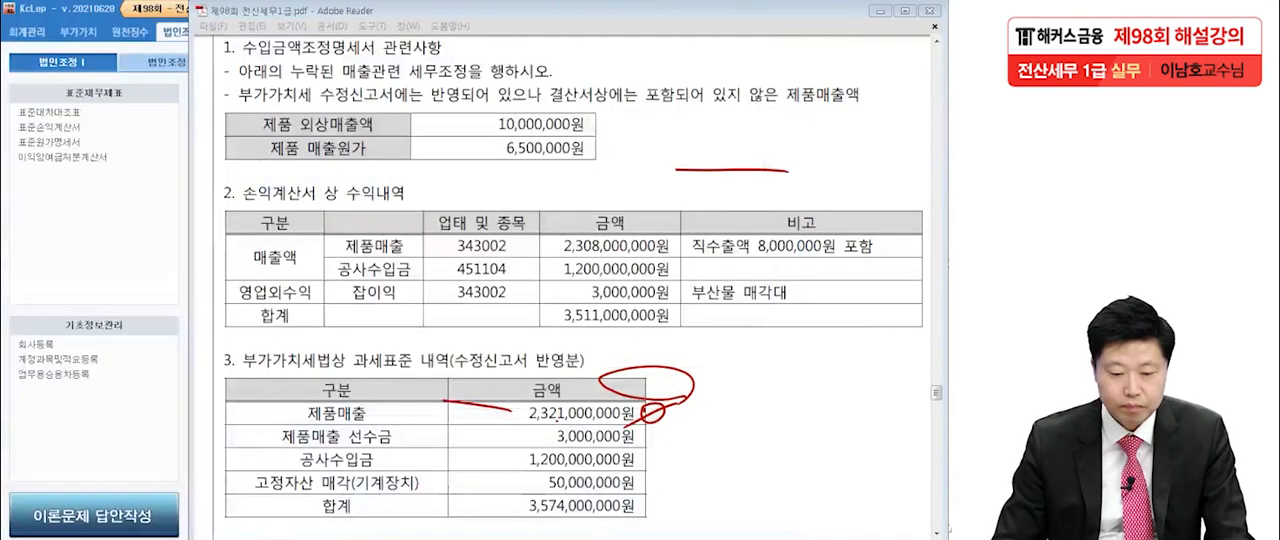
{"action": "key", "text": "Escape"}
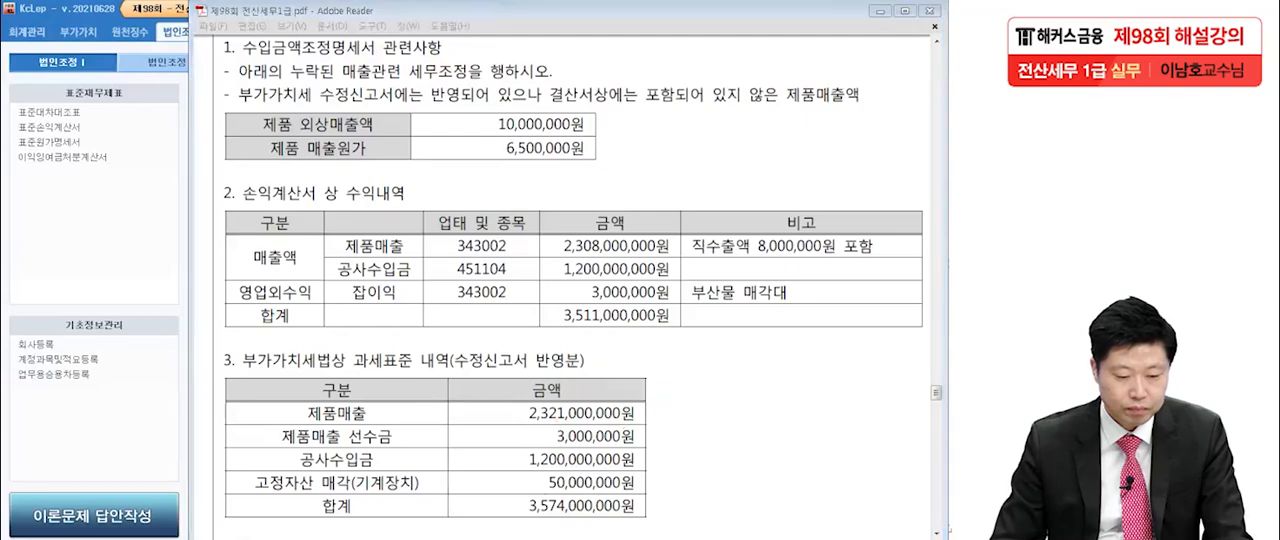
Read question 2 on 세금과공과금명세서 and its tax adjustments in the exam PDF, and switch back to KcLep's 법인조정 menu.
{"action": "scroll", "coordinate": [560, 290], "scroll_direction": "down", "scroll_amount": 10}
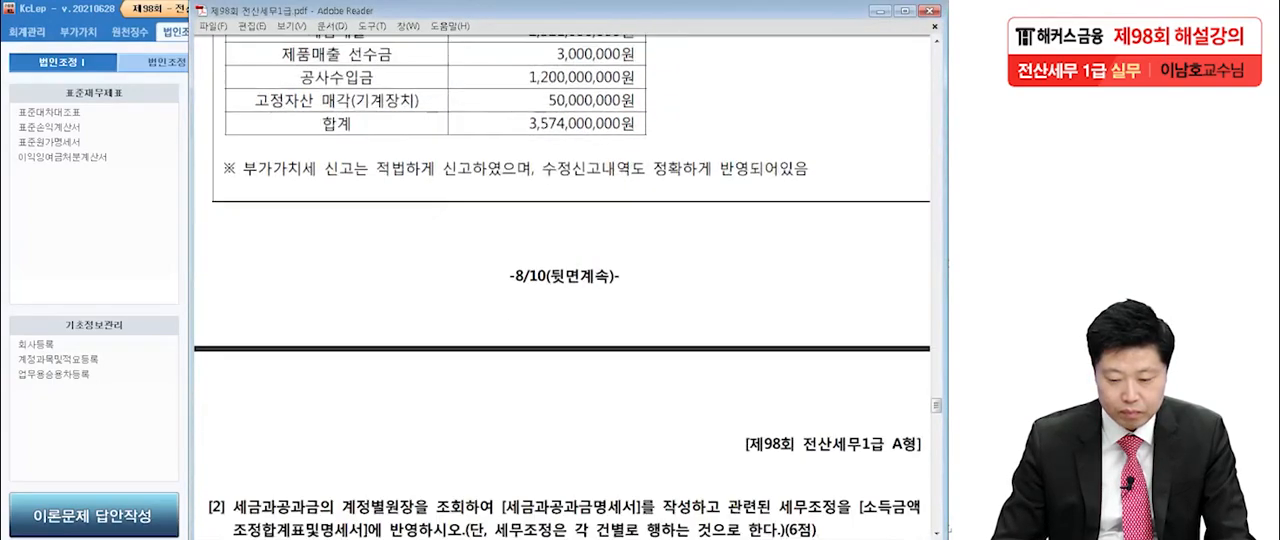
{"action": "scroll", "coordinate": [560, 290], "scroll_direction": "down", "scroll_amount": 4}
{"action": "scroll", "coordinate": [560, 290], "scroll_direction": "up", "scroll_amount": 2}
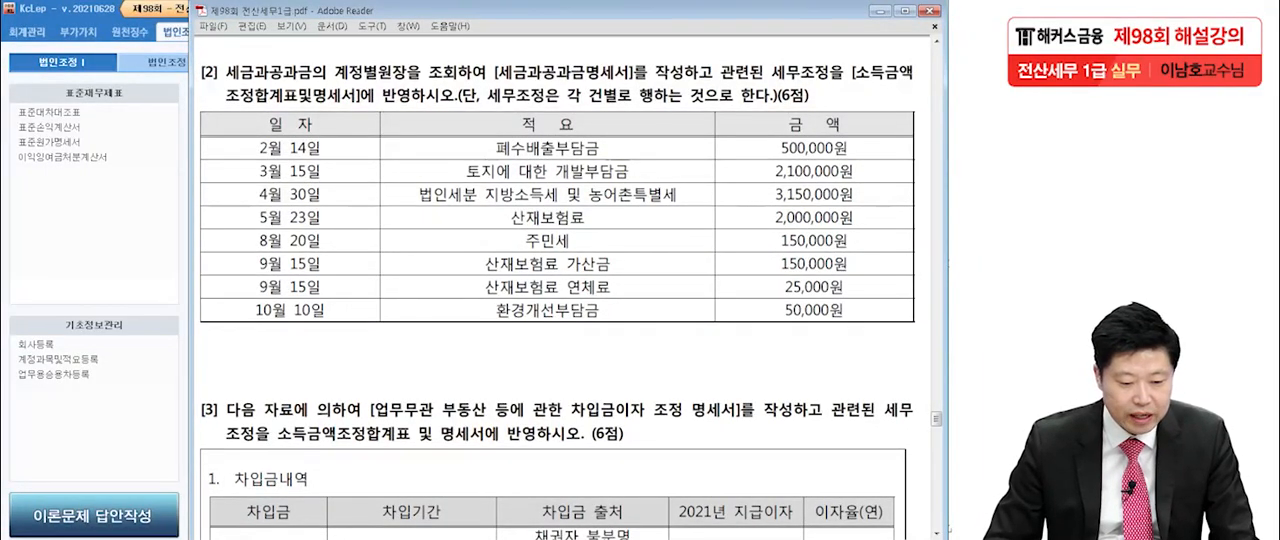
{"action": "key", "text": "alt+Tab"}
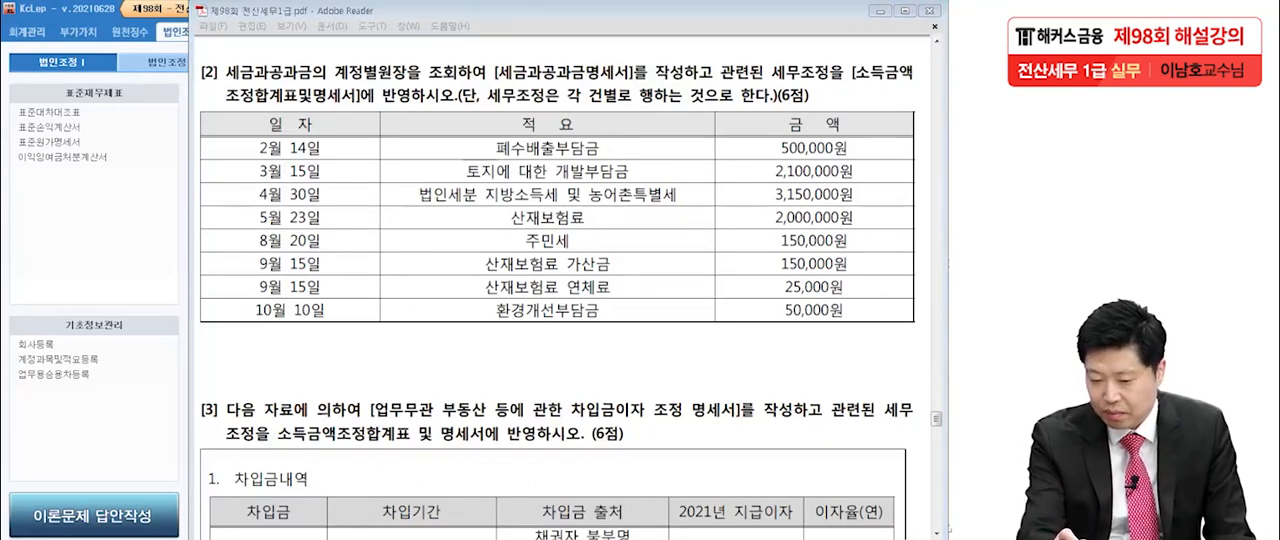
{"action": "left_click_drag", "start_coordinate": [490, 86], "coordinate": [636, 95]}
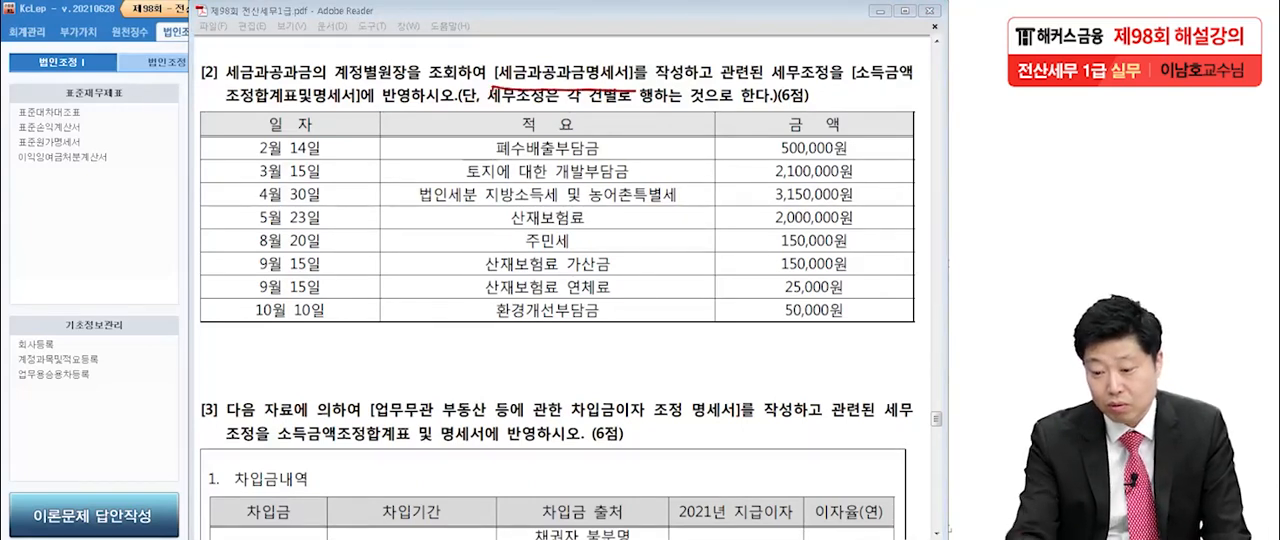
{"action": "left_click_drag", "start_coordinate": [774, 88], "coordinate": [836, 86]}
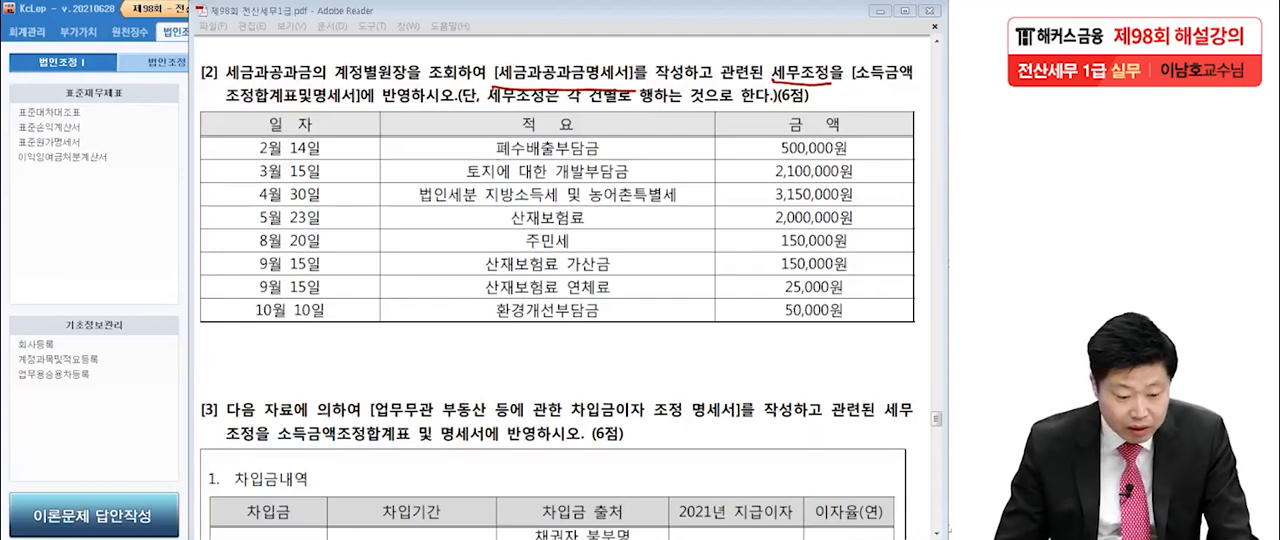
{"action": "key", "text": "Escape"}
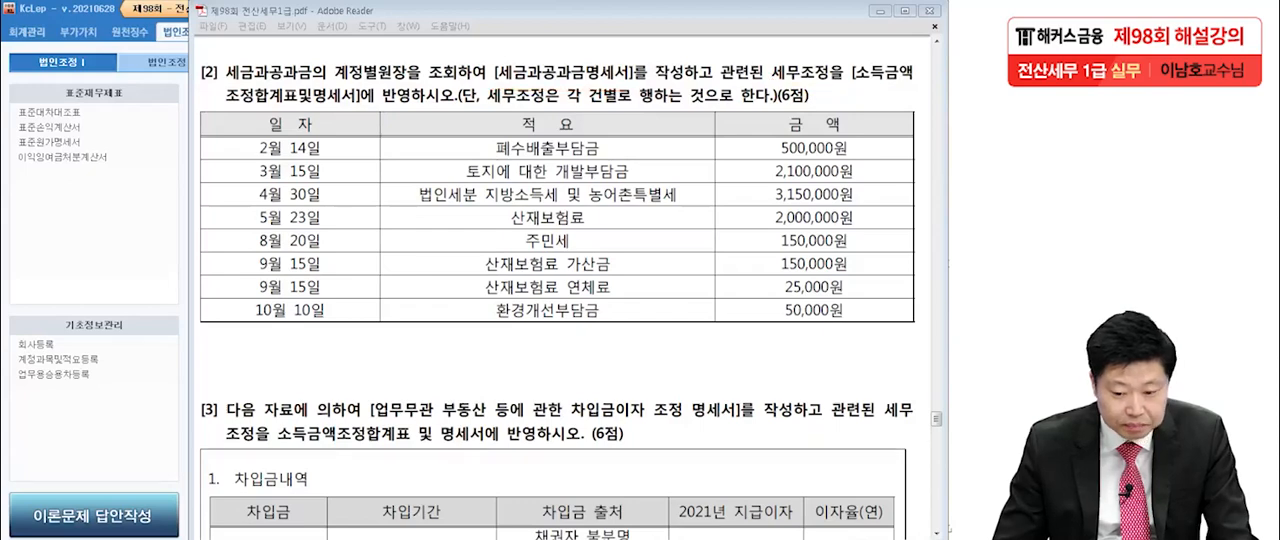
{"action": "key", "text": "alt+Tab"}
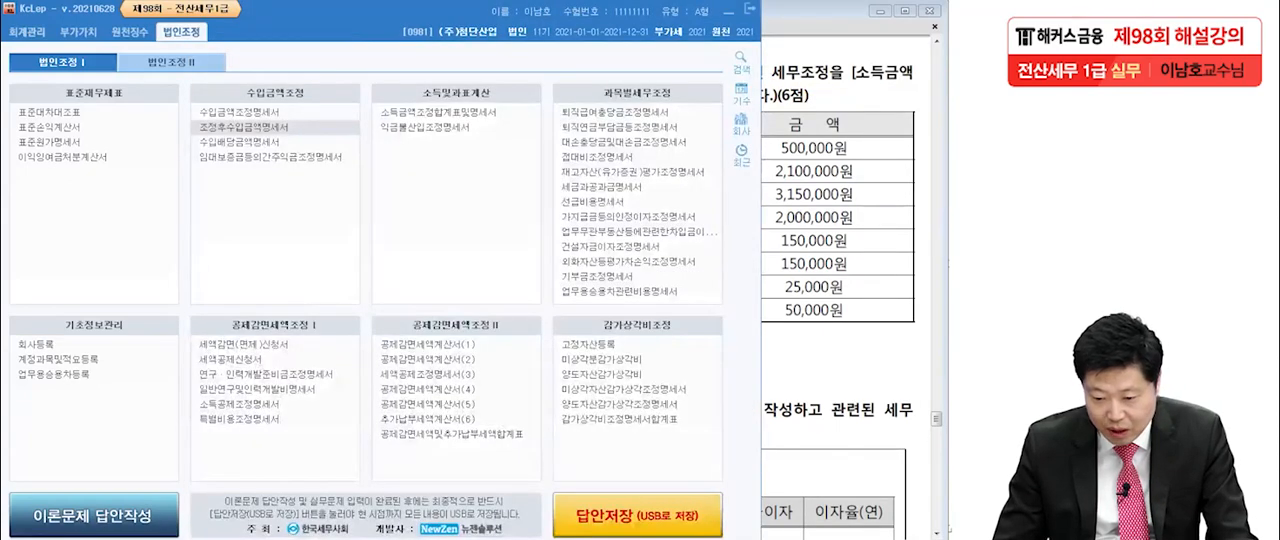
Open 세금과공과금명세서 and load the 세금과공과금 voucher entries for January 1 through December 31, 2021.
{"action": "left_click", "coordinate": [602, 187]}
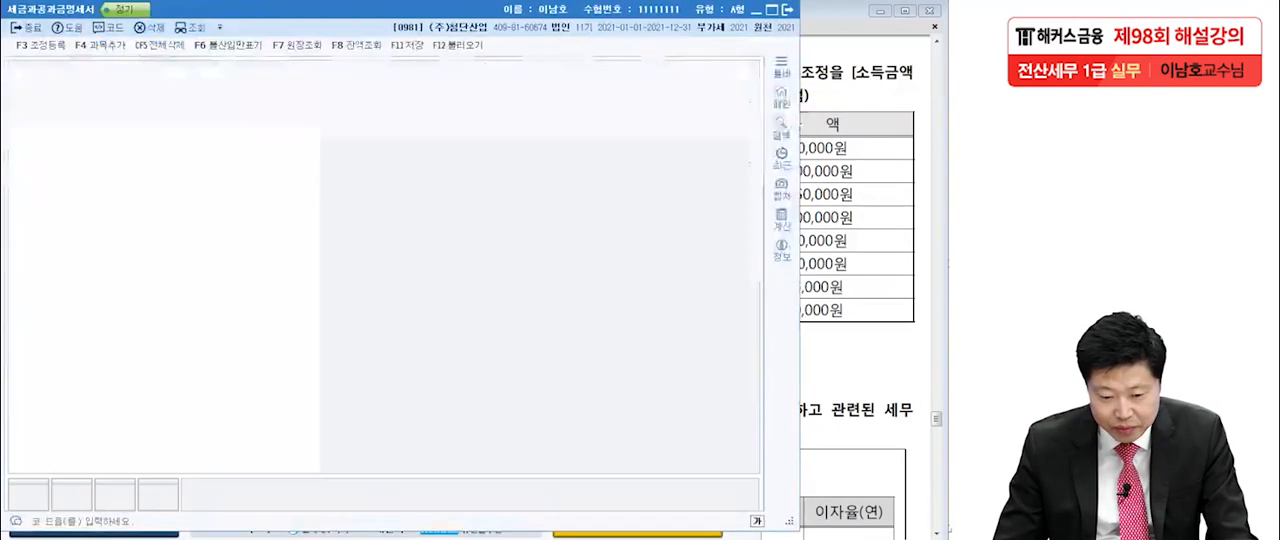
{"action": "key", "text": "F12"}
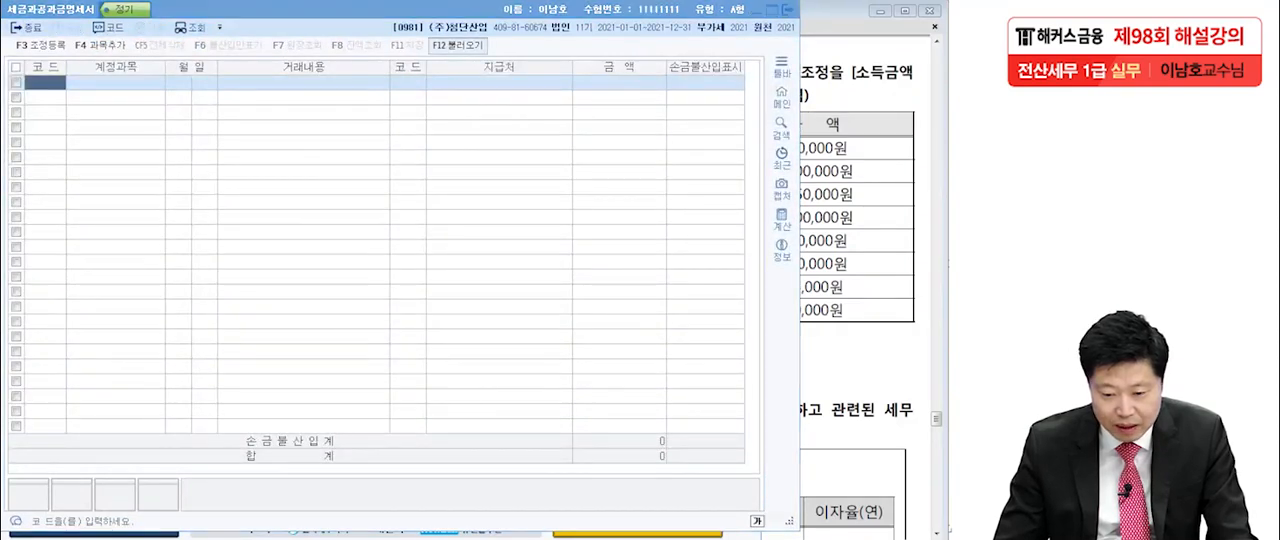
{"action": "type", "text": "1"}
{"action": "key", "text": "Return"}
{"action": "key", "text": "Return"}
{"action": "type", "text": "12"}
{"action": "key", "text": "Return"}
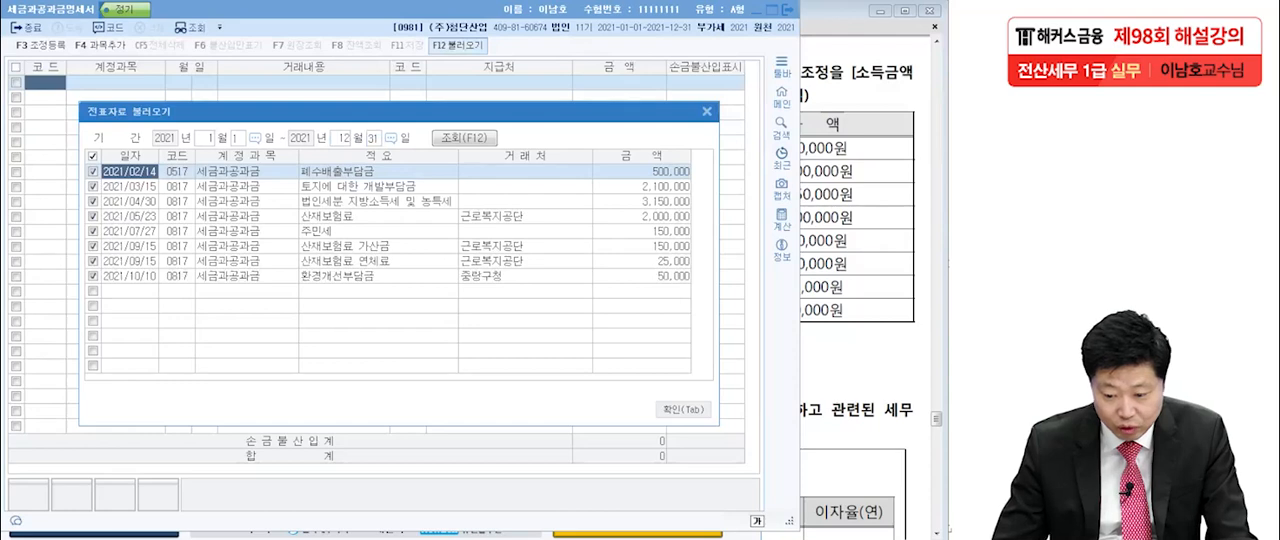
{"action": "key", "text": "Tab"}
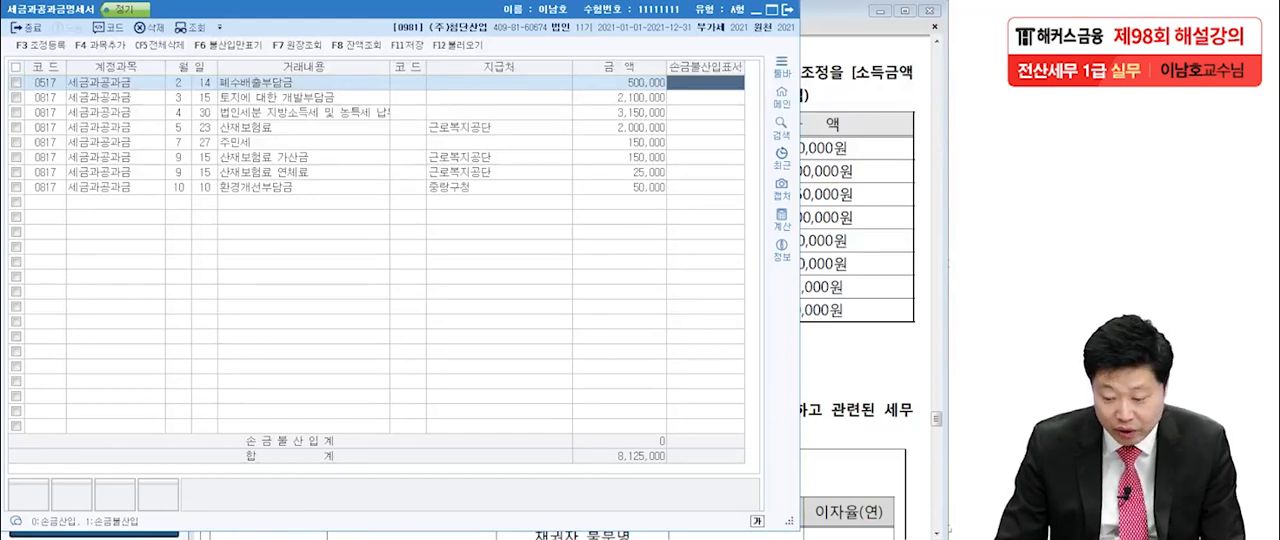
Mark the 폐수배출부담금, 토지에 대한 개발부담금, and April 30 법인세분 지방소득세 및 농특세 entries as 손금불산입.
{"action": "type", "text": "1"}
{"action": "key", "text": "Return"}
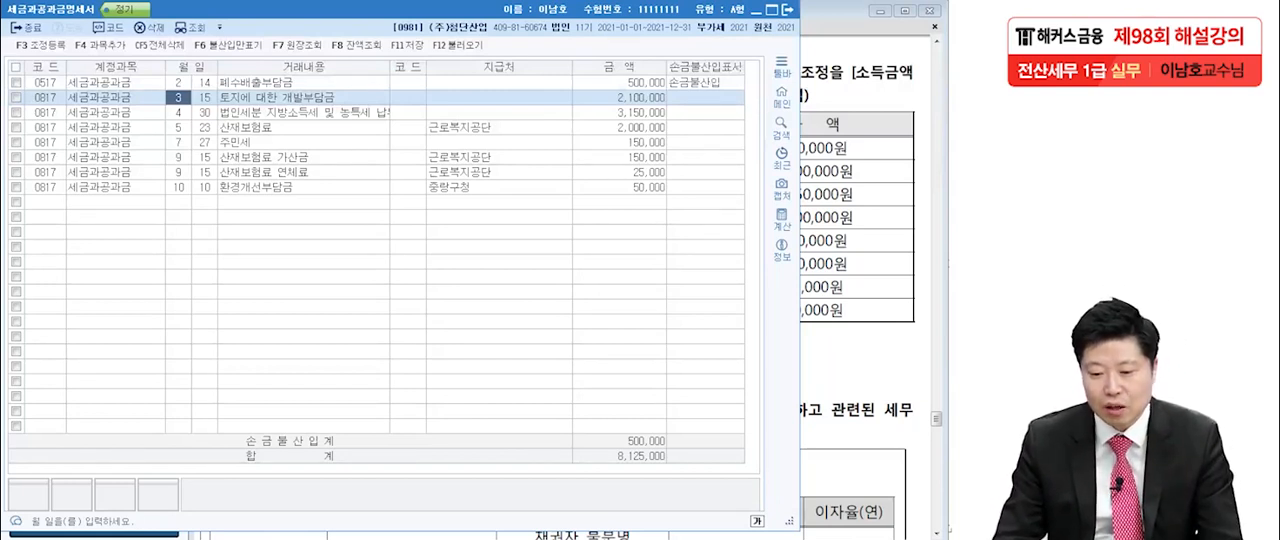
{"action": "left_click", "coordinate": [706, 98]}
{"action": "type", "text": "1"}
{"action": "key", "text": "Return"}
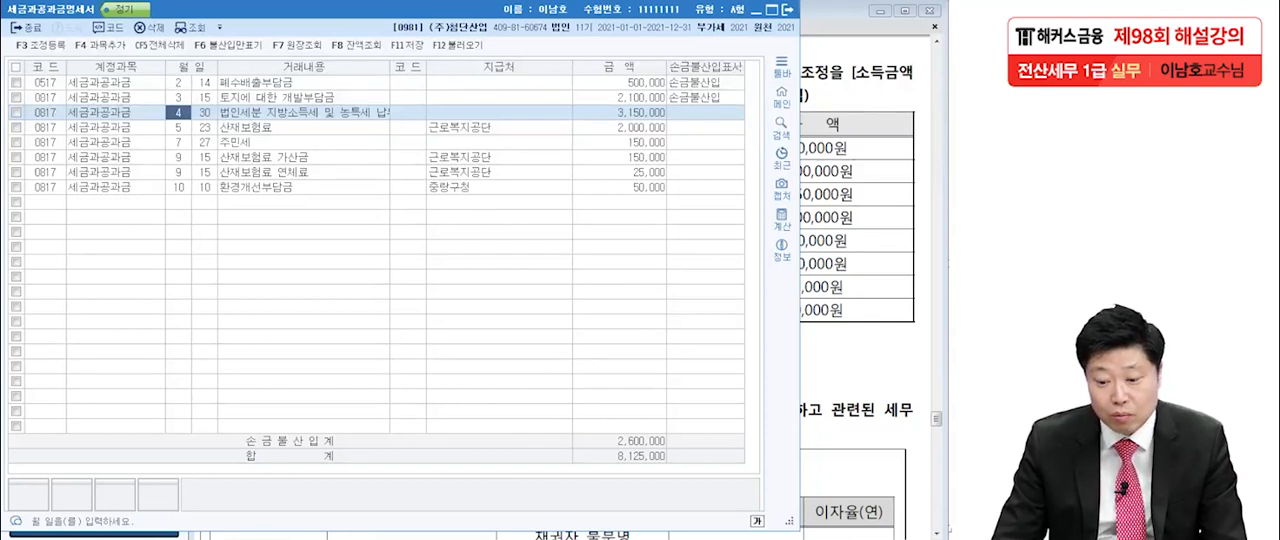
{"action": "left_click", "coordinate": [705, 113]}
{"action": "type", "text": "1"}
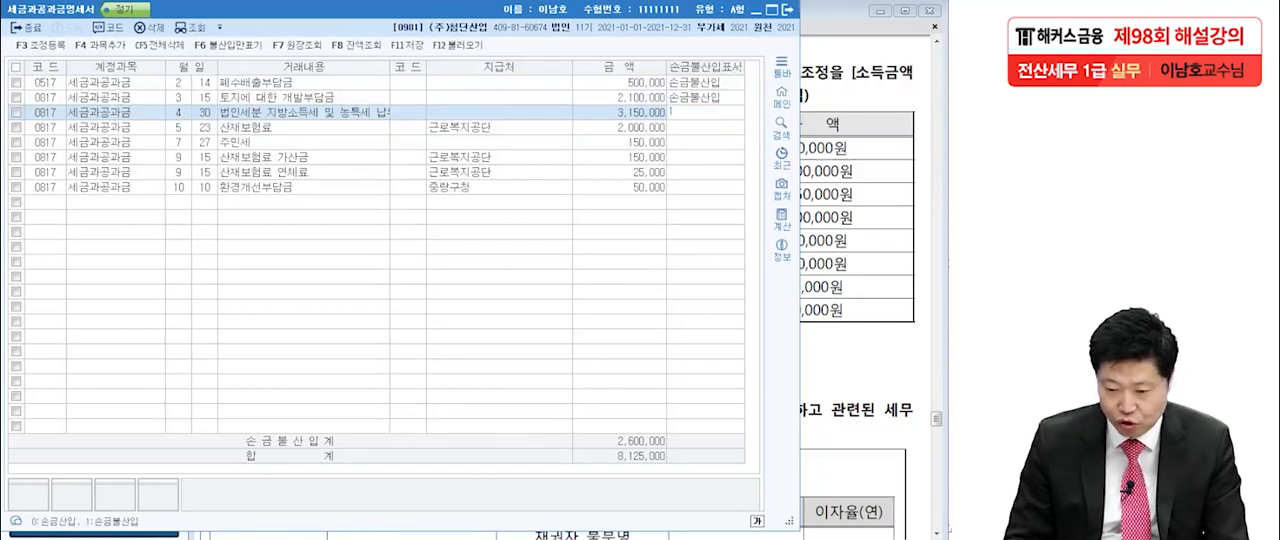
{"action": "key", "text": "Return"}
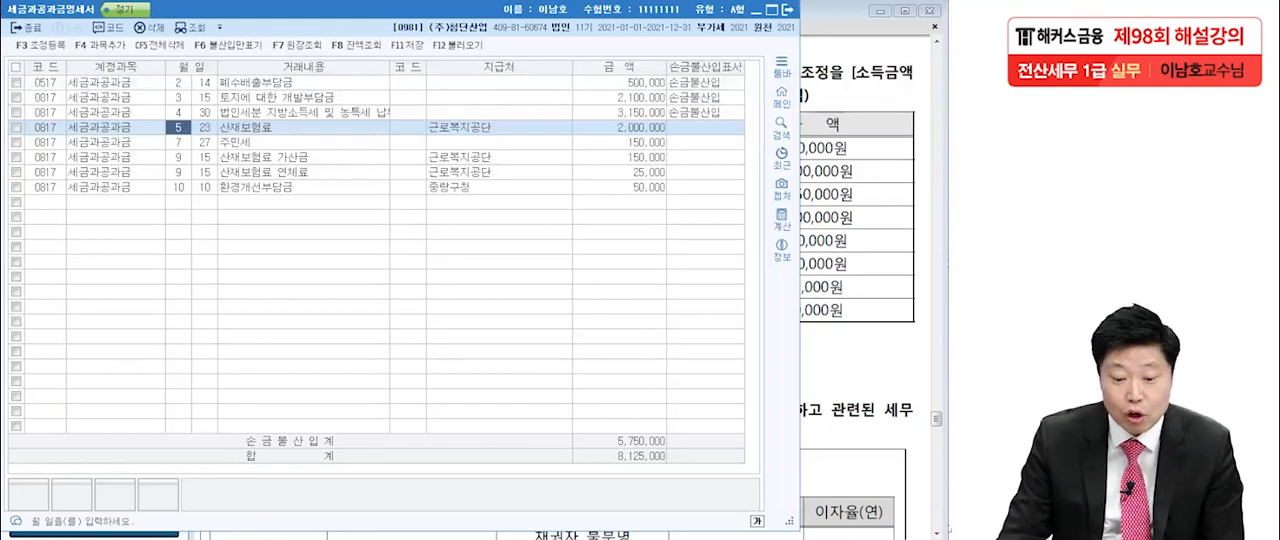
Review the remaining entries and mark the September 15 산재보험료 가산금 as 손금불산입.
{"action": "left_click", "coordinate": [288, 142]}
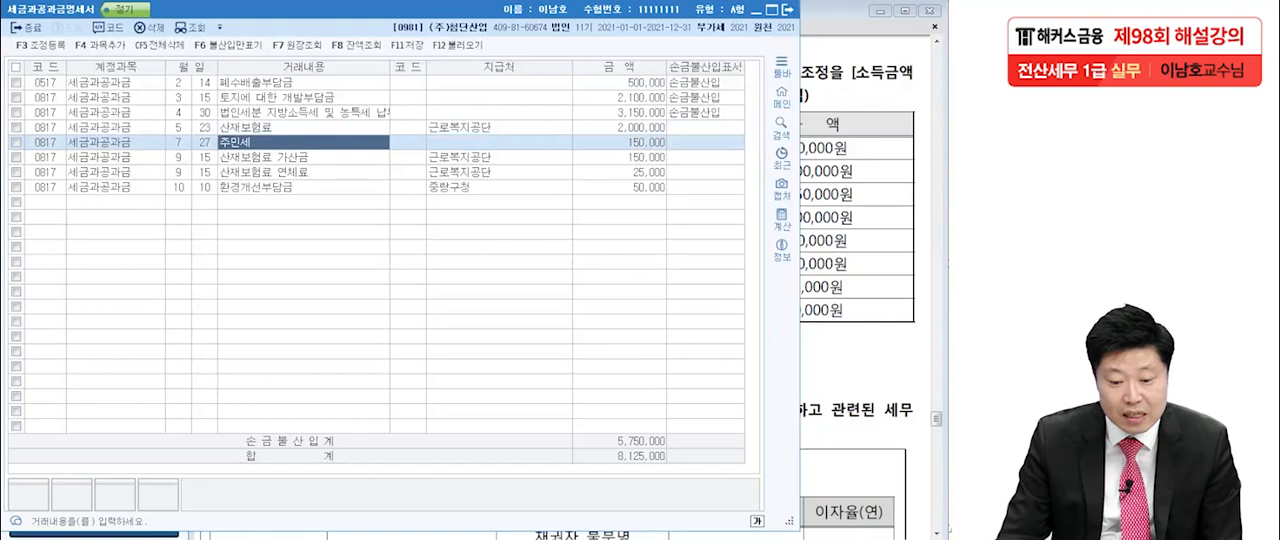
{"action": "left_click", "coordinate": [288, 157]}
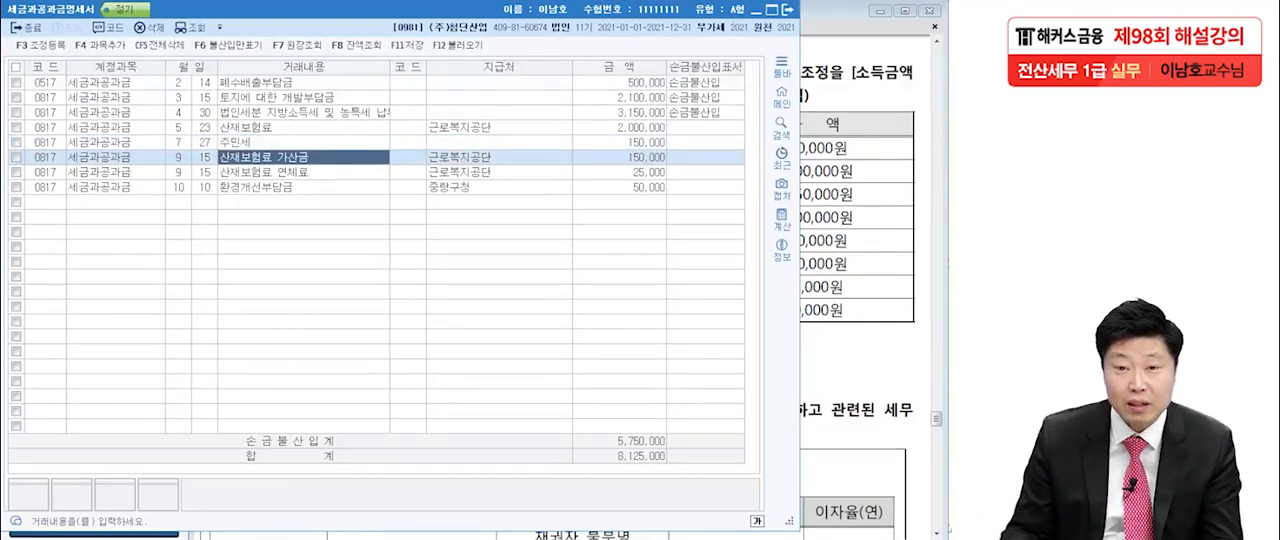
{"action": "left_click", "coordinate": [705, 157]}
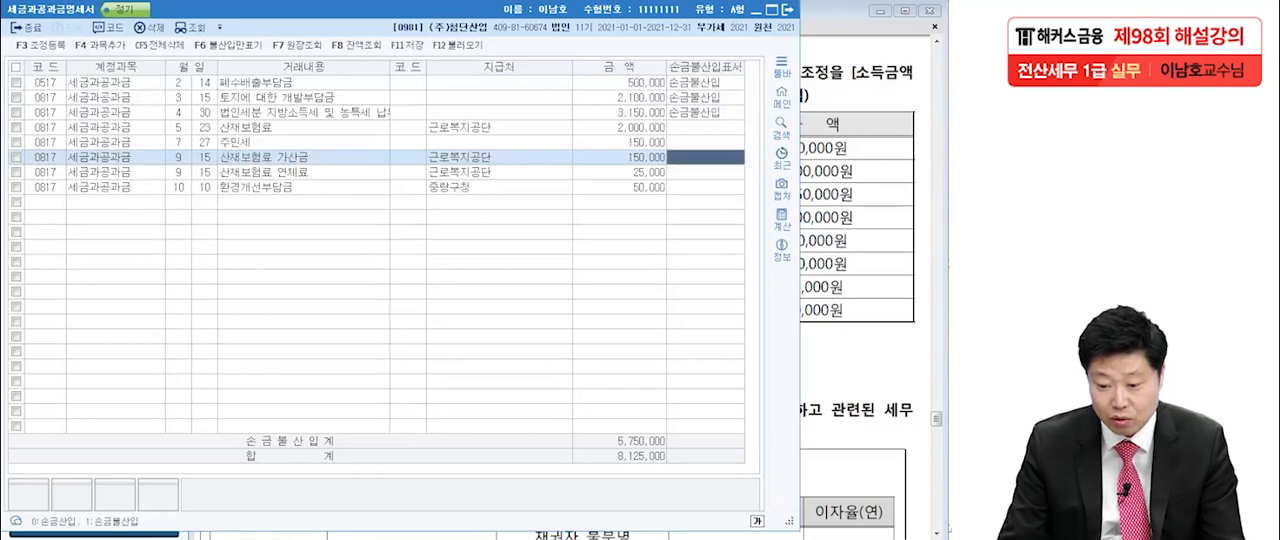
{"action": "type", "text": "1"}
{"action": "key", "text": "Return"}
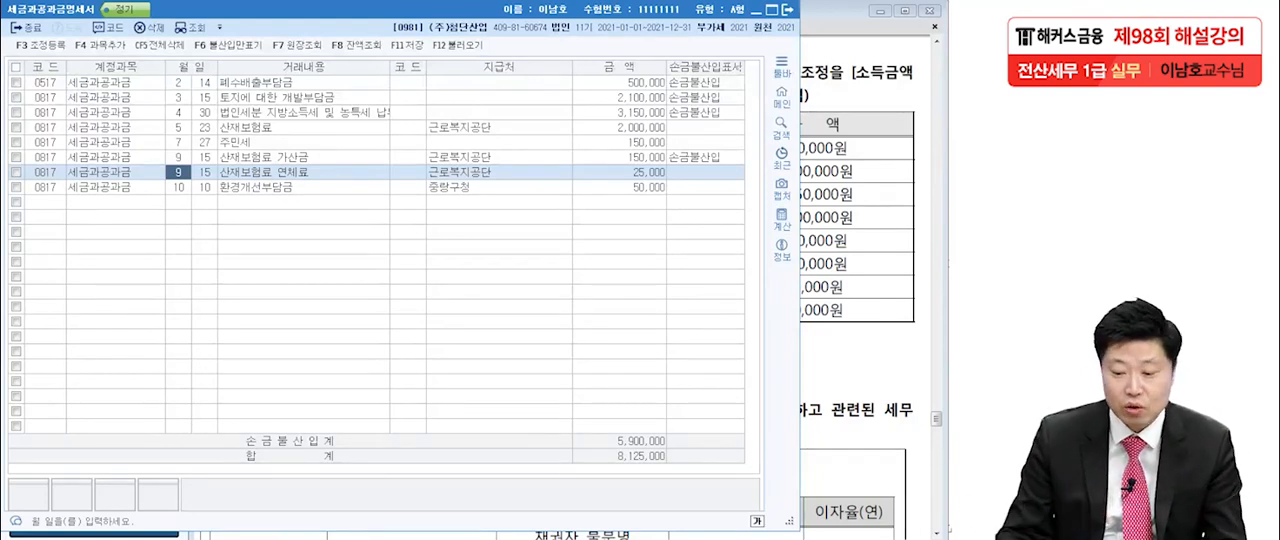
{"action": "left_click", "coordinate": [292, 187]}
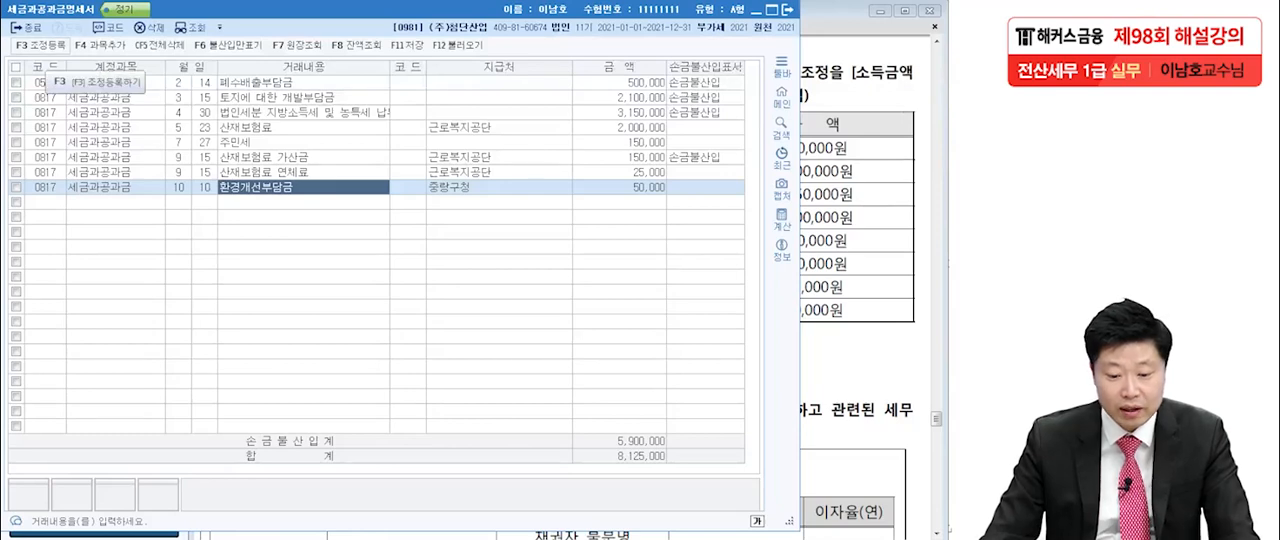
Register 폐수배출부담금 of 500,000 under 익금산입 및 손금불산입 in 조정 등록, with 기타사외유출 as its 소득처분.
{"action": "key", "text": "F3"}
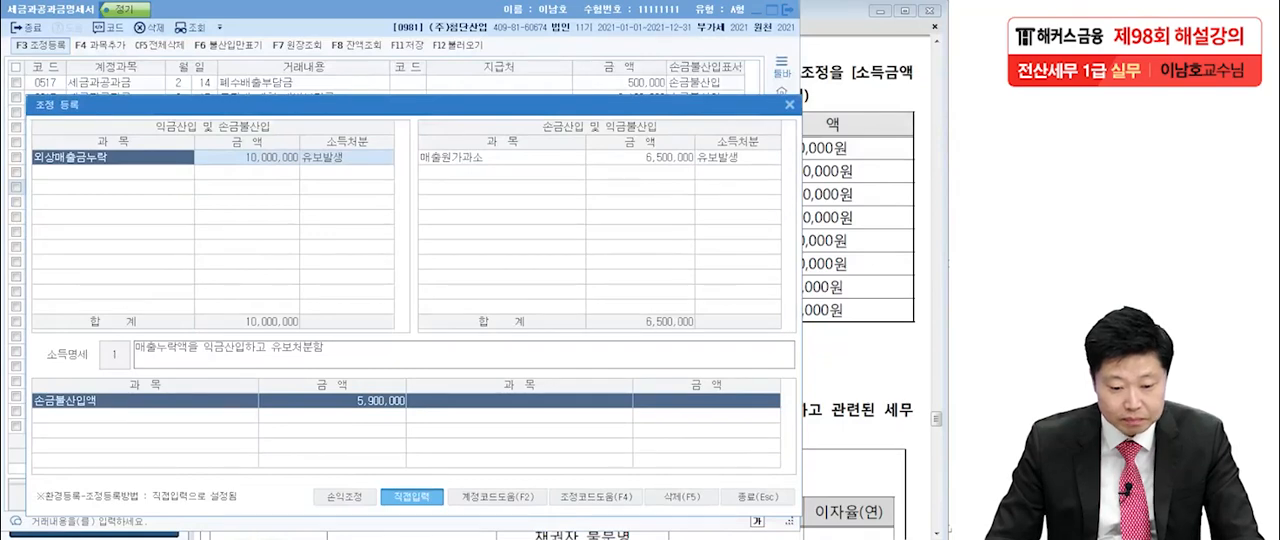
{"action": "left_click", "coordinate": [113, 172]}
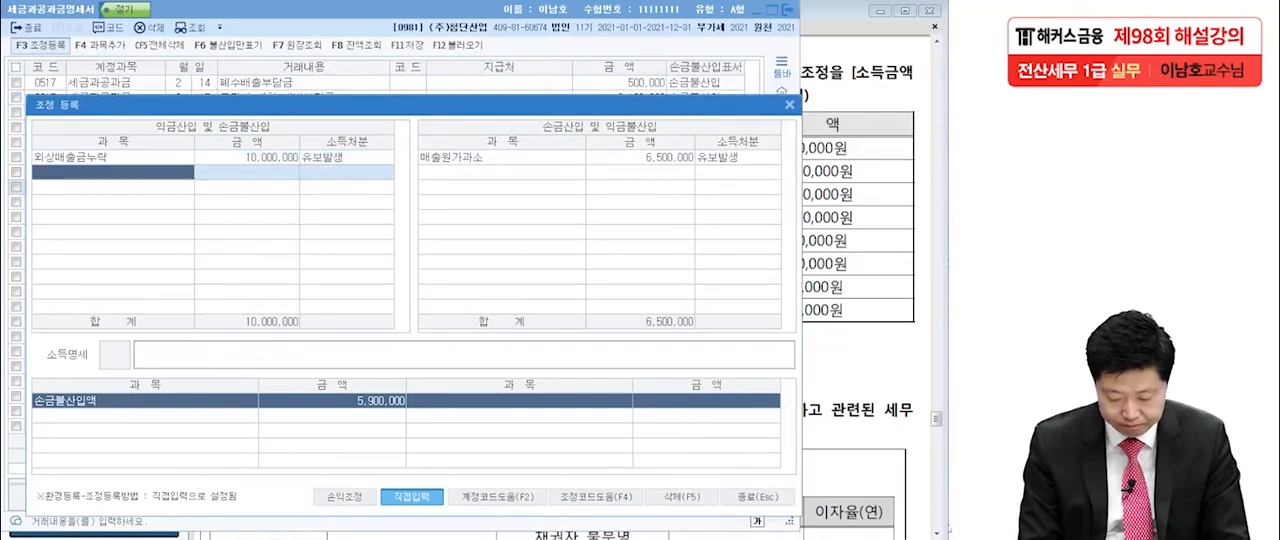
{"action": "type", "text": "ㅍ"}
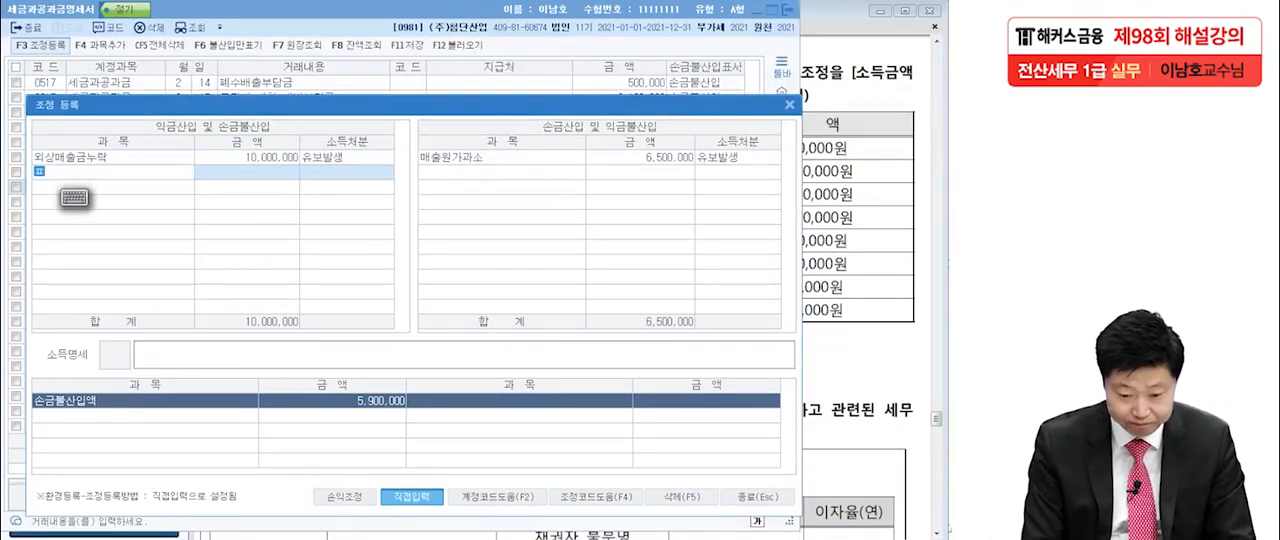
{"action": "type", "text": "ㅖ수배"}
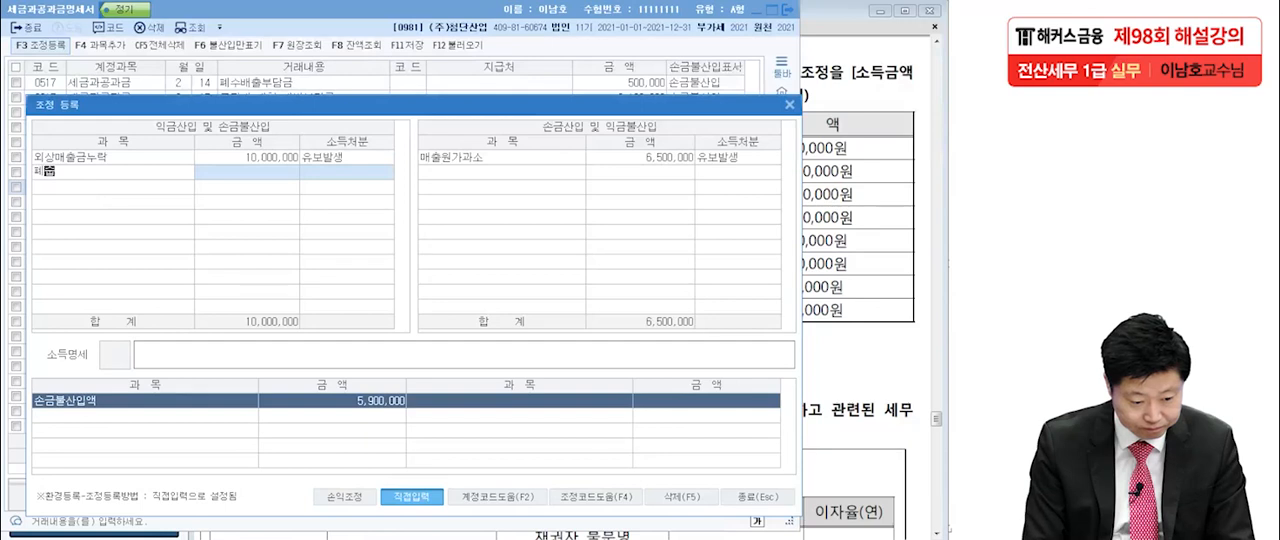
{"action": "type", "text": "출부담금"}
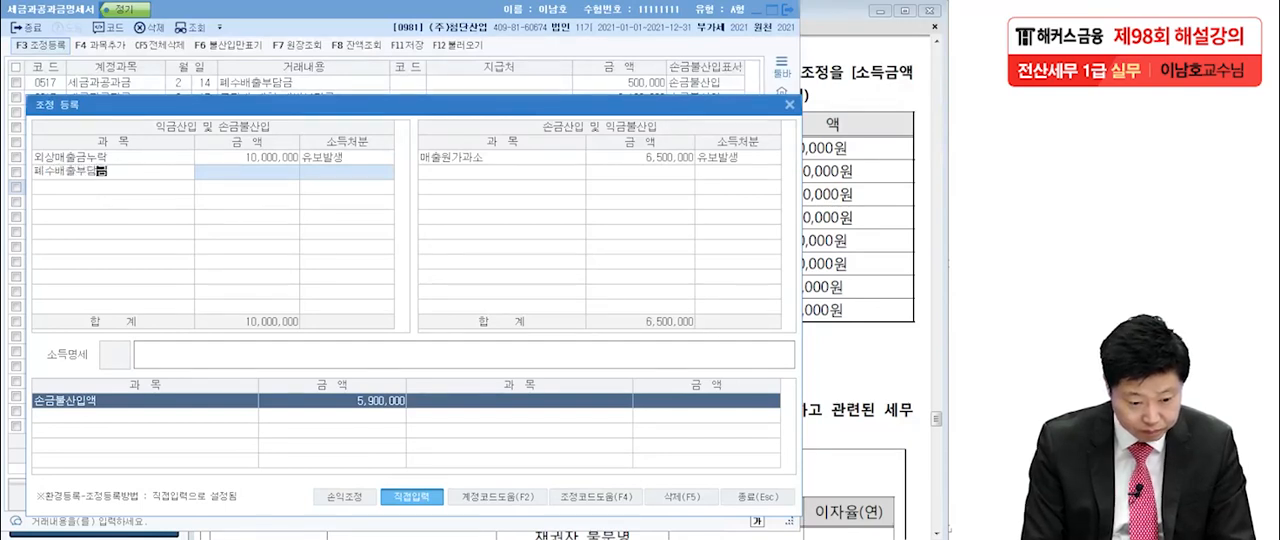
{"action": "key", "text": "Return"}
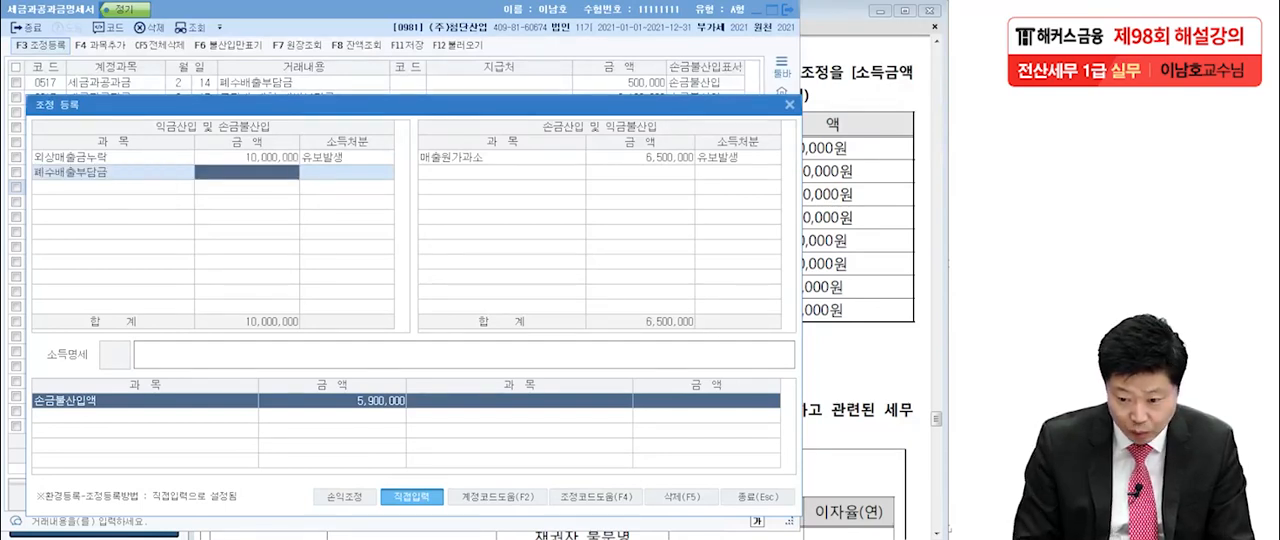
{"action": "type", "text": "600000"}
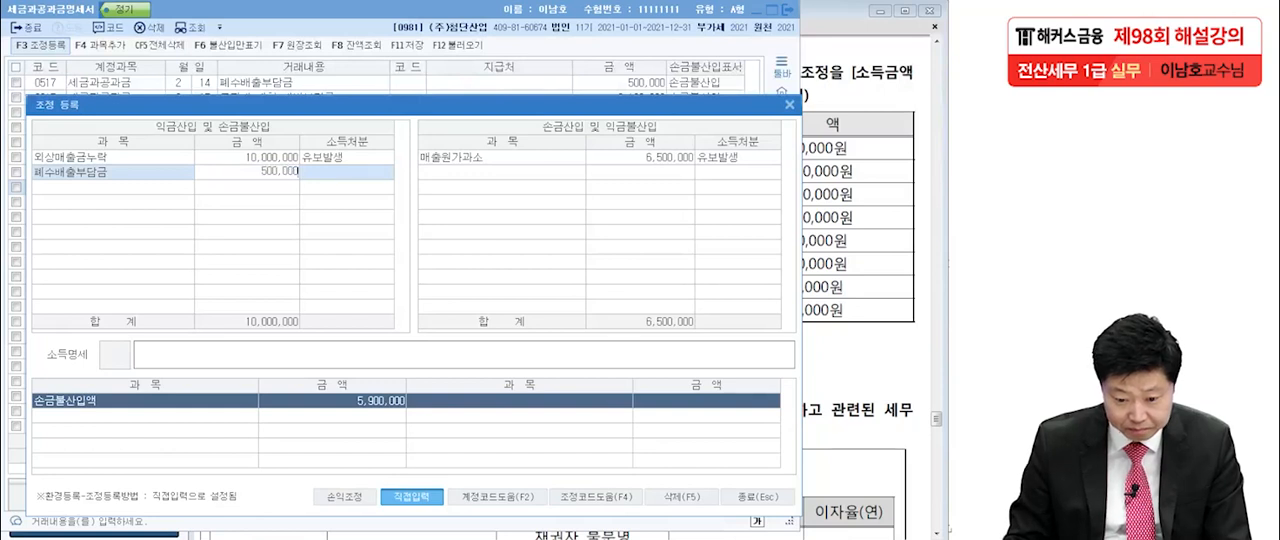
{"action": "key", "text": "Return"}
{"action": "key", "text": "6"}
{"action": "key", "text": "Return"}
{"action": "key", "text": "Return"}
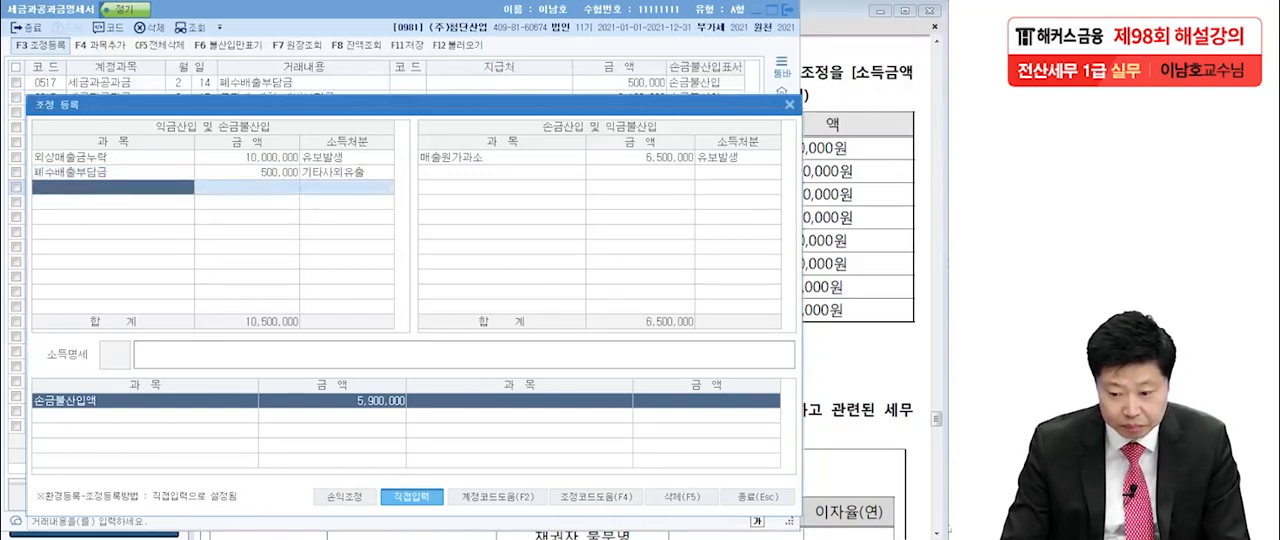
Register 토지에 대한 개발부담금 of 2,100,000 under 익금산입 및 손금불산입, with 유보발생 as its 소득처분.
{"action": "left_click_drag", "start_coordinate": [414, 105], "coordinate": [416, 121]}
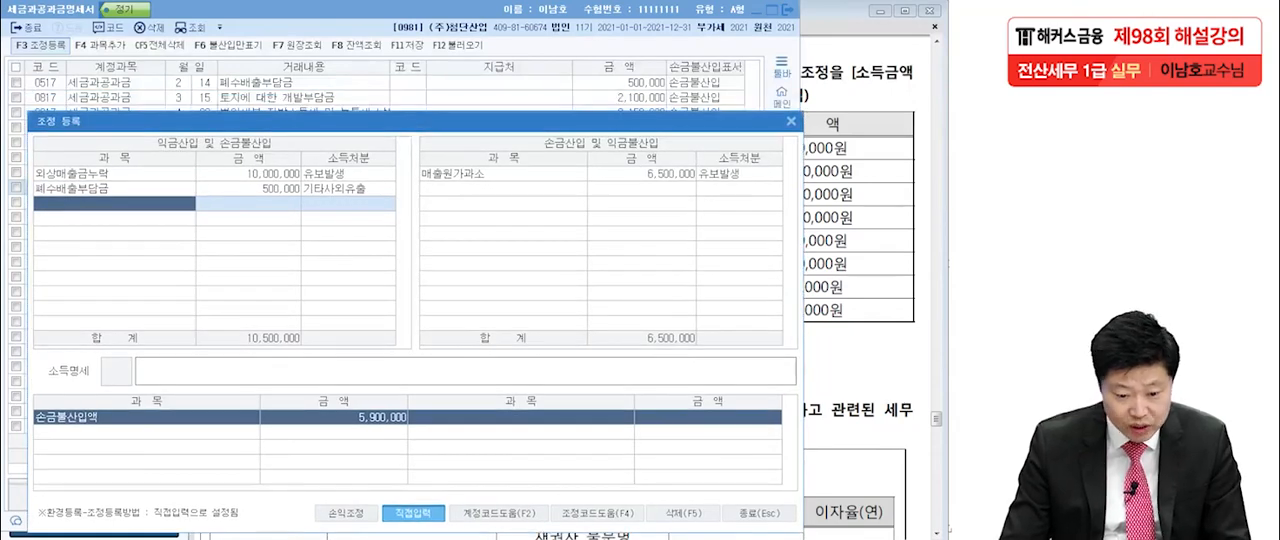
{"action": "type", "text": "토지에 대한 개발부담금"}
{"action": "key", "text": "Return"}
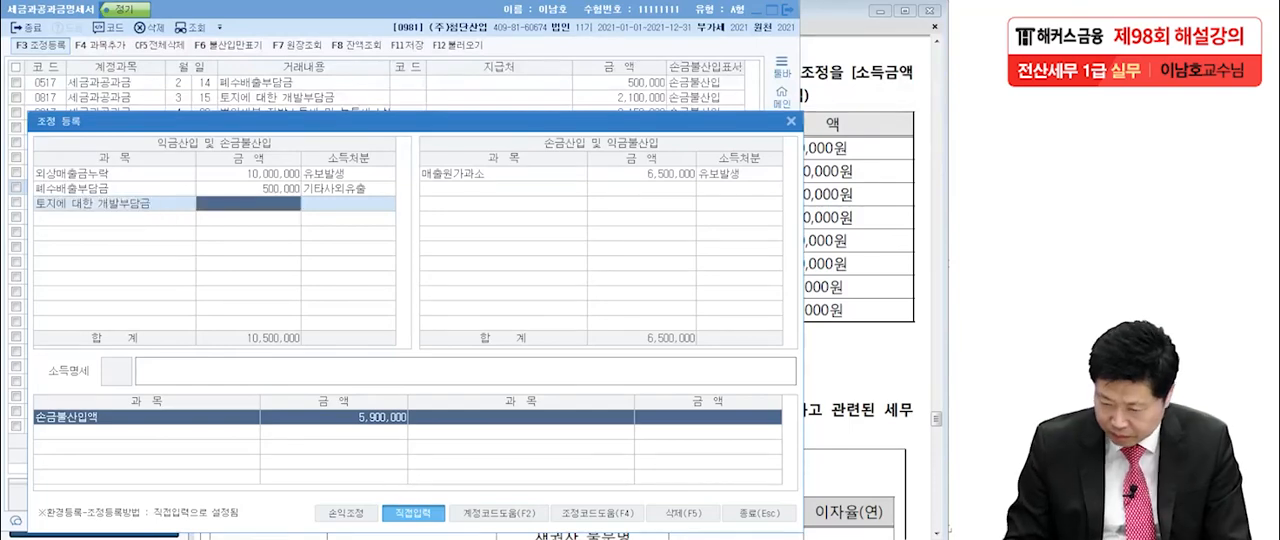
{"action": "type", "text": "210000"}
{"action": "type", "text": "00,000"}
{"action": "key", "text": "Return"}
{"action": "key", "text": "1"}
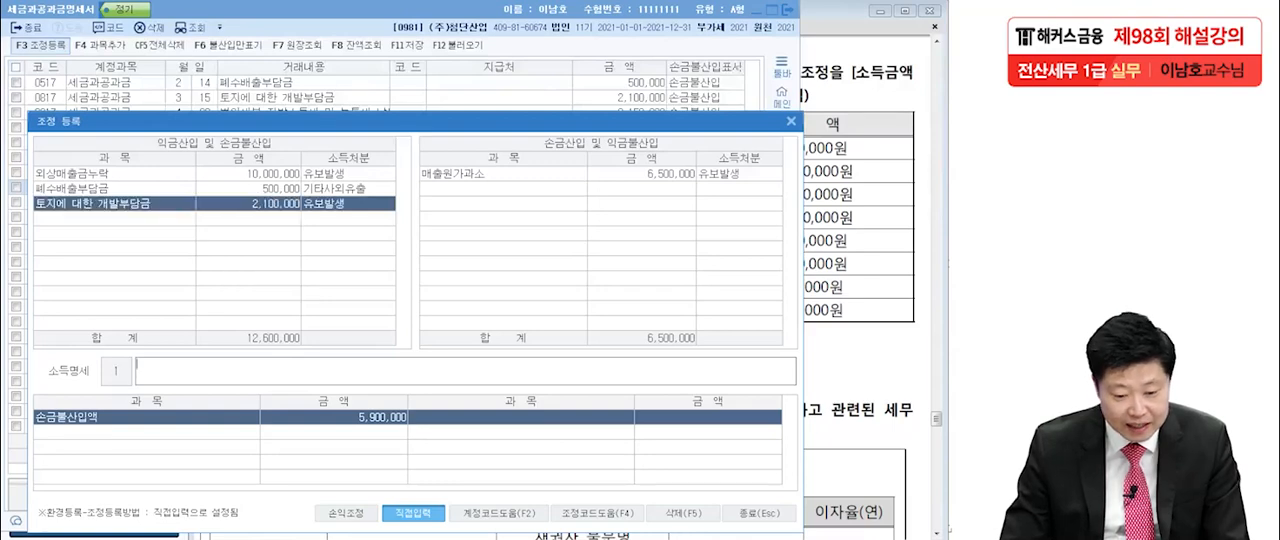
{"action": "key", "text": "Return"}
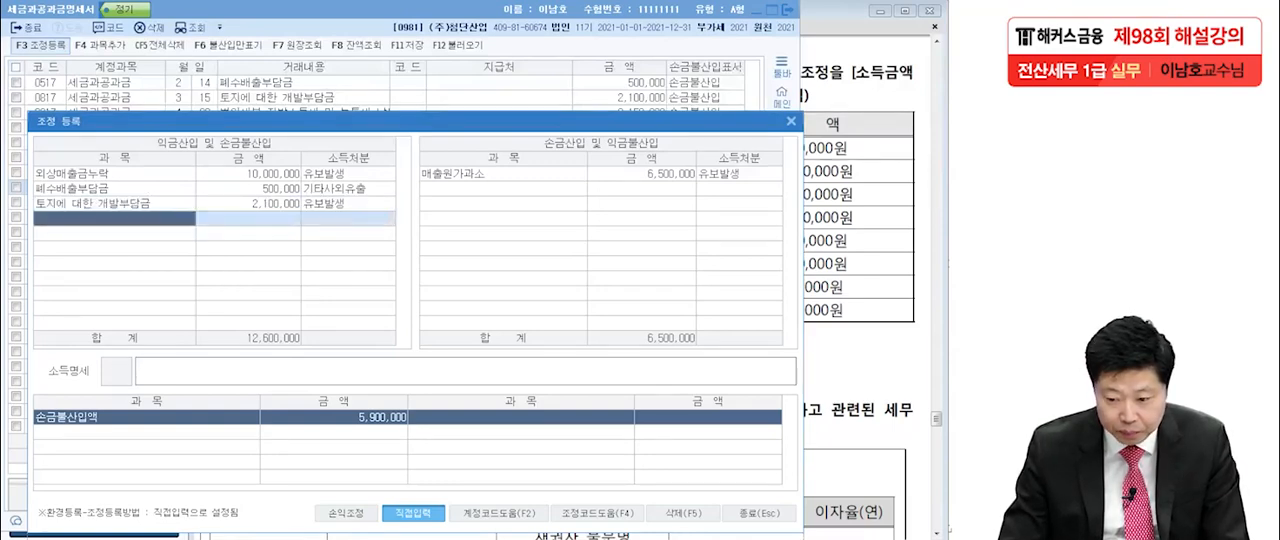
{"action": "left_click_drag", "start_coordinate": [415, 121], "coordinate": [415, 139]}
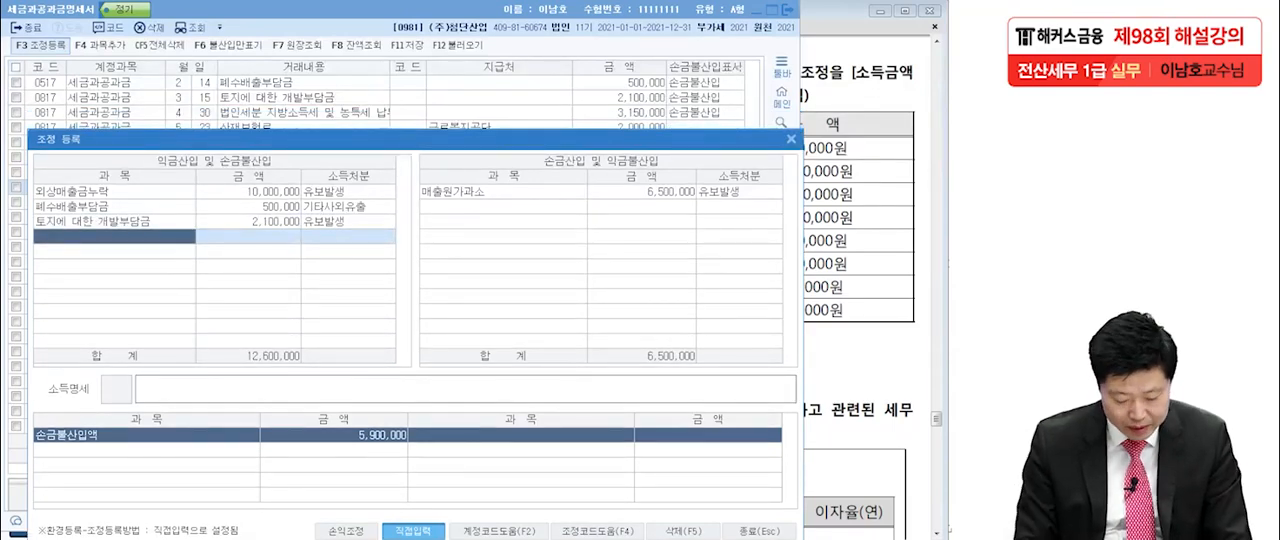
{"action": "type", "text": "법인세"}
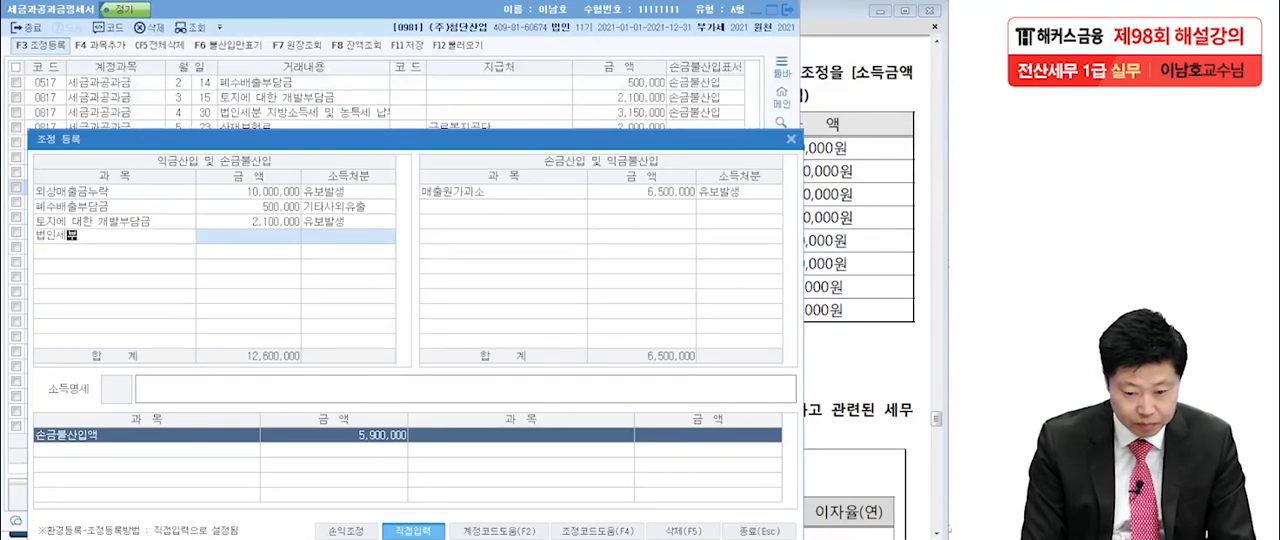
{"action": "type", "text": "분 지방소"}
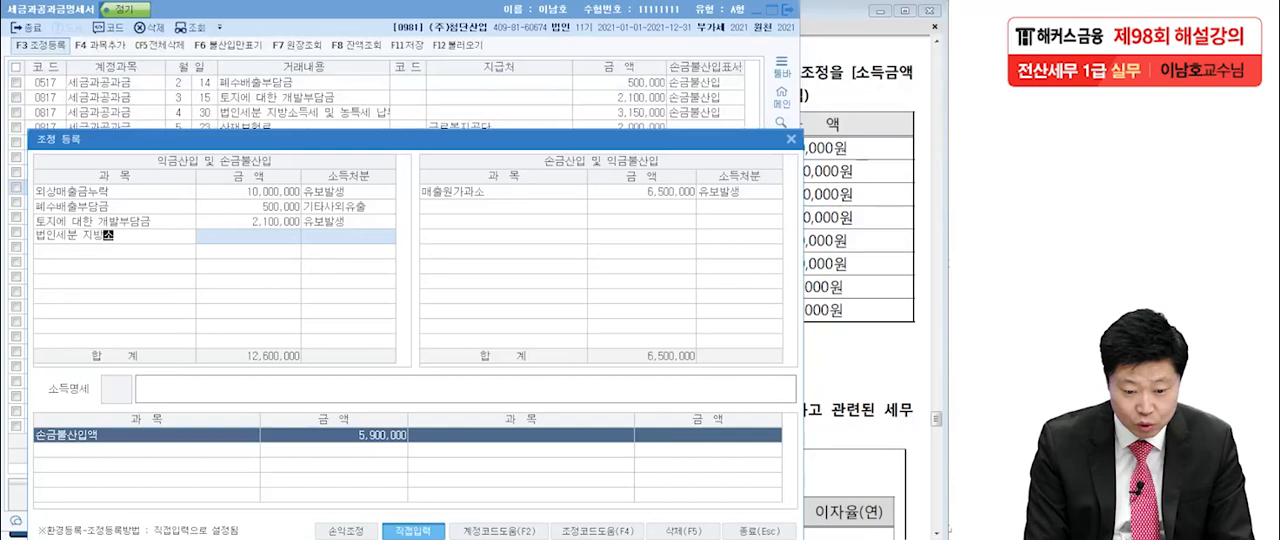
{"action": "type", "text": "득세 및 농특세"}
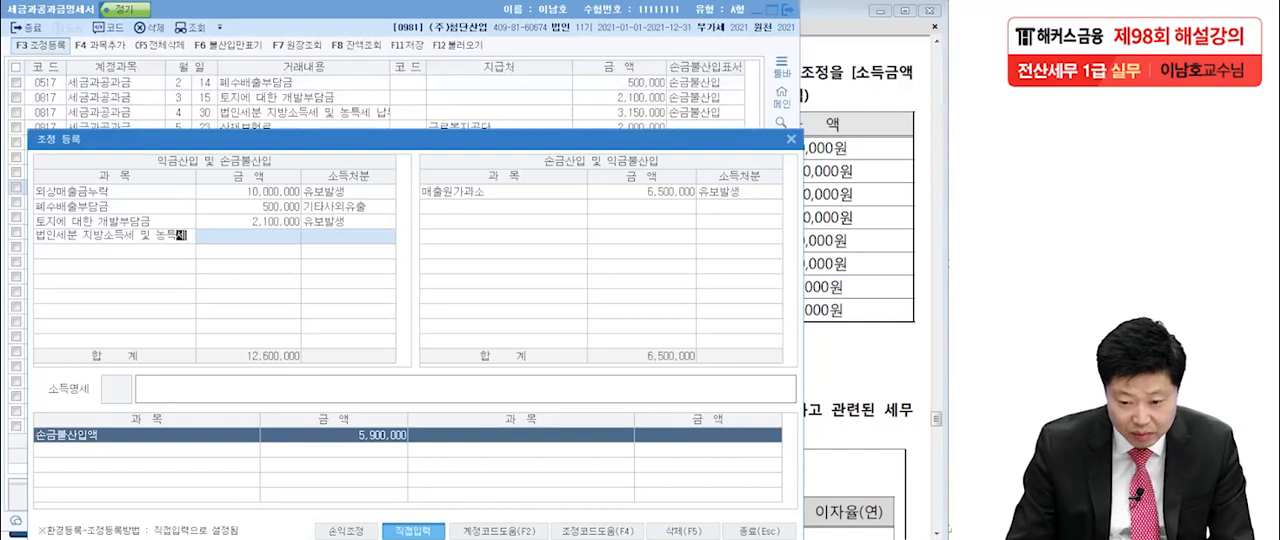
{"action": "key", "text": "Return"}
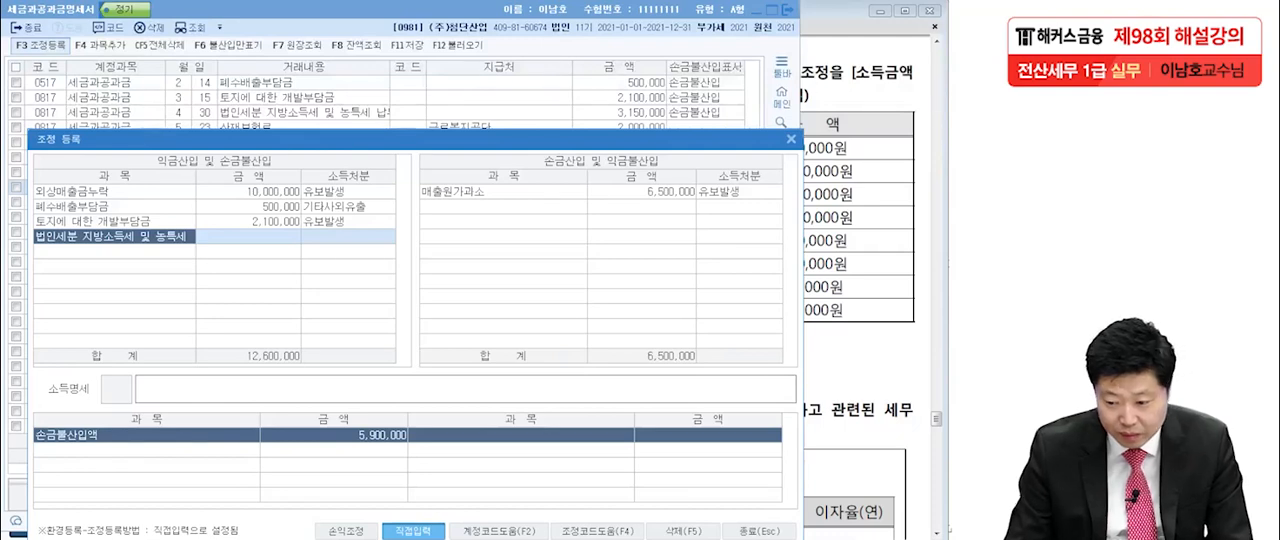
{"action": "key", "text": "alt+Tab"}
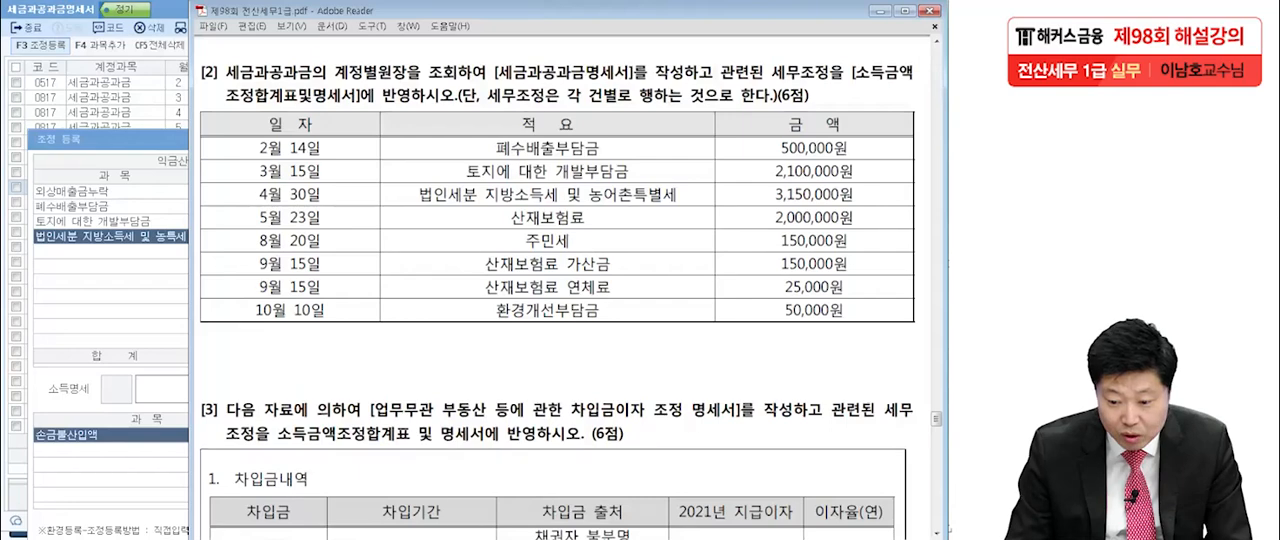
{"action": "key", "text": "alt+Tab"}
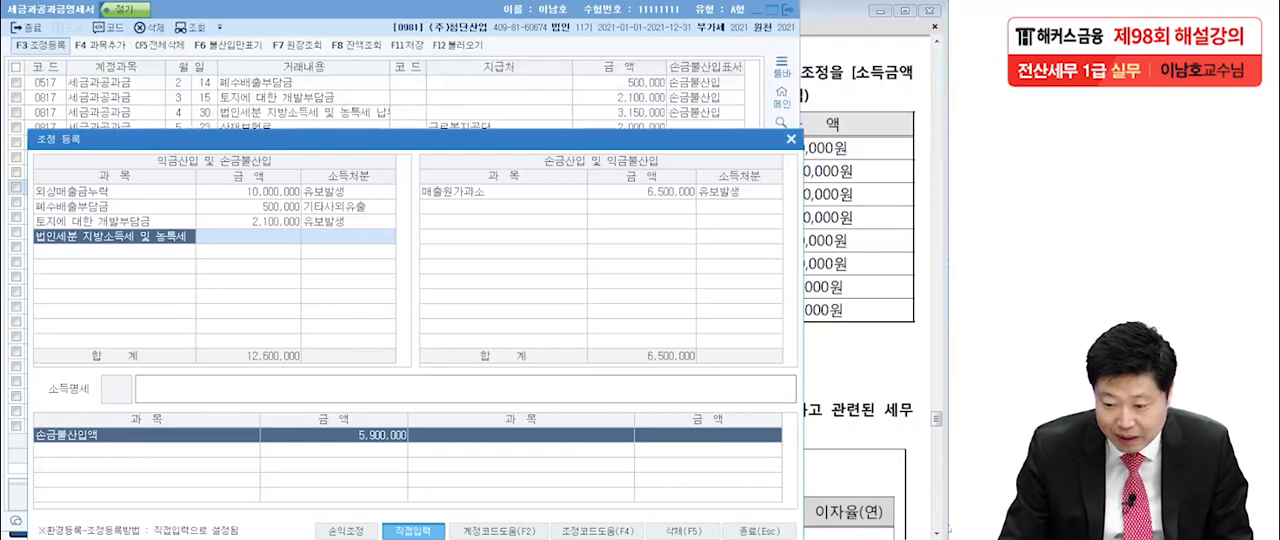
{"action": "left_click", "coordinate": [791, 139]}
Add a 익금산입 및 손금불산입 line in 조정 등록 named 법인세분 지방소득세 및 농특세 납부.
{"action": "left_click_drag", "start_coordinate": [390, 67], "coordinate": [407, 67]}
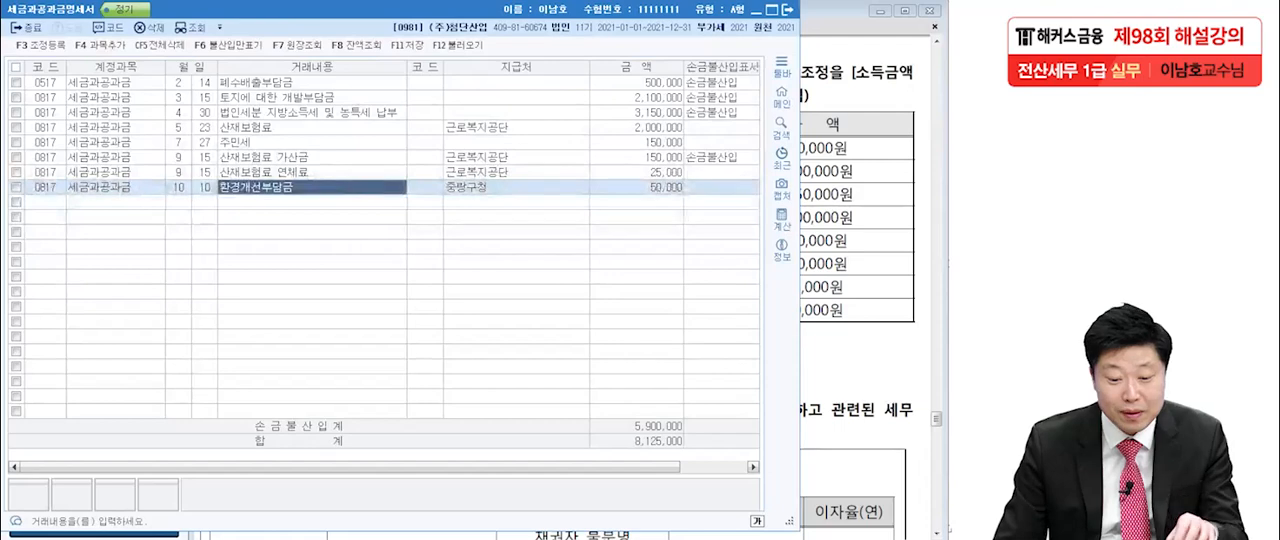
{"action": "left_click", "coordinate": [312, 113]}
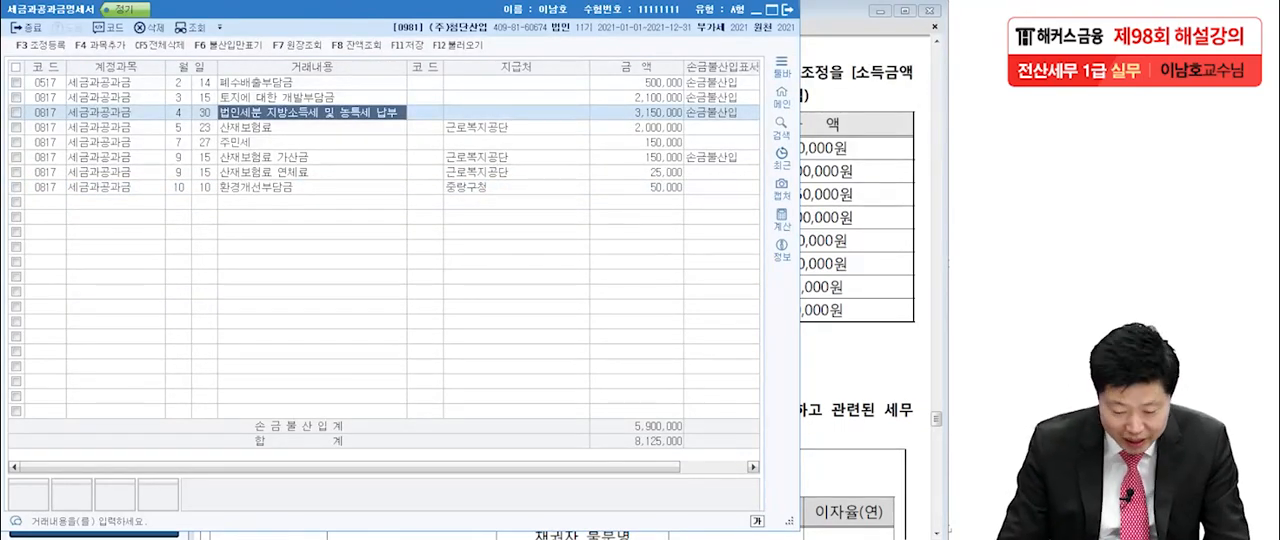
{"action": "key", "text": "F3"}
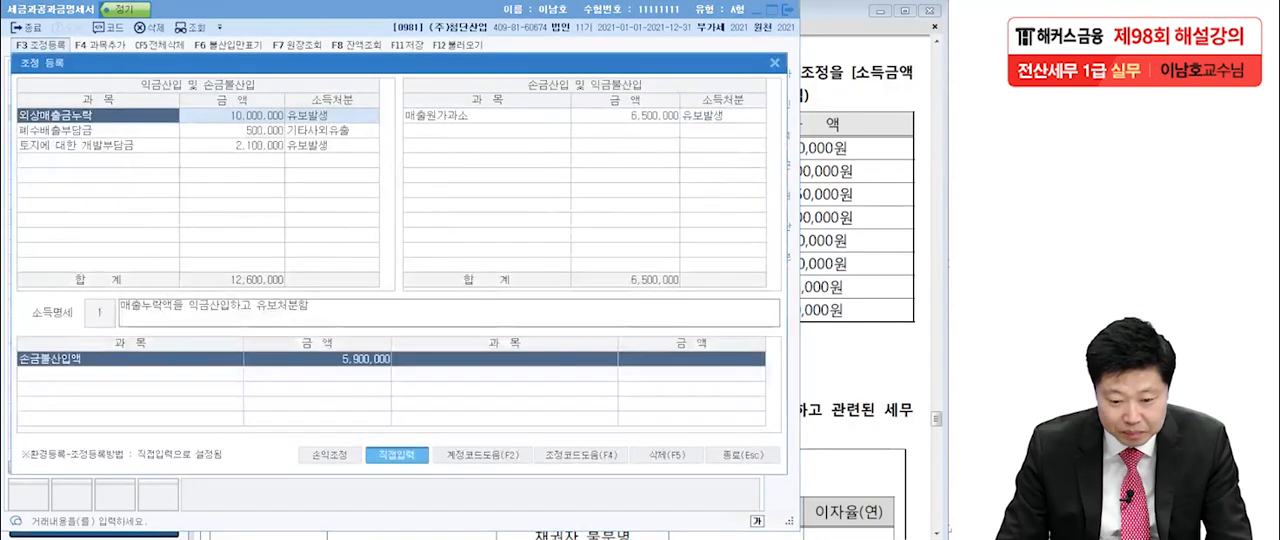
{"action": "left_click_drag", "start_coordinate": [400, 63], "coordinate": [417, 140]}
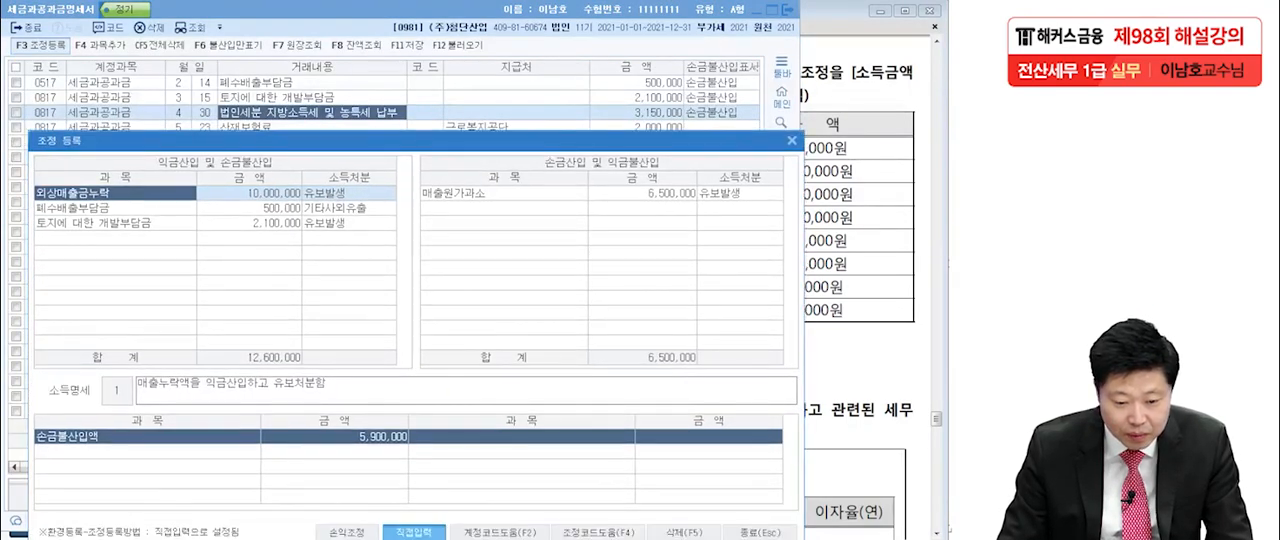
{"action": "left_click", "coordinate": [115, 238]}
{"action": "type", "text": "법인세분"}
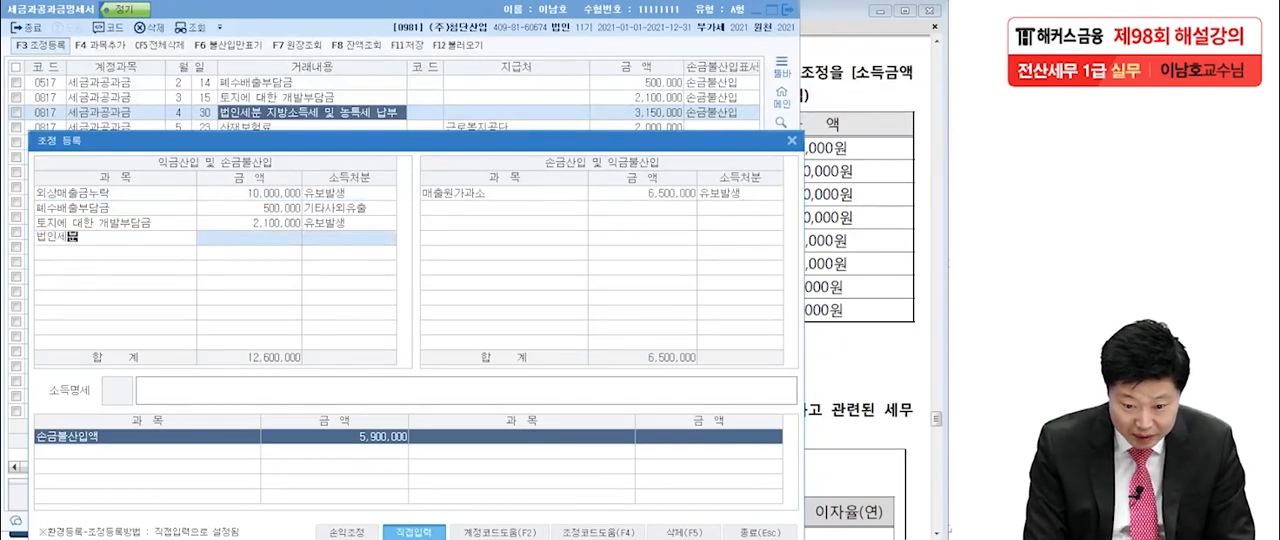
{"action": "type", "text": " 지방소득"}
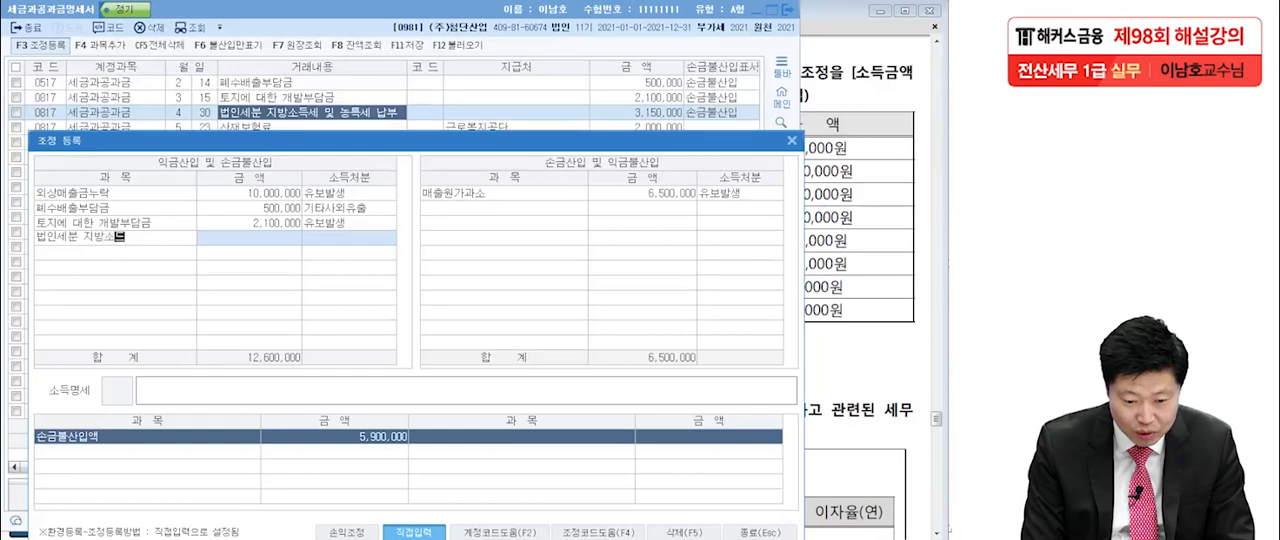
{"action": "type", "text": "세 및 "}
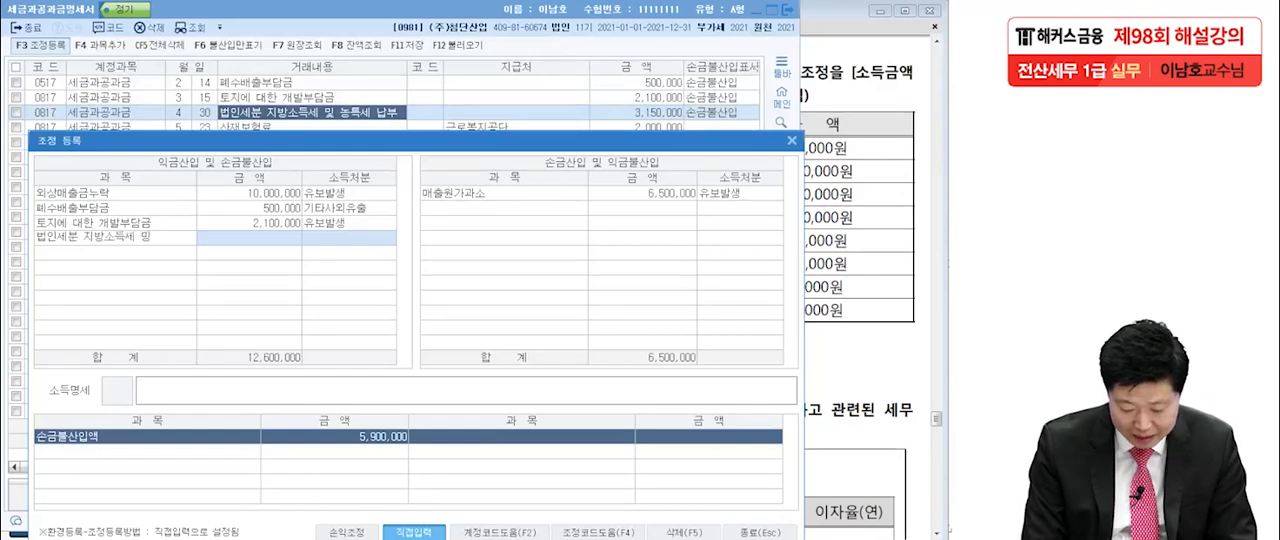
{"action": "type", "text": "농특세 납부"}
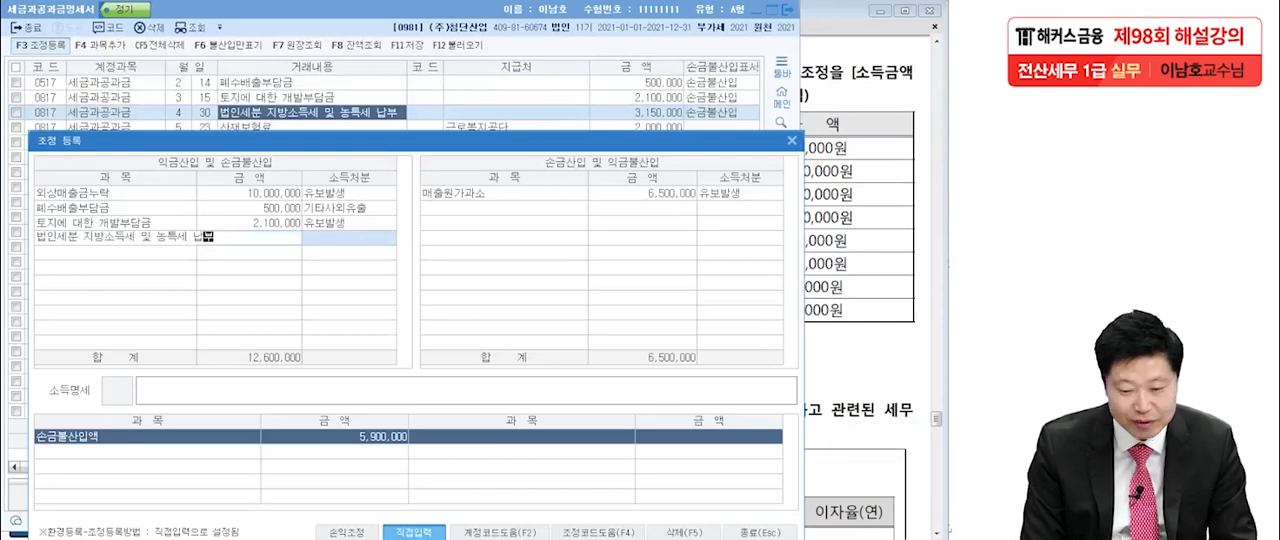
Set the 법인세분 지방소득세 및 농특세 납부 adjustment to 3,150,000 with 기타사외유출 as its 소득처분.
{"action": "key", "text": "Return"}
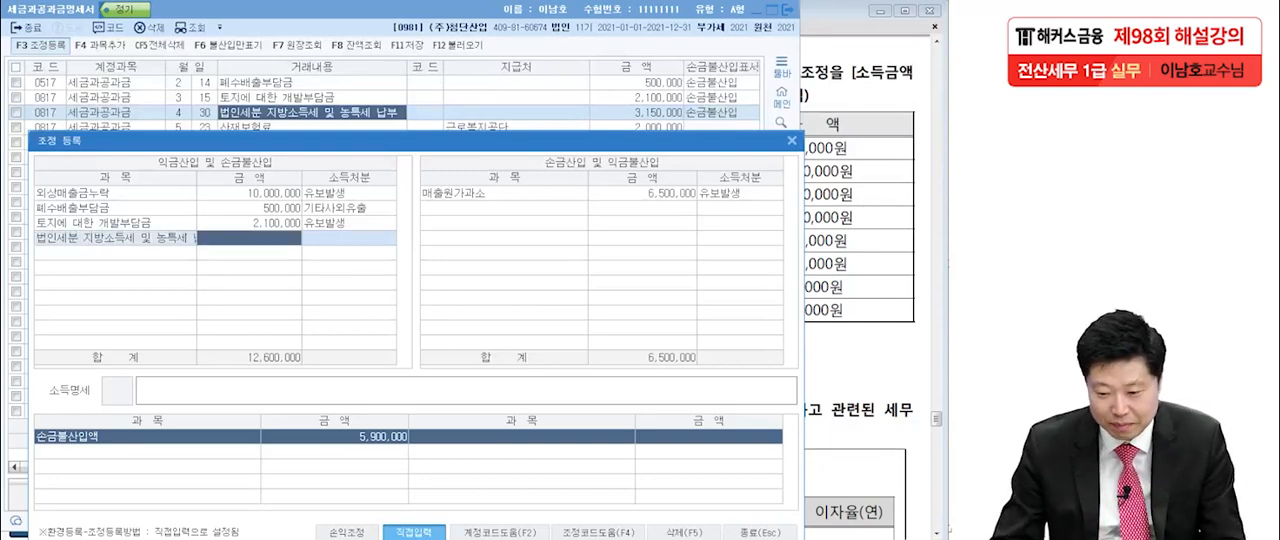
{"action": "type", "text": "31500000"}
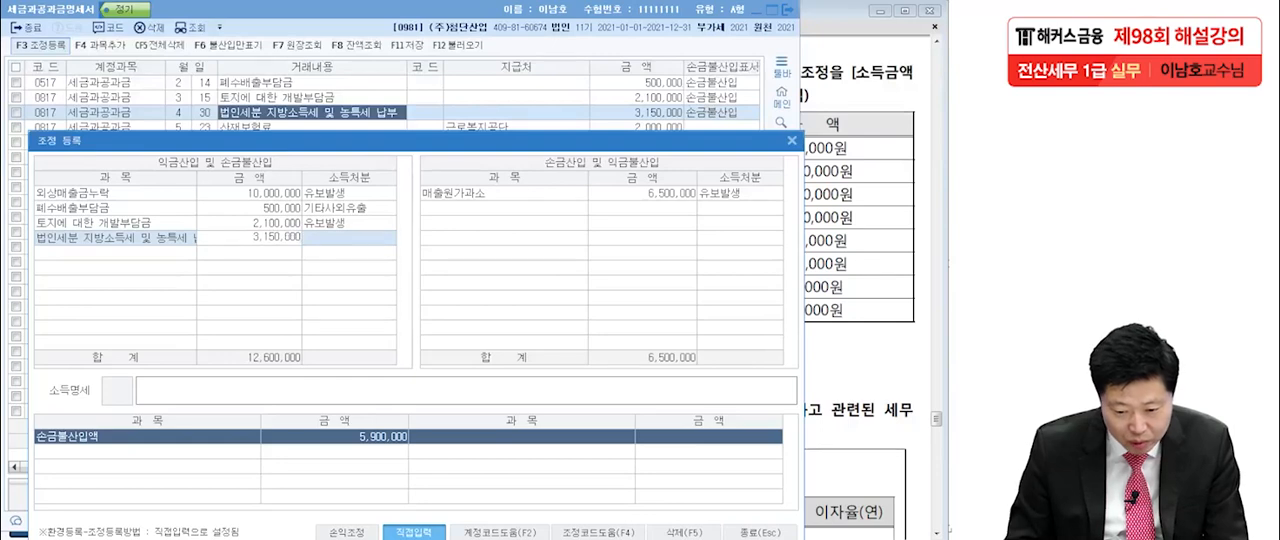
{"action": "key", "text": "Return"}
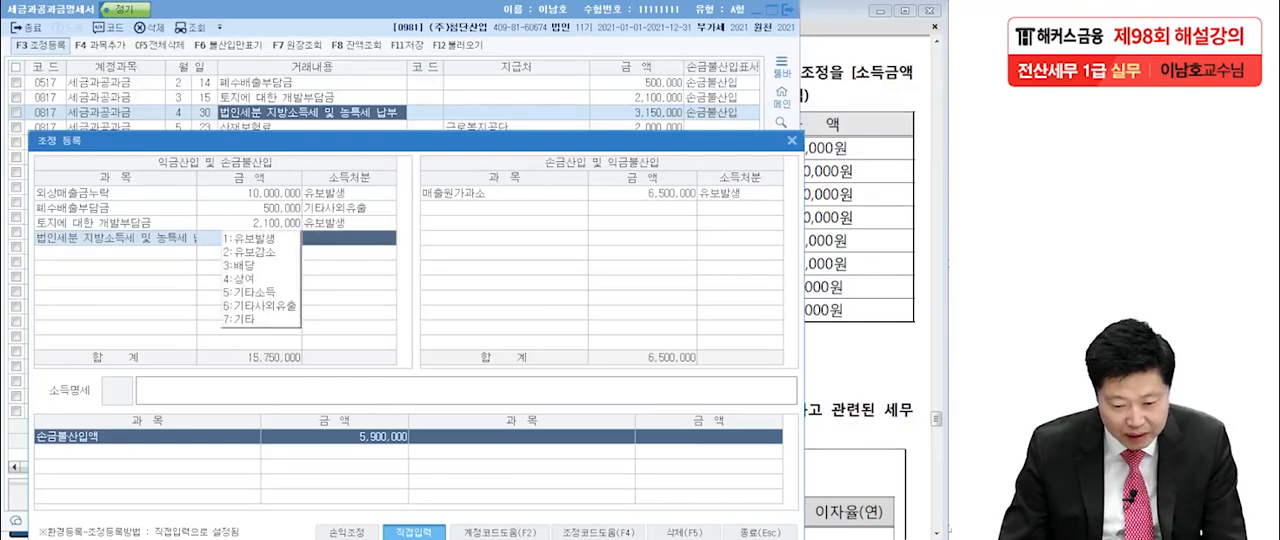
{"action": "type", "text": "6"}
{"action": "key", "text": "Return"}
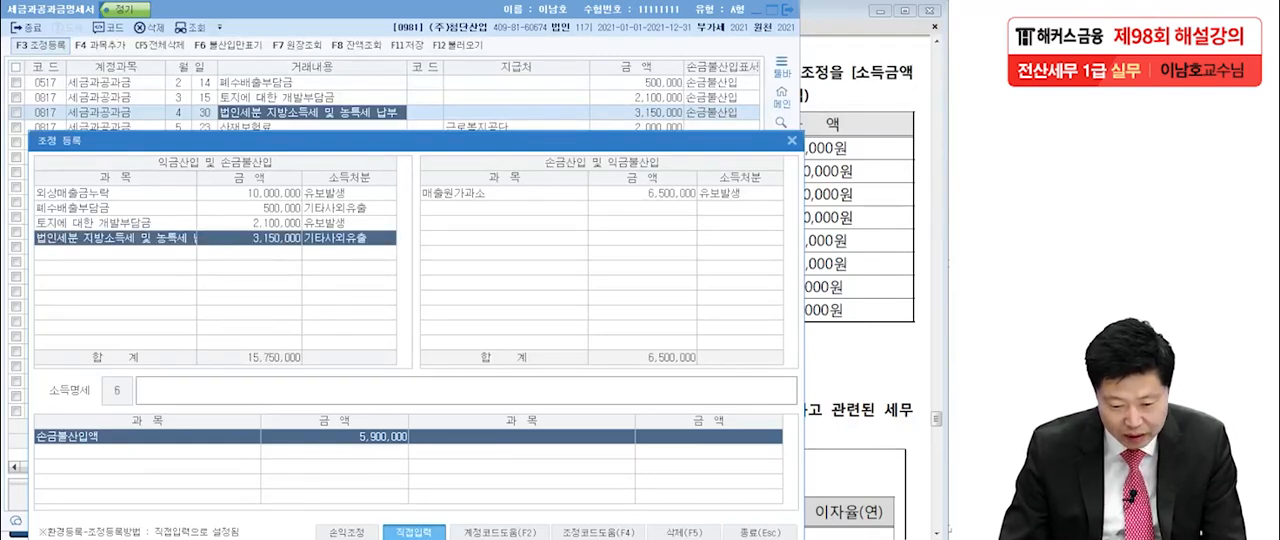
{"action": "key", "text": "Return"}
Register 산재보험료 가산금 of 150,000 with 기타사외유출 as its 소득처분 and close 조정 등록.
{"action": "left_click_drag", "start_coordinate": [415, 141], "coordinate": [415, 181]}
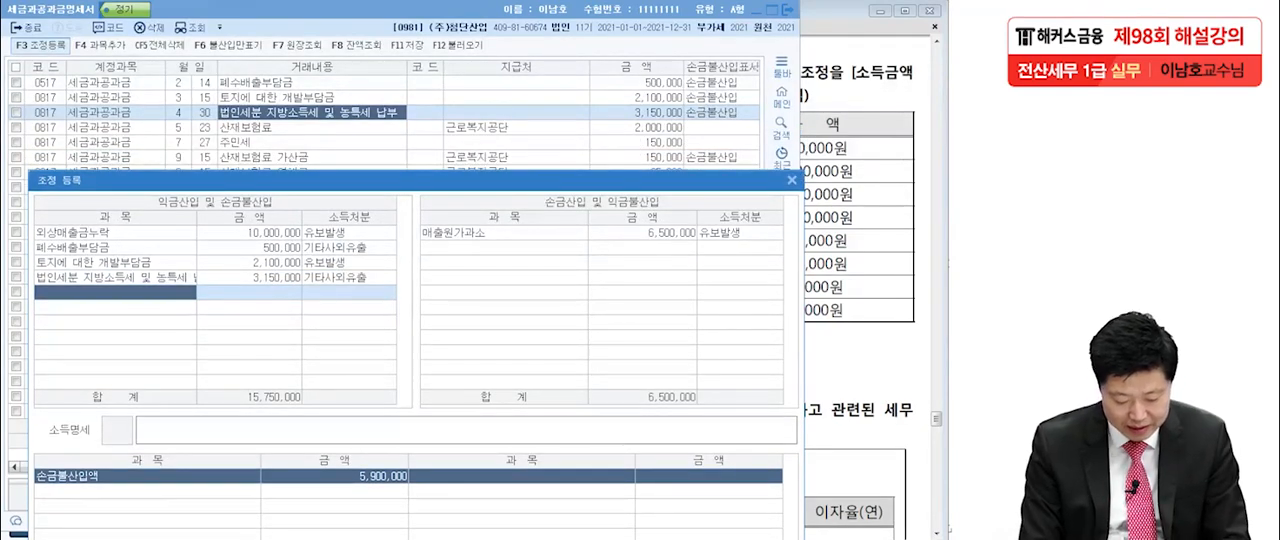
{"action": "type", "text": "산재보험료"}
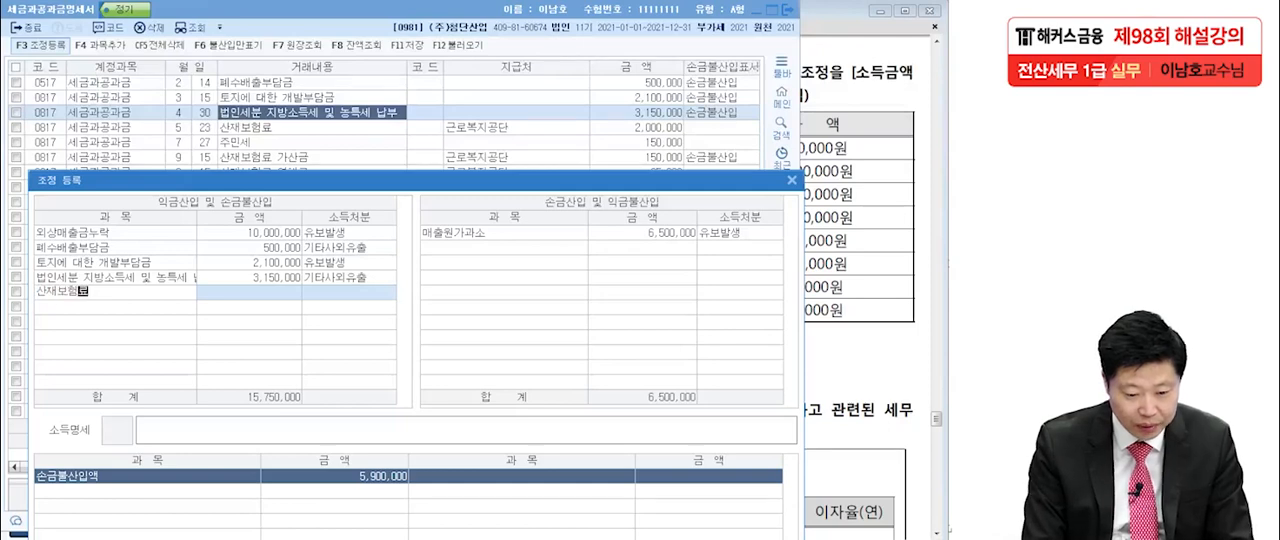
{"action": "type", "text": " 가산금"}
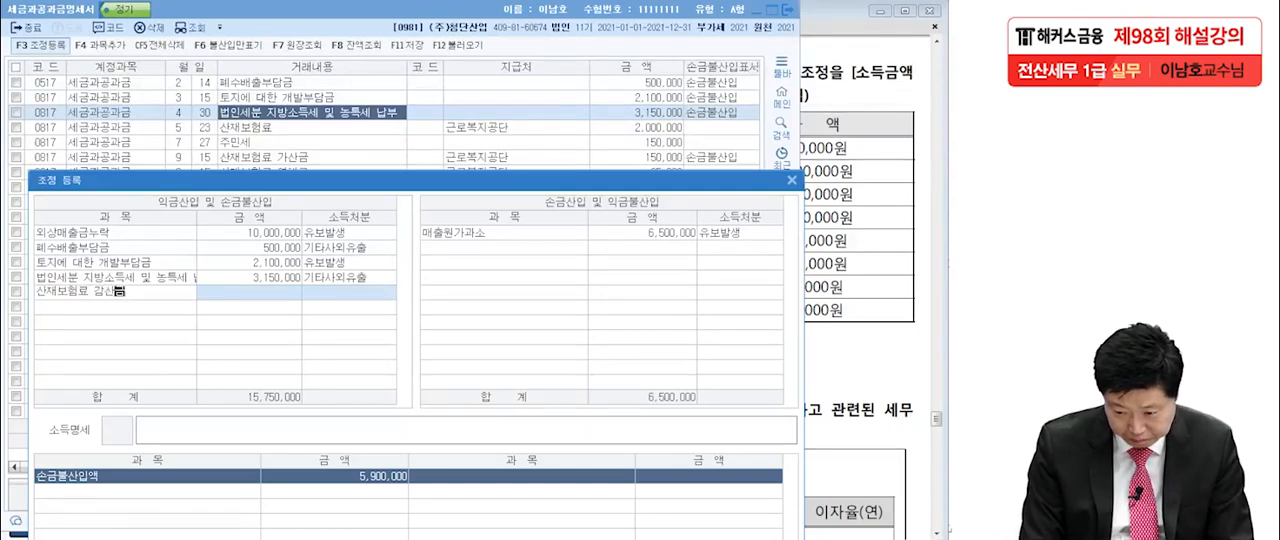
{"action": "key", "text": "Return"}
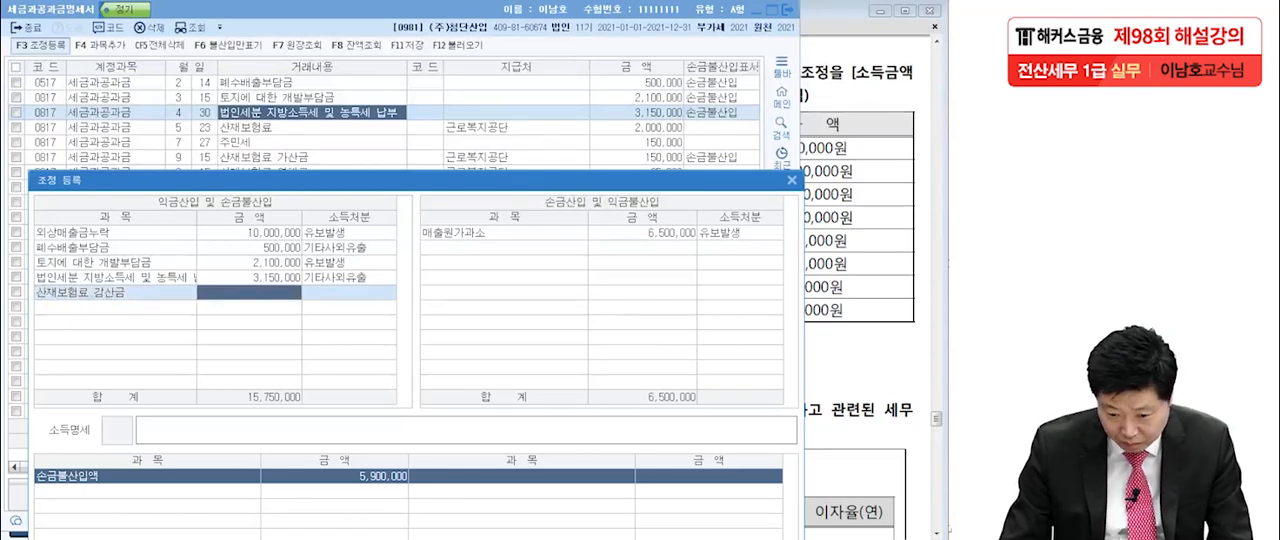
{"action": "type", "text": "150000"}
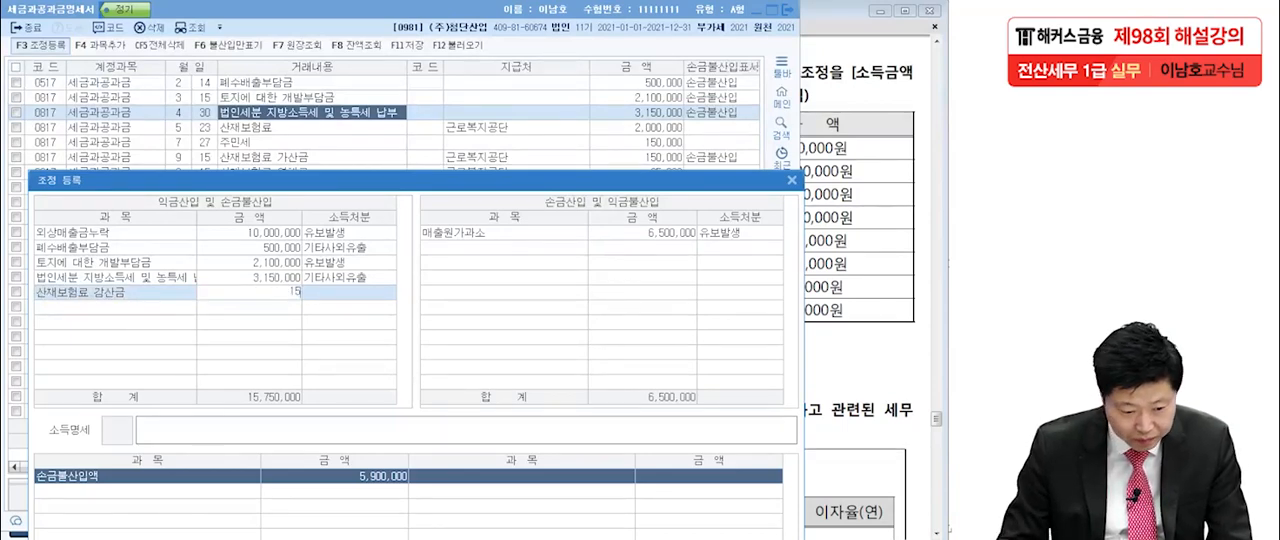
{"action": "key", "text": "Return"}
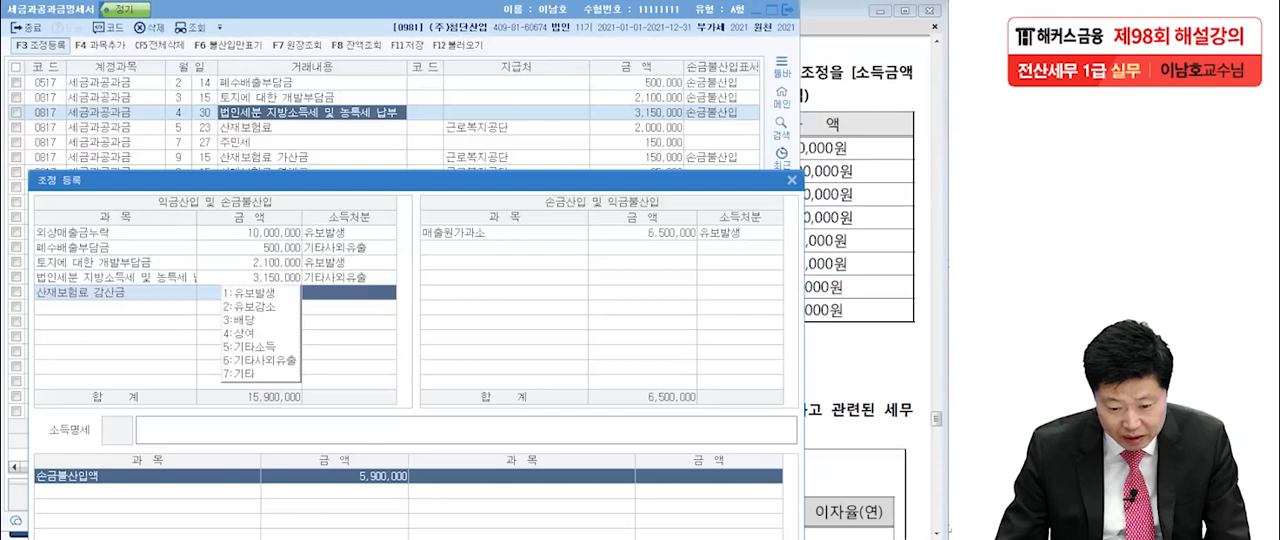
{"action": "key", "text": "6"}
{"action": "key", "text": "Return"}
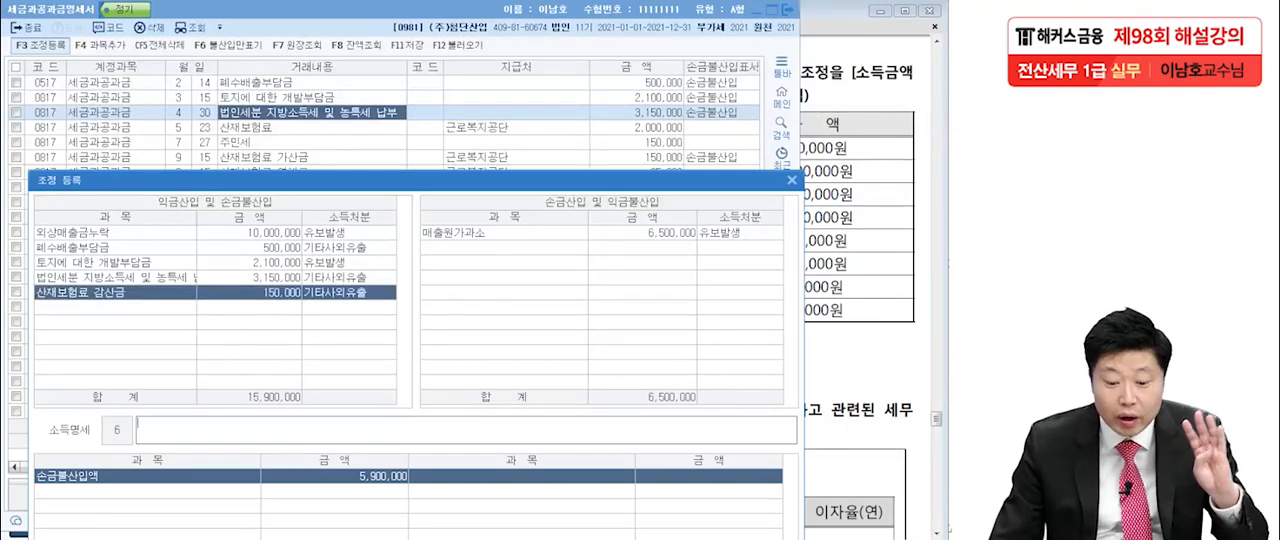
{"action": "left_click_drag", "start_coordinate": [415, 180], "coordinate": [429, 58]}
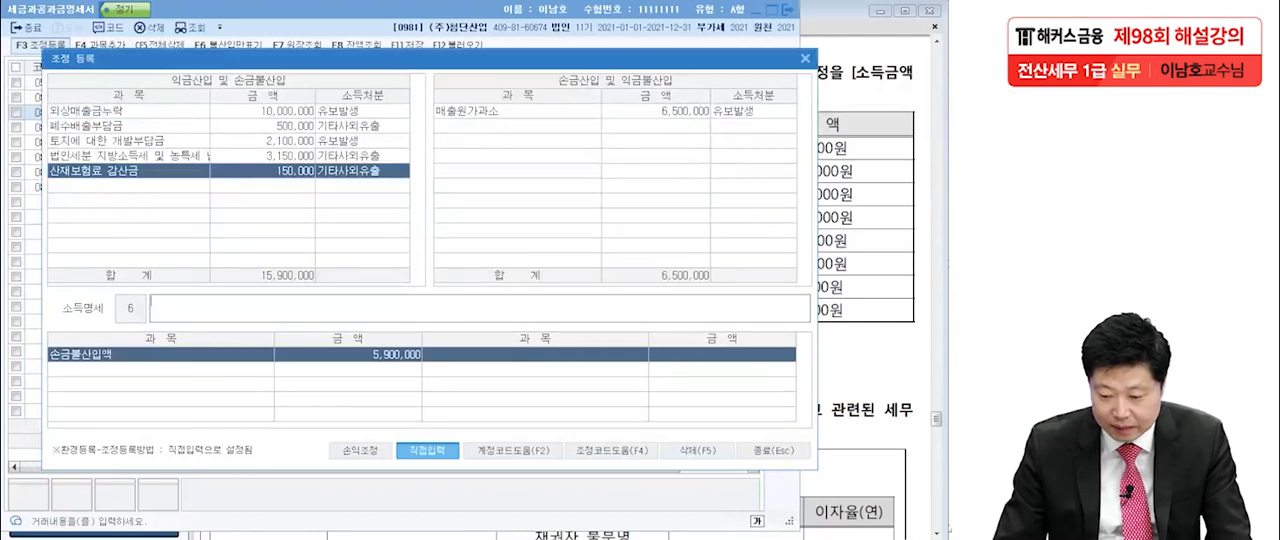
{"action": "left_click", "coordinate": [772, 450]}
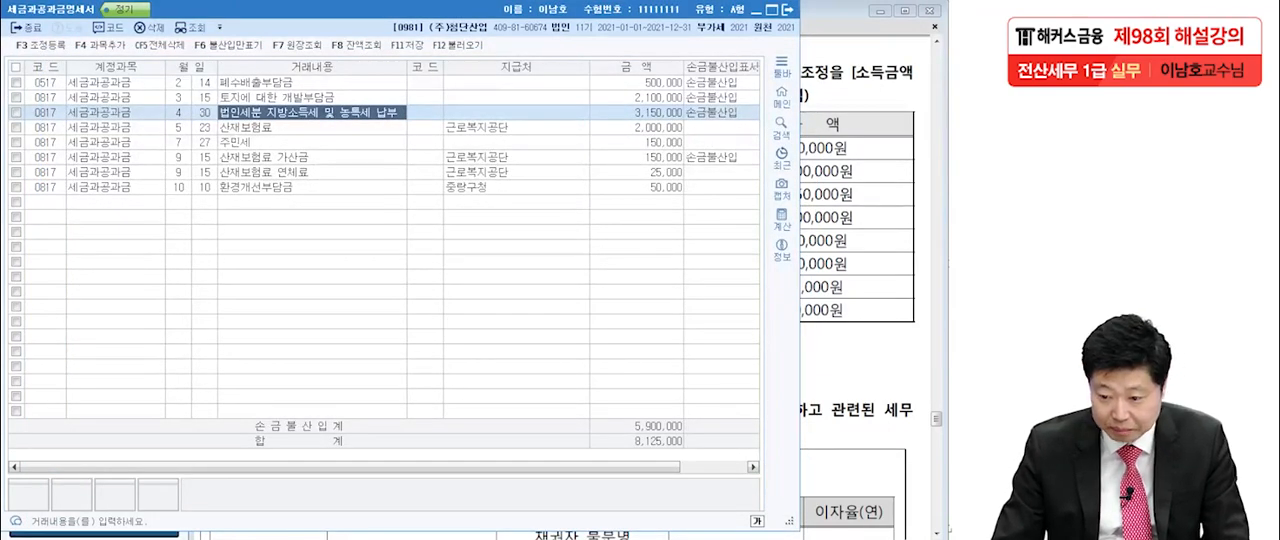
Close the 세금과공과금명세서 and bring up question [3] in the exam PDF.
{"action": "key", "text": "Escape"}
{"action": "scroll", "coordinate": [560, 290], "scroll_direction": "down", "scroll_amount": 3}
{"action": "scroll", "coordinate": [560, 290], "scroll_direction": "down", "scroll_amount": 3}
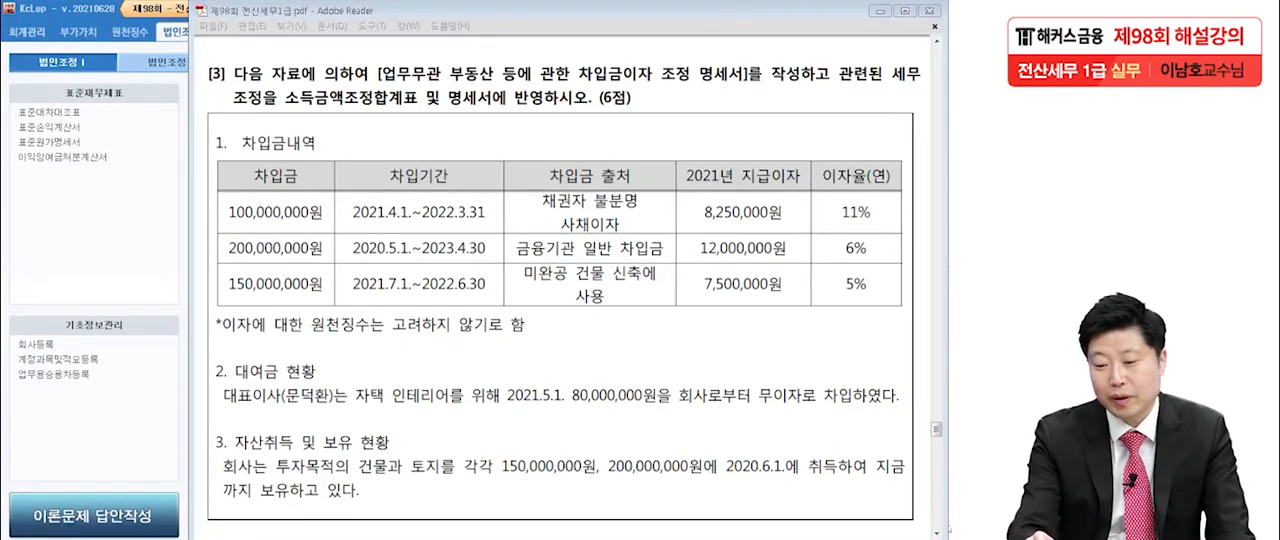
Underline the 업무무관 부동산 등에 관한 차입금이자 조정 명세서 and 세무조정 requirements in question [3], and clear the marks.
{"action": "left_click_drag", "start_coordinate": [372, 84], "coordinate": [750, 93]}
{"action": "left_click_drag", "start_coordinate": [876, 96], "coordinate": [920, 94]}
{"action": "left_click_drag", "start_coordinate": [228, 115], "coordinate": [281, 106]}
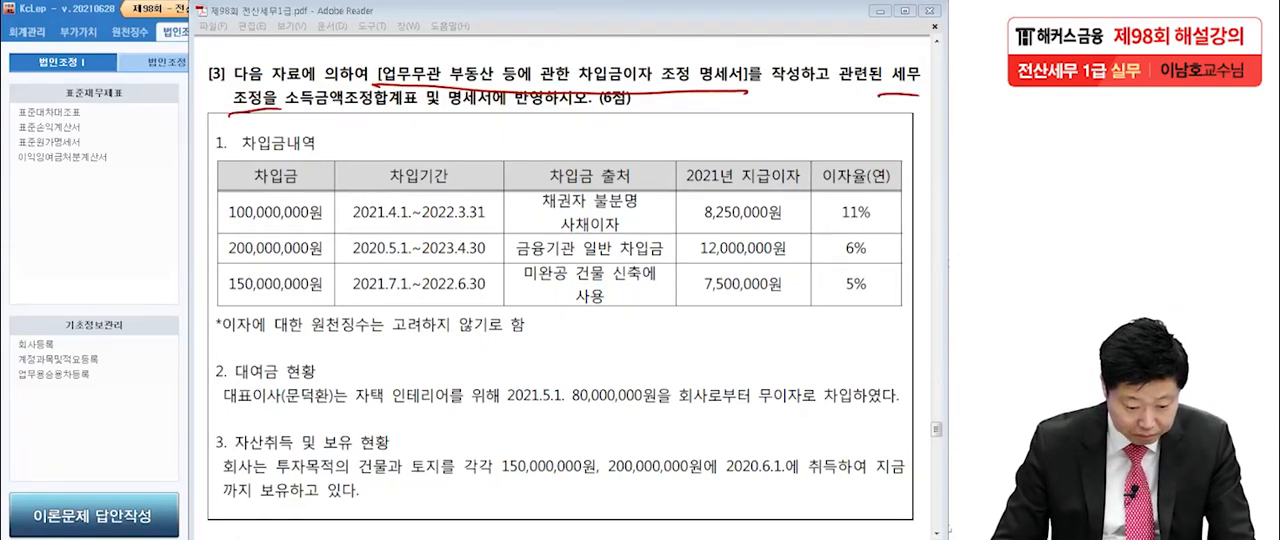
{"action": "key", "text": "Escape"}
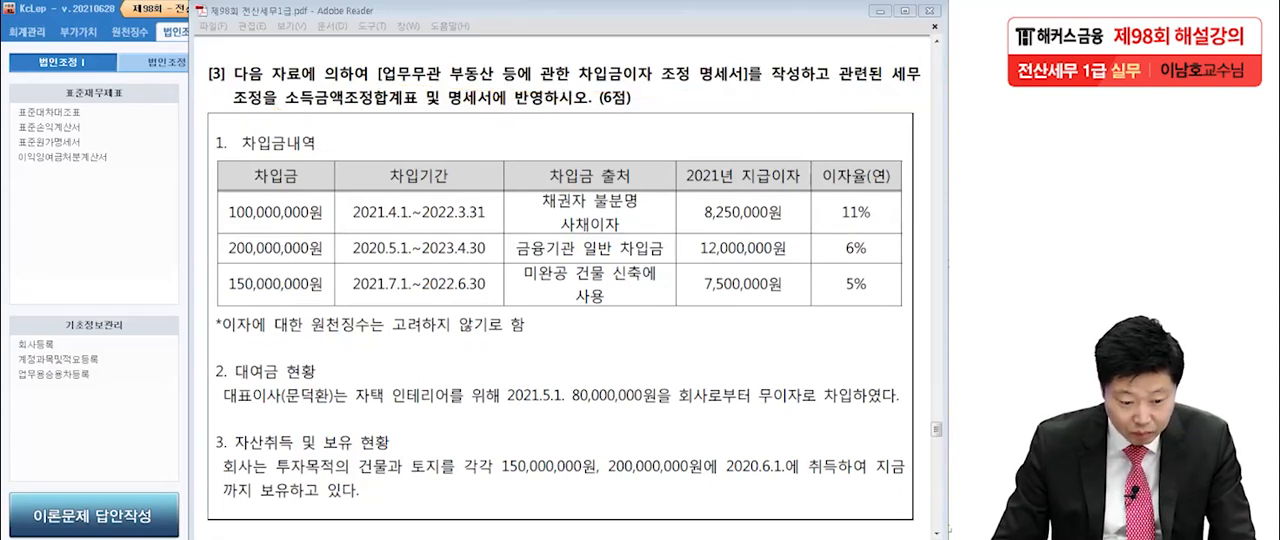
{"action": "scroll", "coordinate": [560, 290], "scroll_direction": "down", "scroll_amount": 1}
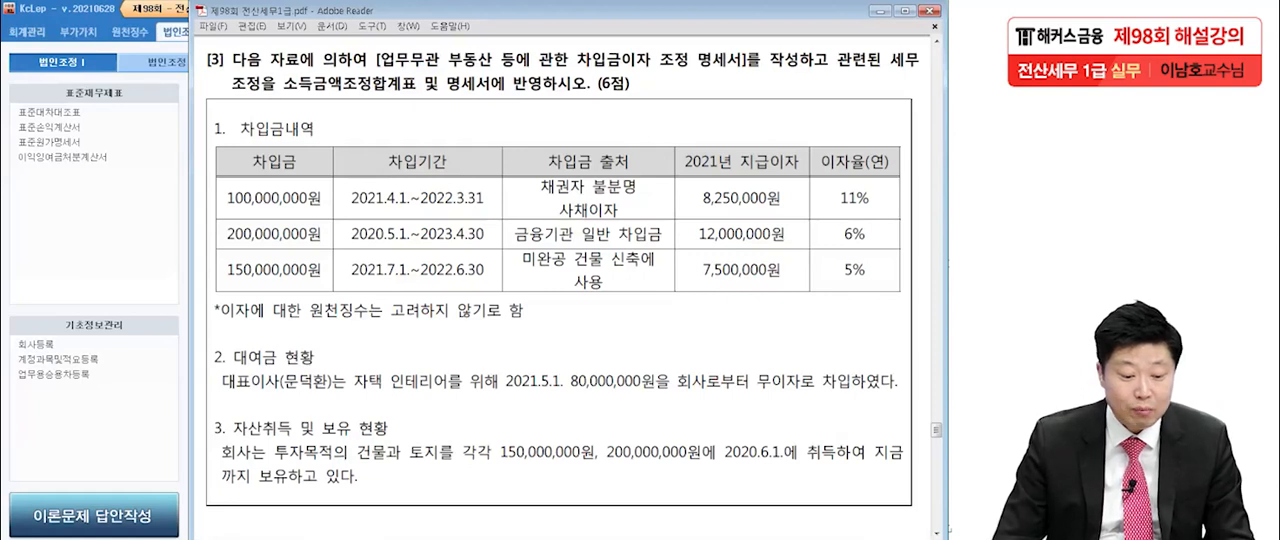
Circle the 7 in the 150,000,000원 loan's 2021.7.1. start date and annotate it with a circled 1.
{"action": "left_click", "coordinate": [948, 265]}
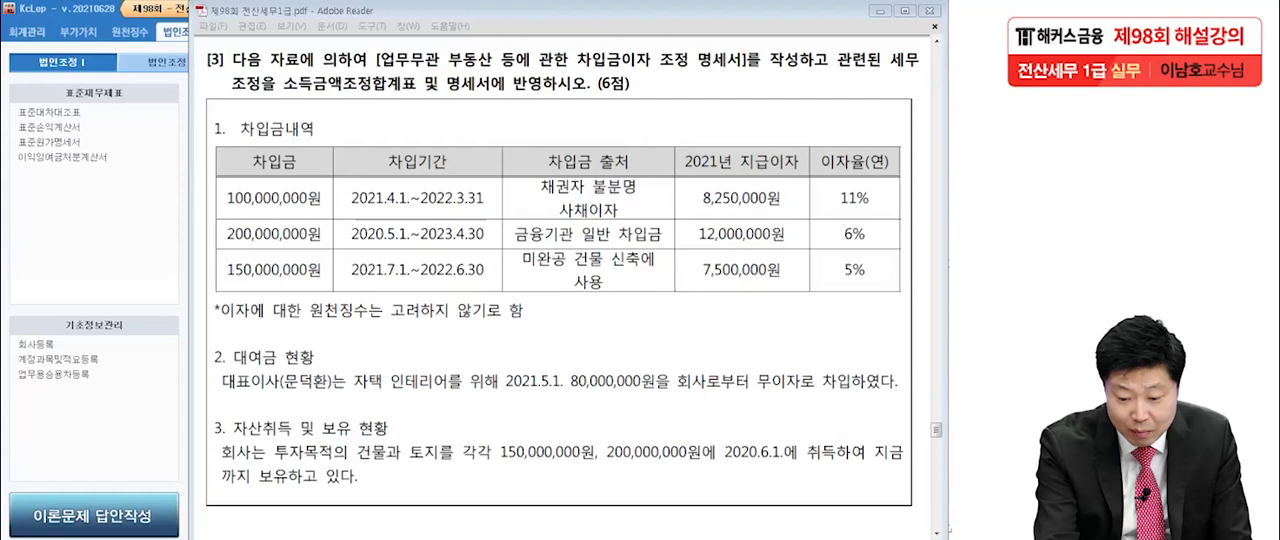
{"action": "mouse_move", "coordinate": [391, 283]}
{"action": "left_mouse_down"}
{"action": "mouse_move", "coordinate": [397, 266]}
{"action": "mouse_move", "coordinate": [391, 283]}
{"action": "left_mouse_up"}
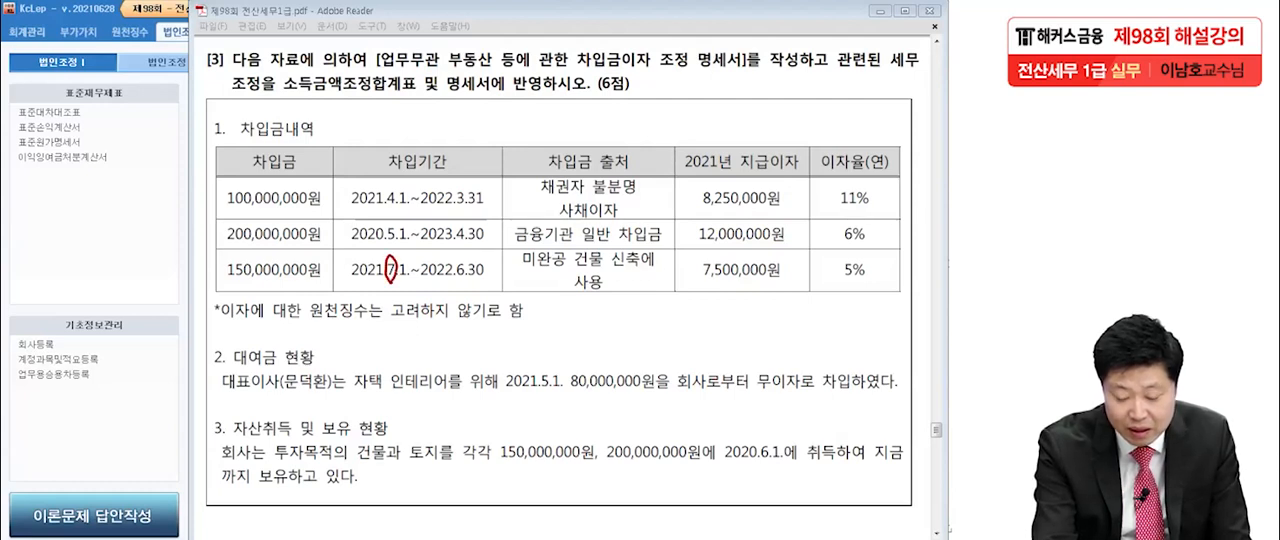
{"action": "mouse_move", "coordinate": [393, 277]}
{"action": "left_mouse_down"}
{"action": "mouse_move", "coordinate": [410, 310]}
{"action": "mouse_move", "coordinate": [414, 283]}
{"action": "left_mouse_up"}
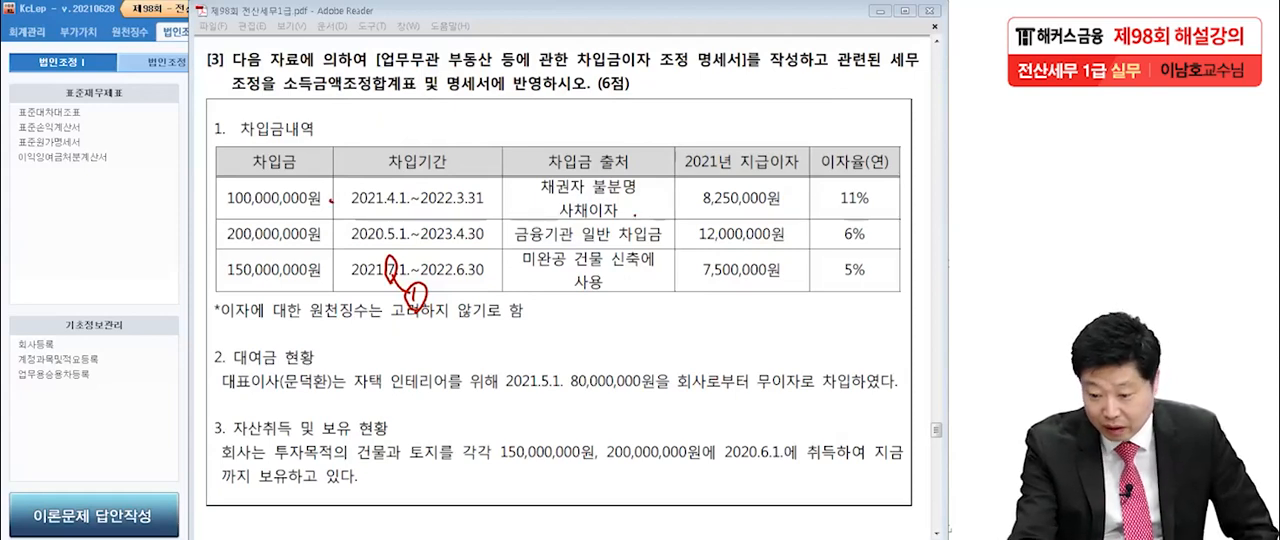
Mark the 2021년 지급이자 amounts in the loan table and circle the 대여금 현황 and 자산취득 및 보유 현황 headings.
{"action": "left_click_drag", "start_coordinate": [705, 204], "coordinate": [803, 206]}
{"action": "left_click_drag", "start_coordinate": [524, 244], "coordinate": [531, 241]}
{"action": "left_click_drag", "start_coordinate": [697, 245], "coordinate": [785, 246]}
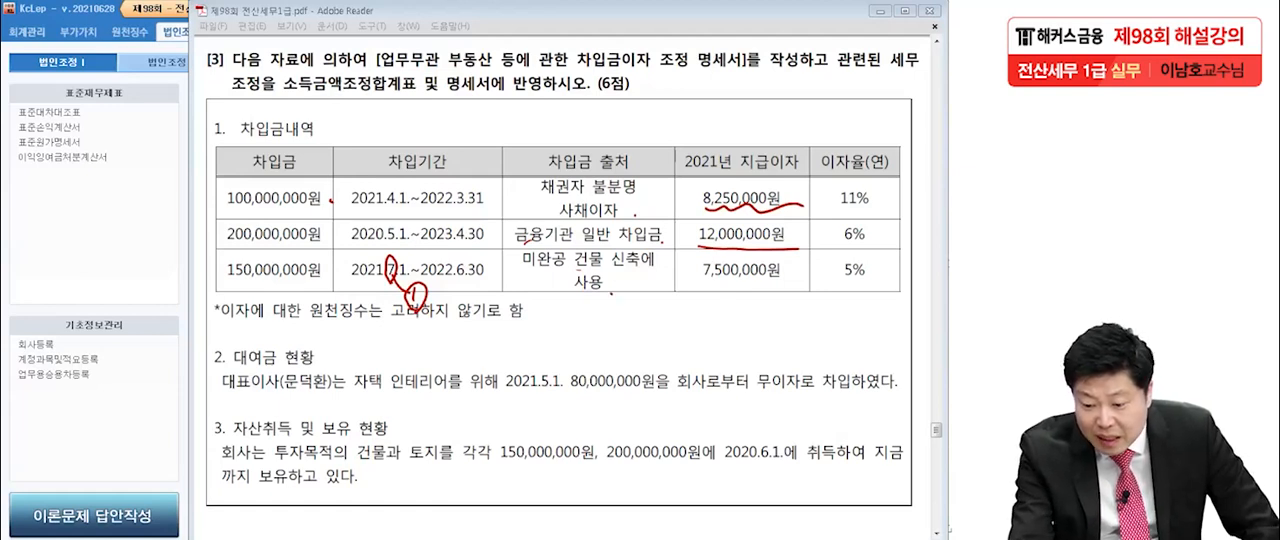
{"action": "left_click_drag", "start_coordinate": [689, 289], "coordinate": [801, 285]}
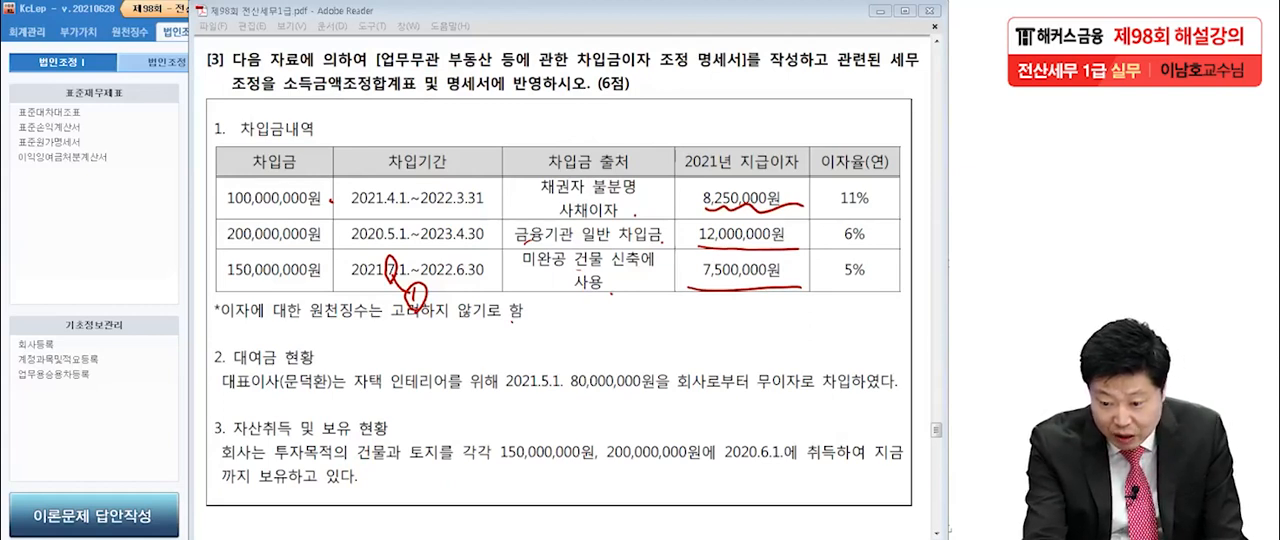
{"action": "mouse_move", "coordinate": [703, 190]}
{"action": "left_mouse_down"}
{"action": "mouse_move", "coordinate": [704, 211]}
{"action": "mouse_move", "coordinate": [788, 209]}
{"action": "left_mouse_up"}
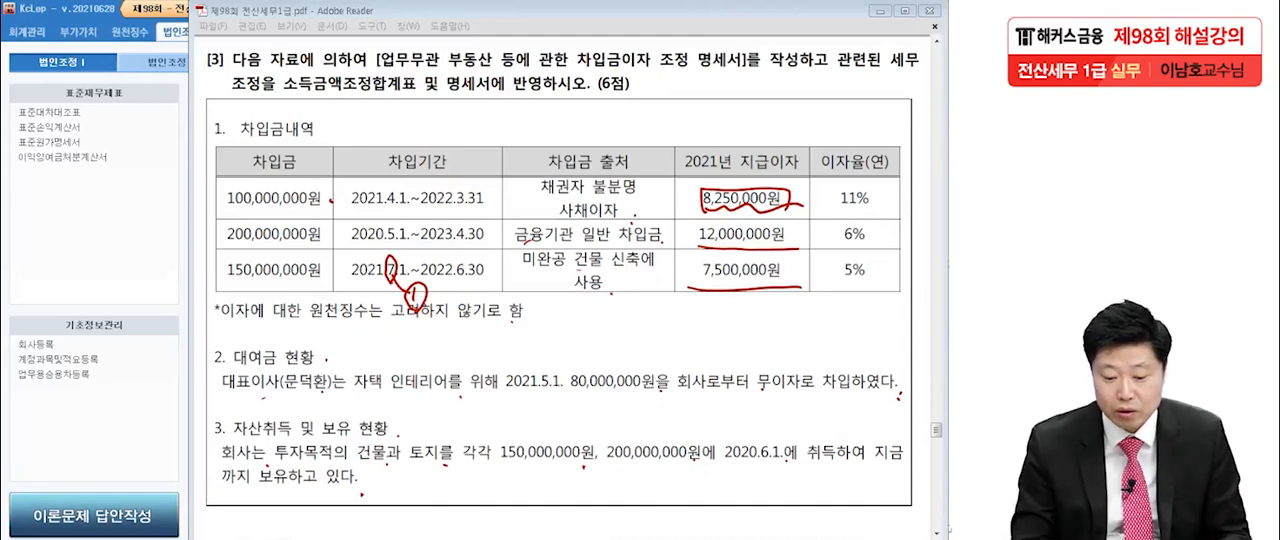
{"action": "mouse_move", "coordinate": [335, 372]}
{"action": "left_mouse_down"}
{"action": "mouse_move", "coordinate": [225, 370]}
{"action": "mouse_move", "coordinate": [332, 372]}
{"action": "left_mouse_up"}
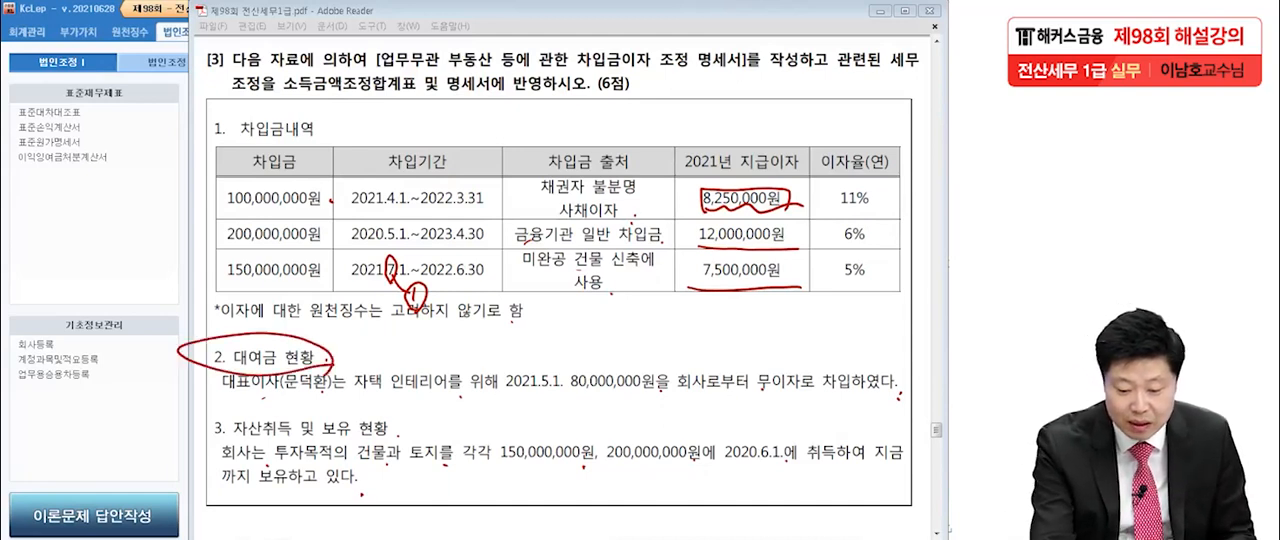
{"action": "mouse_move", "coordinate": [200, 440]}
{"action": "left_mouse_down"}
{"action": "mouse_move", "coordinate": [335, 405]}
{"action": "mouse_move", "coordinate": [405, 434]}
{"action": "left_mouse_up"}
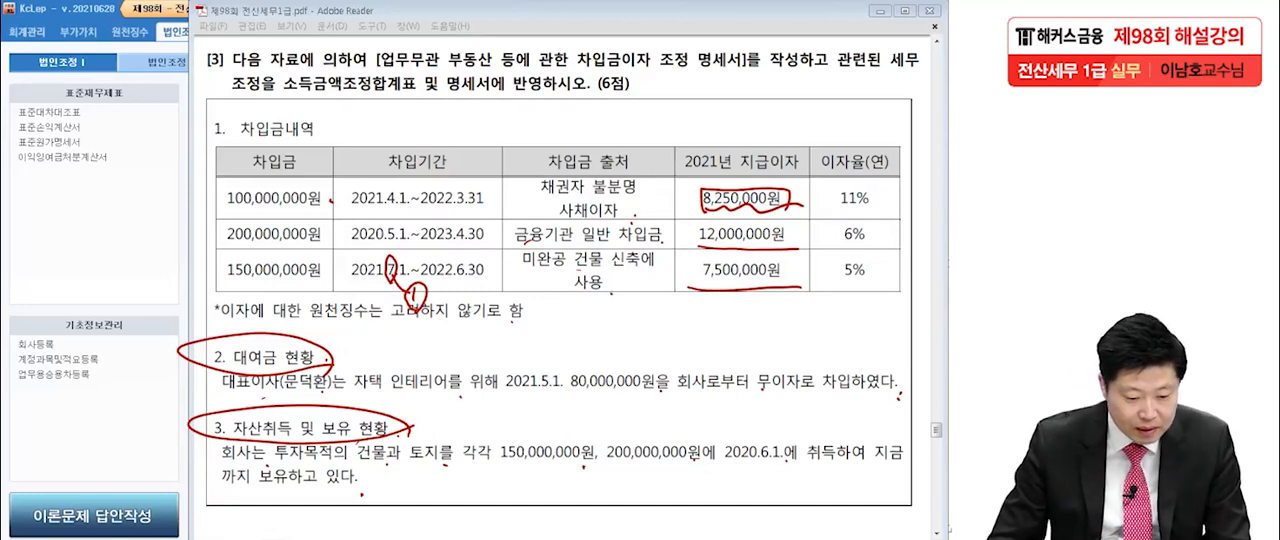
Undo the heading circles and the markings on the 2021년 지급이자 amounts.
{"action": "key", "text": "ctrl+z"}
{"action": "key", "text": "ctrl+z"}
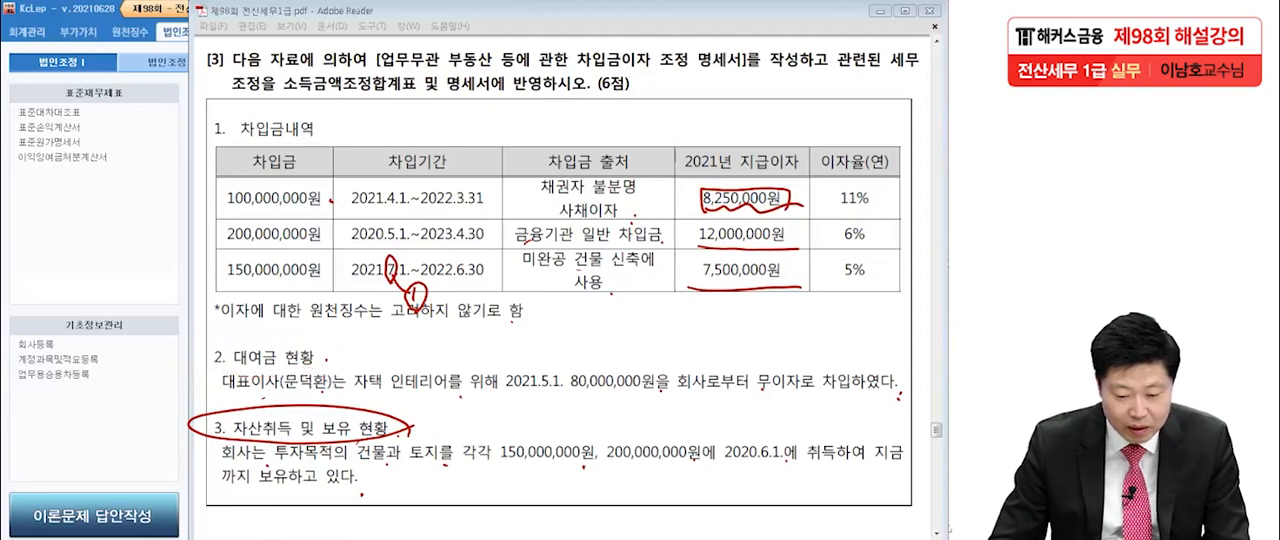
{"action": "key", "text": "ctrl+z"}
{"action": "key", "text": "ctrl+z"}
{"action": "key", "text": "ctrl+z"}
{"action": "key", "text": "ctrl+z"}
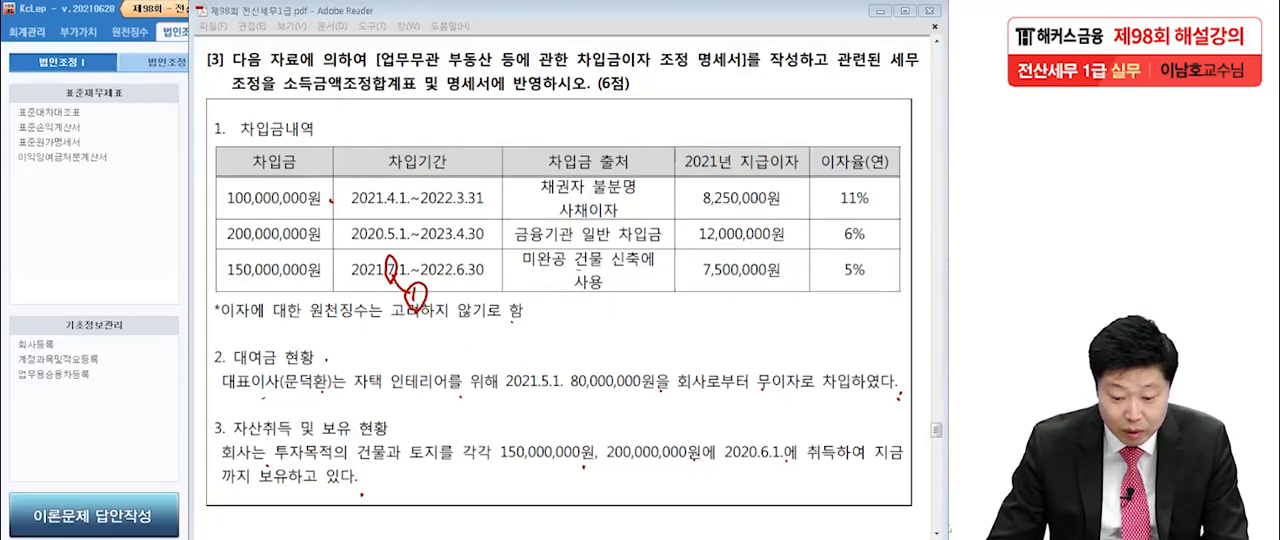
Clear the remaining pen marks on the exam PDF, switch to KcLep and open the 업무무관부동산등에관련한차입금이자조정명세서.
{"action": "key", "text": "ctrl+z"}
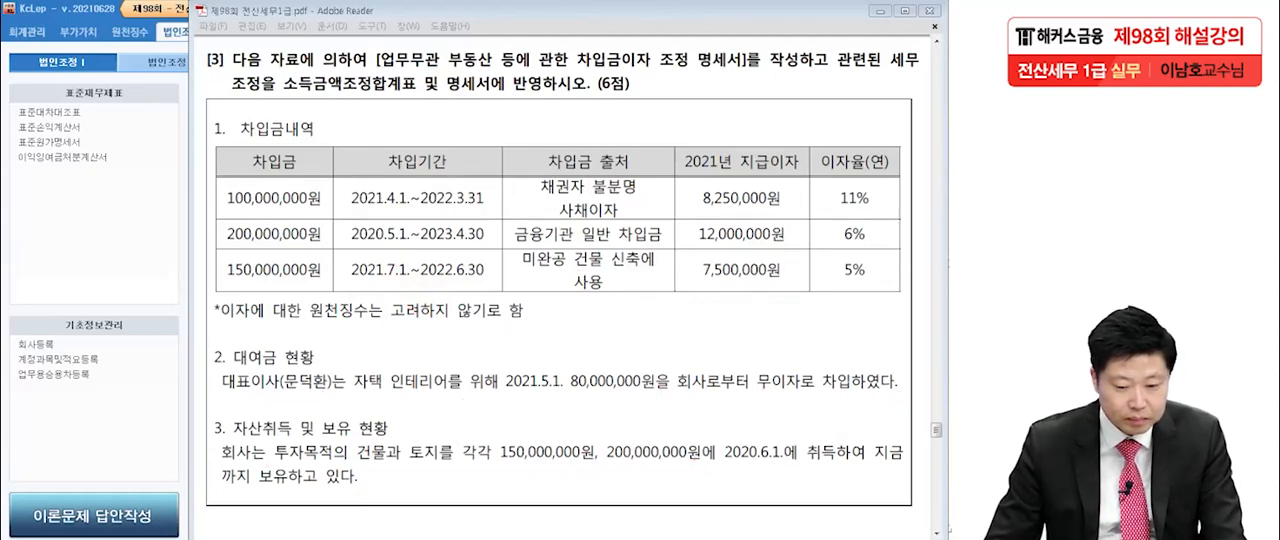
{"action": "key", "text": "alt+Tab"}
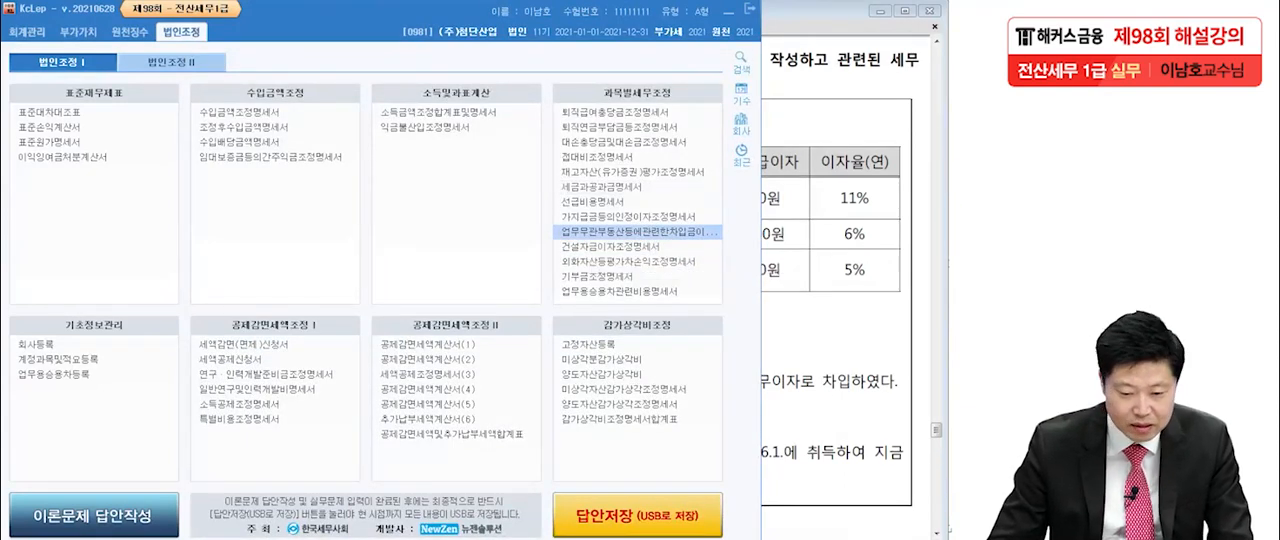
{"action": "double_click", "coordinate": [590, 234]}
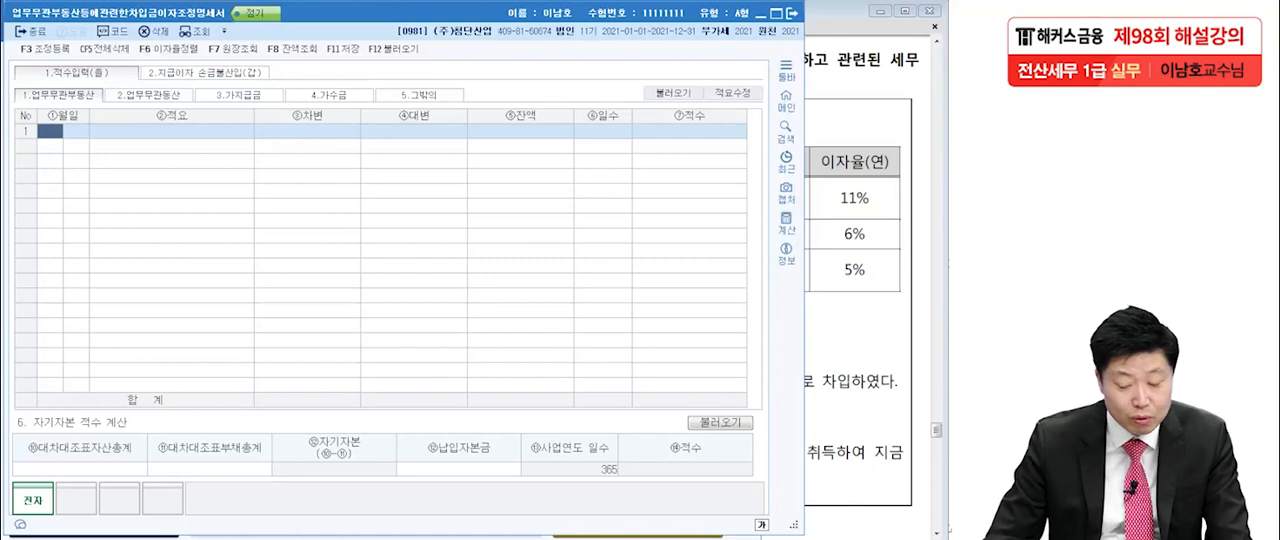
Enter a 업무무관부동산 적수 row dated 1월 1일 with 적요 전기이월 and 차변 150,000,000.
{"action": "left_click", "coordinate": [855, 222]}
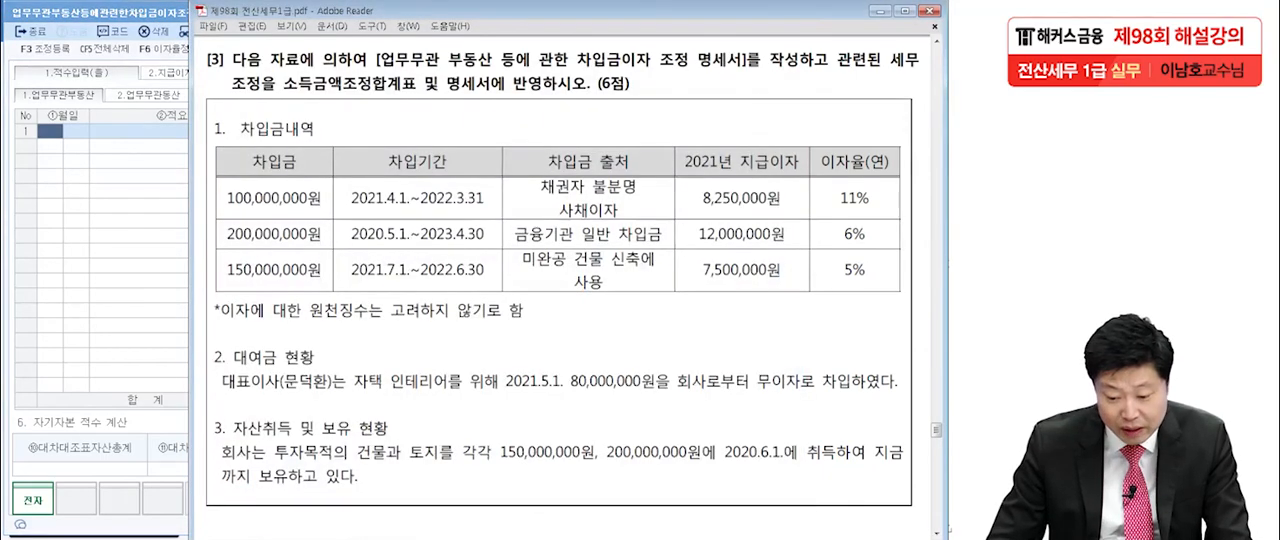
{"action": "key", "text": "alt+Tab"}
{"action": "type", "text": "1"}
{"action": "key", "text": "Return"}
{"action": "type", "text": "1"}
{"action": "key", "text": "Return"}
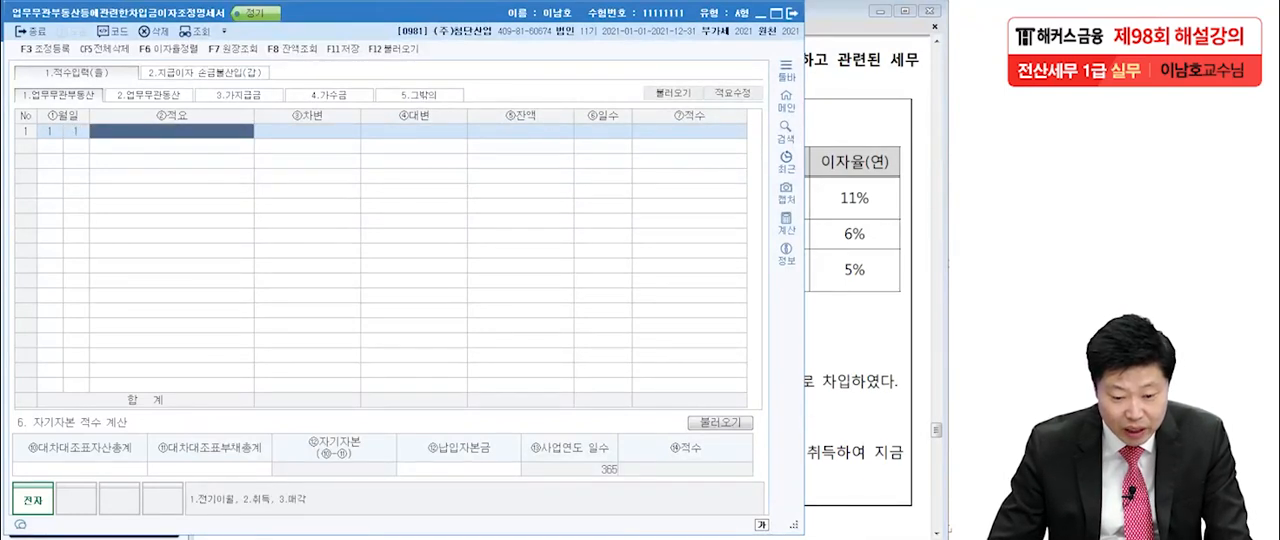
{"action": "type", "text": "1"}
{"action": "key", "text": "Return"}
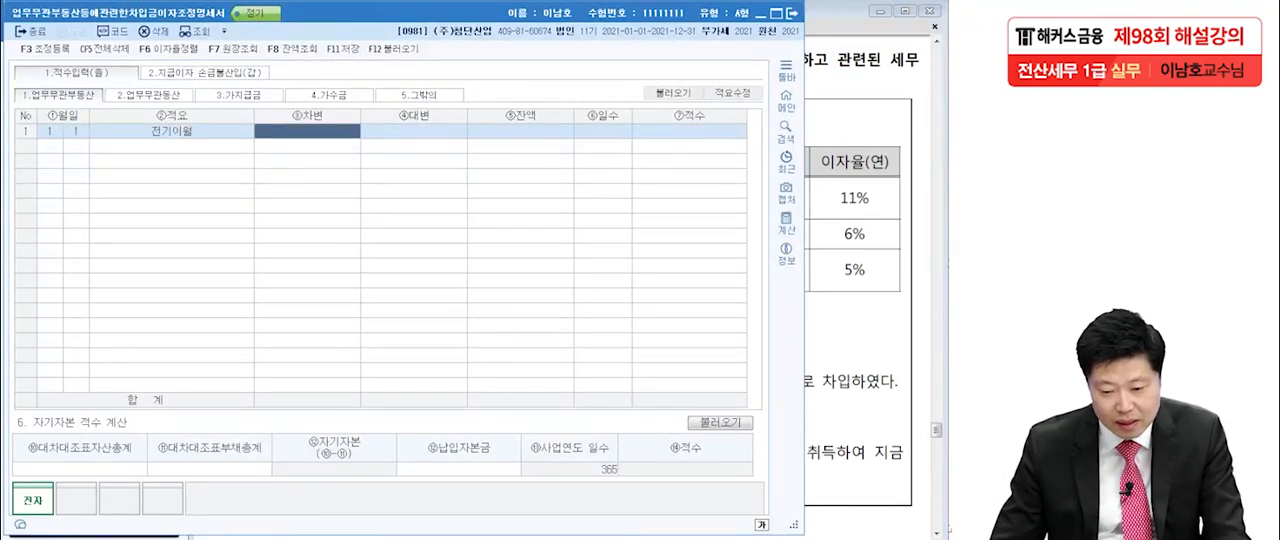
{"action": "key", "text": "alt+Tab"}
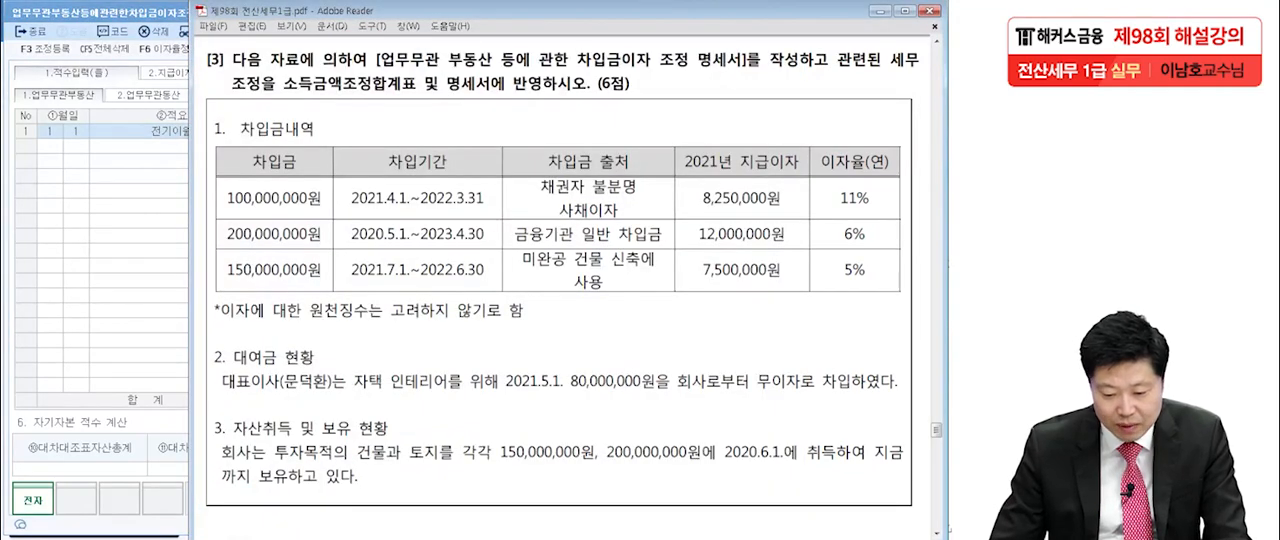
{"action": "key", "text": "alt+Tab"}
{"action": "type", "text": "150,000,000"}
{"action": "key", "text": "Return"}
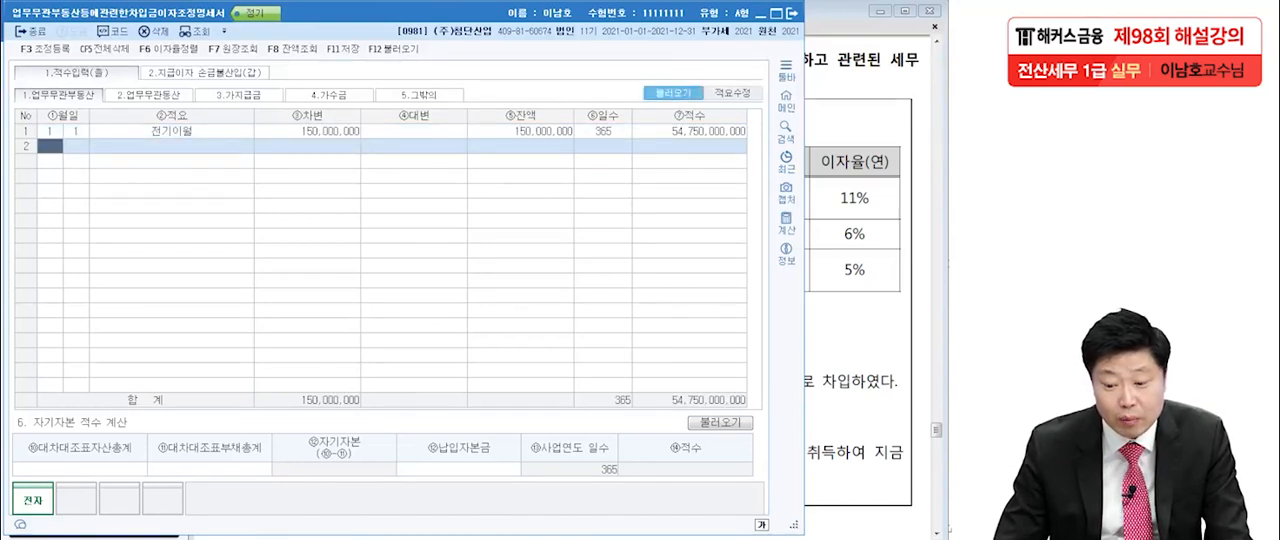
{"action": "left_click", "coordinate": [673, 93]}
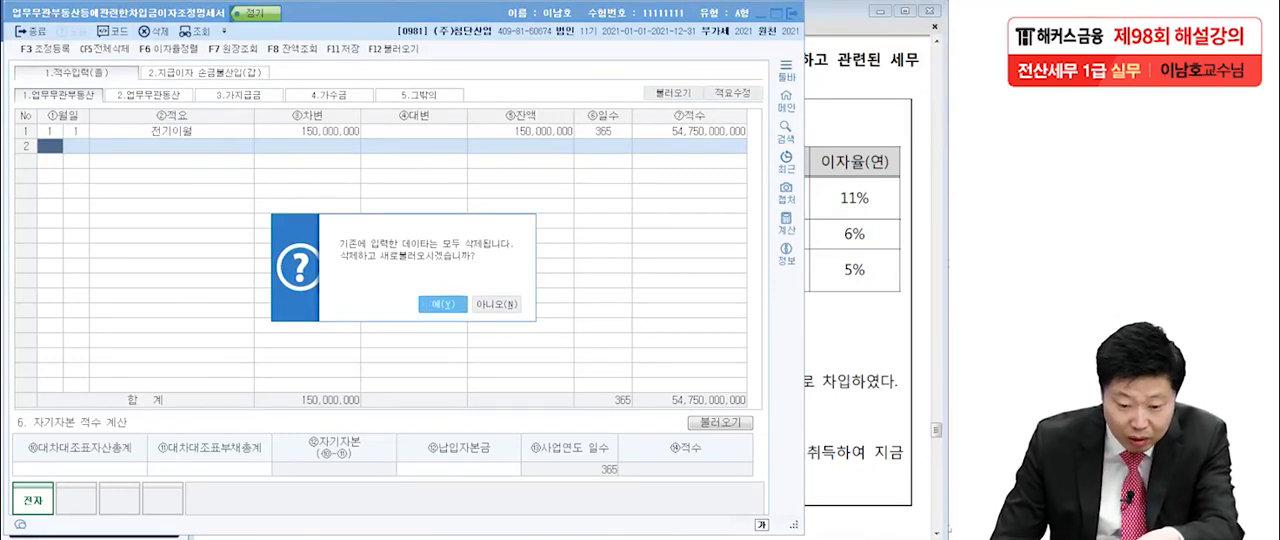
{"action": "key", "text": "Return"}
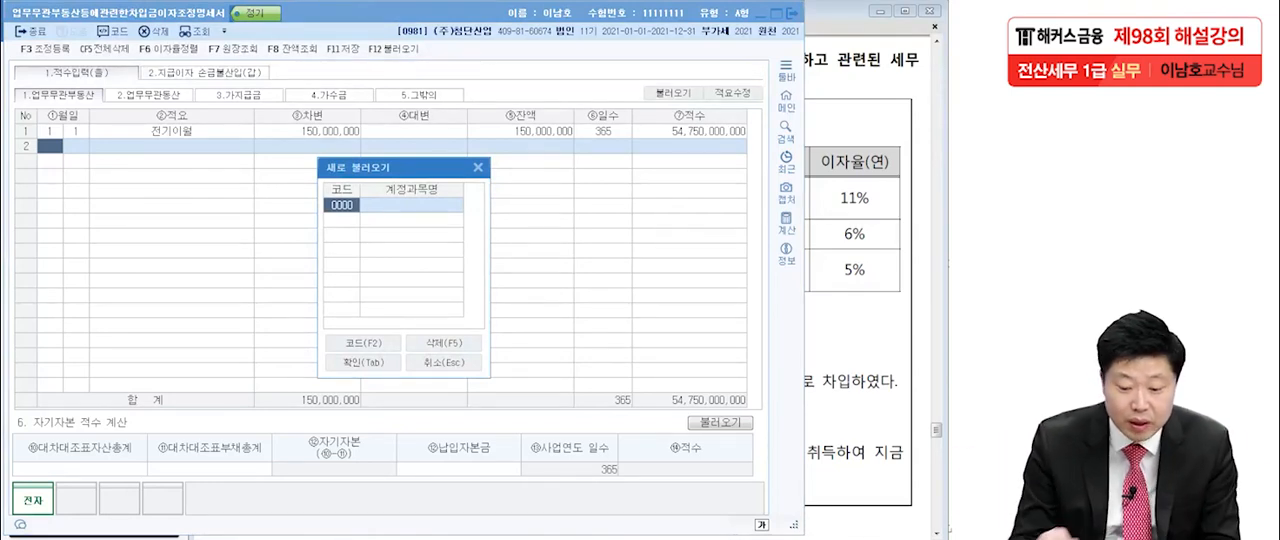
{"action": "left_click", "coordinate": [478, 167]}
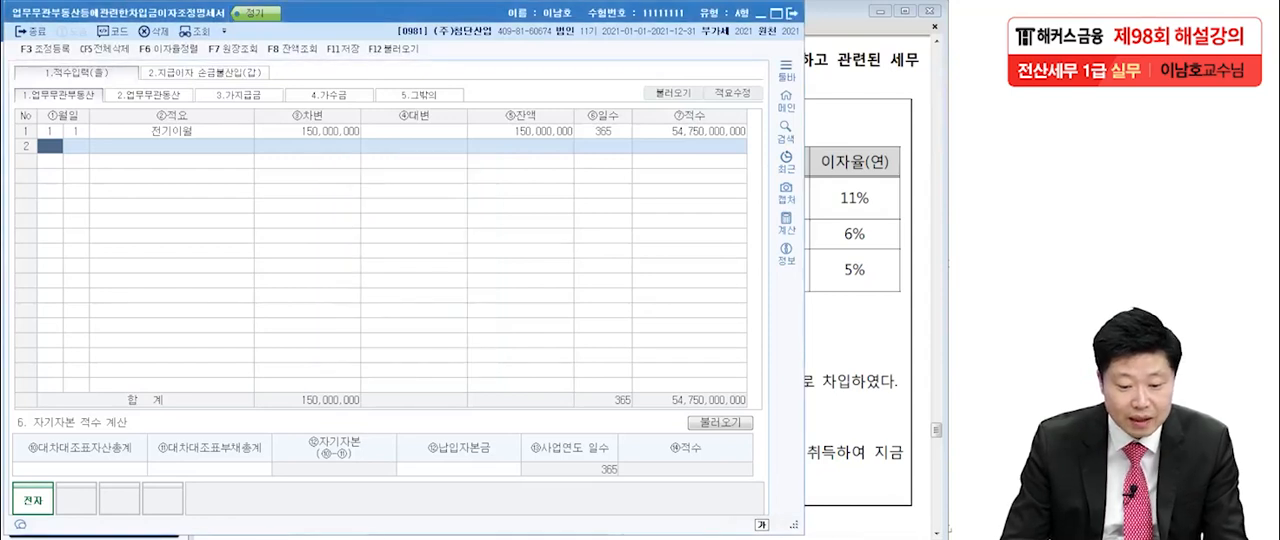
Add a second 업무무관부동산 row dated 1월 1일 with 적요 전기이월 and 차변 200,000,000 for the land.
{"action": "left_click", "coordinate": [172, 131]}
{"action": "left_click", "coordinate": [308, 131]}
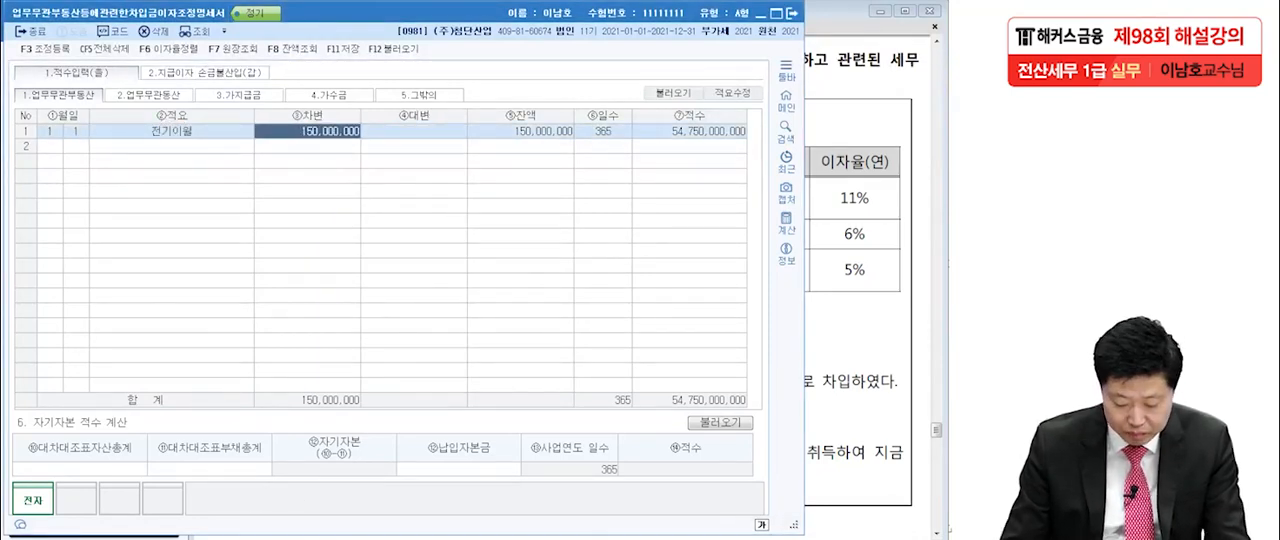
{"action": "left_click", "coordinate": [50, 146]}
{"action": "type", "text": "1"}
{"action": "key", "text": "Return"}
{"action": "type", "text": "1"}
{"action": "key", "text": "Return"}
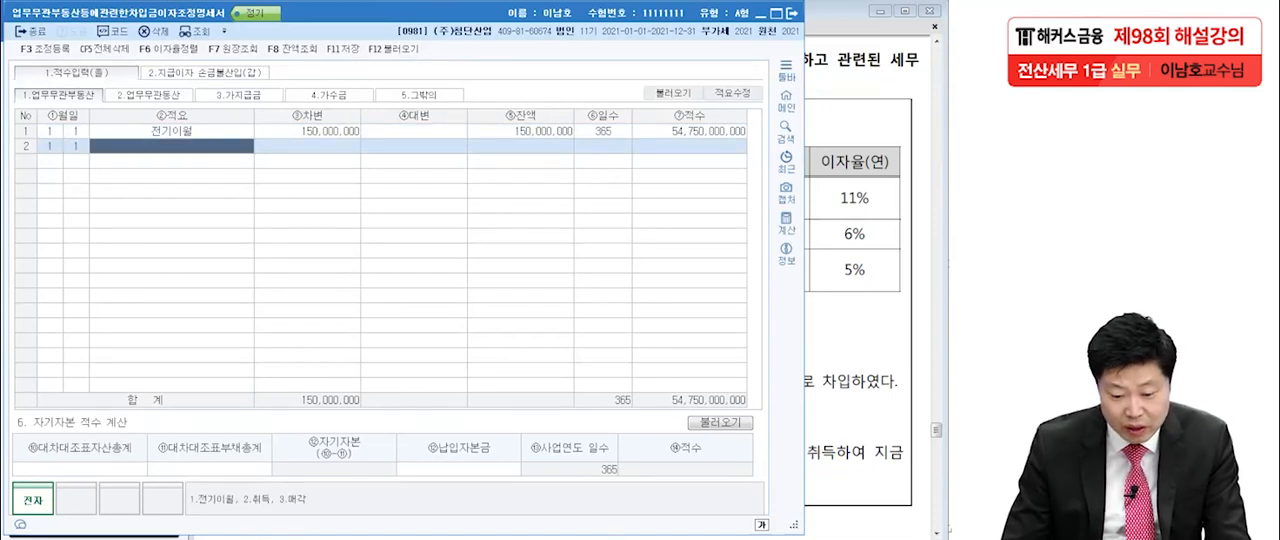
{"action": "type", "text": "1"}
{"action": "key", "text": "Return"}
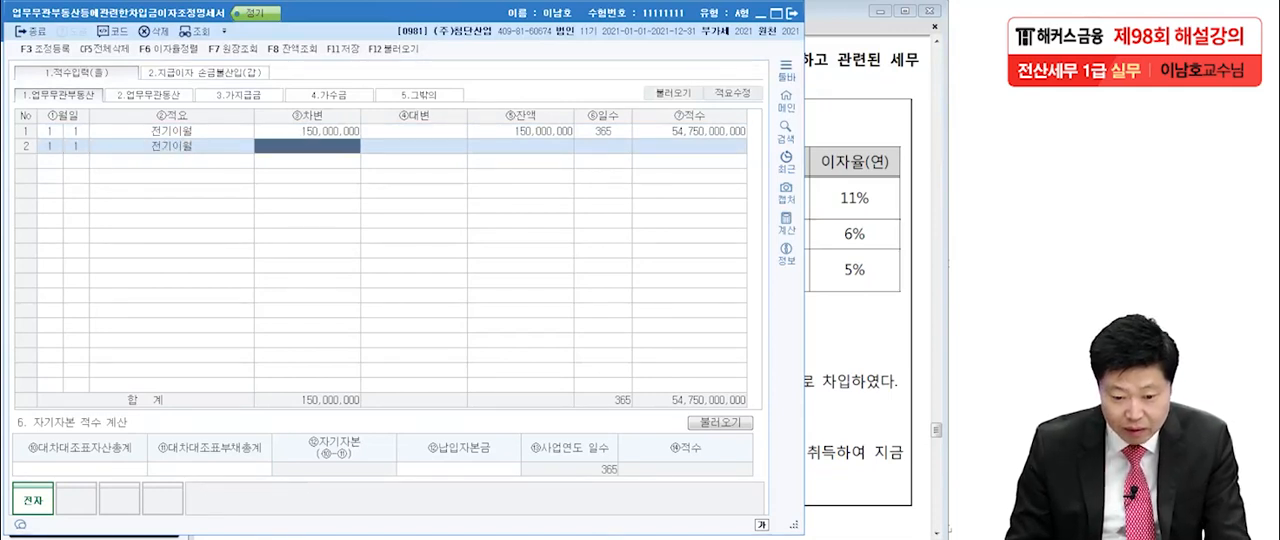
{"action": "key", "text": "alt+Tab"}
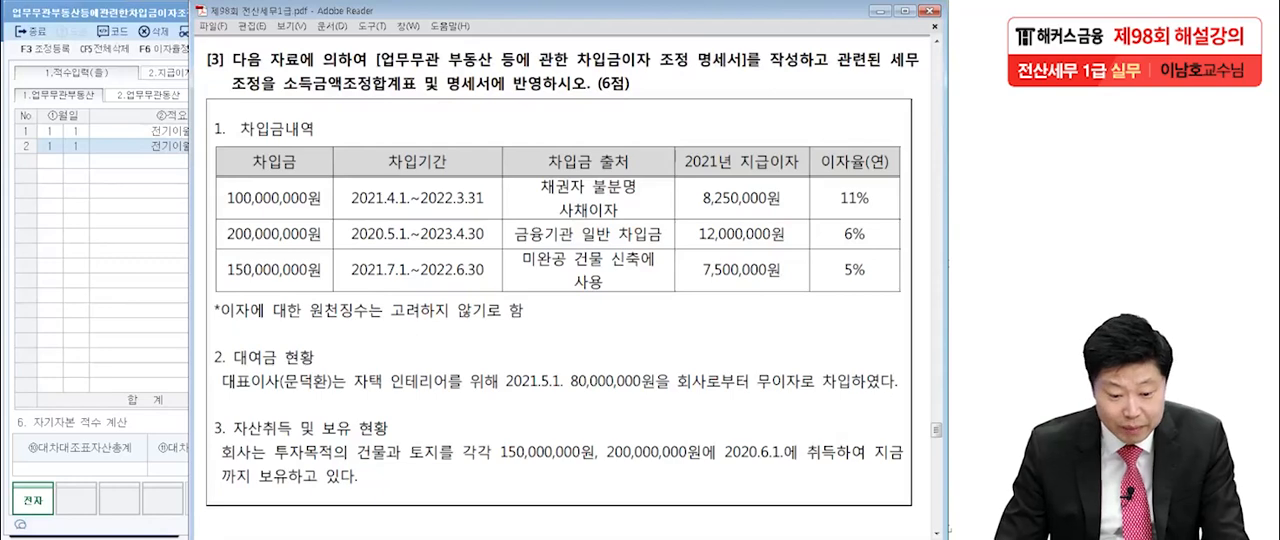
{"action": "key", "text": "alt+Tab"}
{"action": "type", "text": "200,000,000"}
{"action": "key", "text": "Return"}
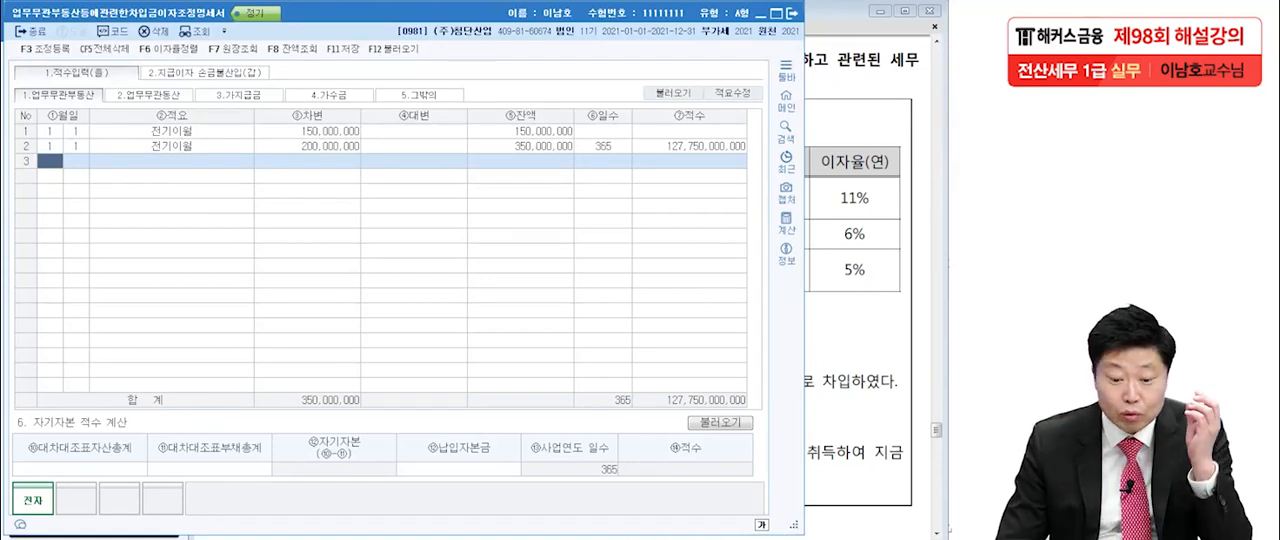
{"action": "left_click", "coordinate": [307, 131]}
{"action": "left_click", "coordinate": [307, 146]}
{"action": "left_click", "coordinate": [307, 131]}
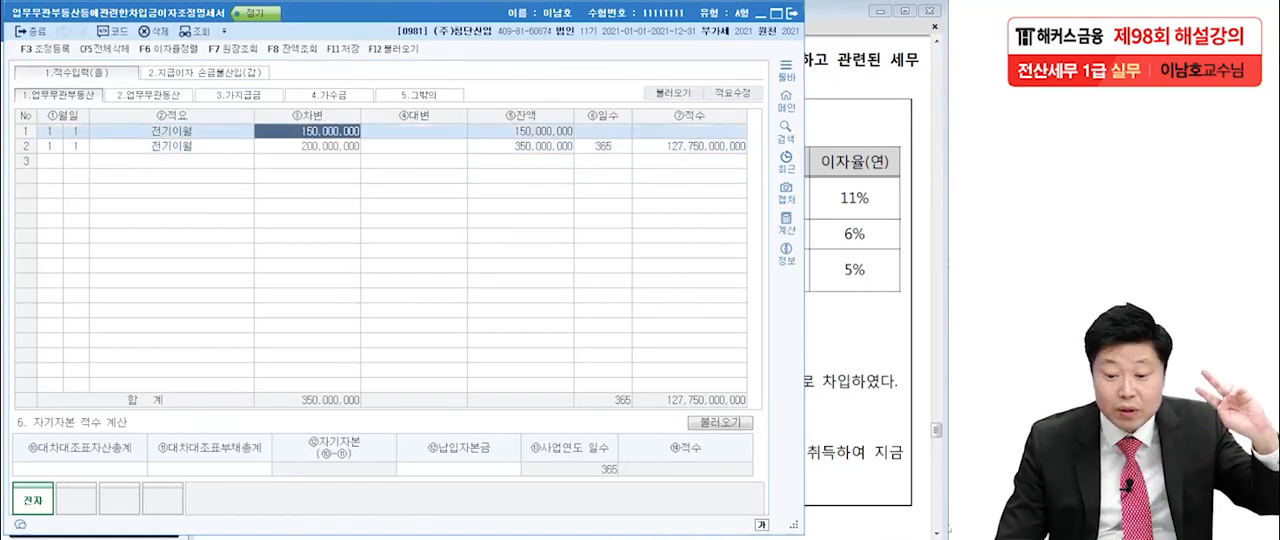
{"action": "left_click", "coordinate": [307, 146]}
{"action": "left_click", "coordinate": [307, 131]}
{"action": "left_click", "coordinate": [307, 146]}
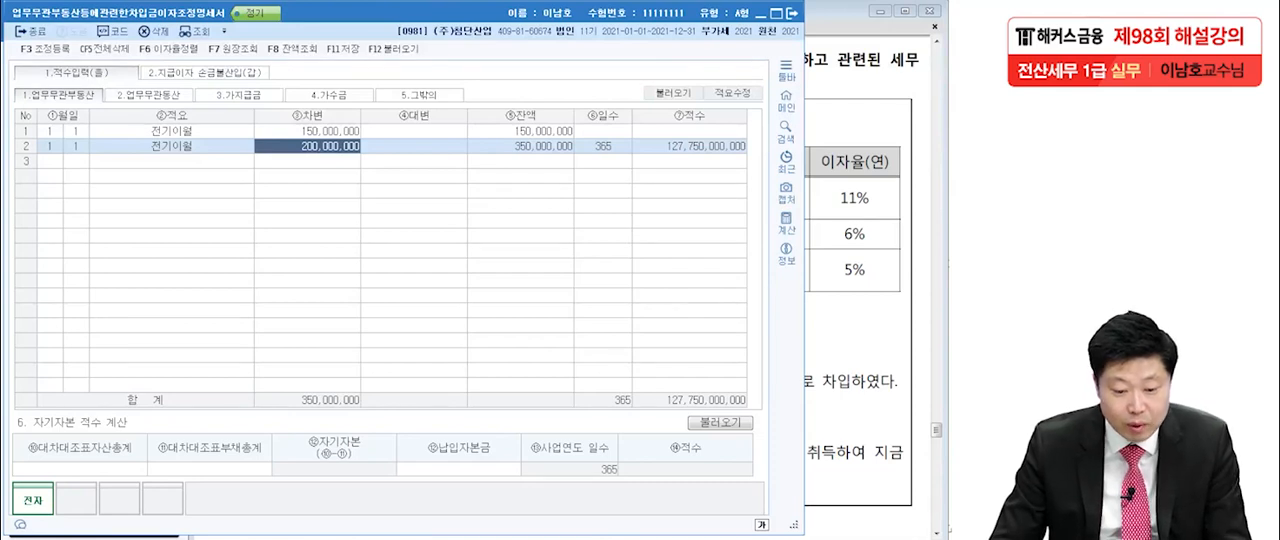
Enter a 가지급금 적수 row dated 5월 1일 with 적요 지급 and 차변 80,000,000 for the representative's loan.
{"action": "left_click", "coordinate": [149, 95]}
{"action": "left_click", "coordinate": [239, 95]}
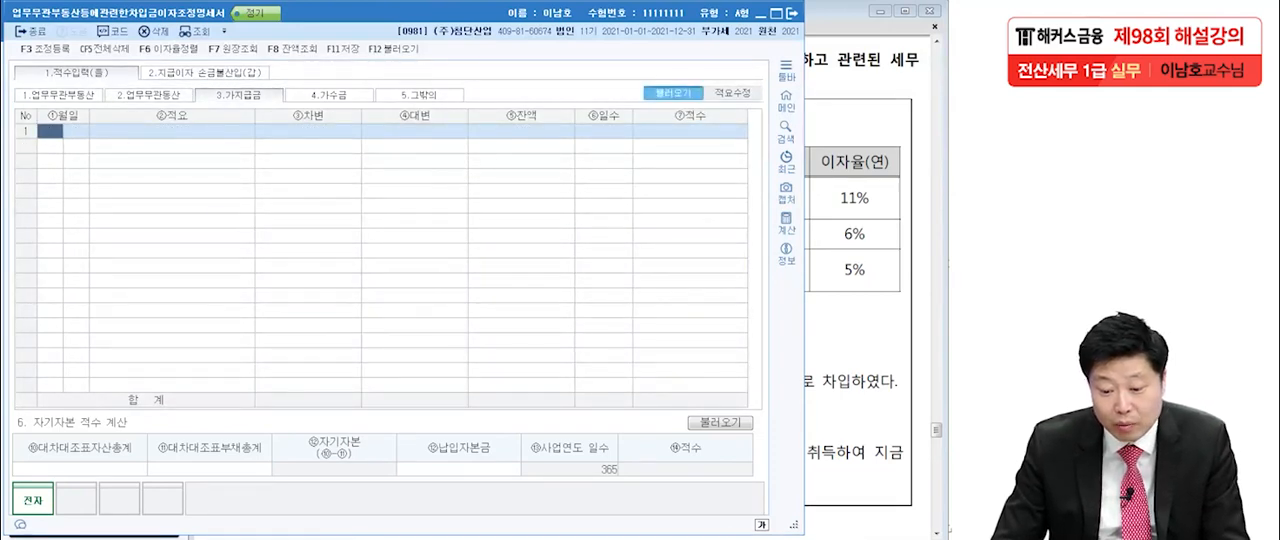
{"action": "left_click", "coordinate": [673, 93]}
{"action": "key", "text": "Return"}
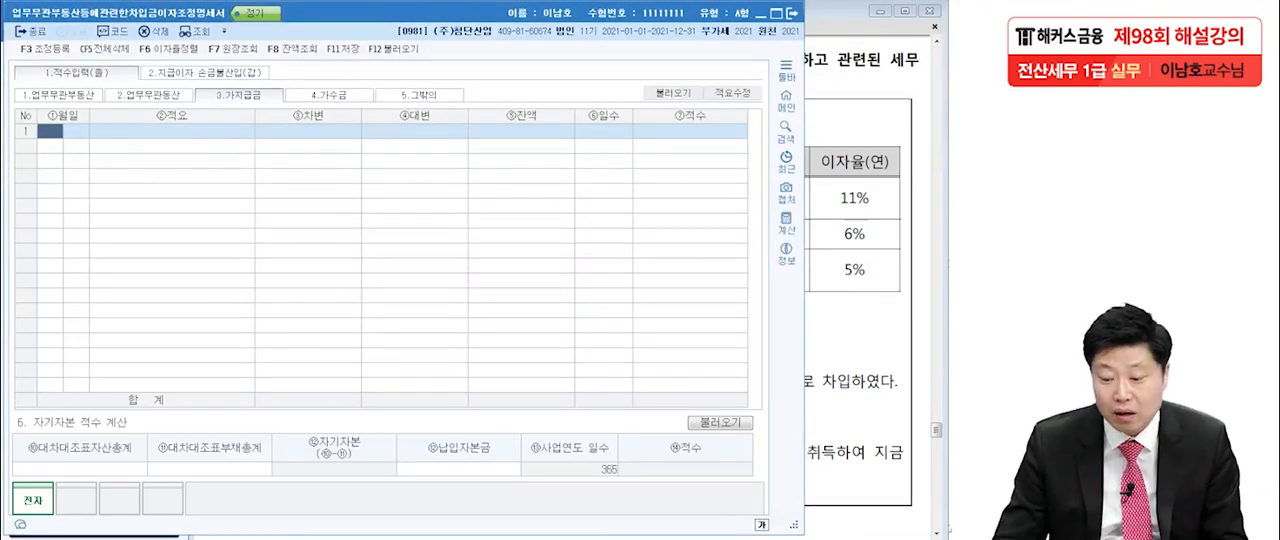
{"action": "key", "text": "alt+Tab"}
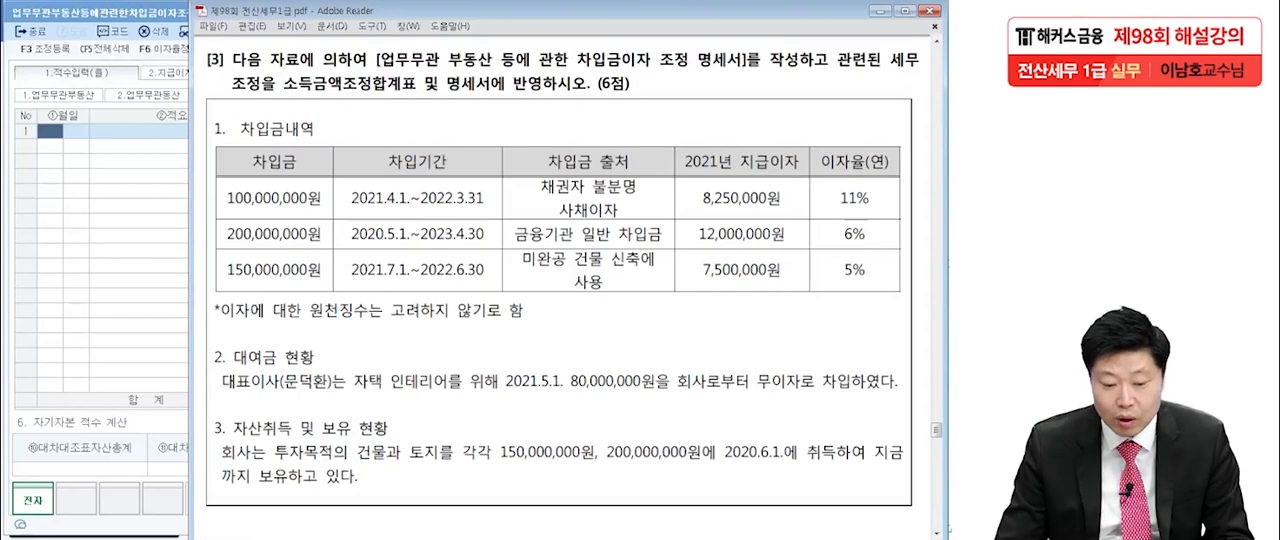
{"action": "key", "text": "alt+Tab"}
{"action": "type", "text": "5"}
{"action": "key", "text": "Return"}
{"action": "type", "text": "1"}
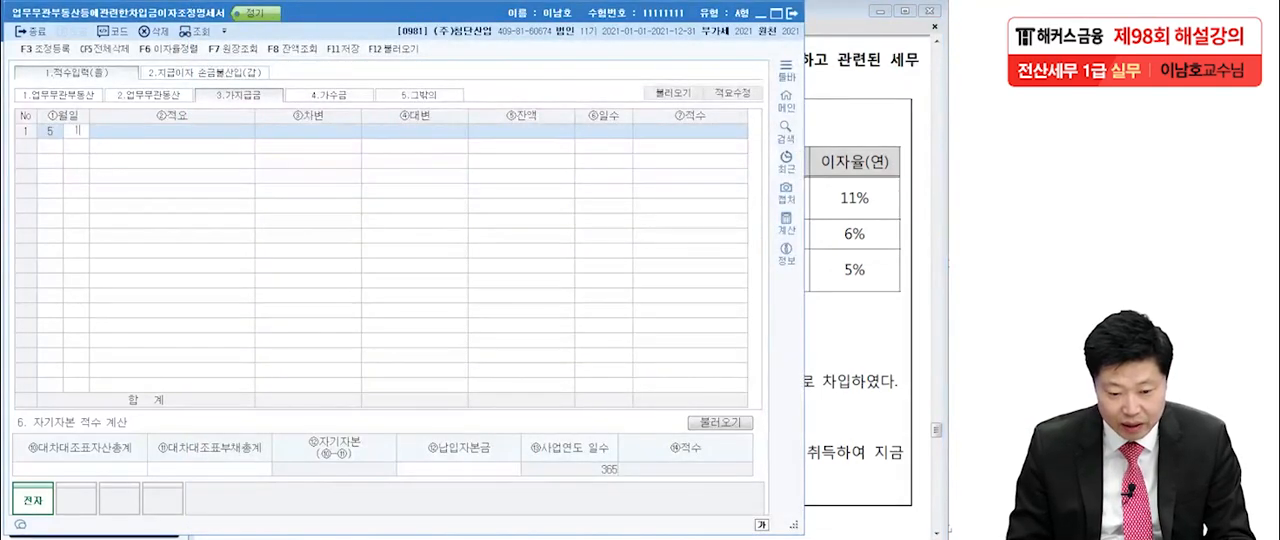
{"action": "key", "text": "Return"}
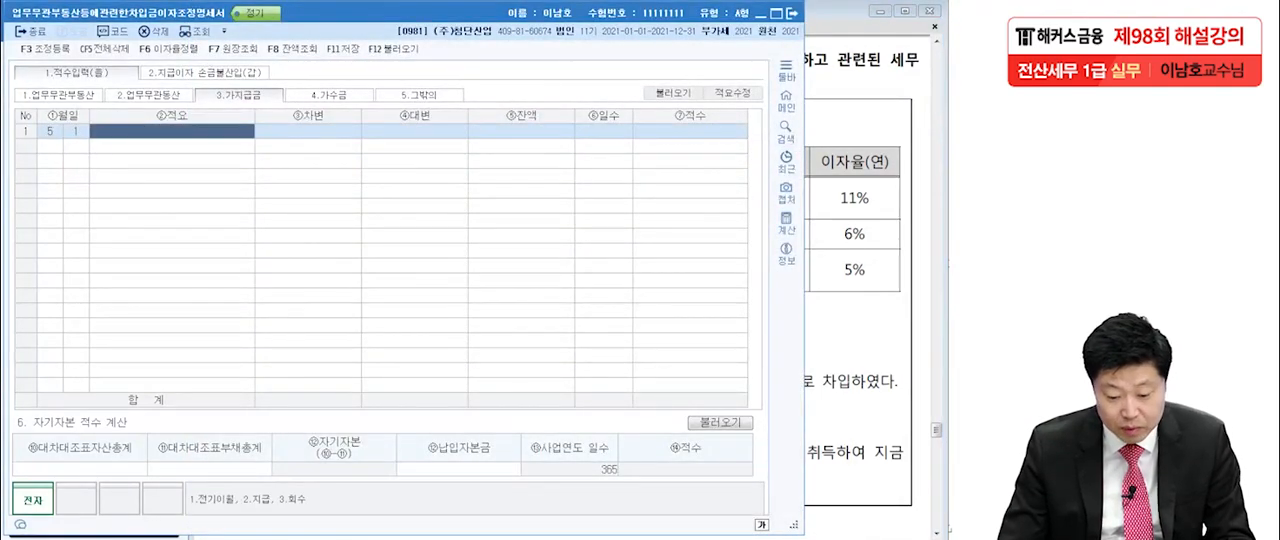
{"action": "type", "text": "2"}
{"action": "key", "text": "Return"}
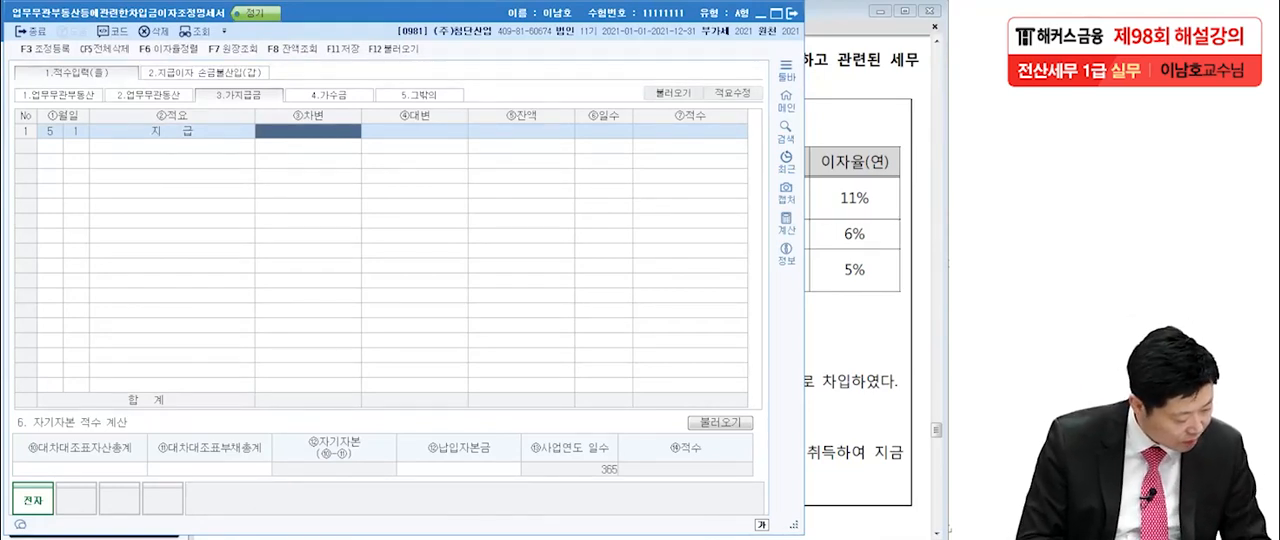
{"action": "type", "text": "80"}
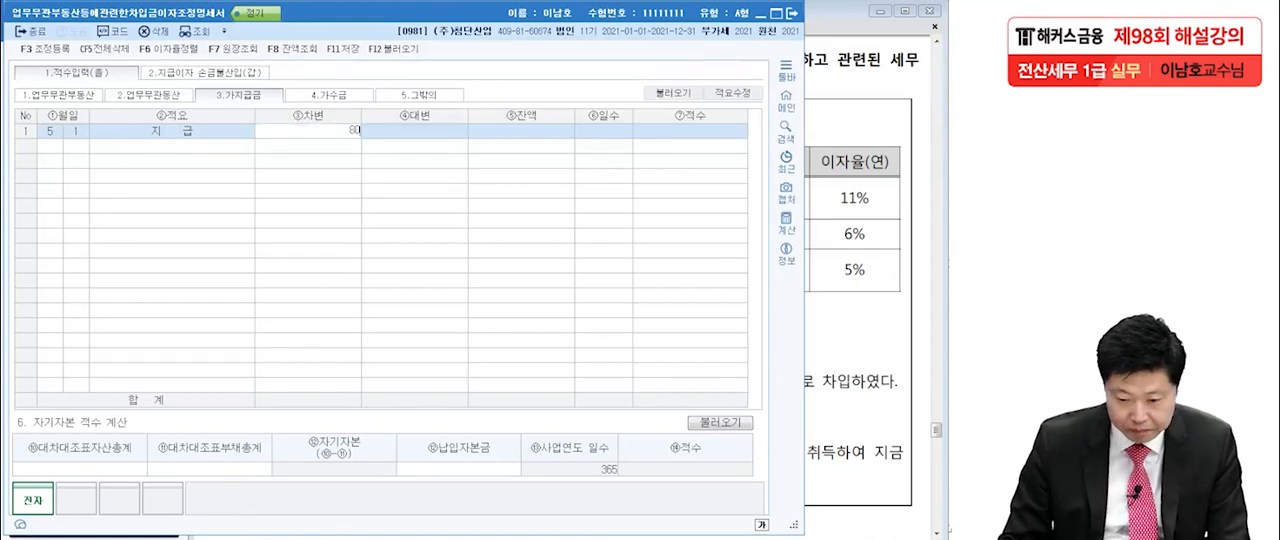
{"action": "type", "text": ",000,000"}
{"action": "key", "text": "Return"}
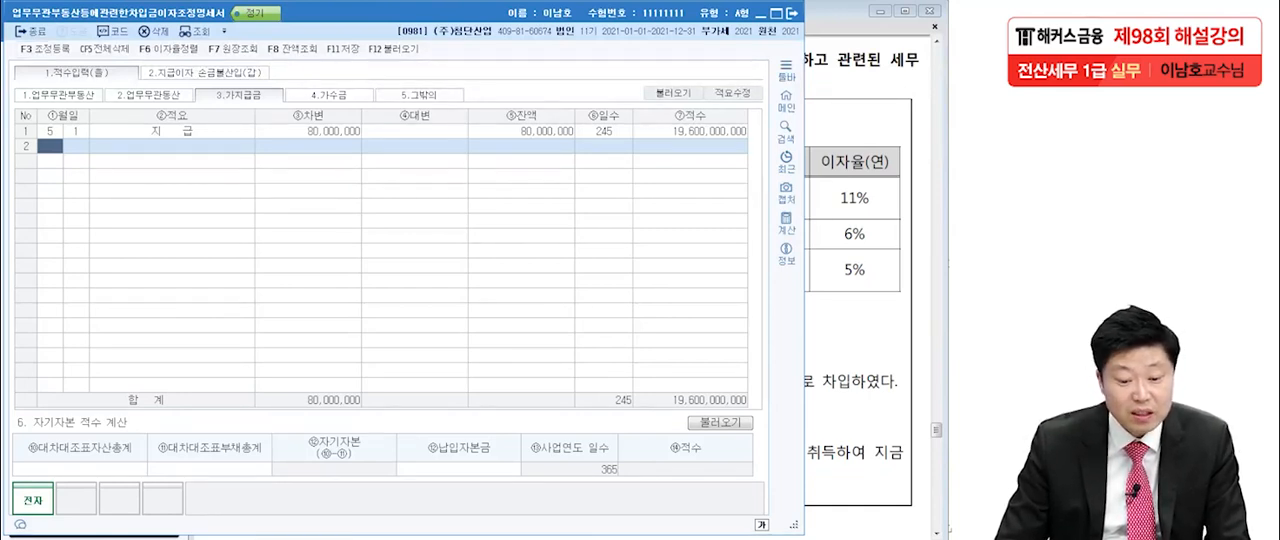
In 지급이자 손금불산입(갑), enter the first loan with 이자율 11% and 지급이자 8,250,000, and check it against the exam's loan table.
{"action": "left_click", "coordinate": [250, 72]}
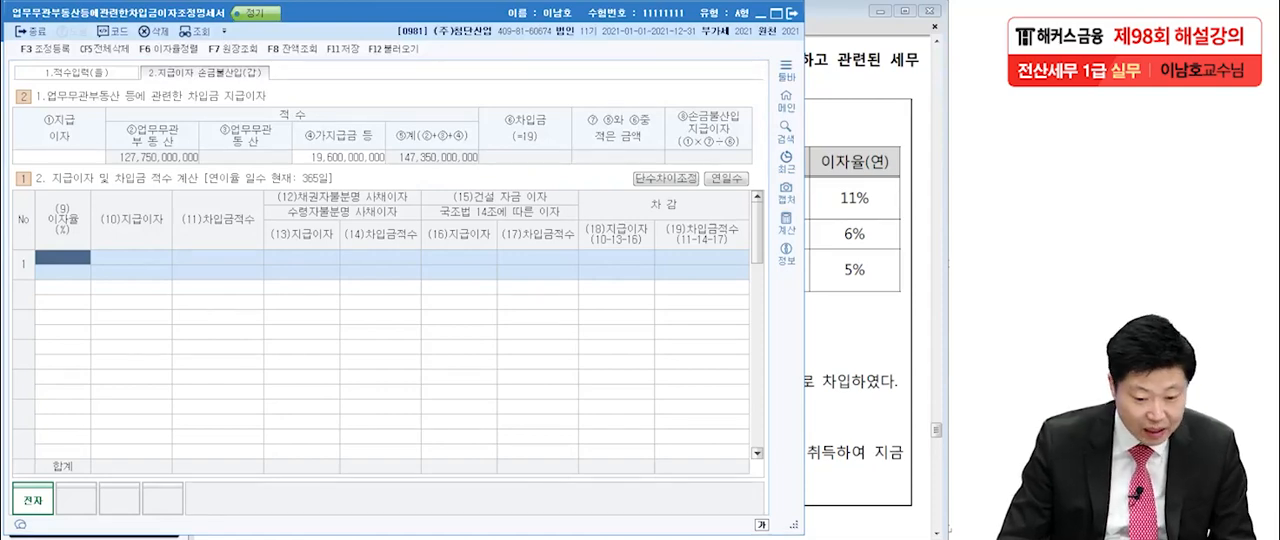
{"action": "key", "text": "alt+Tab"}
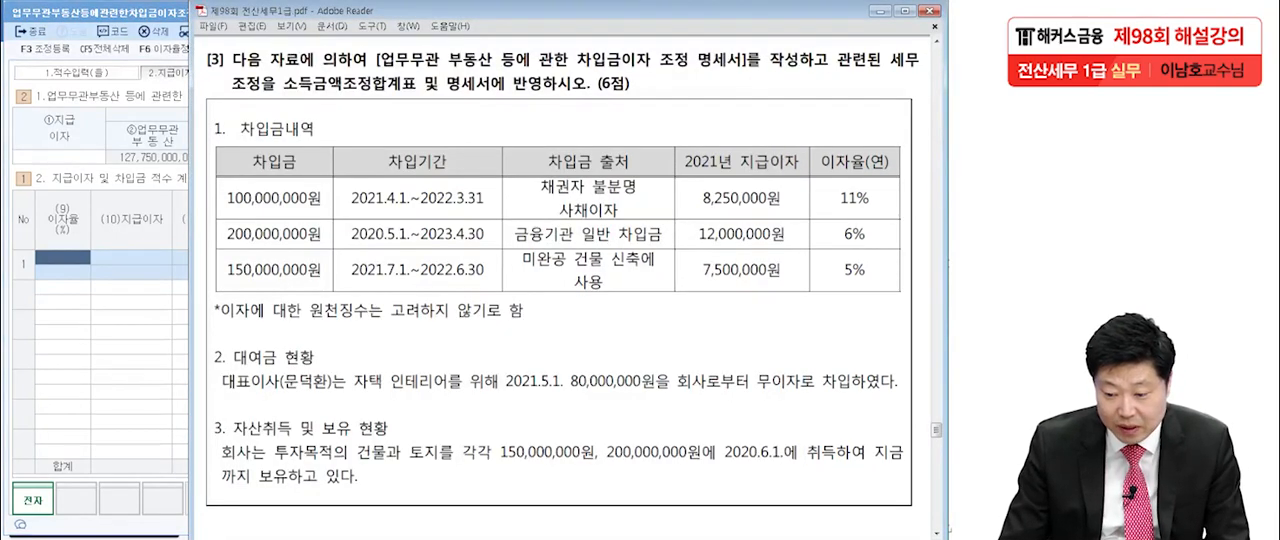
{"action": "key", "text": "alt+Tab"}
{"action": "type", "text": "11"}
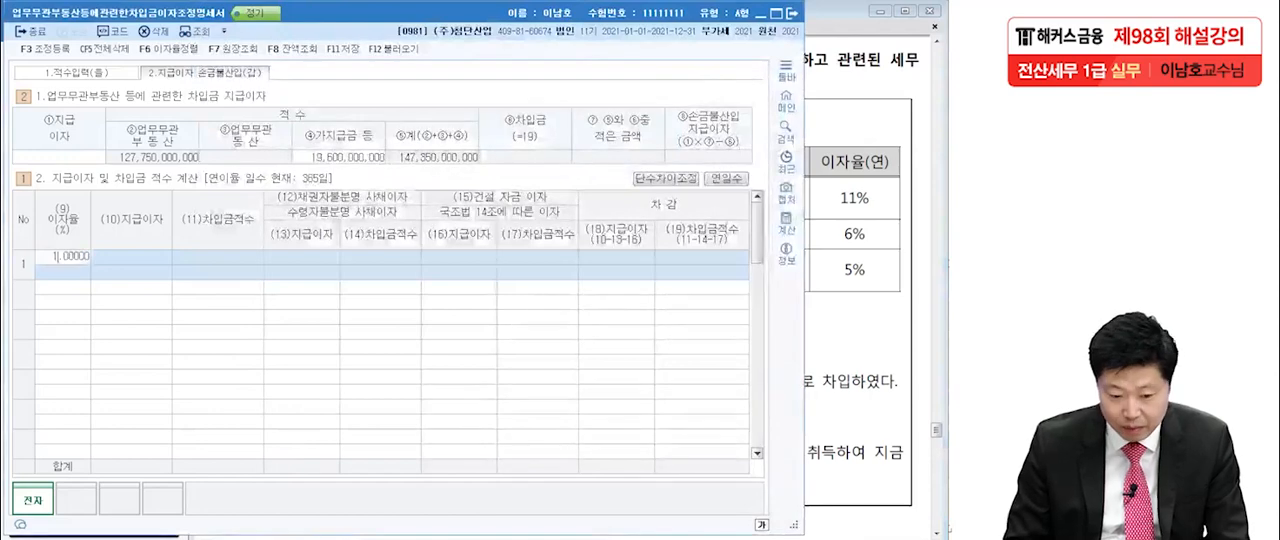
{"action": "key", "text": "Return"}
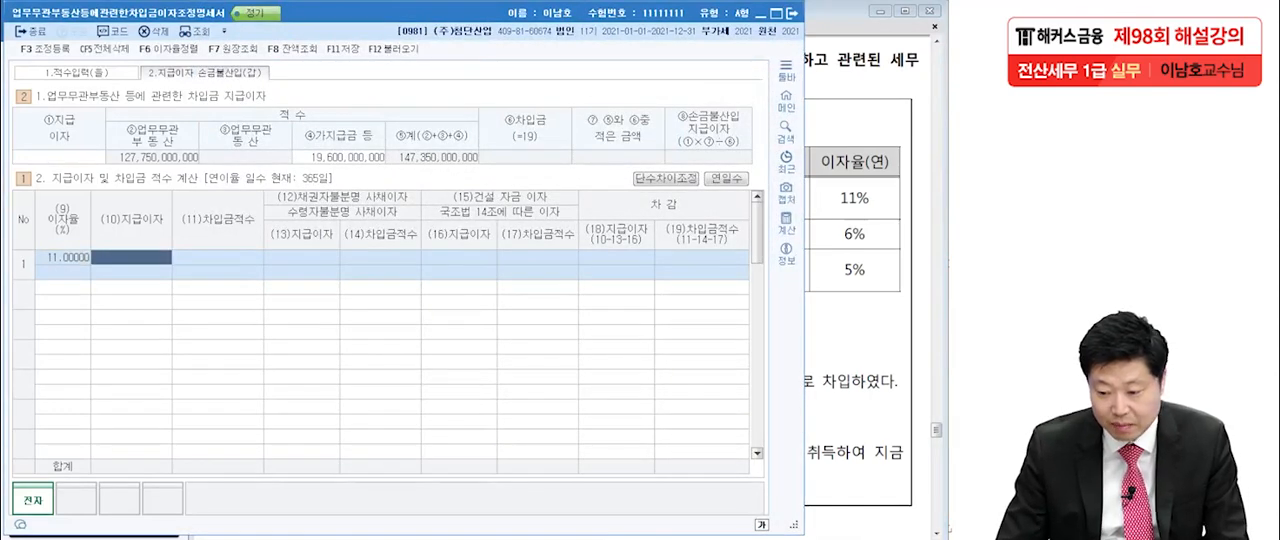
{"action": "key", "text": "alt+Tab"}
{"action": "key", "text": "alt+Tab"}
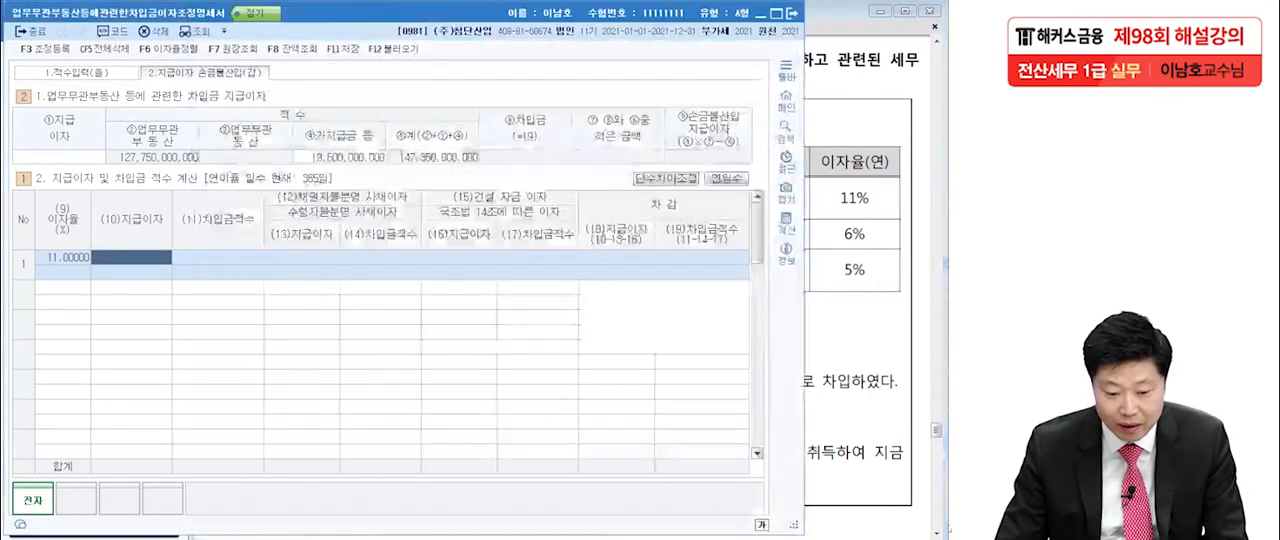
{"action": "type", "text": "8250000"}
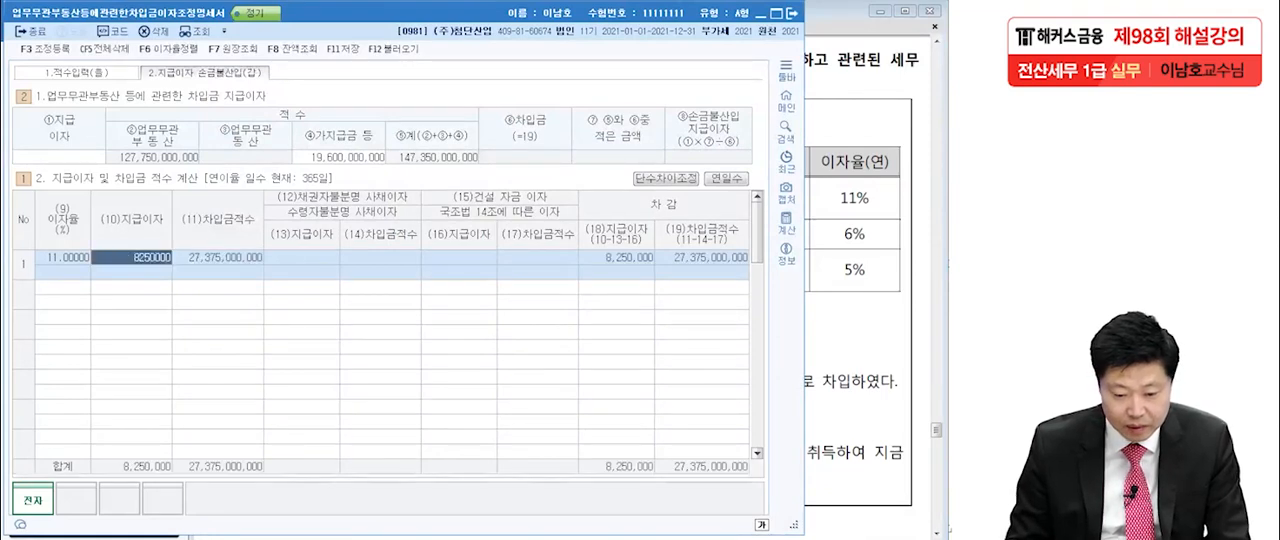
{"action": "key", "text": "Return"}
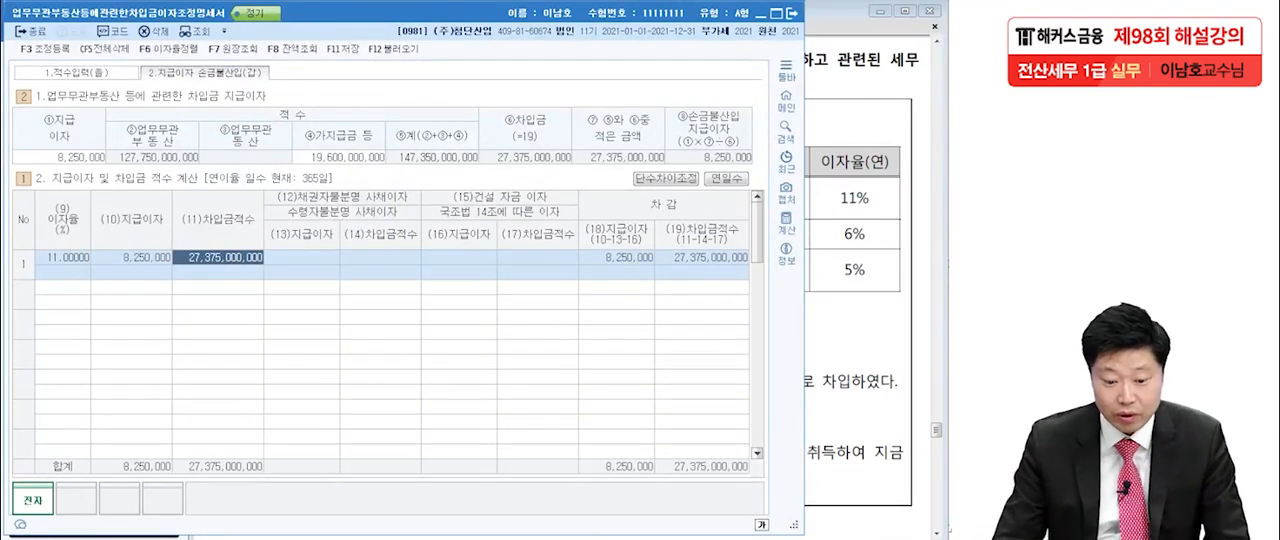
{"action": "key", "text": "Return"}
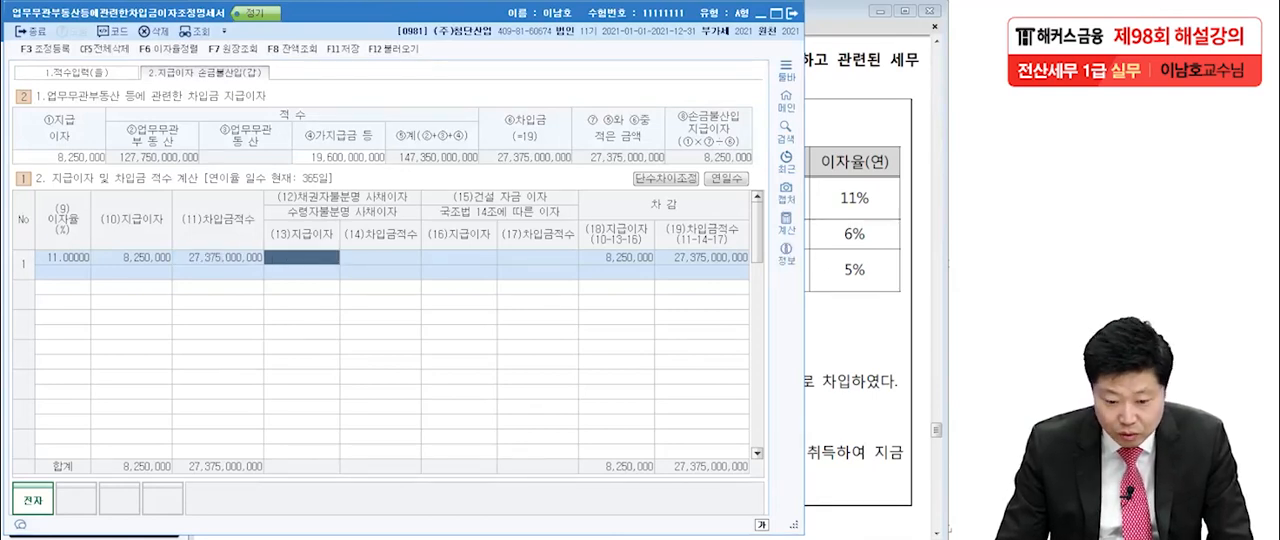
{"action": "left_click", "coordinate": [132, 258]}
{"action": "key", "text": "alt+Tab"}
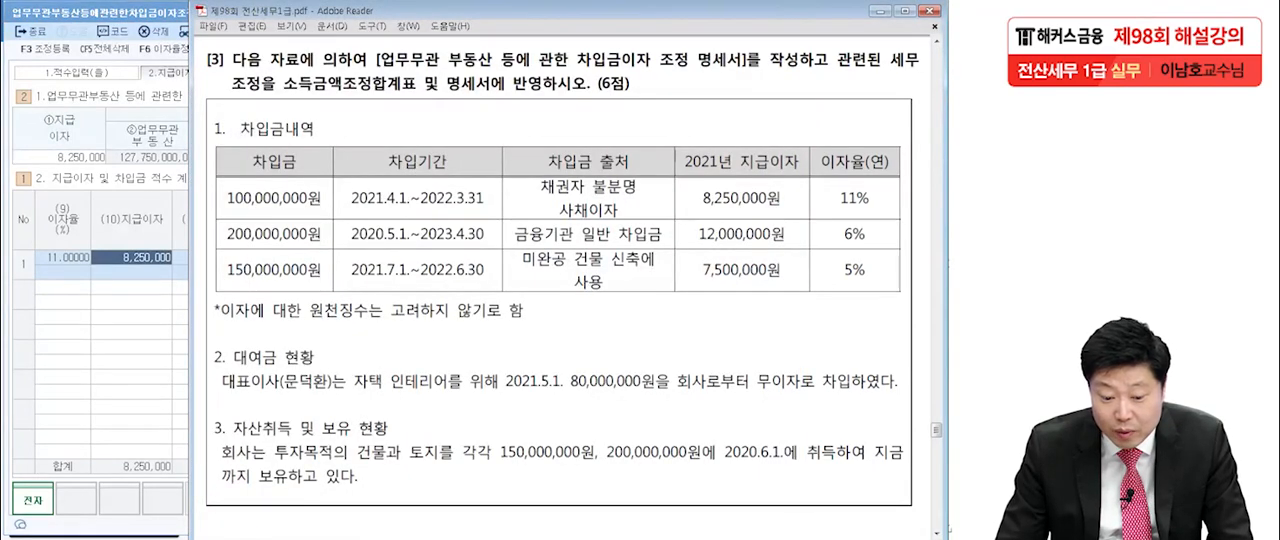
Enter 8,250,000 as the 채권자불분명 사채이자 지급이자 for the first (11%) loan.
{"action": "key", "text": "alt+Tab"}
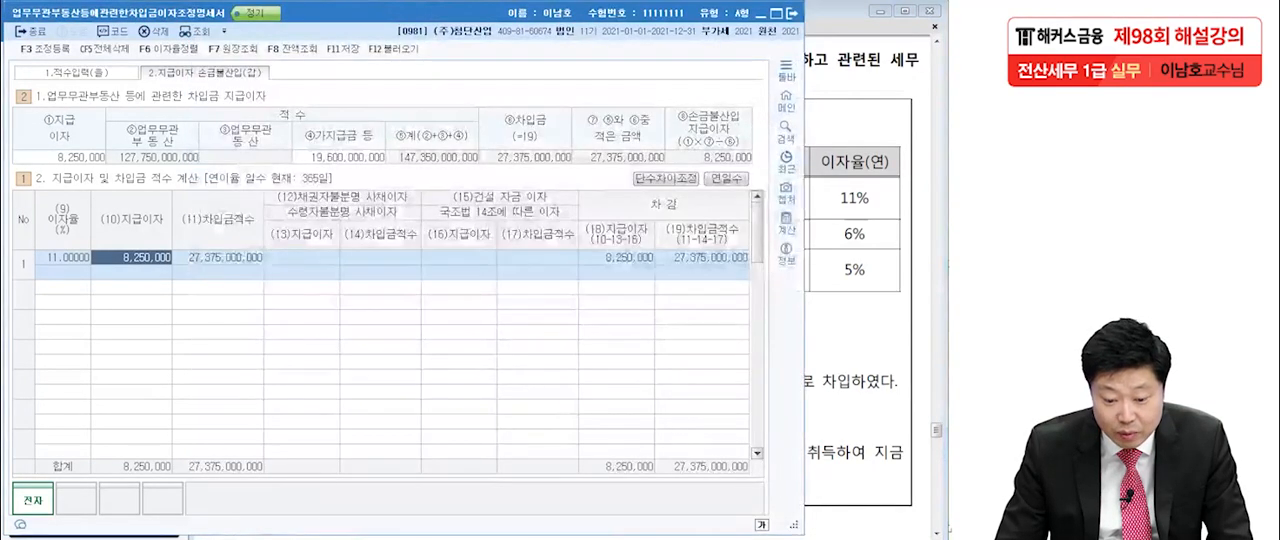
{"action": "left_click", "coordinate": [302, 258]}
{"action": "type", "text": "8250000"}
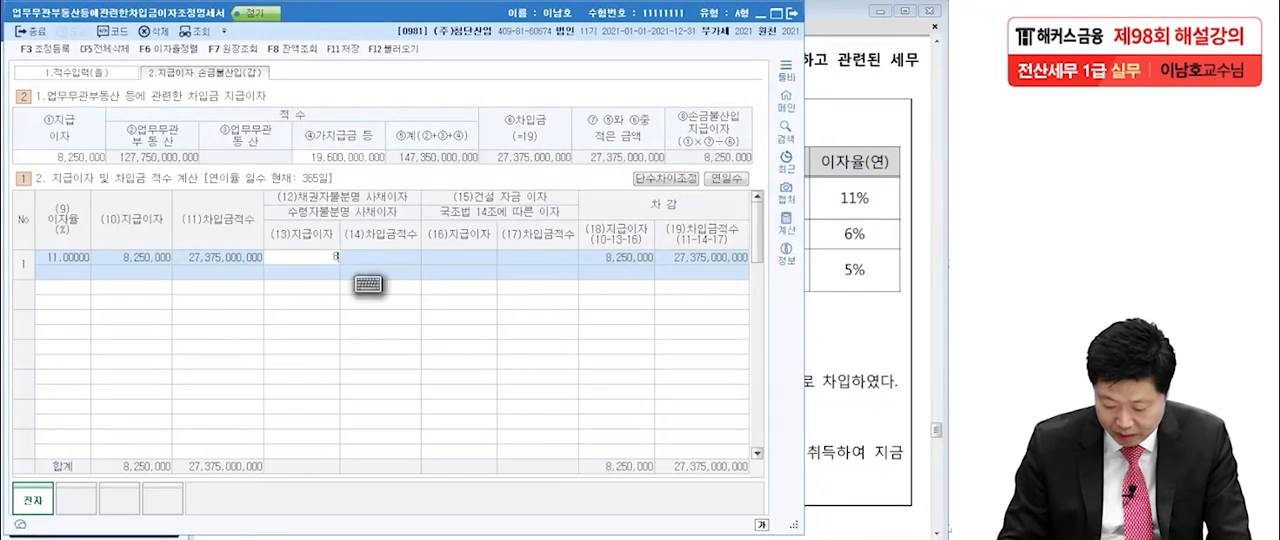
{"action": "key", "text": "Return"}
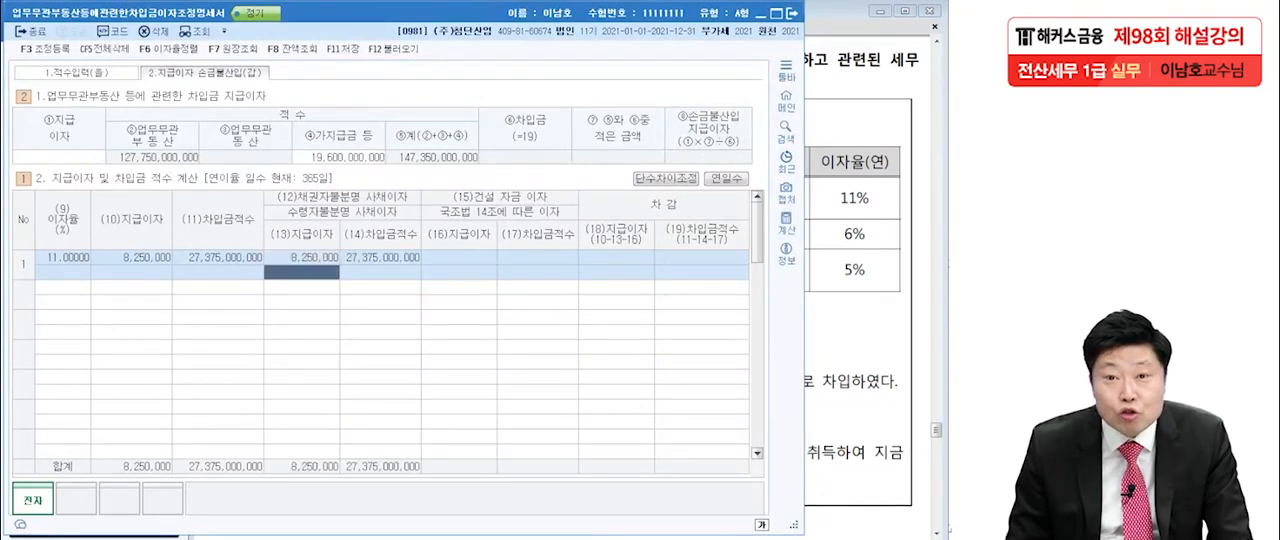
Add the second loan with 이자율 6% and 지급이자 12,000,000, consulting the exam's loan table.
{"action": "key", "text": "Return"}
{"action": "key", "text": "Return"}
{"action": "key", "text": "Return"}
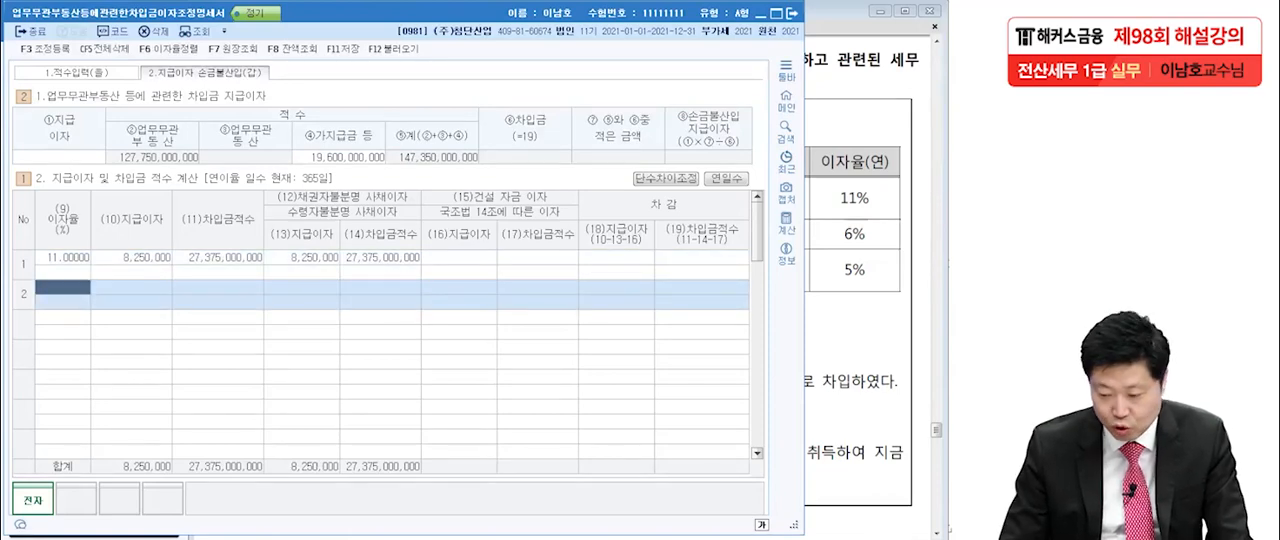
{"action": "type", "text": "6"}
{"action": "key", "text": "Return"}
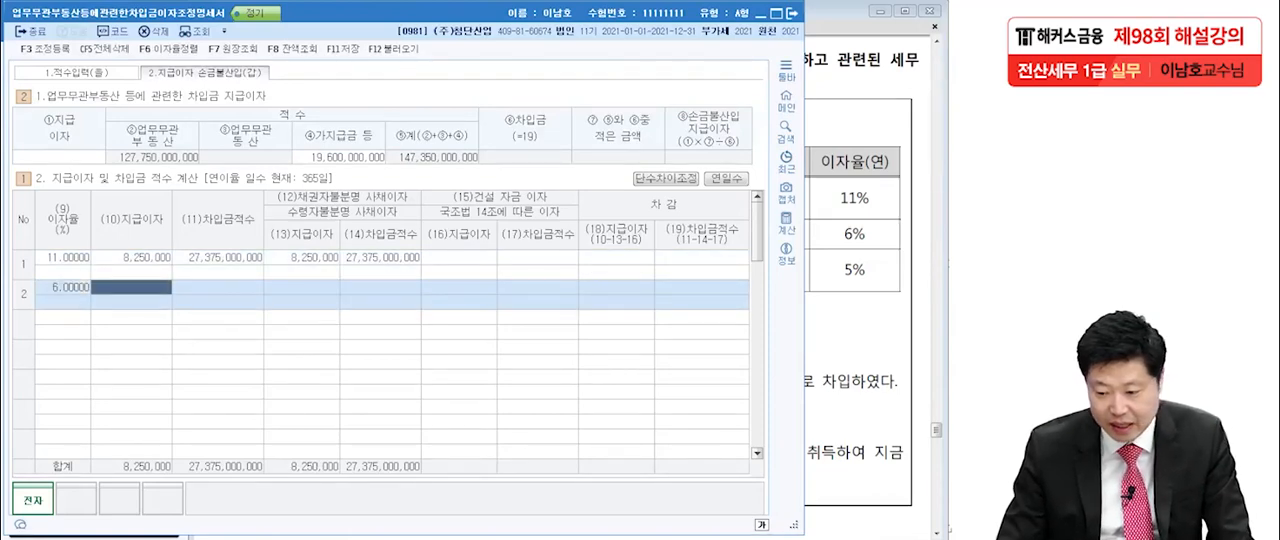
{"action": "key", "text": "alt+Tab"}
{"action": "key", "text": "alt+Tab"}
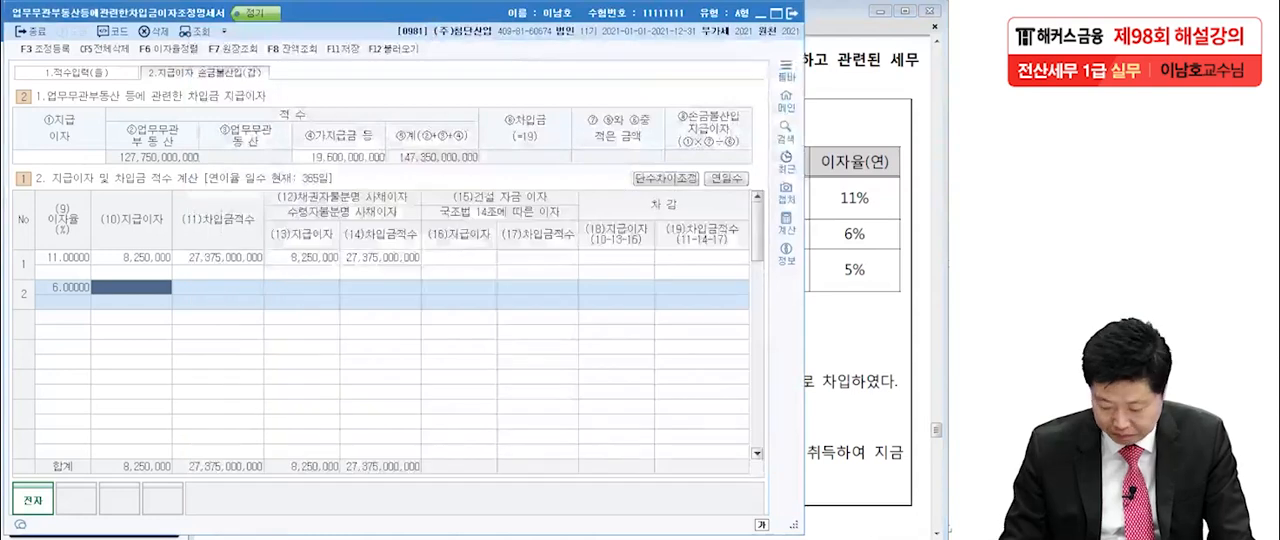
{"action": "type", "text": "12000000"}
{"action": "key", "text": "Return"}
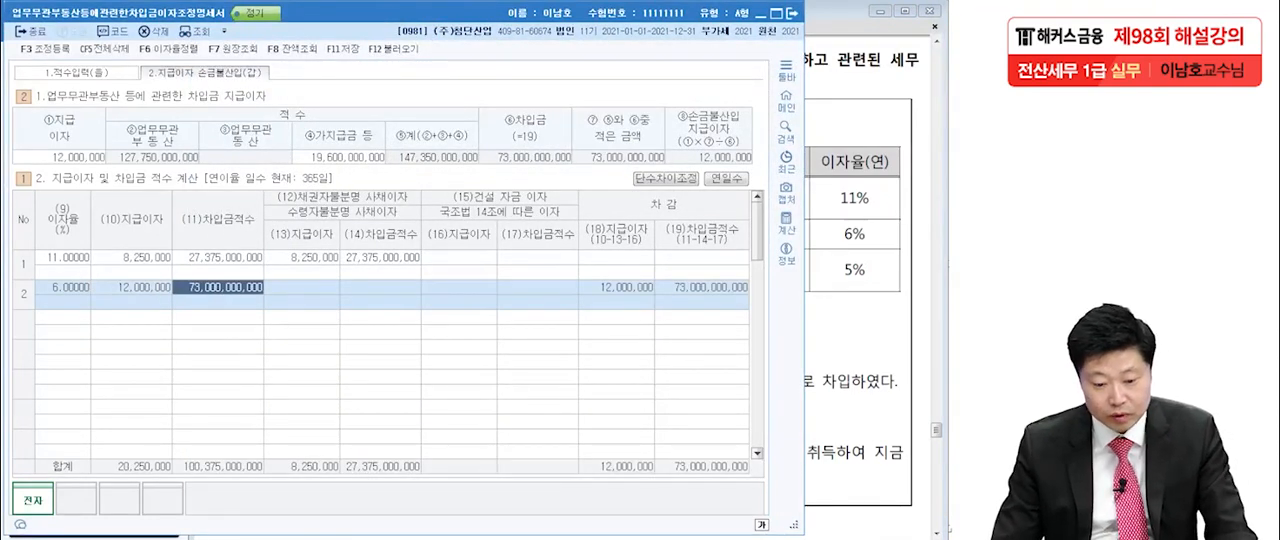
Leave the 6% loan's exclusion columns blank and add the third loan from the exam with 이자율 5% and 지급이자 7,500,000.
{"action": "key", "text": "alt+Tab"}
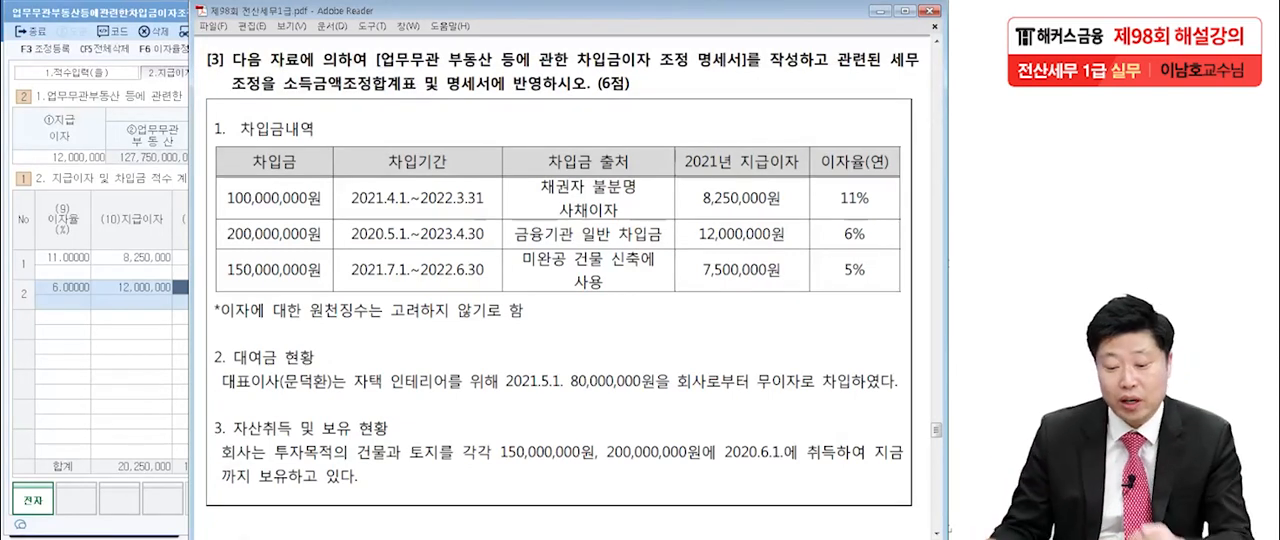
{"action": "key", "text": "alt+Tab"}
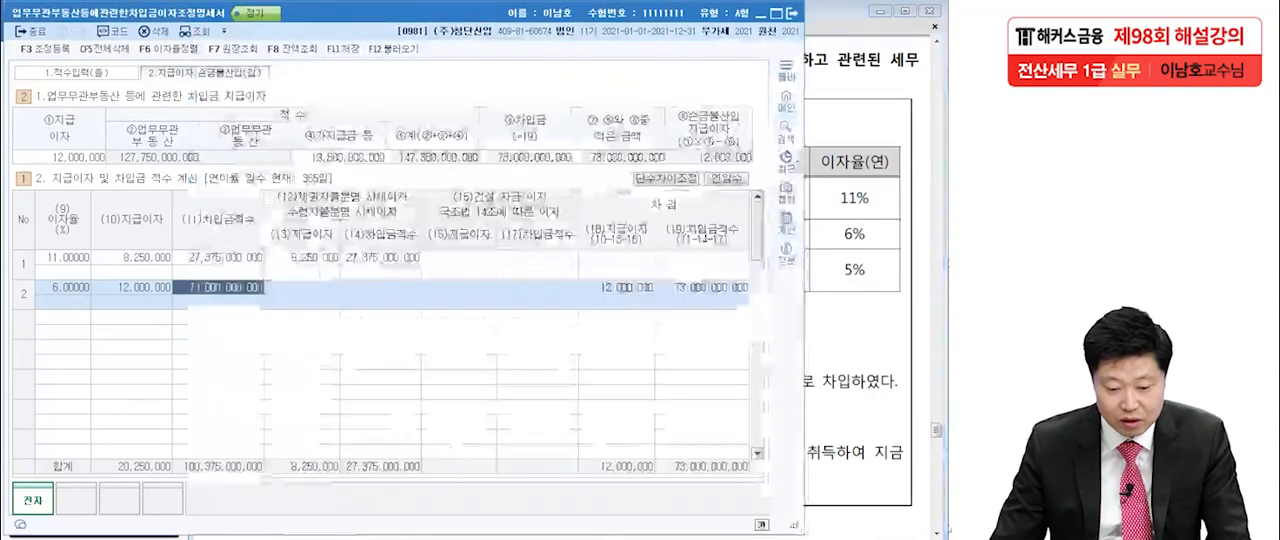
{"action": "key", "text": "Return"}
{"action": "key", "text": "Return"}
{"action": "key", "text": "Return"}
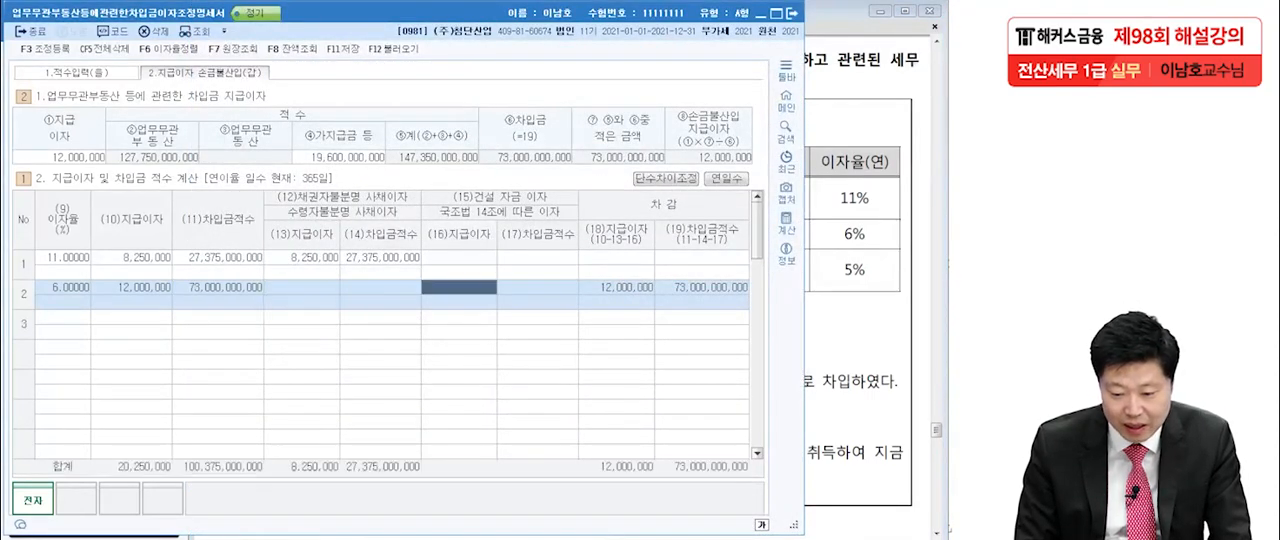
{"action": "key", "text": "Return"}
{"action": "key", "text": "Return"}
{"action": "type", "text": "5"}
{"action": "key", "text": "Return"}
{"action": "key", "text": "alt+Tab"}
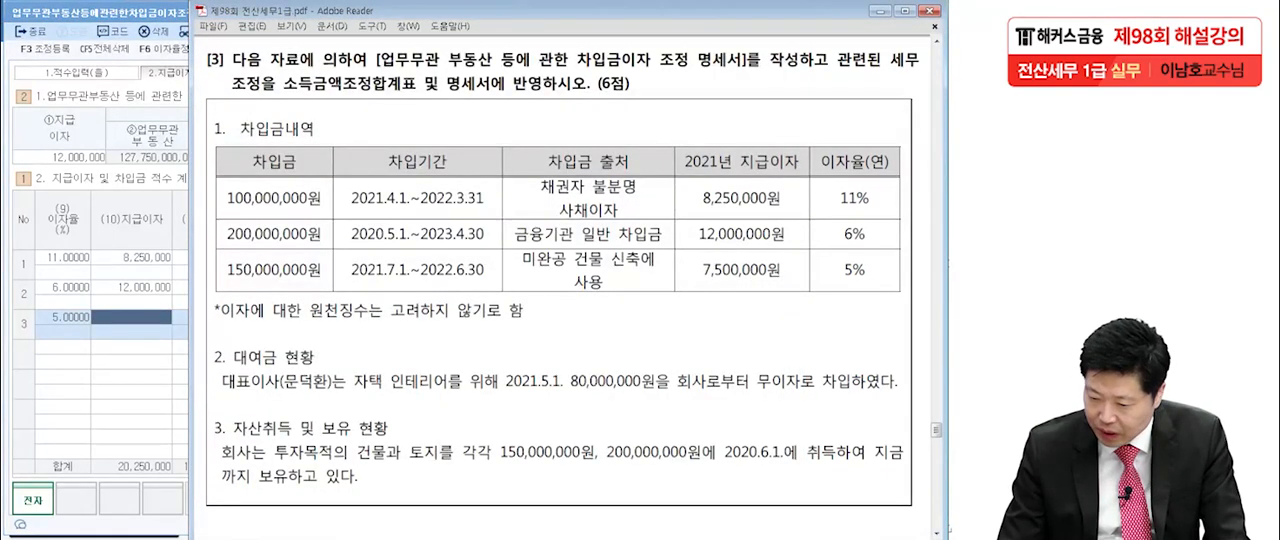
{"action": "key", "text": "alt+Tab"}
{"action": "type", "text": "7,500,"}
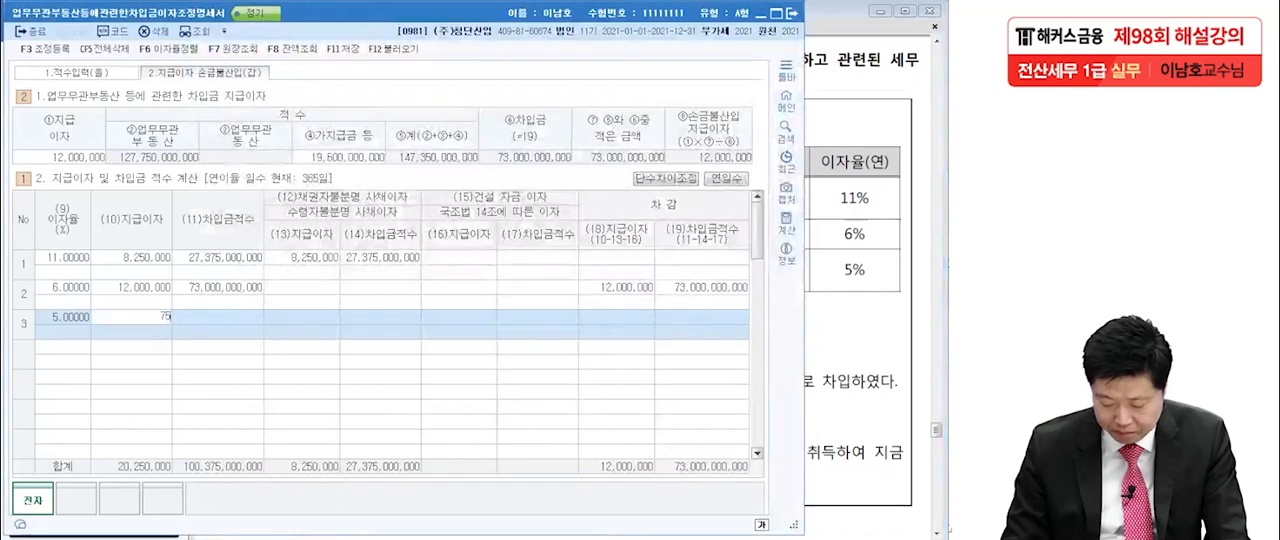
{"action": "type", "text": "000"}
{"action": "key", "text": "Return"}
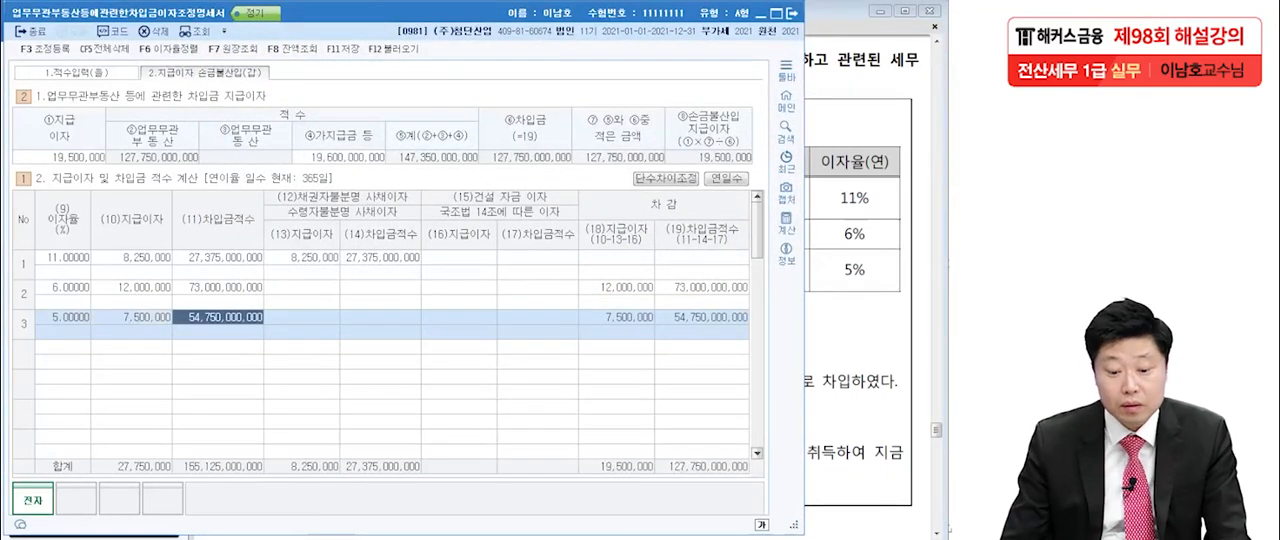
Check the third loan's source in the exam and enter 7,500,000 as its 건설자금이자 지급이자.
{"action": "key", "text": "alt+Tab"}
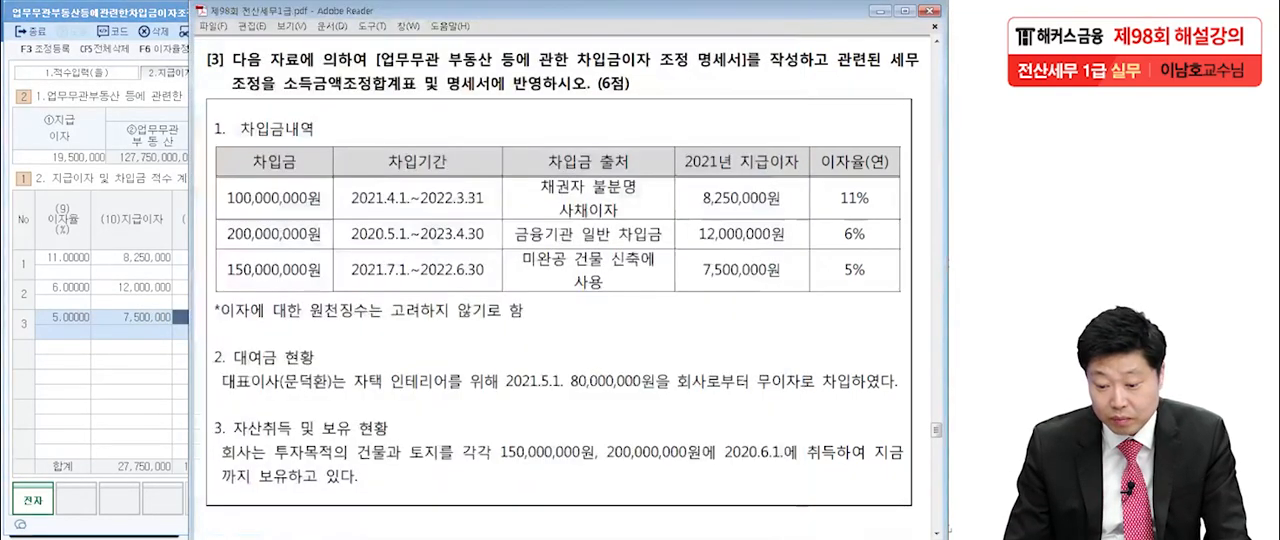
{"action": "key", "text": "alt+Tab"}
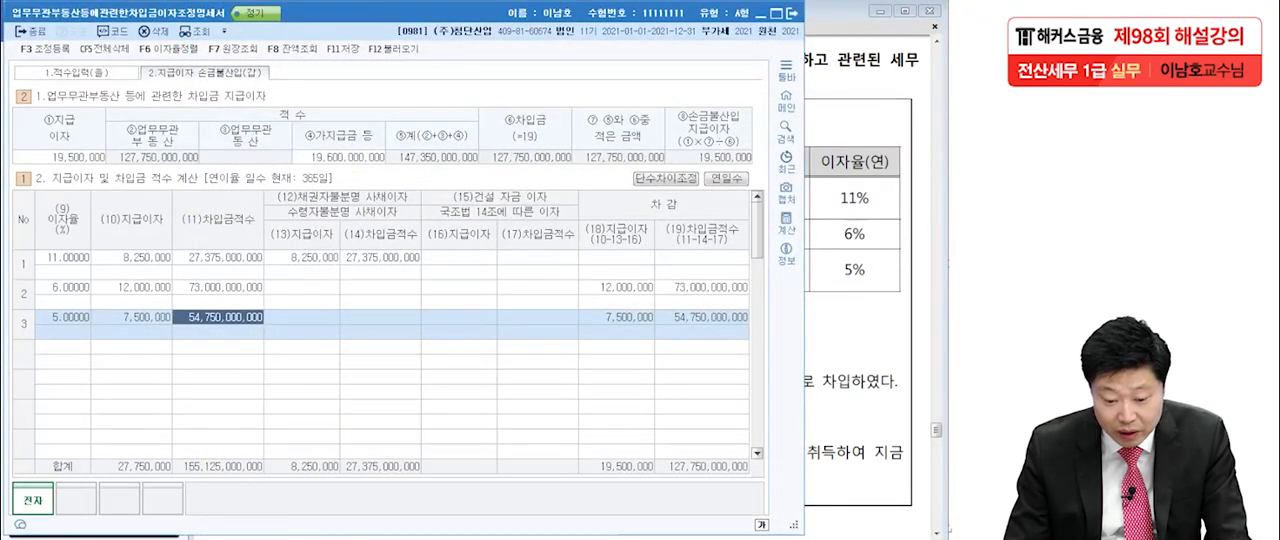
{"action": "key", "text": "Return"}
{"action": "key", "text": "Return"}
{"action": "key", "text": "Return"}
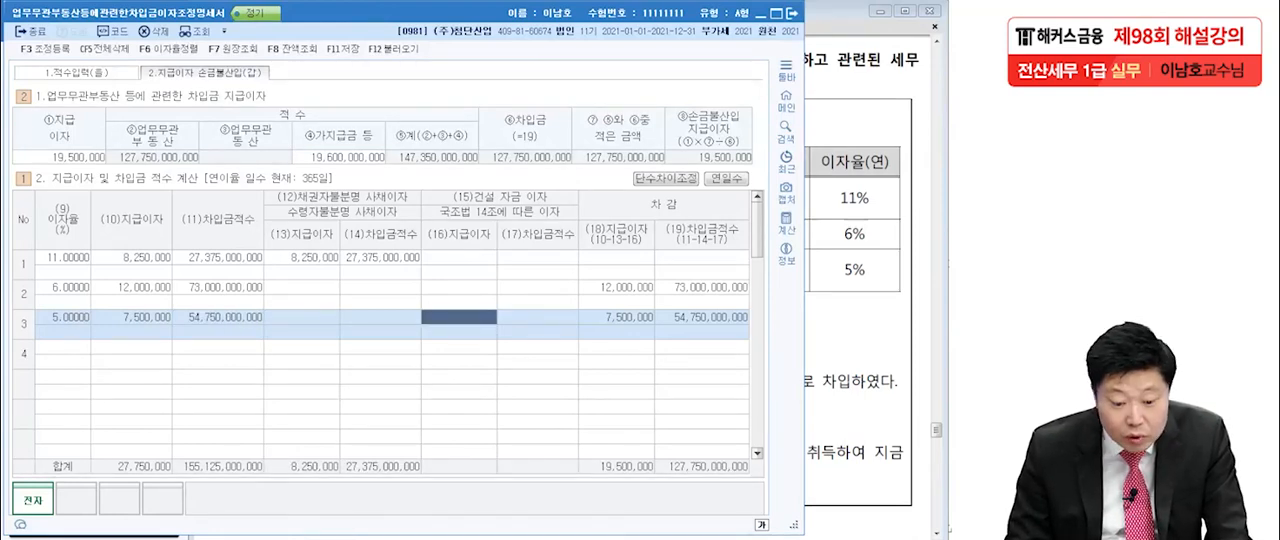
{"action": "type", "text": "7,500,000"}
{"action": "key", "text": "Return"}
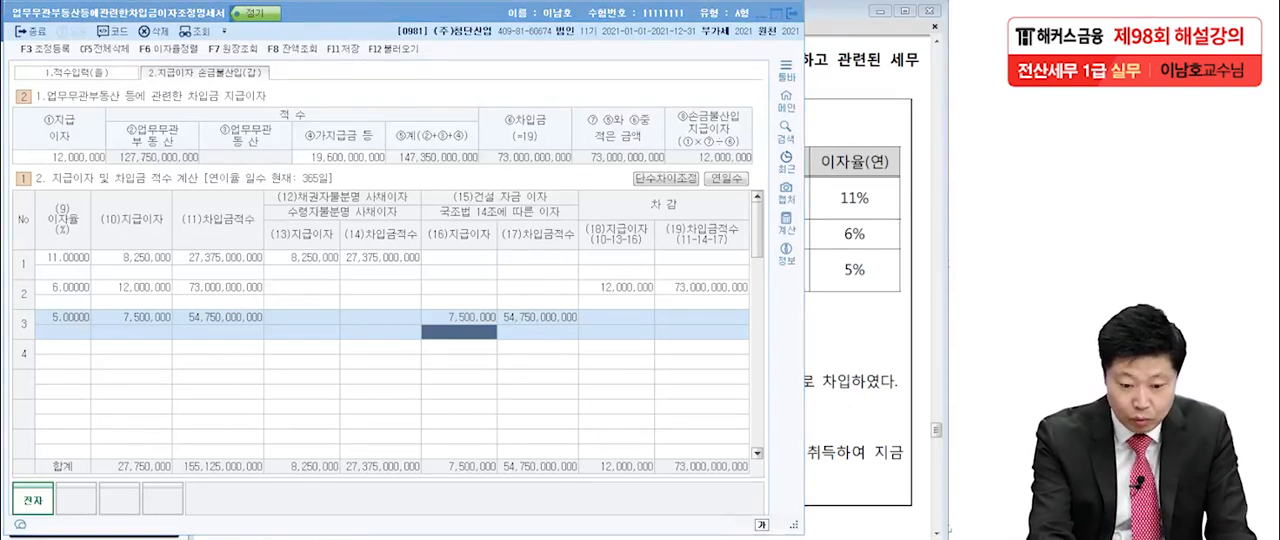
Mark the 지급이자 and 차입금적수 totals, the excluded interest, the 차감 totals and the summary row with the pen, and clear the marks.
{"action": "mouse_move", "coordinate": [150, 352]}
{"action": "left_mouse_down"}
{"action": "mouse_move", "coordinate": [178, 299]}
{"action": "mouse_move", "coordinate": [165, 363]}
{"action": "left_mouse_up"}
{"action": "left_click_drag", "start_coordinate": [171, 476], "coordinate": [126, 483]}
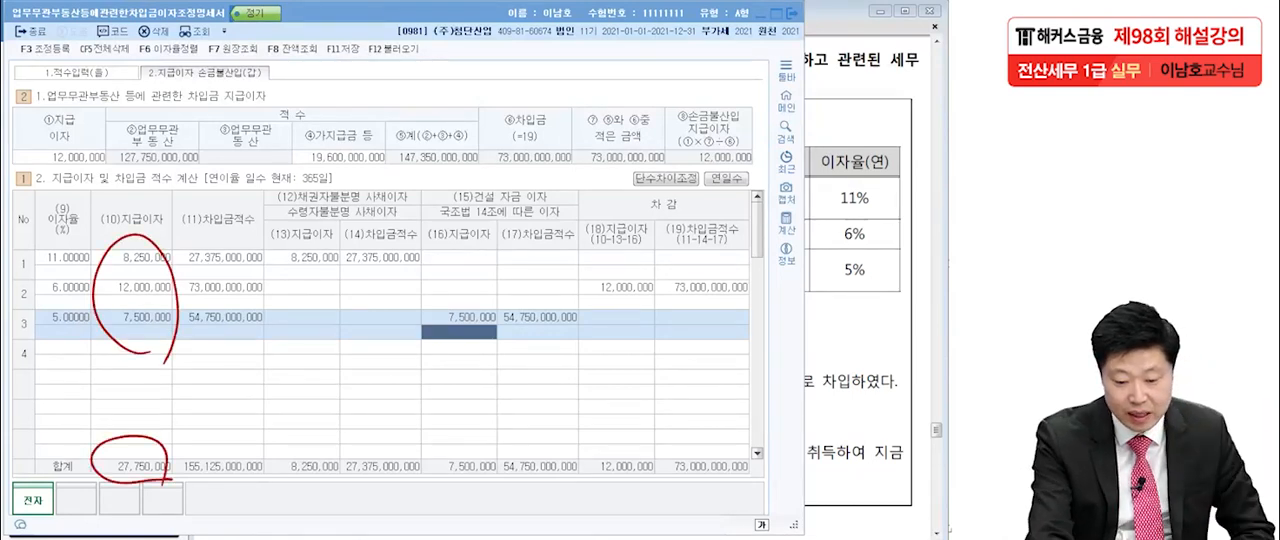
{"action": "mouse_move", "coordinate": [268, 487]}
{"action": "left_mouse_down"}
{"action": "mouse_move", "coordinate": [195, 443]}
{"action": "mouse_move", "coordinate": [240, 507]}
{"action": "left_mouse_up"}
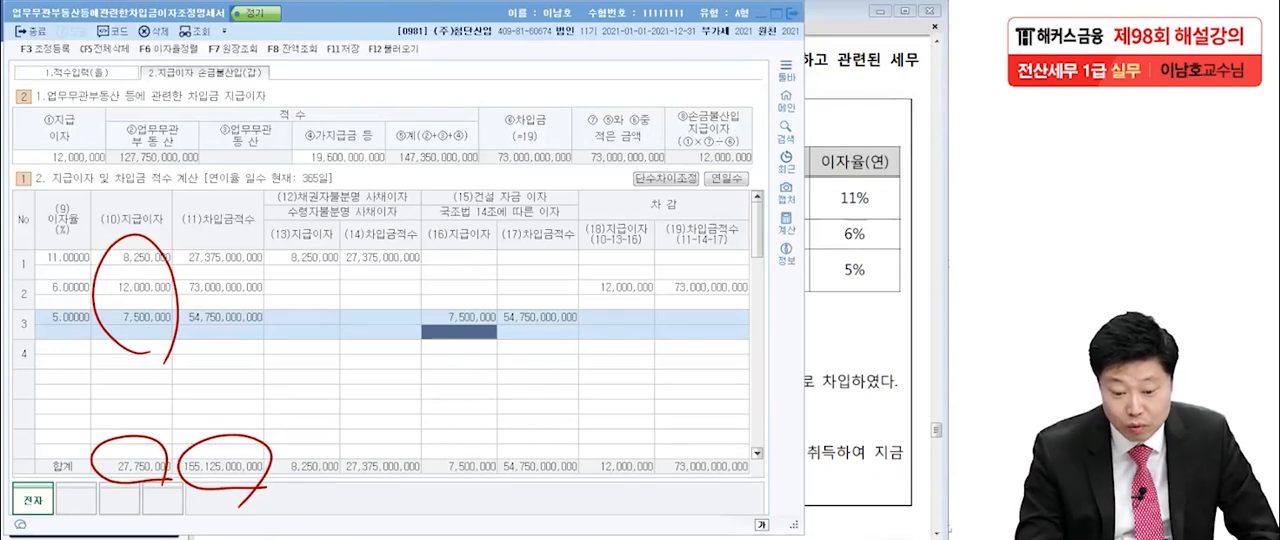
{"action": "left_click_drag", "start_coordinate": [281, 268], "coordinate": [338, 261]}
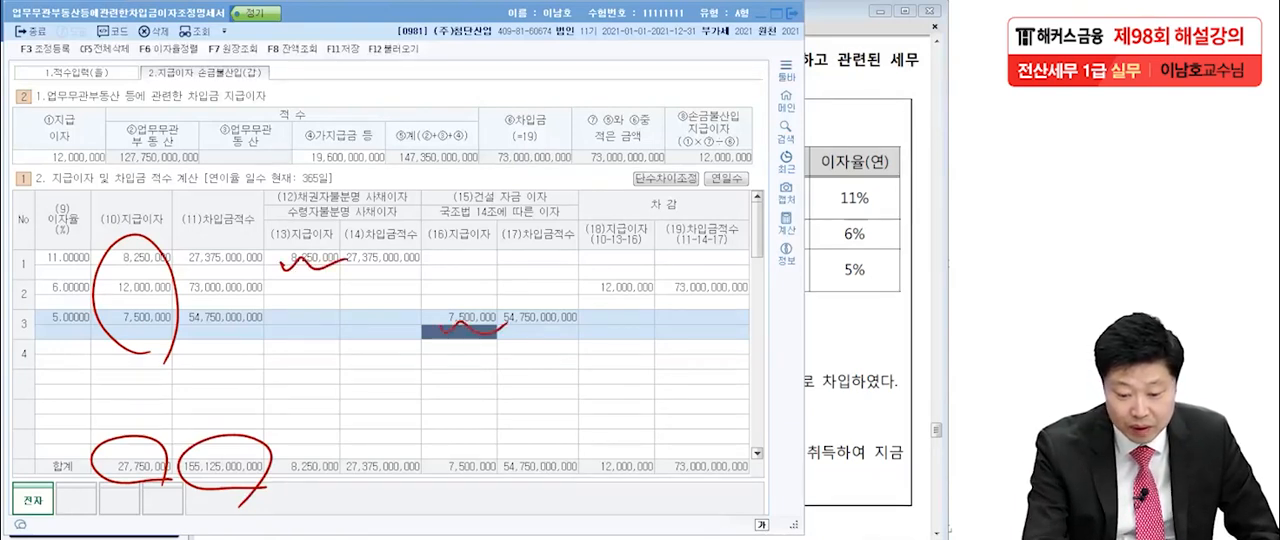
{"action": "left_click_drag", "start_coordinate": [440, 327], "coordinate": [496, 330]}
{"action": "mouse_move", "coordinate": [590, 480]}
{"action": "left_mouse_down"}
{"action": "mouse_move", "coordinate": [593, 434]}
{"action": "mouse_move", "coordinate": [664, 482]}
{"action": "mouse_move", "coordinate": [574, 483]}
{"action": "left_mouse_up"}
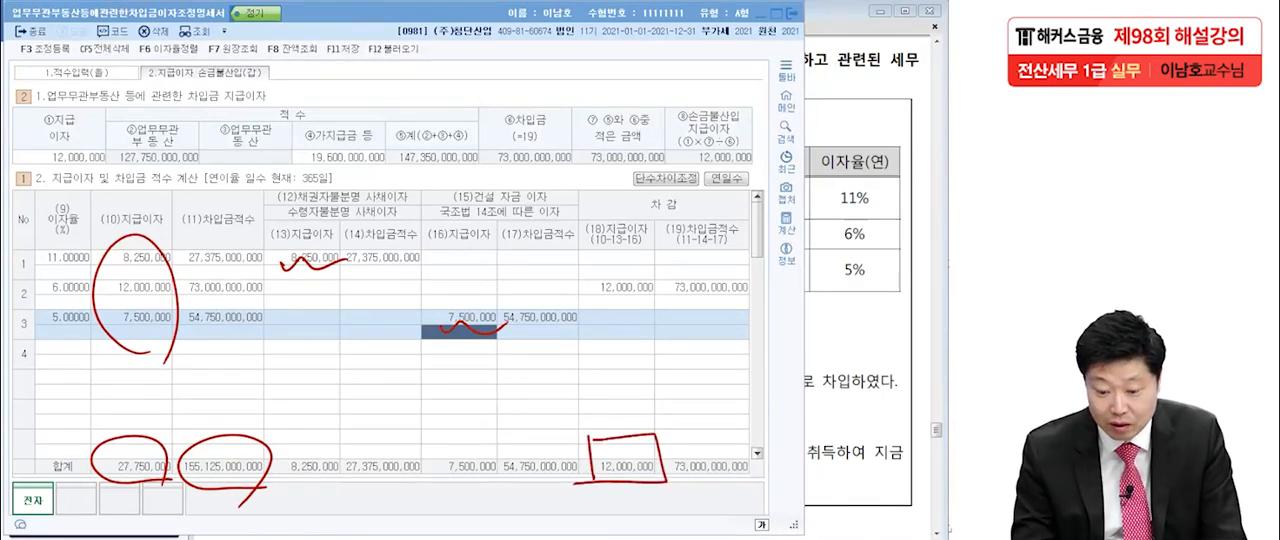
{"action": "left_click_drag", "start_coordinate": [680, 435], "coordinate": [670, 496]}
{"action": "mouse_move", "coordinate": [665, 455]}
{"action": "left_mouse_down"}
{"action": "mouse_move", "coordinate": [772, 445]}
{"action": "mouse_move", "coordinate": [666, 484]}
{"action": "left_mouse_up"}
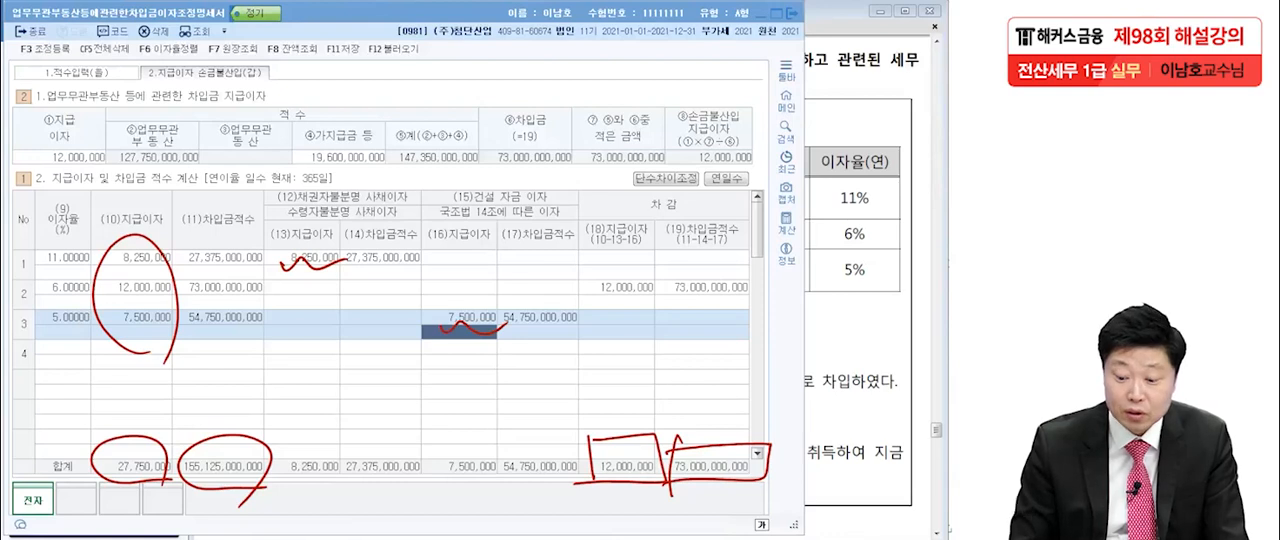
{"action": "left_click_drag", "start_coordinate": [40, 166], "coordinate": [778, 172]}
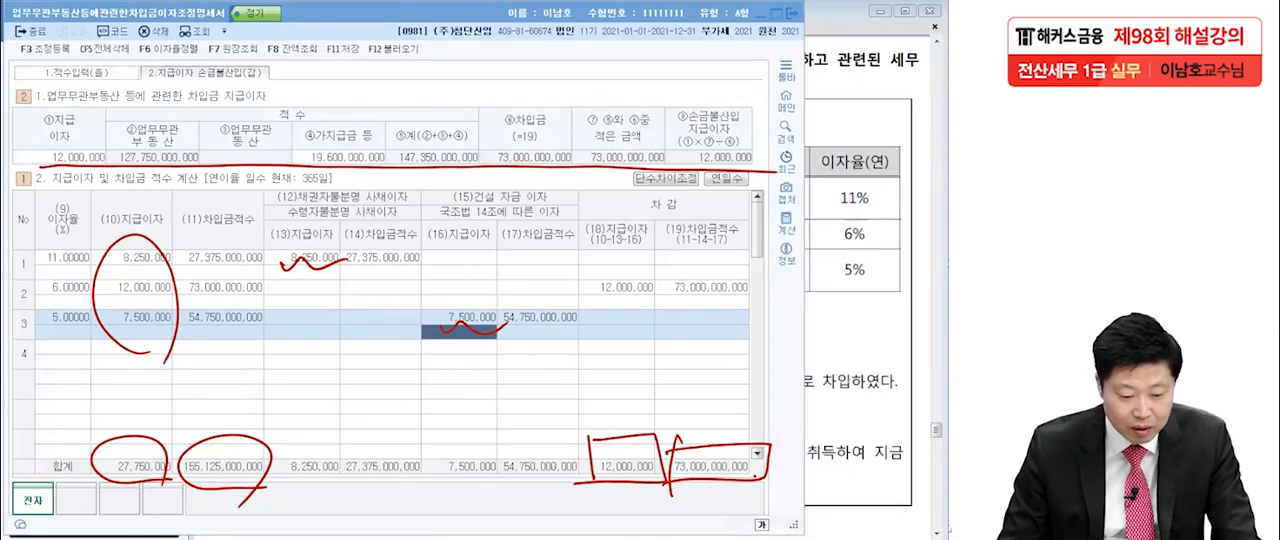
{"action": "key", "text": "Escape"}
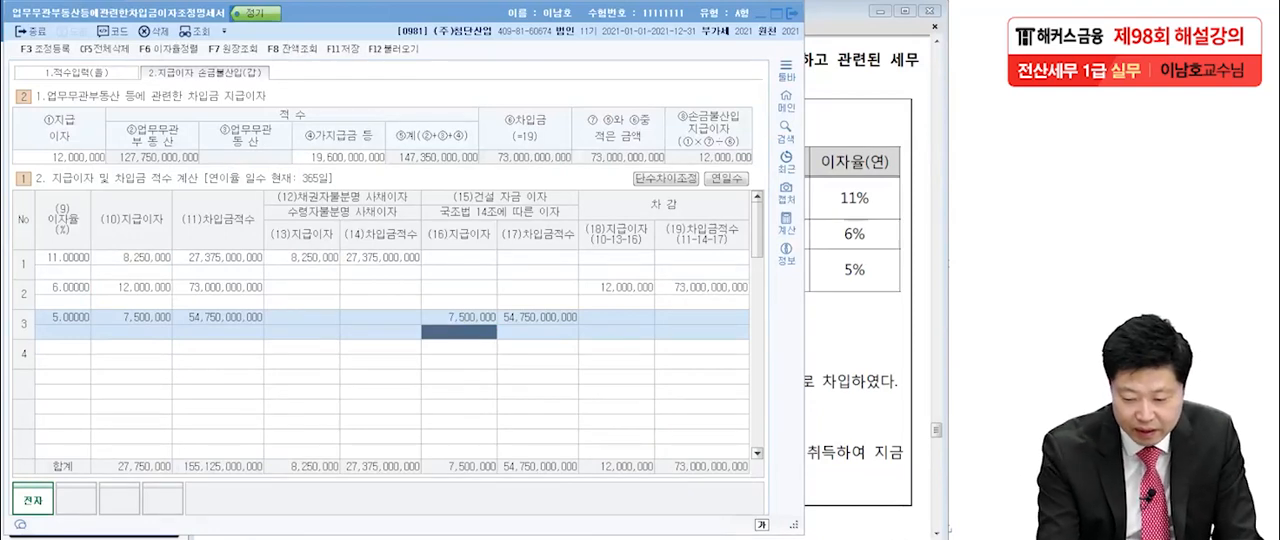
Handwrite the start of the disallowed-interest formula over the form: 12,000,000 × a fraction with denominator 73,000M.
{"action": "mouse_move", "coordinate": [70, 386]}
{"action": "left_mouse_down"}
{"action": "mouse_move", "coordinate": [67, 418]}
{"action": "mouse_move", "coordinate": [122, 412]}
{"action": "mouse_move", "coordinate": [127, 397]}
{"action": "left_mouse_up"}
{"action": "left_click", "coordinate": [116, 414]}
{"action": "left_click_drag", "start_coordinate": [136, 396], "coordinate": [154, 393]}
{"action": "left_click_drag", "start_coordinate": [167, 411], "coordinate": [192, 397]}
{"action": "left_click_drag", "start_coordinate": [200, 398], "coordinate": [241, 412]}
{"action": "mouse_move", "coordinate": [241, 393]}
{"action": "left_mouse_down"}
{"action": "mouse_move", "coordinate": [226, 411]}
{"action": "mouse_move", "coordinate": [491, 397]}
{"action": "left_mouse_up"}
{"action": "mouse_move", "coordinate": [308, 424]}
{"action": "left_mouse_down"}
{"action": "mouse_move", "coordinate": [322, 418]}
{"action": "mouse_move", "coordinate": [318, 458]}
{"action": "mouse_move", "coordinate": [366, 428]}
{"action": "mouse_move", "coordinate": [386, 432]}
{"action": "left_mouse_up"}
{"action": "left_click_drag", "start_coordinate": [408, 429], "coordinate": [406, 431]}
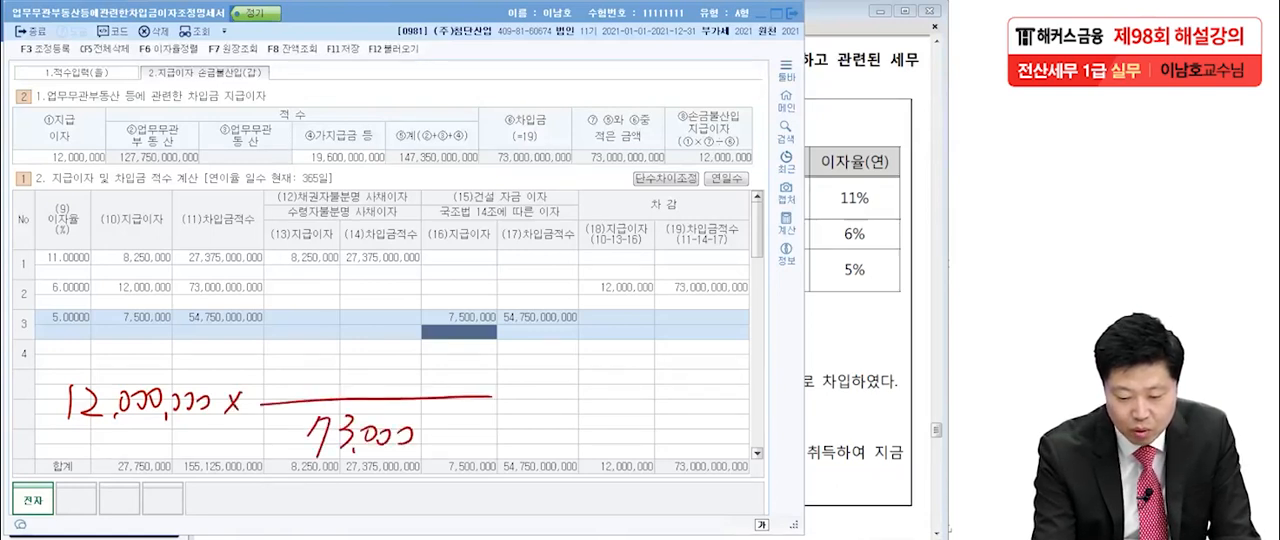
{"action": "mouse_move", "coordinate": [434, 462]}
{"action": "left_mouse_down"}
{"action": "mouse_move", "coordinate": [460, 440]}
{"action": "mouse_move", "coordinate": [486, 464]}
{"action": "left_mouse_up"}
Begin the formula's numerator with Min[㉠, and mark the 업무무관부동산 적수, the 가지급금 적수 and their total in the summary row.
{"action": "left_click_drag", "start_coordinate": [268, 330], "coordinate": [262, 386]}
{"action": "mouse_move", "coordinate": [266, 348]}
{"action": "left_mouse_down"}
{"action": "mouse_move", "coordinate": [302, 376]}
{"action": "mouse_move", "coordinate": [336, 378]}
{"action": "left_mouse_up"}
{"action": "mouse_move", "coordinate": [370, 332]}
{"action": "left_mouse_down"}
{"action": "mouse_move", "coordinate": [352, 378]}
{"action": "mouse_move", "coordinate": [404, 376]}
{"action": "mouse_move", "coordinate": [380, 336]}
{"action": "left_mouse_up"}
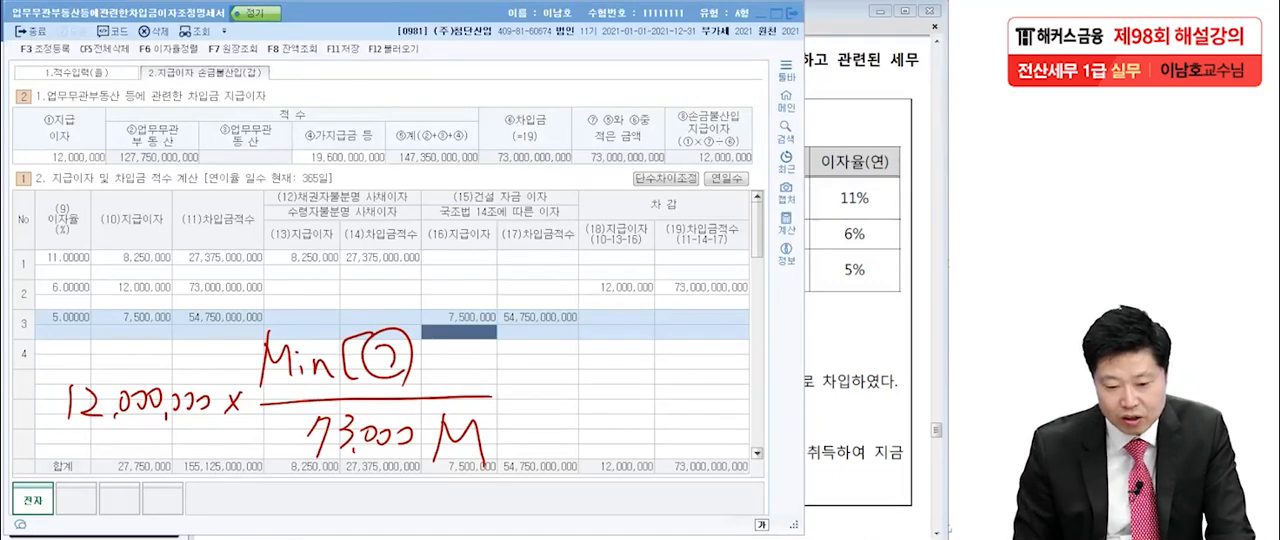
{"action": "left_click_drag", "start_coordinate": [118, 176], "coordinate": [206, 174]}
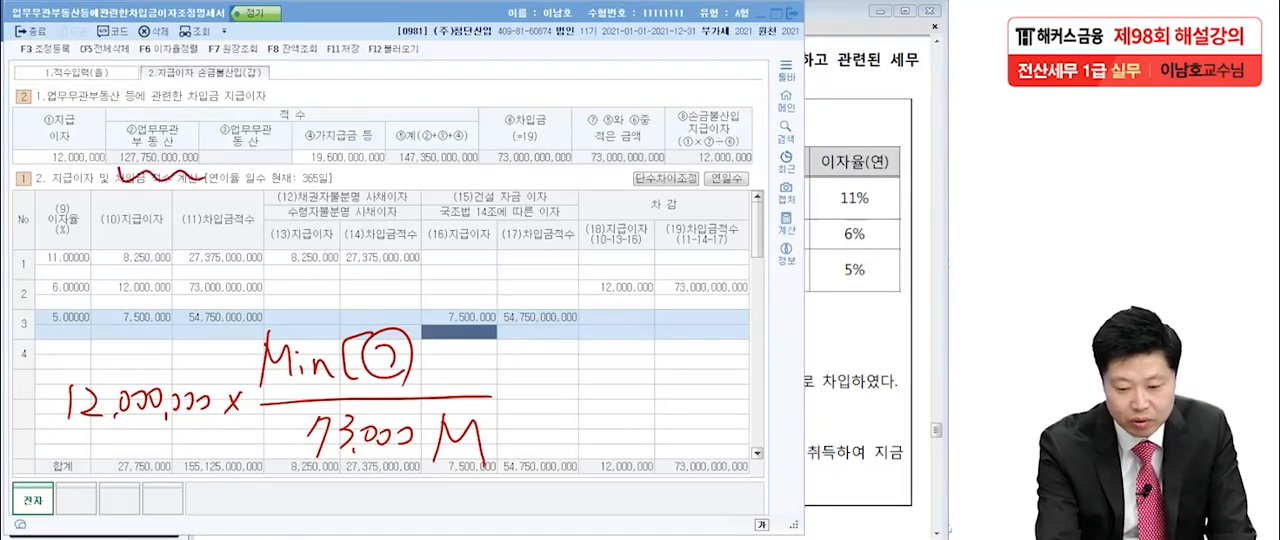
{"action": "mouse_move", "coordinate": [300, 172]}
{"action": "left_mouse_down"}
{"action": "mouse_move", "coordinate": [388, 172]}
{"action": "mouse_move", "coordinate": [420, 133]}
{"action": "mouse_move", "coordinate": [472, 171]}
{"action": "left_mouse_up"}
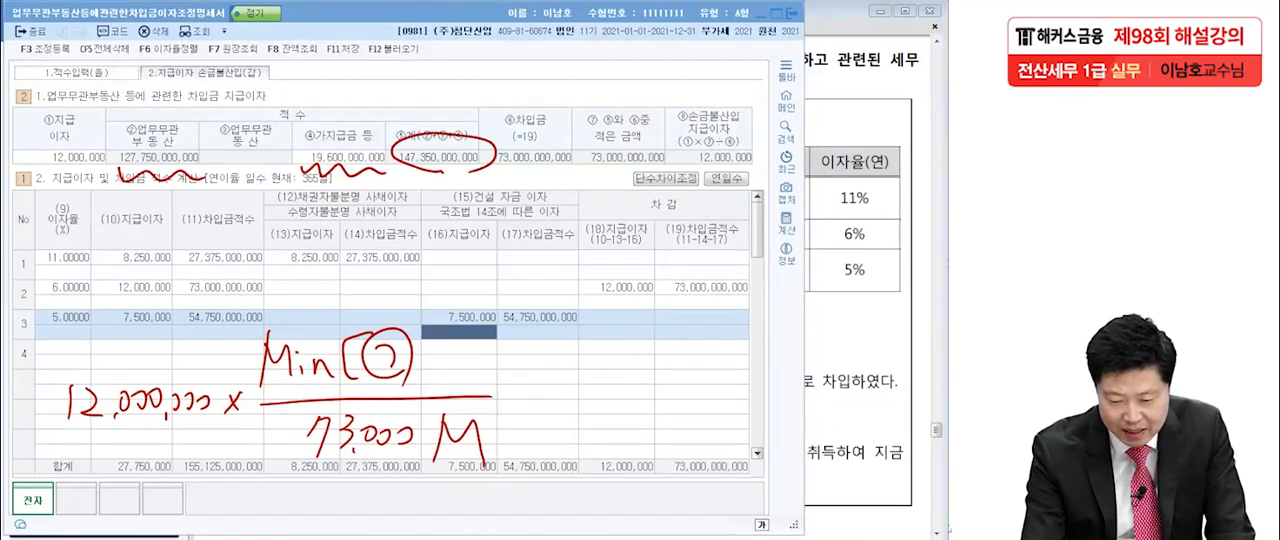
Complete the handwritten numerator as Min[㉠ 147,350M, ㉡ 73,000M] and underline both amounts.
{"action": "mouse_move", "coordinate": [434, 318]}
{"action": "left_mouse_down"}
{"action": "mouse_move", "coordinate": [422, 358]}
{"action": "mouse_move", "coordinate": [472, 354]}
{"action": "left_mouse_up"}
{"action": "mouse_move", "coordinate": [464, 328]}
{"action": "left_mouse_down"}
{"action": "mouse_move", "coordinate": [458, 366]}
{"action": "mouse_move", "coordinate": [492, 364]}
{"action": "left_mouse_up"}
{"action": "left_click_drag", "start_coordinate": [502, 326], "coordinate": [502, 358]}
{"action": "mouse_move", "coordinate": [546, 320]}
{"action": "left_mouse_down"}
{"action": "mouse_move", "coordinate": [528, 356]}
{"action": "mouse_move", "coordinate": [552, 328]}
{"action": "mouse_move", "coordinate": [588, 352]}
{"action": "mouse_move", "coordinate": [636, 344]}
{"action": "mouse_move", "coordinate": [640, 318]}
{"action": "left_mouse_up"}
{"action": "left_click_drag", "start_coordinate": [604, 362], "coordinate": [601, 370]}
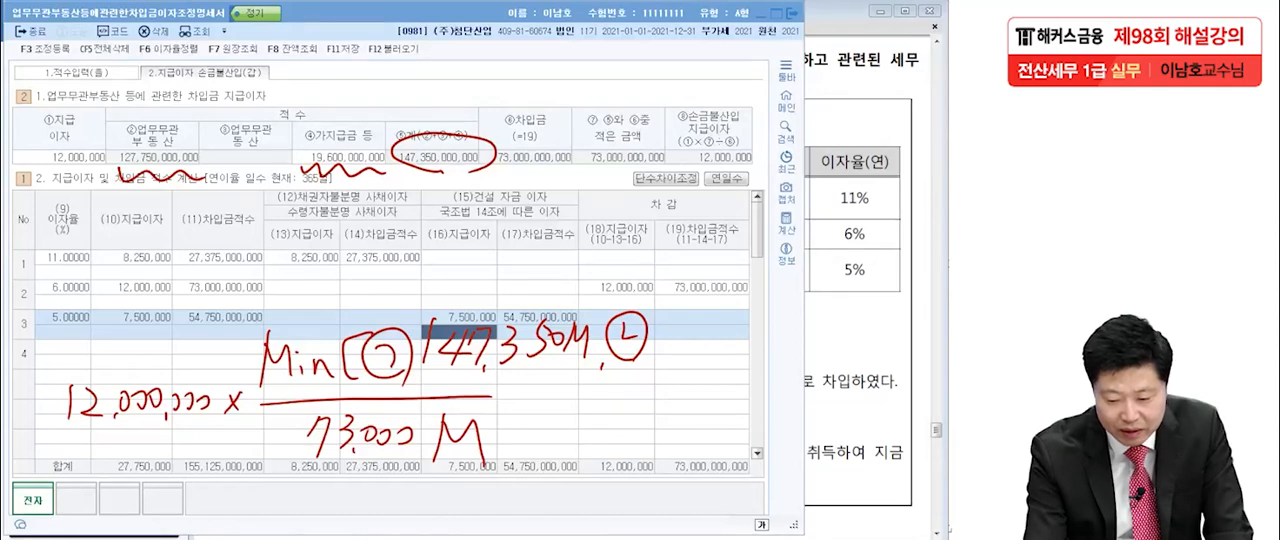
{"action": "mouse_move", "coordinate": [664, 322]}
{"action": "left_mouse_down"}
{"action": "mouse_move", "coordinate": [680, 340]}
{"action": "mouse_move", "coordinate": [666, 352]}
{"action": "left_mouse_up"}
{"action": "mouse_move", "coordinate": [696, 320]}
{"action": "left_mouse_down"}
{"action": "mouse_move", "coordinate": [688, 352]}
{"action": "mouse_move", "coordinate": [764, 346]}
{"action": "mouse_move", "coordinate": [790, 326]}
{"action": "mouse_move", "coordinate": [834, 370]}
{"action": "left_mouse_up"}
{"action": "left_click_drag", "start_coordinate": [432, 380], "coordinate": [552, 374]}
{"action": "left_click_drag", "start_coordinate": [640, 372], "coordinate": [792, 372]}
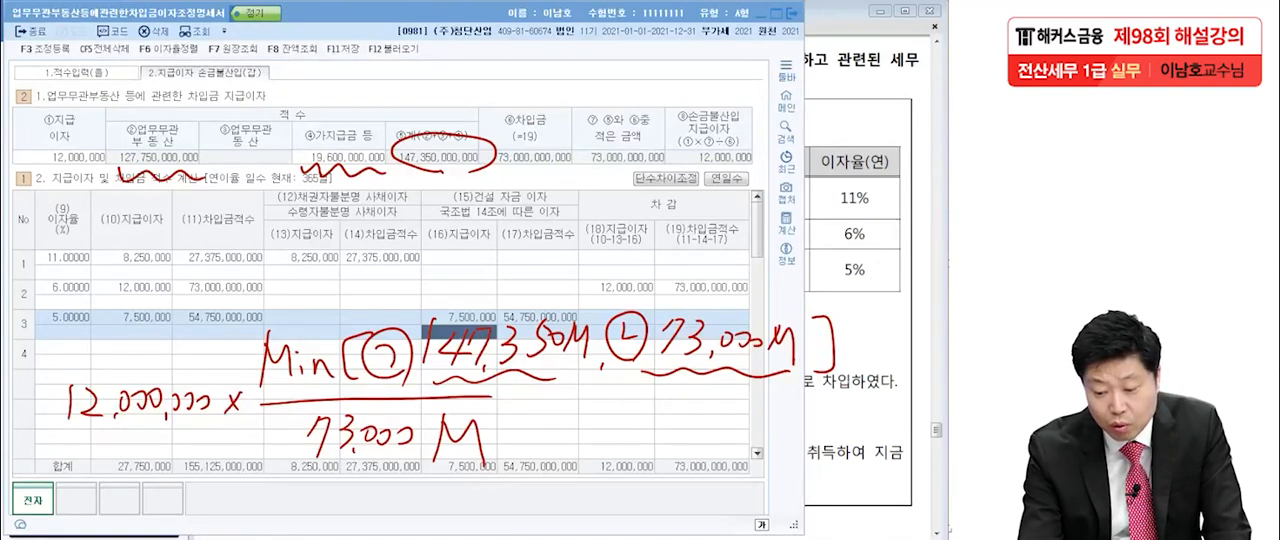
Circle 73,000M as the smaller amount, and box 12,000,000 in the formula and the ⑧손금불산입 지급이자 amount in the summary row.
{"action": "mouse_move", "coordinate": [752, 392]}
{"action": "left_mouse_down"}
{"action": "mouse_move", "coordinate": [694, 395]}
{"action": "mouse_move", "coordinate": [678, 284]}
{"action": "mouse_move", "coordinate": [790, 395]}
{"action": "mouse_move", "coordinate": [732, 400]}
{"action": "left_mouse_up"}
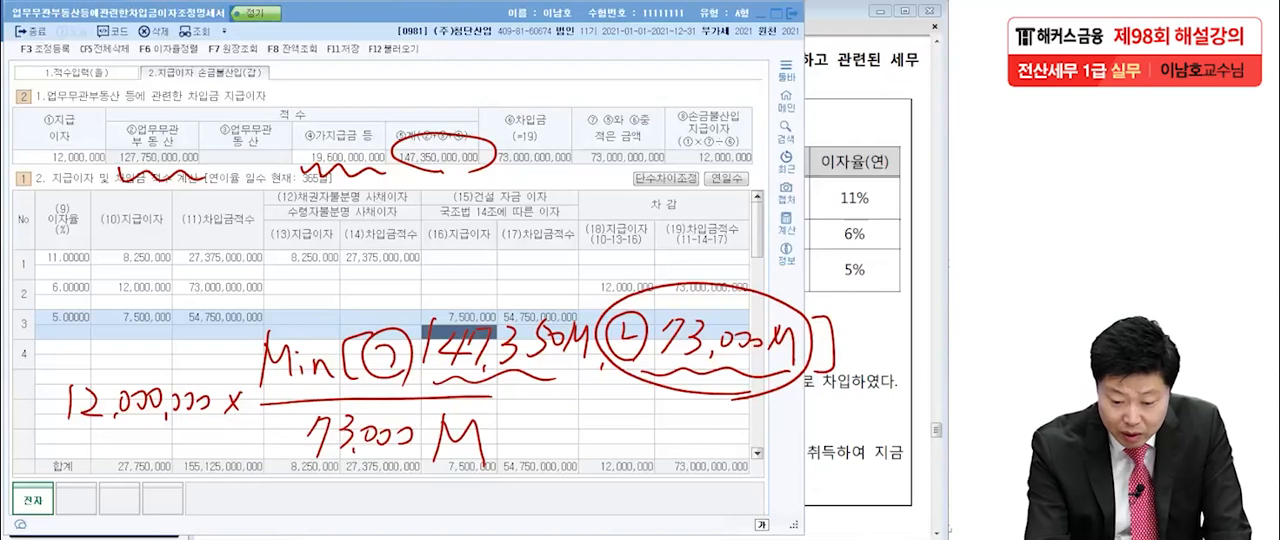
{"action": "left_click_drag", "start_coordinate": [495, 462], "coordinate": [514, 456]}
{"action": "left_click_drag", "start_coordinate": [815, 377], "coordinate": [832, 367]}
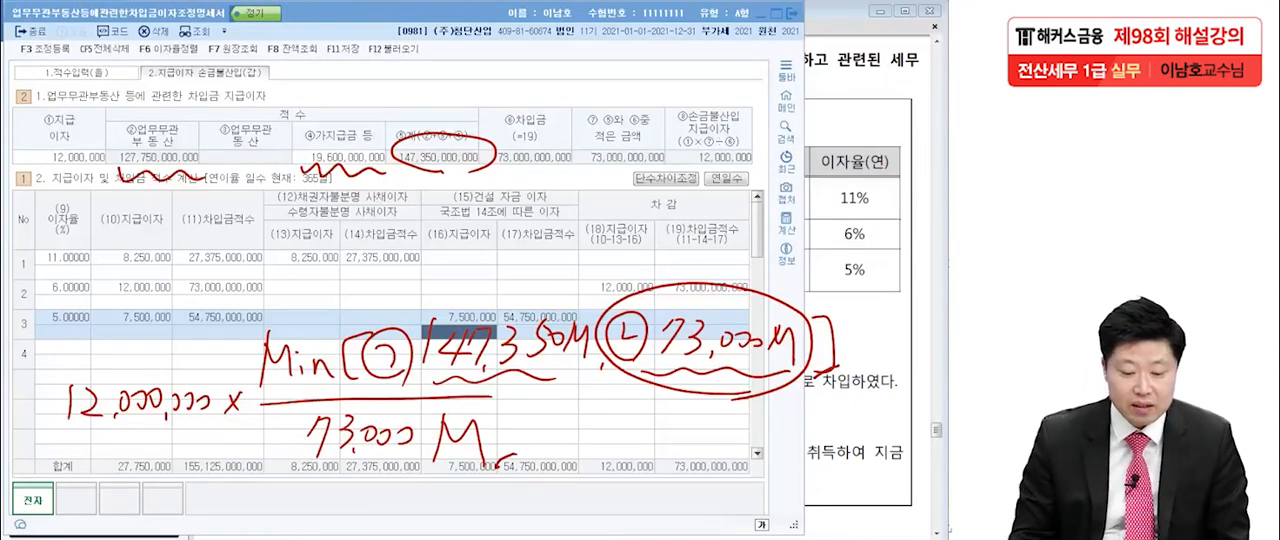
{"action": "mouse_move", "coordinate": [40, 456]}
{"action": "left_mouse_down"}
{"action": "mouse_move", "coordinate": [228, 438]}
{"action": "mouse_move", "coordinate": [42, 444]}
{"action": "mouse_move", "coordinate": [48, 486]}
{"action": "left_mouse_up"}
{"action": "left_click_drag", "start_coordinate": [724, 176], "coordinate": [762, 170]}
{"action": "left_click_drag", "start_coordinate": [684, 142], "coordinate": [728, 174]}
{"action": "mouse_move", "coordinate": [682, 142]}
{"action": "left_mouse_down"}
{"action": "mouse_move", "coordinate": [780, 136]}
{"action": "mouse_move", "coordinate": [772, 174]}
{"action": "left_mouse_up"}
{"action": "left_click_drag", "start_coordinate": [776, 170], "coordinate": [816, 148]}
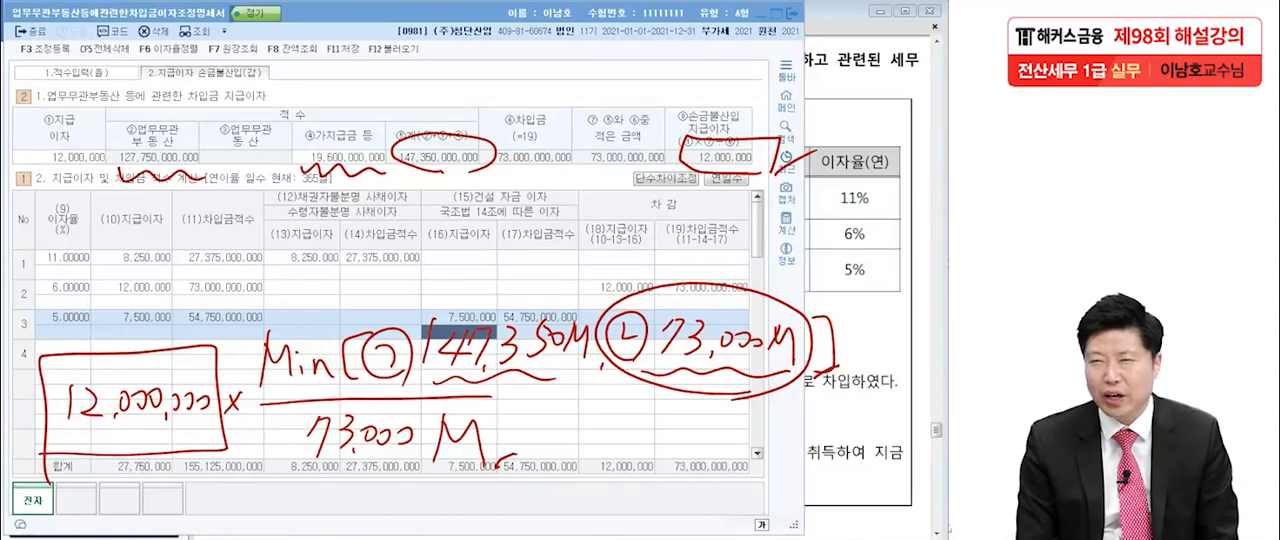
Underline the three loans' 지급이자 amounts, the first loan's 사채이자 and the third loan's 건설자금이자.
{"action": "left_click_drag", "start_coordinate": [106, 268], "coordinate": [184, 268]}
{"action": "left_click_drag", "start_coordinate": [112, 291], "coordinate": [182, 289]}
{"action": "left_click_drag", "start_coordinate": [112, 324], "coordinate": [178, 324]}
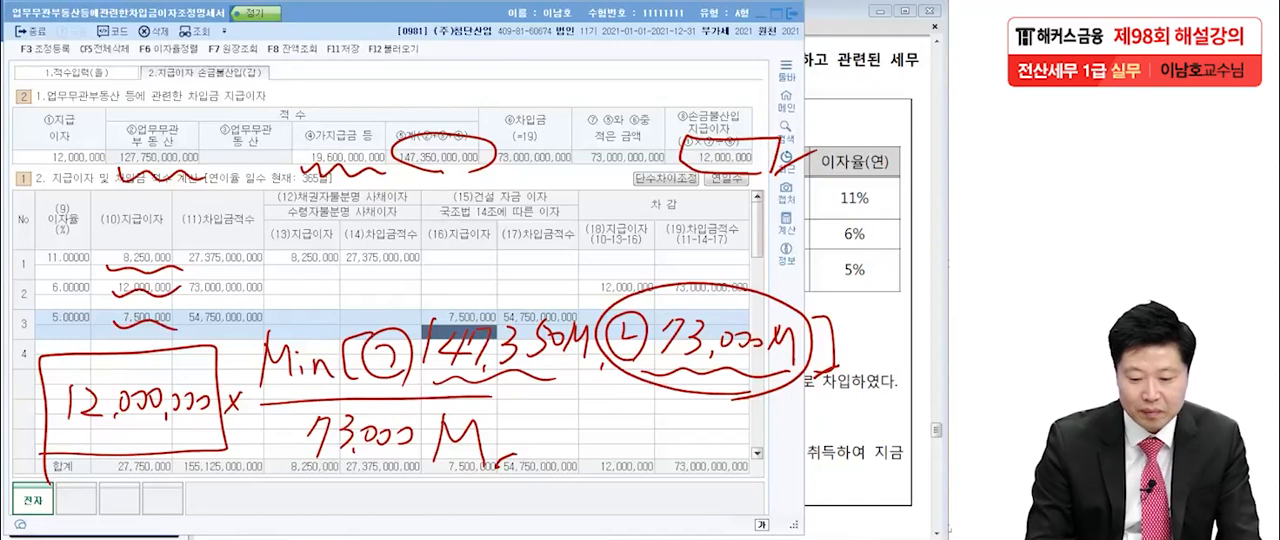
{"action": "left_click_drag", "start_coordinate": [272, 276], "coordinate": [336, 274]}
{"action": "left_click_drag", "start_coordinate": [440, 326], "coordinate": [514, 326]}
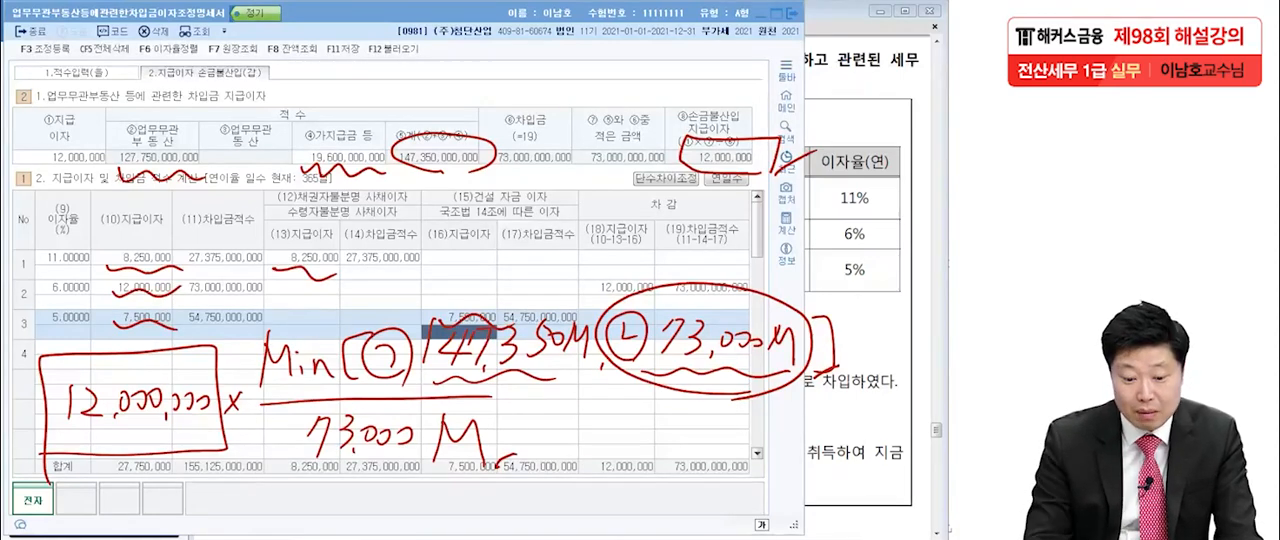
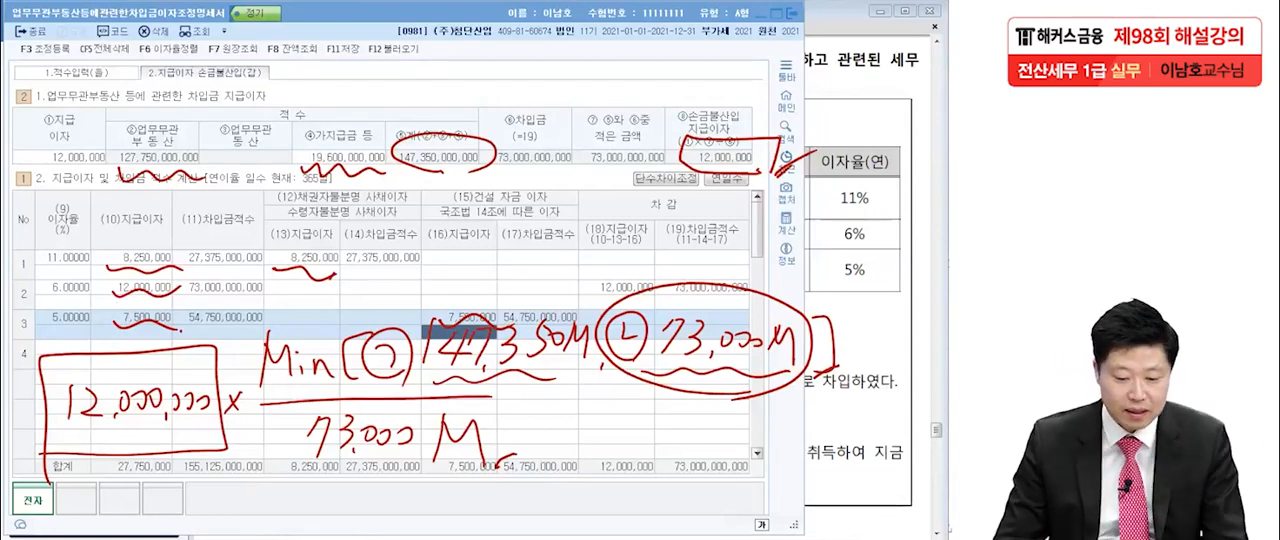
Clear the handwritten notes and add 채권자불분명사채이자(원천세제외) from the adjustment codes as a new 익금산입 및 손금불산입 entry in 조정 등록.
{"action": "key", "text": "Escape"}
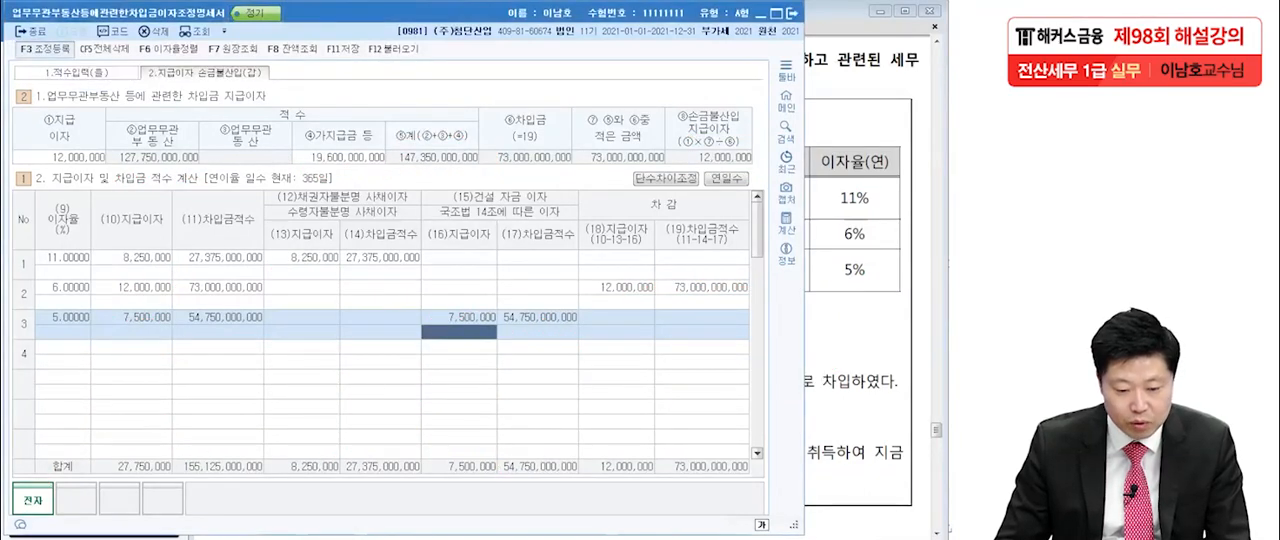
{"action": "key", "text": "F3"}
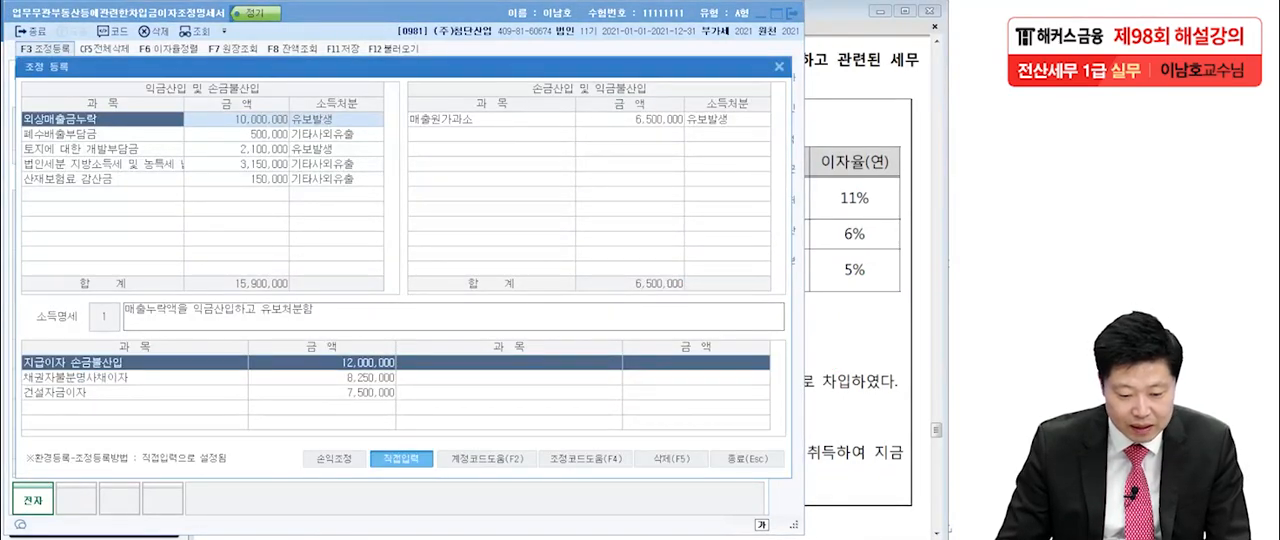
{"action": "left_click", "coordinate": [102, 194]}
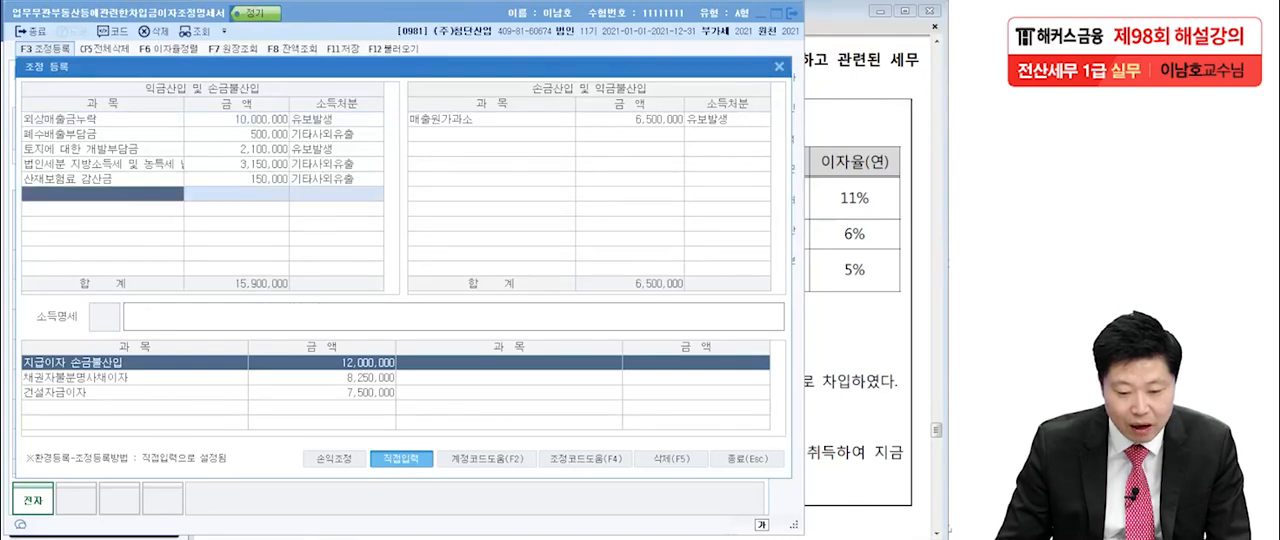
{"action": "key", "text": "F4"}
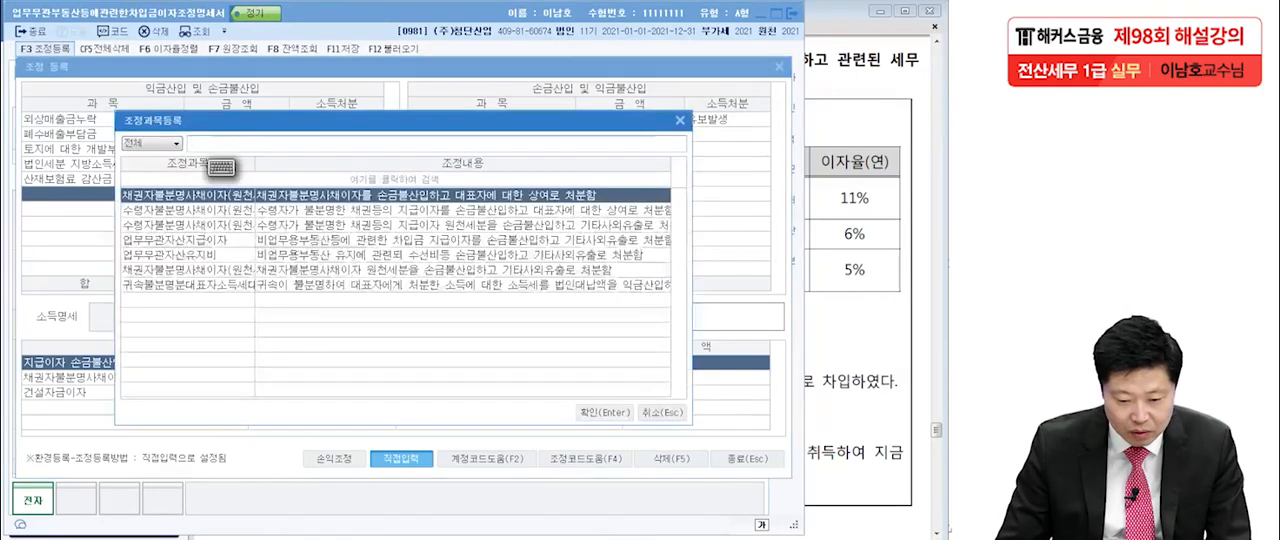
{"action": "left_click_drag", "start_coordinate": [255, 164], "coordinate": [326, 164]}
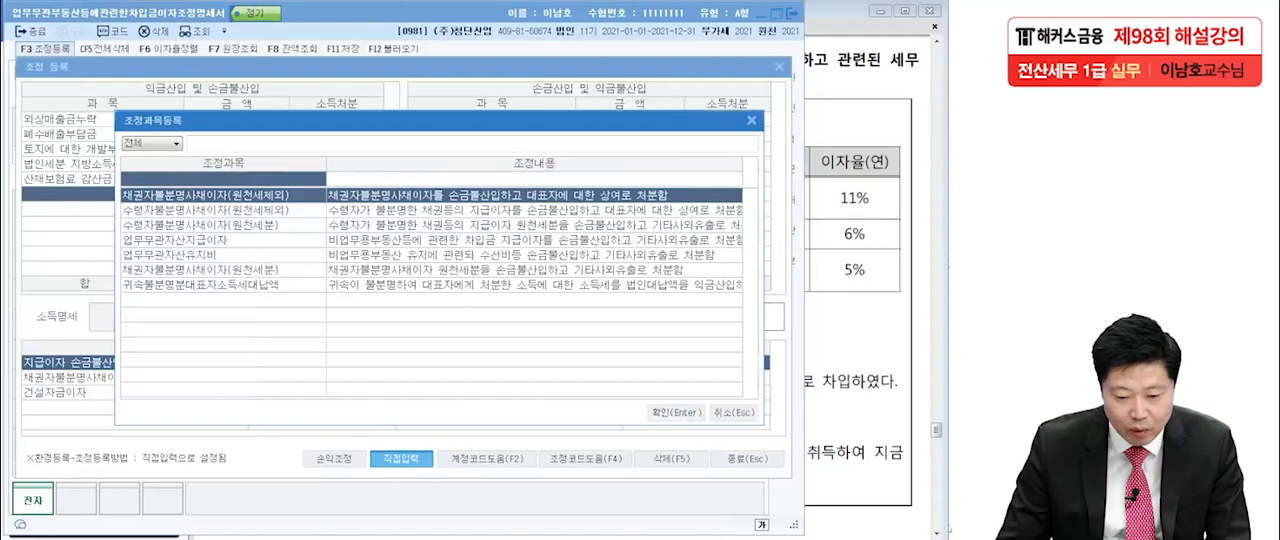
{"action": "key", "text": "Return"}
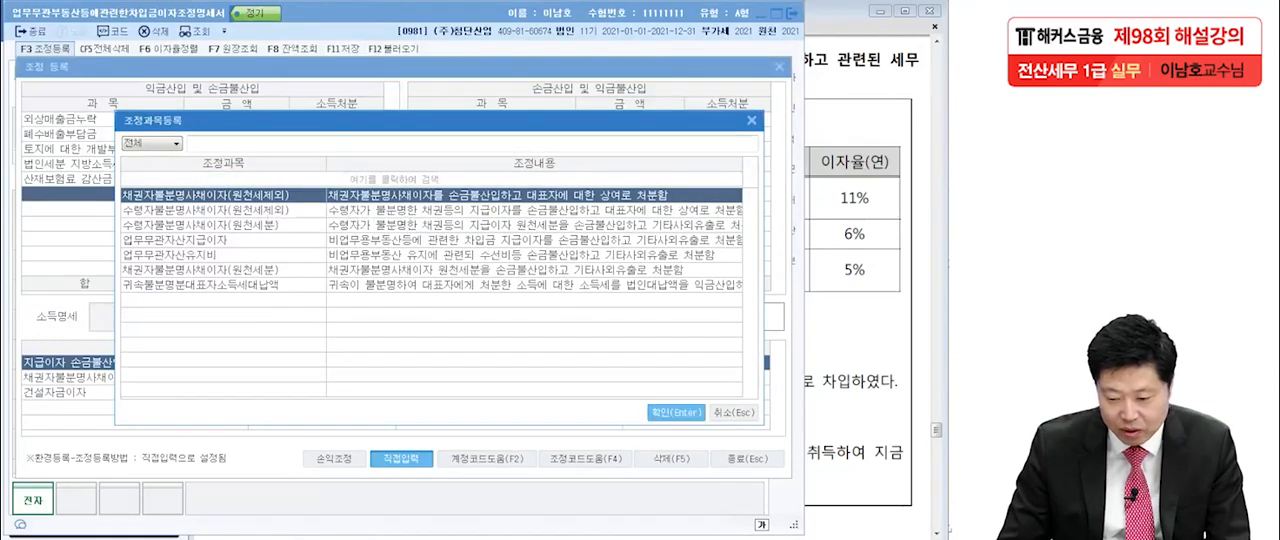
{"action": "key", "text": "Return"}
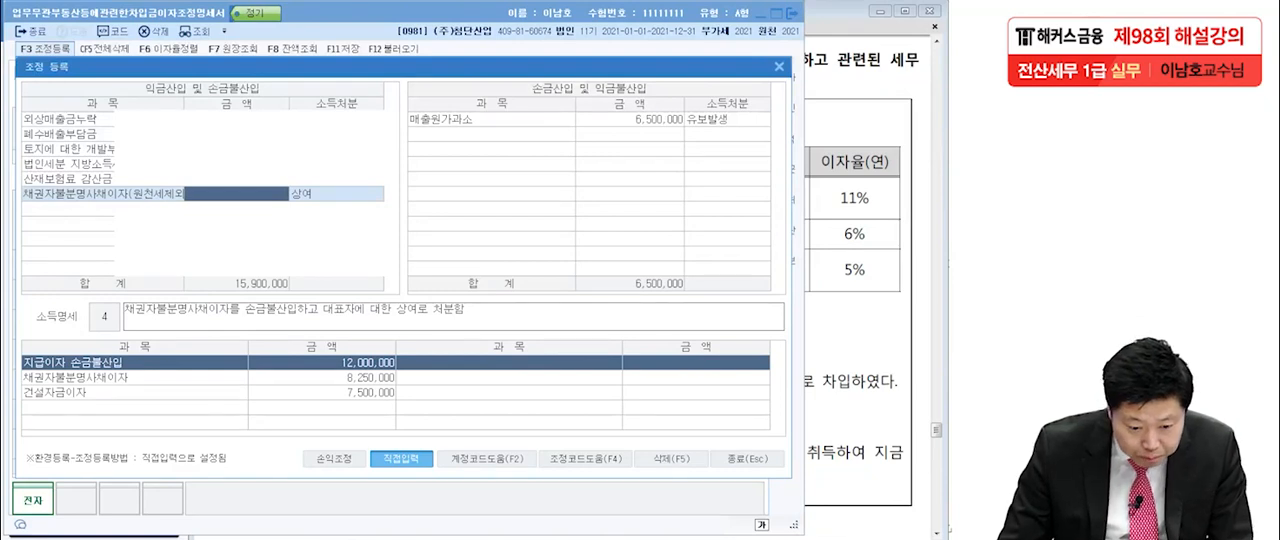
Set the 채권자불분명사채이자 entry's amount to 8,250,000 and keep 상여 as its 소득처분.
{"action": "type", "text": "8"}
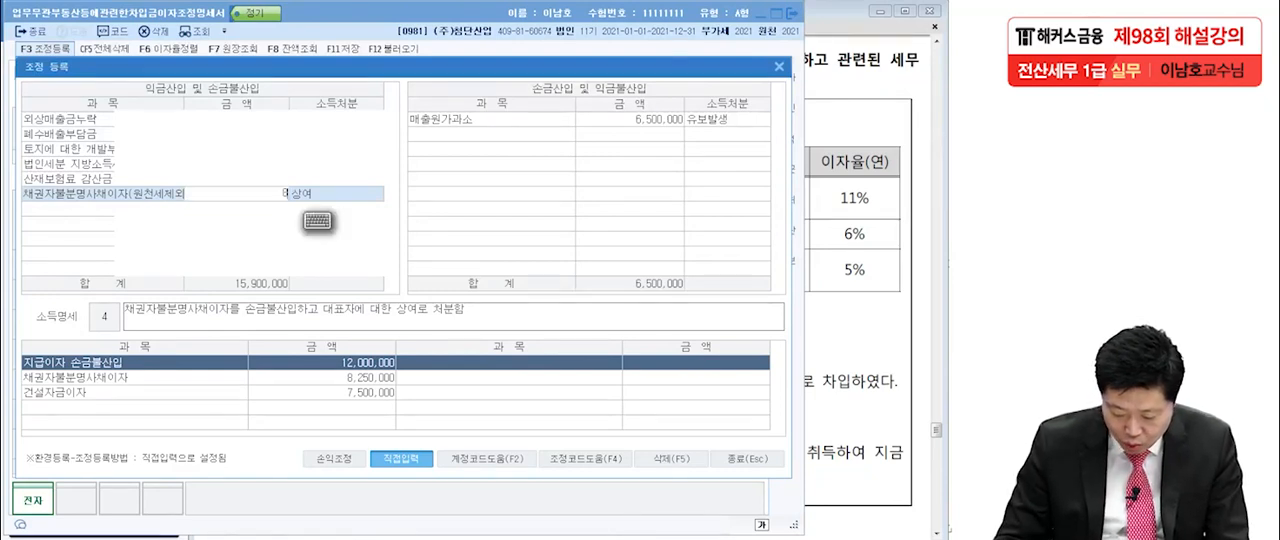
{"action": "type", "text": ",250,000"}
{"action": "key", "text": "Return"}
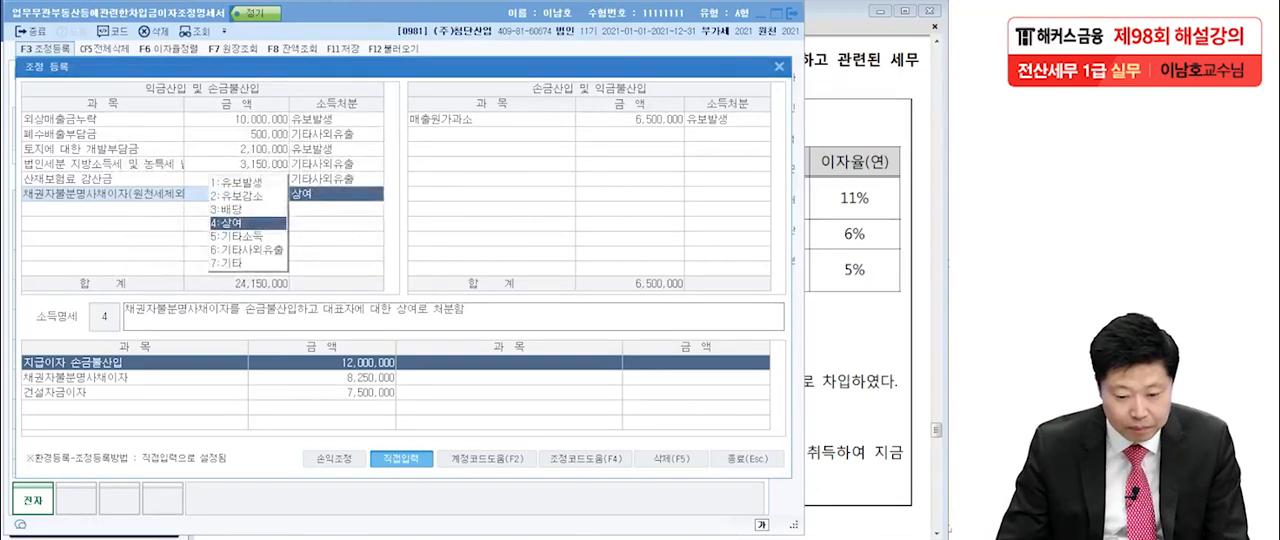
{"action": "key", "text": "Return"}
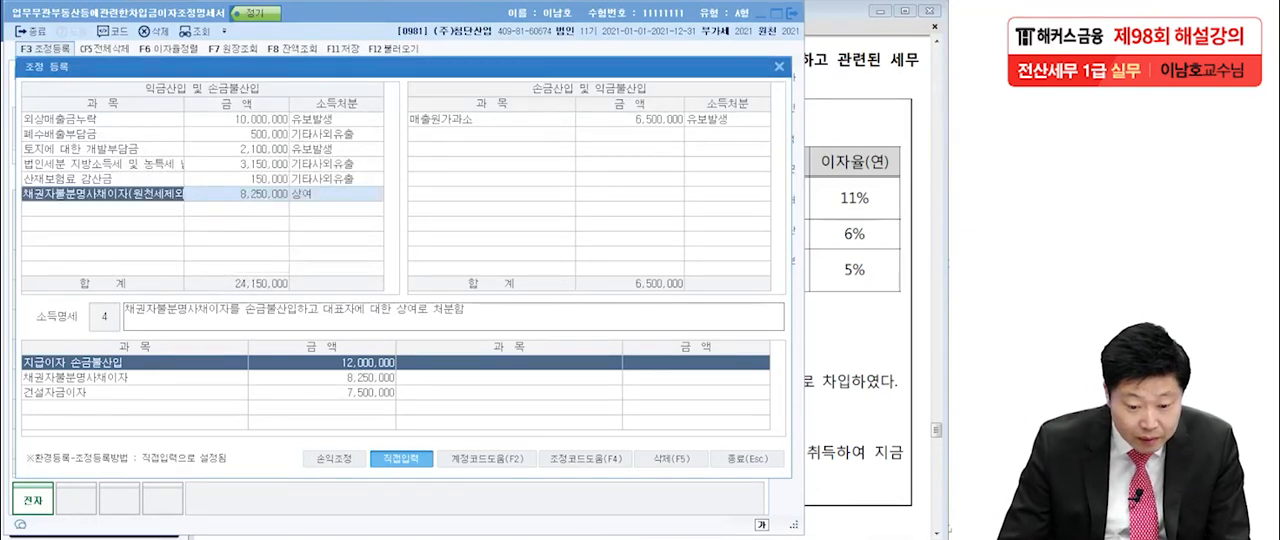
Add a 건설자금이자 entry of 7,500,000 under 익금산입 및 손금불산입 with 유보발생 as its 소득처분.
{"action": "key", "text": "Down"}
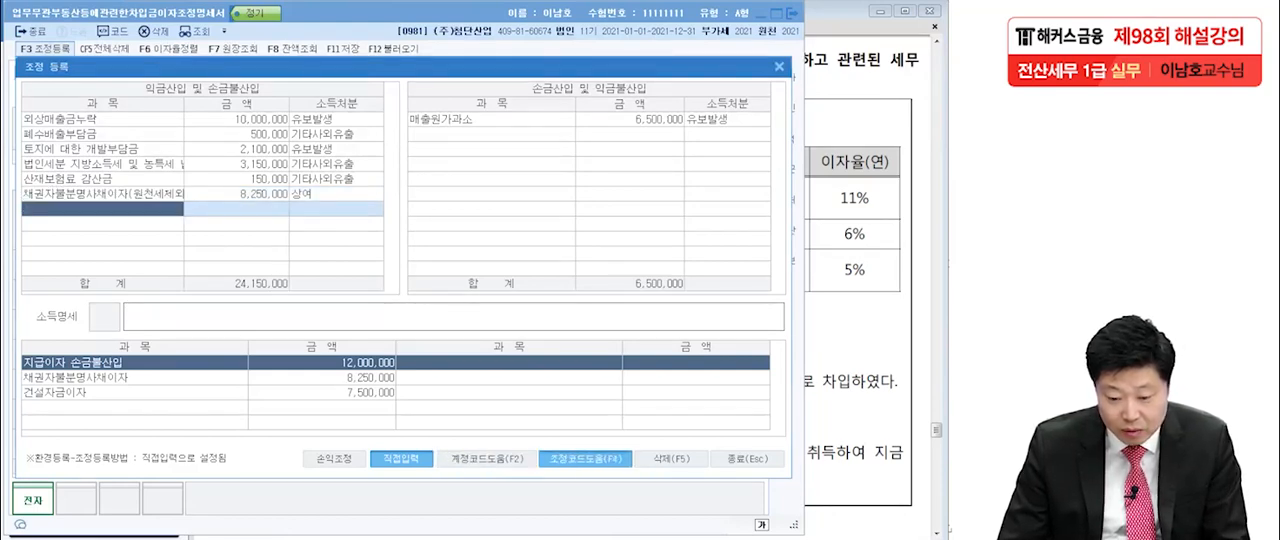
{"action": "key", "text": "F4"}
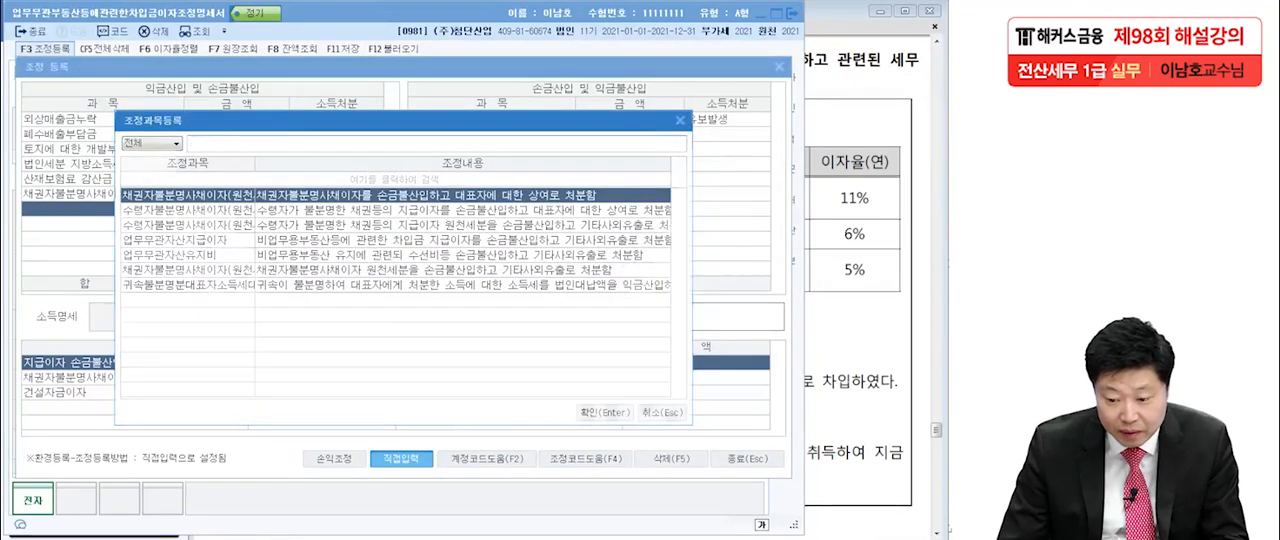
{"action": "key", "text": "Escape"}
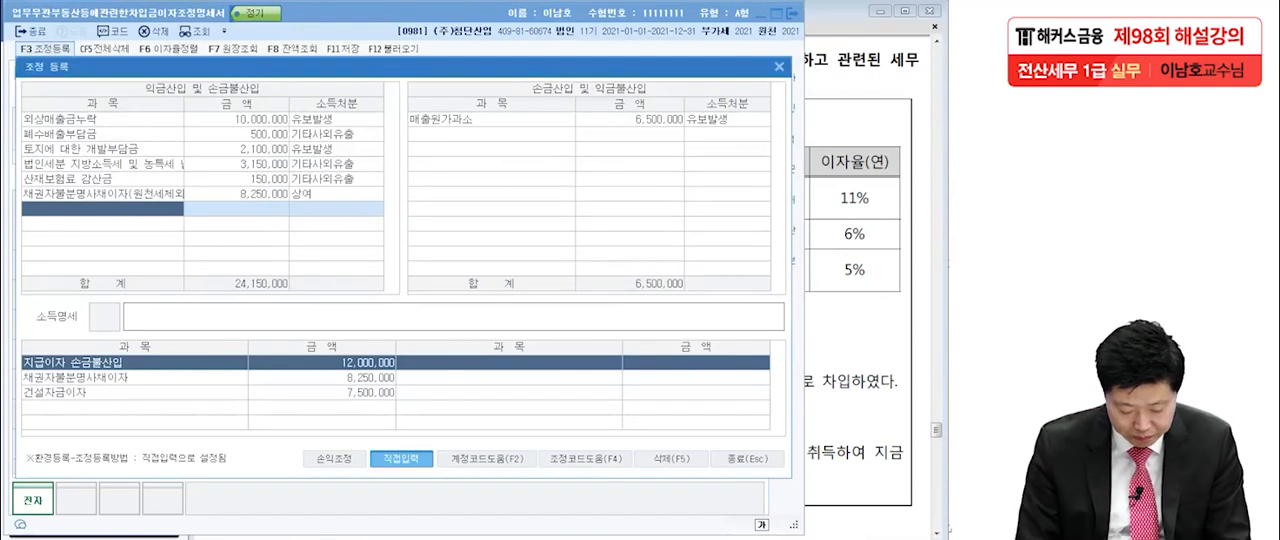
{"action": "type", "text": "건설자금이자"}
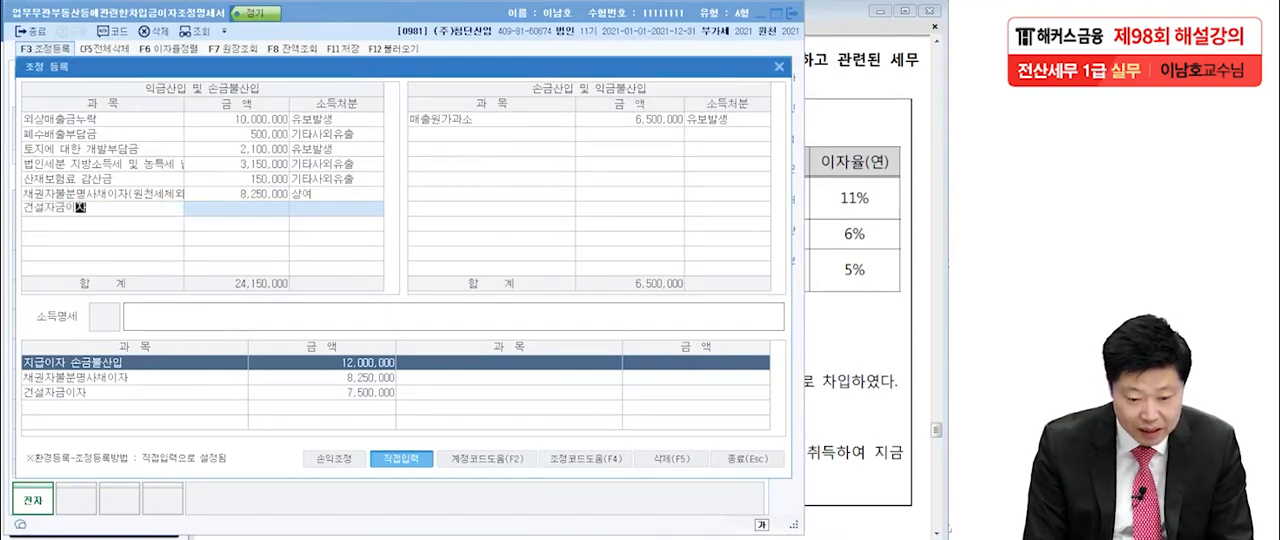
{"action": "key", "text": "Return"}
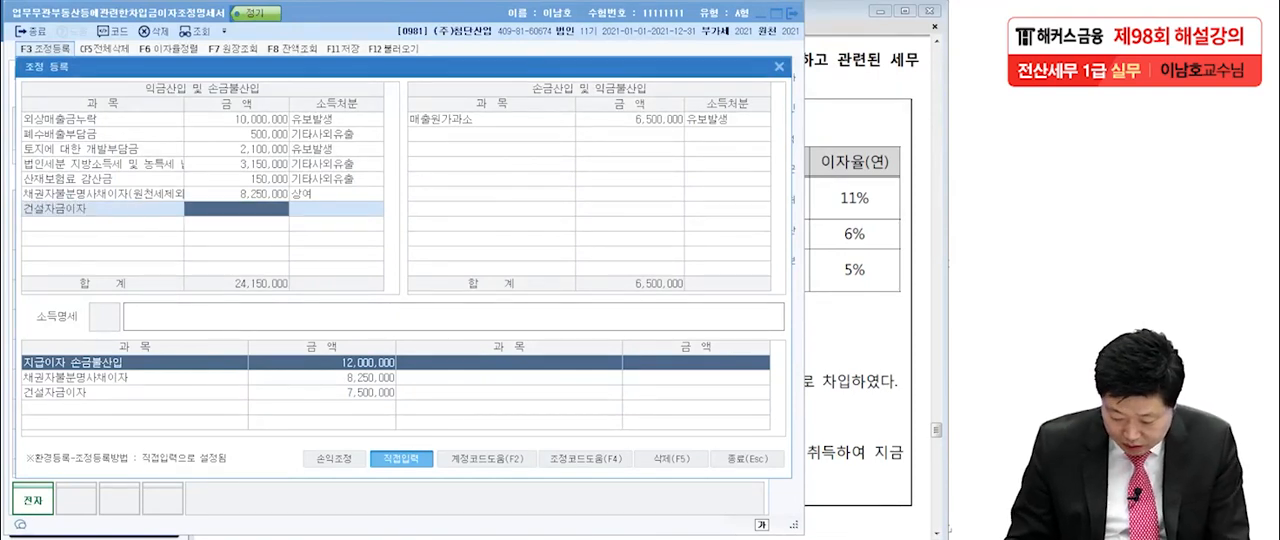
{"action": "type", "text": "7,500,000"}
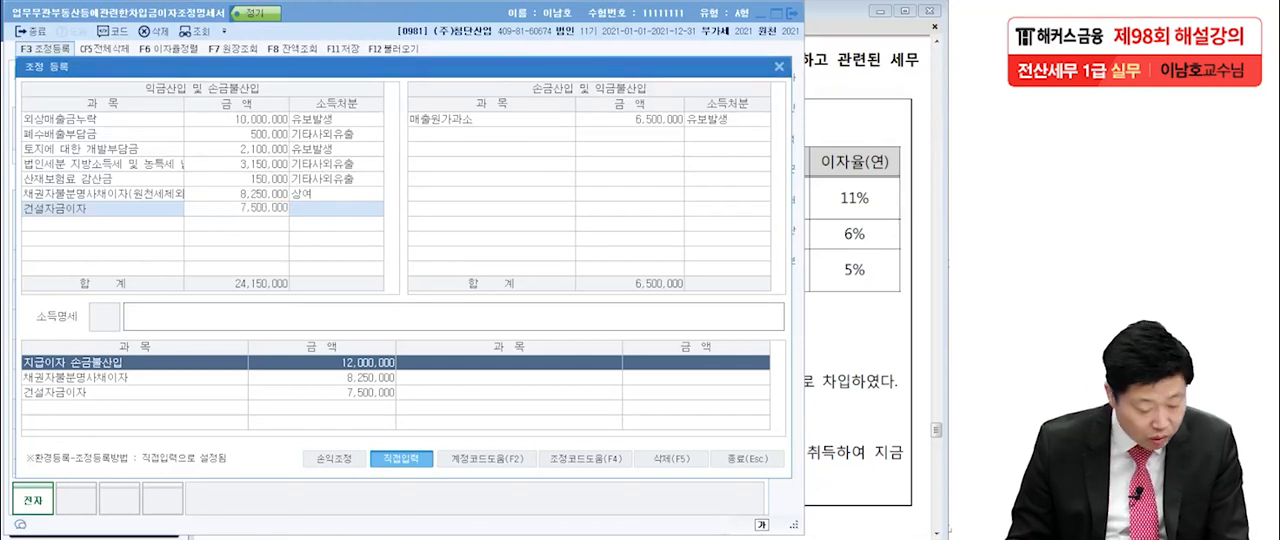
{"action": "key", "text": "Return"}
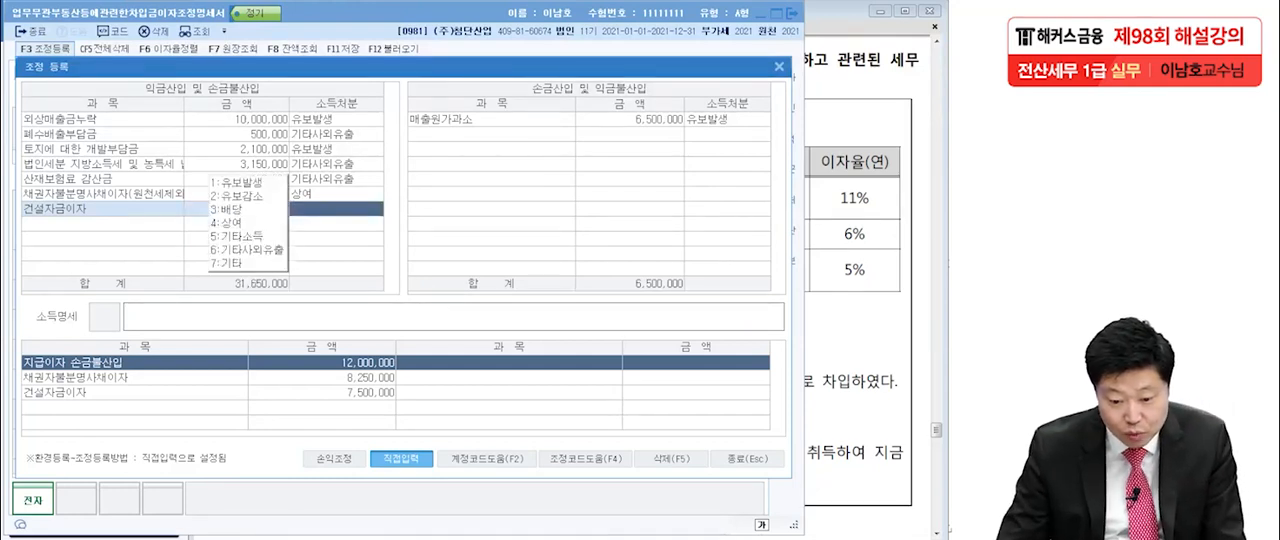
{"action": "key", "text": "1"}
{"action": "key", "text": "Return"}
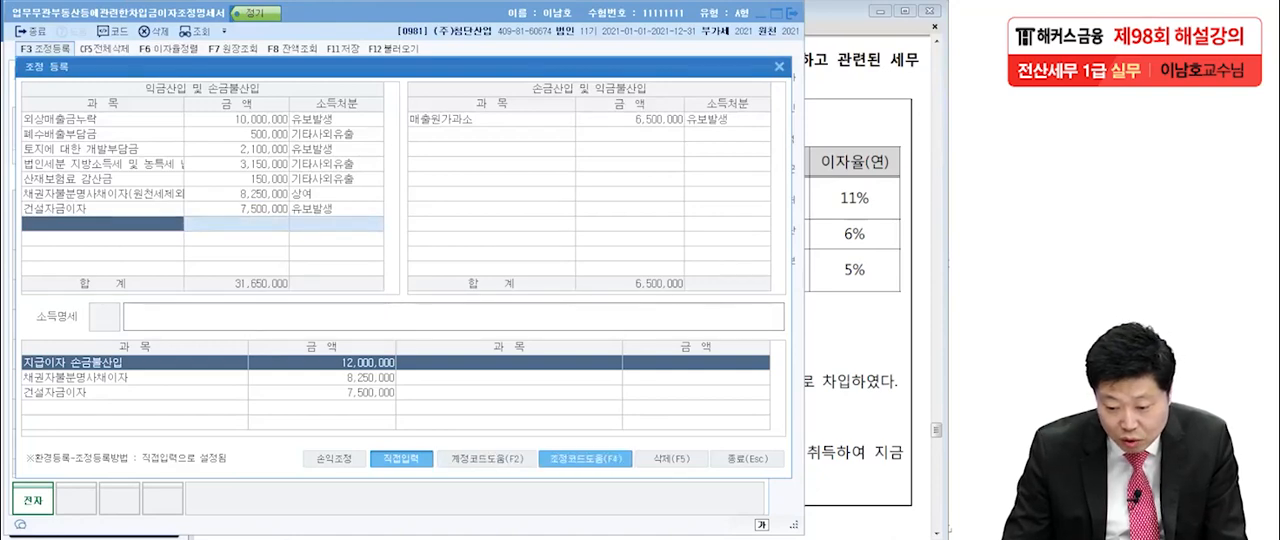
Add 업무무관자산지급이자 from the adjustment codes under 익금산입 및 손금불산입, with an amount of 12,000,000 and 기타사외유출 as its 소득처분.
{"action": "key", "text": "F2"}
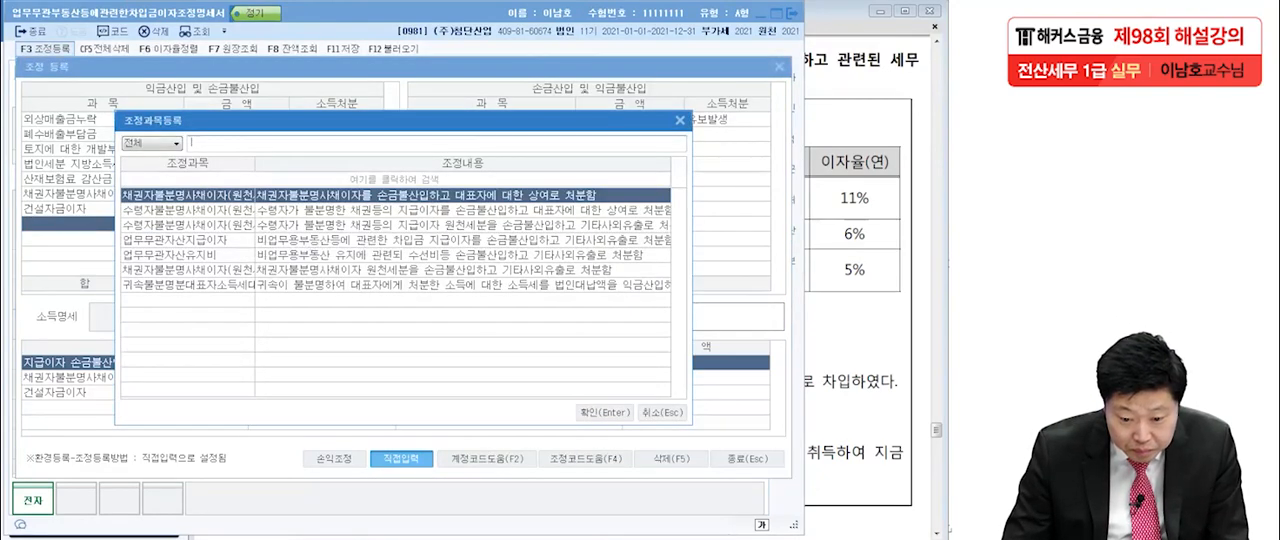
{"action": "left_click_drag", "start_coordinate": [255, 163], "coordinate": [289, 163]}
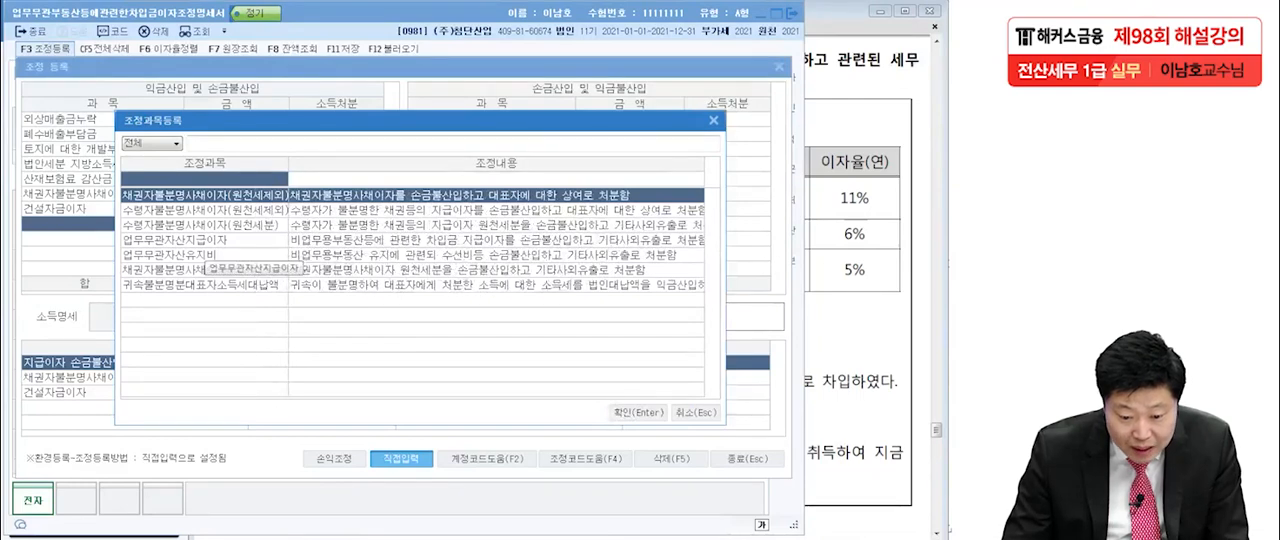
{"action": "left_click", "coordinate": [204, 241]}
{"action": "key", "text": "Return"}
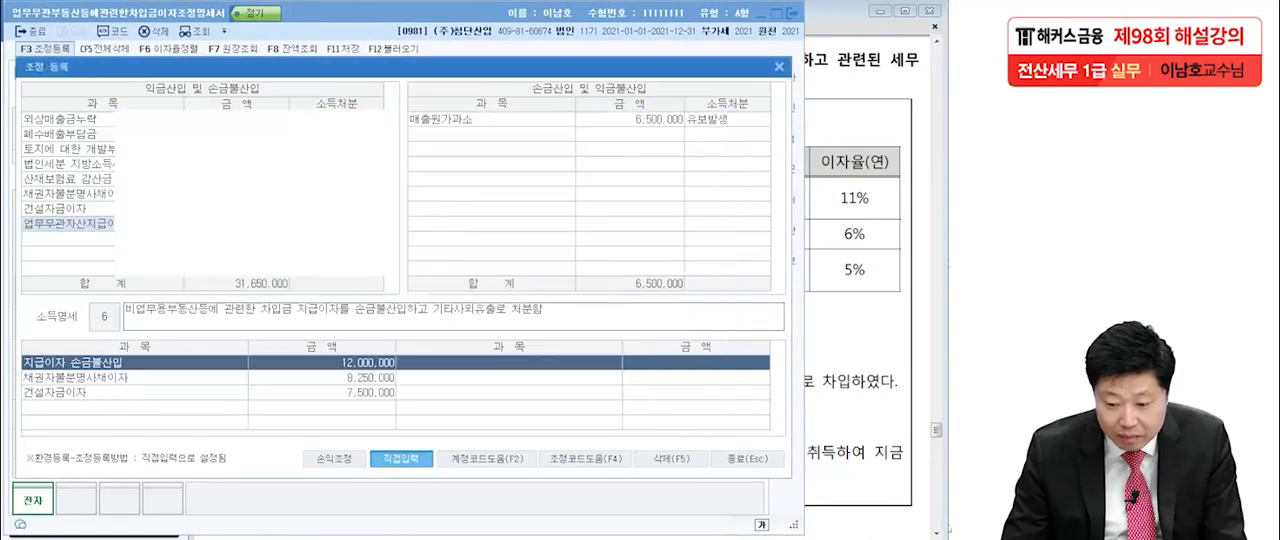
{"action": "key", "text": "Return"}
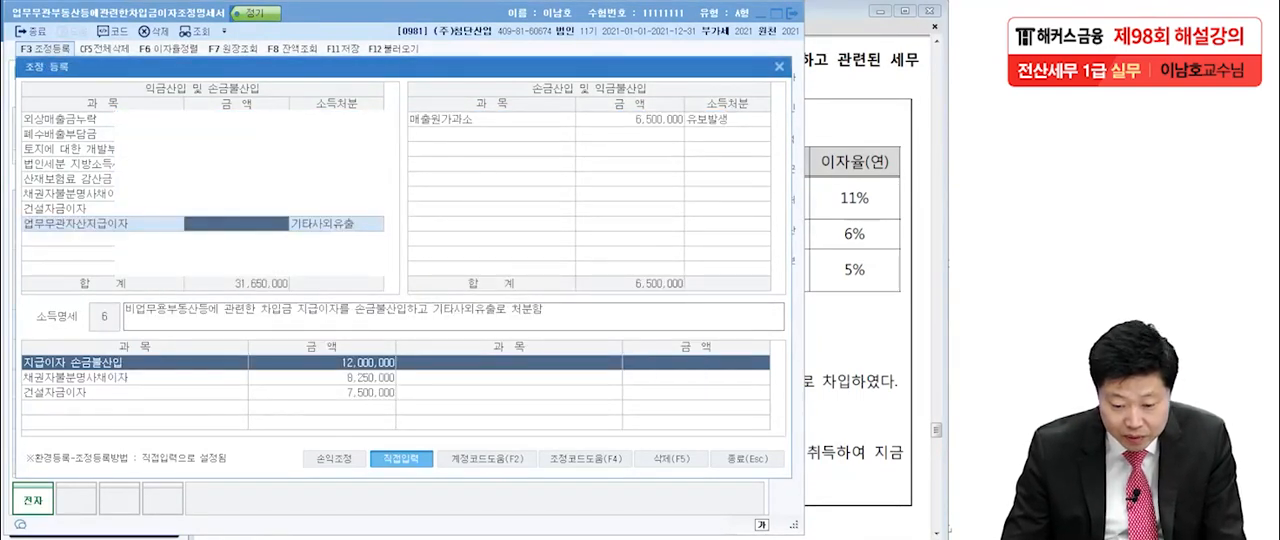
{"action": "type", "text": "12000000"}
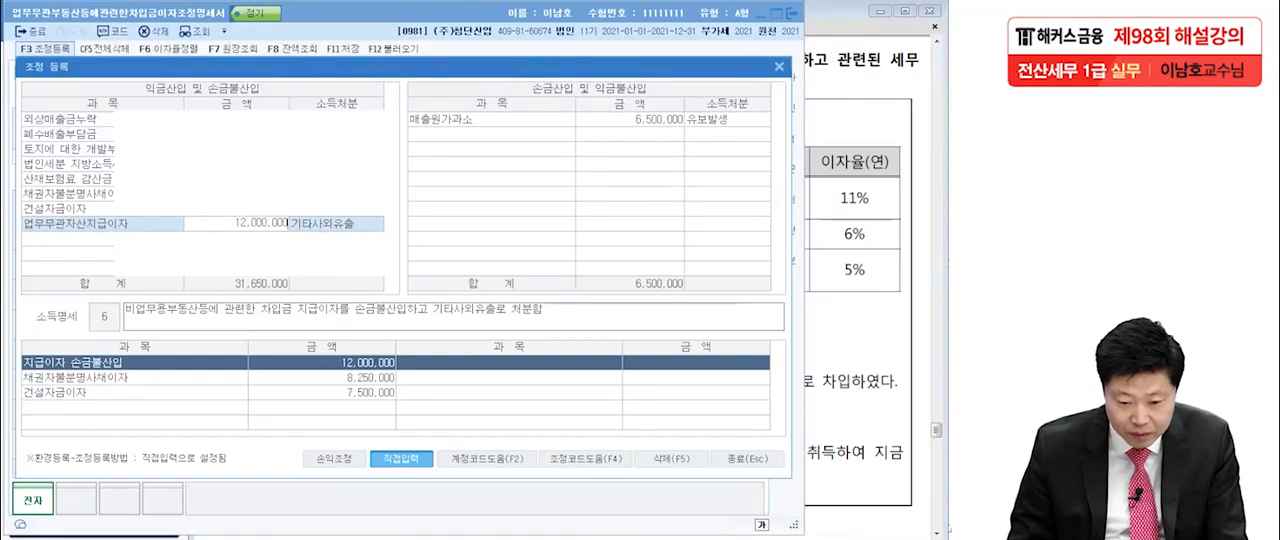
{"action": "key", "text": "Return"}
{"action": "key", "text": "Return"}
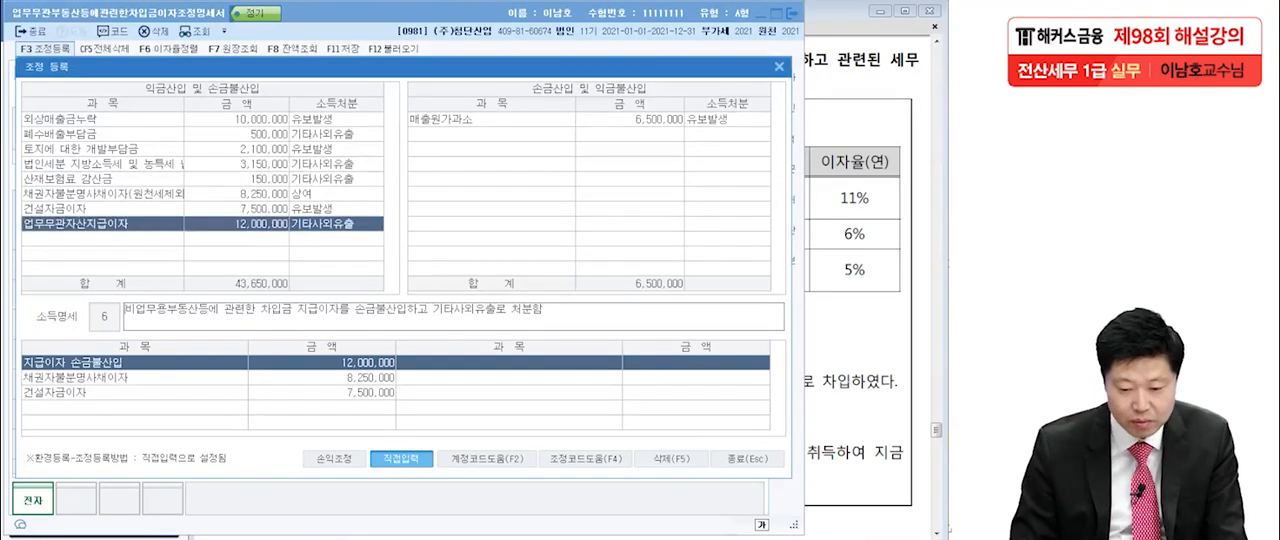
{"action": "key", "text": "Return"}
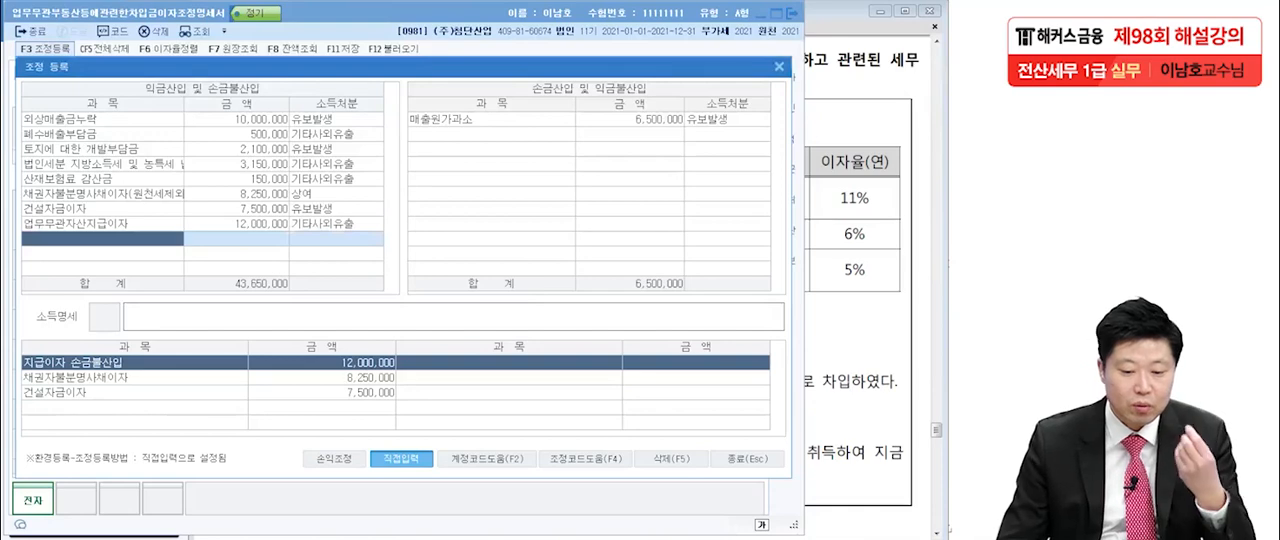
Close 조정 등록 and the 차입금이자 조정명세서, and go to question [4] in the exam PDF in Adobe Reader.
{"action": "key", "text": "Escape"}
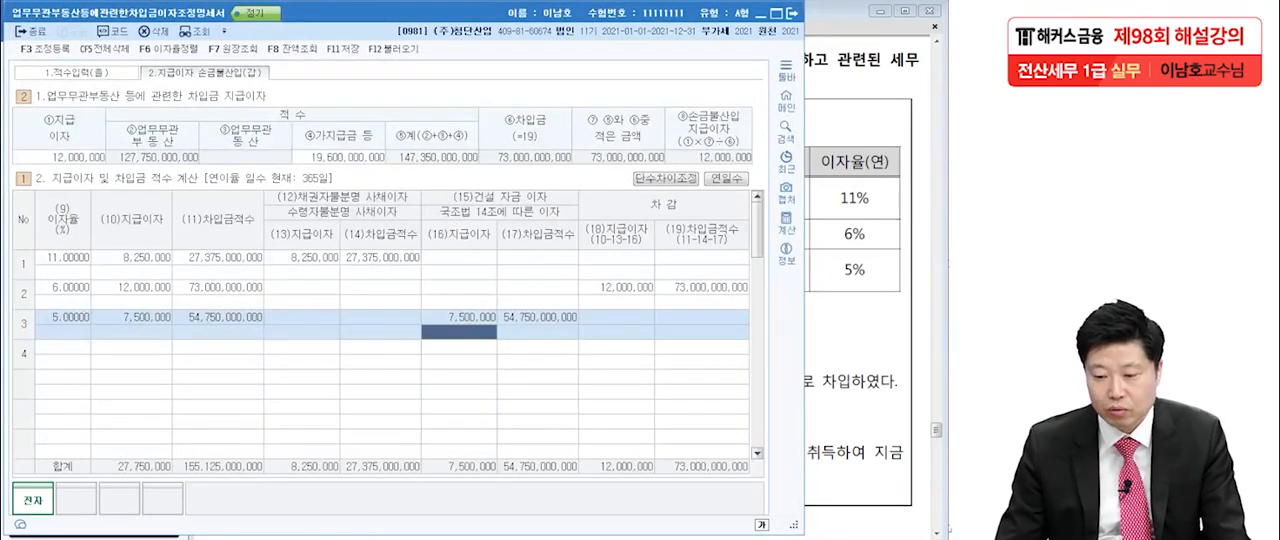
{"action": "left_click", "coordinate": [792, 13]}
{"action": "scroll", "coordinate": [560, 290], "scroll_direction": "down", "scroll_amount": 10}
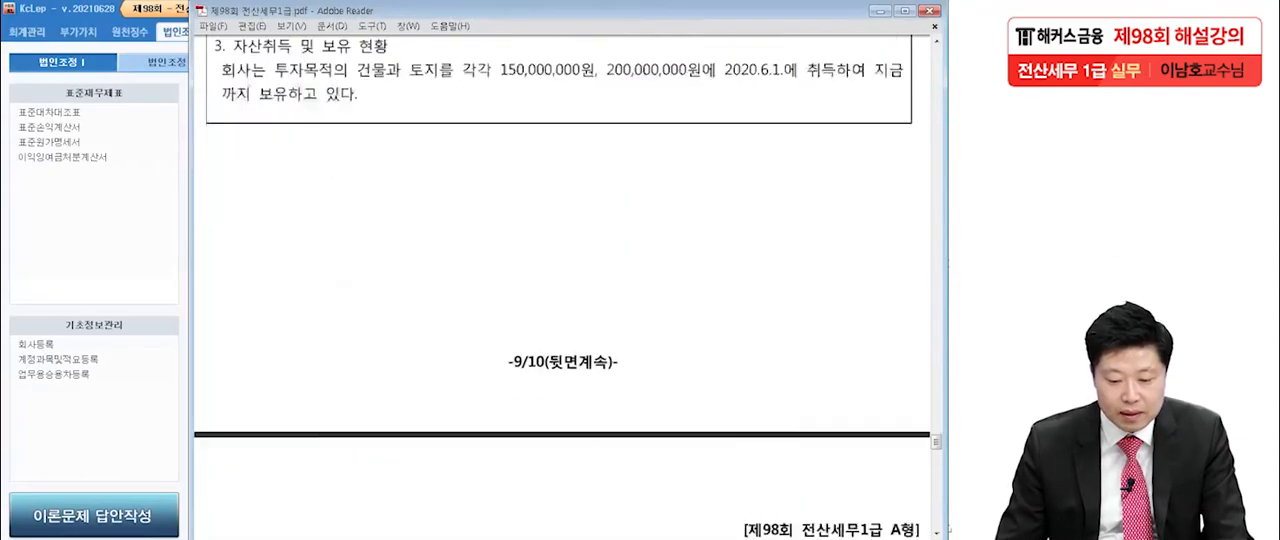
{"action": "scroll", "coordinate": [560, 300], "scroll_direction": "down", "scroll_amount": 4}
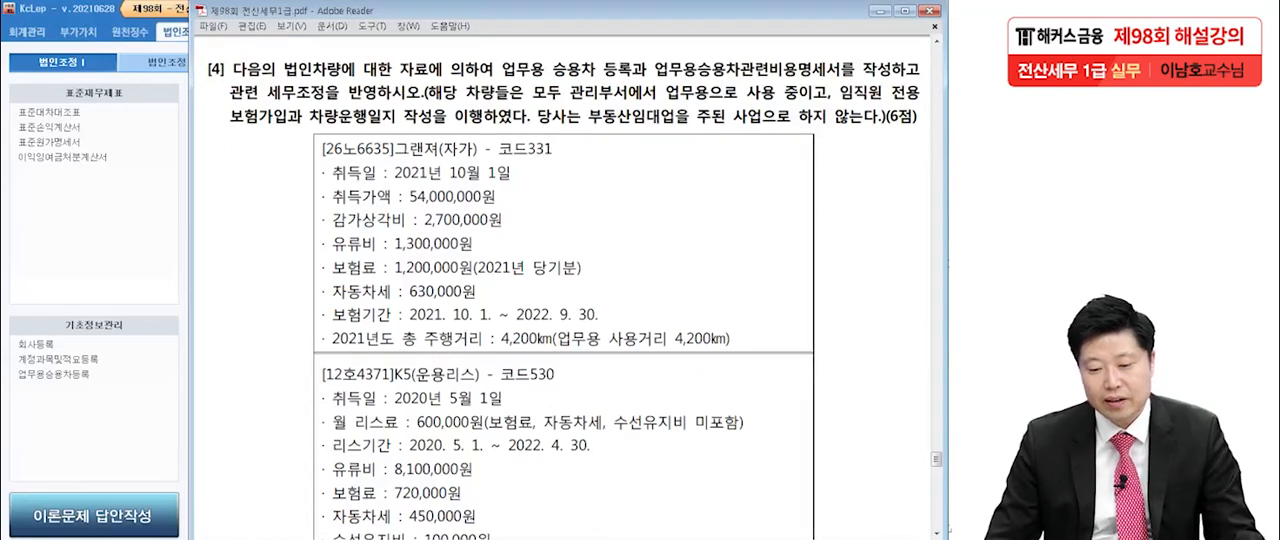
Underline 업무용 승용차 등록, 업무용승용차관련비용명세서, 세무조정, 관리부서, 업무용, 보험가입 and 차량운행일지 작성 in question [4], and clear the marks.
{"action": "key", "text": "alt+Tab"}
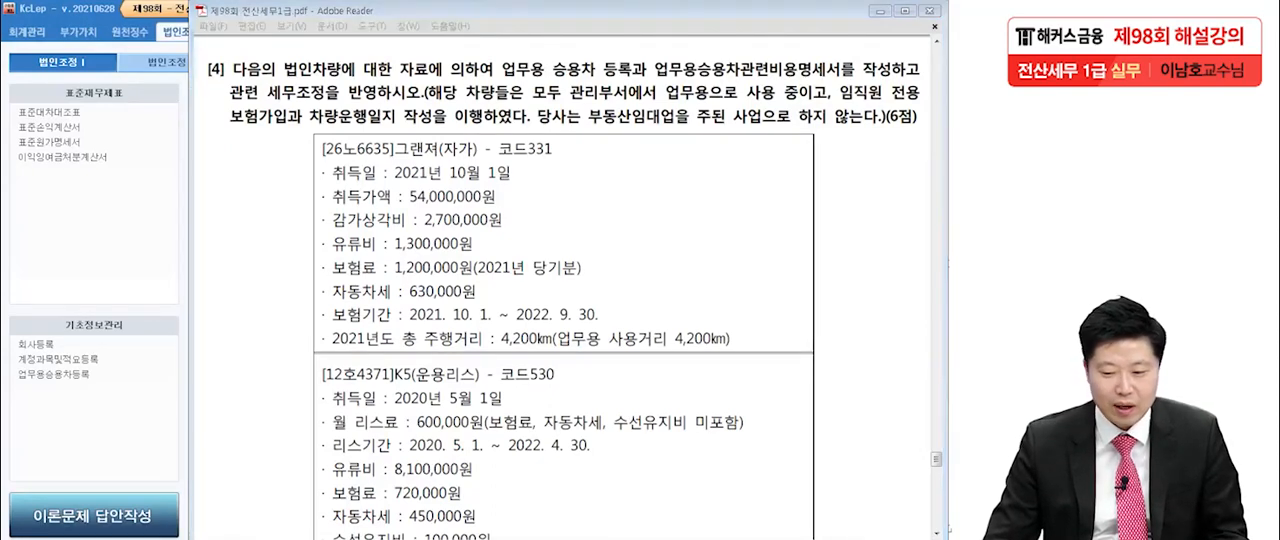
{"action": "left_click_drag", "start_coordinate": [486, 85], "coordinate": [838, 84]}
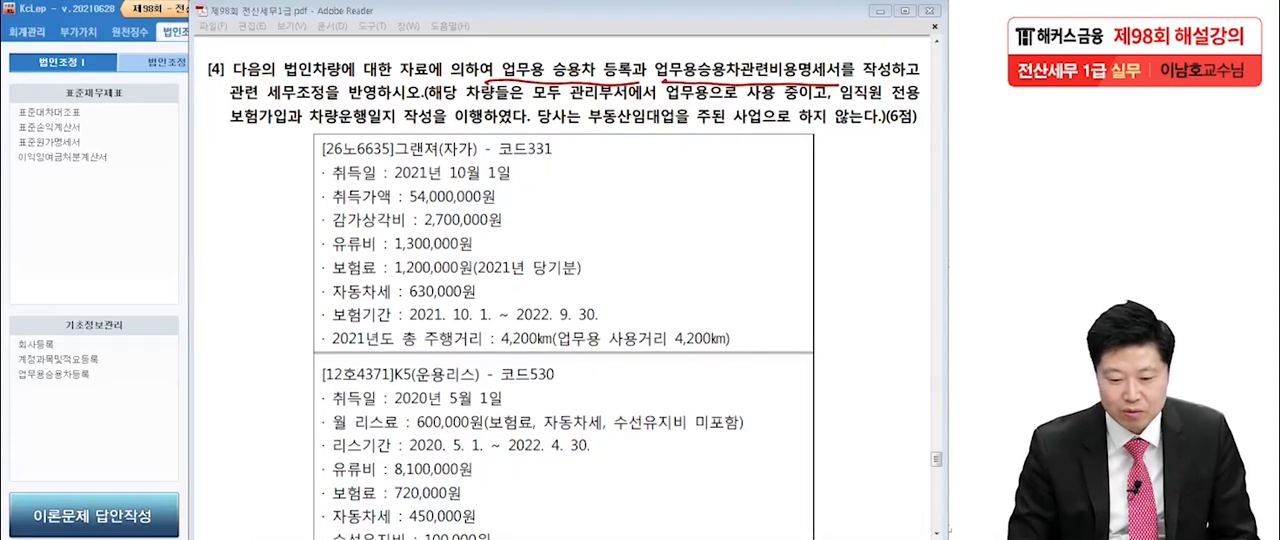
{"action": "left_click_drag", "start_coordinate": [264, 110], "coordinate": [334, 99]}
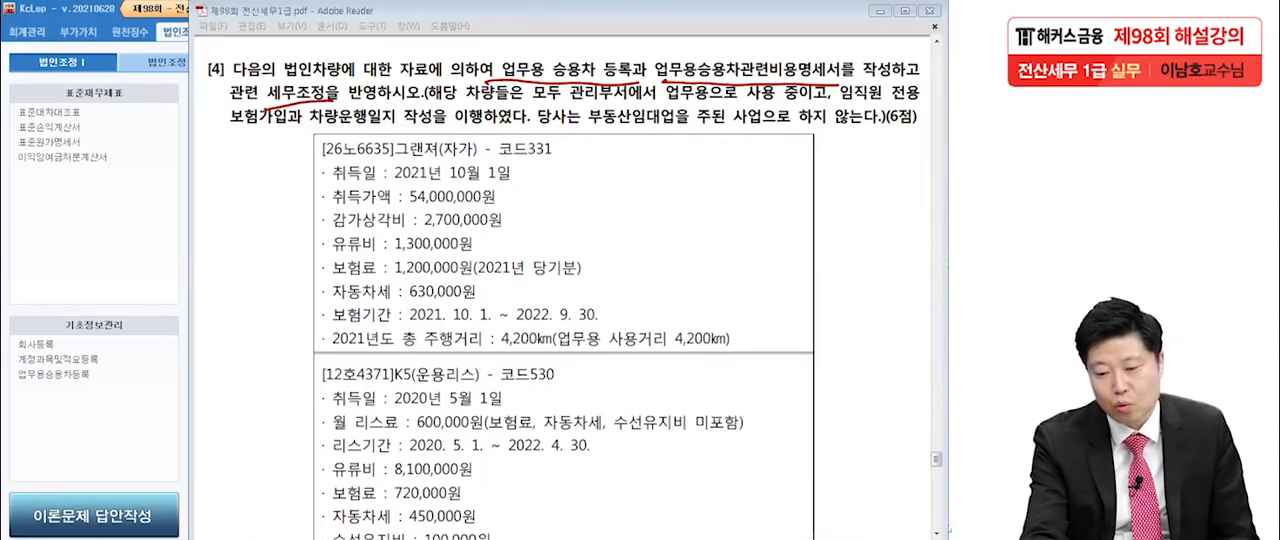
{"action": "left_click_drag", "start_coordinate": [576, 104], "coordinate": [714, 103]}
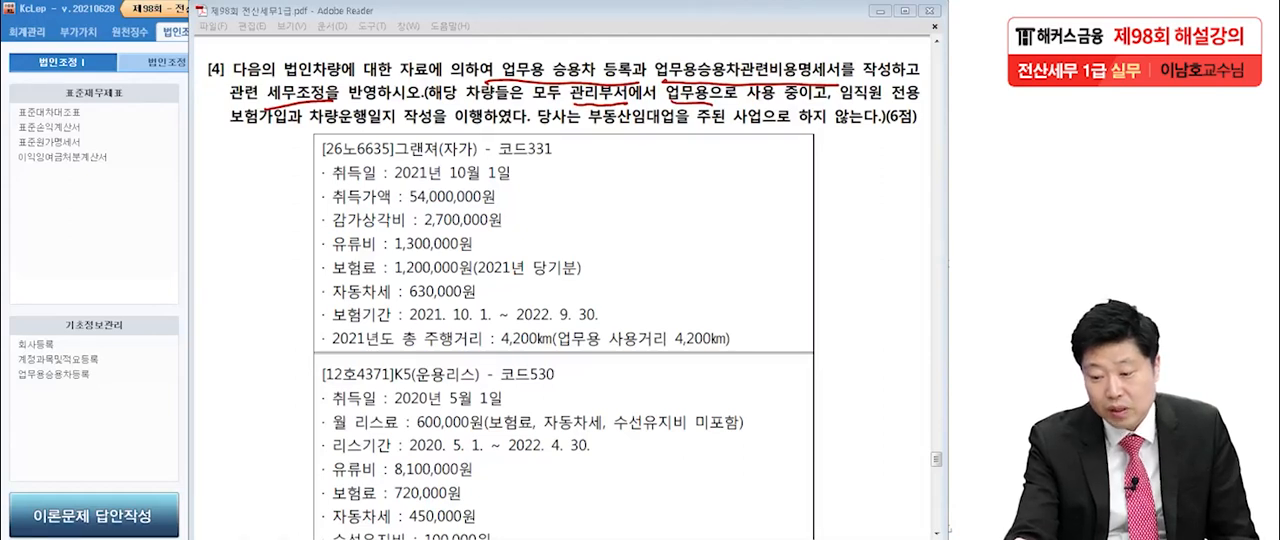
{"action": "left_click_drag", "start_coordinate": [224, 140], "coordinate": [434, 128]}
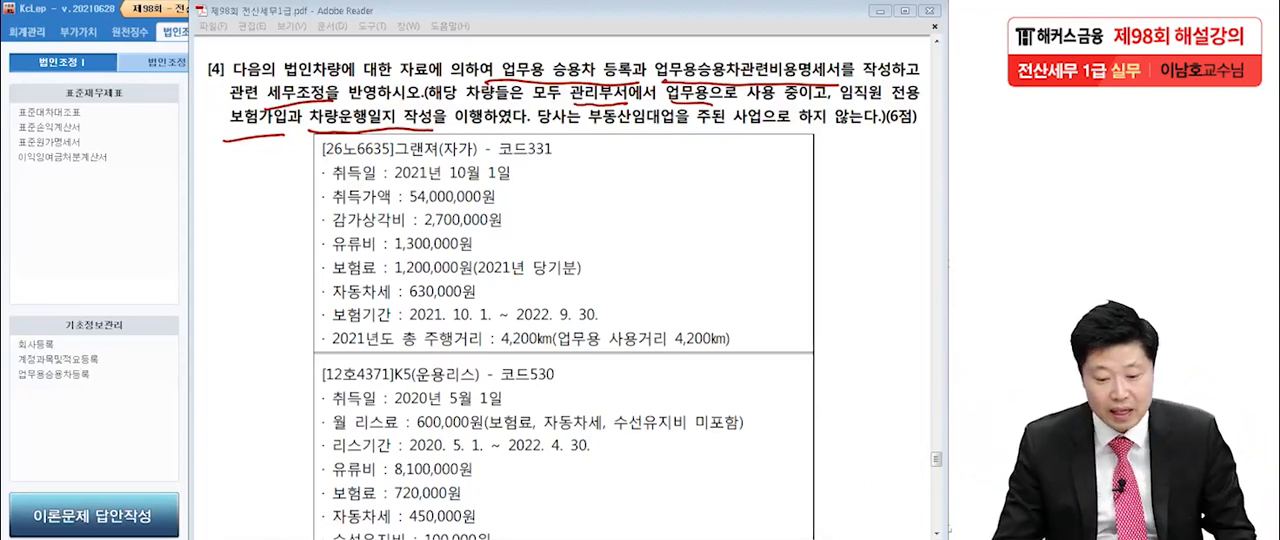
{"action": "key", "text": "Escape"}
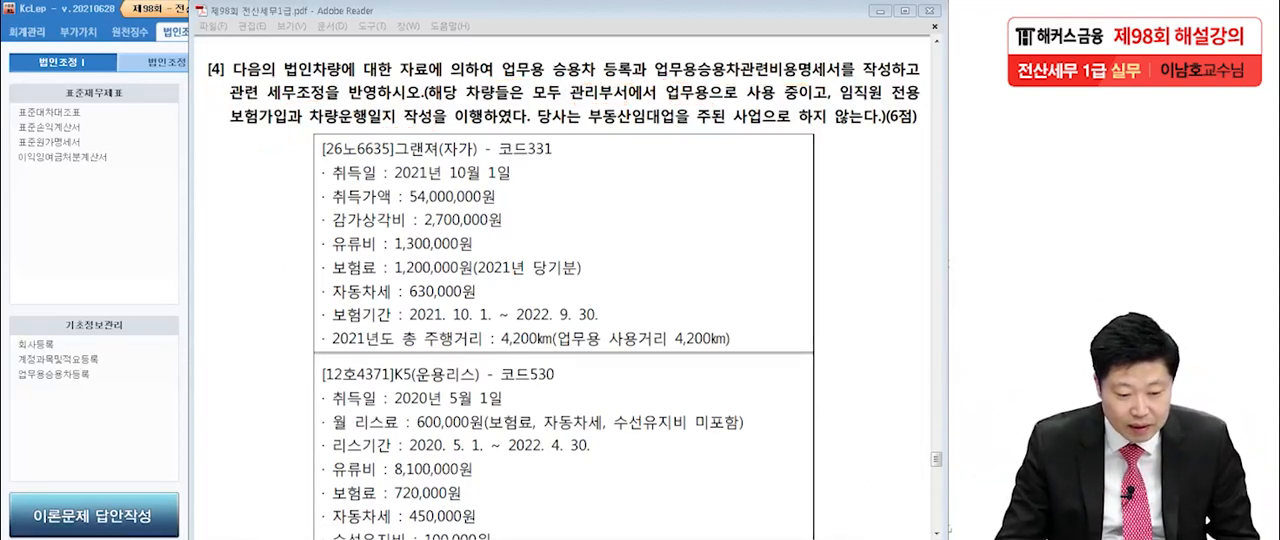
{"action": "scroll", "coordinate": [564, 295], "scroll_direction": "down", "scroll_amount": 3}
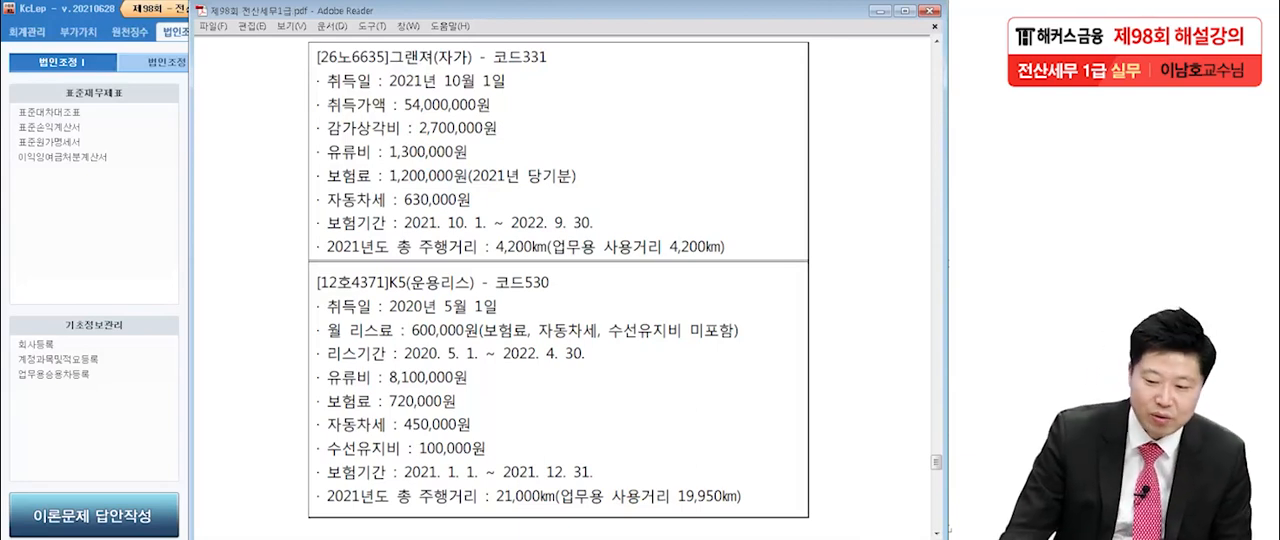
Underline 리스 and circle 호 in the K5 heading, add a connected circled handwritten note beside it, and clear the marks.
{"action": "left_click_drag", "start_coordinate": [564, 280], "coordinate": [576, 279]}
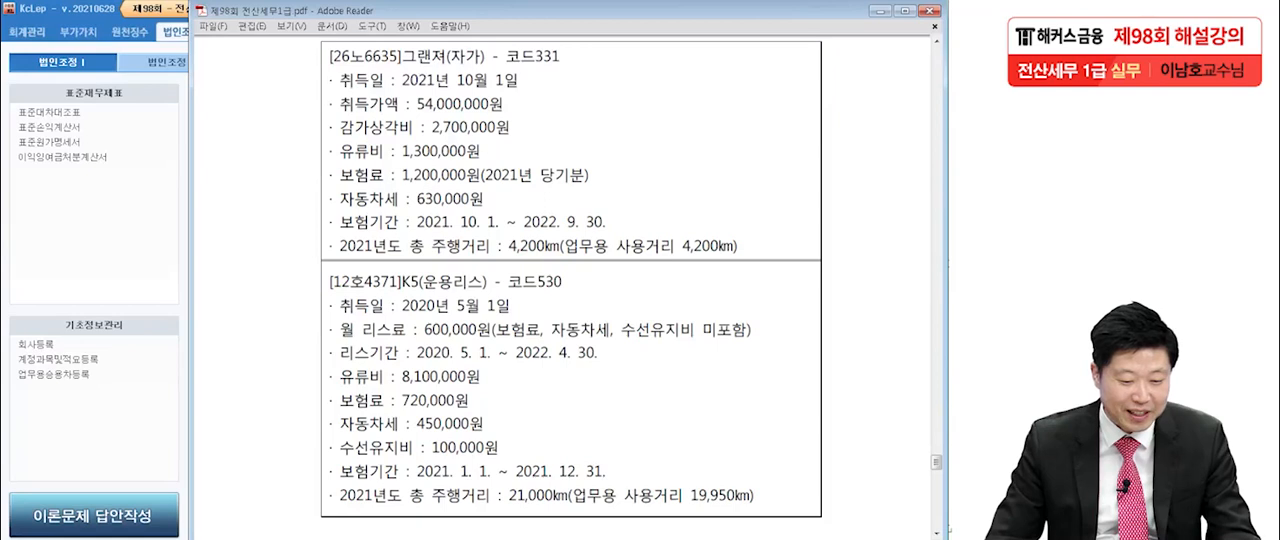
{"action": "key", "text": "alt+Tab"}
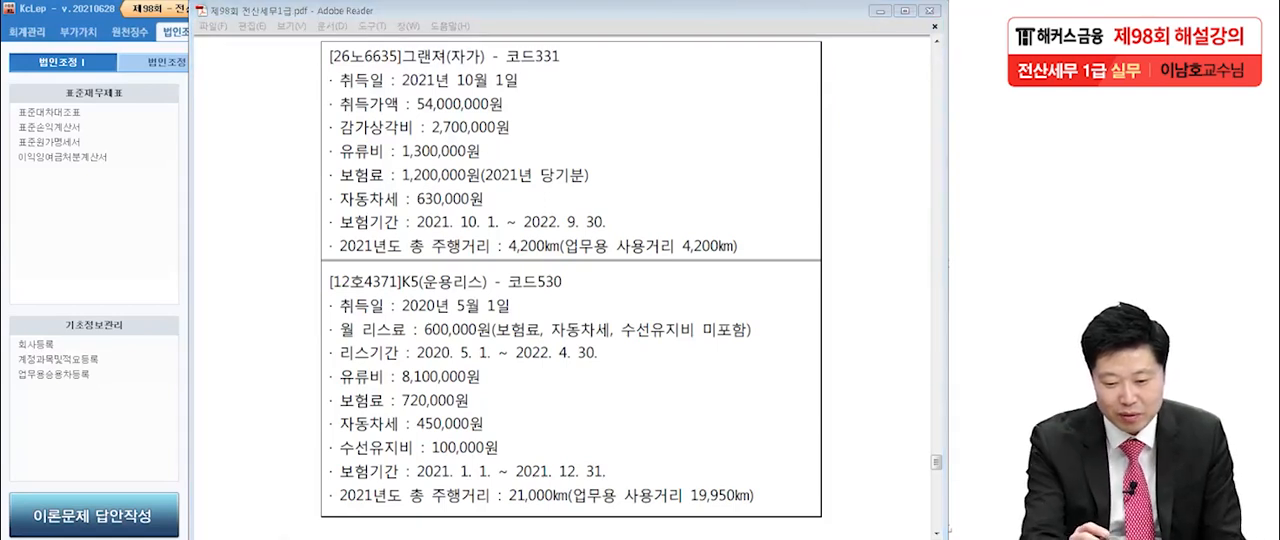
{"action": "left_click_drag", "start_coordinate": [453, 291], "coordinate": [480, 288]}
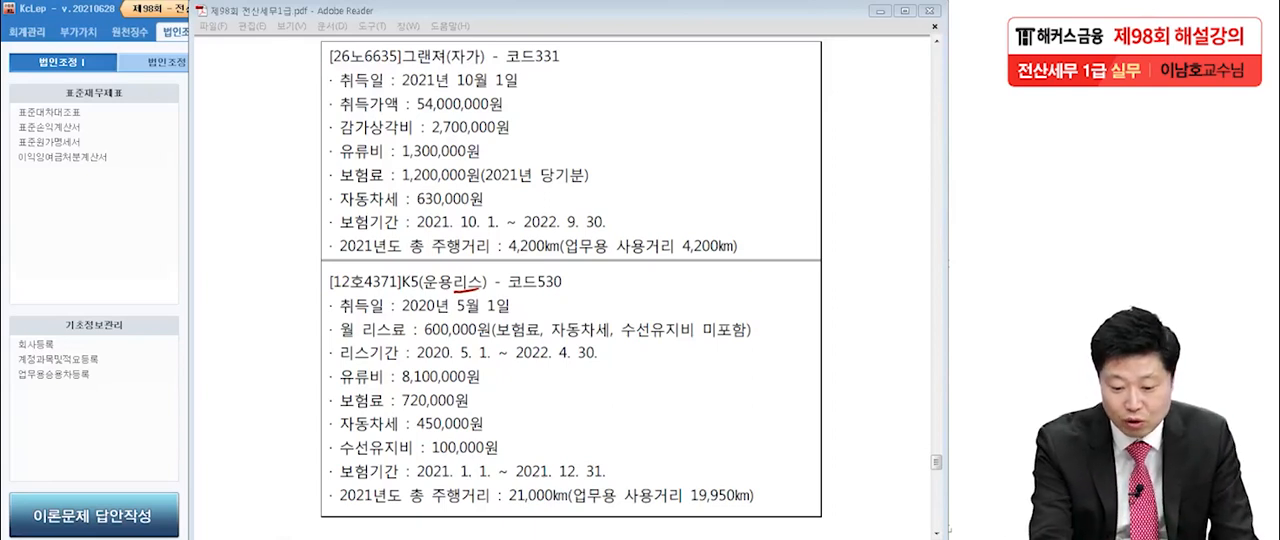
{"action": "mouse_move", "coordinate": [358, 303]}
{"action": "left_mouse_down"}
{"action": "mouse_move", "coordinate": [346, 274]}
{"action": "mouse_move", "coordinate": [362, 304]}
{"action": "left_mouse_up"}
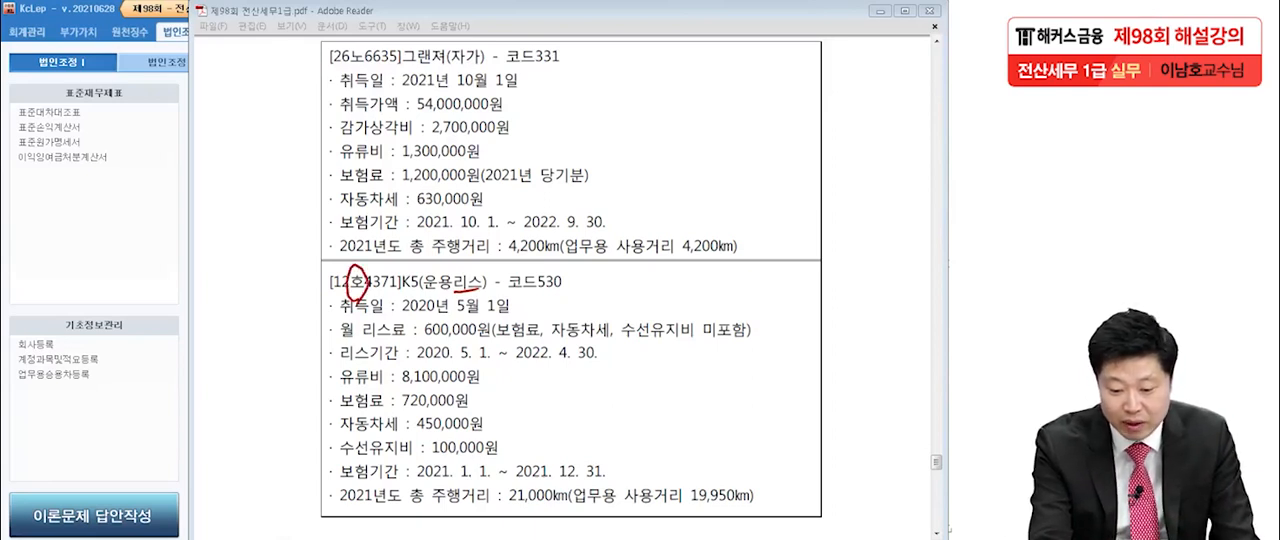
{"action": "left_click_drag", "start_coordinate": [282, 271], "coordinate": [346, 267]}
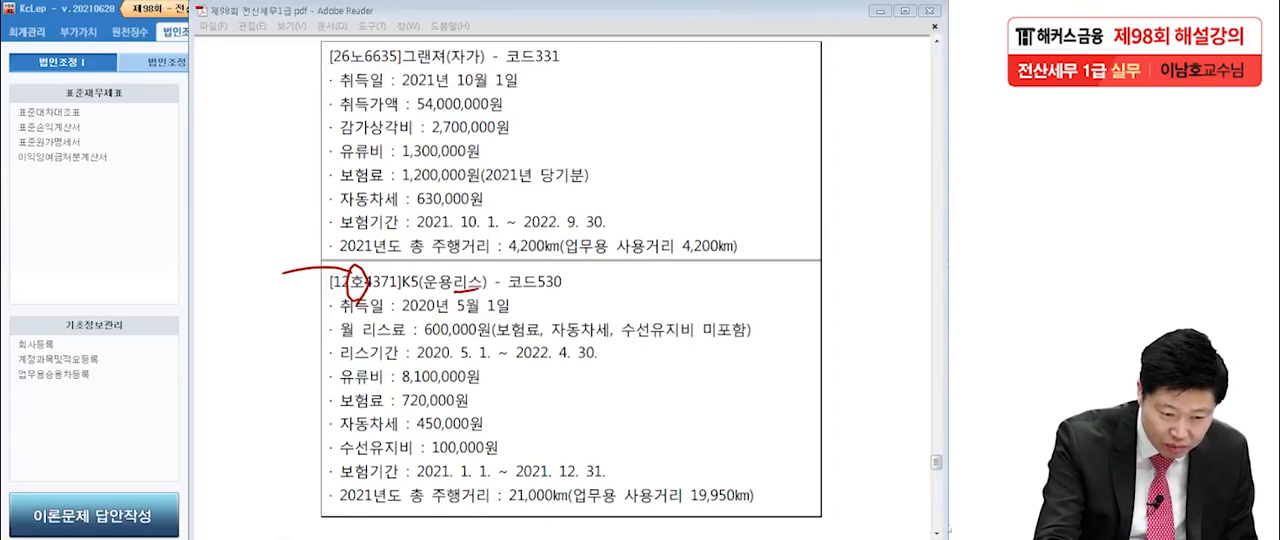
{"action": "mouse_move", "coordinate": [226, 257]}
{"action": "left_mouse_down"}
{"action": "mouse_move", "coordinate": [242, 250]}
{"action": "mouse_move", "coordinate": [226, 275]}
{"action": "left_mouse_up"}
{"action": "left_click_drag", "start_coordinate": [244, 262], "coordinate": [258, 289]}
{"action": "mouse_move", "coordinate": [247, 319]}
{"action": "left_mouse_down"}
{"action": "mouse_move", "coordinate": [210, 301]}
{"action": "mouse_move", "coordinate": [254, 324]}
{"action": "left_mouse_up"}
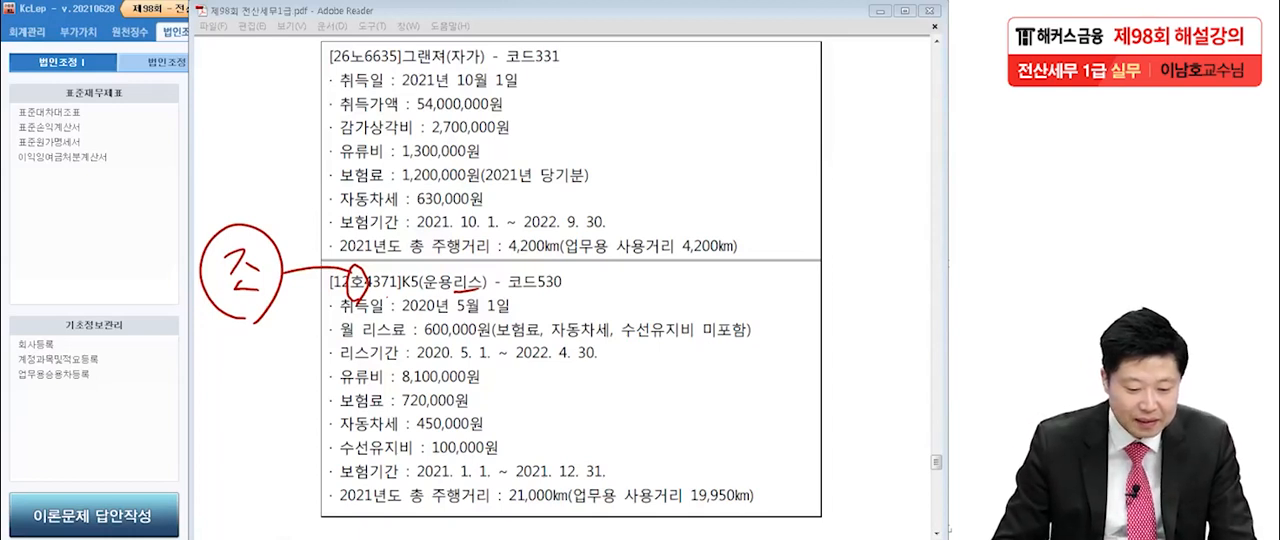
{"action": "key", "text": "Escape"}
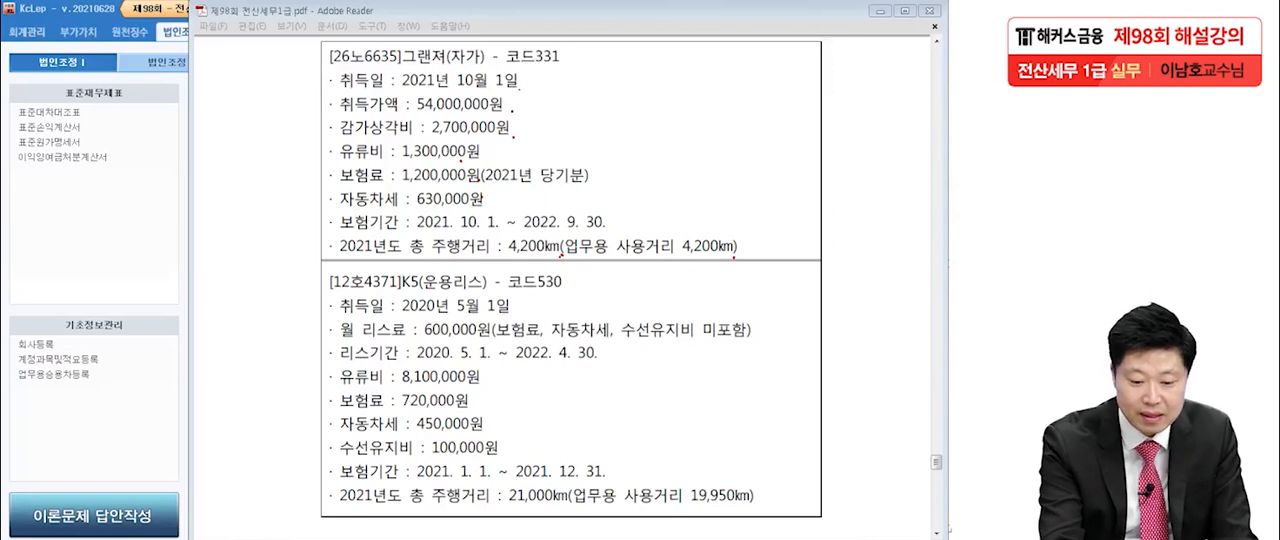
Write a boxed 1 in the margin and the formula (54,000,000 ÷ 5) × 3/12 = beside the 그랜져's 취득가액.
{"action": "left_click_drag", "start_coordinate": [44, 80], "coordinate": [20, 118]}
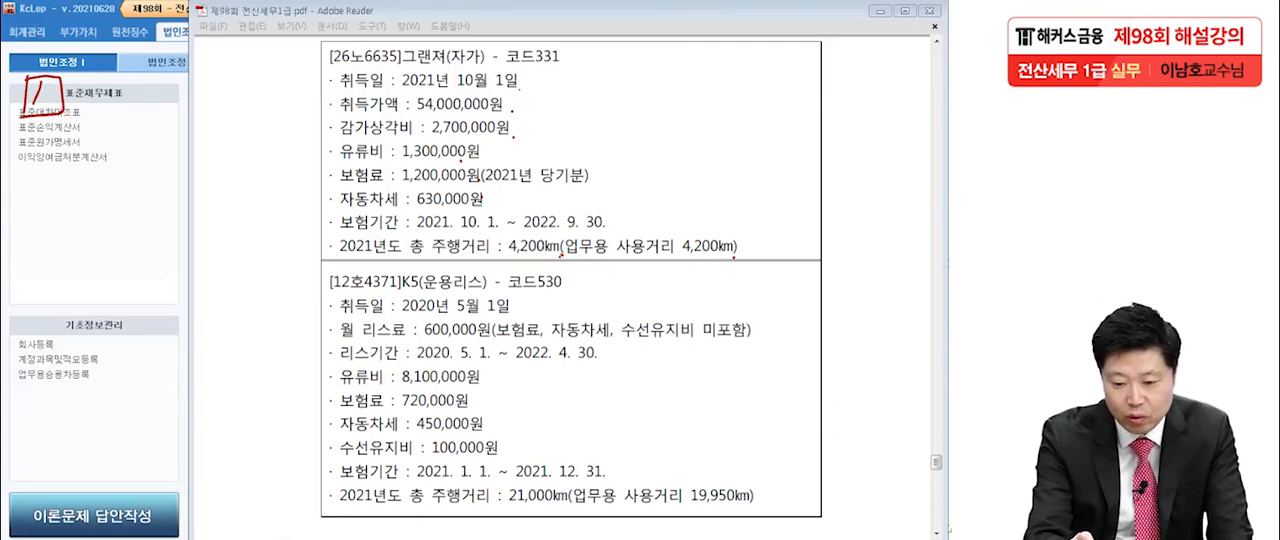
{"action": "left_click_drag", "start_coordinate": [518, 104], "coordinate": [563, 118]}
{"action": "left_click_drag", "start_coordinate": [576, 94], "coordinate": [597, 94]}
{"action": "left_click_drag", "start_coordinate": [420, 84], "coordinate": [406, 118]}
{"action": "left_click_drag", "start_coordinate": [610, 82], "coordinate": [594, 124]}
{"action": "left_click_drag", "start_coordinate": [636, 94], "coordinate": [654, 116]}
{"action": "mouse_move", "coordinate": [654, 98]}
{"action": "left_mouse_down"}
{"action": "mouse_move", "coordinate": [636, 120]}
{"action": "mouse_move", "coordinate": [693, 112]}
{"action": "mouse_move", "coordinate": [666, 140]}
{"action": "mouse_move", "coordinate": [699, 146]}
{"action": "left_mouse_up"}
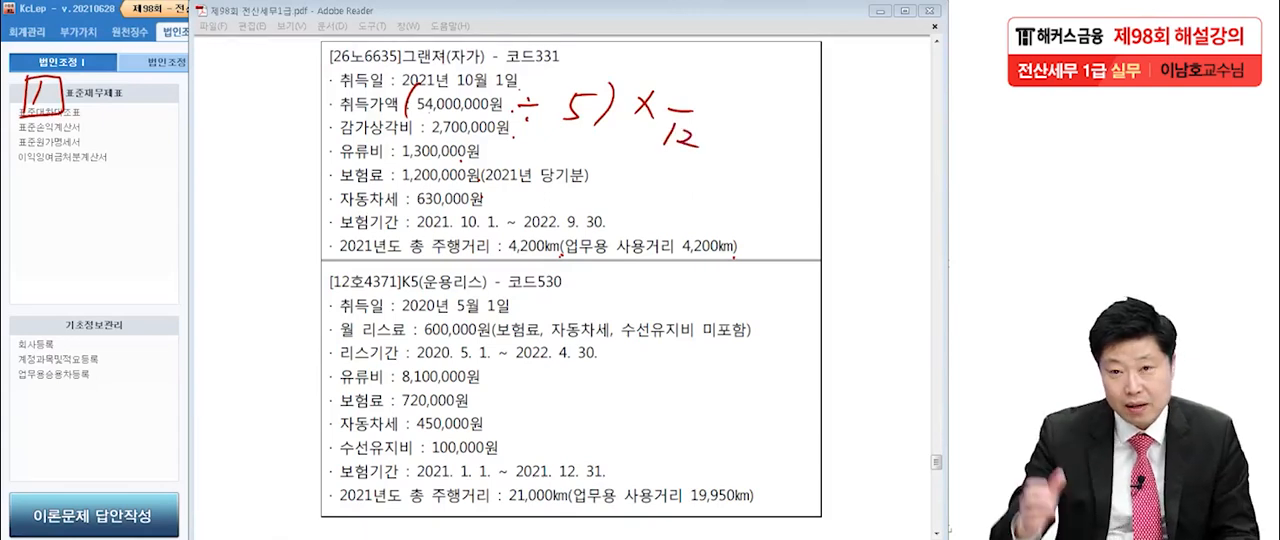
{"action": "mouse_move", "coordinate": [677, 72]}
{"action": "left_mouse_down"}
{"action": "mouse_move", "coordinate": [688, 78]}
{"action": "mouse_move", "coordinate": [674, 99]}
{"action": "left_mouse_up"}
{"action": "left_click_drag", "start_coordinate": [716, 104], "coordinate": [738, 115]}
{"action": "mouse_move", "coordinate": [808, 131]}
{"action": "left_mouse_down"}
{"action": "mouse_move", "coordinate": [843, 100]}
{"action": "mouse_move", "coordinate": [853, 145]}
{"action": "left_mouse_up"}
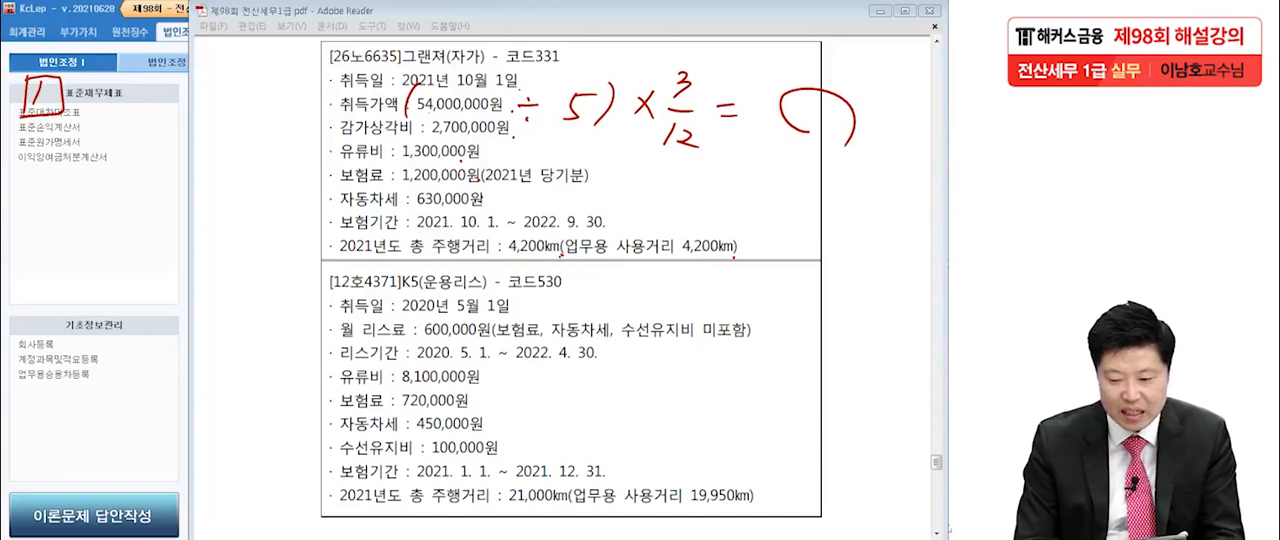
Write 2,700,000 as the formula's result, box it and the underlined 감가상각비's amount, and put a dash beside the boxed 1.
{"action": "left_click_drag", "start_coordinate": [793, 140], "coordinate": [808, 169]}
{"action": "mouse_move", "coordinate": [824, 142]}
{"action": "left_mouse_down"}
{"action": "mouse_move", "coordinate": [827, 167]}
{"action": "mouse_move", "coordinate": [843, 156]}
{"action": "left_mouse_up"}
{"action": "mouse_move", "coordinate": [852, 158]}
{"action": "left_mouse_down"}
{"action": "mouse_move", "coordinate": [863, 162]}
{"action": "mouse_move", "coordinate": [852, 158]}
{"action": "left_mouse_up"}
{"action": "left_click_drag", "start_coordinate": [870, 175], "coordinate": [867, 181]}
{"action": "left_click_drag", "start_coordinate": [878, 166], "coordinate": [890, 176]}
{"action": "left_click_drag", "start_coordinate": [893, 169], "coordinate": [900, 176]}
{"action": "left_click_drag", "start_coordinate": [909, 181], "coordinate": [921, 183]}
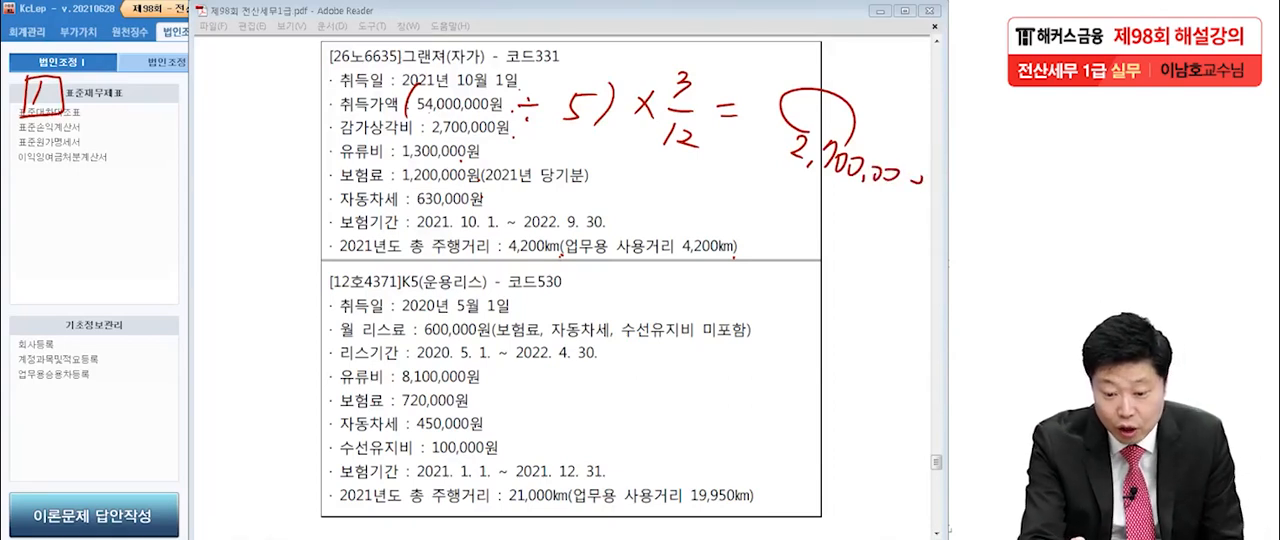
{"action": "left_click_drag", "start_coordinate": [328, 145], "coordinate": [518, 140]}
{"action": "left_click_drag", "start_coordinate": [426, 138], "coordinate": [516, 136]}
{"action": "mouse_move", "coordinate": [787, 178]}
{"action": "left_mouse_down"}
{"action": "mouse_move", "coordinate": [925, 150]}
{"action": "mouse_move", "coordinate": [768, 188]}
{"action": "left_mouse_up"}
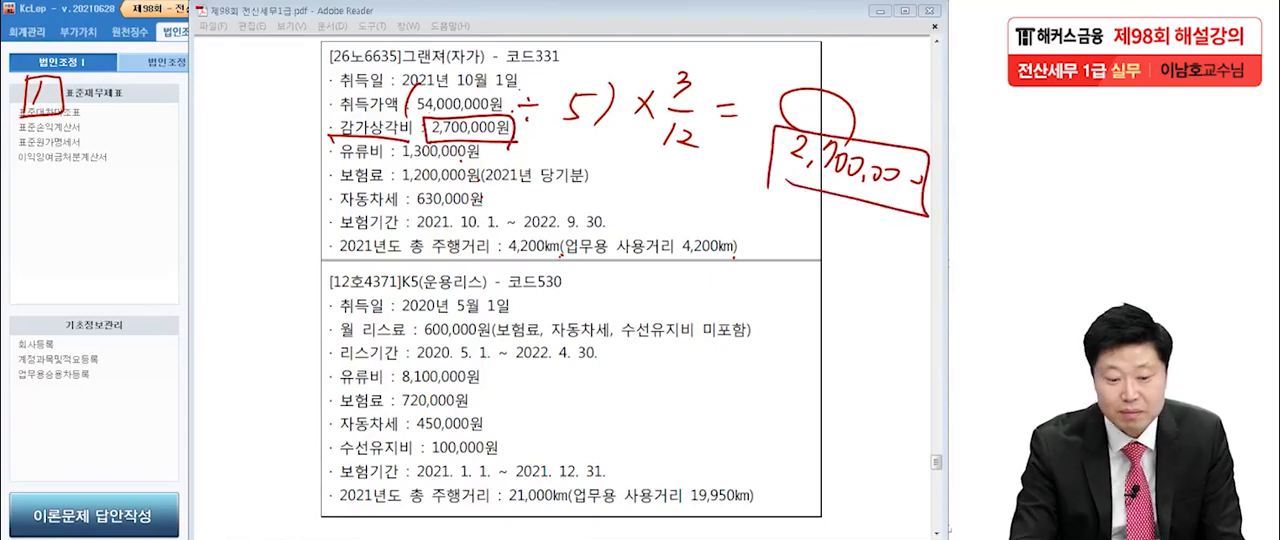
{"action": "left_click_drag", "start_coordinate": [96, 95], "coordinate": [118, 94]}
Write a boxed 2, tick the 그랜져's 감가상각비, 유류비, 보험료 and 자동차세, and underline the 보험료 amount.
{"action": "left_click_drag", "start_coordinate": [34, 150], "coordinate": [60, 192]}
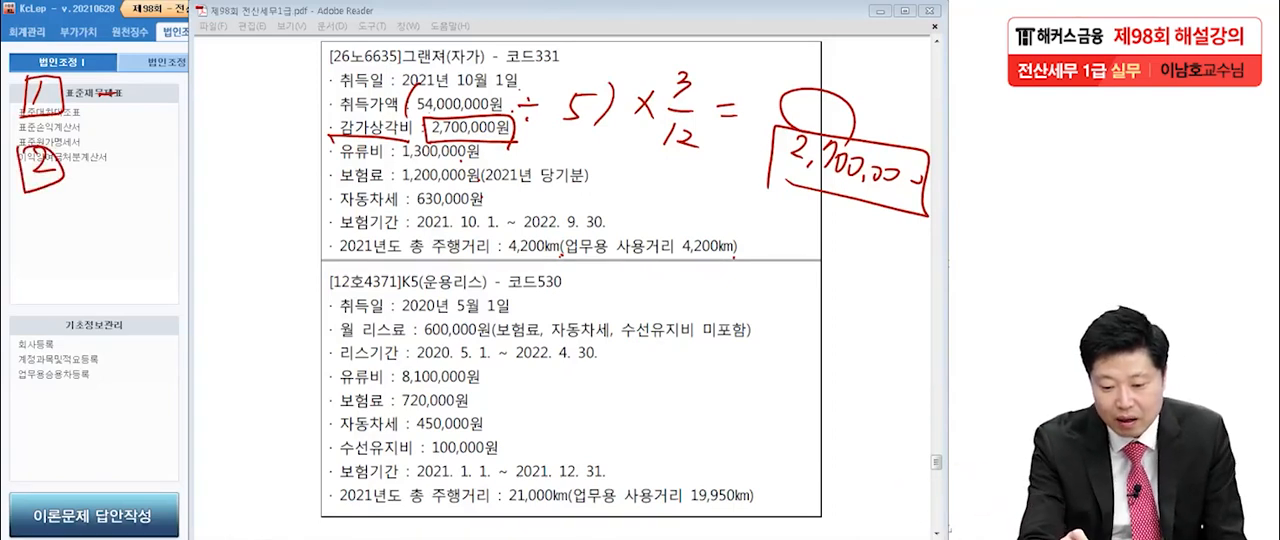
{"action": "left_click_drag", "start_coordinate": [548, 128], "coordinate": [508, 152]}
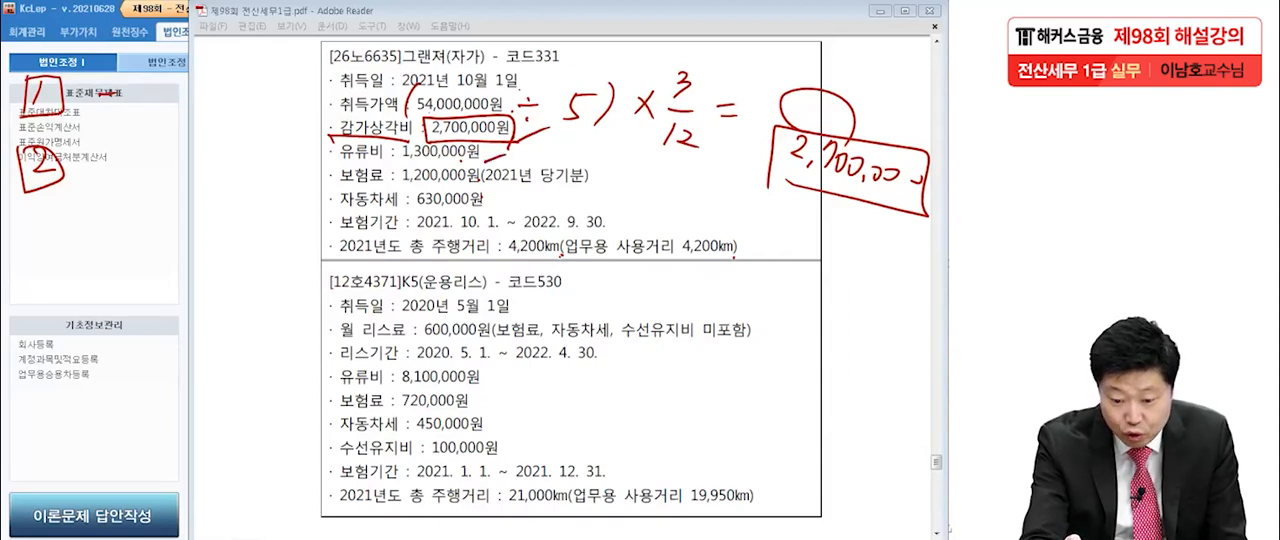
{"action": "left_click_drag", "start_coordinate": [486, 175], "coordinate": [472, 186]}
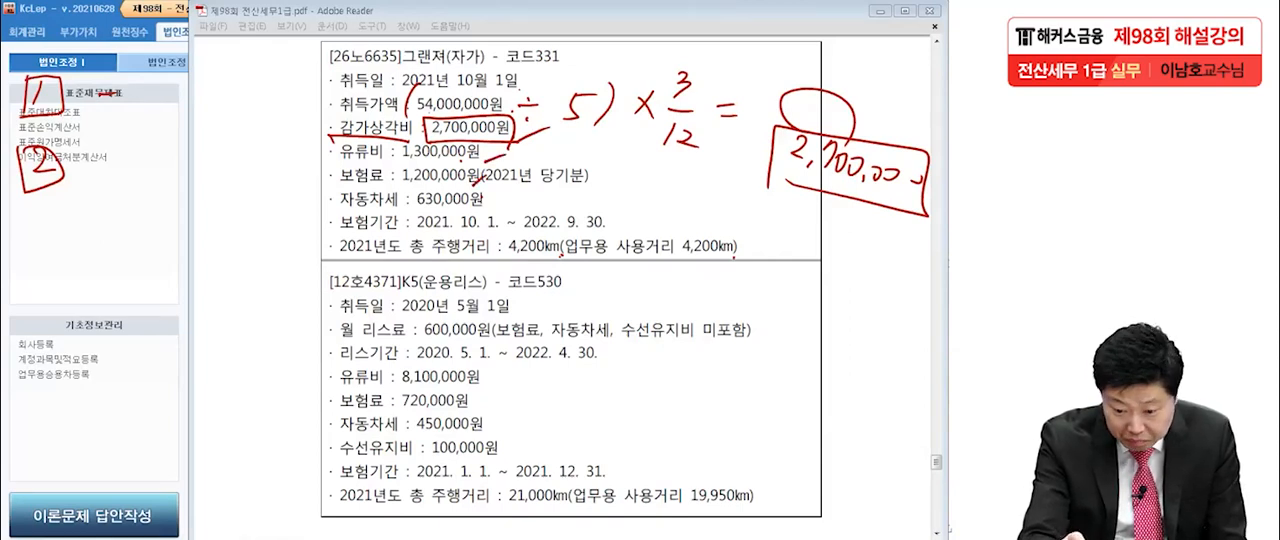
{"action": "left_click_drag", "start_coordinate": [506, 202], "coordinate": [478, 212]}
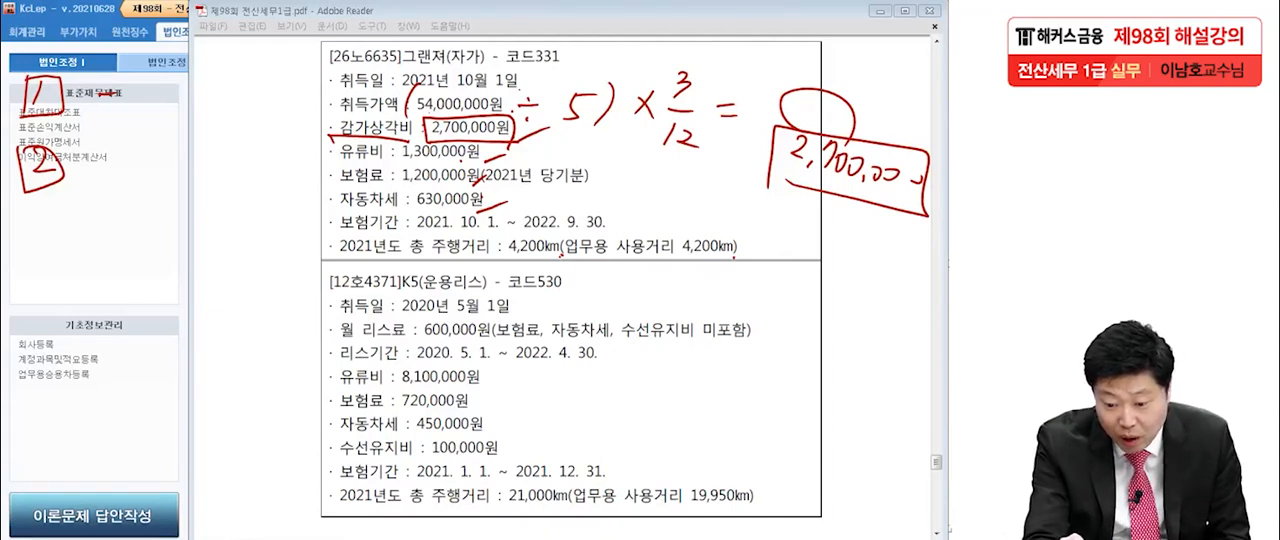
{"action": "left_click_drag", "start_coordinate": [392, 186], "coordinate": [480, 184]}
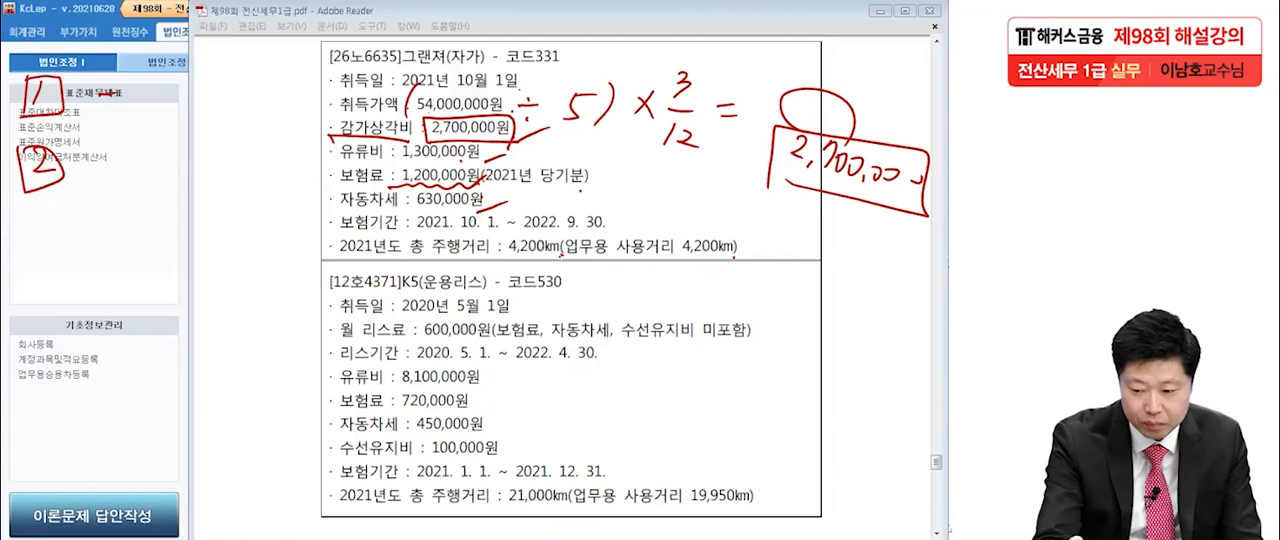
Write the 그랜져's expense total of 5,830,000 beside its cost lines.
{"action": "mouse_move", "coordinate": [664, 188]}
{"action": "left_mouse_down"}
{"action": "mouse_move", "coordinate": [647, 220]}
{"action": "mouse_move", "coordinate": [678, 192]}
{"action": "left_mouse_up"}
{"action": "left_click", "coordinate": [676, 212]}
{"action": "mouse_move", "coordinate": [713, 193]}
{"action": "left_mouse_down"}
{"action": "mouse_move", "coordinate": [713, 233]}
{"action": "mouse_move", "coordinate": [744, 209]}
{"action": "left_mouse_up"}
{"action": "left_click_drag", "start_coordinate": [759, 235], "coordinate": [756, 243]}
{"action": "left_click_drag", "start_coordinate": [771, 229], "coordinate": [773, 228]}
{"action": "mouse_move", "coordinate": [793, 227]}
{"action": "left_mouse_down"}
{"action": "mouse_move", "coordinate": [794, 240]}
{"action": "mouse_move", "coordinate": [832, 233]}
{"action": "left_mouse_up"}
{"action": "left_click_drag", "start_coordinate": [677, 222], "coordinate": [667, 228]}
{"action": "left_click_drag", "start_coordinate": [756, 244], "coordinate": [749, 254]}
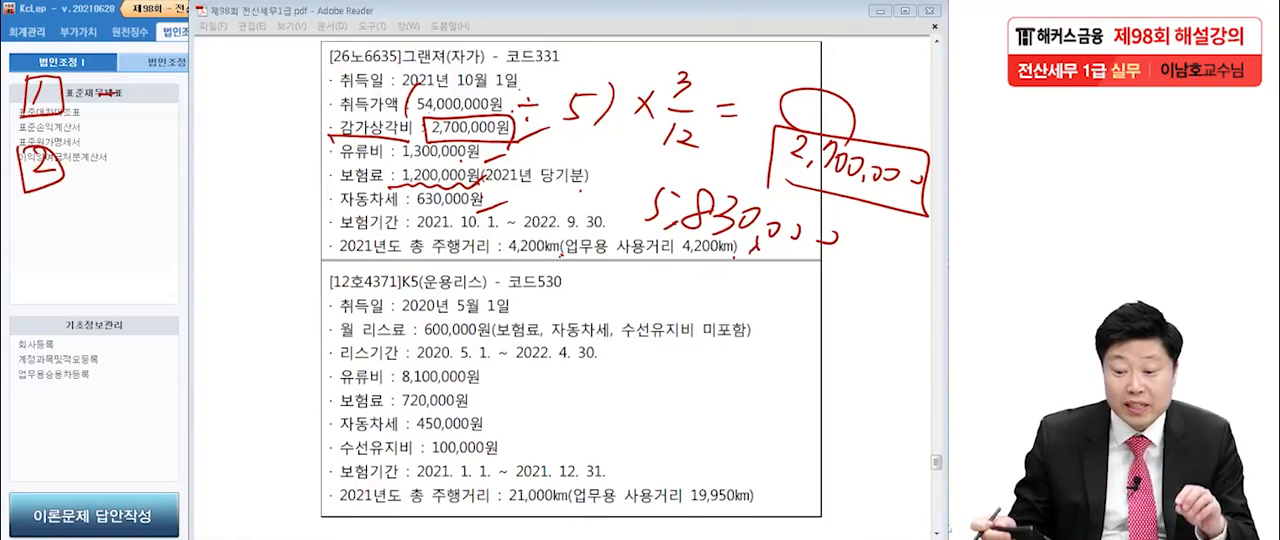
Underline both 4,200km distances in the 그랜져's mileage line and put a dash beside the boxed 2.
{"action": "left_click_drag", "start_coordinate": [508, 259], "coordinate": [558, 258]}
{"action": "left_click_drag", "start_coordinate": [668, 259], "coordinate": [746, 258]}
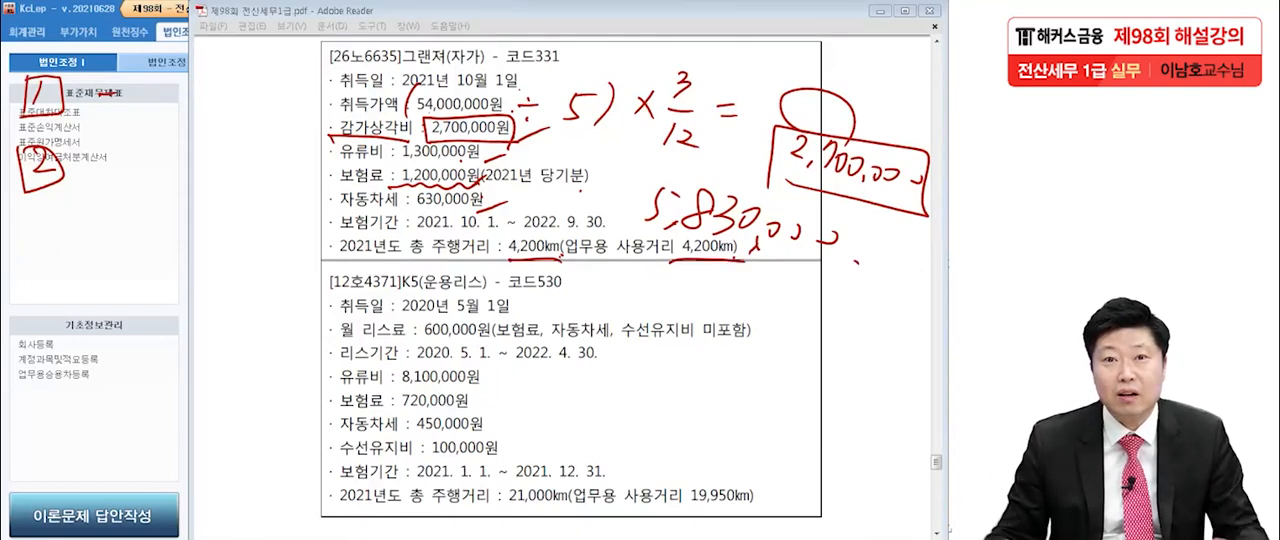
{"action": "left_click_drag", "start_coordinate": [95, 171], "coordinate": [116, 164]}
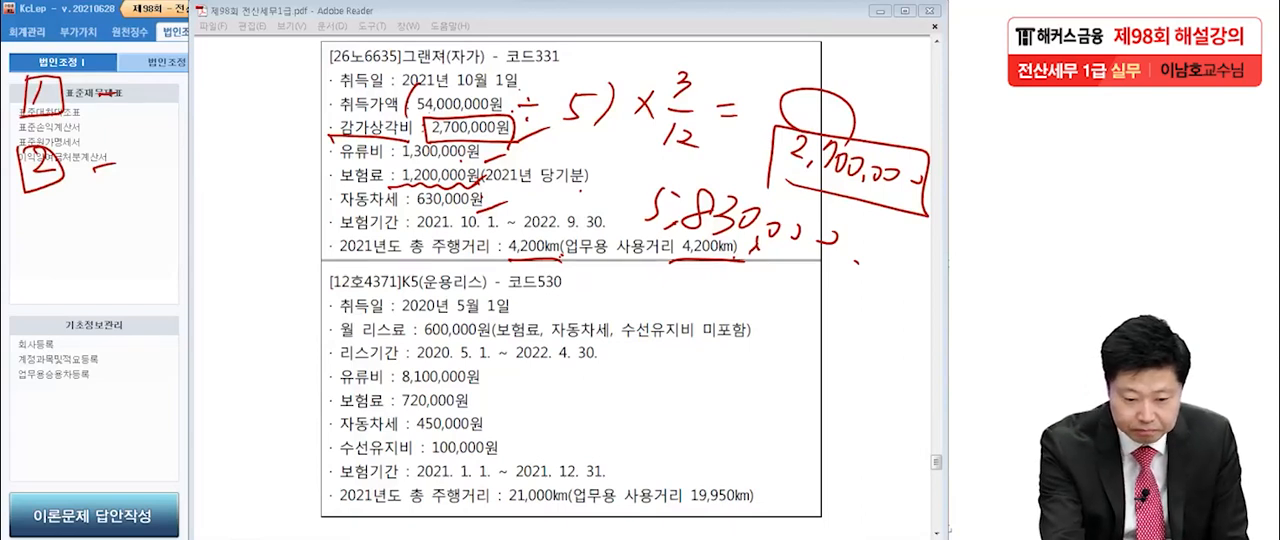
Write a boxed 3 in the margin and mark the 감가상각비 amount and the handwritten 2,700,000 again.
{"action": "mouse_move", "coordinate": [44, 218]}
{"action": "left_mouse_down"}
{"action": "mouse_move", "coordinate": [46, 244]}
{"action": "mouse_move", "coordinate": [76, 204]}
{"action": "mouse_move", "coordinate": [32, 258]}
{"action": "left_mouse_up"}
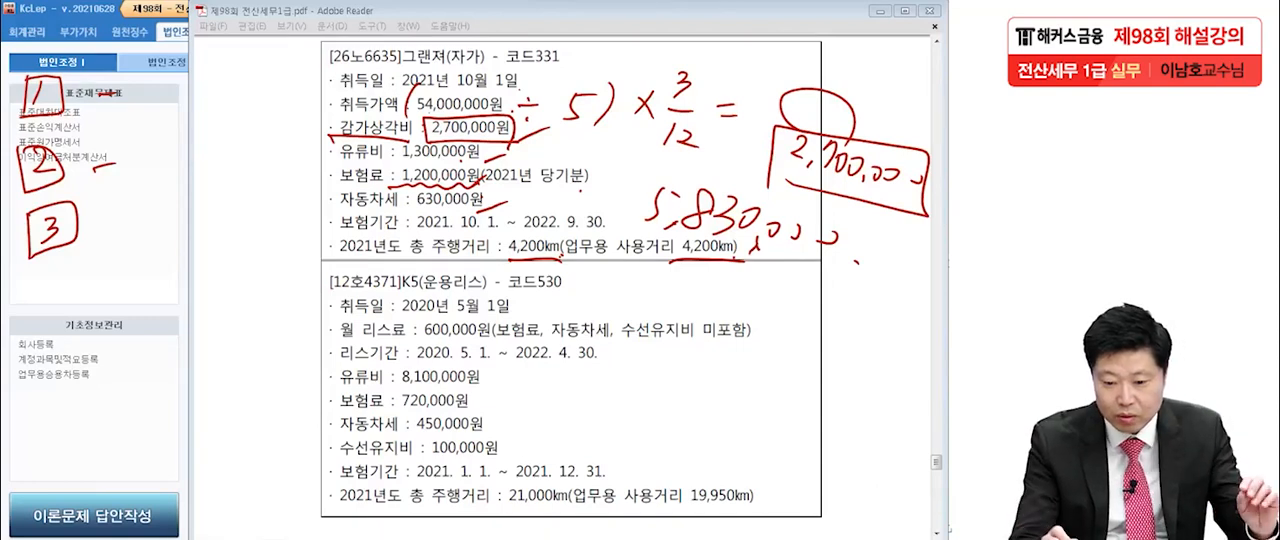
{"action": "mouse_move", "coordinate": [427, 116]}
{"action": "left_mouse_down"}
{"action": "mouse_move", "coordinate": [426, 137]}
{"action": "mouse_move", "coordinate": [464, 144]}
{"action": "left_mouse_up"}
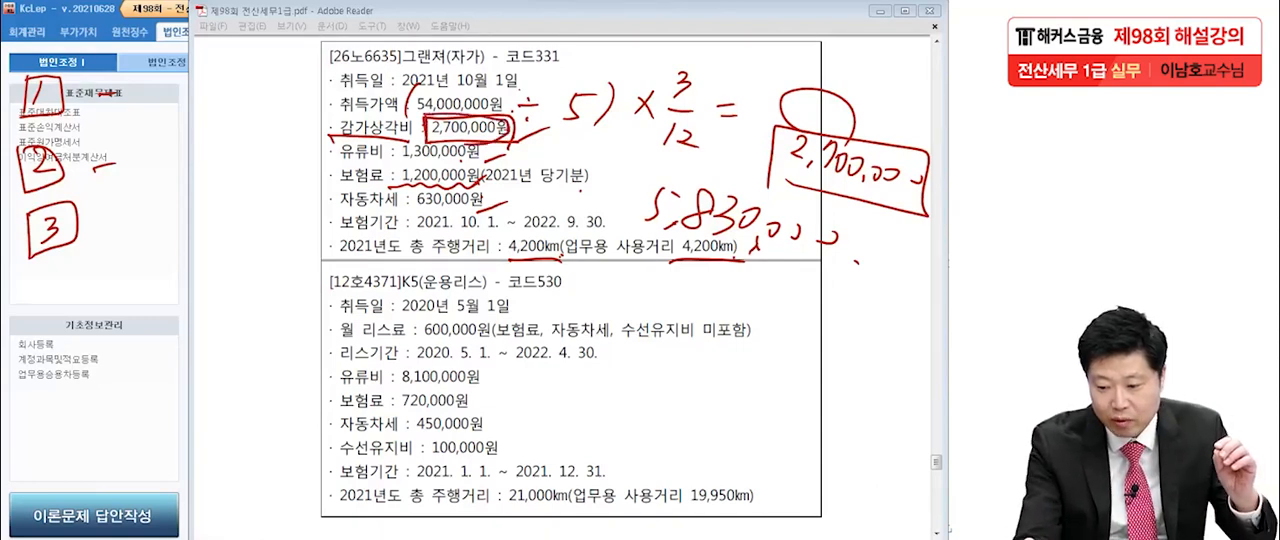
{"action": "mouse_move", "coordinate": [915, 200]}
{"action": "left_mouse_down"}
{"action": "mouse_move", "coordinate": [855, 130]}
{"action": "mouse_move", "coordinate": [880, 204]}
{"action": "left_mouse_up"}
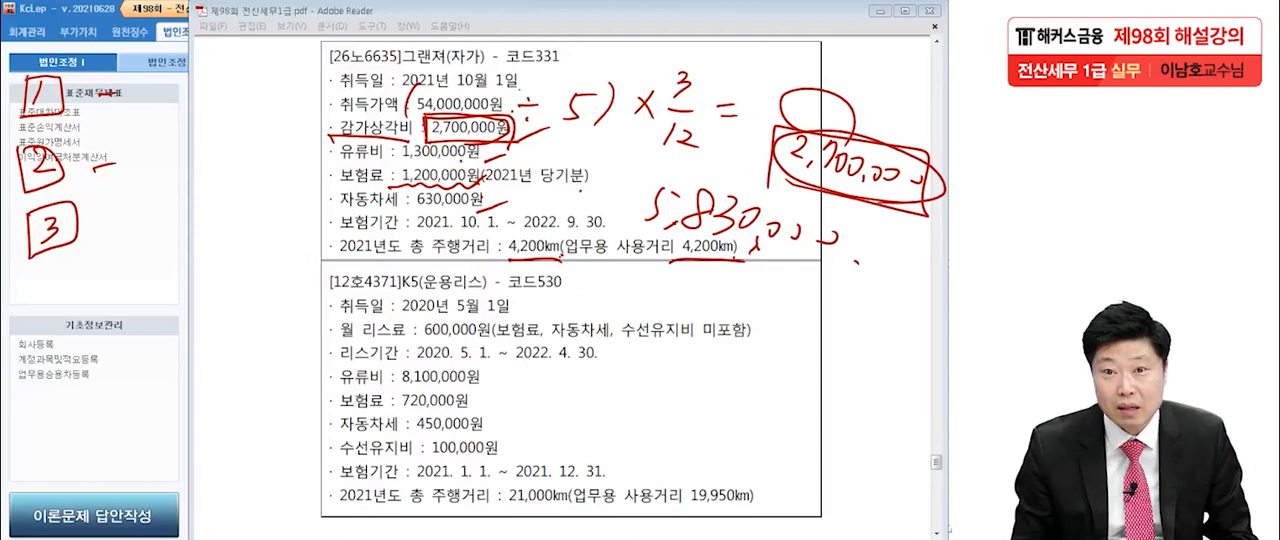
Write 8,000,000 × 3/12 = 2,000,000 over the K5 section, underline the result and mark the handwritten 2,700,000.
{"action": "mouse_move", "coordinate": [600, 290]}
{"action": "left_mouse_down"}
{"action": "mouse_move", "coordinate": [590, 325]}
{"action": "mouse_move", "coordinate": [652, 305]}
{"action": "mouse_move", "coordinate": [772, 340]}
{"action": "left_mouse_up"}
{"action": "mouse_move", "coordinate": [780, 321]}
{"action": "left_mouse_down"}
{"action": "mouse_move", "coordinate": [852, 320]}
{"action": "mouse_move", "coordinate": [798, 348]}
{"action": "mouse_move", "coordinate": [800, 368]}
{"action": "left_mouse_up"}
{"action": "left_click_drag", "start_coordinate": [812, 350], "coordinate": [842, 372]}
{"action": "left_click_drag", "start_coordinate": [822, 282], "coordinate": [836, 312]}
{"action": "mouse_move", "coordinate": [644, 385]}
{"action": "left_mouse_down"}
{"action": "mouse_move", "coordinate": [678, 384]}
{"action": "mouse_move", "coordinate": [674, 408]}
{"action": "left_mouse_up"}
{"action": "mouse_move", "coordinate": [770, 382]}
{"action": "left_mouse_down"}
{"action": "mouse_move", "coordinate": [728, 440]}
{"action": "mouse_move", "coordinate": [798, 466]}
{"action": "left_mouse_up"}
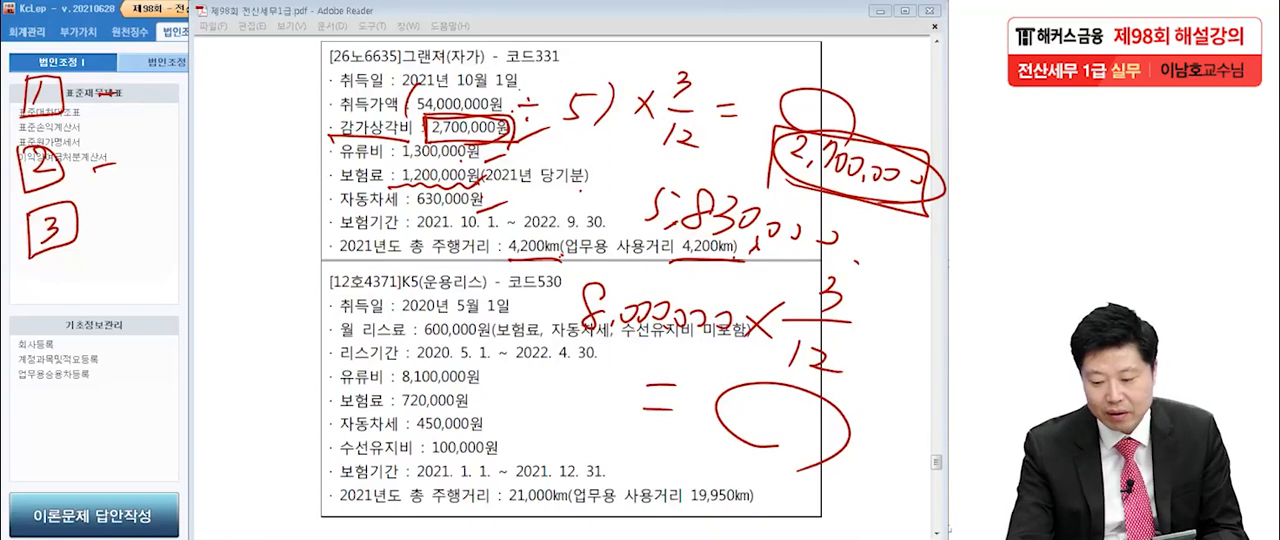
{"action": "mouse_move", "coordinate": [735, 408]}
{"action": "left_mouse_down"}
{"action": "mouse_move", "coordinate": [752, 422]}
{"action": "mouse_move", "coordinate": [881, 423]}
{"action": "left_mouse_up"}
{"action": "left_click_drag", "start_coordinate": [712, 455], "coordinate": [876, 463]}
{"action": "left_click_drag", "start_coordinate": [766, 183], "coordinate": [904, 200]}
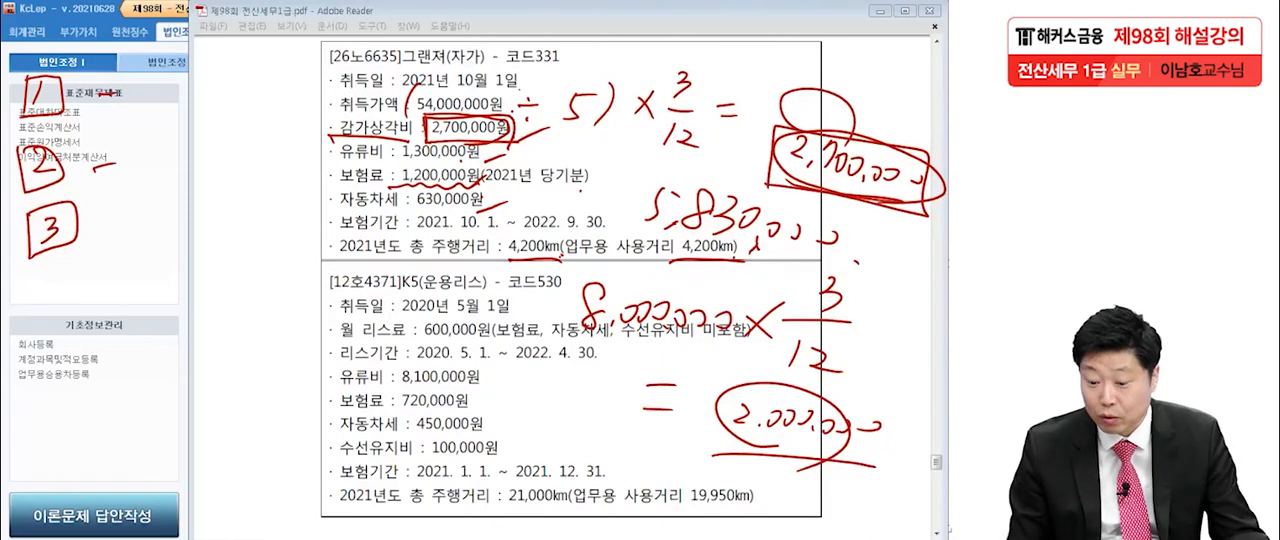
Write 700,000 (유보) beside the boxed 3 and underline it with a wavy line.
{"action": "mouse_move", "coordinate": [110, 202]}
{"action": "left_mouse_down"}
{"action": "mouse_move", "coordinate": [96, 230]}
{"action": "mouse_move", "coordinate": [128, 212]}
{"action": "left_mouse_up"}
{"action": "mouse_move", "coordinate": [140, 198]}
{"action": "left_mouse_down"}
{"action": "mouse_move", "coordinate": [156, 196]}
{"action": "mouse_move", "coordinate": [152, 232]}
{"action": "mouse_move", "coordinate": [176, 200]}
{"action": "left_mouse_up"}
{"action": "mouse_move", "coordinate": [178, 216]}
{"action": "left_mouse_down"}
{"action": "mouse_move", "coordinate": [190, 200]}
{"action": "mouse_move", "coordinate": [200, 214]}
{"action": "mouse_move", "coordinate": [234, 204]}
{"action": "left_mouse_up"}
{"action": "left_click_drag", "start_coordinate": [254, 174], "coordinate": [248, 224]}
{"action": "left_click_drag", "start_coordinate": [266, 166], "coordinate": [262, 184]}
{"action": "mouse_move", "coordinate": [252, 192]}
{"action": "left_mouse_down"}
{"action": "mouse_move", "coordinate": [282, 190]}
{"action": "mouse_move", "coordinate": [274, 216]}
{"action": "left_mouse_up"}
{"action": "left_click_drag", "start_coordinate": [260, 204], "coordinate": [270, 218]}
{"action": "left_click_drag", "start_coordinate": [284, 166], "coordinate": [300, 204]}
{"action": "left_click_drag", "start_coordinate": [316, 164], "coordinate": [322, 220]}
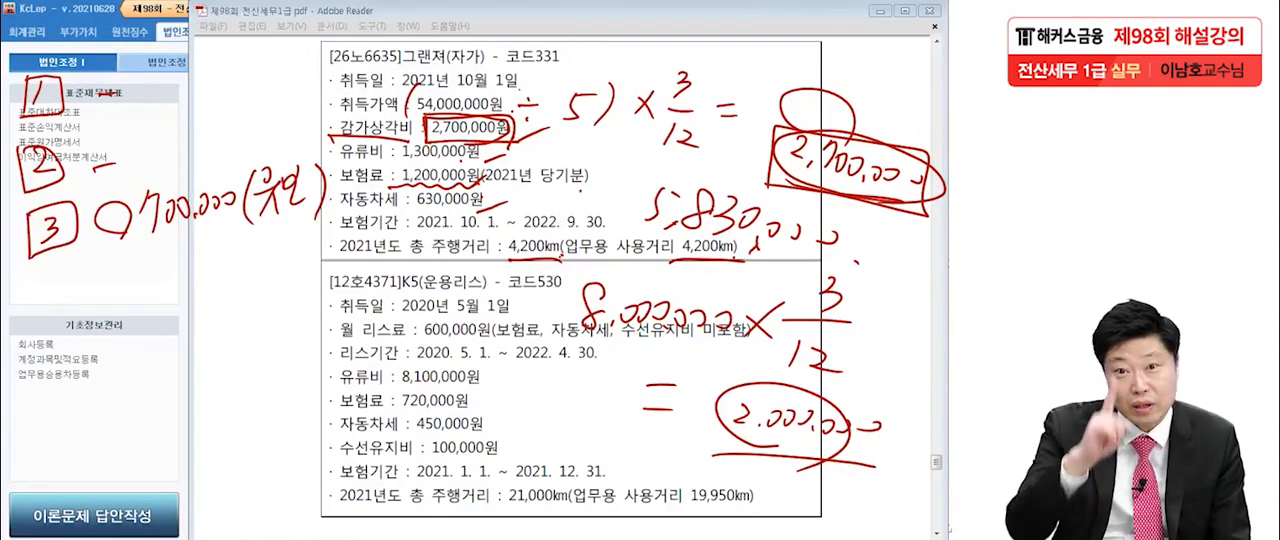
{"action": "left_click_drag", "start_coordinate": [100, 245], "coordinate": [318, 204]}
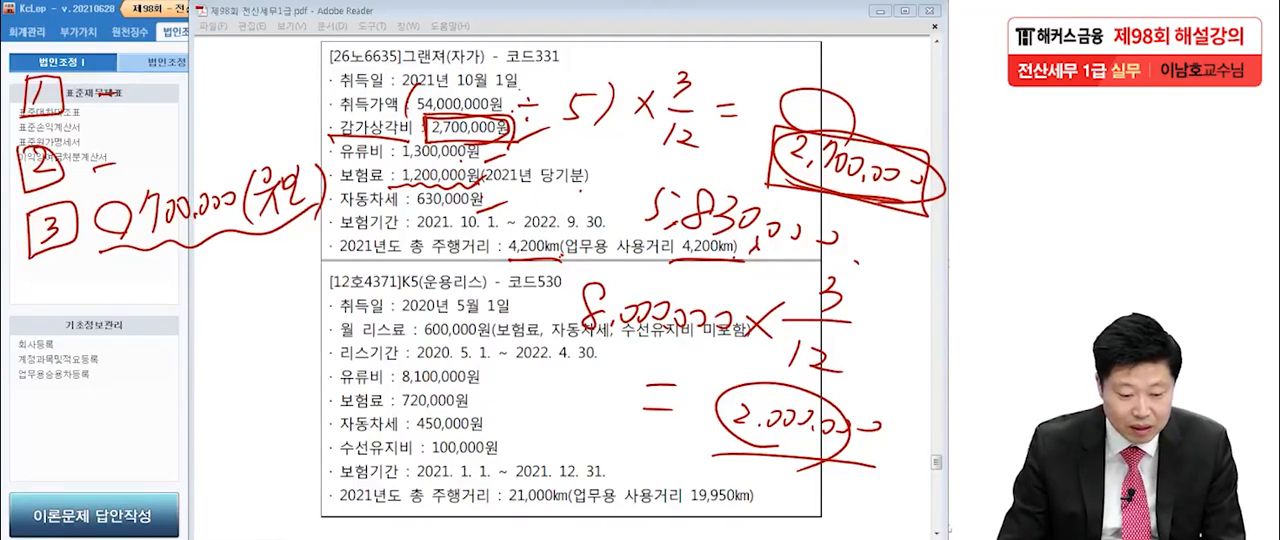
Erase the handwritten 그랜져 calculations and clear all remaining marks from the page.
{"action": "mouse_move", "coordinate": [428, 120]}
{"action": "left_mouse_down"}
{"action": "mouse_move", "coordinate": [424, 138]}
{"action": "mouse_move", "coordinate": [412, 104]}
{"action": "mouse_move", "coordinate": [684, 98]}
{"action": "mouse_move", "coordinate": [868, 186]}
{"action": "mouse_move", "coordinate": [495, 157]}
{"action": "left_mouse_up"}
{"action": "mouse_move", "coordinate": [735, 261]}
{"action": "left_mouse_down"}
{"action": "mouse_move", "coordinate": [827, 238]}
{"action": "mouse_move", "coordinate": [917, 181]}
{"action": "mouse_move", "coordinate": [869, 427]}
{"action": "mouse_move", "coordinate": [831, 296]}
{"action": "left_mouse_up"}
{"action": "mouse_move", "coordinate": [775, 418]}
{"action": "left_mouse_down"}
{"action": "mouse_move", "coordinate": [755, 248]}
{"action": "mouse_move", "coordinate": [664, 314]}
{"action": "left_mouse_up"}
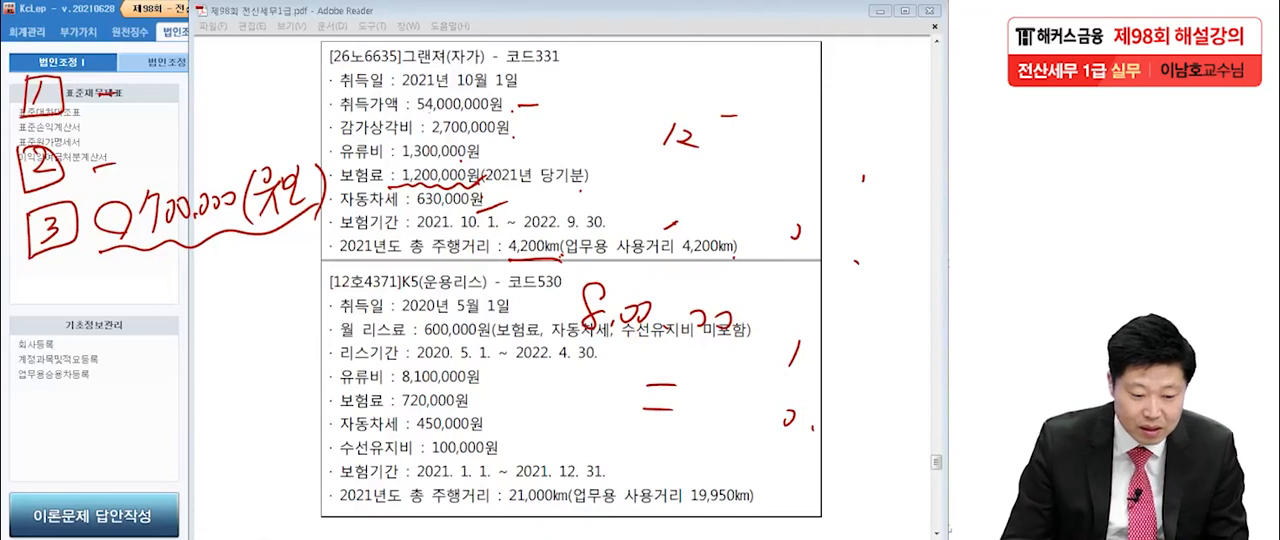
{"action": "key", "text": "Escape"}
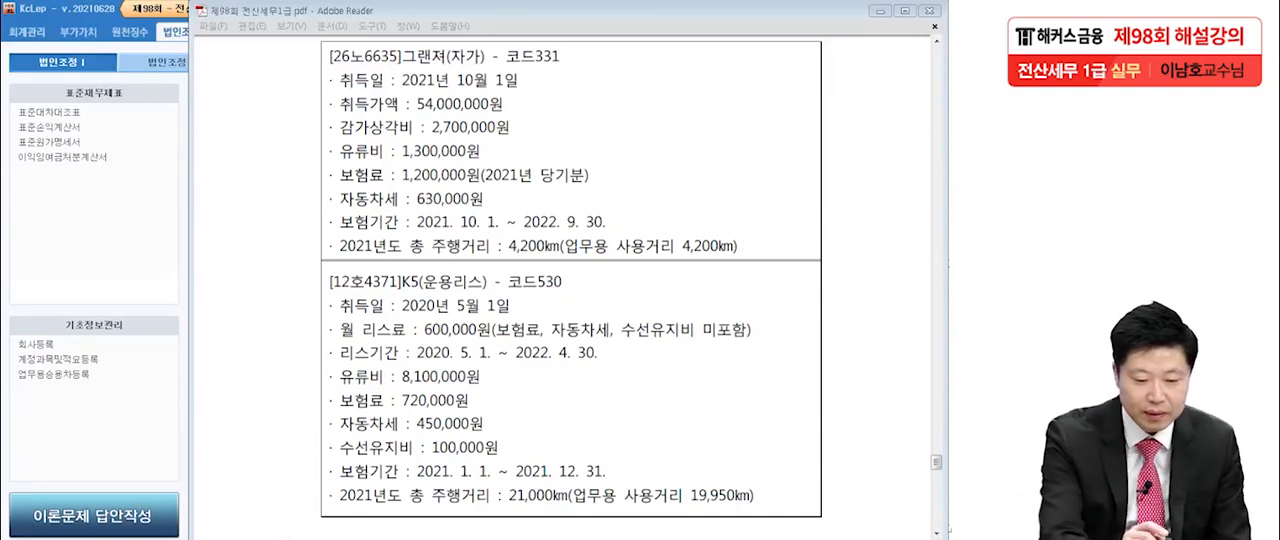
Write a framed 1 with a dash beside it and a framed 2 below it in the margin for the K5.
{"action": "left_click_drag", "start_coordinate": [50, 77], "coordinate": [42, 111]}
{"action": "mouse_move", "coordinate": [22, 76]}
{"action": "left_mouse_down"}
{"action": "mouse_move", "coordinate": [30, 120]}
{"action": "mouse_move", "coordinate": [70, 108]}
{"action": "left_mouse_up"}
{"action": "left_click_drag", "start_coordinate": [26, 116], "coordinate": [67, 110]}
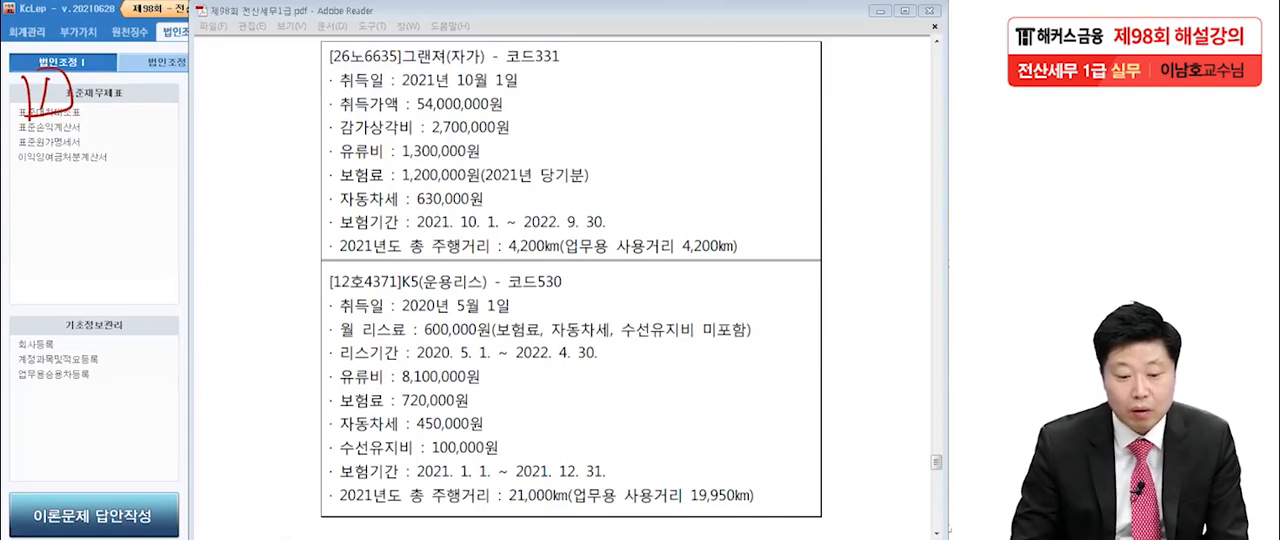
{"action": "left_click_drag", "start_coordinate": [106, 92], "coordinate": [121, 93]}
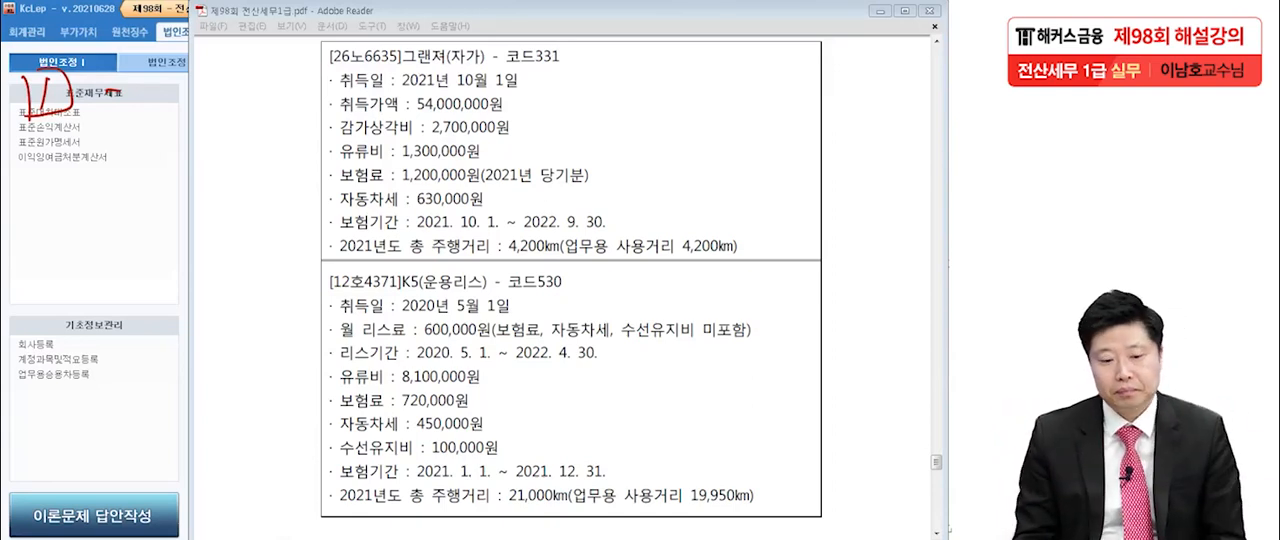
{"action": "mouse_move", "coordinate": [44, 154]}
{"action": "left_mouse_down"}
{"action": "mouse_move", "coordinate": [44, 172]}
{"action": "mouse_move", "coordinate": [65, 168]}
{"action": "left_mouse_up"}
{"action": "left_click_drag", "start_coordinate": [31, 143], "coordinate": [38, 189]}
{"action": "mouse_move", "coordinate": [33, 141]}
{"action": "left_mouse_down"}
{"action": "mouse_move", "coordinate": [69, 136]}
{"action": "mouse_move", "coordinate": [38, 191]}
{"action": "left_mouse_up"}
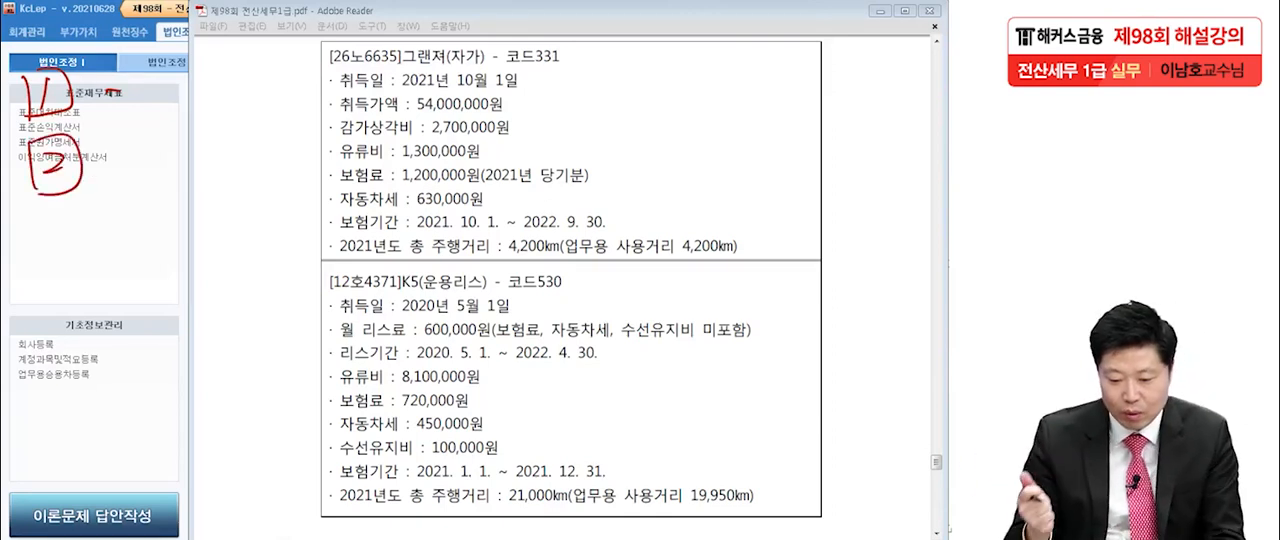
Underline the K5's 월 리스료 and 600,000원, and write a circled 7,200,000 beside them.
{"action": "left_click_drag", "start_coordinate": [342, 343], "coordinate": [402, 346]}
{"action": "left_click_drag", "start_coordinate": [410, 342], "coordinate": [476, 344]}
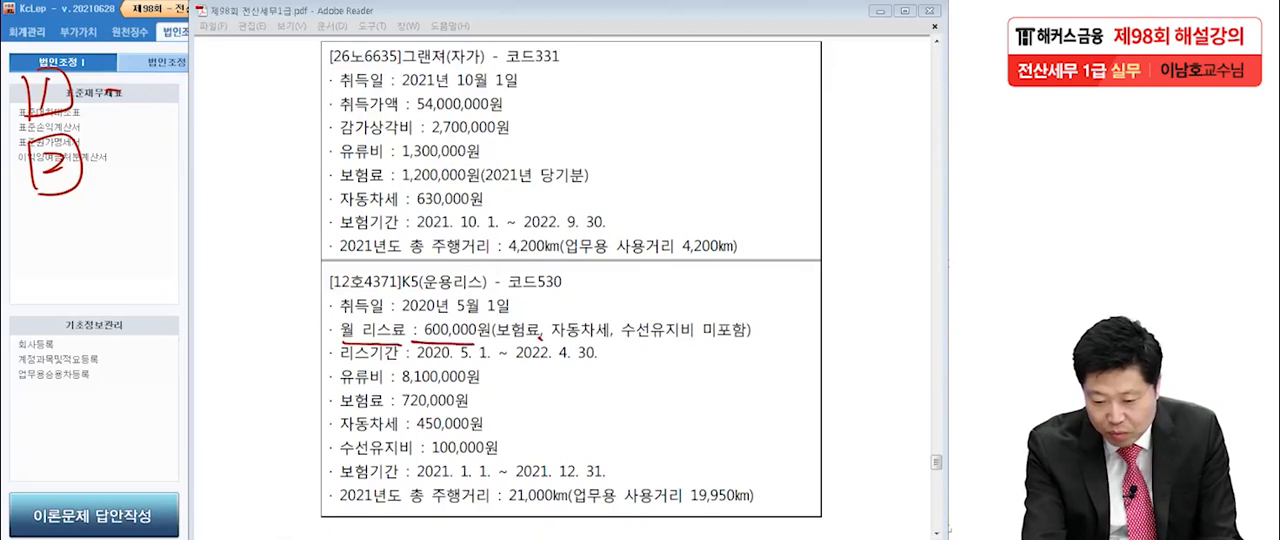
{"action": "mouse_move", "coordinate": [466, 343]}
{"action": "left_mouse_down"}
{"action": "mouse_move", "coordinate": [418, 342]}
{"action": "mouse_move", "coordinate": [497, 341]}
{"action": "left_mouse_up"}
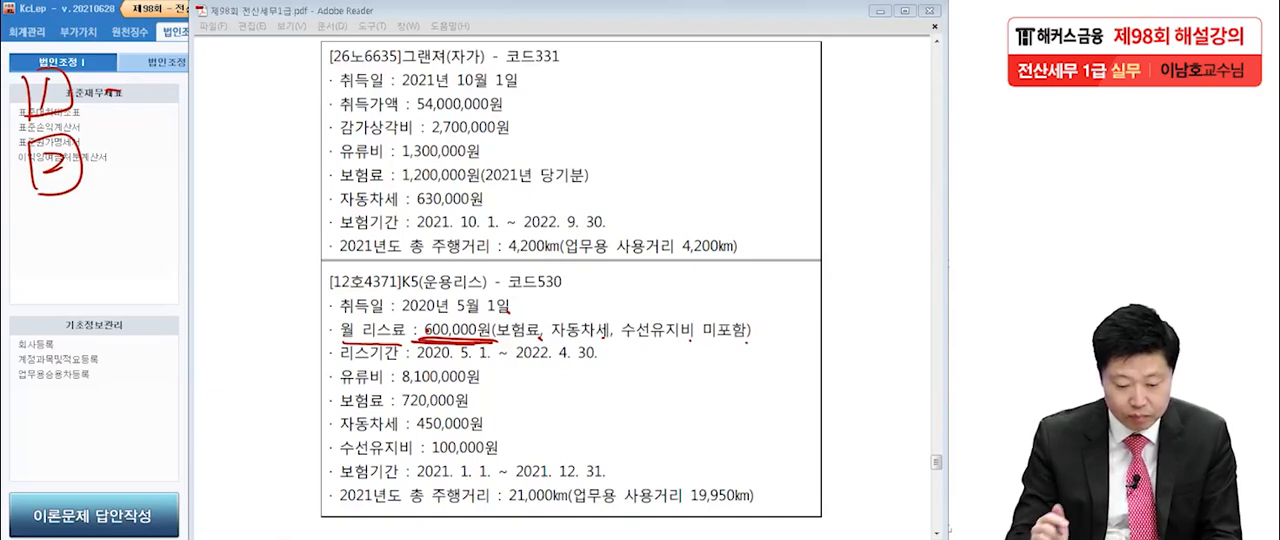
{"action": "mouse_move", "coordinate": [720, 296]}
{"action": "left_mouse_down"}
{"action": "mouse_move", "coordinate": [748, 322]}
{"action": "mouse_move", "coordinate": [868, 318]}
{"action": "left_mouse_up"}
{"action": "left_click_drag", "start_coordinate": [760, 272], "coordinate": [888, 372]}
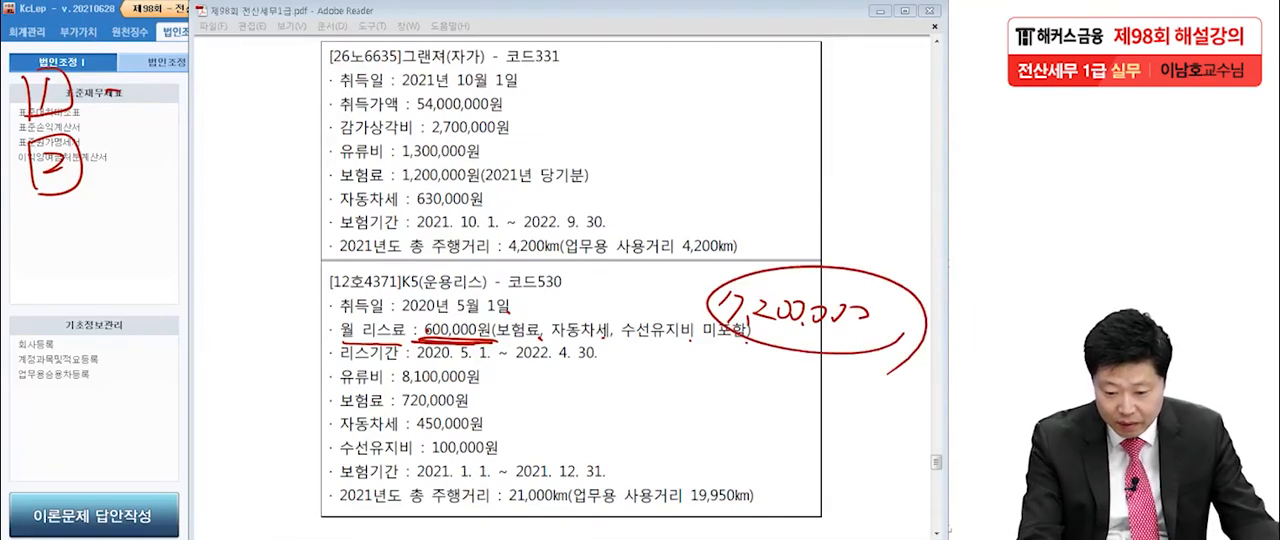
Tick the K5's 유류비, 보험료, 자동차세 and 수선유지비 amounts with check marks.
{"action": "left_click_drag", "start_coordinate": [484, 382], "coordinate": [510, 366]}
{"action": "left_click_drag", "start_coordinate": [476, 410], "coordinate": [504, 395]}
{"action": "mouse_move", "coordinate": [482, 436]}
{"action": "left_mouse_down"}
{"action": "mouse_move", "coordinate": [502, 424]}
{"action": "mouse_move", "coordinate": [546, 448]}
{"action": "left_mouse_up"}
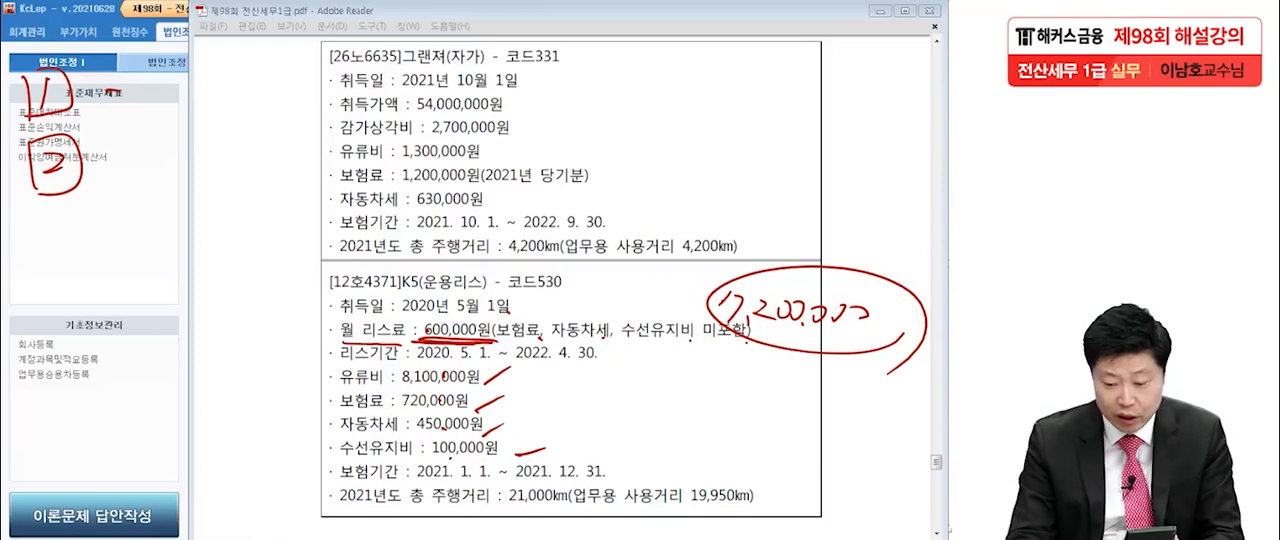
Write the K5's total expense, 16,570,000, in the blank area of the 그랜져 box and circle it.
{"action": "mouse_move", "coordinate": [635, 59]}
{"action": "left_mouse_down"}
{"action": "mouse_move", "coordinate": [603, 106]}
{"action": "mouse_move", "coordinate": [635, 92]}
{"action": "mouse_move", "coordinate": [650, 116]}
{"action": "left_mouse_up"}
{"action": "mouse_move", "coordinate": [685, 68]}
{"action": "left_mouse_down"}
{"action": "mouse_move", "coordinate": [692, 96]}
{"action": "mouse_move", "coordinate": [668, 108]}
{"action": "left_mouse_up"}
{"action": "left_click_drag", "start_coordinate": [689, 76], "coordinate": [705, 73]}
{"action": "mouse_move", "coordinate": [716, 71]}
{"action": "left_mouse_down"}
{"action": "mouse_move", "coordinate": [704, 86]}
{"action": "mouse_move", "coordinate": [715, 104]}
{"action": "left_mouse_up"}
{"action": "mouse_move", "coordinate": [742, 85]}
{"action": "left_mouse_down"}
{"action": "mouse_move", "coordinate": [735, 106]}
{"action": "mouse_move", "coordinate": [745, 82]}
{"action": "left_mouse_up"}
{"action": "mouse_move", "coordinate": [760, 103]}
{"action": "left_mouse_down"}
{"action": "mouse_move", "coordinate": [756, 113]}
{"action": "mouse_move", "coordinate": [778, 88]}
{"action": "left_mouse_up"}
{"action": "left_click_drag", "start_coordinate": [787, 88], "coordinate": [812, 101]}
{"action": "mouse_move", "coordinate": [792, 133]}
{"action": "left_mouse_down"}
{"action": "mouse_move", "coordinate": [850, 118]}
{"action": "mouse_move", "coordinate": [845, 68]}
{"action": "mouse_move", "coordinate": [842, 126]}
{"action": "left_mouse_up"}
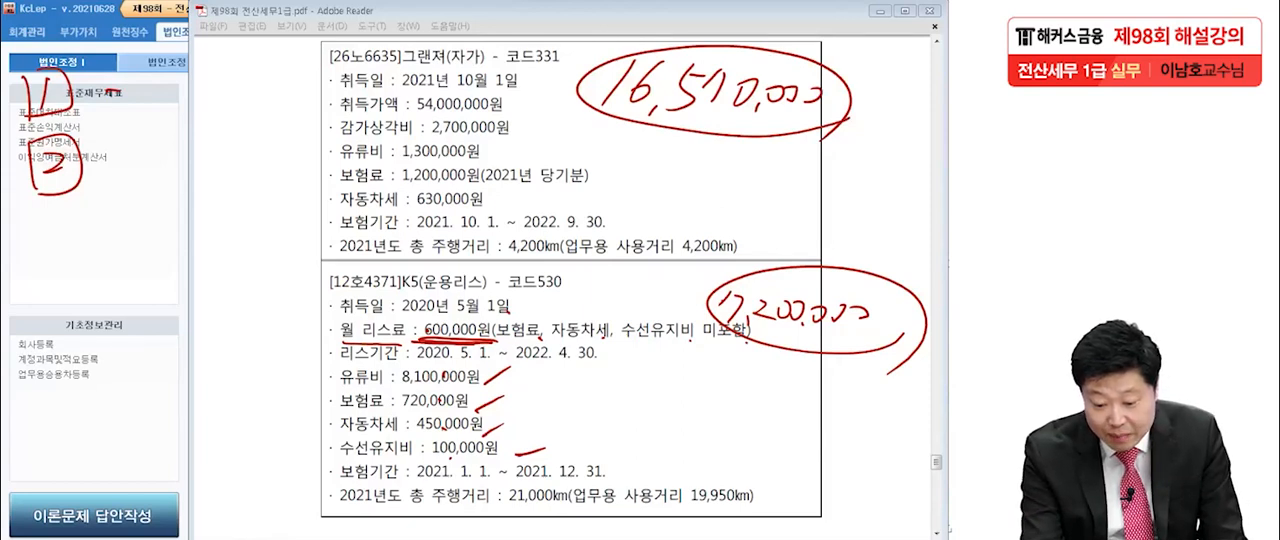
Underline the K5's 21,000km total and 19,950km business distances and write a circled 95% beside them.
{"action": "left_click_drag", "start_coordinate": [492, 507], "coordinate": [567, 511]}
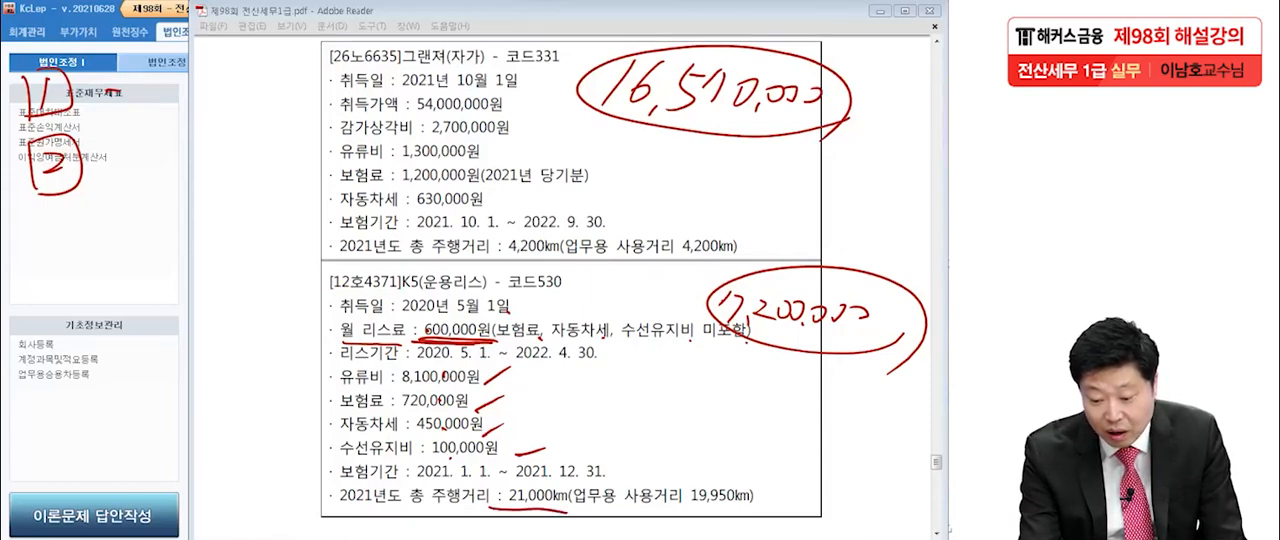
{"action": "left_click_drag", "start_coordinate": [690, 511], "coordinate": [767, 508]}
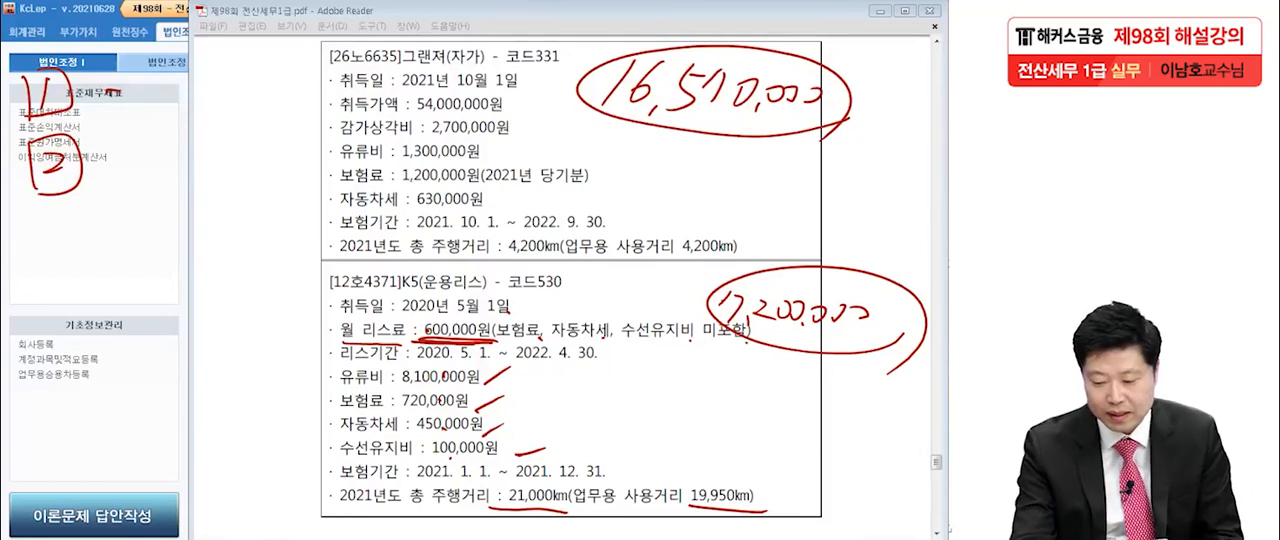
{"action": "left_click_drag", "start_coordinate": [796, 468], "coordinate": [797, 502]}
{"action": "mouse_move", "coordinate": [803, 485]}
{"action": "left_mouse_down"}
{"action": "mouse_move", "coordinate": [824, 510]}
{"action": "mouse_move", "coordinate": [853, 507]}
{"action": "left_mouse_up"}
{"action": "left_click_drag", "start_coordinate": [746, 476], "coordinate": [868, 536]}
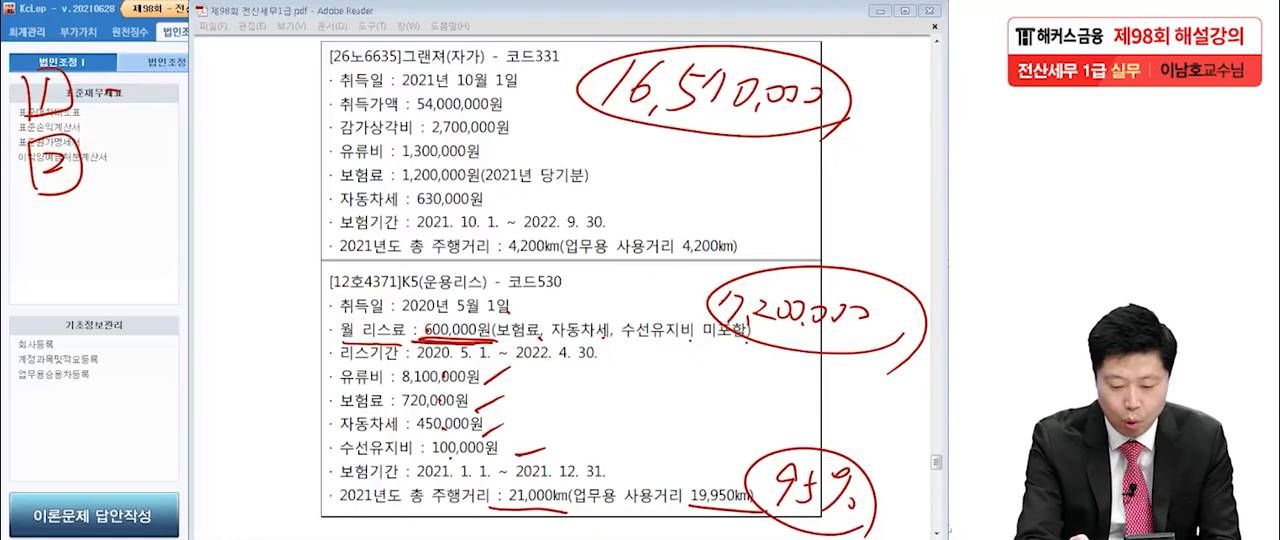
Write a circle and 828,500 (상여) beside the framed 2.
{"action": "mouse_move", "coordinate": [114, 146]}
{"action": "left_mouse_down"}
{"action": "mouse_move", "coordinate": [128, 179]}
{"action": "mouse_move", "coordinate": [114, 146]}
{"action": "left_mouse_up"}
{"action": "mouse_move", "coordinate": [160, 136]}
{"action": "left_mouse_down"}
{"action": "mouse_move", "coordinate": [150, 150]}
{"action": "mouse_move", "coordinate": [163, 142]}
{"action": "mouse_move", "coordinate": [187, 164]}
{"action": "left_mouse_up"}
{"action": "mouse_move", "coordinate": [212, 122]}
{"action": "left_mouse_down"}
{"action": "mouse_move", "coordinate": [196, 140]}
{"action": "mouse_move", "coordinate": [208, 180]}
{"action": "left_mouse_up"}
{"action": "left_click_drag", "start_coordinate": [234, 124], "coordinate": [222, 156]}
{"action": "left_click_drag", "start_coordinate": [232, 132], "coordinate": [250, 146]}
{"action": "left_click_drag", "start_coordinate": [264, 132], "coordinate": [262, 154]}
{"action": "mouse_move", "coordinate": [288, 114]}
{"action": "left_mouse_down"}
{"action": "mouse_move", "coordinate": [280, 170]}
{"action": "mouse_move", "coordinate": [280, 148]}
{"action": "left_mouse_up"}
{"action": "left_click_drag", "start_coordinate": [292, 136], "coordinate": [300, 152]}
{"action": "left_click_drag", "start_coordinate": [308, 112], "coordinate": [310, 142]}
{"action": "mouse_move", "coordinate": [298, 154]}
{"action": "left_mouse_down"}
{"action": "mouse_move", "coordinate": [296, 168]}
{"action": "mouse_move", "coordinate": [322, 154]}
{"action": "left_mouse_up"}
{"action": "mouse_move", "coordinate": [318, 128]}
{"action": "left_mouse_down"}
{"action": "mouse_move", "coordinate": [334, 134]}
{"action": "mouse_move", "coordinate": [334, 162]}
{"action": "left_mouse_up"}
{"action": "left_click_drag", "start_coordinate": [348, 118], "coordinate": [356, 194]}
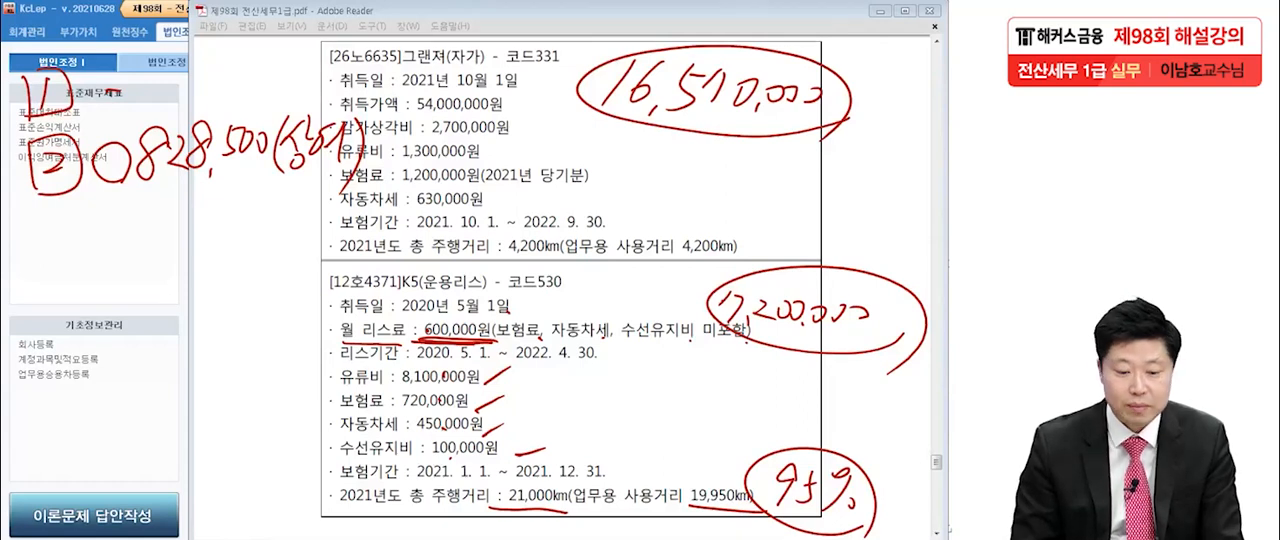
Write a framed 3 below the framed 2 in the margin.
{"action": "mouse_move", "coordinate": [38, 219]}
{"action": "left_mouse_down"}
{"action": "mouse_move", "coordinate": [51, 223]}
{"action": "mouse_move", "coordinate": [45, 255]}
{"action": "left_mouse_up"}
{"action": "left_click_drag", "start_coordinate": [32, 214], "coordinate": [38, 266]}
{"action": "mouse_move", "coordinate": [29, 214]}
{"action": "left_mouse_down"}
{"action": "mouse_move", "coordinate": [31, 272]}
{"action": "mouse_move", "coordinate": [17, 272]}
{"action": "left_mouse_up"}
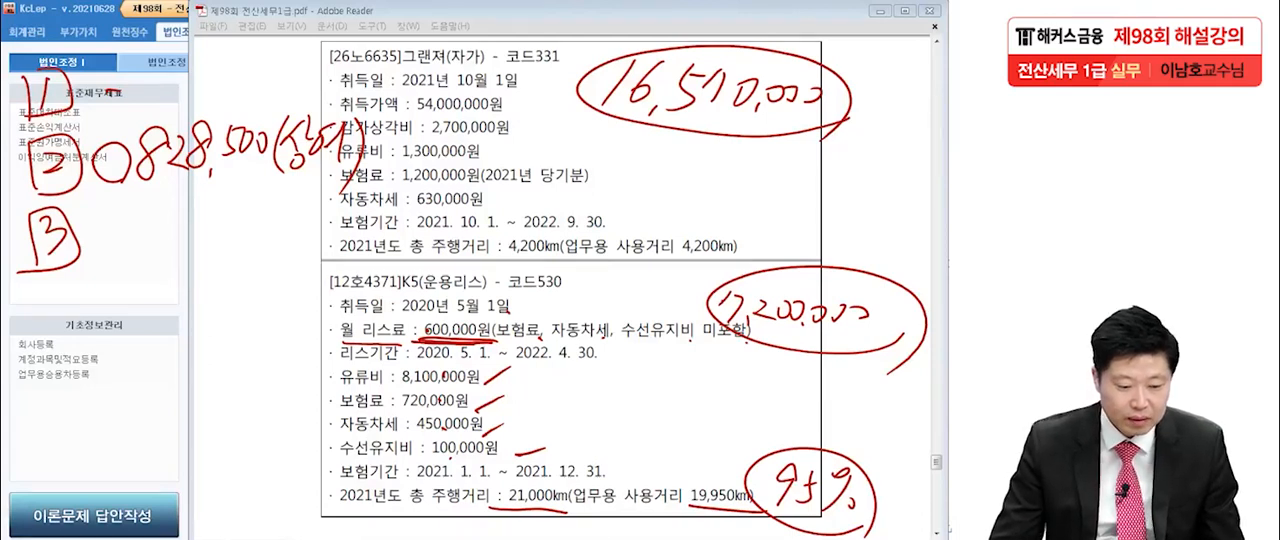
Erase the handwritten K5 calculations and clear all remaining marks from the page.
{"action": "mouse_move", "coordinate": [640, 130]}
{"action": "left_mouse_down"}
{"action": "mouse_move", "coordinate": [697, 76]}
{"action": "mouse_move", "coordinate": [812, 95]}
{"action": "mouse_move", "coordinate": [755, 111]}
{"action": "left_mouse_up"}
{"action": "mouse_move", "coordinate": [872, 308]}
{"action": "left_mouse_down"}
{"action": "mouse_move", "coordinate": [737, 306]}
{"action": "mouse_move", "coordinate": [784, 310]}
{"action": "left_mouse_up"}
{"action": "mouse_move", "coordinate": [497, 339]}
{"action": "left_mouse_down"}
{"action": "mouse_move", "coordinate": [456, 341]}
{"action": "mouse_move", "coordinate": [470, 343]}
{"action": "mouse_move", "coordinate": [490, 404]}
{"action": "mouse_move", "coordinate": [530, 452]}
{"action": "left_mouse_up"}
{"action": "mouse_move", "coordinate": [752, 482]}
{"action": "left_mouse_down"}
{"action": "mouse_move", "coordinate": [841, 474]}
{"action": "mouse_move", "coordinate": [730, 509]}
{"action": "left_mouse_up"}
{"action": "left_click_drag", "start_coordinate": [568, 510], "coordinate": [488, 510]}
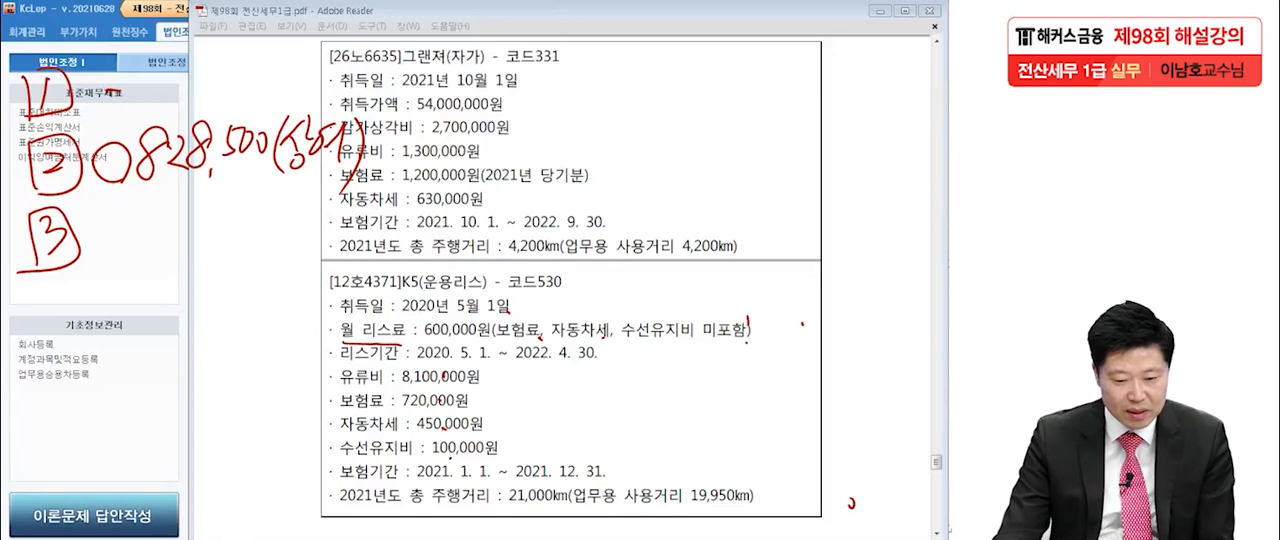
{"action": "key", "text": "Escape"}
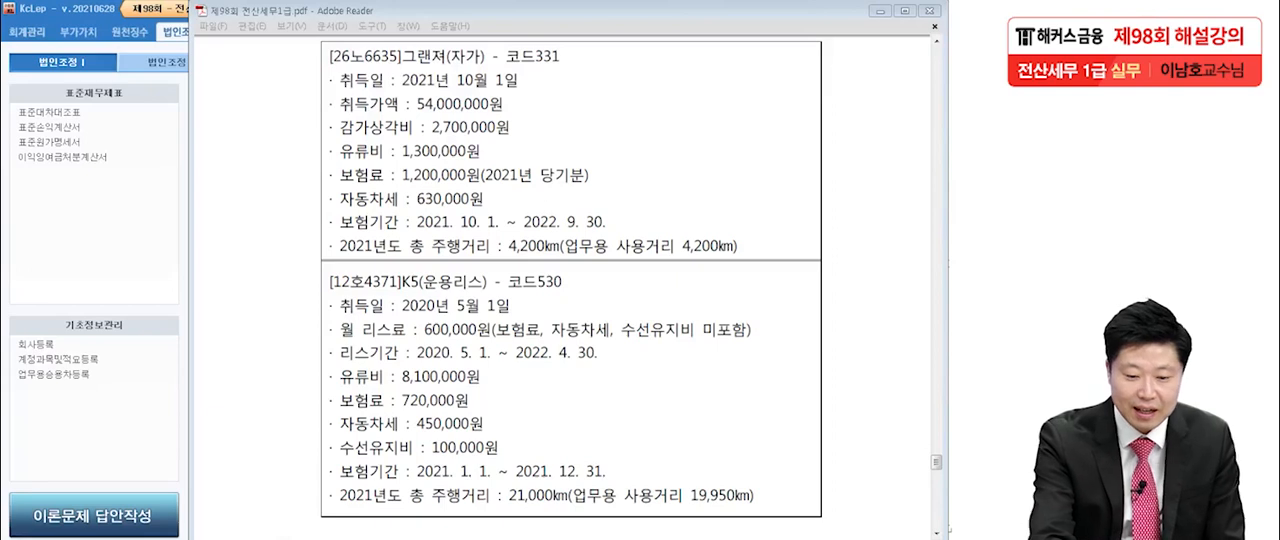
Write the comparison heading 렌트 beside the 그랜져 box's title.
{"action": "mouse_move", "coordinate": [244, 50]}
{"action": "left_mouse_down"}
{"action": "mouse_move", "coordinate": [260, 77]}
{"action": "mouse_move", "coordinate": [270, 60]}
{"action": "left_mouse_up"}
{"action": "left_click_drag", "start_coordinate": [270, 58], "coordinate": [272, 77]}
{"action": "left_click_drag", "start_coordinate": [281, 51], "coordinate": [281, 78]}
{"action": "left_click_drag", "start_coordinate": [266, 85], "coordinate": [284, 98]}
{"action": "mouse_move", "coordinate": [299, 60]}
{"action": "left_mouse_down"}
{"action": "mouse_move", "coordinate": [313, 51]}
{"action": "mouse_move", "coordinate": [325, 70]}
{"action": "left_mouse_up"}
{"action": "left_click_drag", "start_coordinate": [300, 101], "coordinate": [340, 93]}
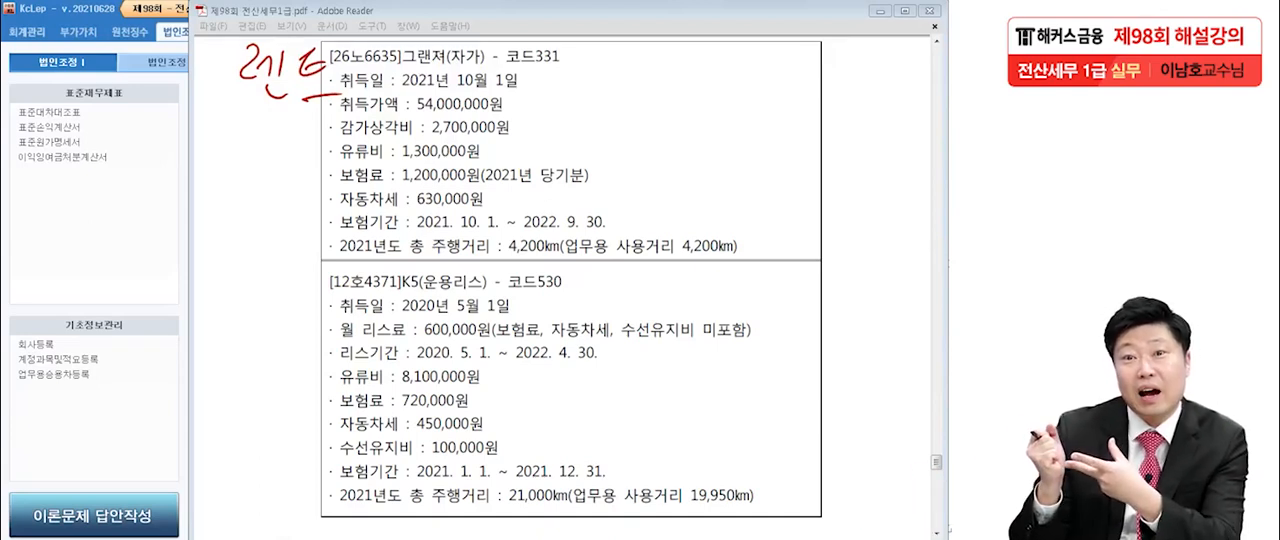
Write the heading 할부구입 at the far side of the 그랜져 box, and underline both it and 렌트.
{"action": "left_click_drag", "start_coordinate": [722, 57], "coordinate": [741, 68]}
{"action": "left_click_drag", "start_coordinate": [733, 75], "coordinate": [752, 78]}
{"action": "left_click_drag", "start_coordinate": [754, 68], "coordinate": [768, 66]}
{"action": "left_click_drag", "start_coordinate": [748, 86], "coordinate": [757, 98]}
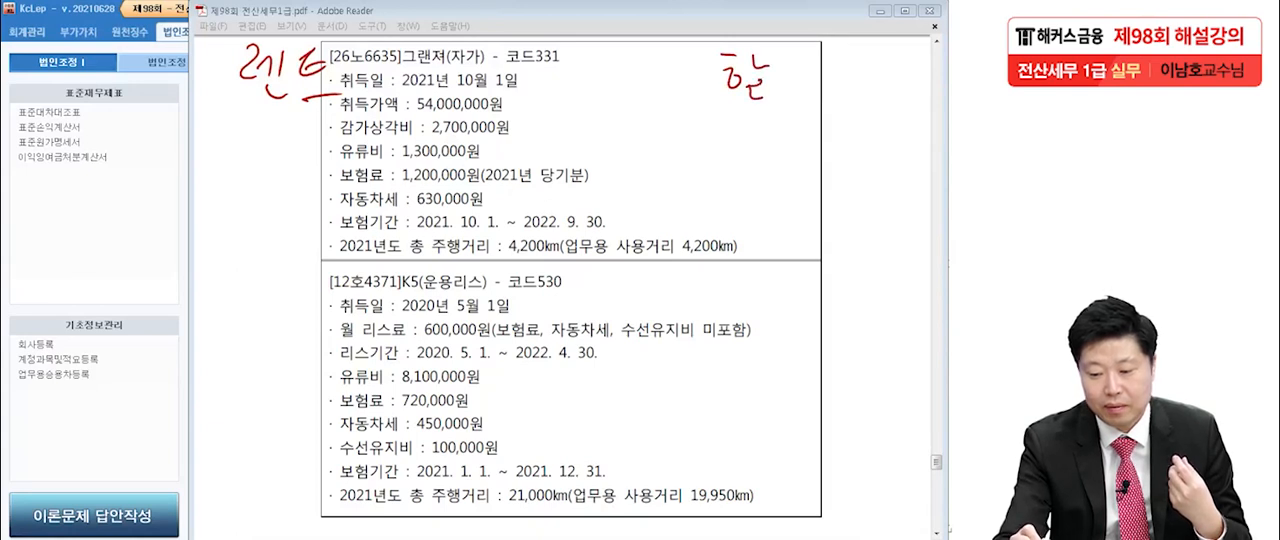
{"action": "mouse_move", "coordinate": [781, 48]}
{"action": "left_mouse_down"}
{"action": "mouse_move", "coordinate": [796, 98]}
{"action": "mouse_move", "coordinate": [820, 70]}
{"action": "left_mouse_up"}
{"action": "mouse_move", "coordinate": [812, 76]}
{"action": "left_mouse_down"}
{"action": "mouse_move", "coordinate": [812, 97]}
{"action": "mouse_move", "coordinate": [834, 78]}
{"action": "left_mouse_up"}
{"action": "left_click_drag", "start_coordinate": [851, 59], "coordinate": [838, 110]}
{"action": "left_click_drag", "start_coordinate": [849, 97], "coordinate": [857, 108]}
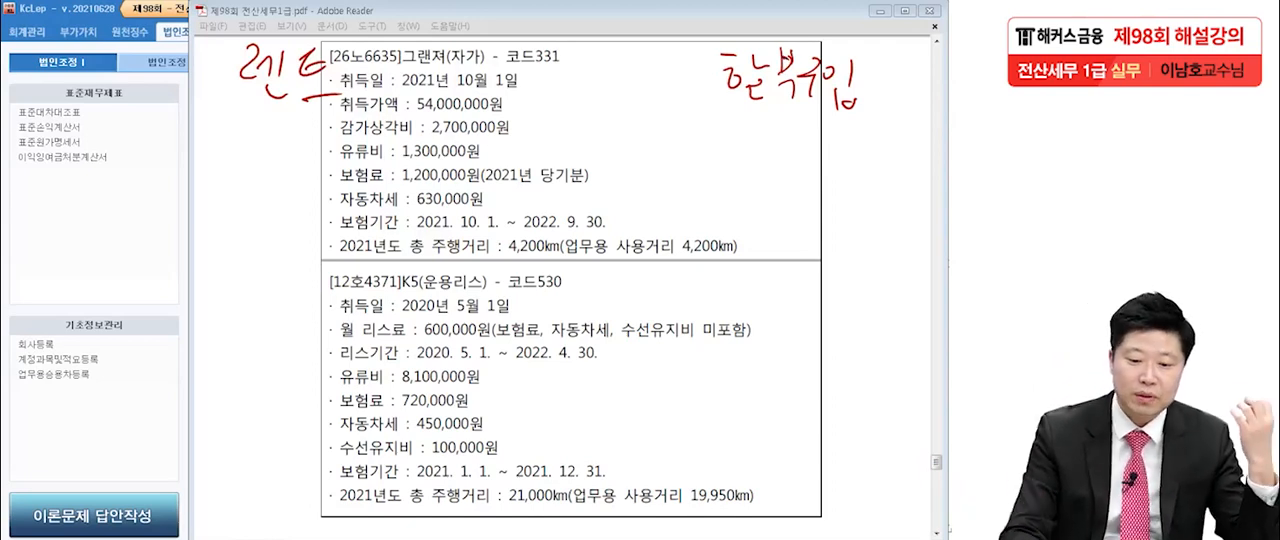
{"action": "left_click_drag", "start_coordinate": [230, 117], "coordinate": [322, 112]}
{"action": "left_click_drag", "start_coordinate": [720, 126], "coordinate": [853, 124]}
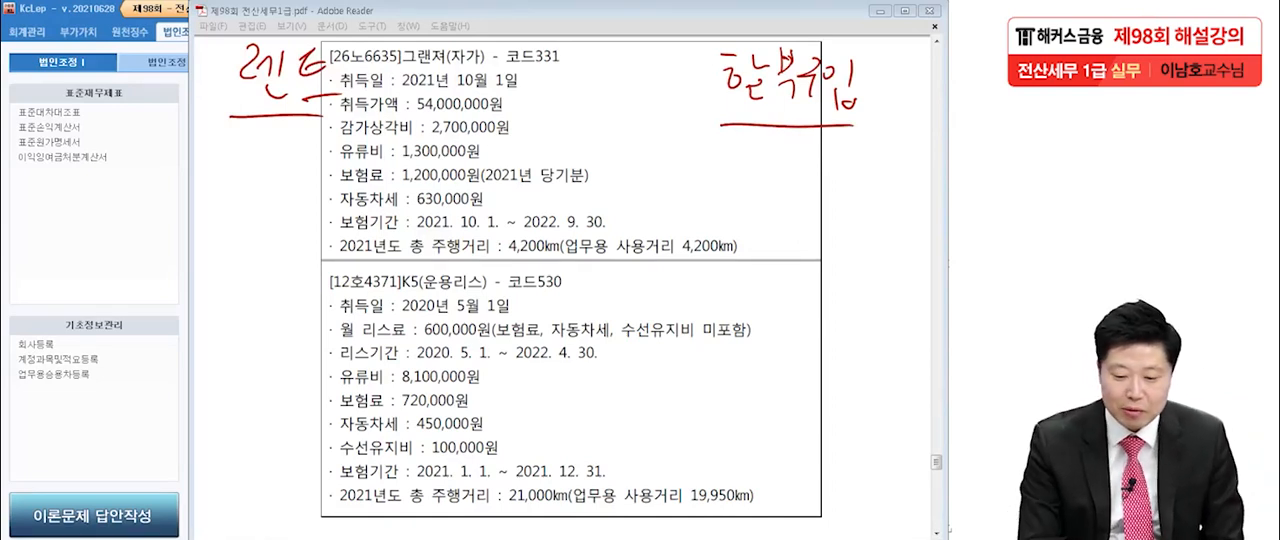
Write the heading 리스 between 렌트 and 할부구입 and underline it.
{"action": "left_click_drag", "start_coordinate": [482, 58], "coordinate": [514, 102]}
{"action": "left_click_drag", "start_coordinate": [550, 54], "coordinate": [538, 72]}
{"action": "left_click_drag", "start_coordinate": [534, 87], "coordinate": [578, 87]}
{"action": "left_click_drag", "start_coordinate": [462, 120], "coordinate": [594, 118]}
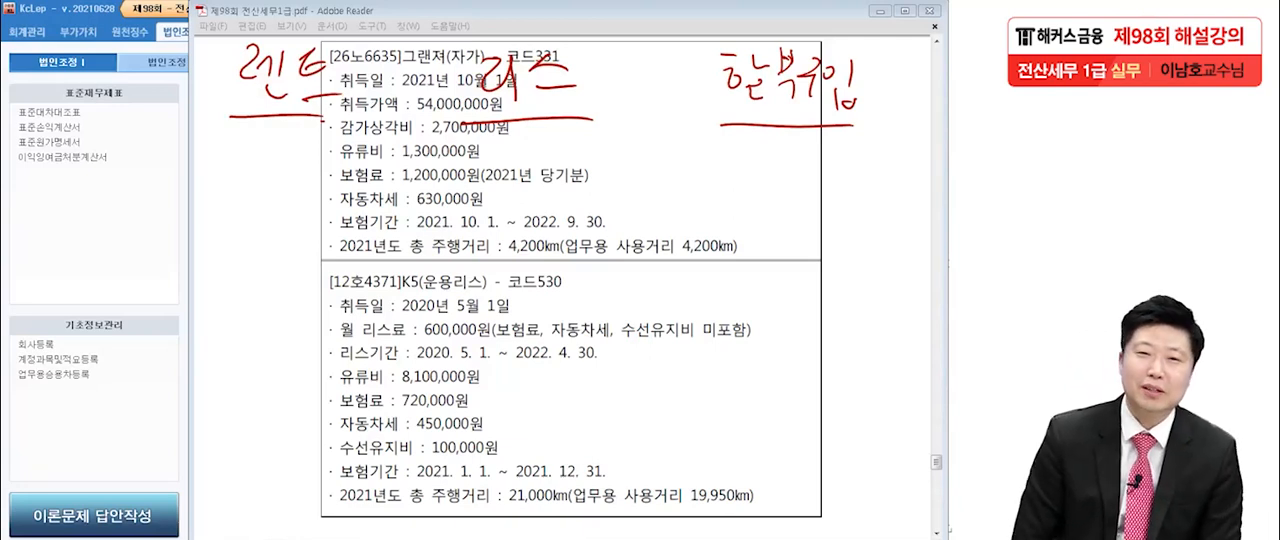
Write the row label 차량번호 in the margin and enter 일반 for it under 할부구입.
{"action": "left_click_drag", "start_coordinate": [54, 126], "coordinate": [63, 134]}
{"action": "mouse_move", "coordinate": [48, 149]}
{"action": "left_mouse_down"}
{"action": "mouse_move", "coordinate": [45, 180]}
{"action": "mouse_move", "coordinate": [69, 179]}
{"action": "left_mouse_up"}
{"action": "mouse_move", "coordinate": [71, 129]}
{"action": "left_mouse_down"}
{"action": "mouse_move", "coordinate": [73, 168]}
{"action": "mouse_move", "coordinate": [97, 149]}
{"action": "left_mouse_up"}
{"action": "mouse_move", "coordinate": [98, 127]}
{"action": "left_mouse_down"}
{"action": "mouse_move", "coordinate": [102, 165]}
{"action": "mouse_move", "coordinate": [110, 135]}
{"action": "left_mouse_up"}
{"action": "mouse_move", "coordinate": [105, 150]}
{"action": "left_mouse_down"}
{"action": "mouse_move", "coordinate": [130, 142]}
{"action": "mouse_move", "coordinate": [140, 158]}
{"action": "left_mouse_up"}
{"action": "left_click_drag", "start_coordinate": [146, 124], "coordinate": [182, 150]}
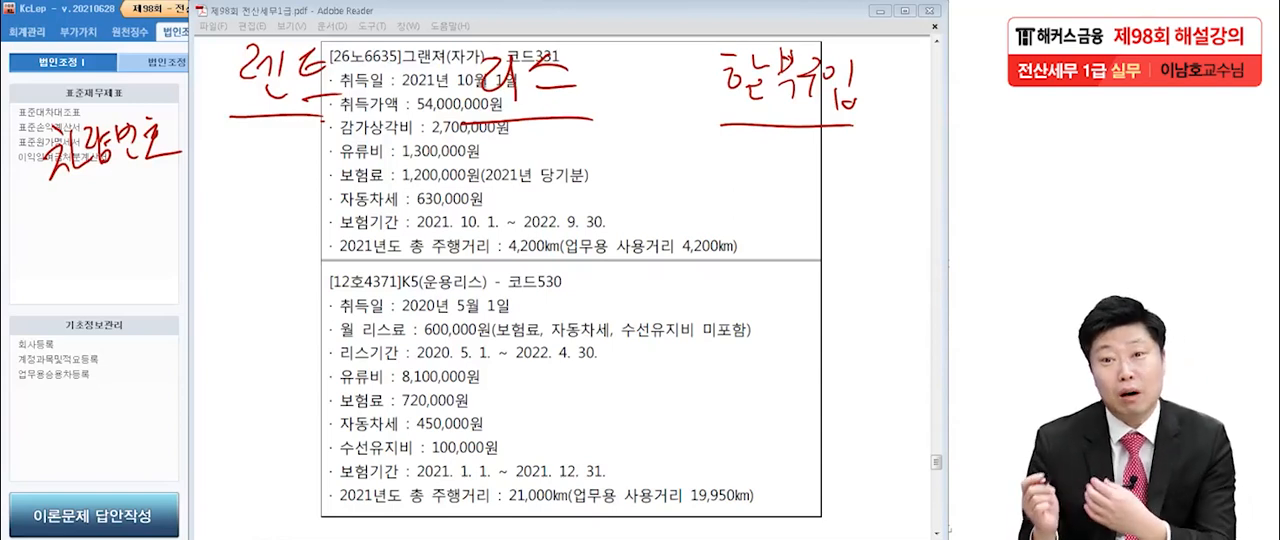
{"action": "left_click_drag", "start_coordinate": [764, 134], "coordinate": [767, 144]}
{"action": "left_click_drag", "start_coordinate": [781, 134], "coordinate": [778, 166]}
{"action": "mouse_move", "coordinate": [792, 136]}
{"action": "left_mouse_down"}
{"action": "mouse_move", "coordinate": [794, 152]}
{"action": "mouse_move", "coordinate": [812, 150]}
{"action": "left_mouse_up"}
{"action": "left_click_drag", "start_coordinate": [810, 150], "coordinate": [822, 162]}
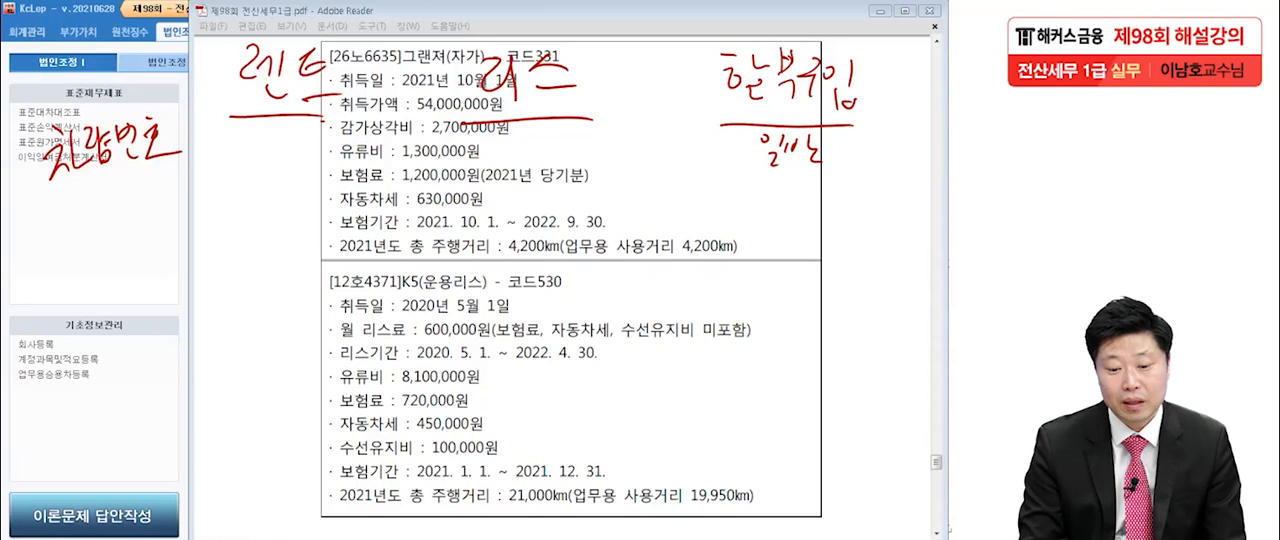
Fill in the rest of the 차량번호 row with 하, 허, 호 under 렌트 and 일반 under 리스.
{"action": "left_click_drag", "start_coordinate": [214, 128], "coordinate": [226, 130]}
{"action": "left_click_drag", "start_coordinate": [216, 138], "coordinate": [230, 154]}
{"action": "left_click_drag", "start_coordinate": [230, 148], "coordinate": [238, 148]}
{"action": "mouse_move", "coordinate": [244, 154]}
{"action": "left_mouse_down"}
{"action": "mouse_move", "coordinate": [240, 164]}
{"action": "mouse_move", "coordinate": [266, 140]}
{"action": "left_mouse_up"}
{"action": "left_click_drag", "start_coordinate": [258, 148], "coordinate": [262, 158]}
{"action": "mouse_move", "coordinate": [270, 136]}
{"action": "left_mouse_down"}
{"action": "mouse_move", "coordinate": [272, 160]}
{"action": "mouse_move", "coordinate": [300, 154]}
{"action": "left_mouse_up"}
{"action": "left_click_drag", "start_coordinate": [288, 158], "coordinate": [308, 158]}
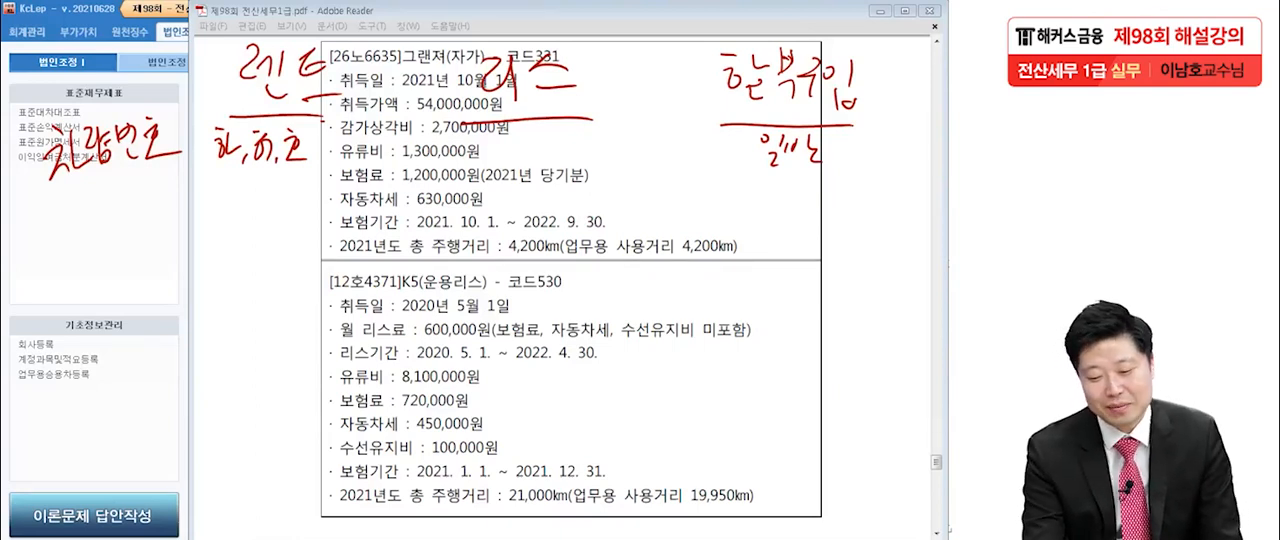
{"action": "left_click_drag", "start_coordinate": [506, 142], "coordinate": [518, 146]}
{"action": "left_click_drag", "start_coordinate": [532, 124], "coordinate": [540, 160]}
{"action": "left_click_drag", "start_coordinate": [550, 132], "coordinate": [562, 146]}
{"action": "left_click_drag", "start_coordinate": [572, 126], "coordinate": [590, 154]}
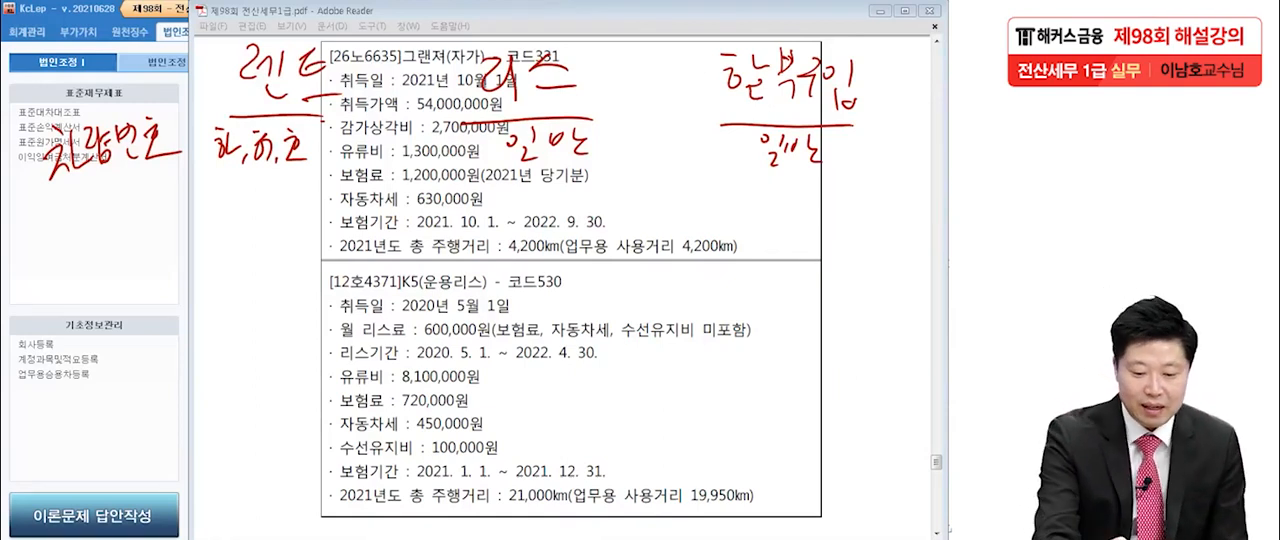
Add a row label 과세, 면세 below 차량번호 and write 과세 under both 할부구입 and 렌트.
{"action": "left_click_drag", "start_coordinate": [59, 193], "coordinate": [69, 202]}
{"action": "left_click_drag", "start_coordinate": [66, 202], "coordinate": [82, 209]}
{"action": "mouse_move", "coordinate": [98, 190]}
{"action": "left_mouse_down"}
{"action": "mouse_move", "coordinate": [91, 203]}
{"action": "mouse_move", "coordinate": [106, 206]}
{"action": "left_mouse_up"}
{"action": "left_click_drag", "start_coordinate": [111, 194], "coordinate": [125, 214]}
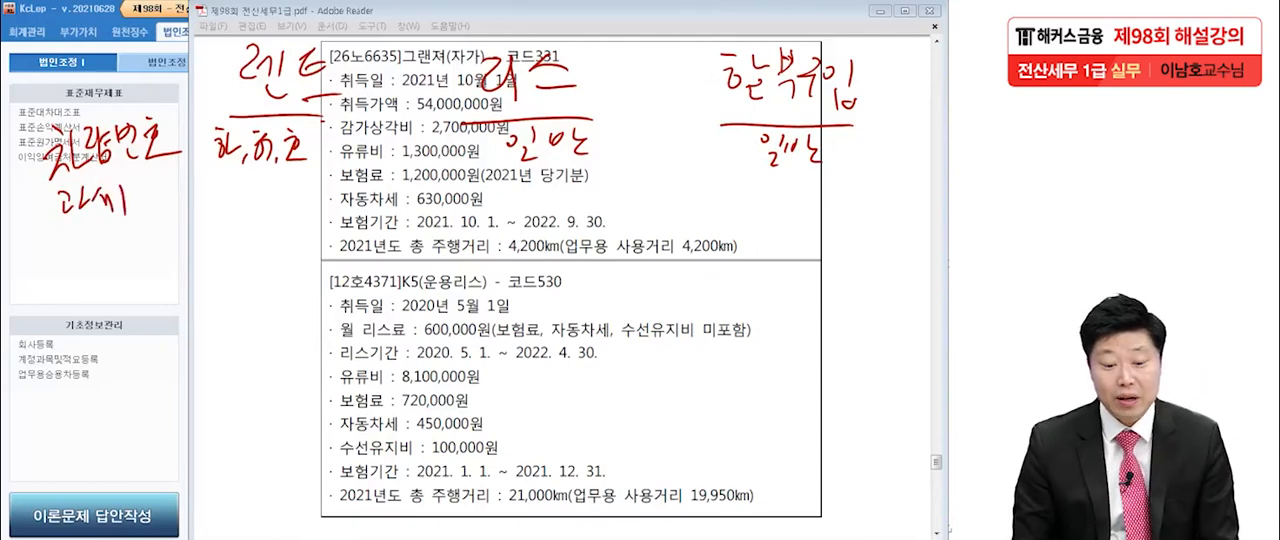
{"action": "mouse_move", "coordinate": [138, 186]}
{"action": "left_mouse_down"}
{"action": "mouse_move", "coordinate": [146, 204]}
{"action": "mouse_move", "coordinate": [176, 204]}
{"action": "left_mouse_up"}
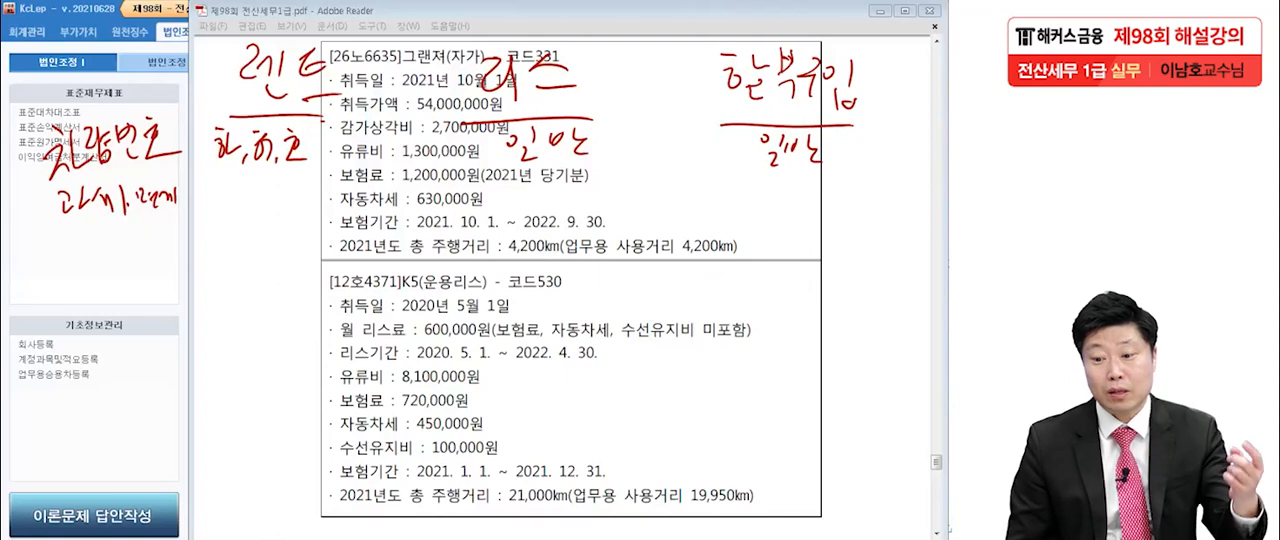
{"action": "left_click_drag", "start_coordinate": [762, 176], "coordinate": [818, 194]}
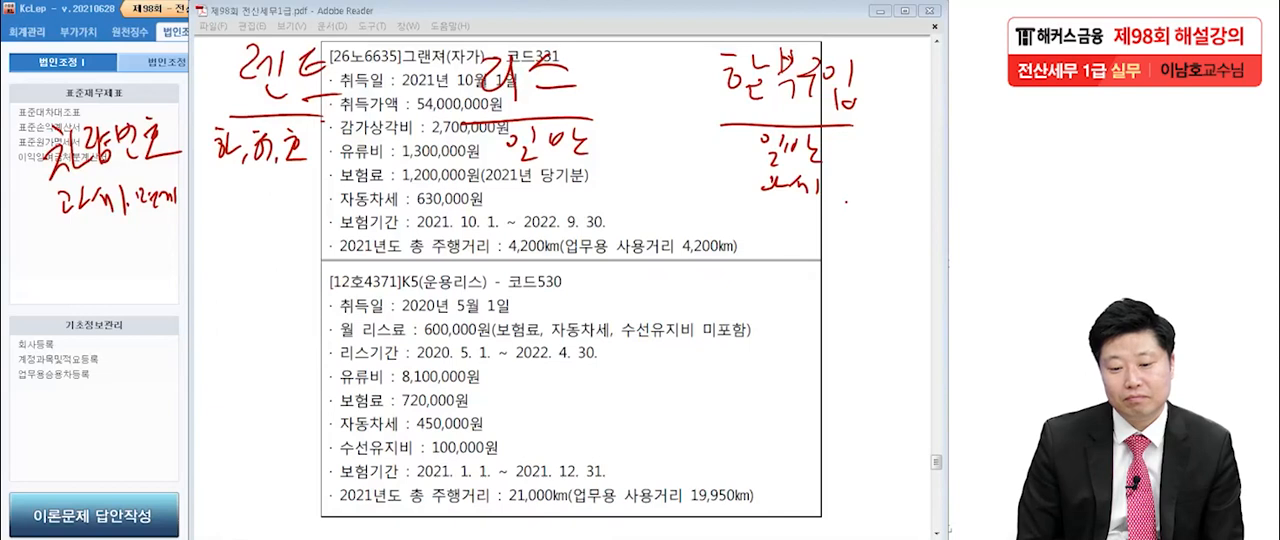
{"action": "left_click_drag", "start_coordinate": [249, 180], "coordinate": [265, 197]}
{"action": "left_click_drag", "start_coordinate": [265, 187], "coordinate": [277, 194]}
{"action": "left_click_drag", "start_coordinate": [282, 188], "coordinate": [306, 203]}
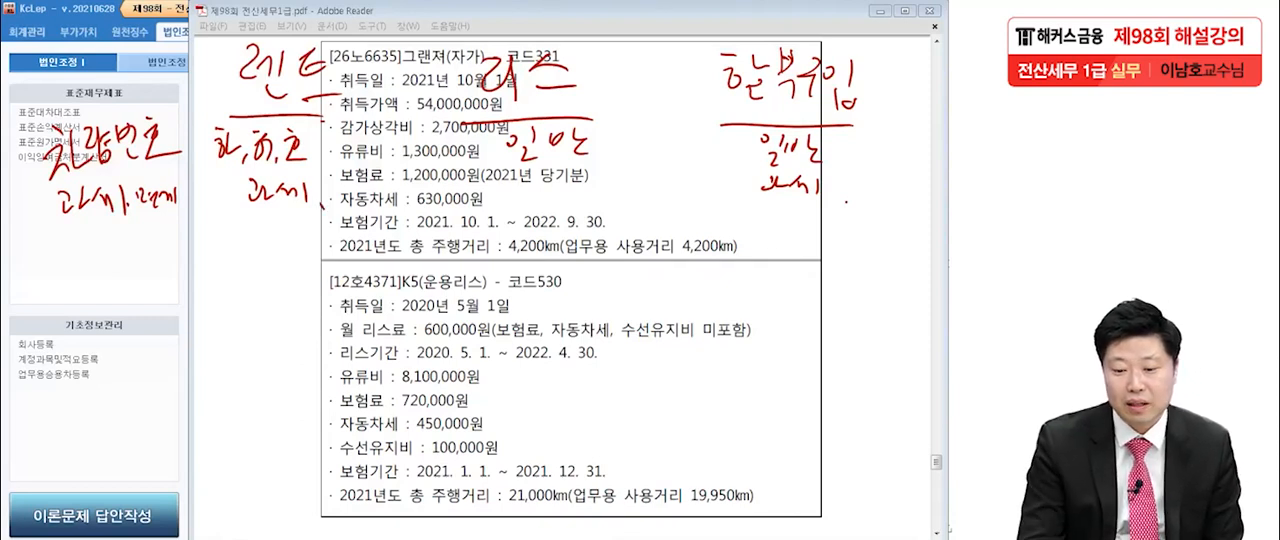
Write 면세 under 리스 and add a check mark beside it.
{"action": "left_click_drag", "start_coordinate": [499, 186], "coordinate": [502, 196]}
{"action": "mouse_move", "coordinate": [502, 187]}
{"action": "left_mouse_down"}
{"action": "mouse_move", "coordinate": [513, 191]}
{"action": "mouse_move", "coordinate": [504, 204]}
{"action": "left_mouse_up"}
{"action": "left_click_drag", "start_coordinate": [514, 190], "coordinate": [532, 206]}
{"action": "left_click_drag", "start_coordinate": [548, 186], "coordinate": [563, 203]}
{"action": "left_click_drag", "start_coordinate": [569, 191], "coordinate": [571, 209]}
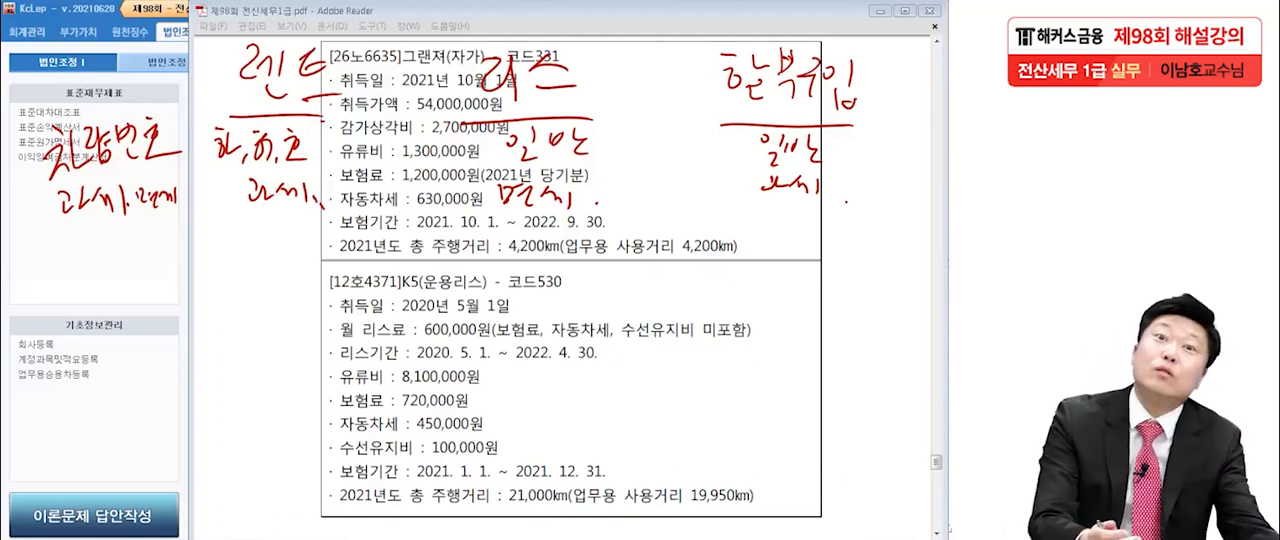
{"action": "left_click_drag", "start_coordinate": [583, 212], "coordinate": [601, 200]}
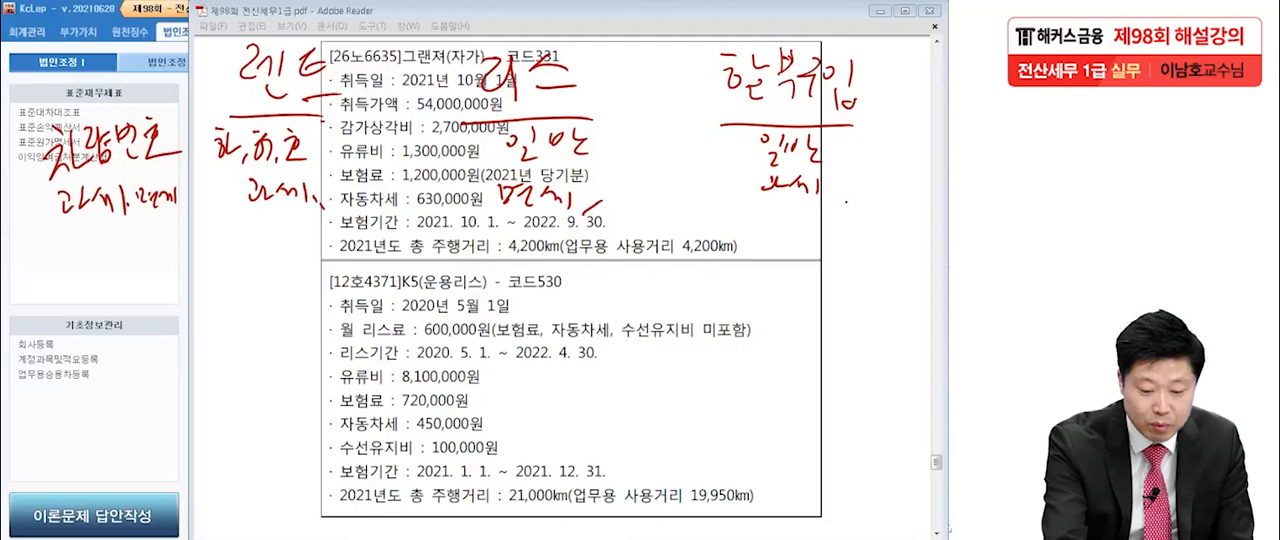
Write the row label 요금(보,자,수) below 과세, 면세 and underline the part in parentheses.
{"action": "left_click_drag", "start_coordinate": [27, 231], "coordinate": [28, 258]}
{"action": "left_click_drag", "start_coordinate": [23, 261], "coordinate": [56, 244]}
{"action": "left_click_drag", "start_coordinate": [48, 247], "coordinate": [69, 260]}
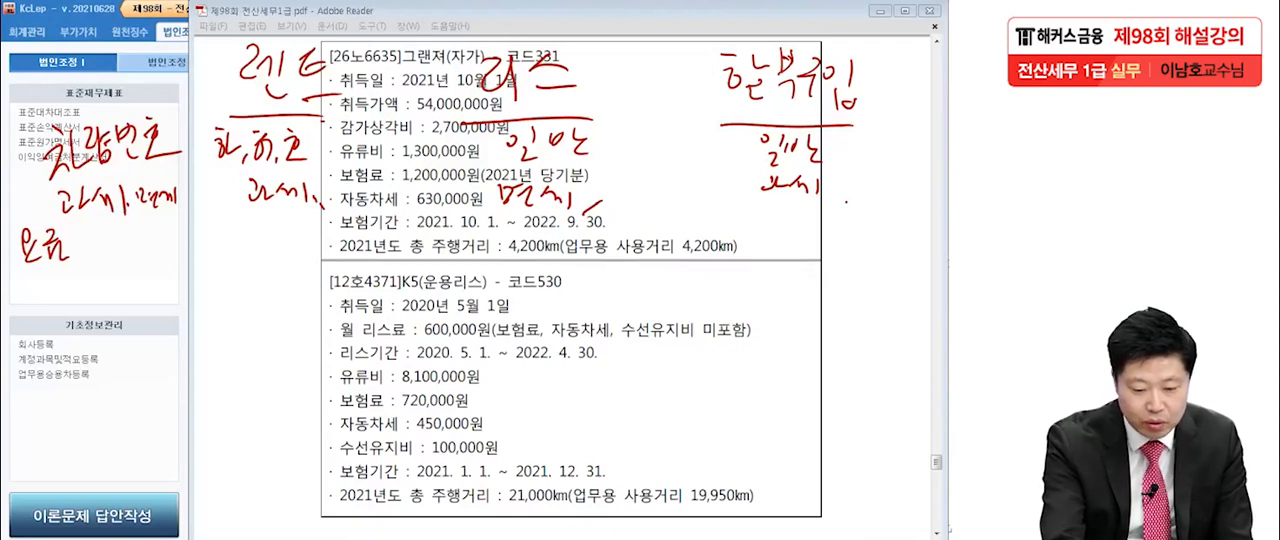
{"action": "mouse_move", "coordinate": [85, 229]}
{"action": "left_mouse_down"}
{"action": "mouse_move", "coordinate": [100, 254]}
{"action": "mouse_move", "coordinate": [122, 240]}
{"action": "mouse_move", "coordinate": [132, 251]}
{"action": "left_mouse_up"}
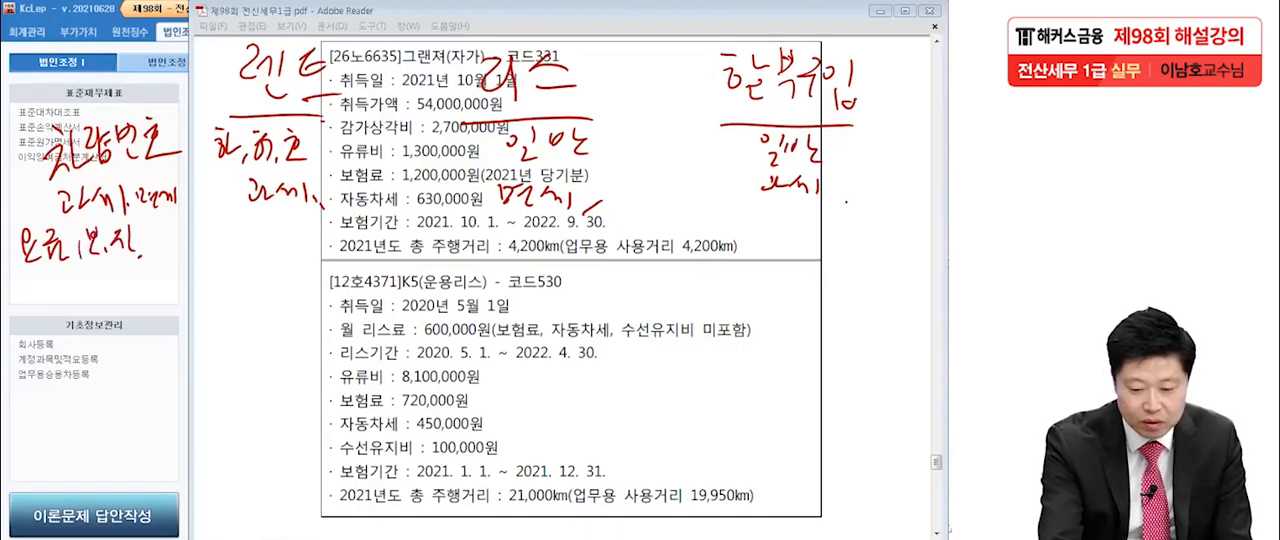
{"action": "left_click_drag", "start_coordinate": [152, 242], "coordinate": [155, 257]}
{"action": "left_click_drag", "start_coordinate": [174, 222], "coordinate": [178, 260]}
{"action": "left_click_drag", "start_coordinate": [96, 272], "coordinate": [150, 268]}
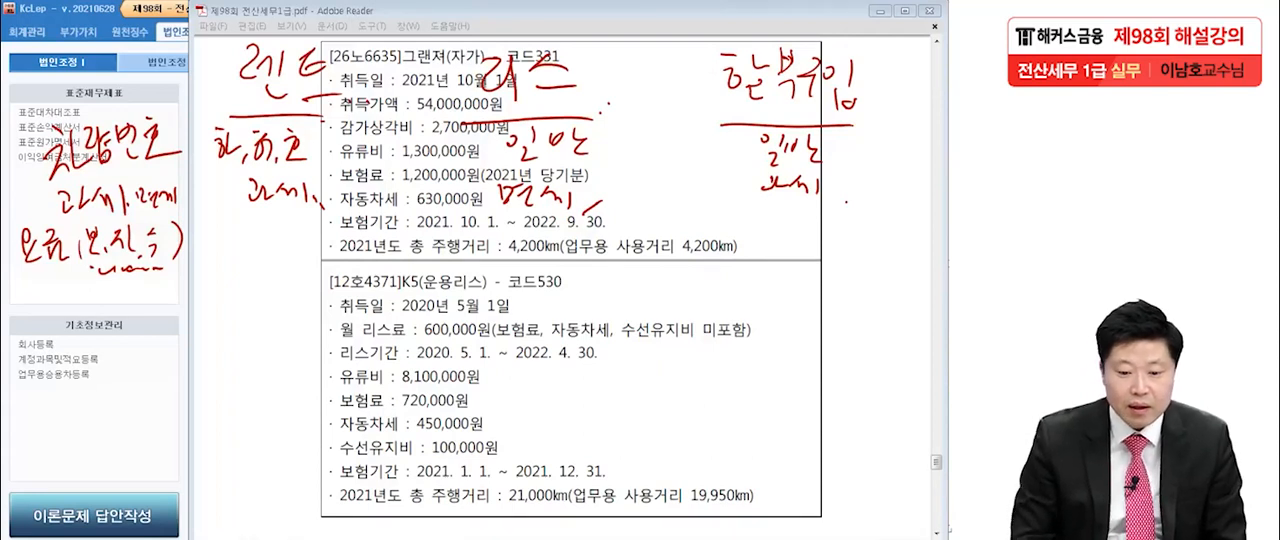
Write 포함(O) under 렌트 for the 요금 row with a wavy underline, and reinforce the underline below 보,자,수.
{"action": "left_click_drag", "start_coordinate": [230, 226], "coordinate": [254, 248]}
{"action": "mouse_move", "coordinate": [268, 230]}
{"action": "left_mouse_down"}
{"action": "mouse_move", "coordinate": [274, 256]}
{"action": "mouse_move", "coordinate": [316, 250]}
{"action": "left_mouse_up"}
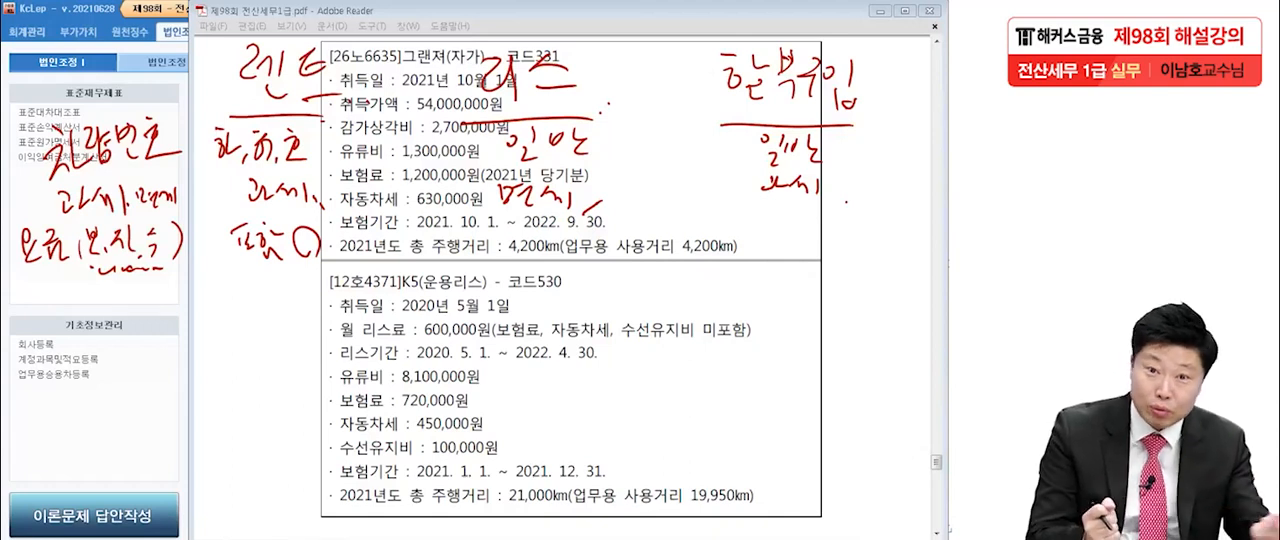
{"action": "left_click_drag", "start_coordinate": [91, 267], "coordinate": [108, 264]}
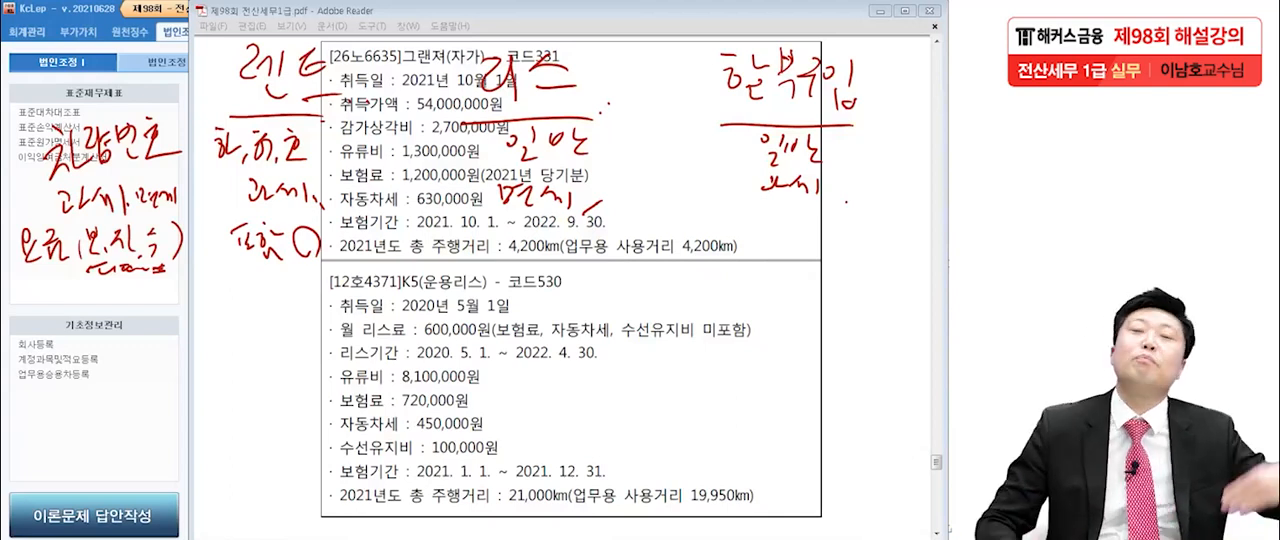
{"action": "left_click_drag", "start_coordinate": [237, 267], "coordinate": [311, 276]}
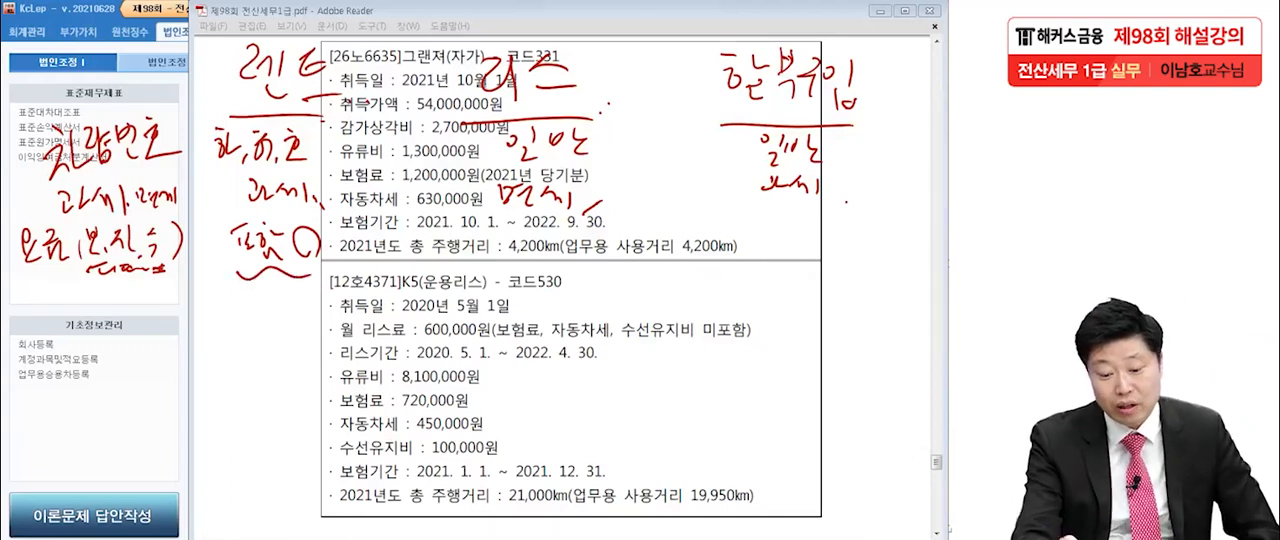
Write (일반)포함 X under 리스 for the 요금 row and underline it.
{"action": "left_click_drag", "start_coordinate": [446, 226], "coordinate": [461, 241]}
{"action": "mouse_move", "coordinate": [448, 246]}
{"action": "left_mouse_down"}
{"action": "mouse_move", "coordinate": [468, 260]}
{"action": "mouse_move", "coordinate": [474, 245]}
{"action": "left_mouse_up"}
{"action": "left_click_drag", "start_coordinate": [485, 227], "coordinate": [495, 243]}
{"action": "left_click_drag", "start_coordinate": [488, 244], "coordinate": [507, 252]}
{"action": "left_click_drag", "start_coordinate": [449, 229], "coordinate": [445, 267]}
{"action": "mouse_move", "coordinate": [506, 225]}
{"action": "left_mouse_down"}
{"action": "mouse_move", "coordinate": [510, 267]}
{"action": "mouse_move", "coordinate": [527, 234]}
{"action": "left_mouse_up"}
{"action": "mouse_move", "coordinate": [527, 227]}
{"action": "left_mouse_down"}
{"action": "mouse_move", "coordinate": [543, 262]}
{"action": "mouse_move", "coordinate": [564, 231]}
{"action": "left_mouse_up"}
{"action": "mouse_move", "coordinate": [550, 236]}
{"action": "left_mouse_down"}
{"action": "mouse_move", "coordinate": [565, 249]}
{"action": "mouse_move", "coordinate": [590, 234]}
{"action": "left_mouse_up"}
{"action": "left_click_drag", "start_coordinate": [574, 248], "coordinate": [597, 264]}
{"action": "left_click_drag", "start_coordinate": [613, 235], "coordinate": [642, 266]}
{"action": "left_click_drag", "start_coordinate": [635, 234], "coordinate": [615, 262]}
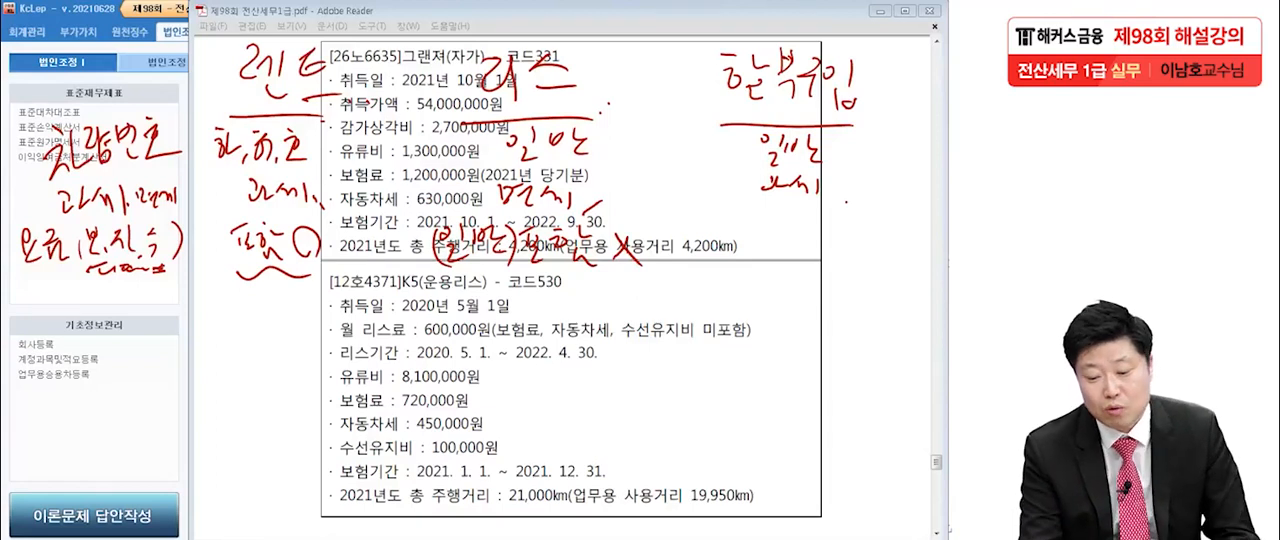
{"action": "left_click_drag", "start_coordinate": [440, 269], "coordinate": [618, 280]}
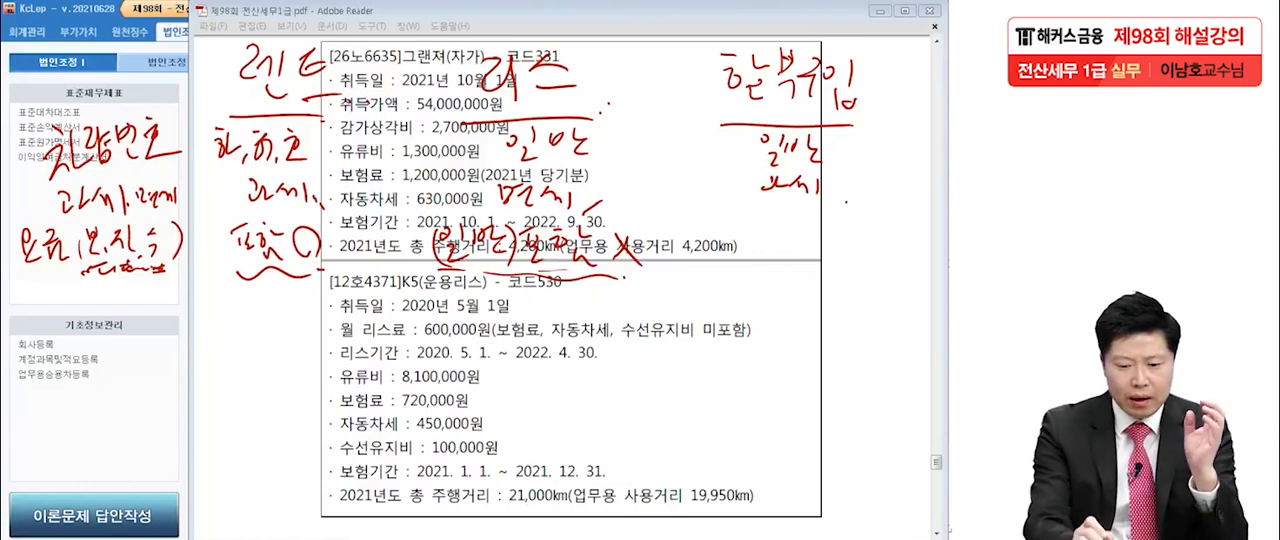
Draw a downward arrow from 렌트's 포함(O) and write 70% below it.
{"action": "left_click_drag", "start_coordinate": [292, 266], "coordinate": [289, 326]}
{"action": "left_click_drag", "start_coordinate": [277, 327], "coordinate": [308, 325]}
{"action": "mouse_move", "coordinate": [228, 350]}
{"action": "left_mouse_down"}
{"action": "mouse_move", "coordinate": [238, 388]}
{"action": "mouse_move", "coordinate": [264, 369]}
{"action": "mouse_move", "coordinate": [324, 406]}
{"action": "left_mouse_up"}
Write the row label 감.상 in the margin beside the 70% and underline it.
{"action": "left_click_drag", "start_coordinate": [26, 332], "coordinate": [42, 358]}
{"action": "left_click_drag", "start_coordinate": [62, 330], "coordinate": [70, 386]}
{"action": "mouse_move", "coordinate": [108, 334]}
{"action": "left_mouse_down"}
{"action": "mouse_move", "coordinate": [100, 362]}
{"action": "mouse_move", "coordinate": [132, 356]}
{"action": "left_mouse_up"}
{"action": "left_click_drag", "start_coordinate": [138, 370], "coordinate": [136, 372]}
{"action": "left_click_drag", "start_coordinate": [38, 398], "coordinate": [156, 396]}
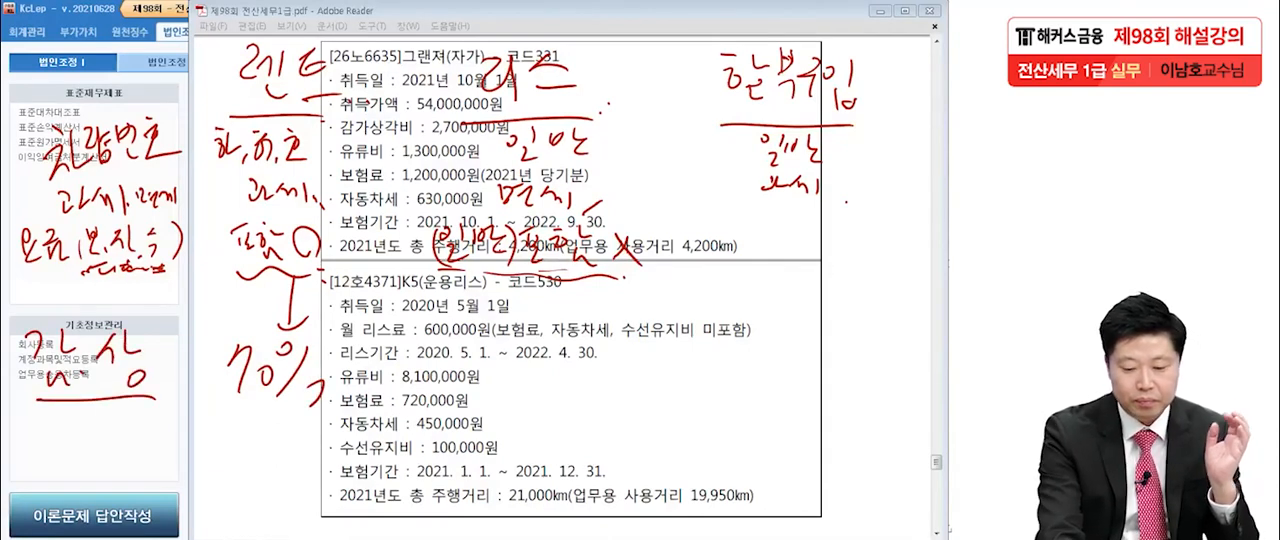
Extend the handwriting after the 70% under 렌트 and underline the whole entry.
{"action": "left_click_drag", "start_coordinate": [308, 382], "coordinate": [316, 396]}
{"action": "left_click_drag", "start_coordinate": [230, 404], "coordinate": [336, 402]}
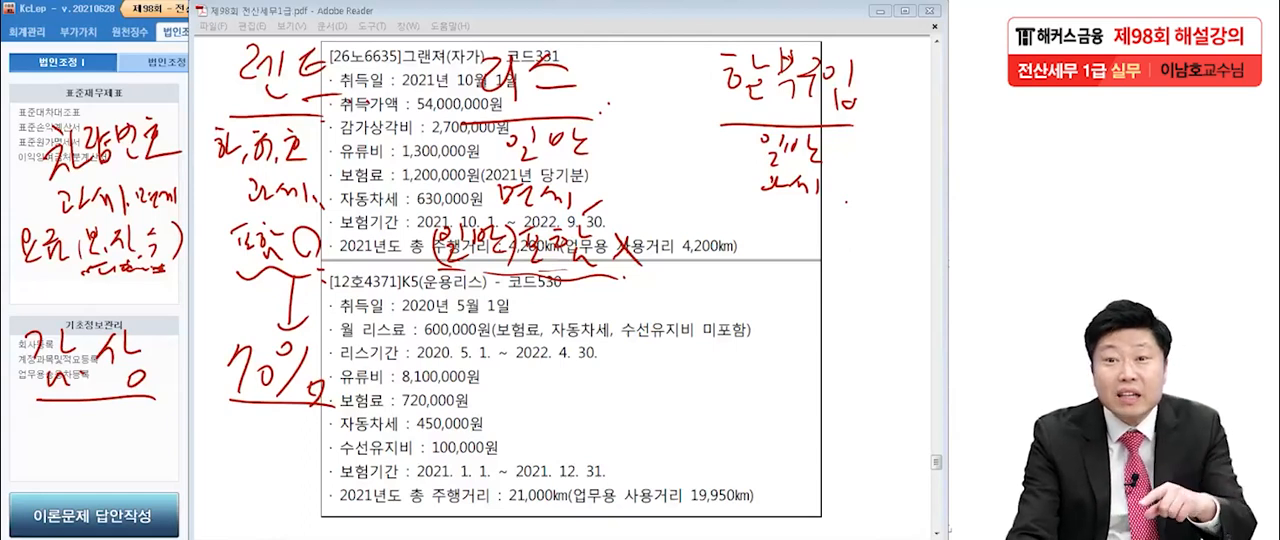
{"action": "left_click_drag", "start_coordinate": [338, 392], "coordinate": [332, 404]}
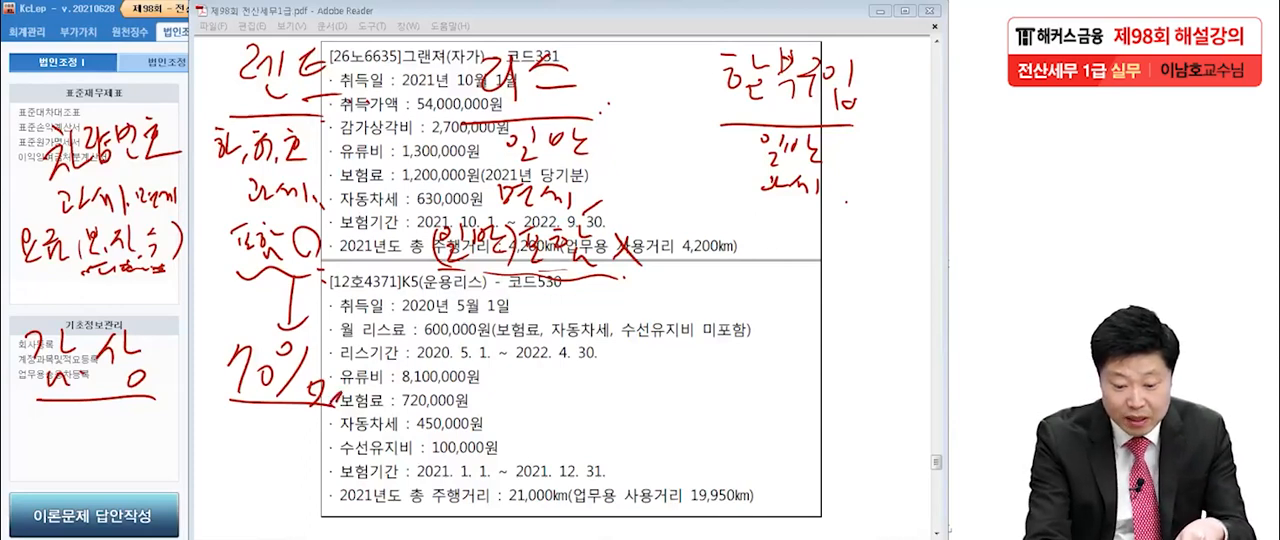
Write 100% under 리스 in the 감.상 row, underline it, and link it to the 포함 X entry with a downward arrow.
{"action": "mouse_move", "coordinate": [472, 344]}
{"action": "left_mouse_down"}
{"action": "mouse_move", "coordinate": [470, 380]}
{"action": "mouse_move", "coordinate": [516, 350]}
{"action": "left_mouse_up"}
{"action": "mouse_move", "coordinate": [584, 338]}
{"action": "left_mouse_down"}
{"action": "mouse_move", "coordinate": [542, 384]}
{"action": "mouse_move", "coordinate": [574, 342]}
{"action": "left_mouse_up"}
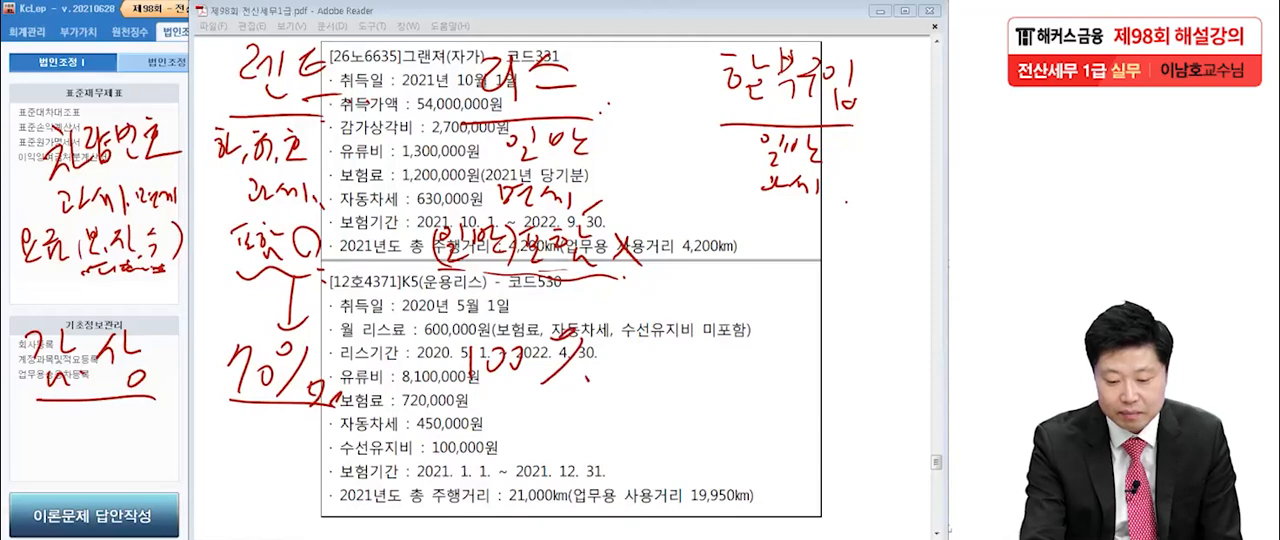
{"action": "left_click_drag", "start_coordinate": [454, 406], "coordinate": [616, 398]}
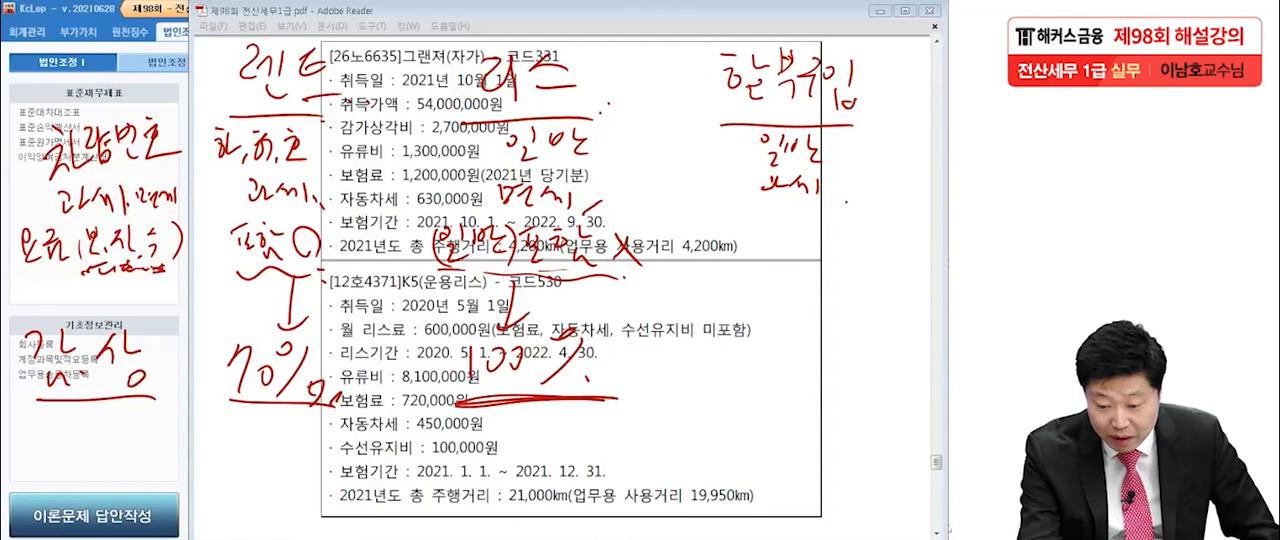
Write 7,200,000 beside the K5 lease details and circle it twice.
{"action": "left_click_drag", "start_coordinate": [778, 308], "coordinate": [775, 324]}
{"action": "mouse_move", "coordinate": [787, 306]}
{"action": "left_mouse_down"}
{"action": "mouse_move", "coordinate": [784, 322]}
{"action": "mouse_move", "coordinate": [816, 326]}
{"action": "mouse_move", "coordinate": [904, 318]}
{"action": "left_mouse_up"}
{"action": "left_click_drag", "start_coordinate": [872, 340], "coordinate": [918, 324]}
{"action": "left_click_drag", "start_coordinate": [872, 276], "coordinate": [924, 318]}
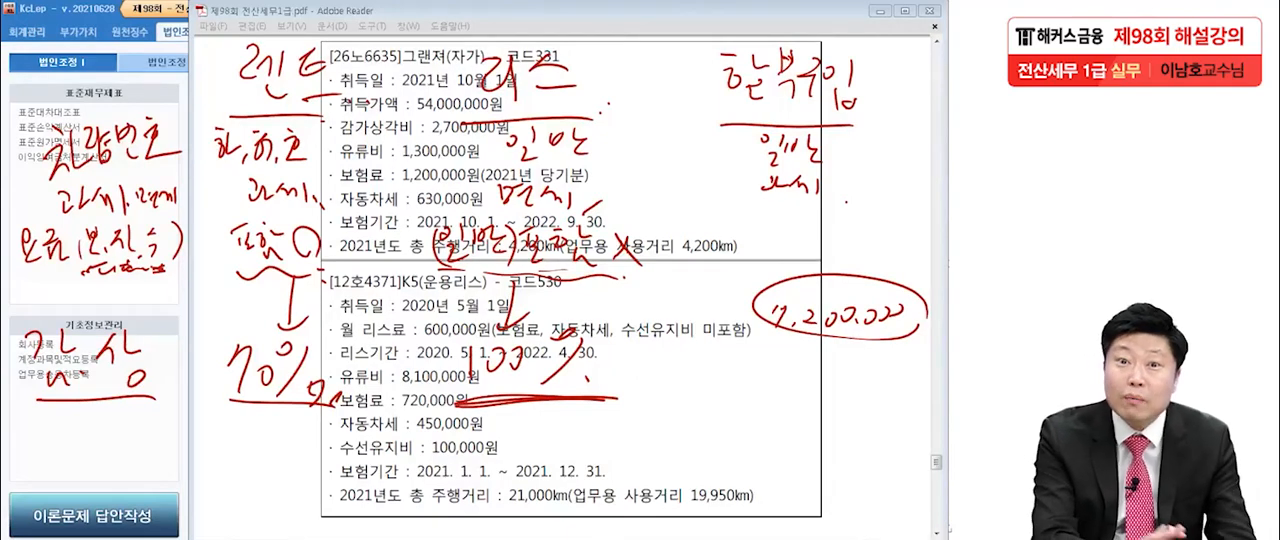
{"action": "mouse_move", "coordinate": [904, 330]}
{"action": "left_mouse_down"}
{"action": "mouse_move", "coordinate": [838, 338]}
{"action": "mouse_move", "coordinate": [880, 344]}
{"action": "left_mouse_up"}
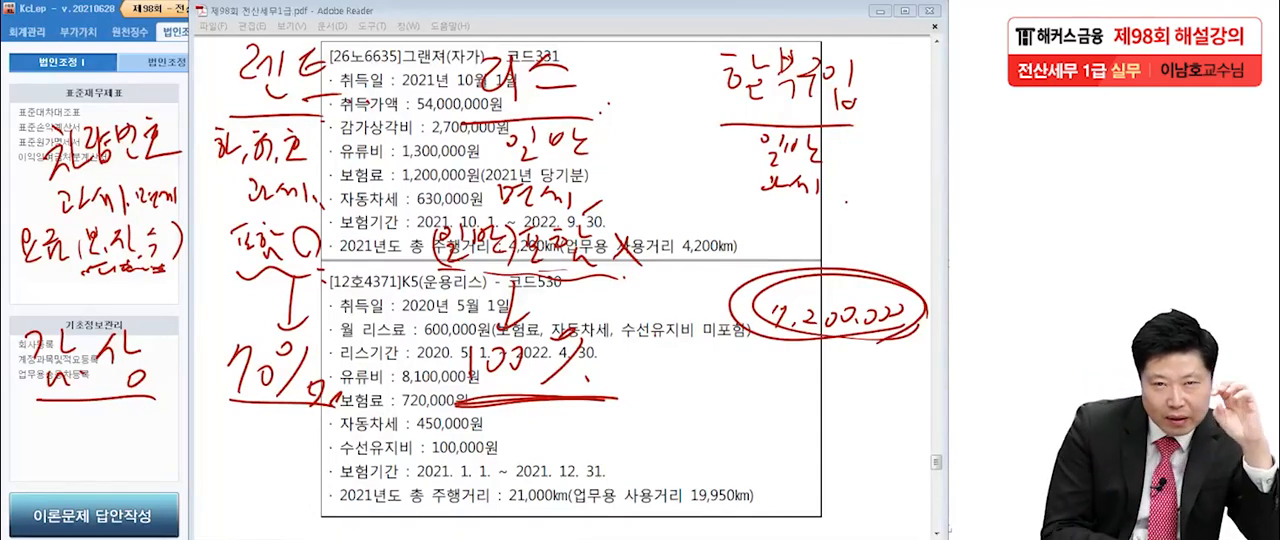
Draw an oval below the circled 7,200,000 and write 8,000,000 inside it.
{"action": "left_click_drag", "start_coordinate": [864, 452], "coordinate": [862, 472]}
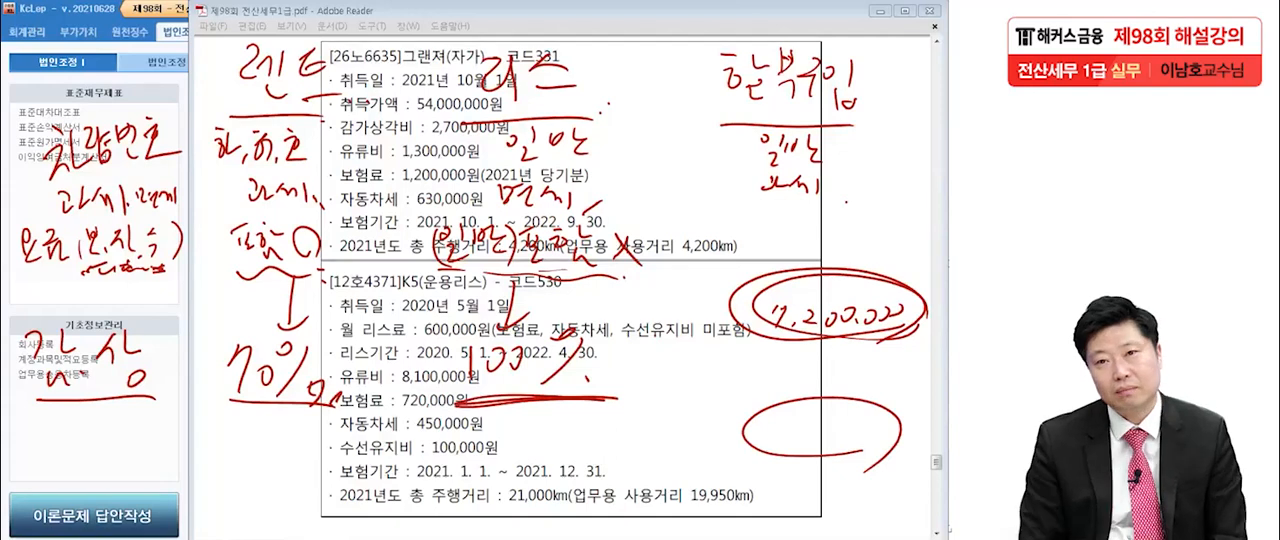
{"action": "left_click_drag", "start_coordinate": [924, 337], "coordinate": [927, 345]}
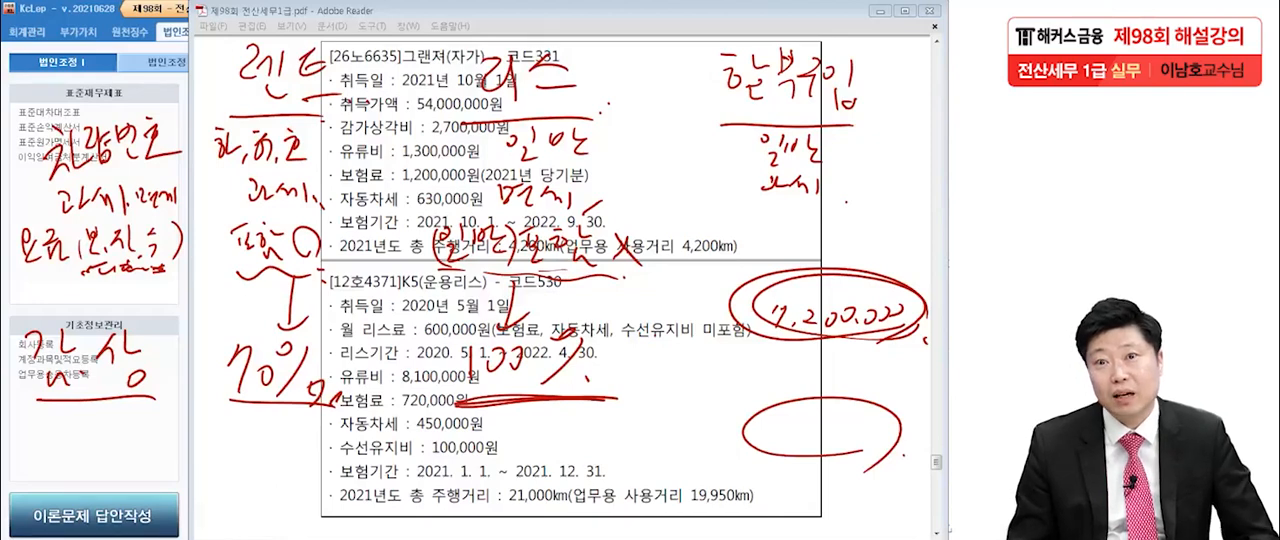
{"action": "mouse_move", "coordinate": [786, 414]}
{"action": "left_mouse_down"}
{"action": "mouse_move", "coordinate": [764, 448]}
{"action": "mouse_move", "coordinate": [843, 440]}
{"action": "left_mouse_up"}
{"action": "left_click_drag", "start_coordinate": [847, 446], "coordinate": [887, 440]}
{"action": "left_click_drag", "start_coordinate": [768, 436], "coordinate": [787, 430]}
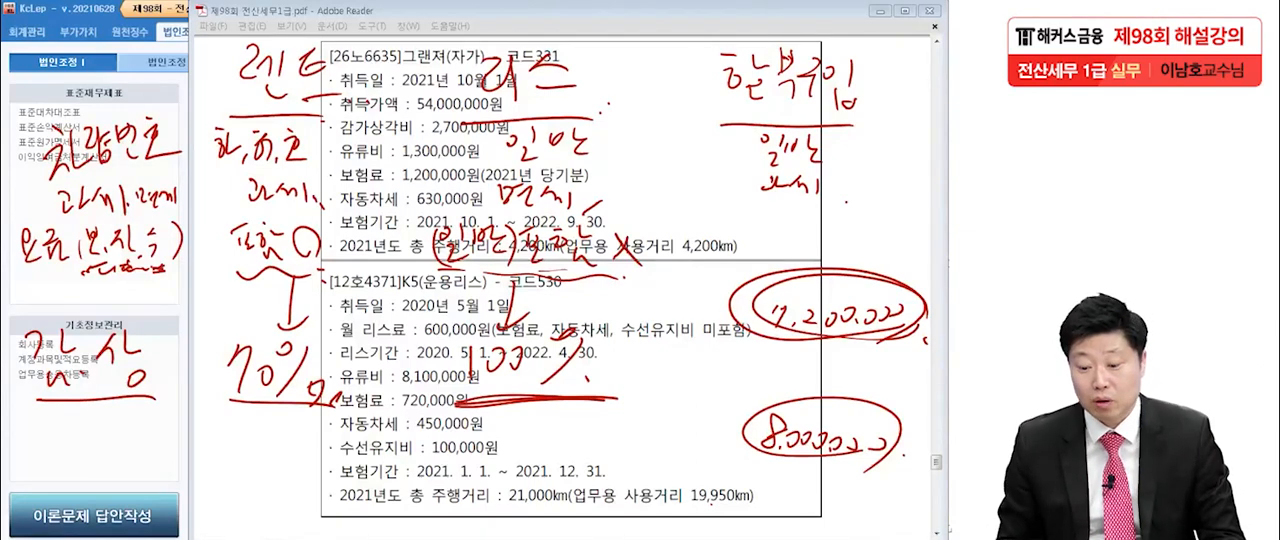
Draw an arrow from the 7,200,000, write 6,840,000 beneath it, and underline both 6,840,000 and 8,000,000.
{"action": "left_click_drag", "start_coordinate": [752, 313], "coordinate": [741, 342]}
{"action": "left_click_drag", "start_coordinate": [731, 333], "coordinate": [752, 337]}
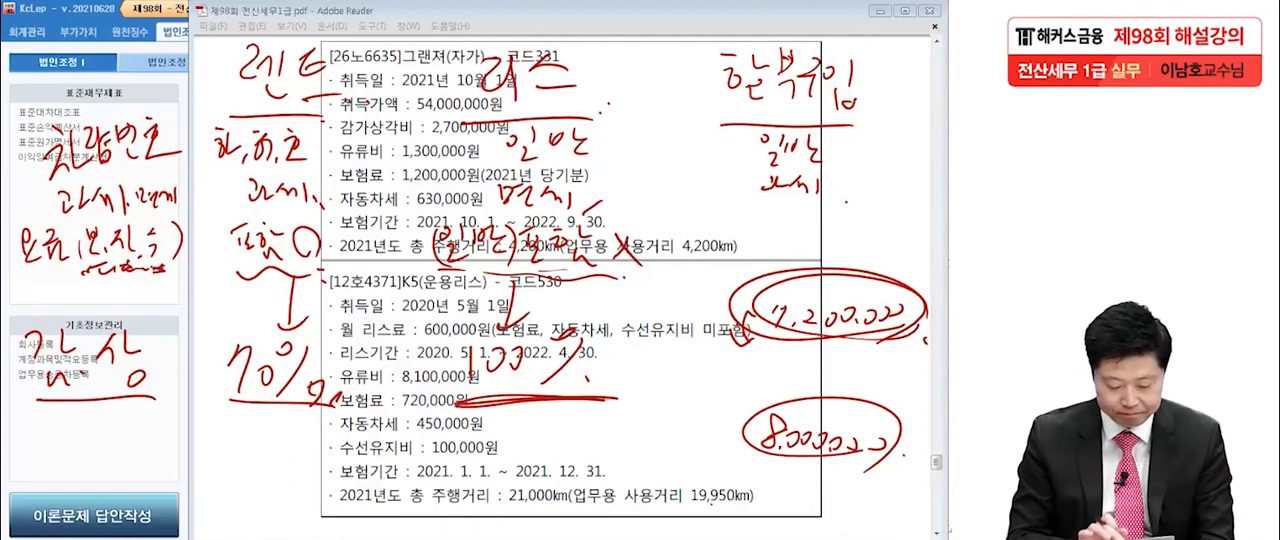
{"action": "mouse_move", "coordinate": [782, 345]}
{"action": "left_mouse_down"}
{"action": "mouse_move", "coordinate": [770, 366]}
{"action": "mouse_move", "coordinate": [918, 360]}
{"action": "left_mouse_up"}
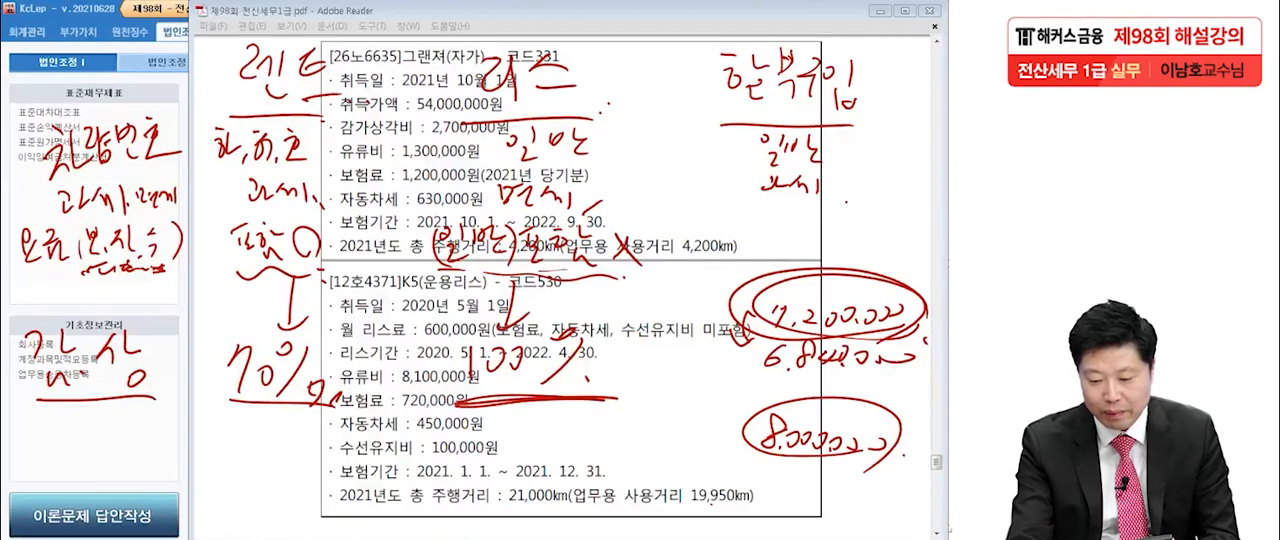
{"action": "left_click_drag", "start_coordinate": [746, 372], "coordinate": [918, 390]}
{"action": "left_click_drag", "start_coordinate": [720, 482], "coordinate": [882, 476]}
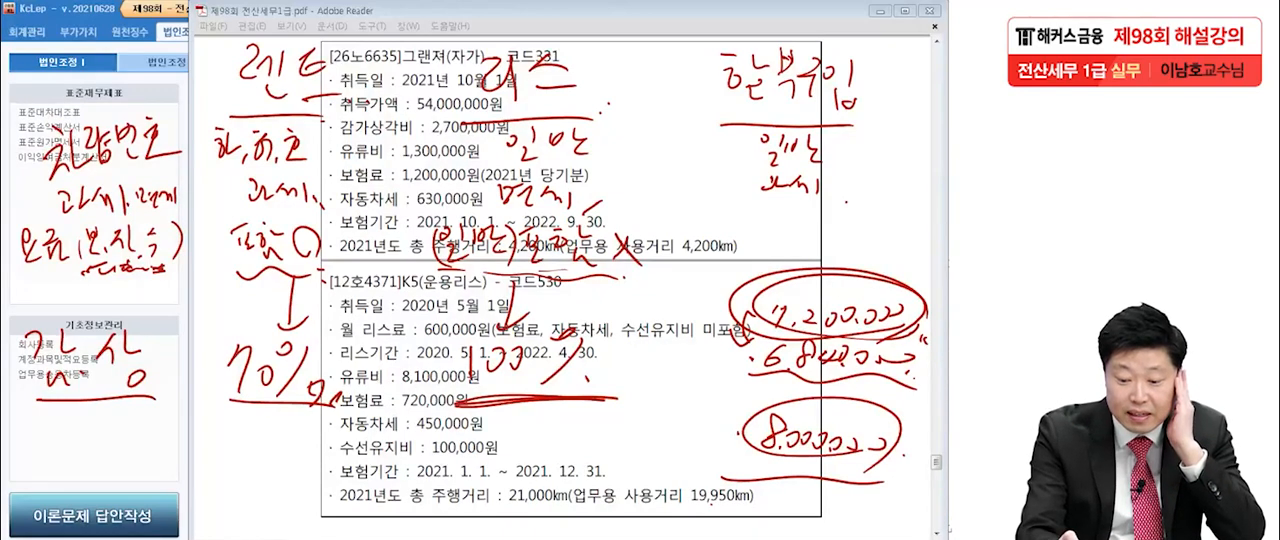
Circle the 70% under 렌트, box and tick the 100% under 리스, and add marks around the (일반)포함 X entry.
{"action": "mouse_move", "coordinate": [456, 402]}
{"action": "left_mouse_down"}
{"action": "mouse_move", "coordinate": [484, 400]}
{"action": "mouse_move", "coordinate": [436, 398]}
{"action": "mouse_move", "coordinate": [593, 388]}
{"action": "left_mouse_up"}
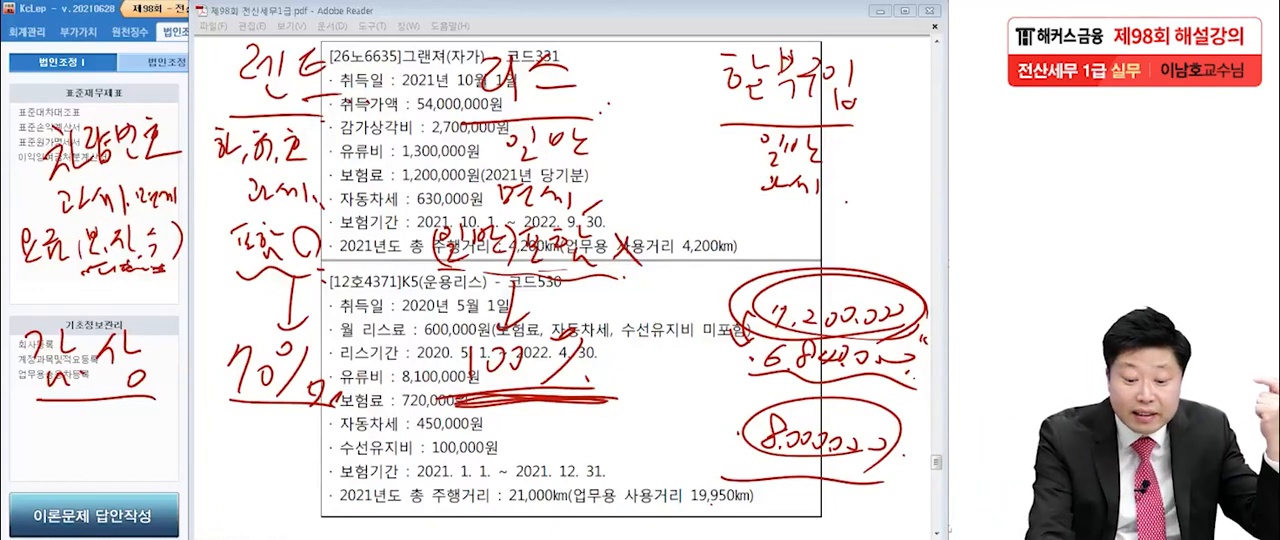
{"action": "left_click_drag", "start_coordinate": [344, 418], "coordinate": [288, 330]}
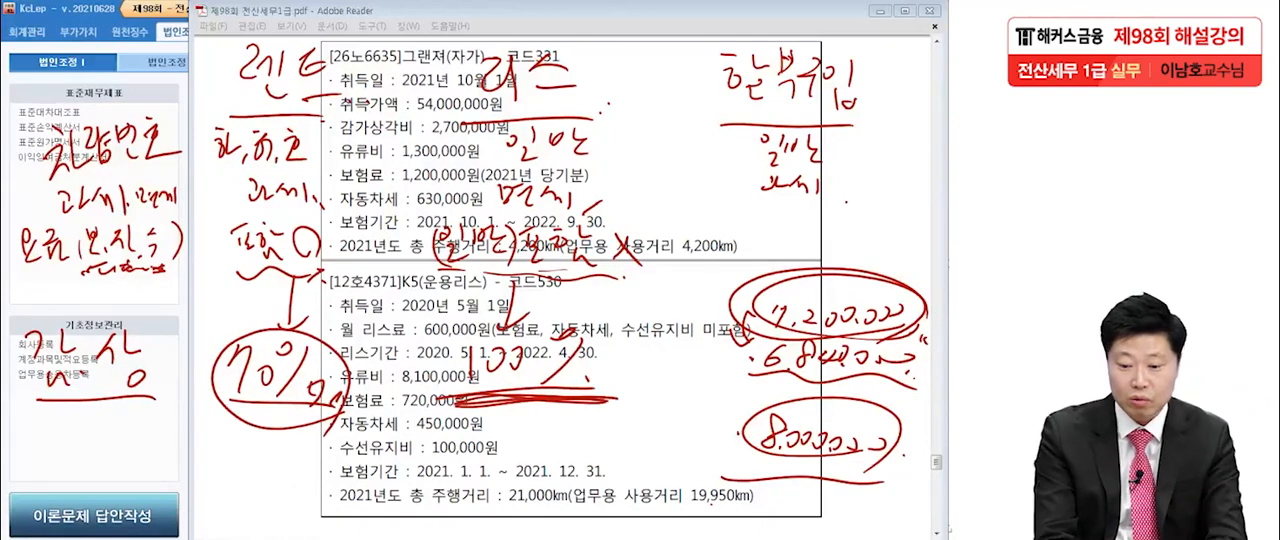
{"action": "mouse_move", "coordinate": [432, 396]}
{"action": "left_mouse_down"}
{"action": "mouse_move", "coordinate": [600, 338]}
{"action": "mouse_move", "coordinate": [592, 410]}
{"action": "left_mouse_up"}
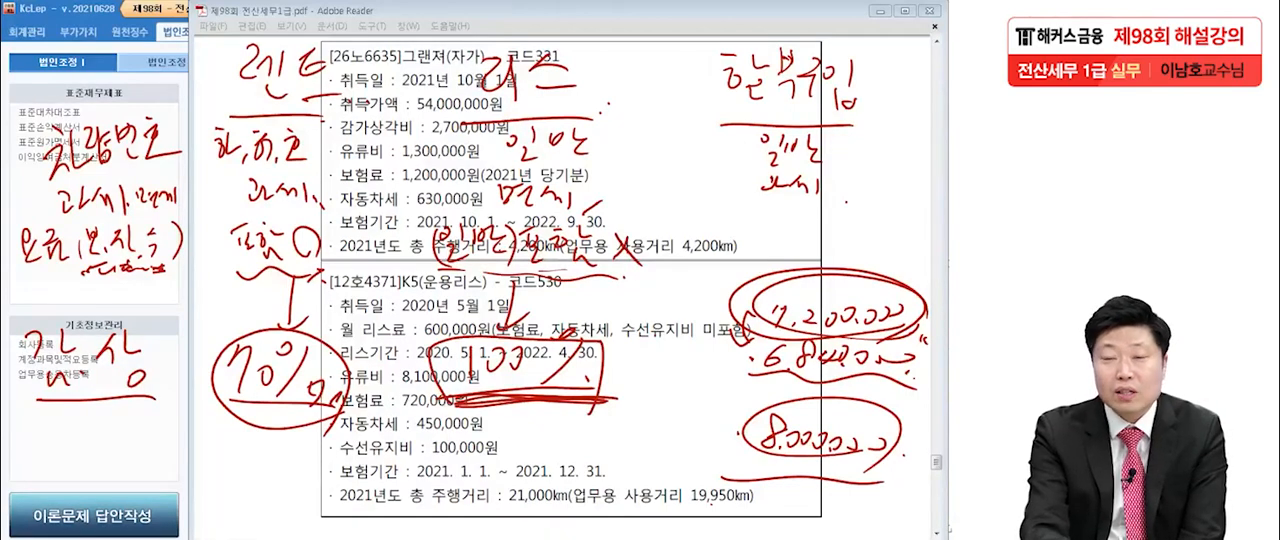
{"action": "left_click_drag", "start_coordinate": [620, 398], "coordinate": [655, 379]}
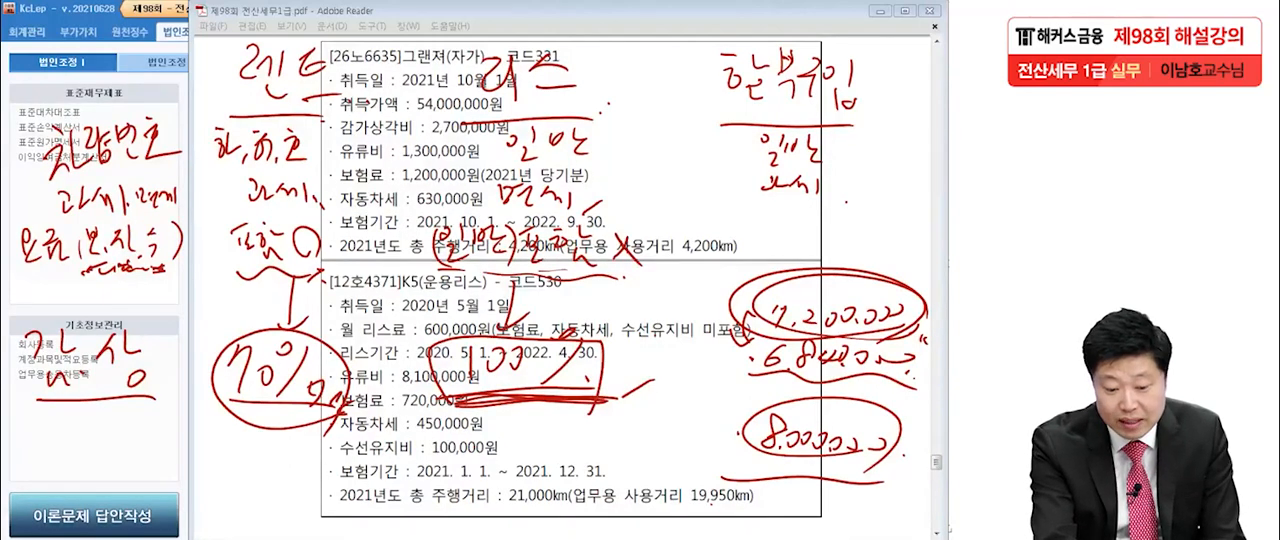
{"action": "left_click_drag", "start_coordinate": [634, 257], "coordinate": [656, 258]}
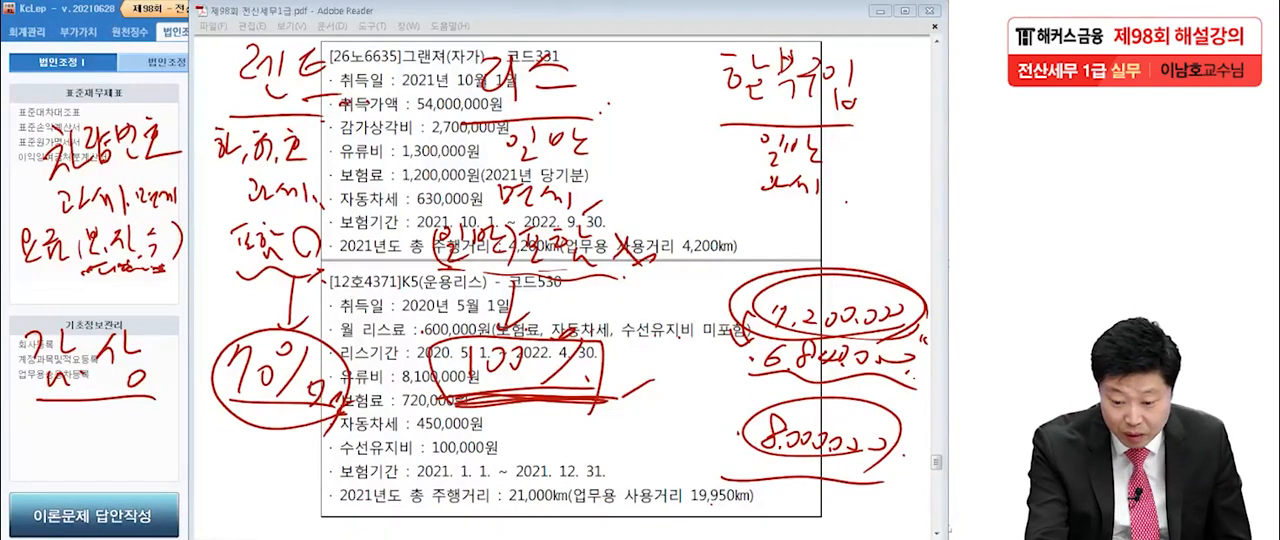
{"action": "left_click_drag", "start_coordinate": [426, 259], "coordinate": [422, 253]}
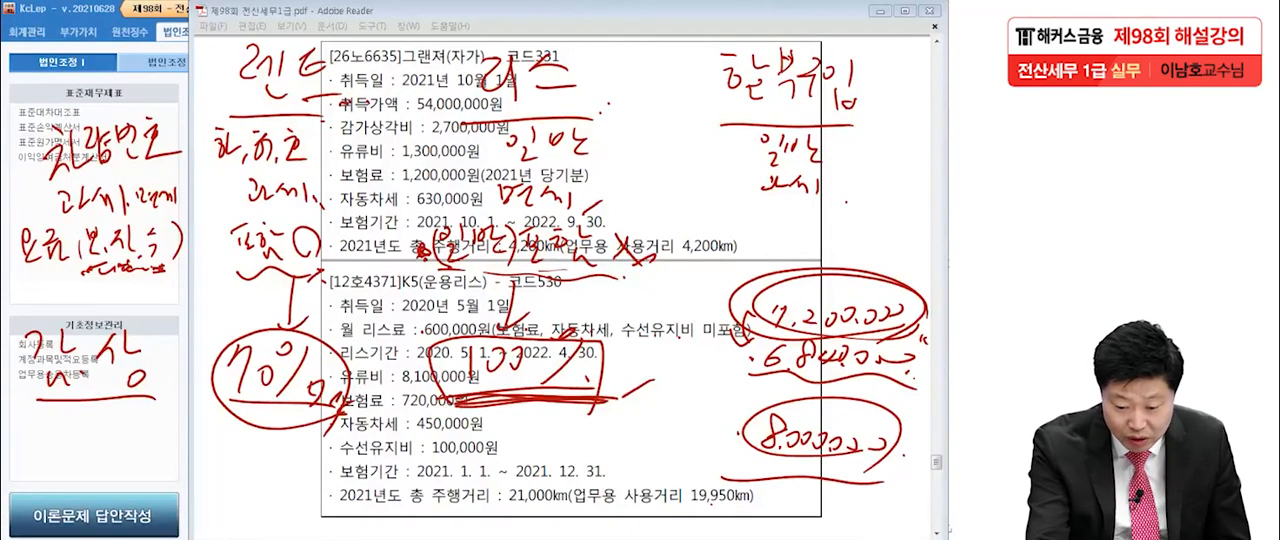
Write the note if 포함, 리스료 포함 O below the 감.상 row label.
{"action": "mouse_move", "coordinate": [76, 462]}
{"action": "left_mouse_down"}
{"action": "mouse_move", "coordinate": [74, 484]}
{"action": "mouse_move", "coordinate": [104, 434]}
{"action": "mouse_move", "coordinate": [80, 492]}
{"action": "left_mouse_up"}
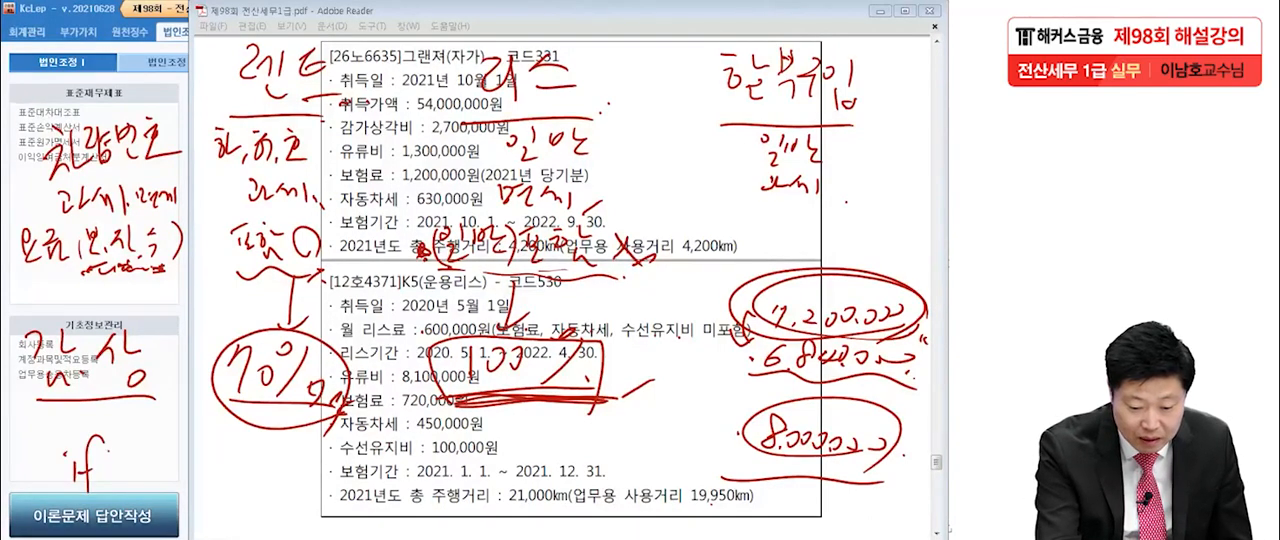
{"action": "mouse_move", "coordinate": [106, 440]}
{"action": "left_mouse_down"}
{"action": "mouse_move", "coordinate": [132, 480]}
{"action": "mouse_move", "coordinate": [148, 464]}
{"action": "mouse_move", "coordinate": [172, 470]}
{"action": "mouse_move", "coordinate": [174, 500]}
{"action": "mouse_move", "coordinate": [232, 496]}
{"action": "left_mouse_up"}
{"action": "mouse_move", "coordinate": [242, 456]}
{"action": "left_mouse_down"}
{"action": "mouse_move", "coordinate": [260, 494]}
{"action": "mouse_move", "coordinate": [284, 460]}
{"action": "mouse_move", "coordinate": [286, 488]}
{"action": "left_mouse_up"}
{"action": "left_click_drag", "start_coordinate": [306, 455], "coordinate": [296, 470]}
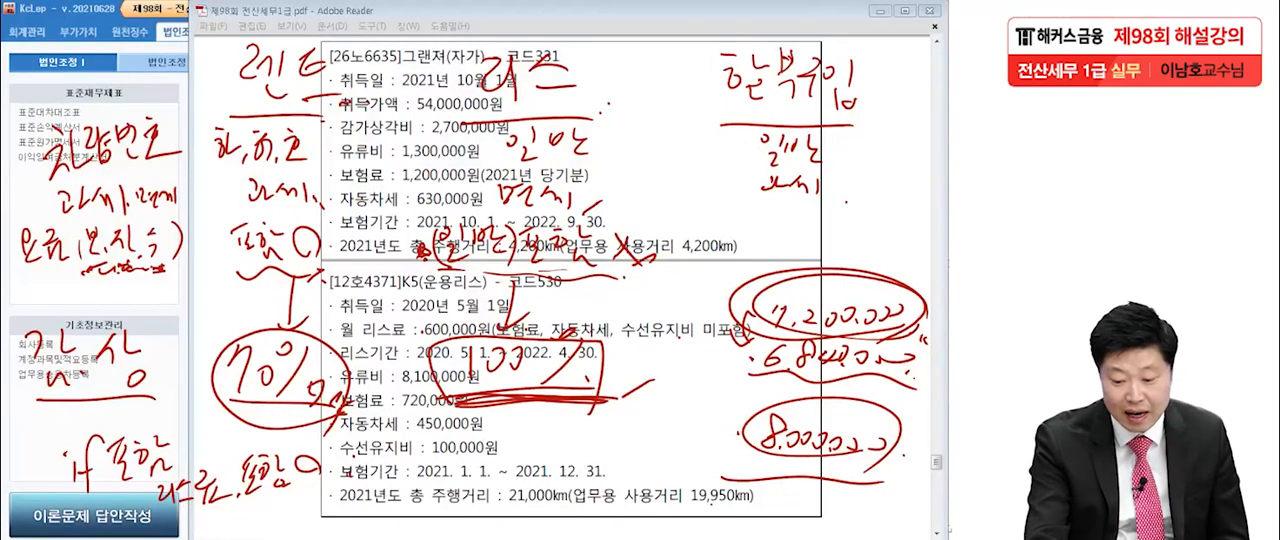
Write the formula ○ − 자 − 보 − after the 리스료 포함 note, thicken its circle, and underline 보.자.수 in the margin.
{"action": "mouse_move", "coordinate": [392, 438]}
{"action": "left_mouse_down"}
{"action": "mouse_move", "coordinate": [404, 474]}
{"action": "mouse_move", "coordinate": [488, 449]}
{"action": "mouse_move", "coordinate": [495, 470]}
{"action": "left_mouse_up"}
{"action": "left_click_drag", "start_coordinate": [512, 435], "coordinate": [523, 453]}
{"action": "left_click_drag", "start_coordinate": [529, 459], "coordinate": [527, 469]}
{"action": "mouse_move", "coordinate": [546, 434]}
{"action": "left_mouse_down"}
{"action": "mouse_move", "coordinate": [548, 451]}
{"action": "mouse_move", "coordinate": [560, 440]}
{"action": "left_mouse_up"}
{"action": "left_click_drag", "start_coordinate": [552, 445], "coordinate": [556, 463]}
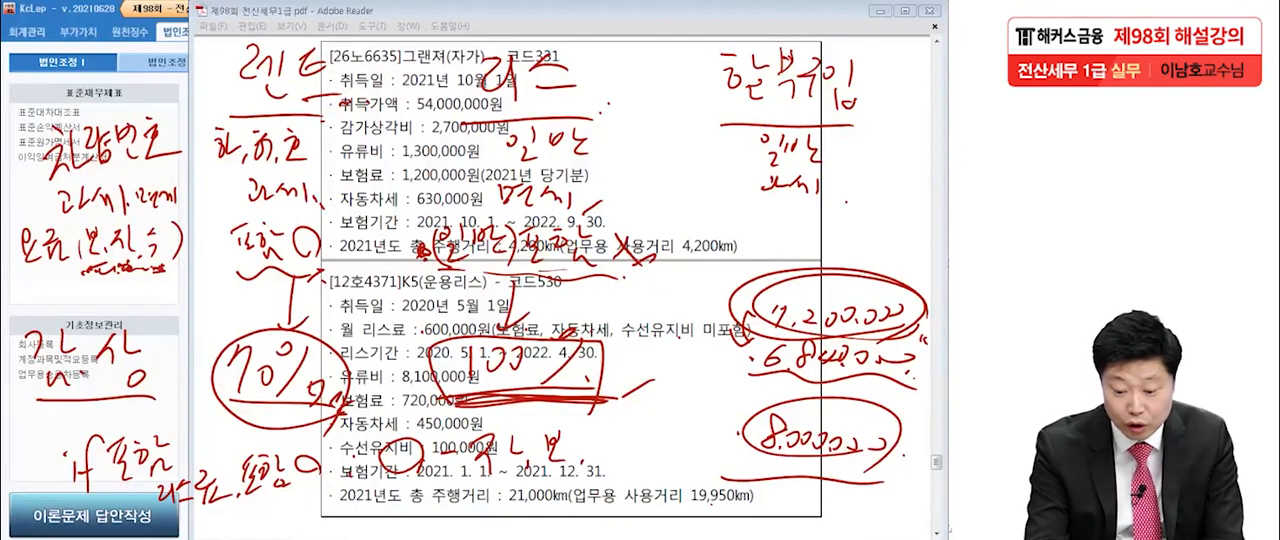
{"action": "mouse_move", "coordinate": [414, 466]}
{"action": "left_mouse_down"}
{"action": "mouse_move", "coordinate": [382, 462]}
{"action": "mouse_move", "coordinate": [418, 466]}
{"action": "left_mouse_up"}
{"action": "left_click_drag", "start_coordinate": [584, 456], "coordinate": [604, 458]}
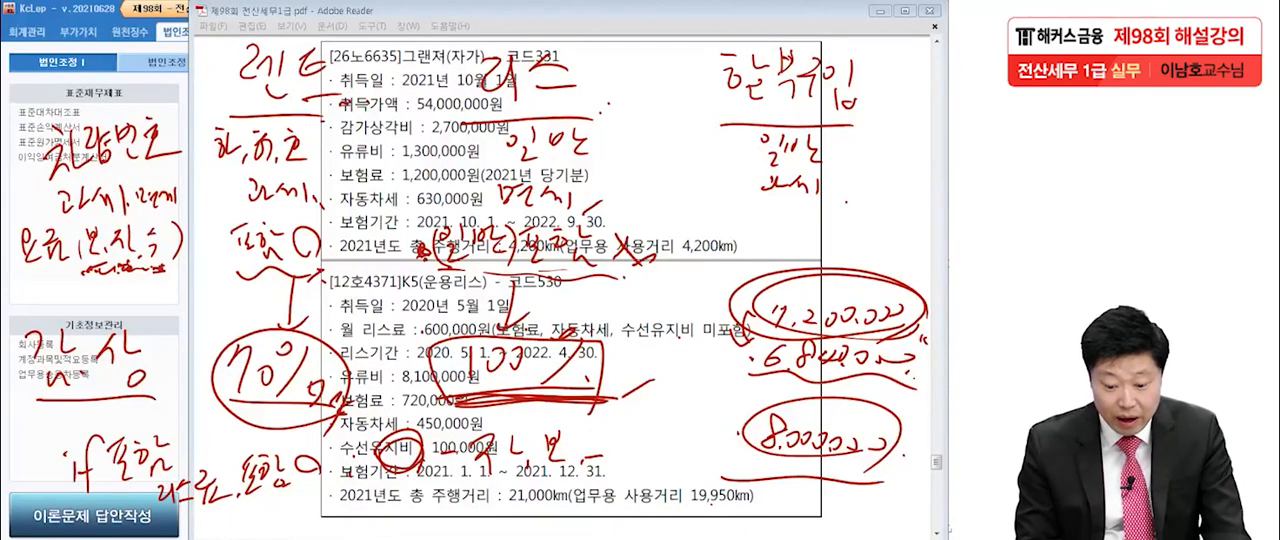
{"action": "left_click_drag", "start_coordinate": [142, 266], "coordinate": [160, 266]}
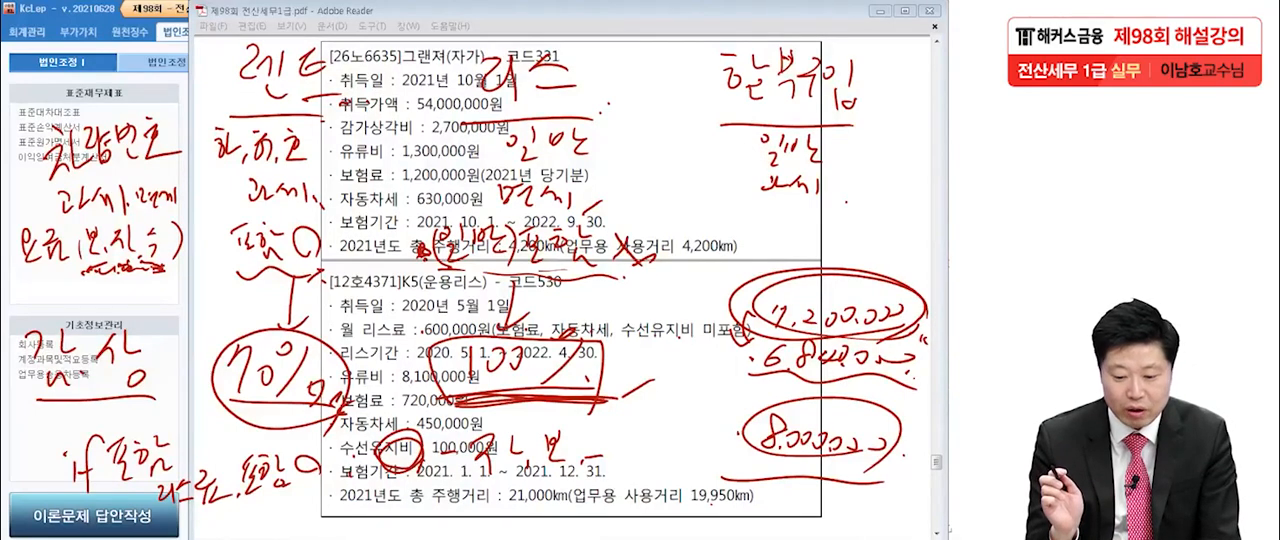
{"action": "mouse_move", "coordinate": [414, 458]}
{"action": "left_mouse_down"}
{"action": "mouse_move", "coordinate": [402, 468]}
{"action": "mouse_move", "coordinate": [412, 424]}
{"action": "mouse_move", "coordinate": [400, 462]}
{"action": "left_mouse_up"}
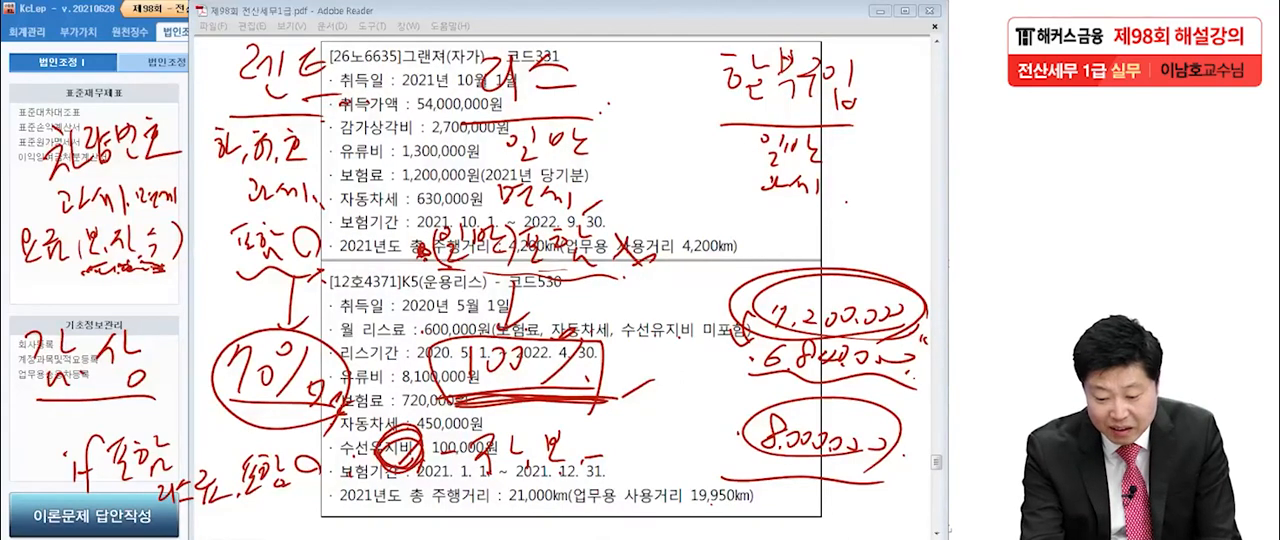
Complete the formula with □×7% after the 자 and 보 terms and underline that part.
{"action": "left_click_drag", "start_coordinate": [615, 446], "coordinate": [616, 470]}
{"action": "mouse_move", "coordinate": [617, 447]}
{"action": "left_mouse_down"}
{"action": "mouse_move", "coordinate": [618, 471]}
{"action": "mouse_move", "coordinate": [664, 452]}
{"action": "mouse_move", "coordinate": [666, 466]}
{"action": "left_mouse_up"}
{"action": "mouse_move", "coordinate": [688, 438]}
{"action": "left_mouse_down"}
{"action": "mouse_move", "coordinate": [662, 470]}
{"action": "mouse_move", "coordinate": [678, 440]}
{"action": "left_mouse_up"}
{"action": "left_click_drag", "start_coordinate": [676, 458], "coordinate": [694, 472]}
{"action": "left_click_drag", "start_coordinate": [614, 474], "coordinate": [691, 480]}
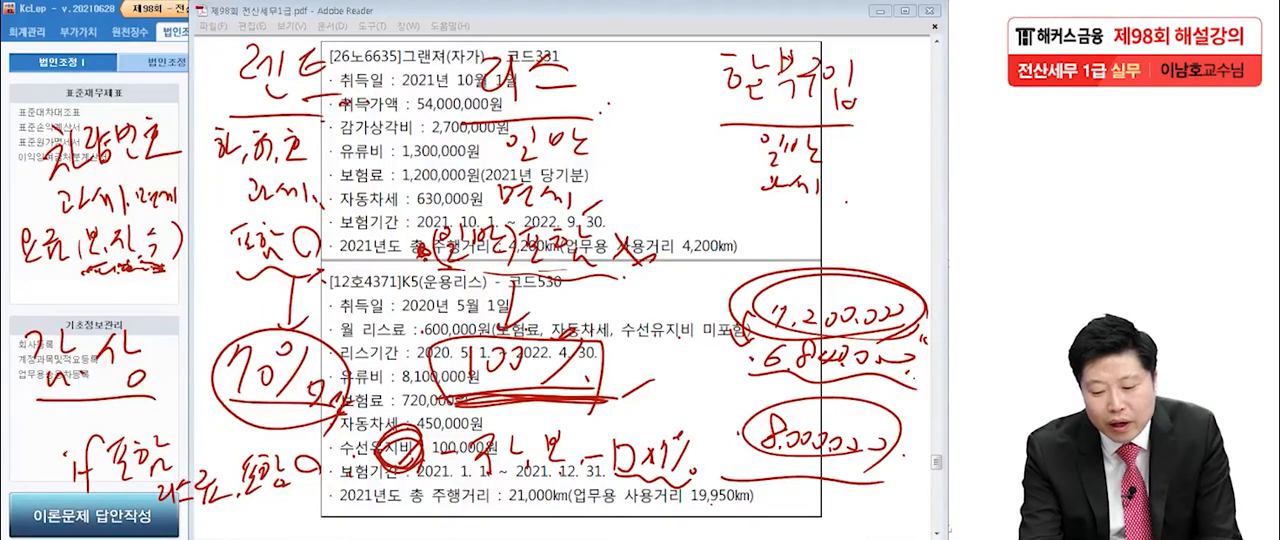
Underline the deduction terms and write an equals sign with an empty result box below the formula.
{"action": "mouse_move", "coordinate": [422, 466]}
{"action": "left_mouse_down"}
{"action": "mouse_move", "coordinate": [380, 468]}
{"action": "mouse_move", "coordinate": [428, 458]}
{"action": "mouse_move", "coordinate": [511, 482]}
{"action": "mouse_move", "coordinate": [721, 499]}
{"action": "left_mouse_up"}
{"action": "left_click_drag", "start_coordinate": [423, 501], "coordinate": [452, 500]}
{"action": "left_click_drag", "start_coordinate": [433, 513], "coordinate": [481, 521]}
{"action": "mouse_move", "coordinate": [481, 492]}
{"action": "left_mouse_down"}
{"action": "mouse_move", "coordinate": [552, 488]}
{"action": "mouse_move", "coordinate": [470, 521]}
{"action": "left_mouse_up"}
{"action": "left_click_drag", "start_coordinate": [572, 510], "coordinate": [588, 512]}
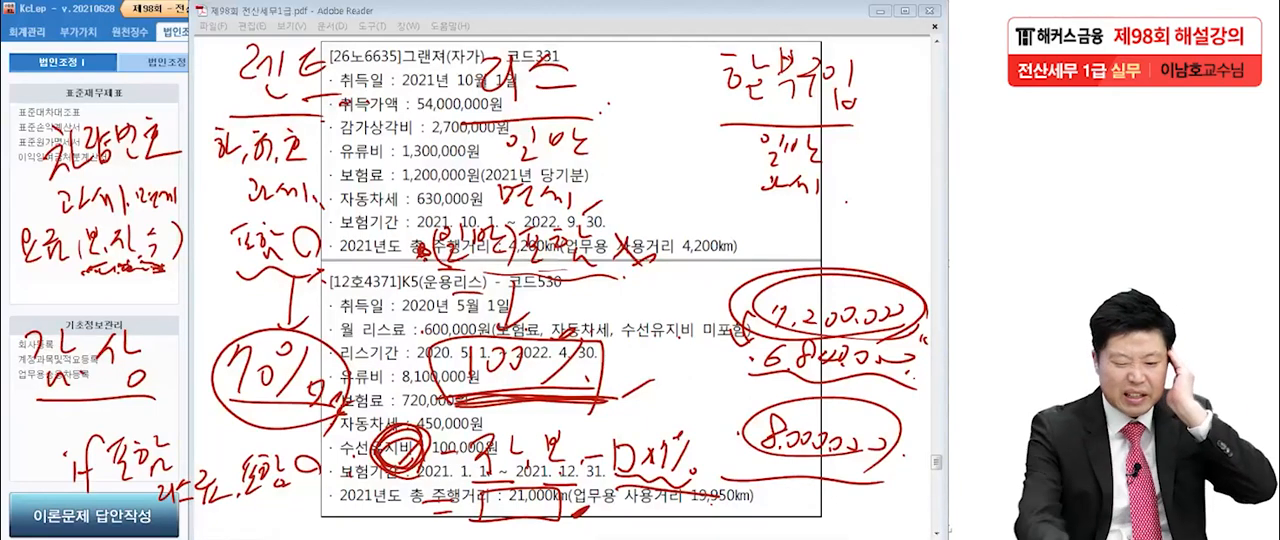
Circle the 70% under 렌트 again and retrace the box and underline of the □×7% term.
{"action": "mouse_move", "coordinate": [340, 420]}
{"action": "left_mouse_down"}
{"action": "mouse_move", "coordinate": [255, 335]}
{"action": "mouse_move", "coordinate": [355, 398]}
{"action": "left_mouse_up"}
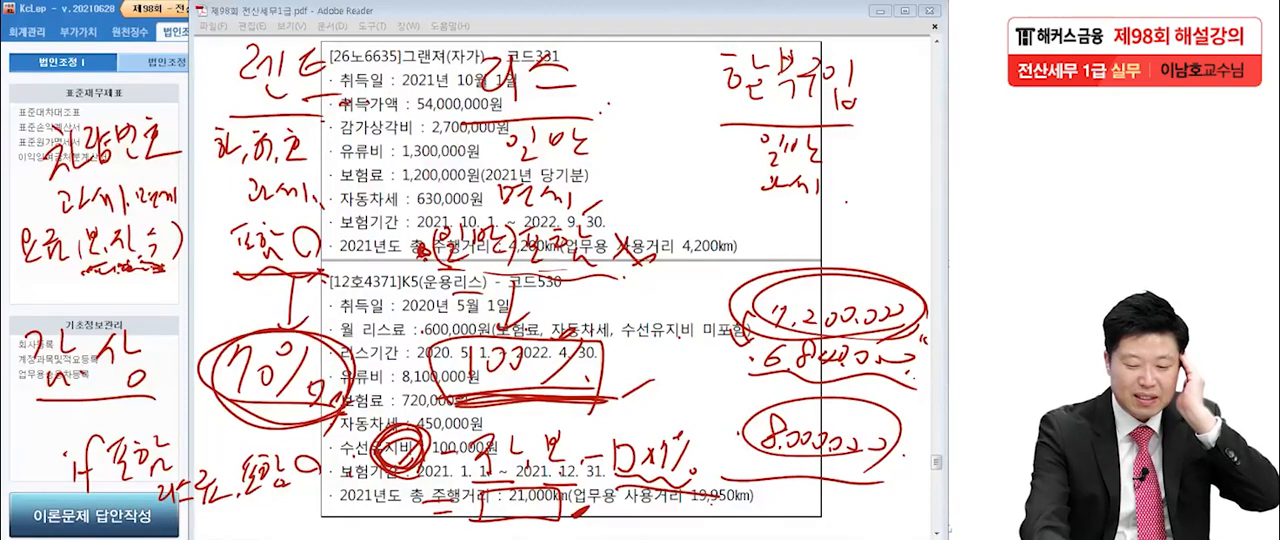
{"action": "left_click_drag", "start_coordinate": [662, 477], "coordinate": [699, 479]}
{"action": "left_click_drag", "start_coordinate": [619, 448], "coordinate": [618, 470]}
{"action": "mouse_move", "coordinate": [622, 446]}
{"action": "left_mouse_down"}
{"action": "mouse_move", "coordinate": [636, 451]}
{"action": "mouse_move", "coordinate": [630, 474]}
{"action": "left_mouse_up"}
{"action": "left_click_drag", "start_coordinate": [618, 444], "coordinate": [634, 469]}
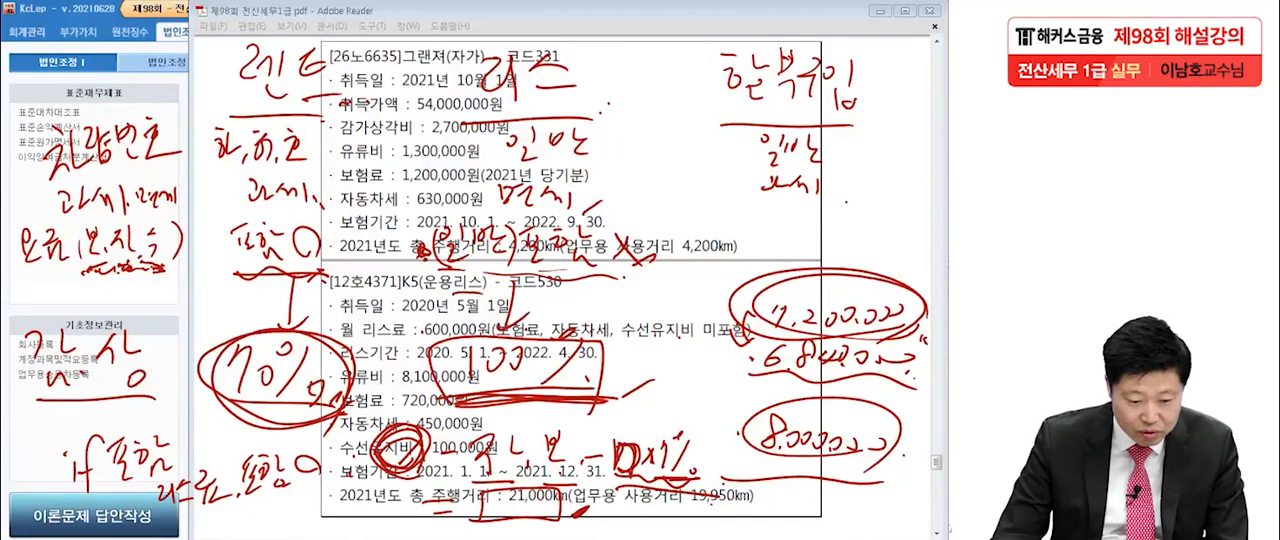
Clear all handwriting from the PDF and launch 업무용승용차등록 in KcLep through the 업무용승용차관련비용명세서.
{"action": "key", "text": "Escape"}
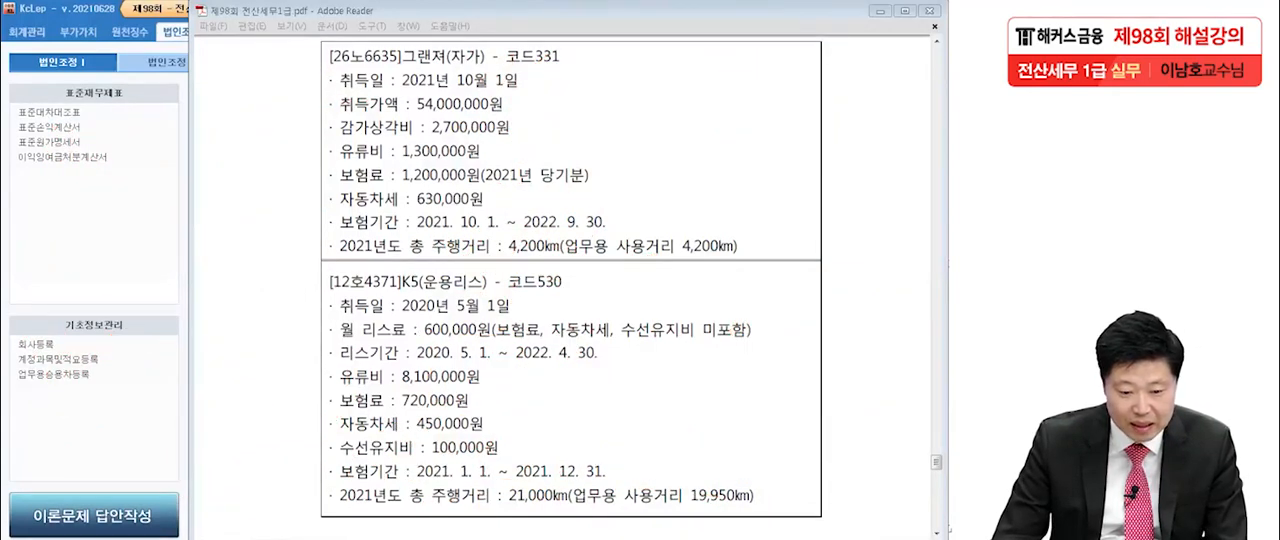
{"action": "key", "text": "alt+Tab"}
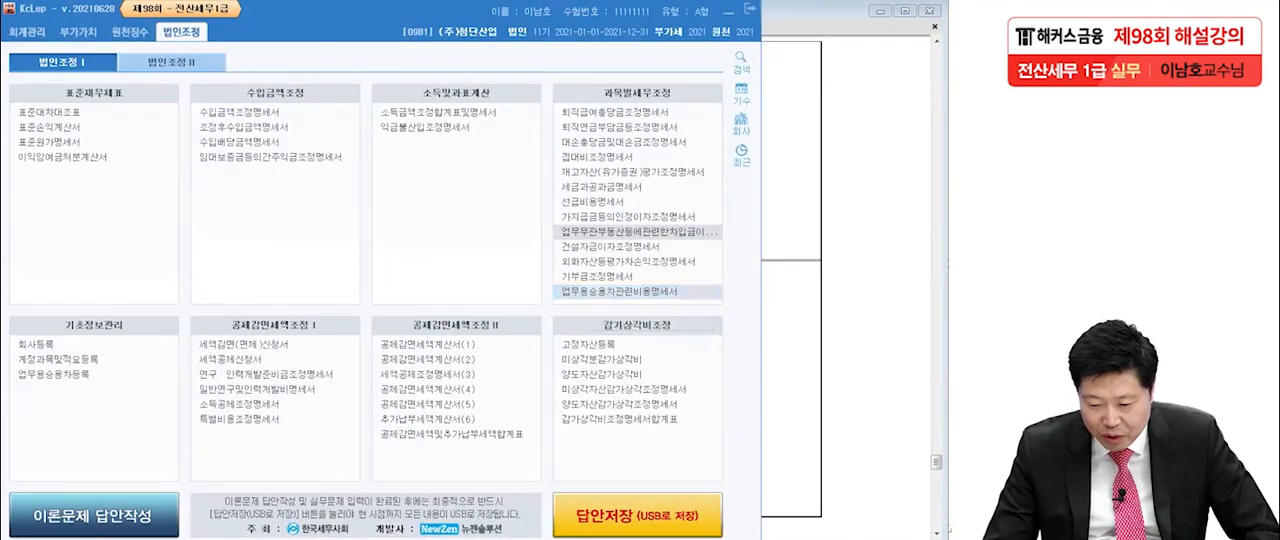
{"action": "left_click", "coordinate": [620, 291]}
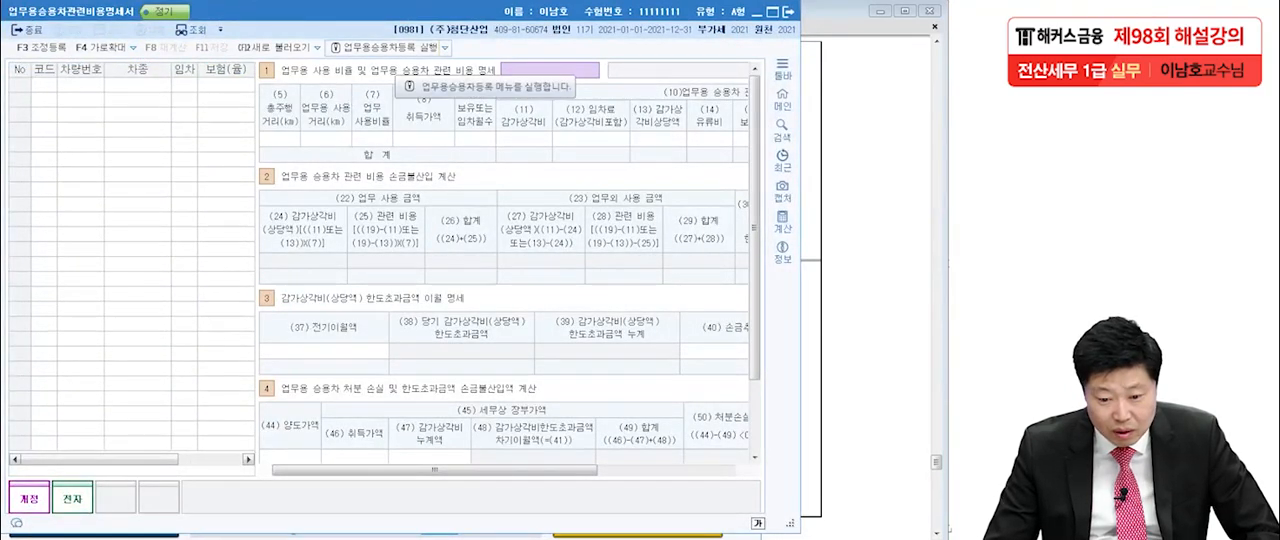
{"action": "left_click", "coordinate": [385, 47]}
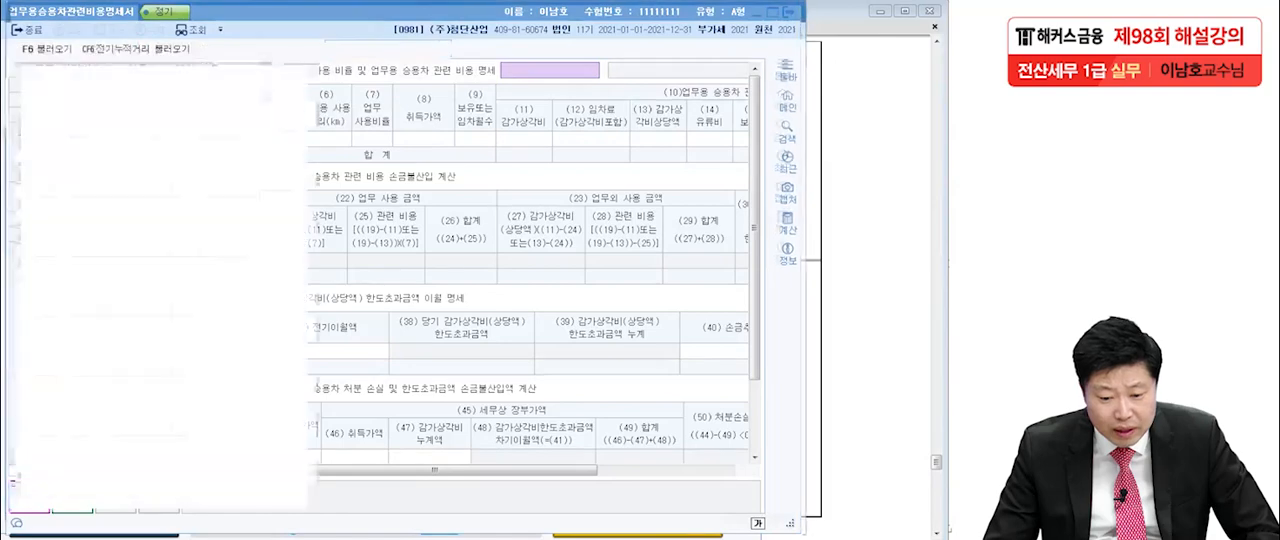
Add a vehicle to the registration list with code 331 and 차량번호 26노6635, following the exam's 그랜져 data.
{"action": "key", "text": "alt+Tab"}
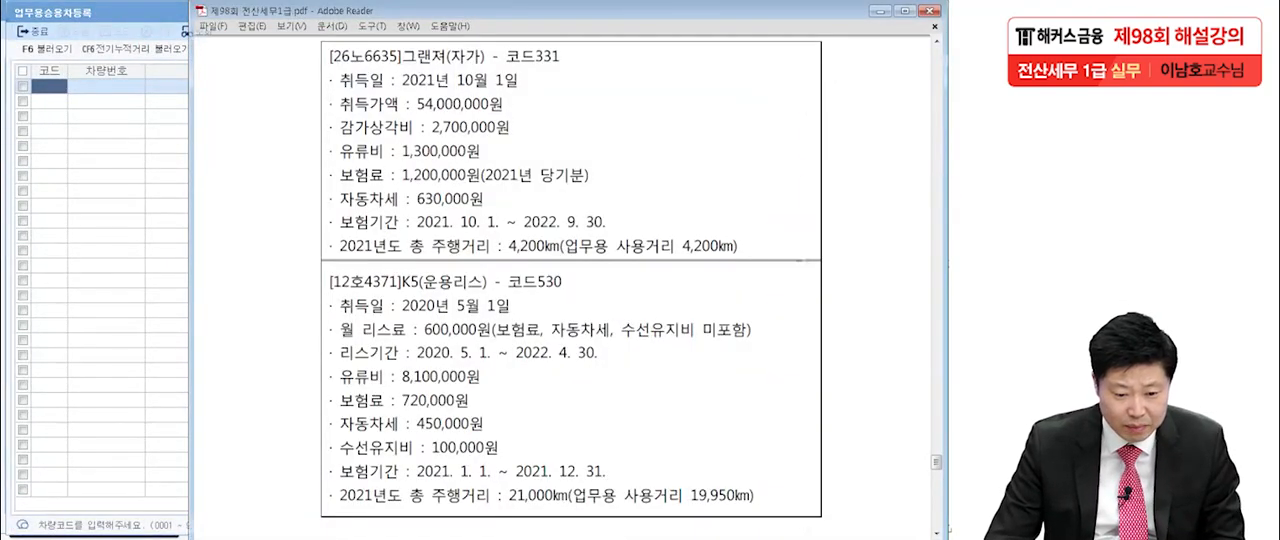
{"action": "key", "text": "alt+Tab"}
{"action": "type", "text": "331"}
{"action": "key", "text": "Return"}
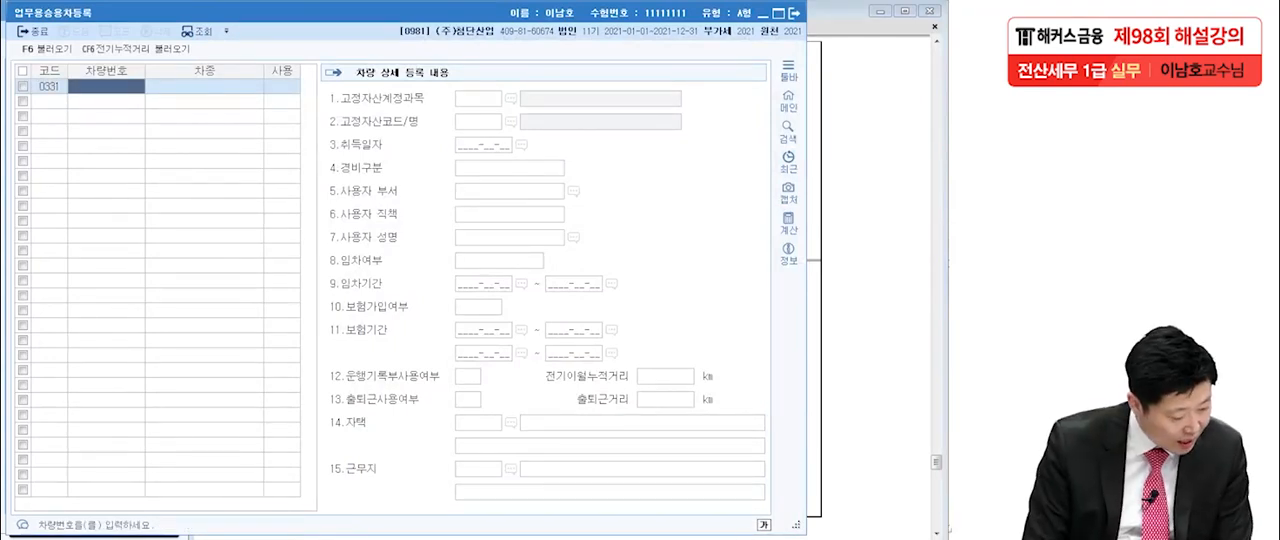
{"action": "type", "text": "26노"}
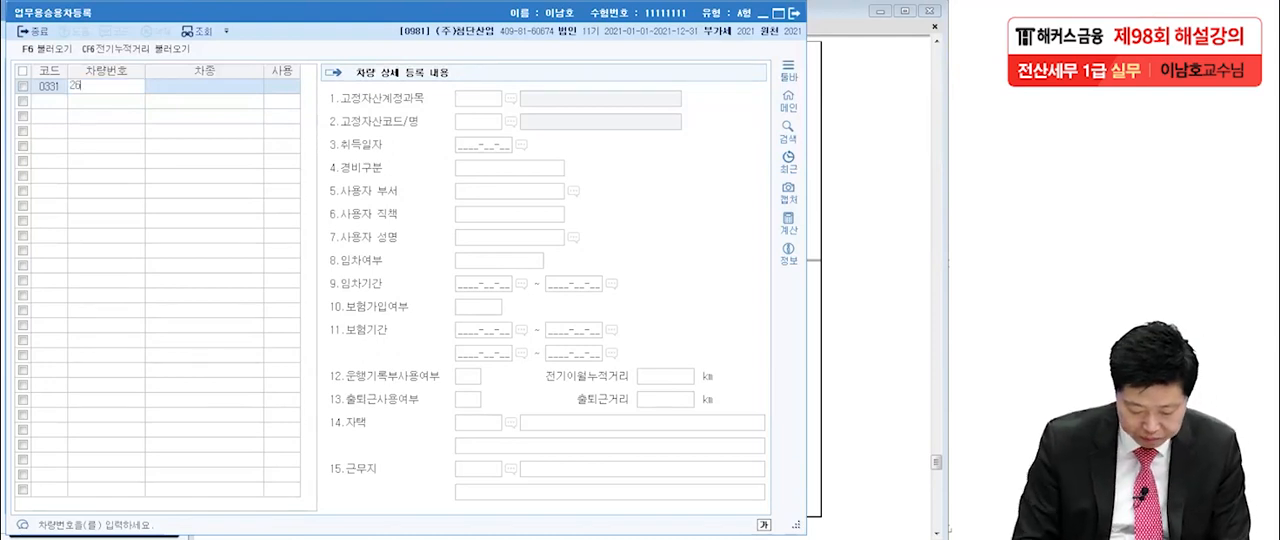
{"action": "key", "text": "Return"}
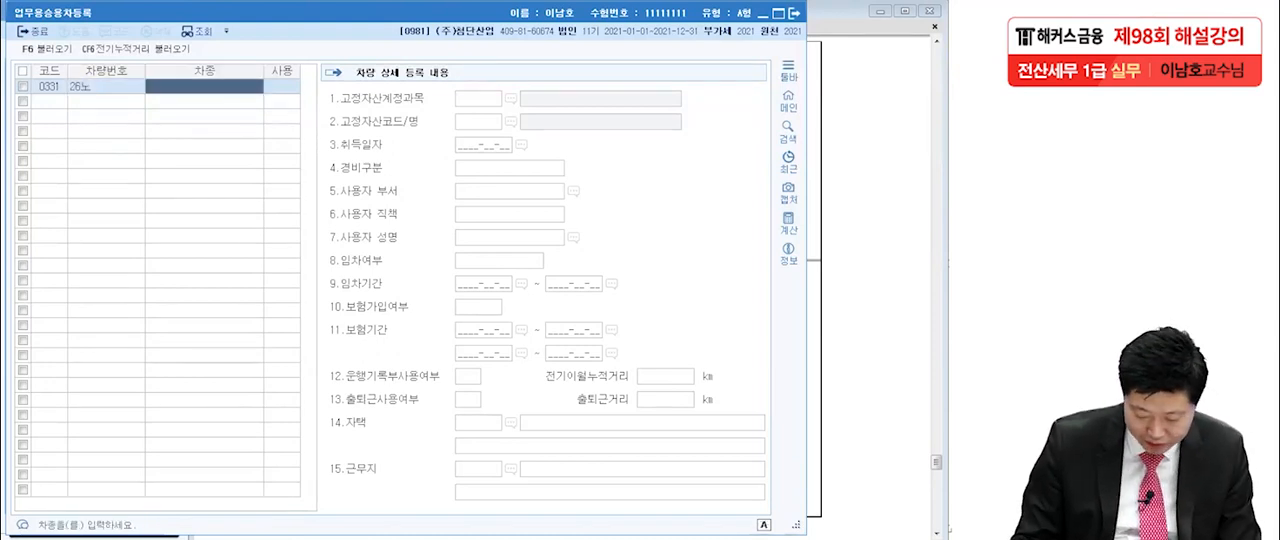
{"action": "left_click", "coordinate": [106, 87]}
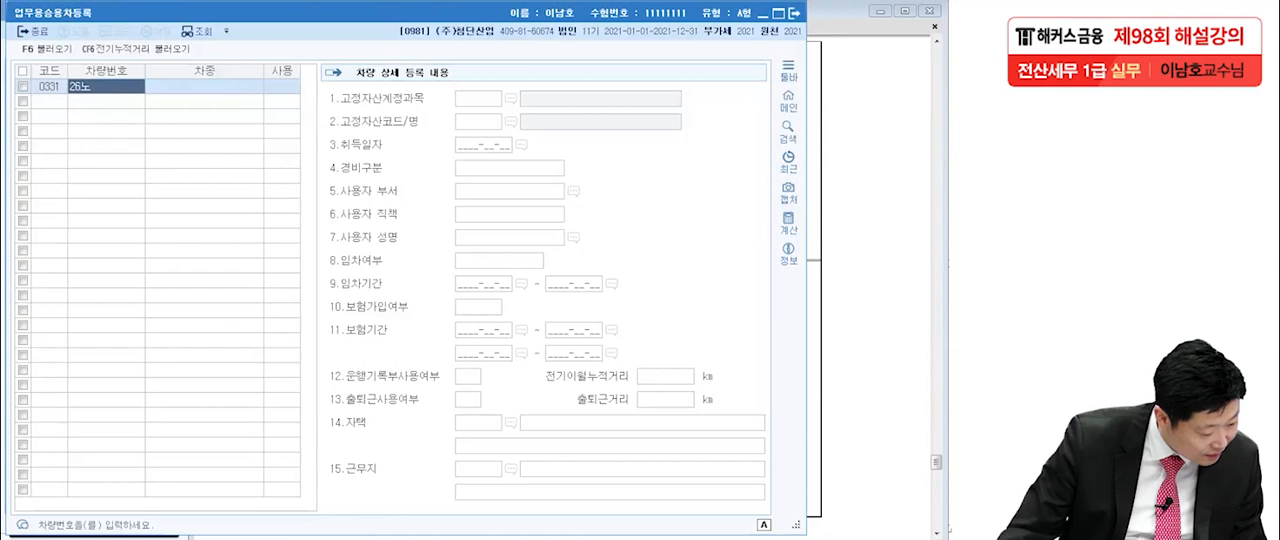
{"action": "left_click", "coordinate": [106, 87]}
{"action": "left_click", "coordinate": [96, 86]}
{"action": "type", "text": "6635"}
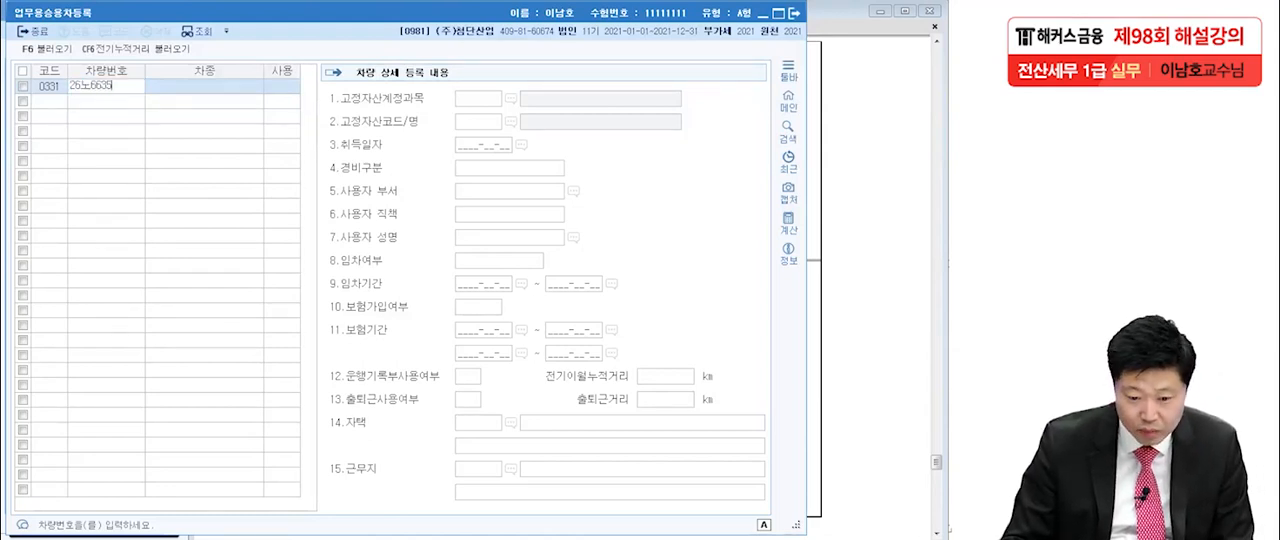
{"action": "key", "text": "Return"}
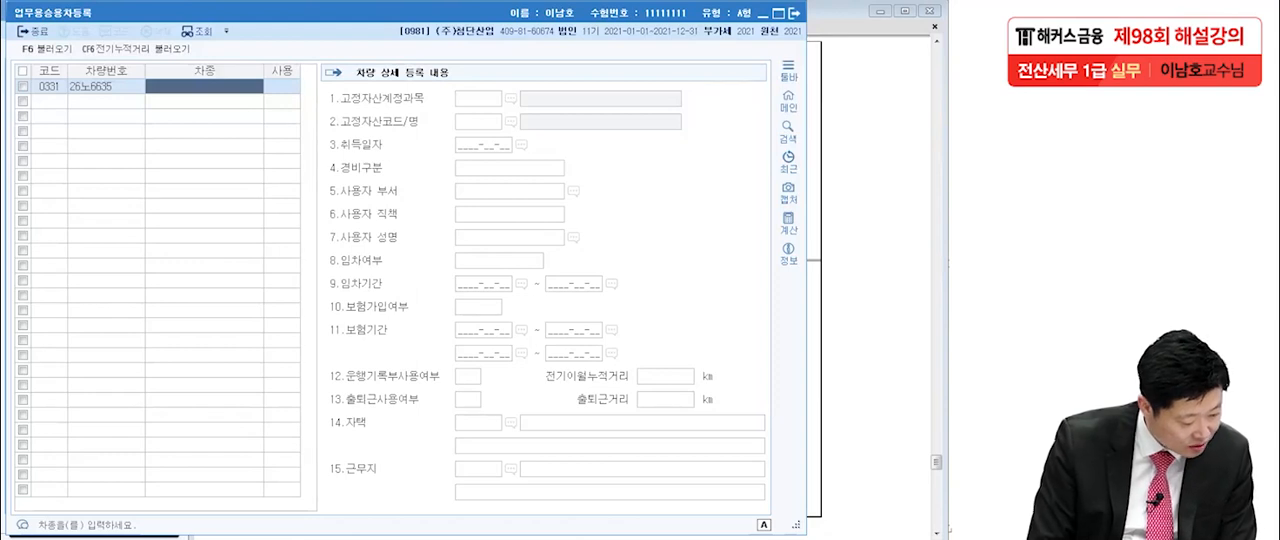
Enter 그랜져 as the 차종 of vehicle 331 and continue to its detail fields.
{"action": "type", "text": "그랜"}
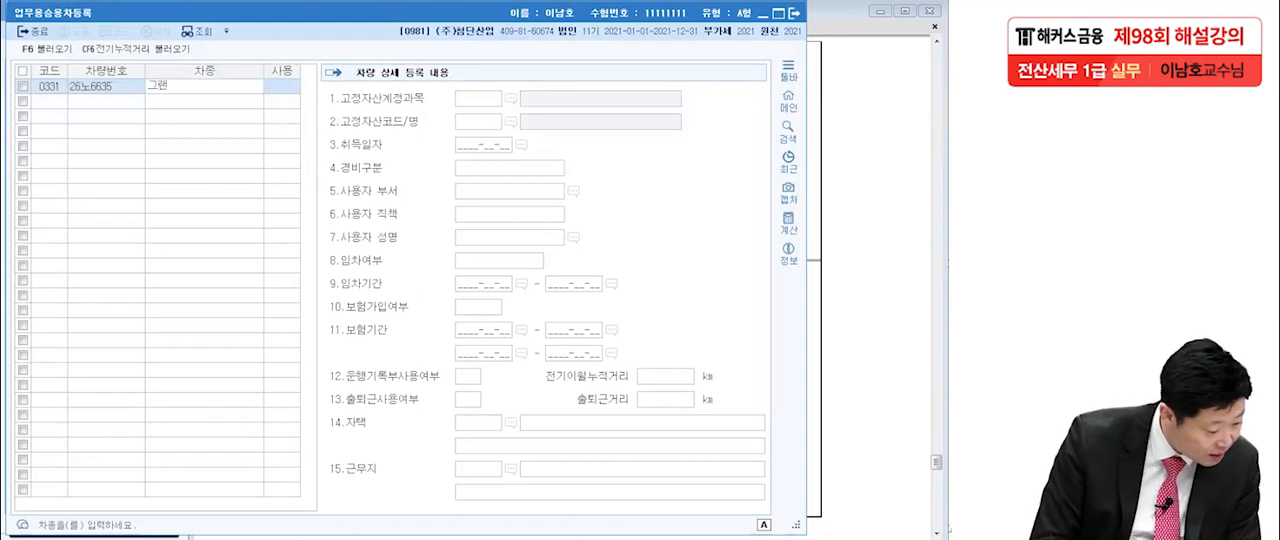
{"action": "type", "text": "져"}
{"action": "key", "text": "Return"}
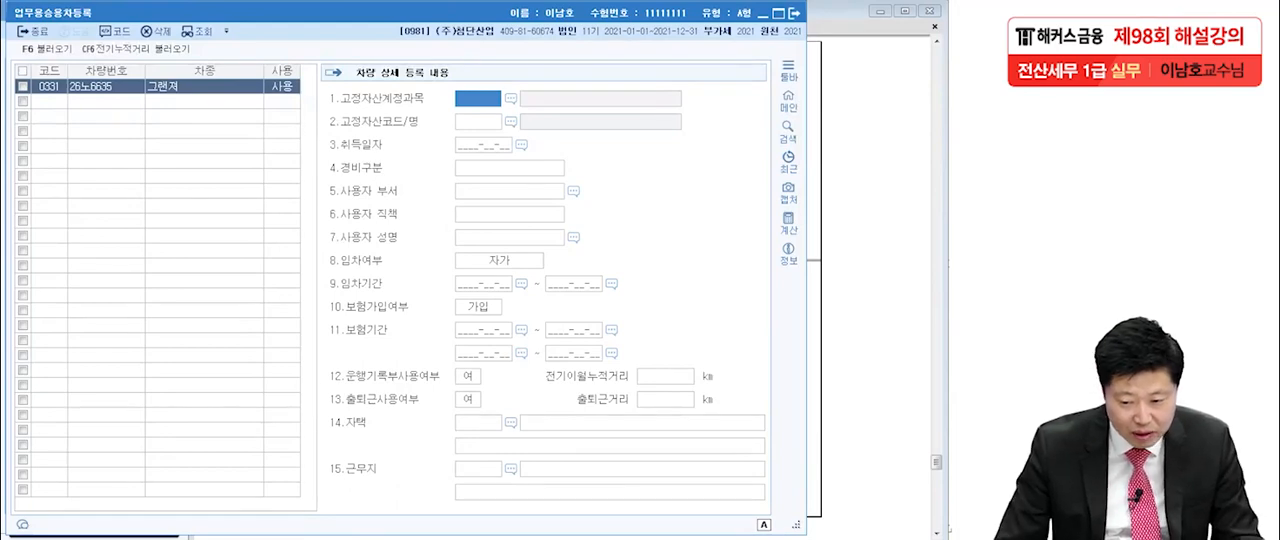
Set the 그랜져's 고정자산계정과목 to 차량운반구 and its 취득일자 to 2021-10-01.
{"action": "key", "text": "F2"}
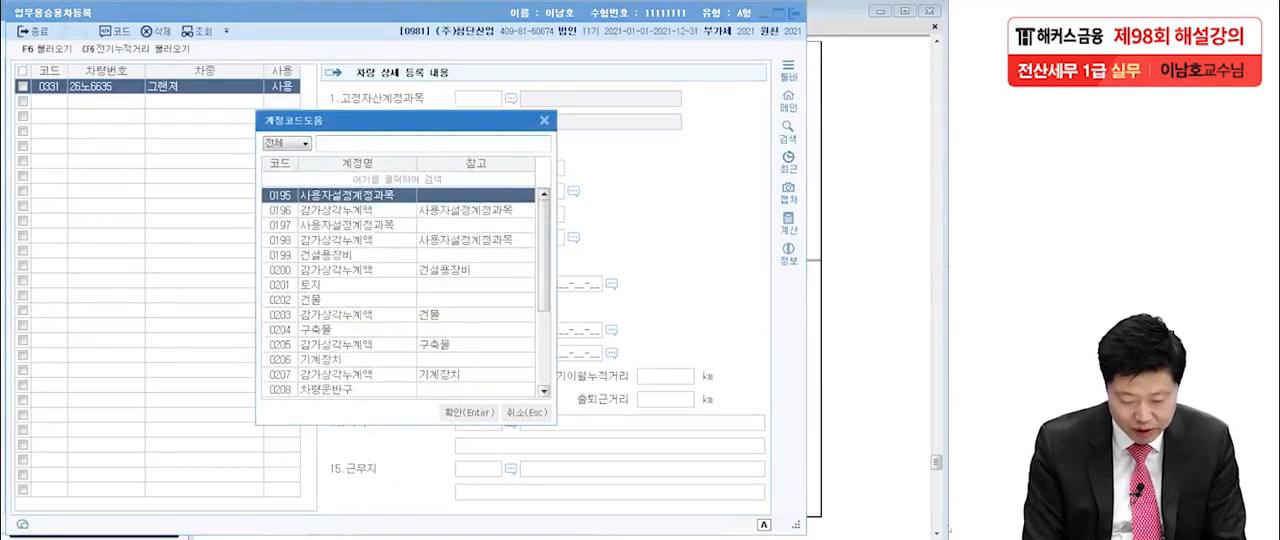
{"action": "type", "text": "차량"}
{"action": "key", "text": "Return"}
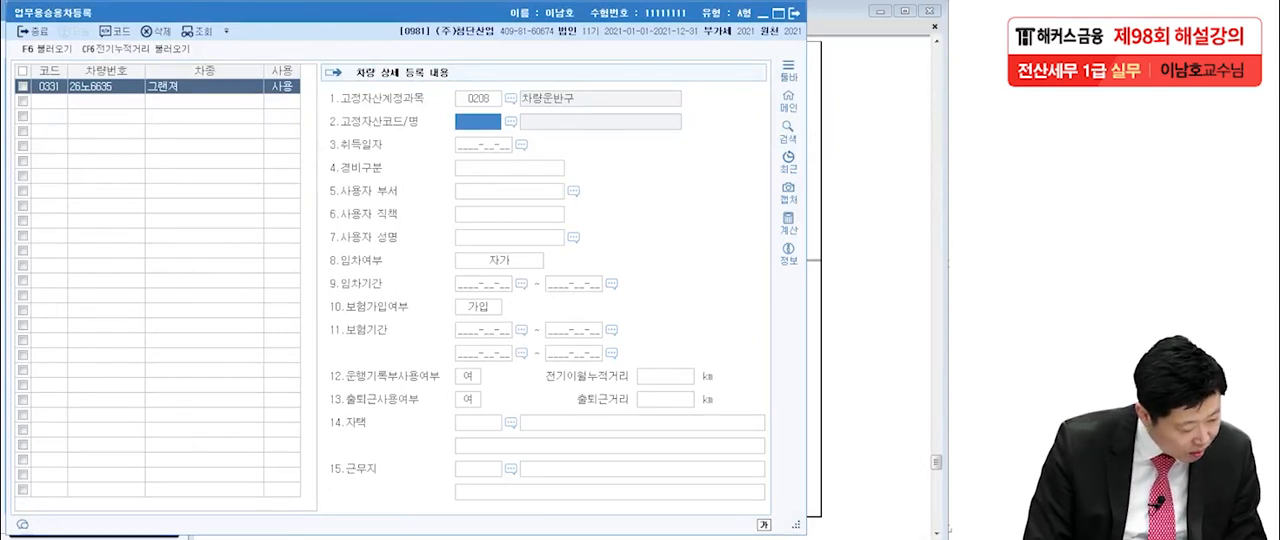
{"action": "key", "text": "Return"}
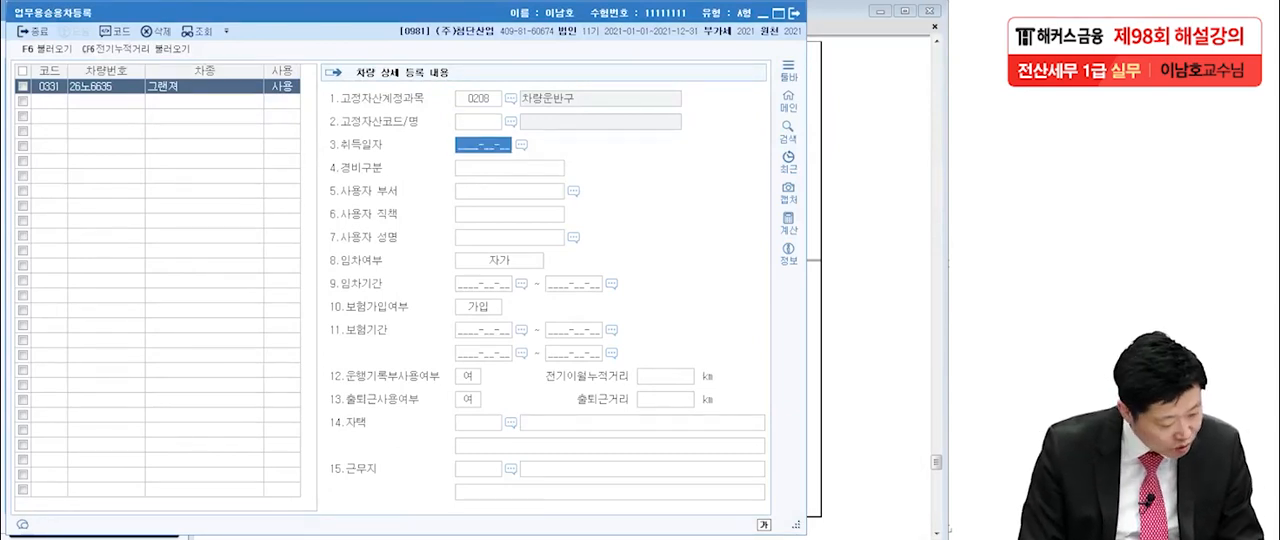
{"action": "type", "text": "2021-"}
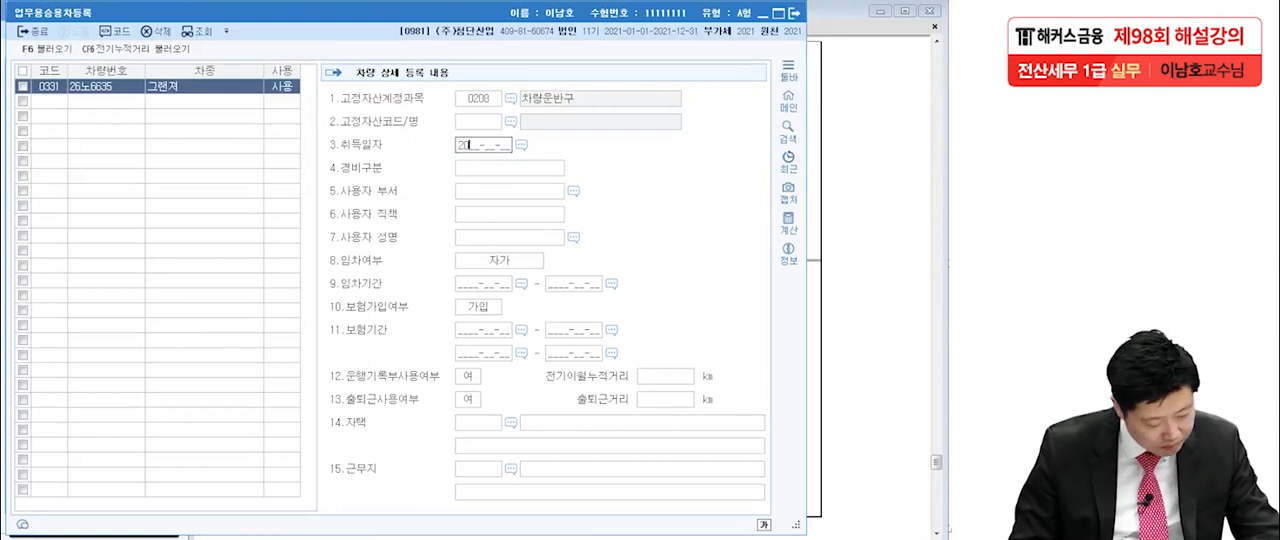
{"action": "type", "text": "10-01"}
{"action": "key", "text": "Return"}
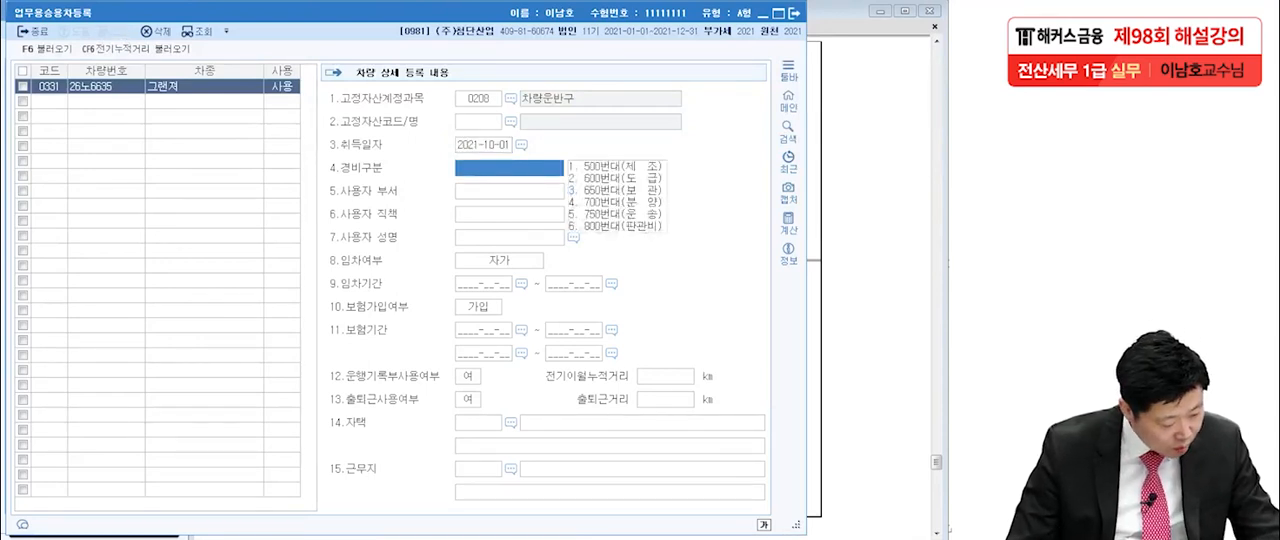
Check the 그랜져 data in the exam PDF and set its 경비구분 to 6.800번대/판관비.
{"action": "key", "text": "alt+Tab"}
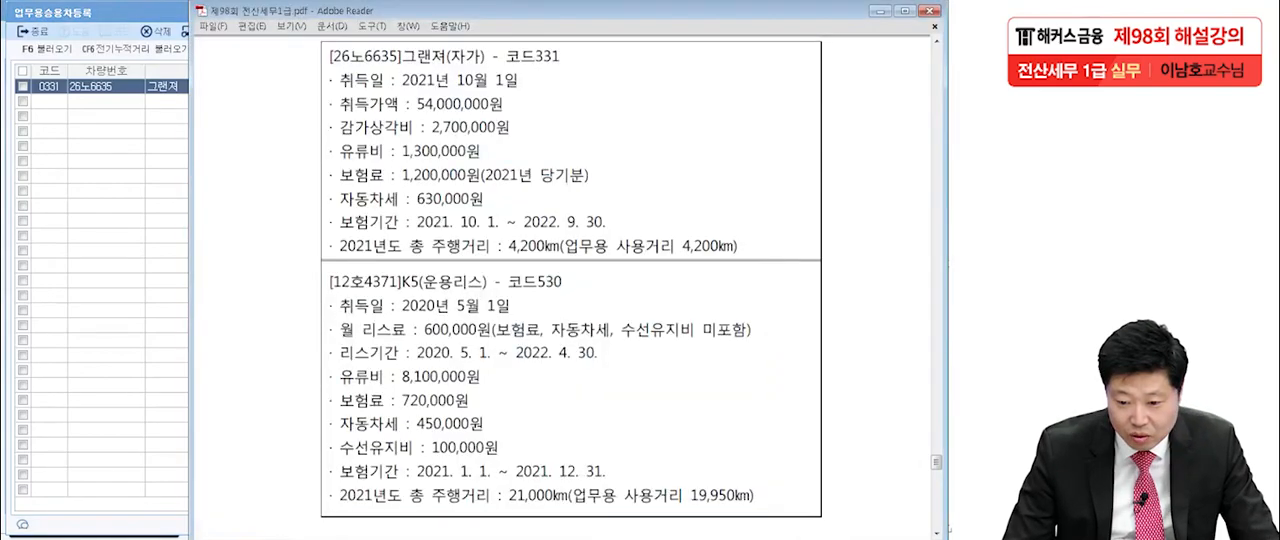
{"action": "key", "text": "alt+Tab"}
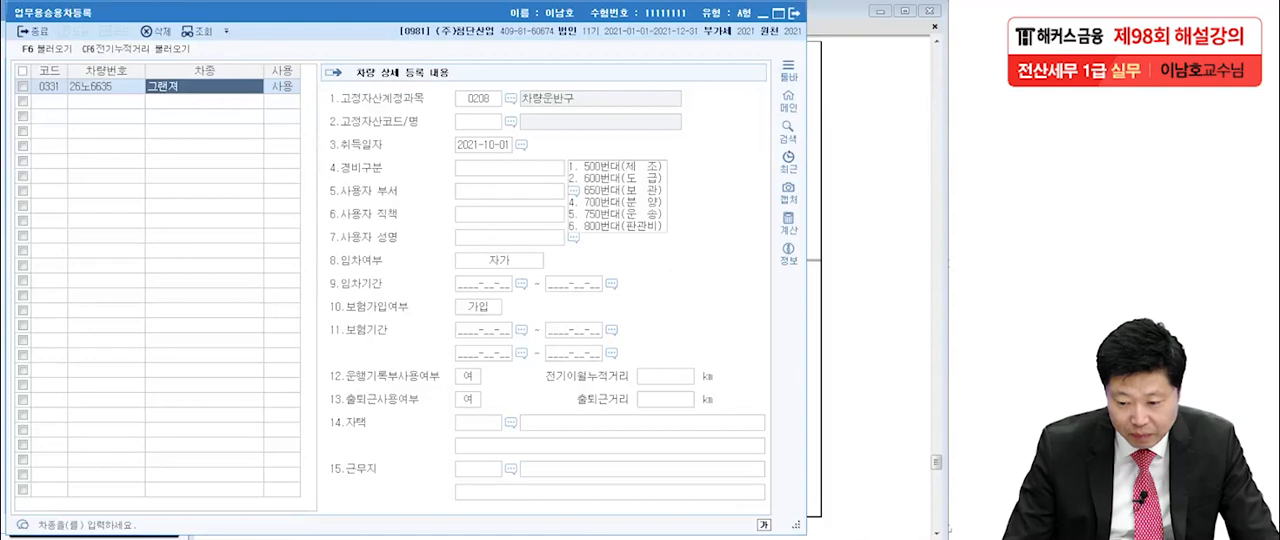
{"action": "type", "text": "6"}
{"action": "key", "text": "Return"}
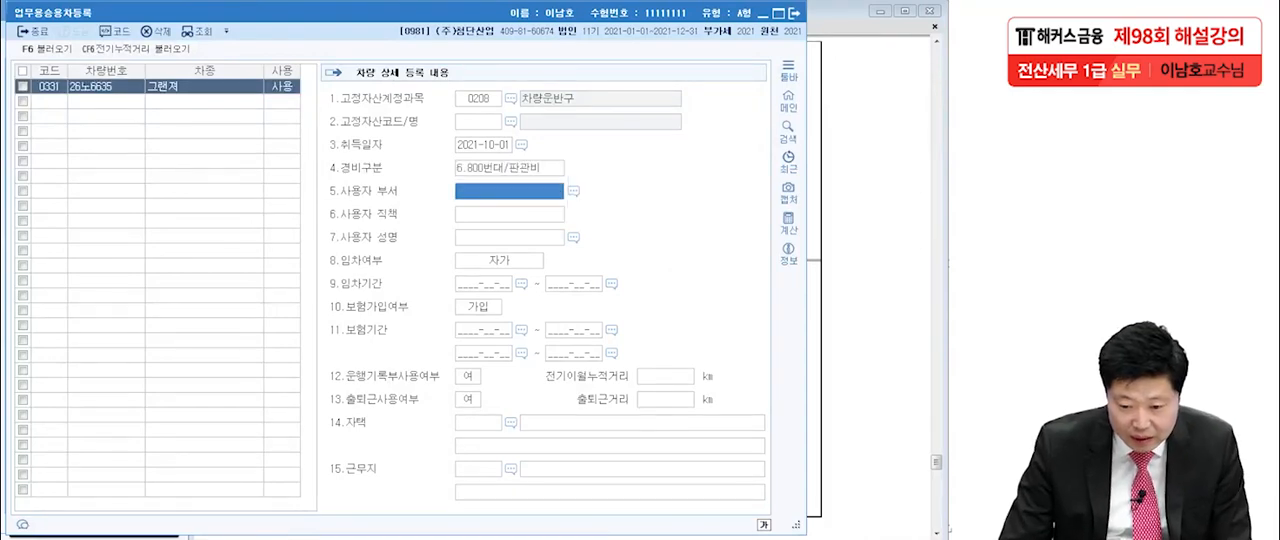
Check the question text in the PDF for the using department and enter 관리부서 as the 그랜져's 사용자 부서.
{"action": "key", "text": "alt+Tab"}
{"action": "scroll", "coordinate": [565, 290], "scroll_direction": "up", "scroll_amount": 2}
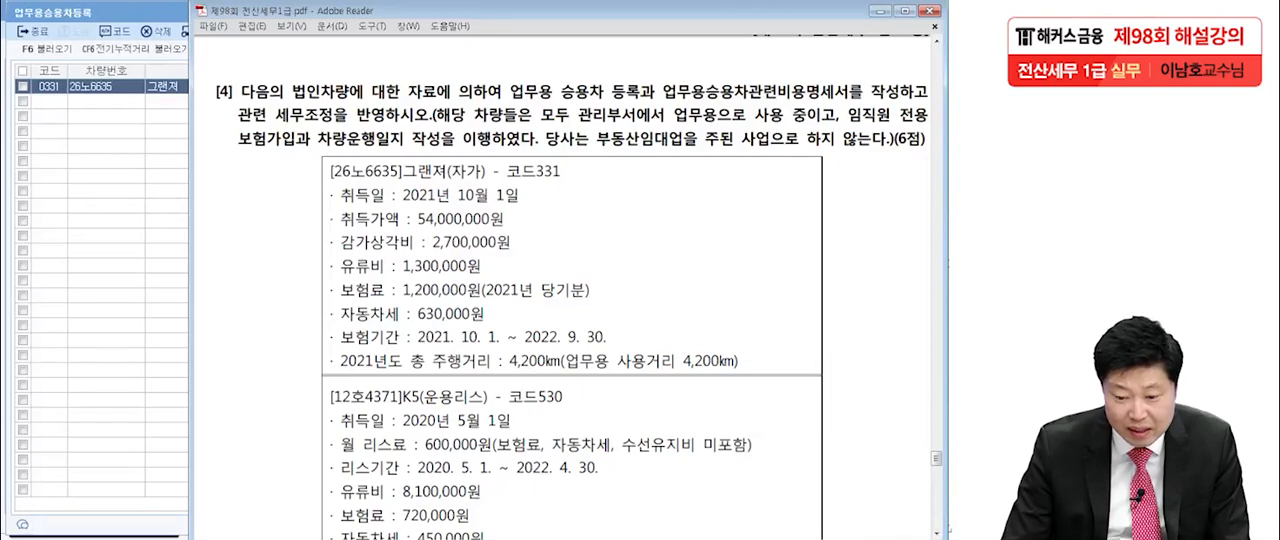
{"action": "scroll", "coordinate": [565, 290], "scroll_direction": "down", "scroll_amount": 3}
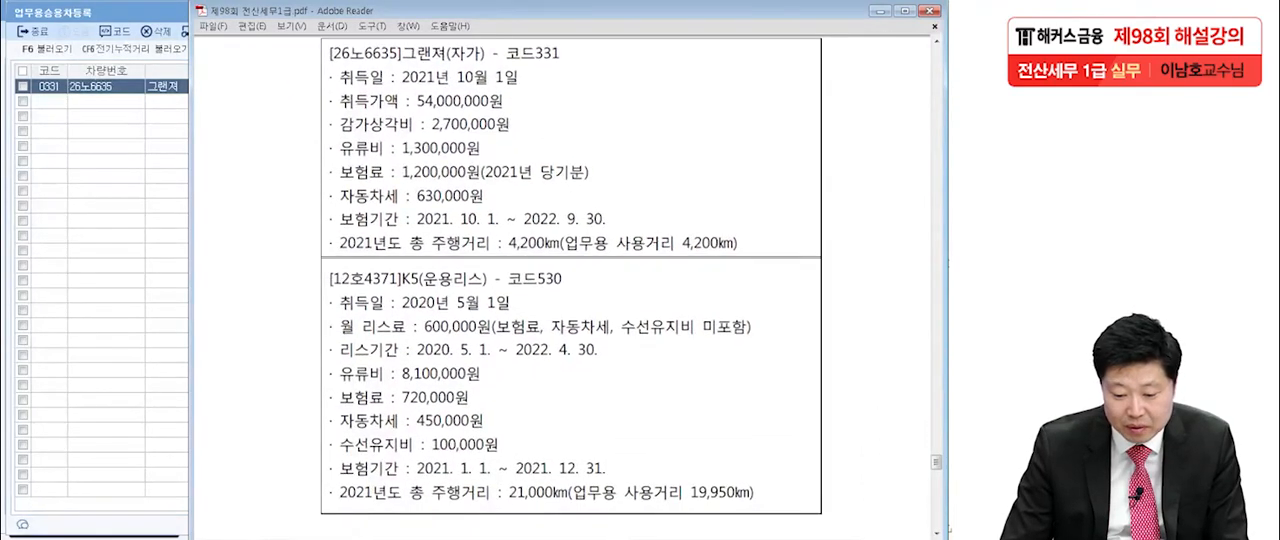
{"action": "key", "text": "alt+Tab"}
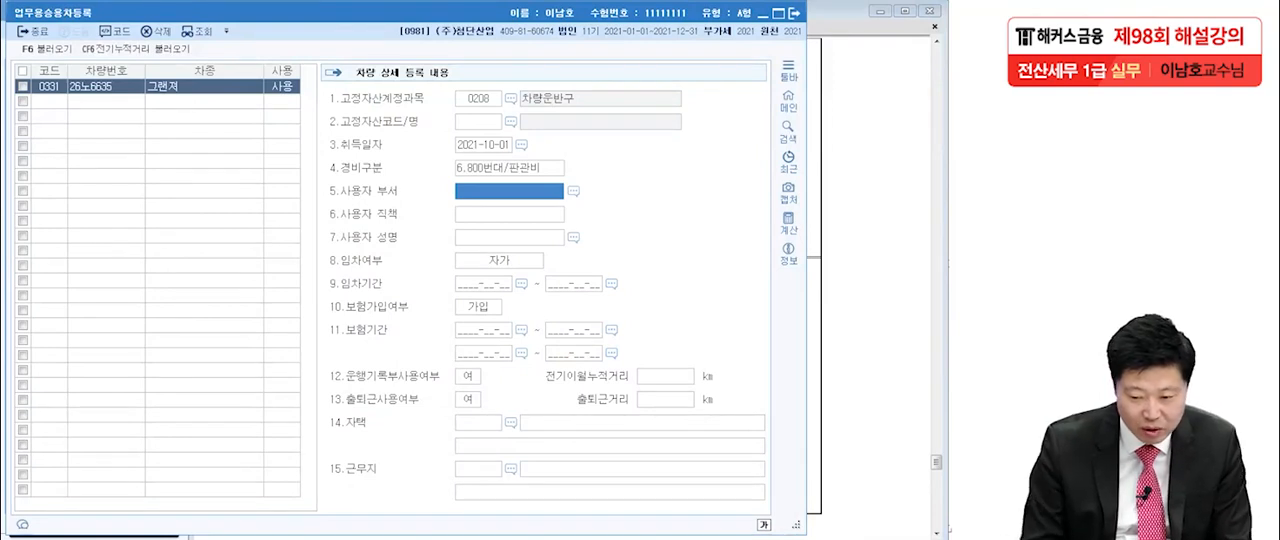
{"action": "key", "text": "F2"}
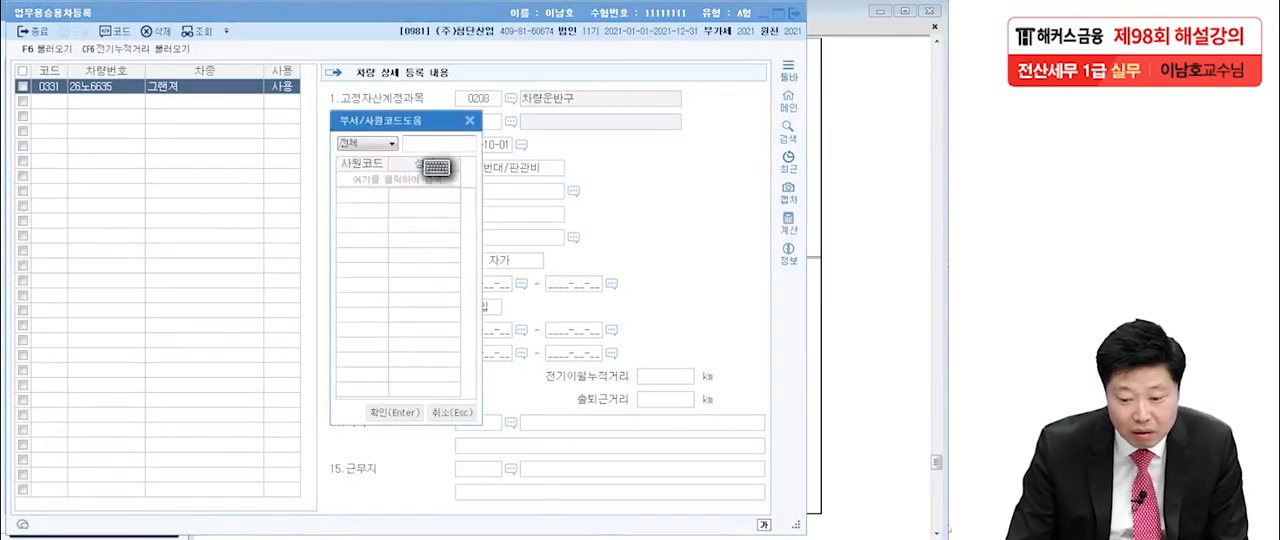
{"action": "left_click", "coordinate": [469, 120]}
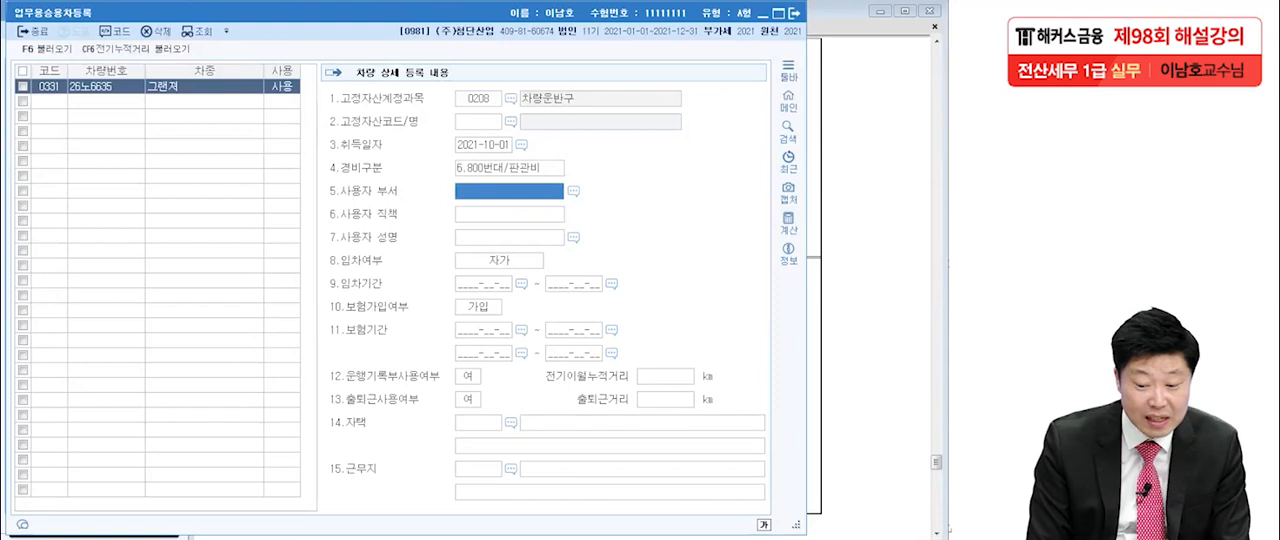
{"action": "type", "text": "관리"}
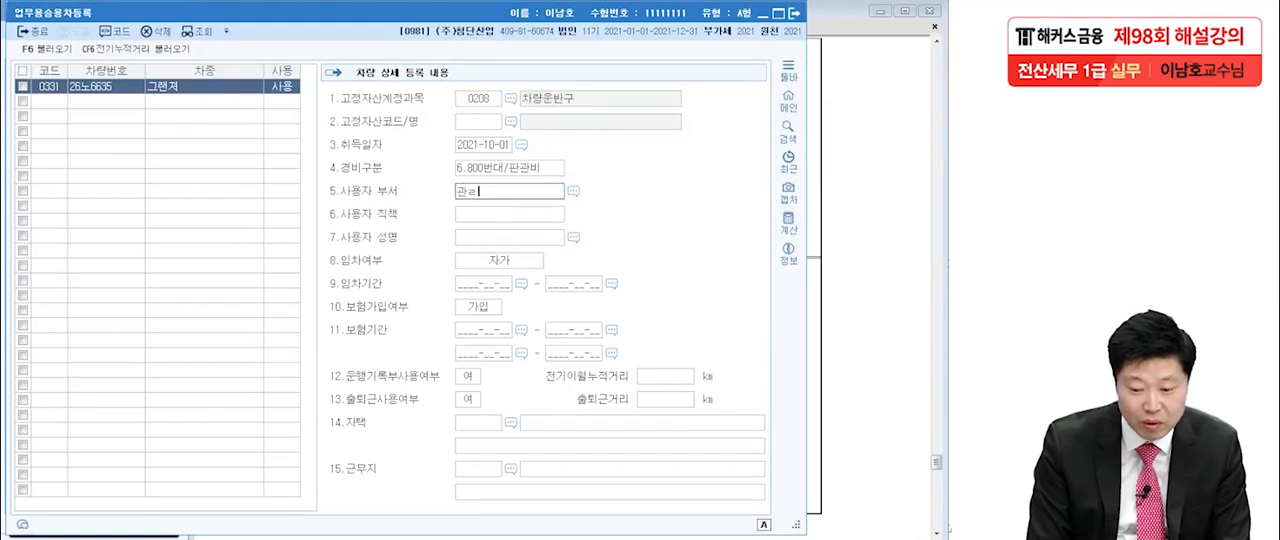
{"action": "type", "text": "부서"}
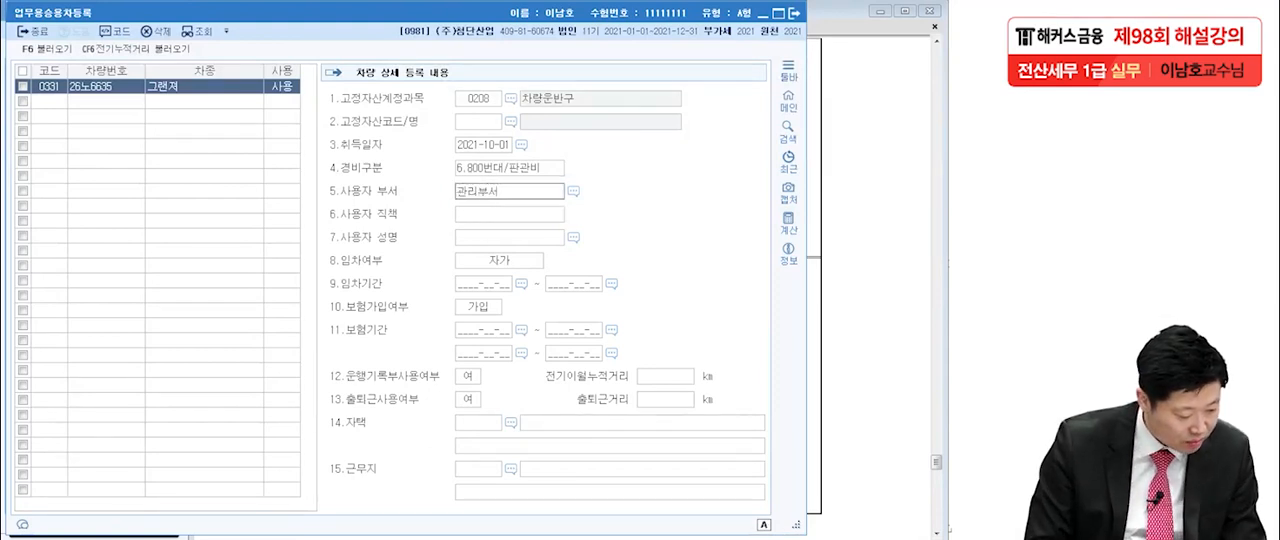
{"action": "key", "text": "Return"}
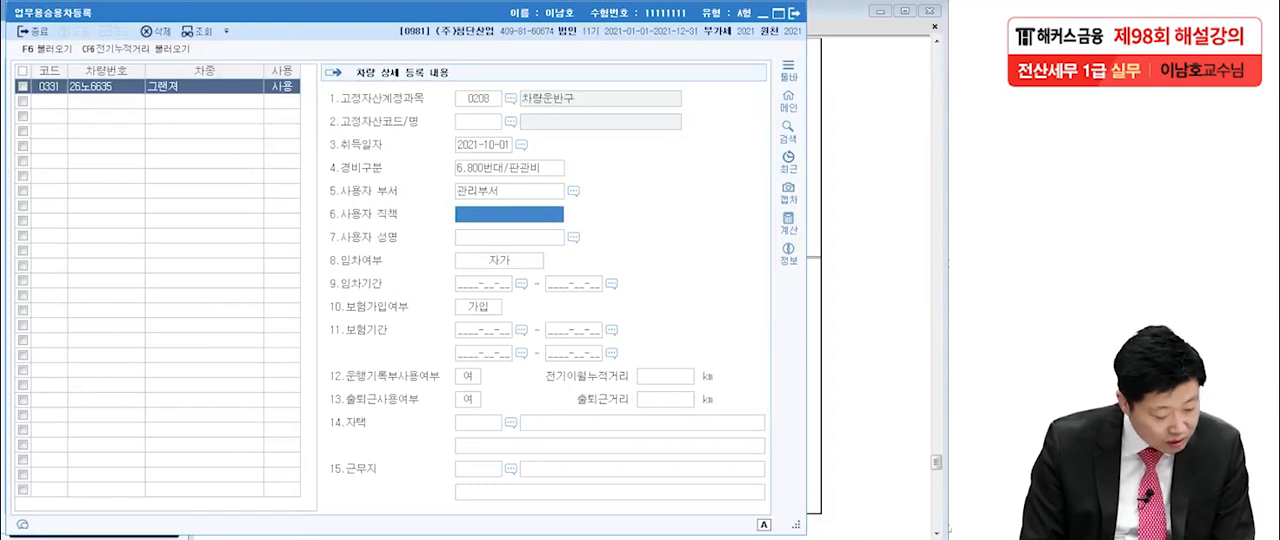
Leave the user's position and name blank, keep 임차여부 as 자가, and set the 보험기간 to 2021-10-01 through 2022-09-30.
{"action": "key", "text": "Return"}
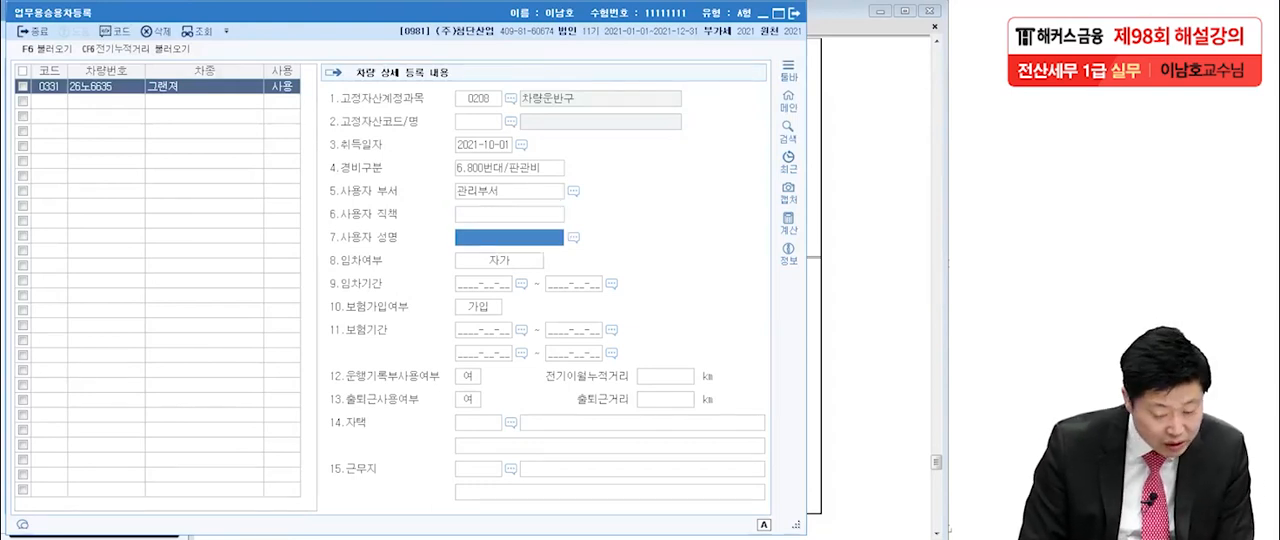
{"action": "key", "text": "Return"}
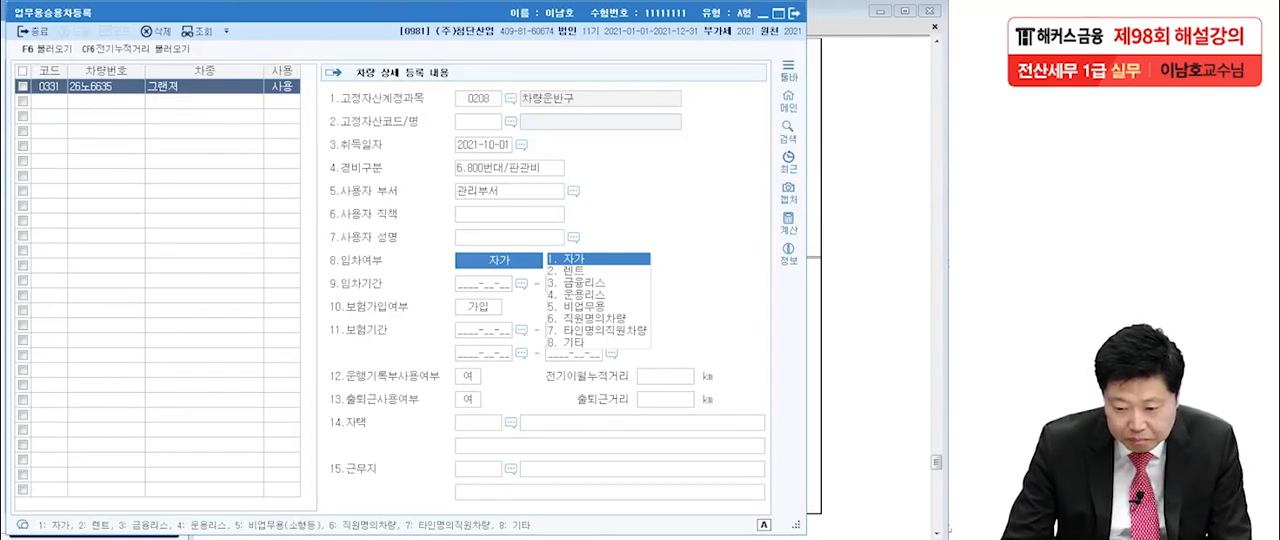
{"action": "key", "text": "Return"}
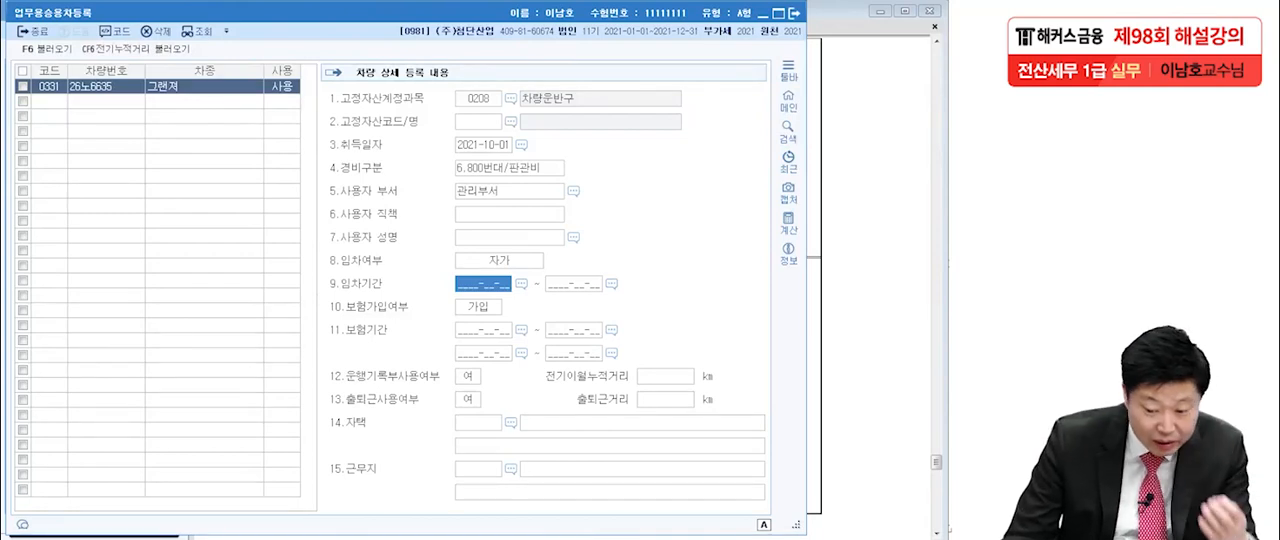
{"action": "left_click", "coordinate": [483, 330]}
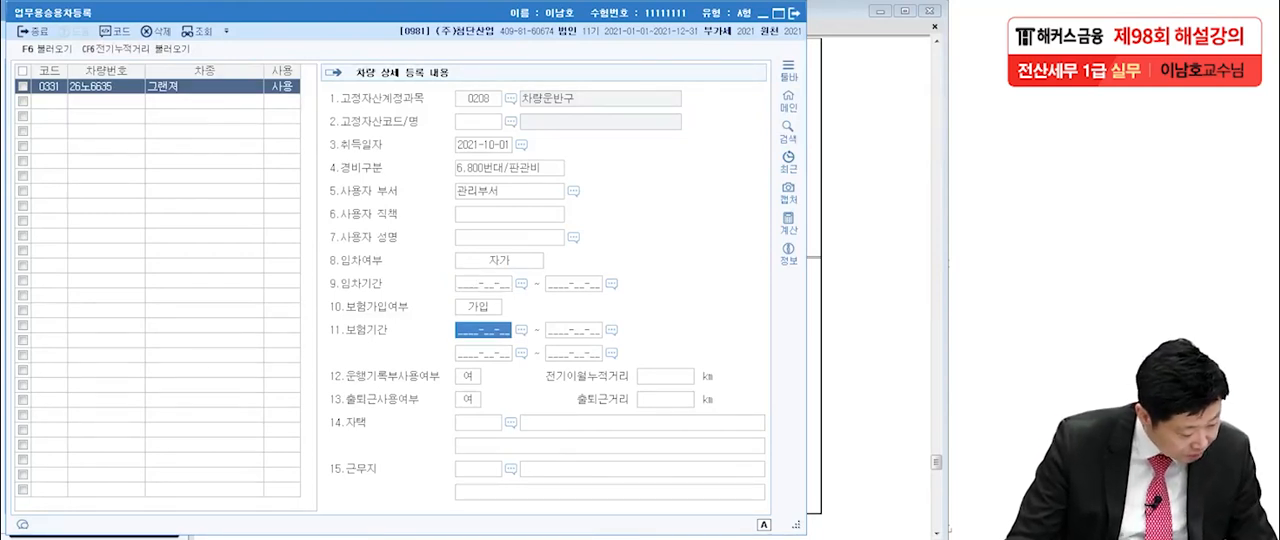
{"action": "type", "text": "2021-"}
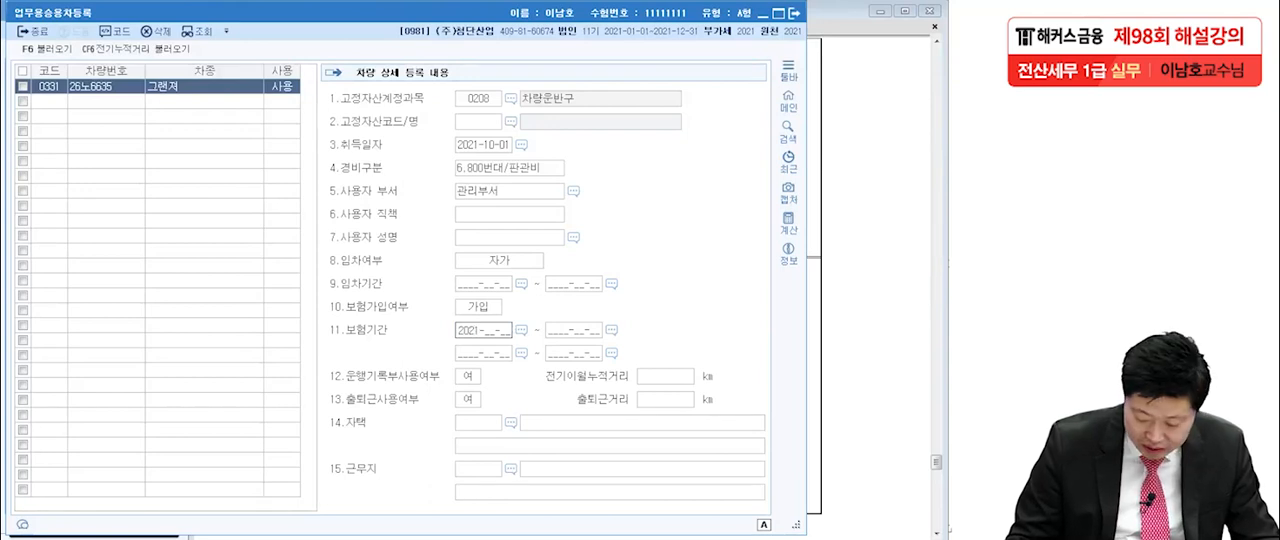
{"action": "type", "text": "10-01"}
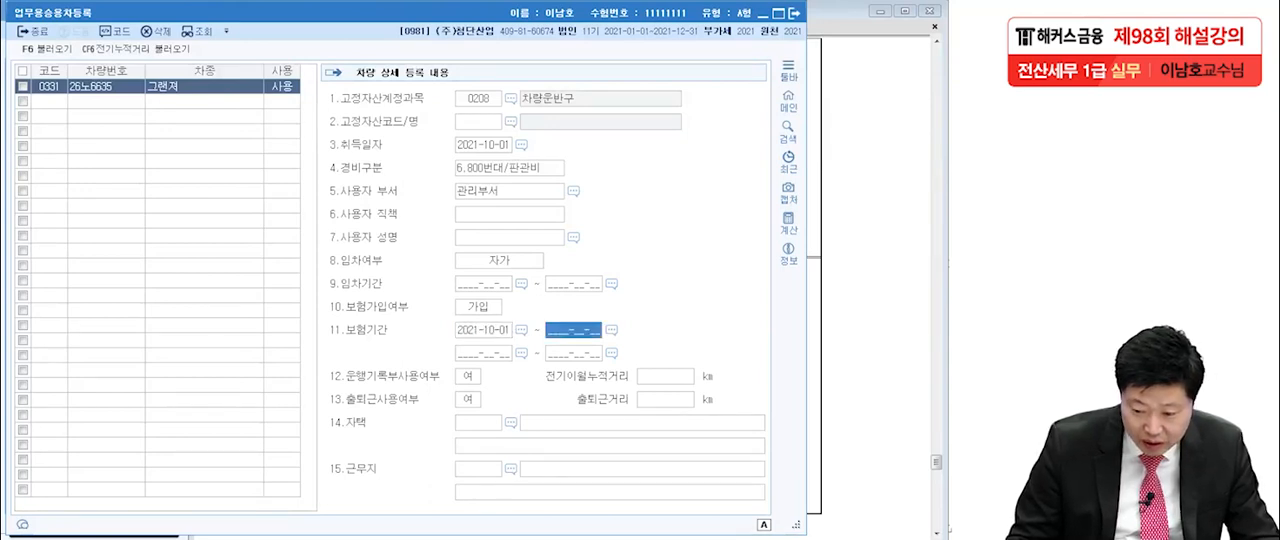
{"action": "type", "text": " ~ 2022-"}
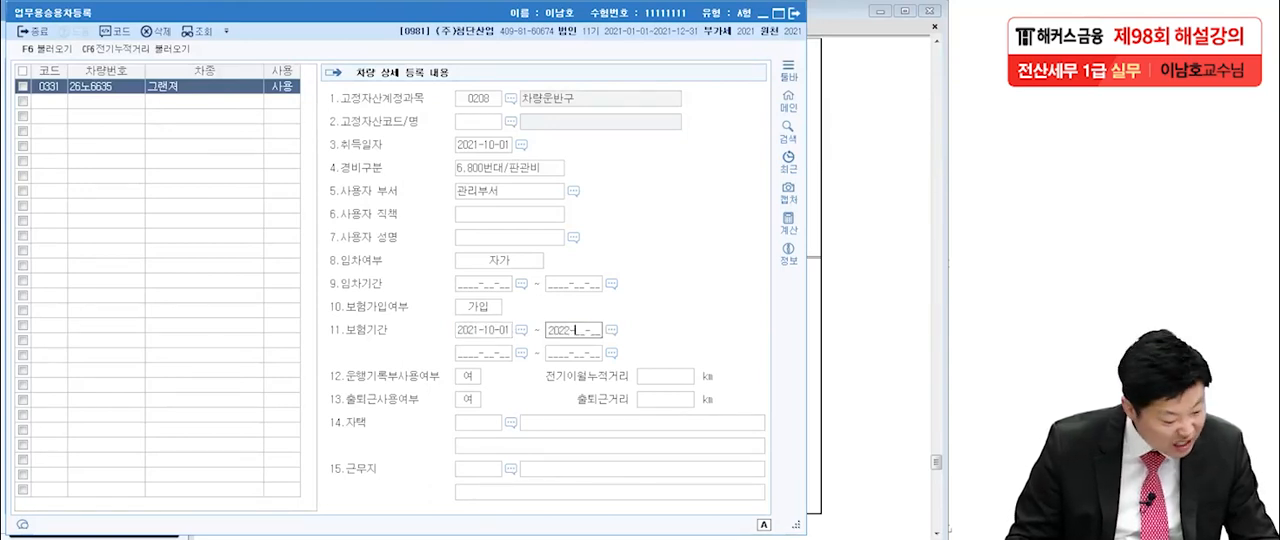
{"action": "type", "text": "09-30"}
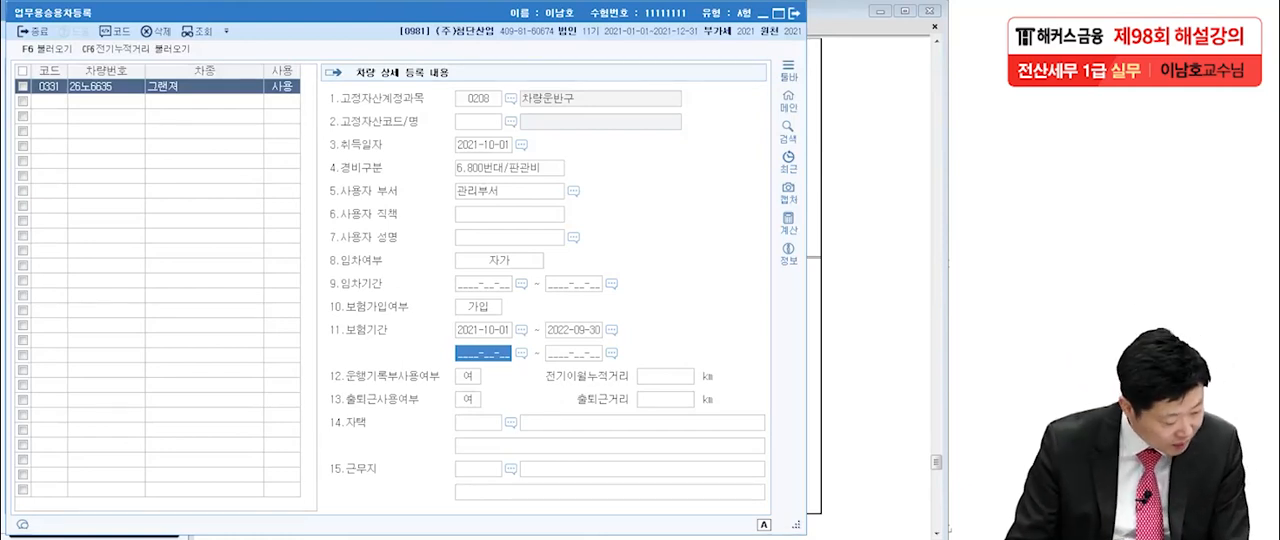
{"action": "left_click", "coordinate": [642, 423]}
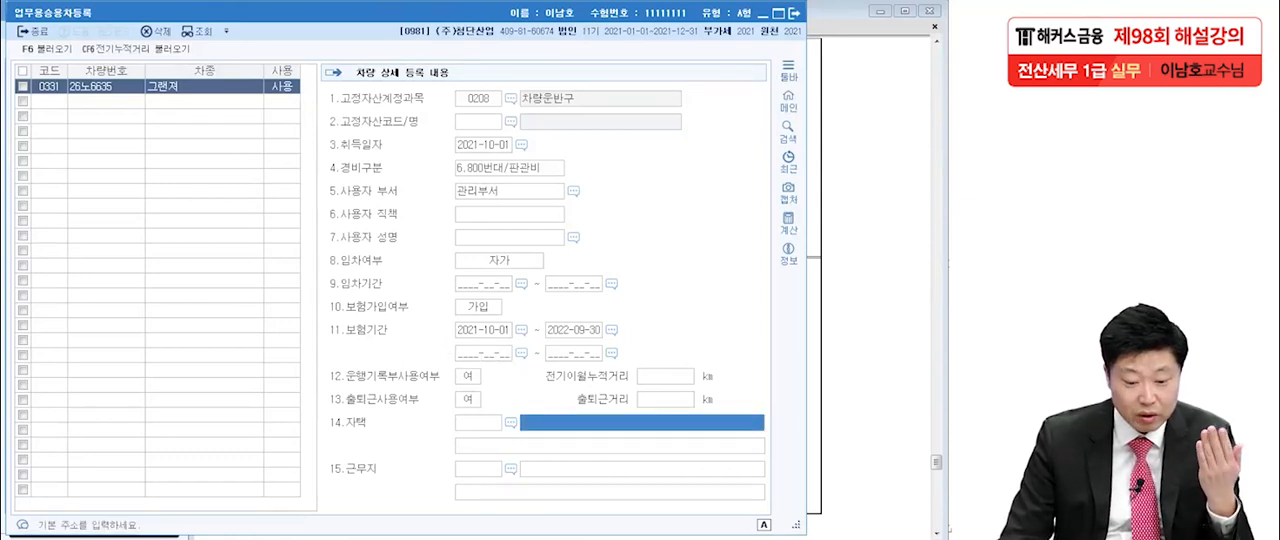
{"action": "left_click", "coordinate": [49, 101]}
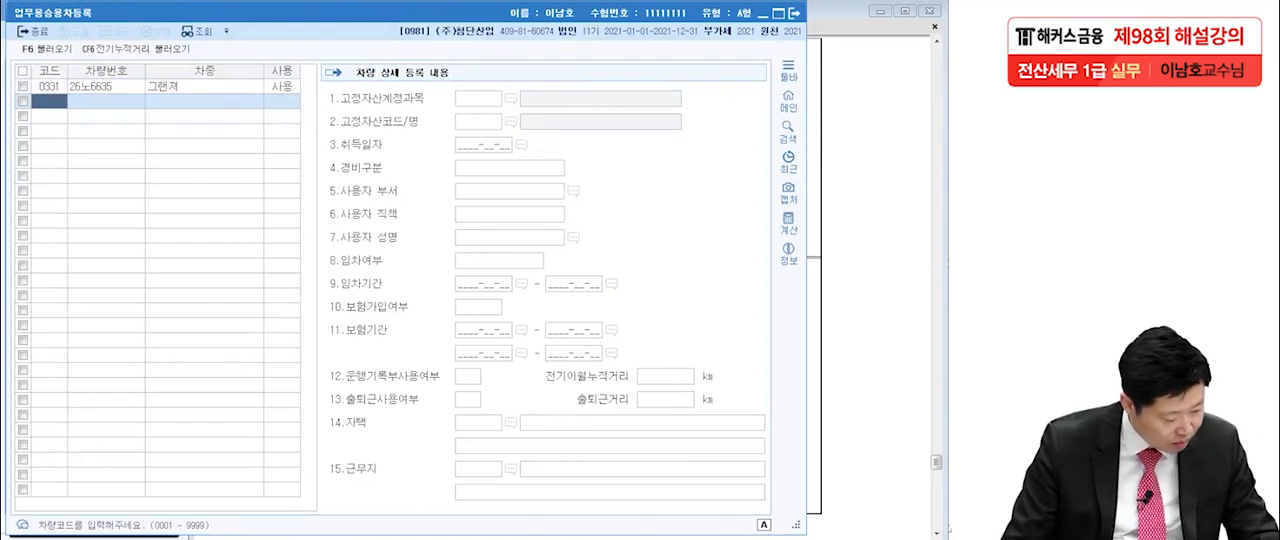
{"action": "type", "text": "0530"}
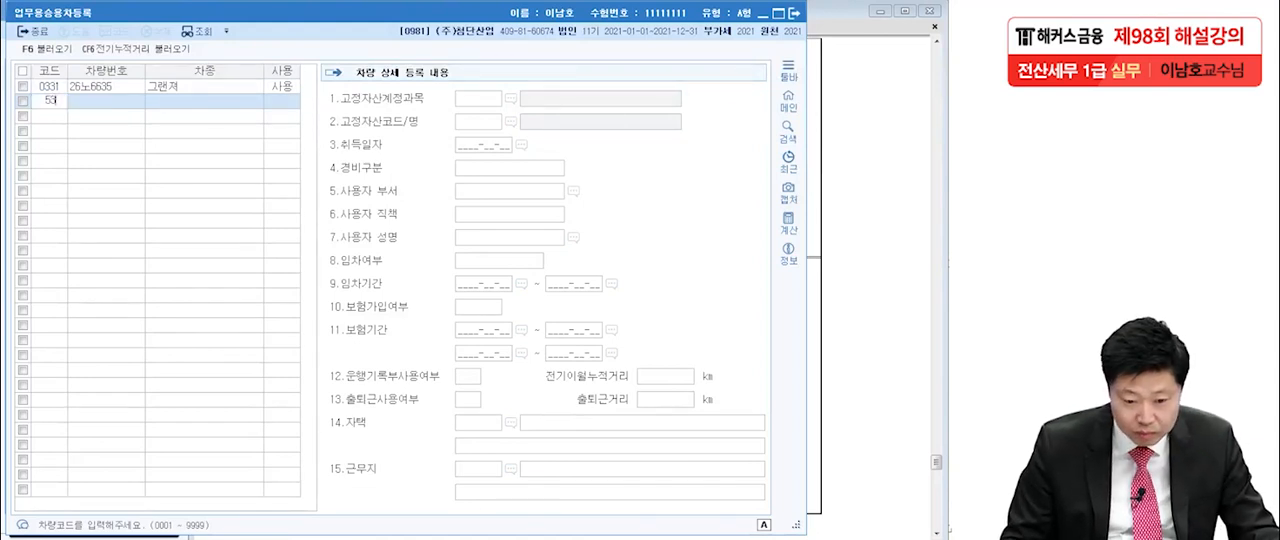
{"action": "key", "text": "Return"}
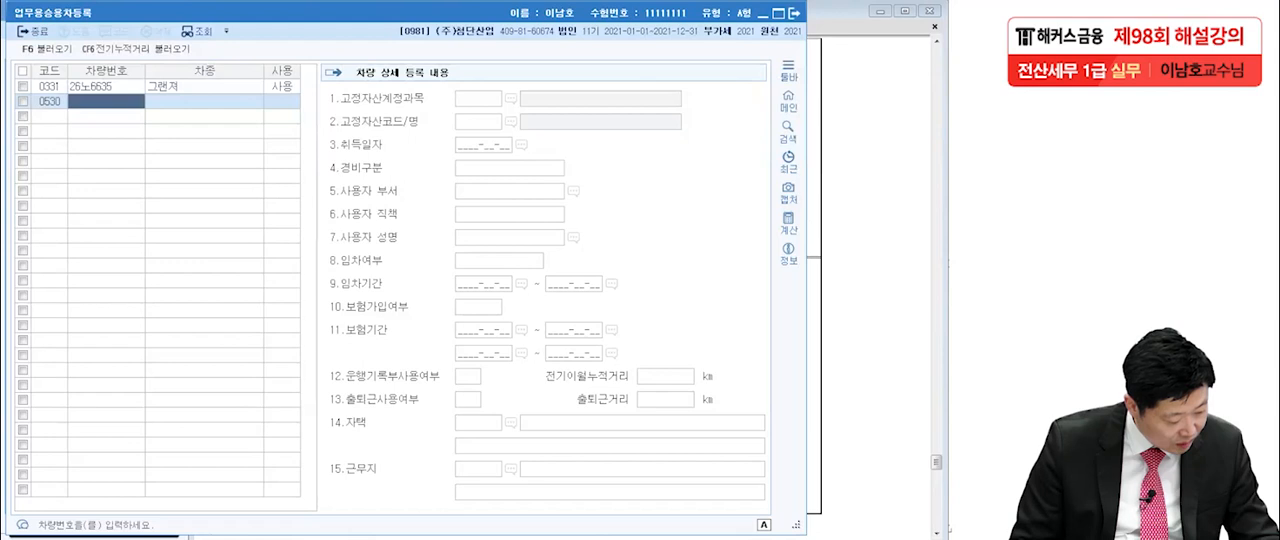
{"action": "type", "text": "12"}
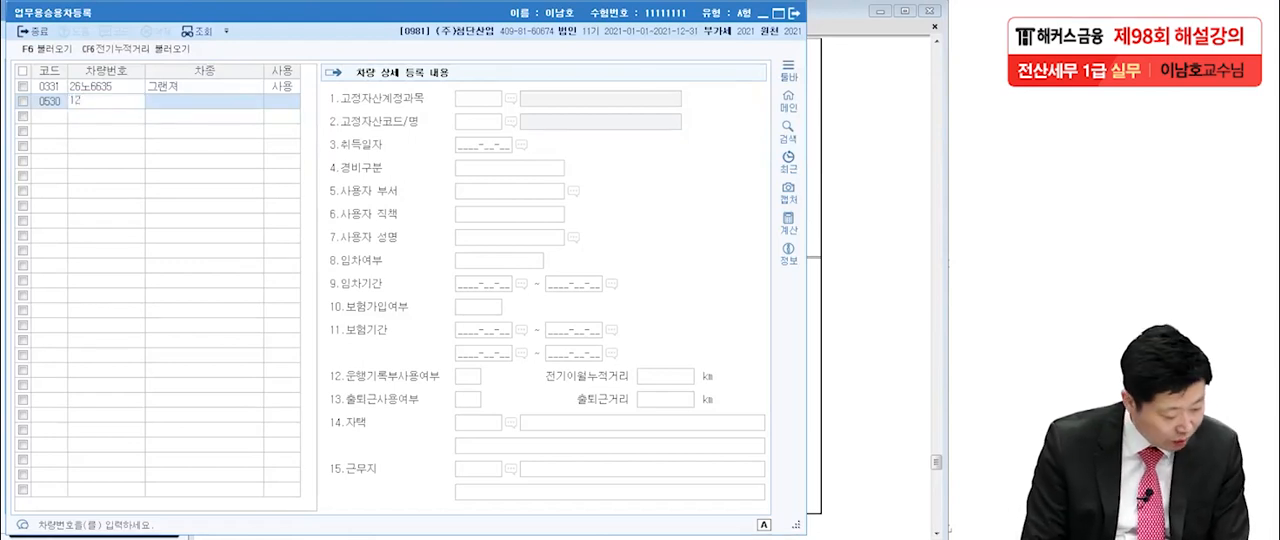
{"action": "type", "text": "조"}
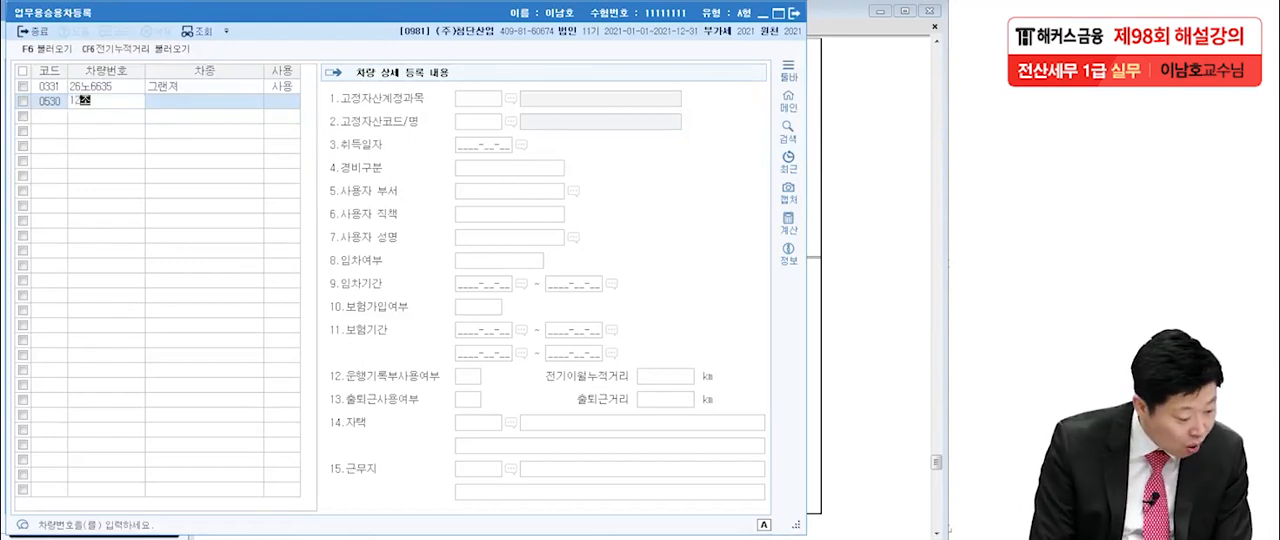
{"action": "type", "text": "4371"}
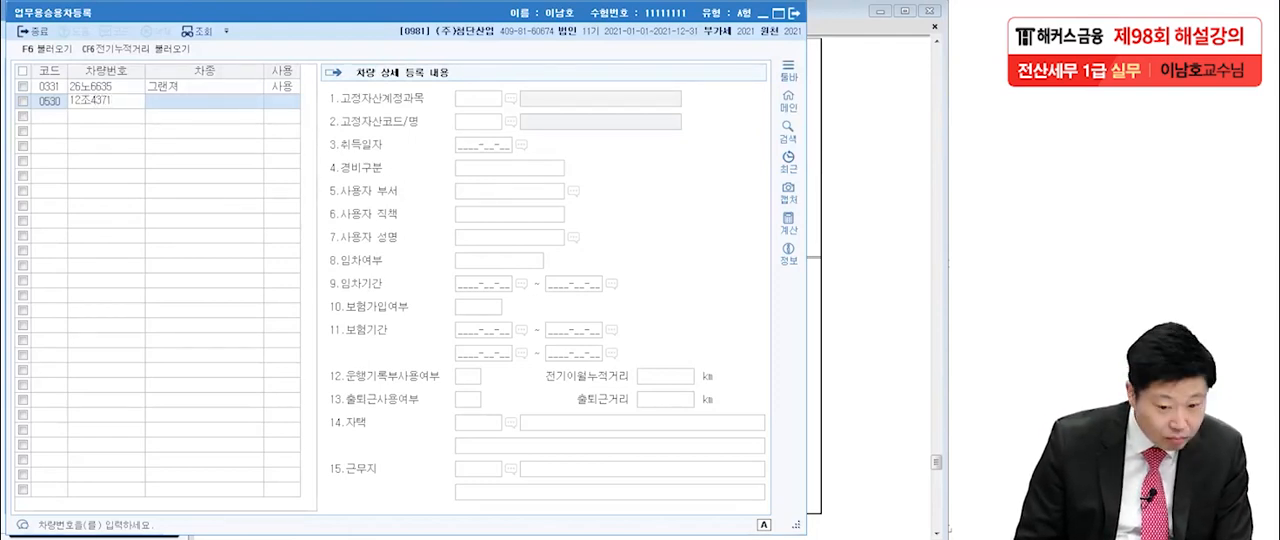
{"action": "key", "text": "Return"}
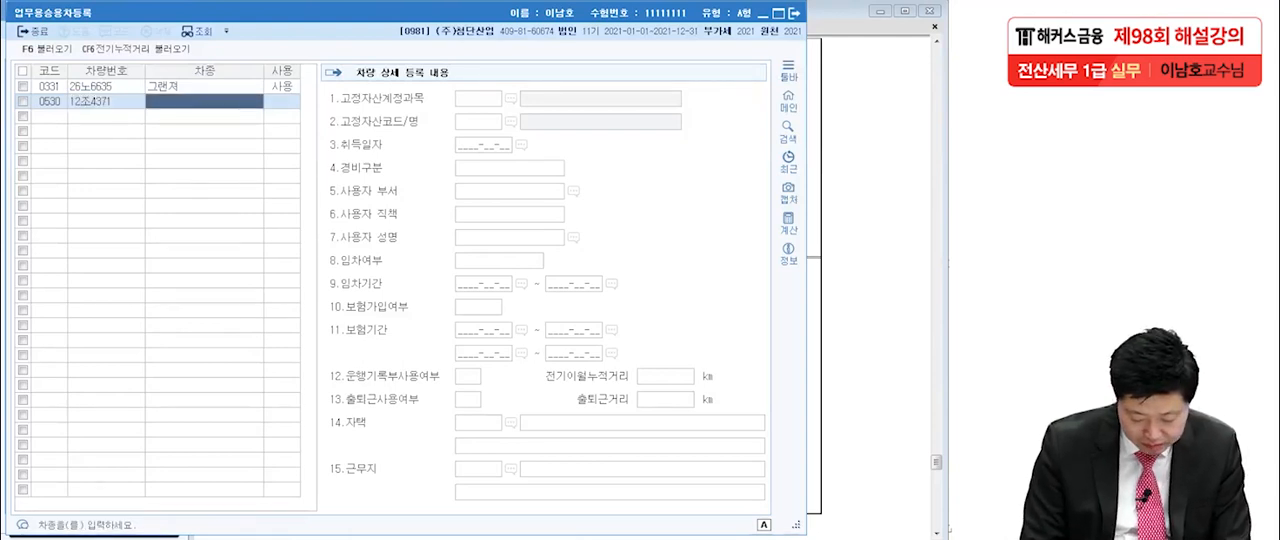
Enter K5, with a capital K, as the 차종 of vehicle 0530.
{"action": "type", "text": "ㅋ"}
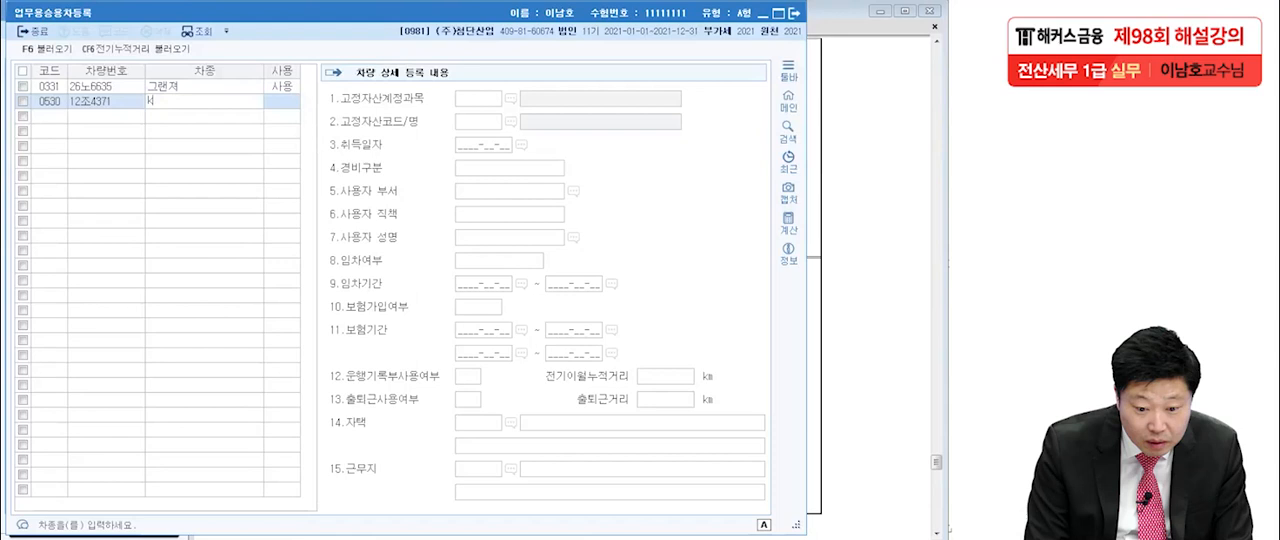
{"action": "type", "text": "5"}
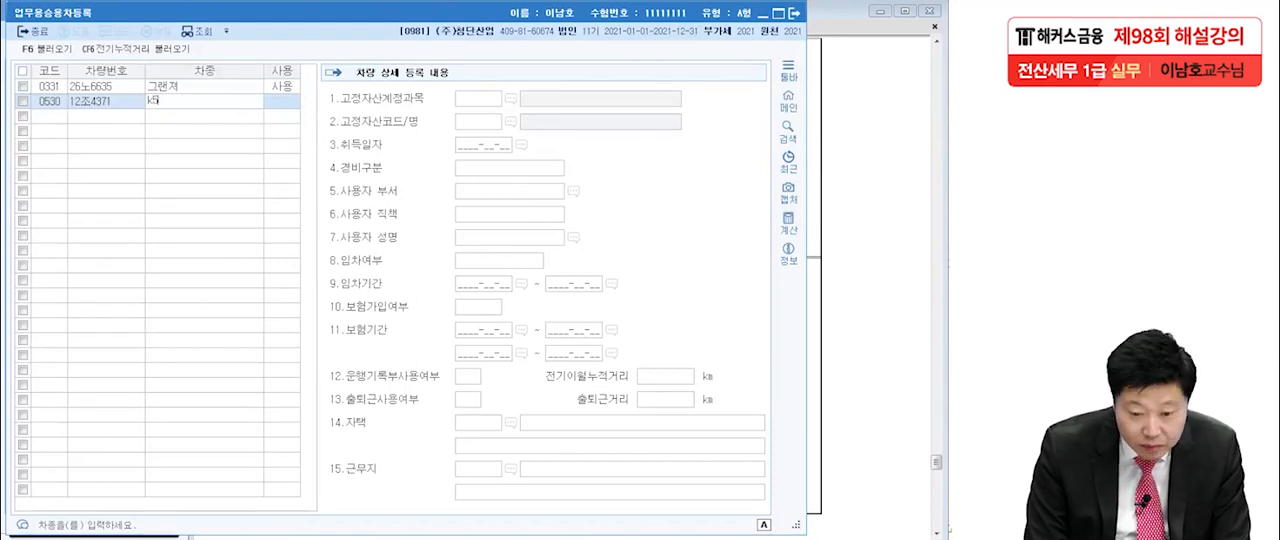
{"action": "key", "text": "Return"}
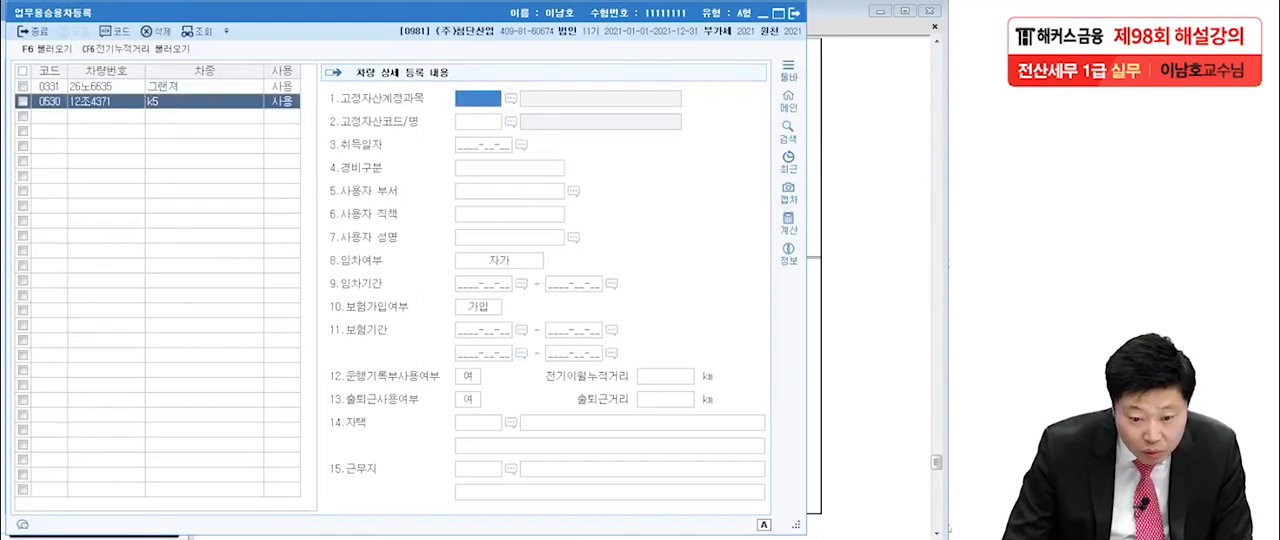
{"action": "double_click", "coordinate": [180, 101]}
{"action": "left_click", "coordinate": [180, 101]}
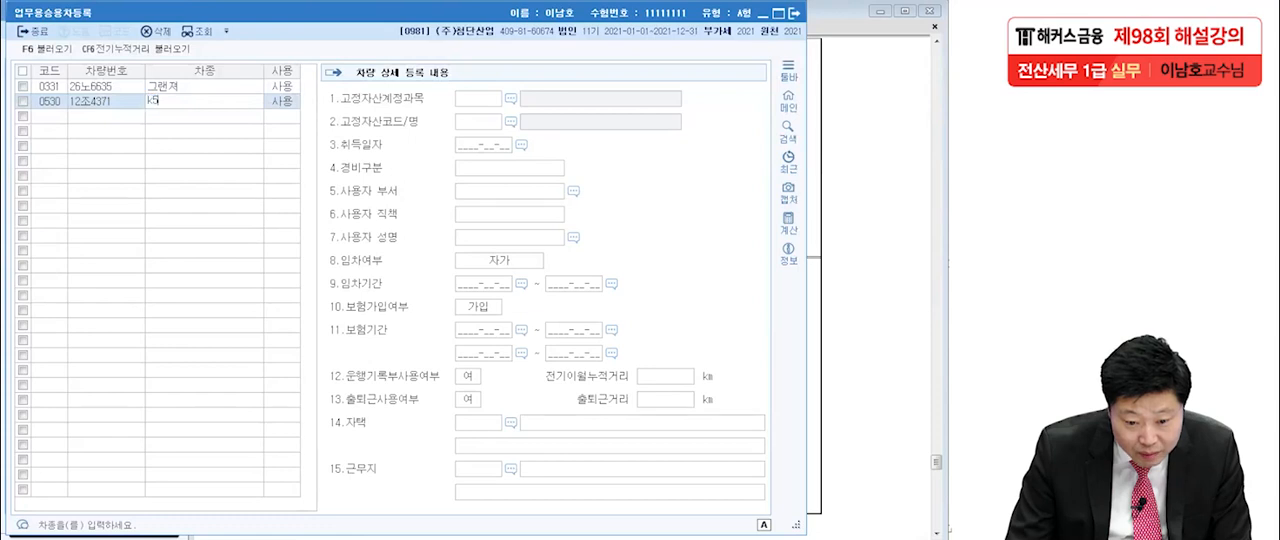
{"action": "key", "text": "BackSpace"}
{"action": "key", "text": "BackSpace"}
{"action": "key", "text": "Hangul"}
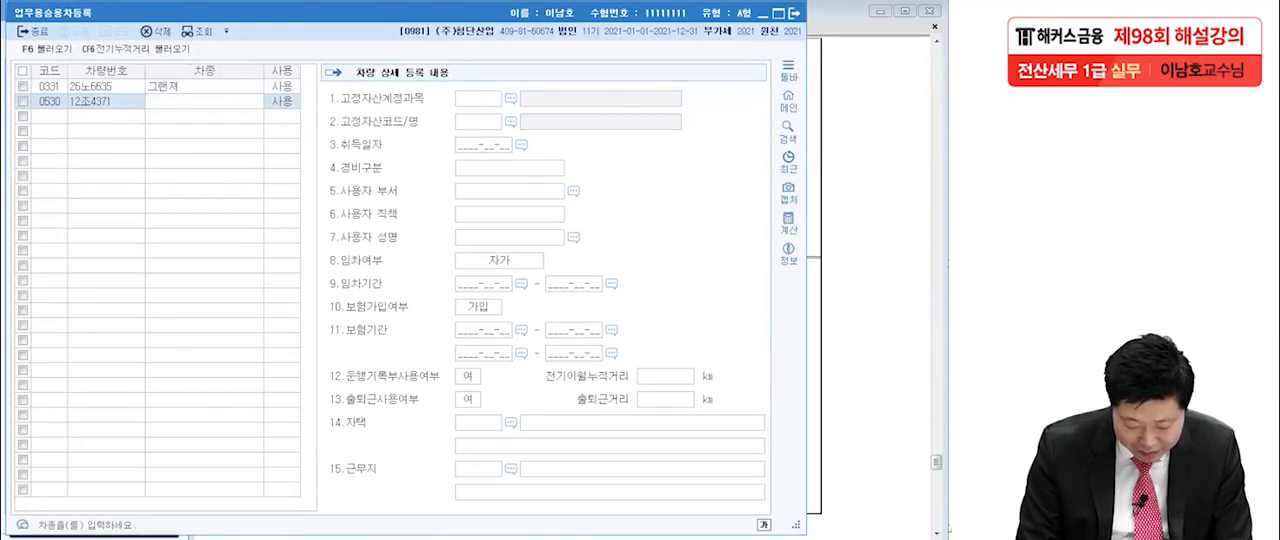
{"action": "key", "text": "Hangul"}
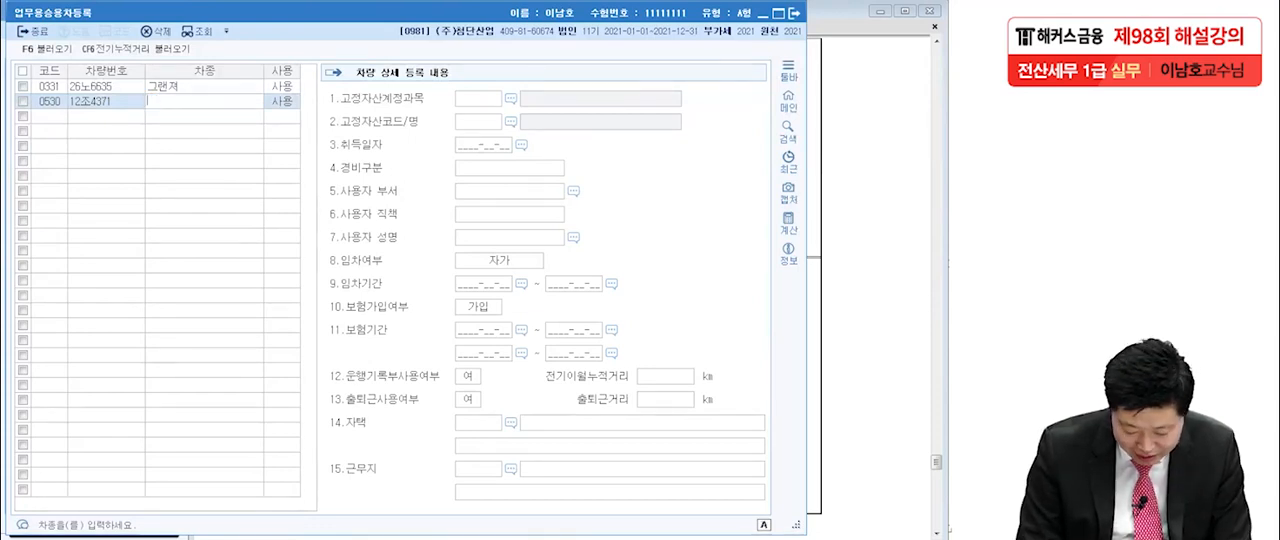
{"action": "type", "text": "k"}
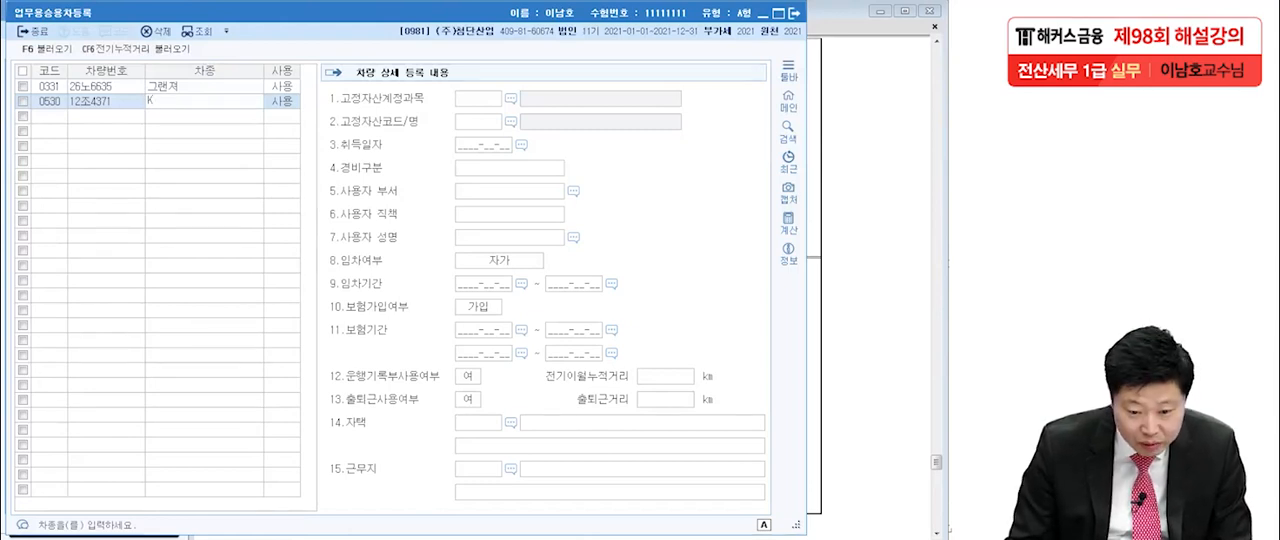
{"action": "type", "text": "5"}
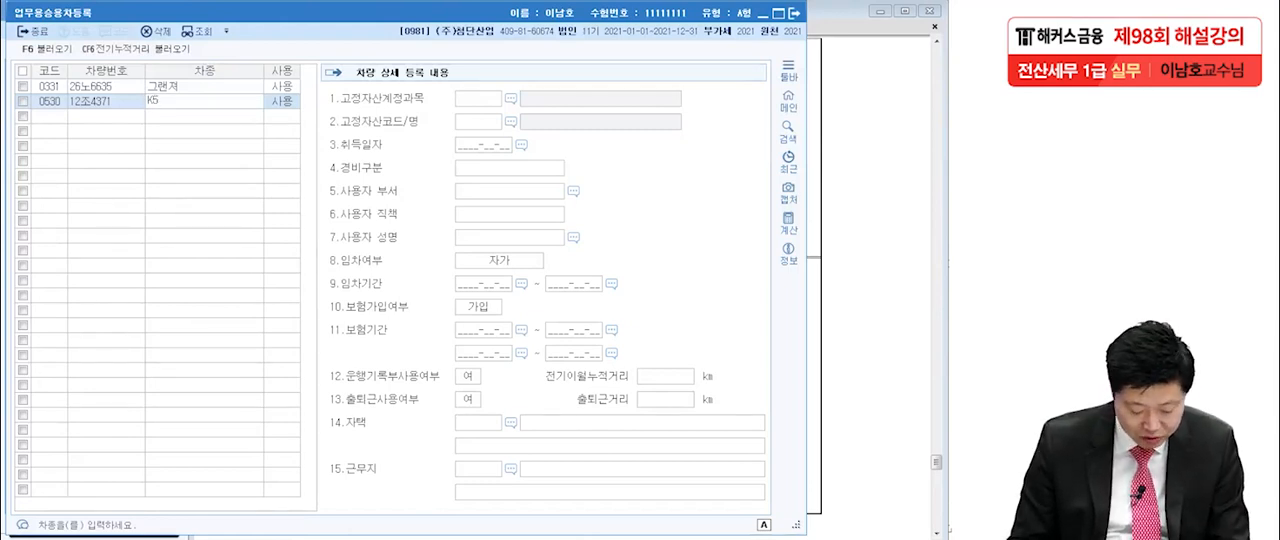
{"action": "key", "text": "Return"}
{"action": "key", "text": "Return"}
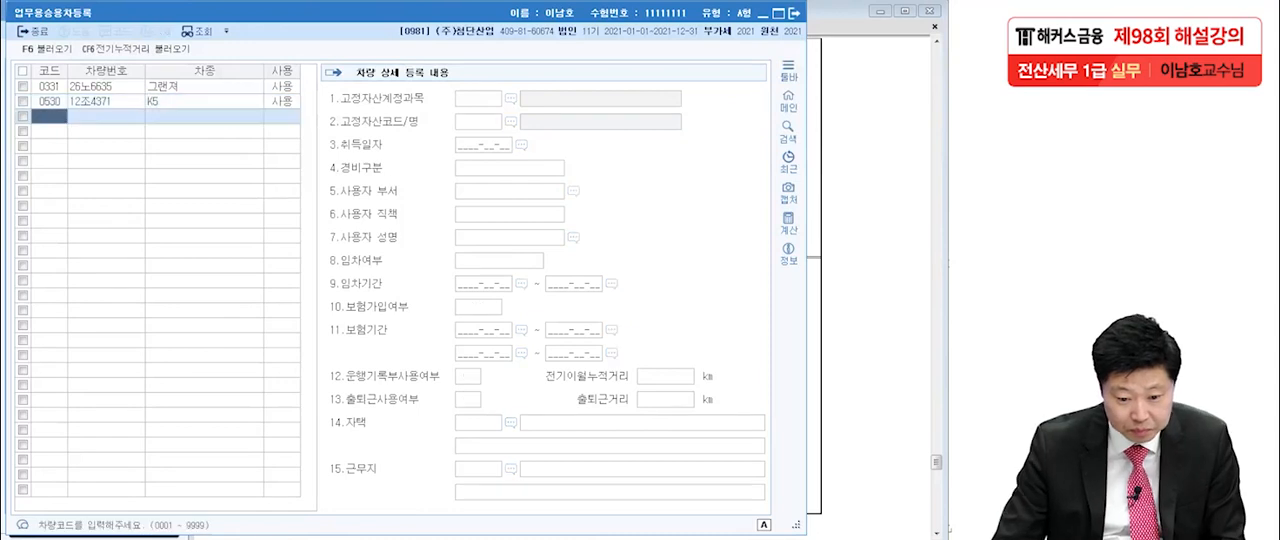
Set the K5's 취득일자 to 2020-05-01 and its 경비구분 to 6.800번대/판관비.
{"action": "left_click", "coordinate": [204, 101]}
{"action": "left_click", "coordinate": [478, 99]}
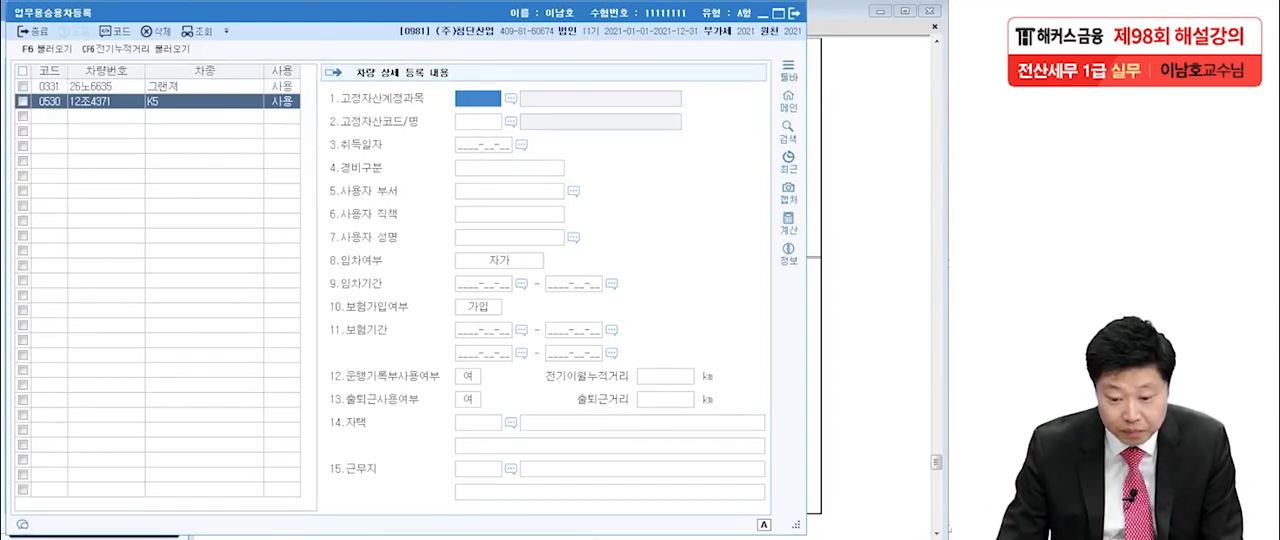
{"action": "left_click", "coordinate": [483, 145]}
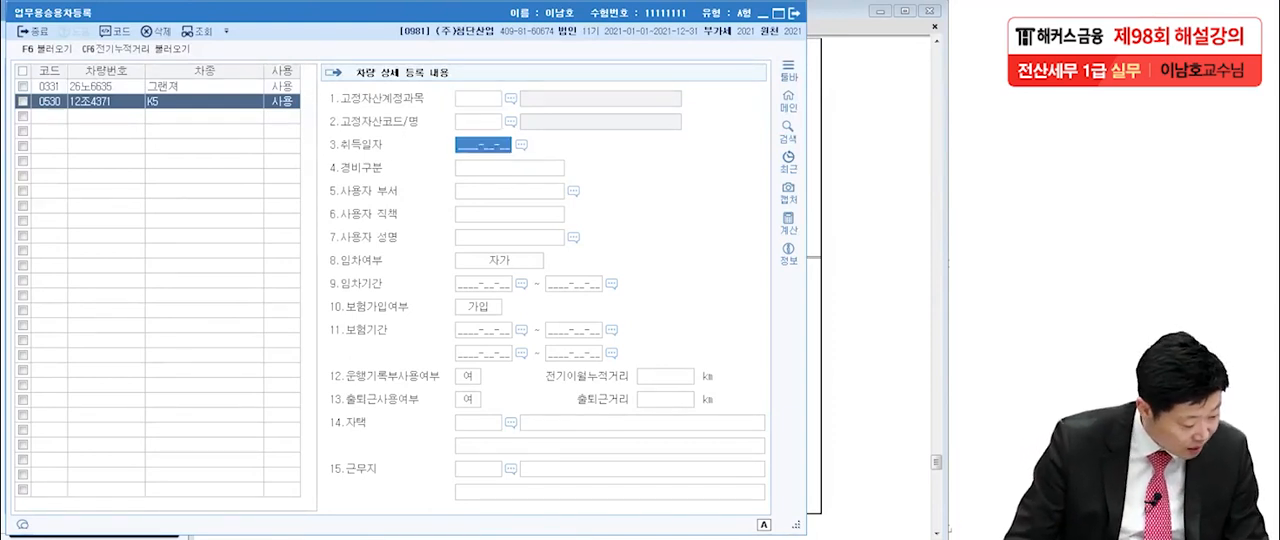
{"action": "type", "text": "202058"}
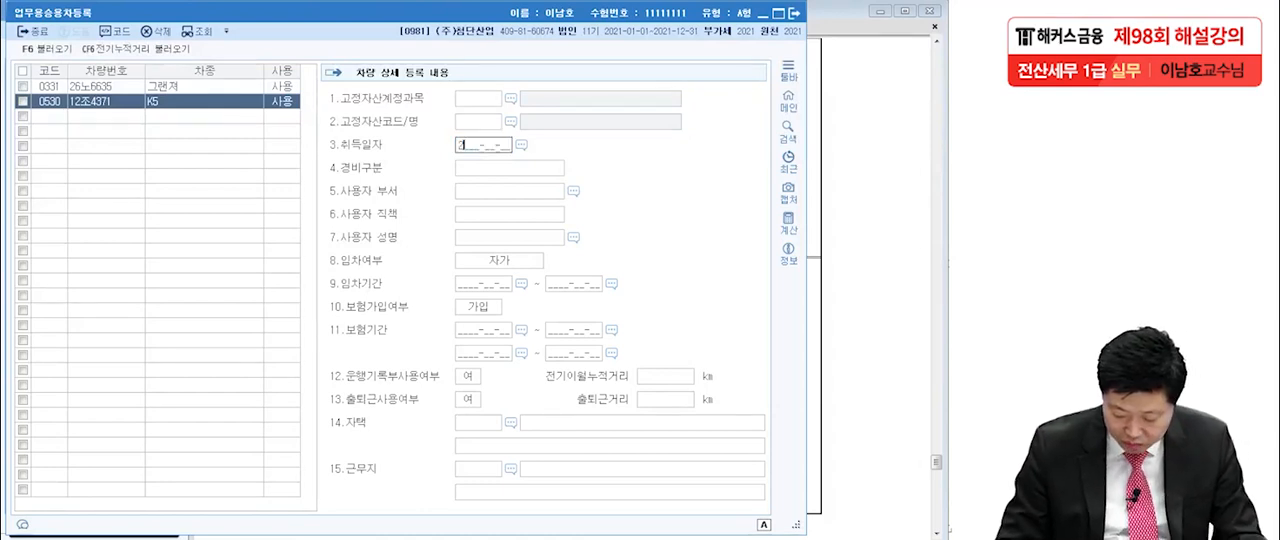
{"action": "key", "text": "BackSpace"}
{"action": "key", "text": "BackSpace"}
{"action": "type", "text": "05-01"}
{"action": "key", "text": "Return"}
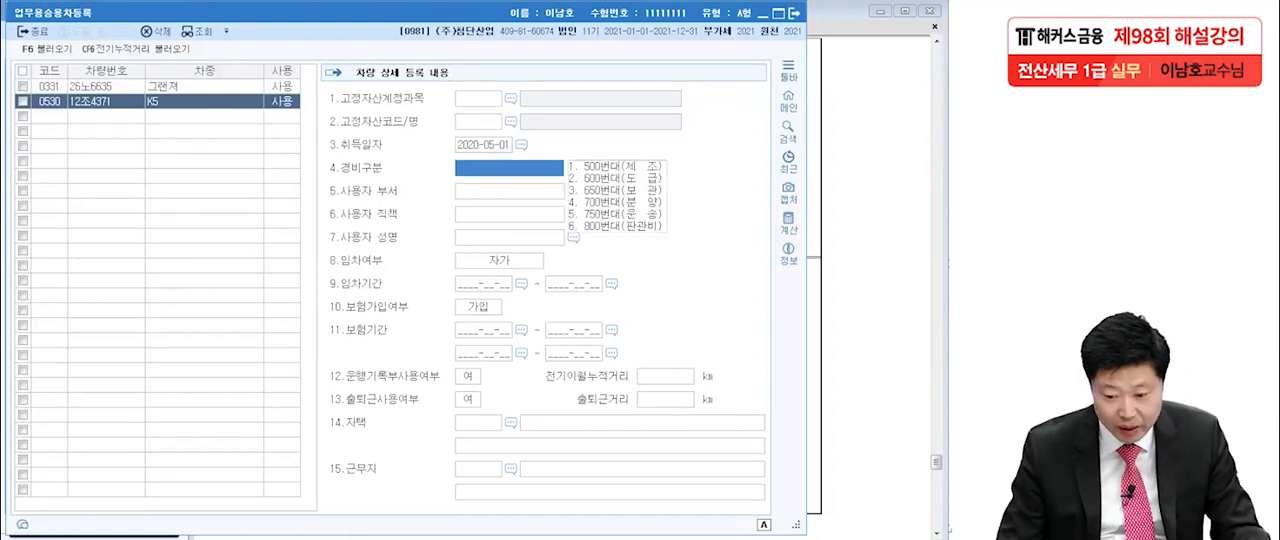
{"action": "key", "text": "6"}
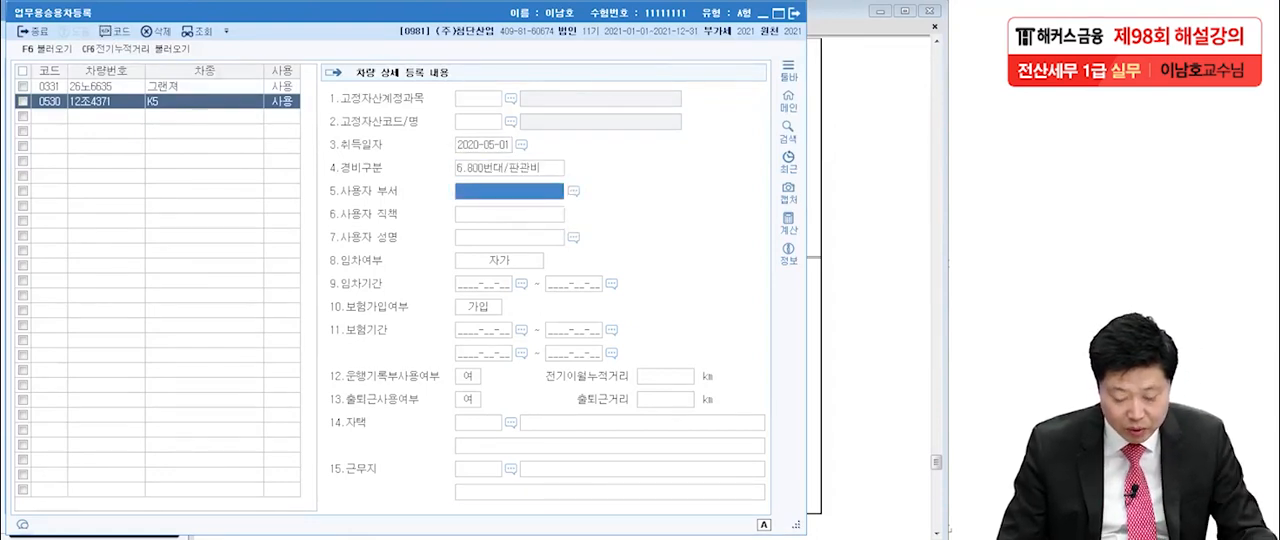
Enter 관리부서 as the K5's 사용자 부서 and leave the user's position and name blank.
{"action": "type", "text": "duddj"}
{"action": "key", "text": "BackSpace"}
{"action": "key", "text": "BackSpace"}
{"action": "key", "text": "BackSpace"}
{"action": "key", "text": "BackSpace"}
{"action": "key", "text": "BackSpace"}
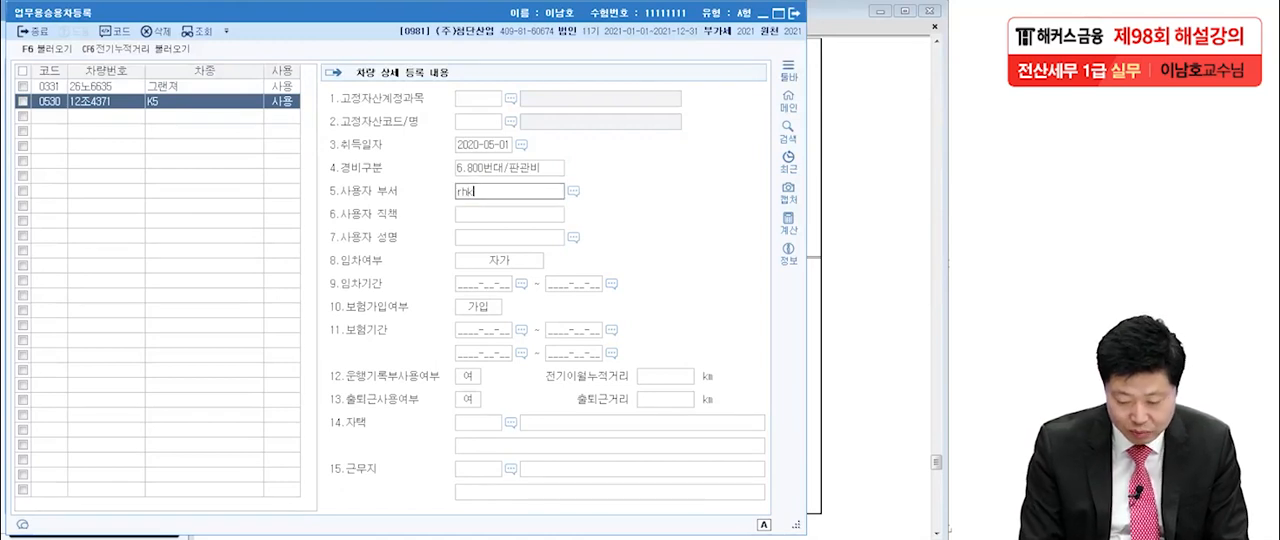
{"action": "type", "text": "관리부서"}
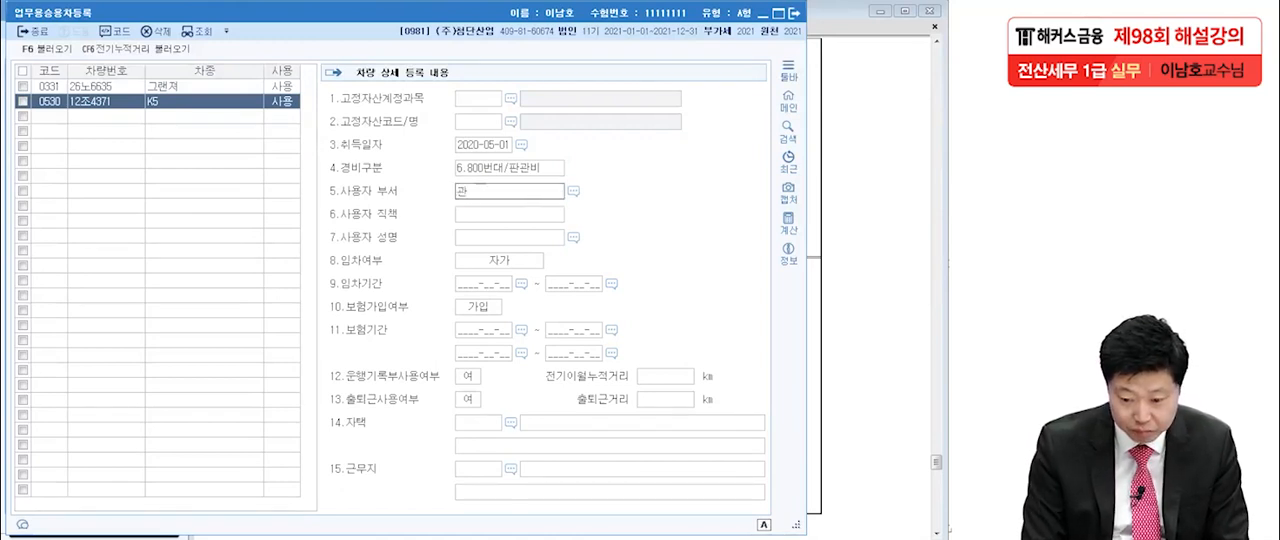
{"action": "key", "text": "Return"}
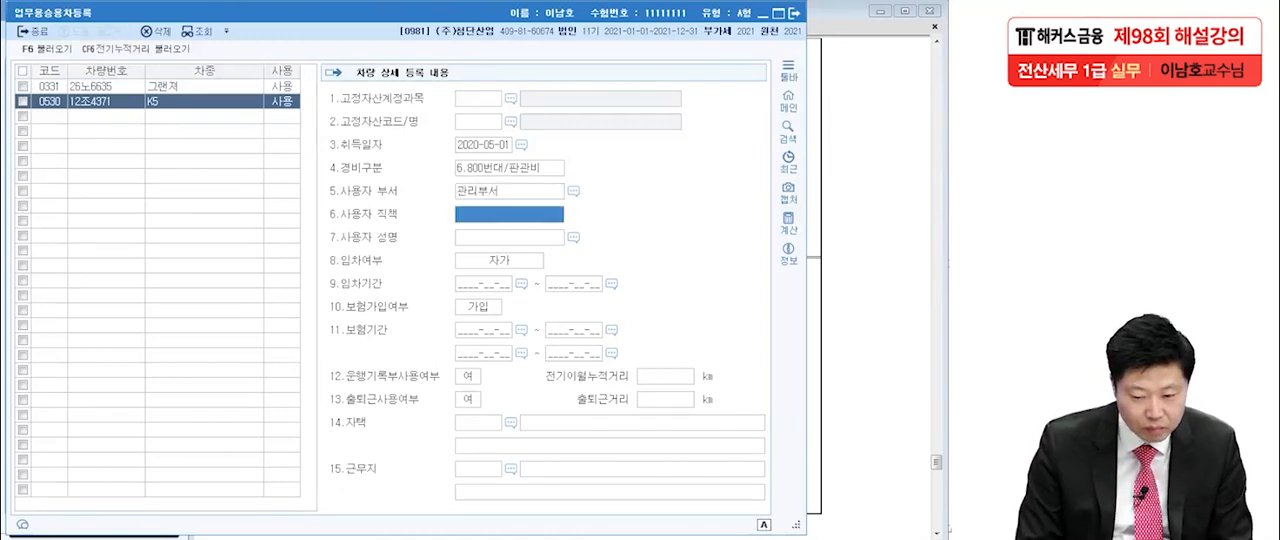
{"action": "key", "text": "Return"}
{"action": "key", "text": "Return"}
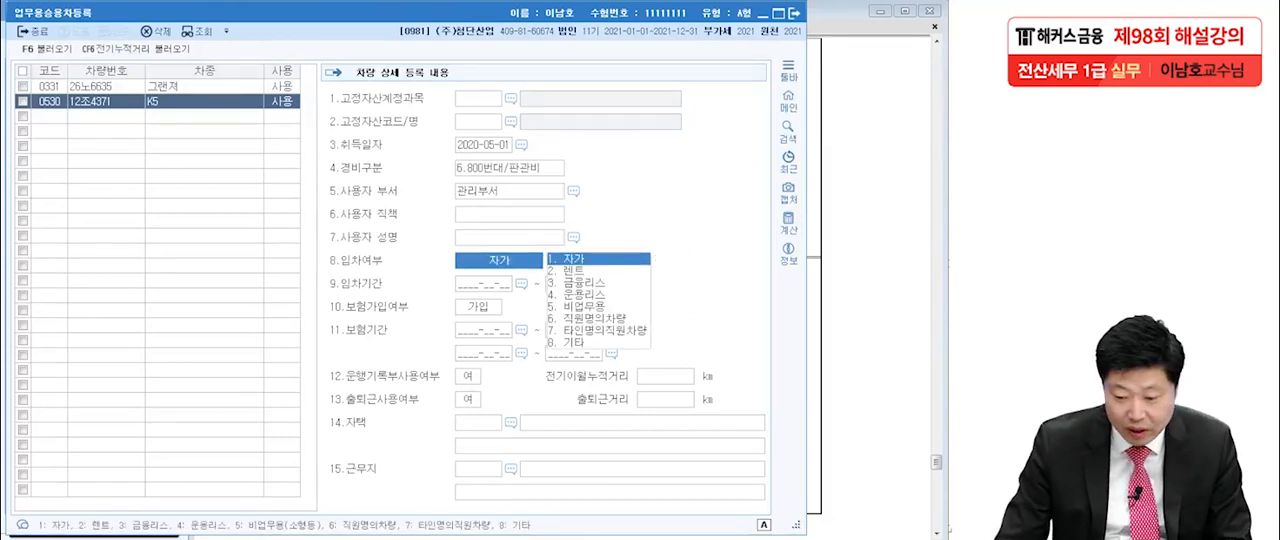
Set the K5's 임차여부 to 운용리스 with a 임차기간 of 2020-05-01 through 2022-04-30.
{"action": "key", "text": "4"}
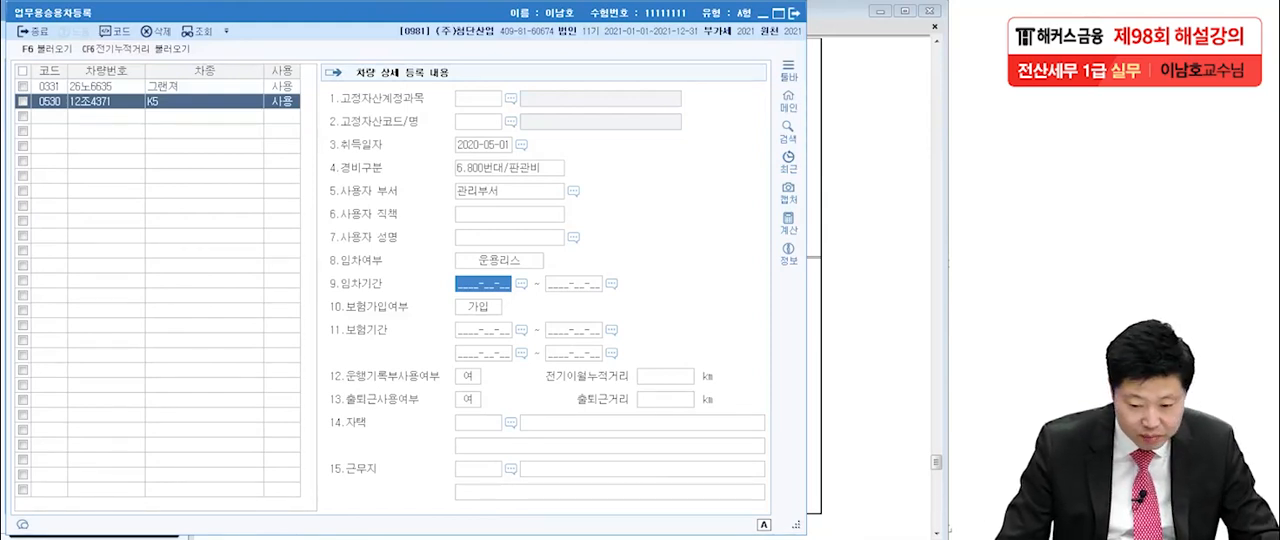
{"action": "type", "text": "2"}
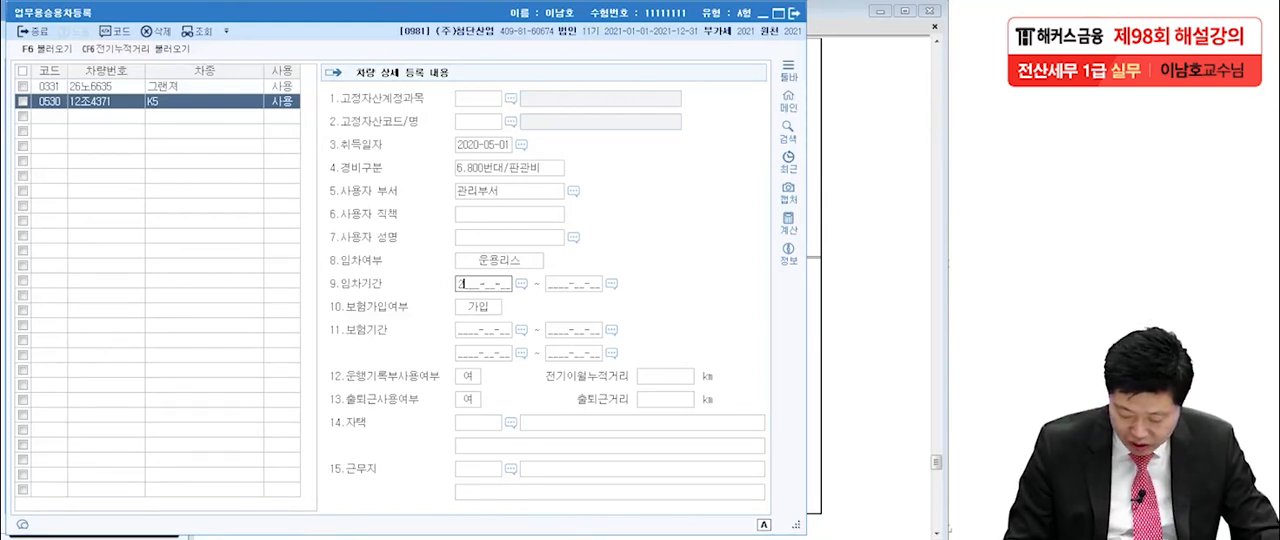
{"action": "type", "text": "0200501"}
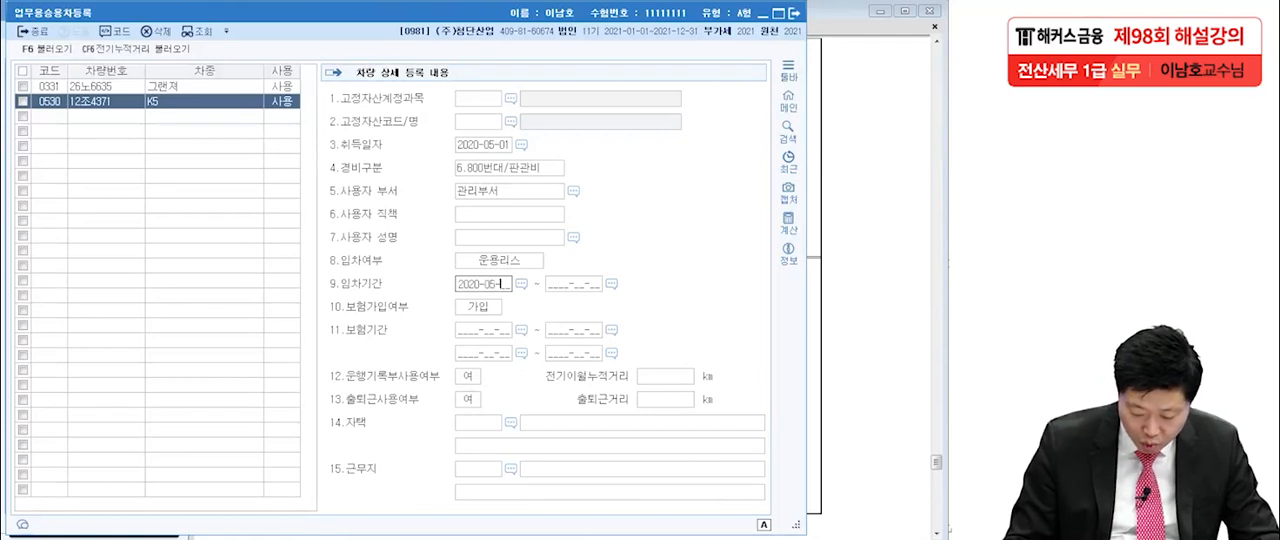
{"action": "type", "text": "2022"}
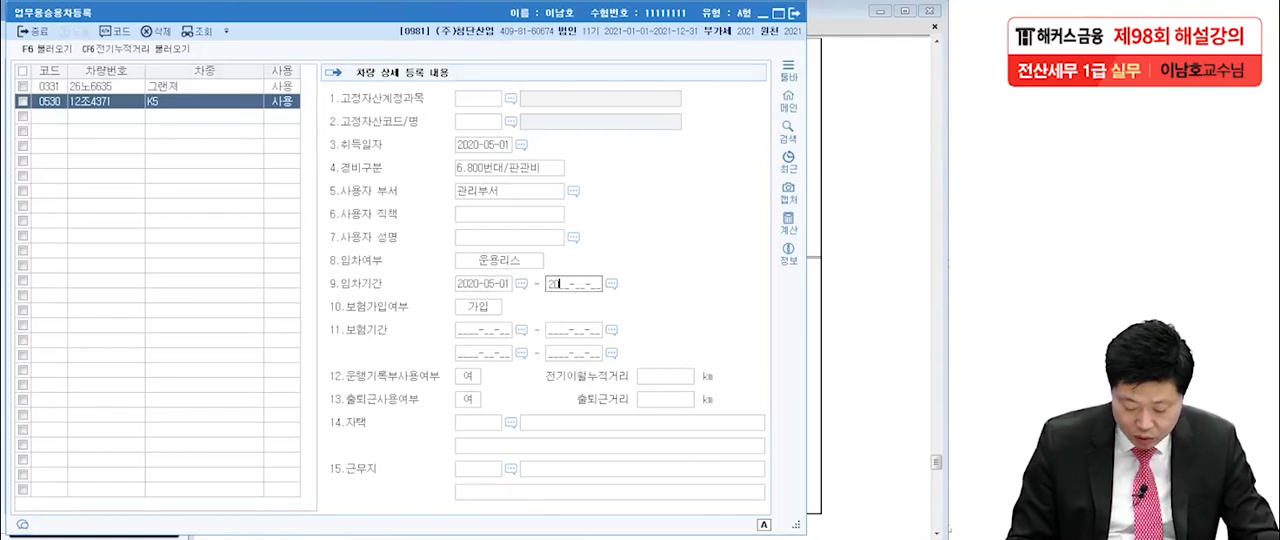
{"action": "type", "text": "0430"}
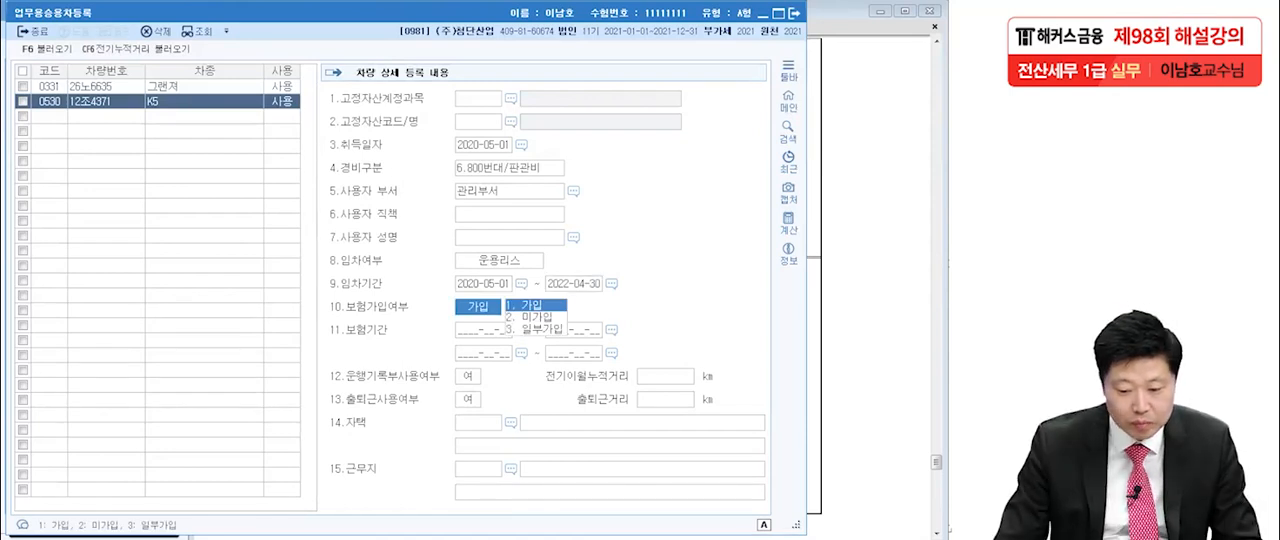
{"action": "type", "text": "1"}
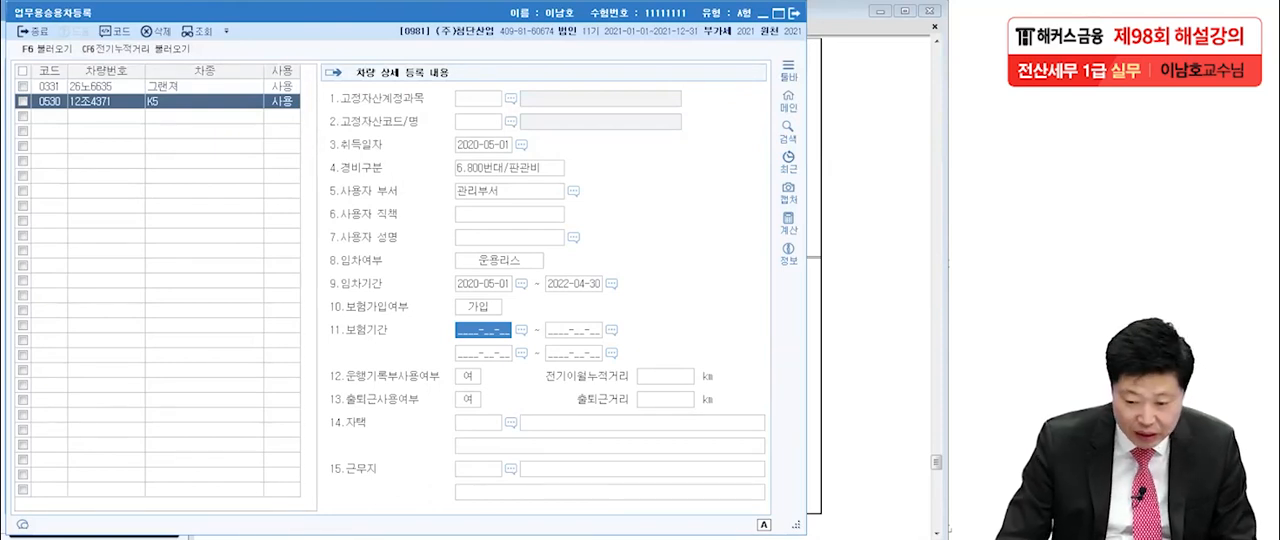
Set the K5's 보험가입여부 to 가입 and its 보험기간 to 2021-01-01 through 2021-12-31.
{"action": "type", "text": "2021-0"}
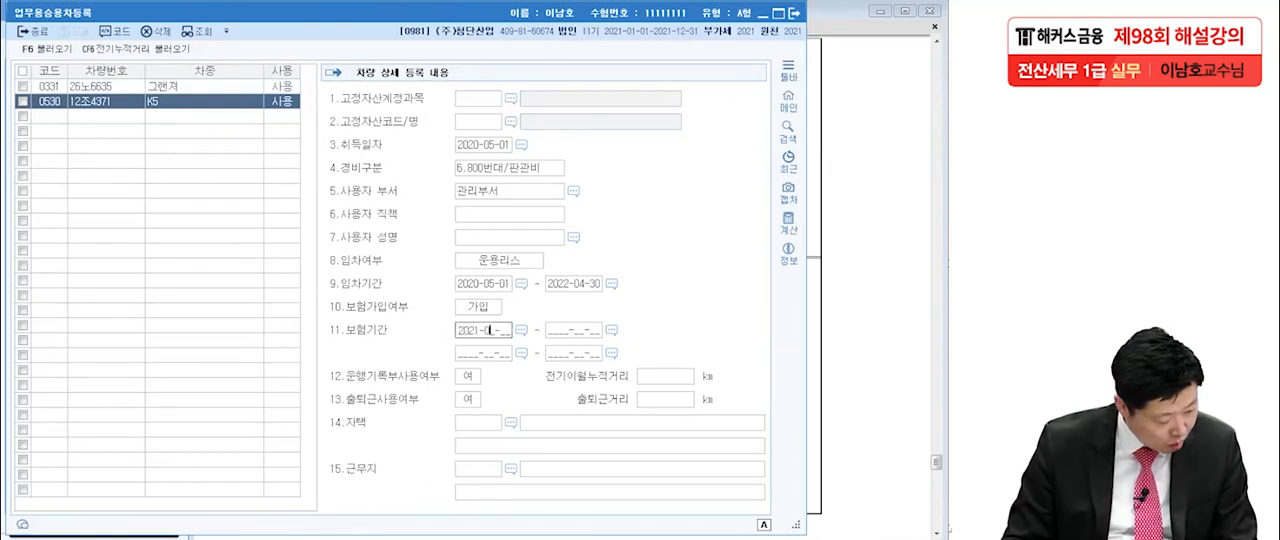
{"action": "type", "text": "1-01 ~ 2021-12-"}
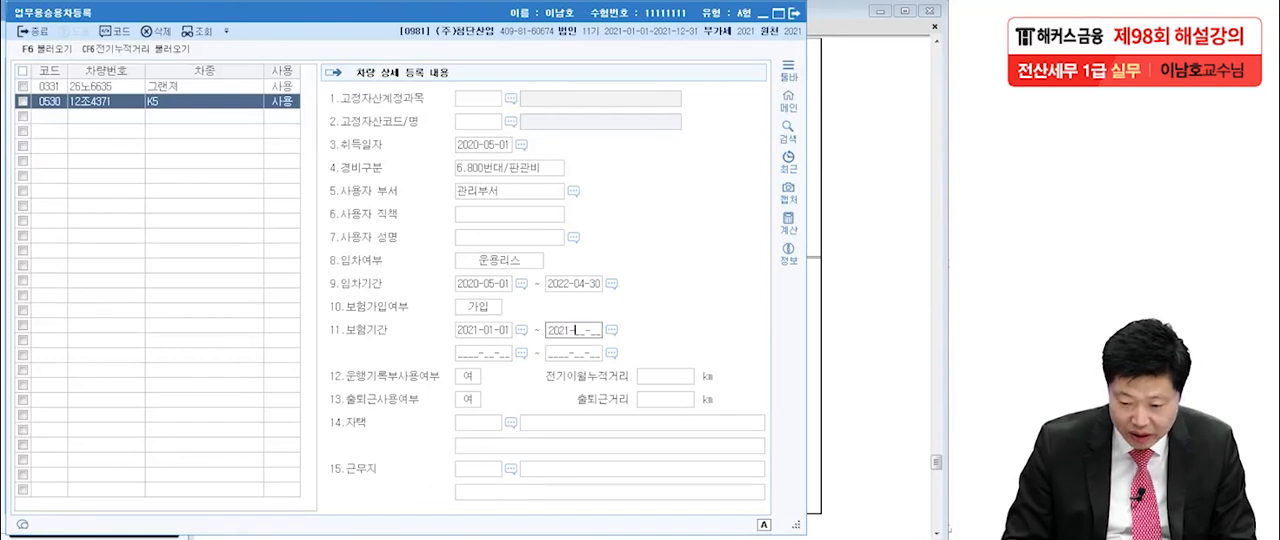
{"action": "type", "text": "31"}
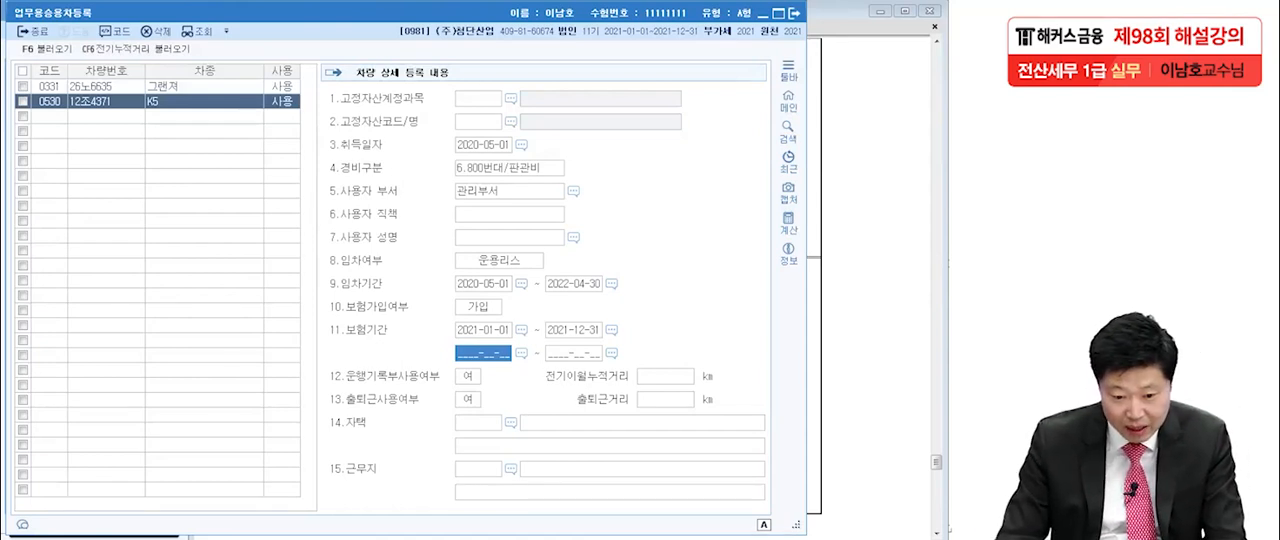
Check the registered details of the 그랜져 and the K5, and close 업무용승용차등록.
{"action": "left_click", "coordinate": [106, 87]}
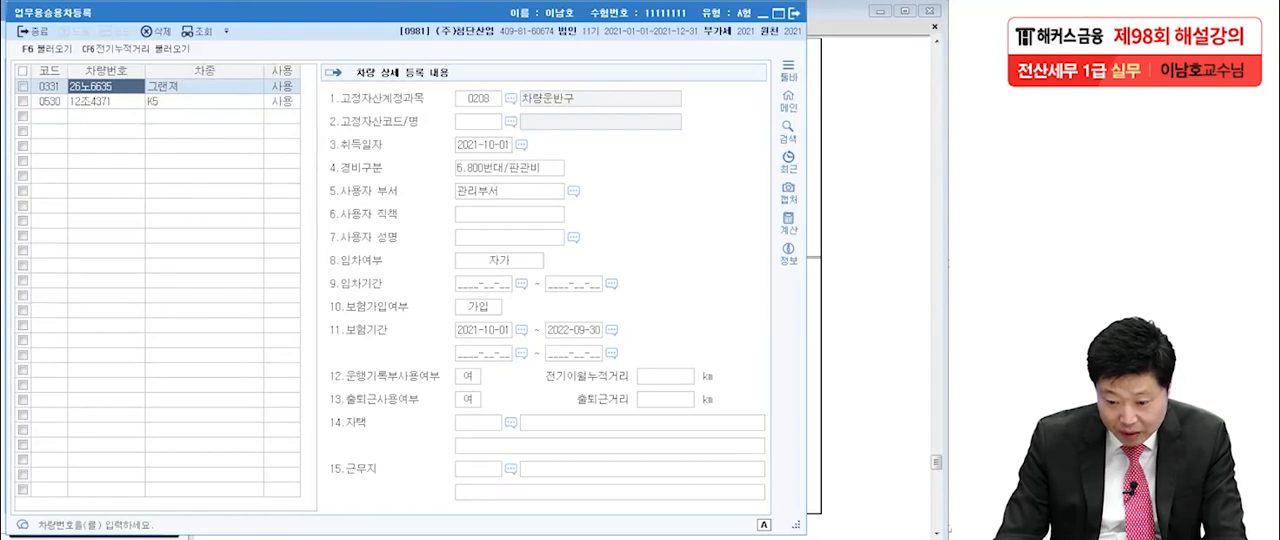
{"action": "left_click", "coordinate": [106, 102]}
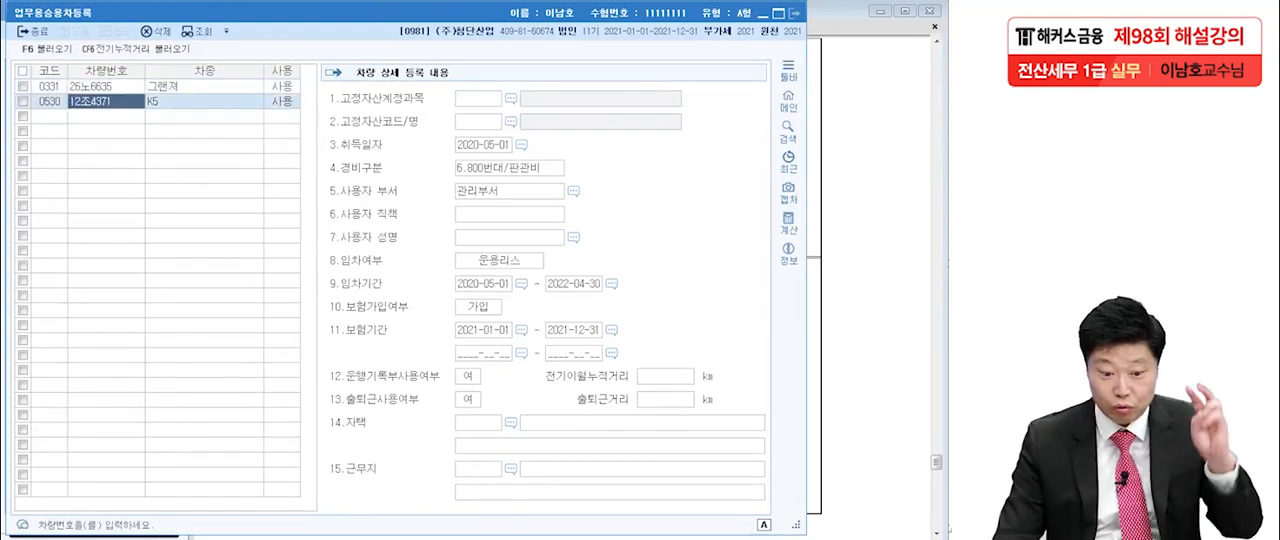
{"action": "left_click", "coordinate": [795, 13]}
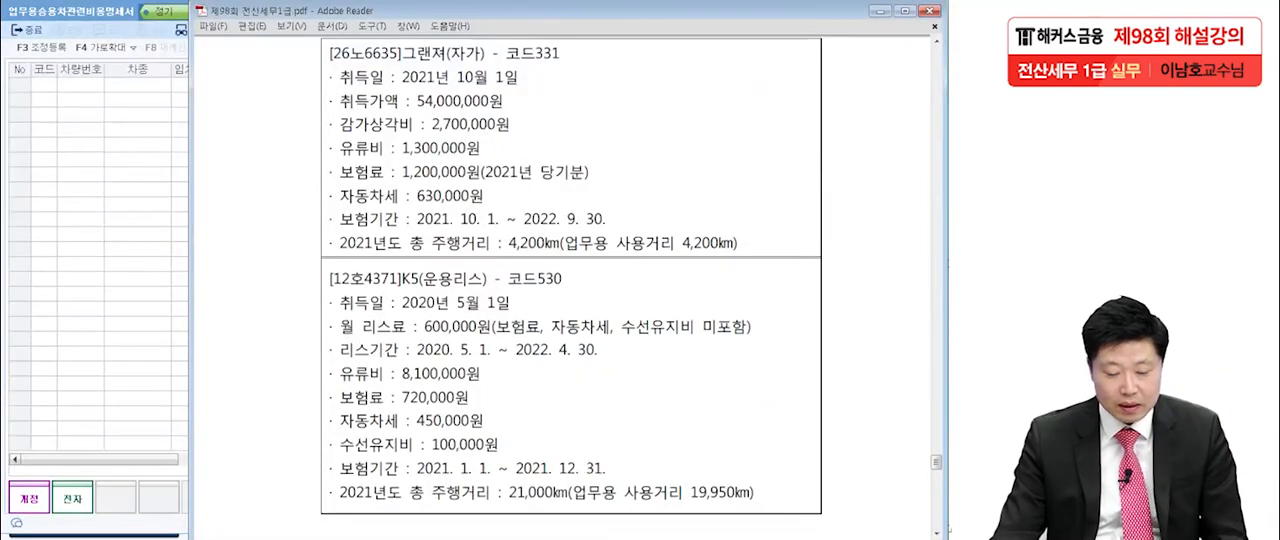
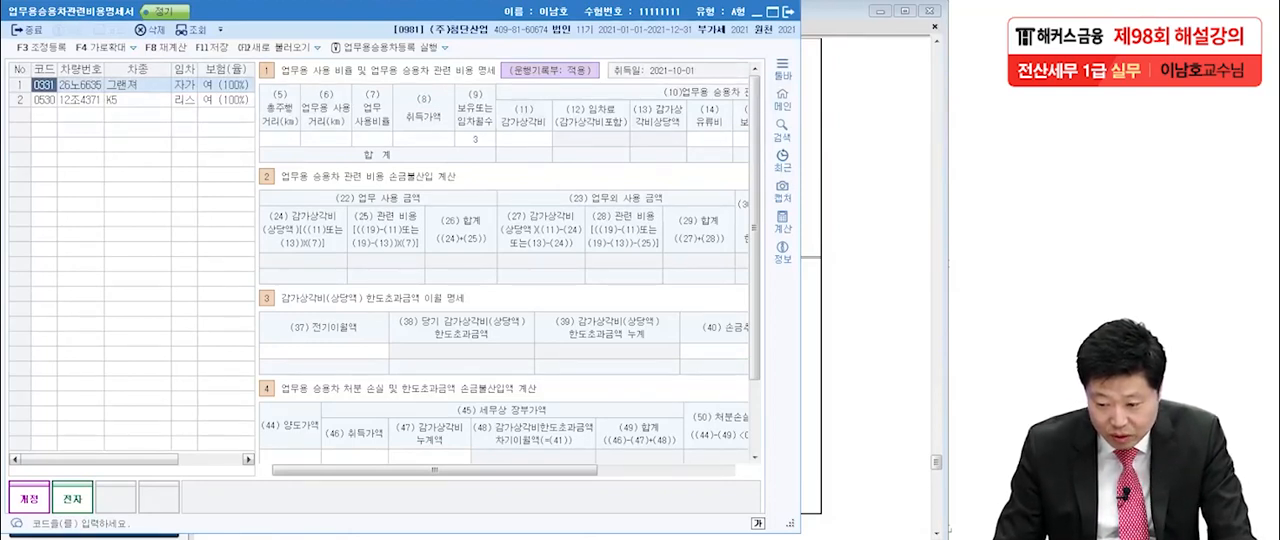
Enter 4,200 km as both the 총주행거리 and the 업무용 사용거리 of the 그랜져.
{"action": "left_click_drag", "start_coordinate": [938, 530], "coordinate": [947, 530]}
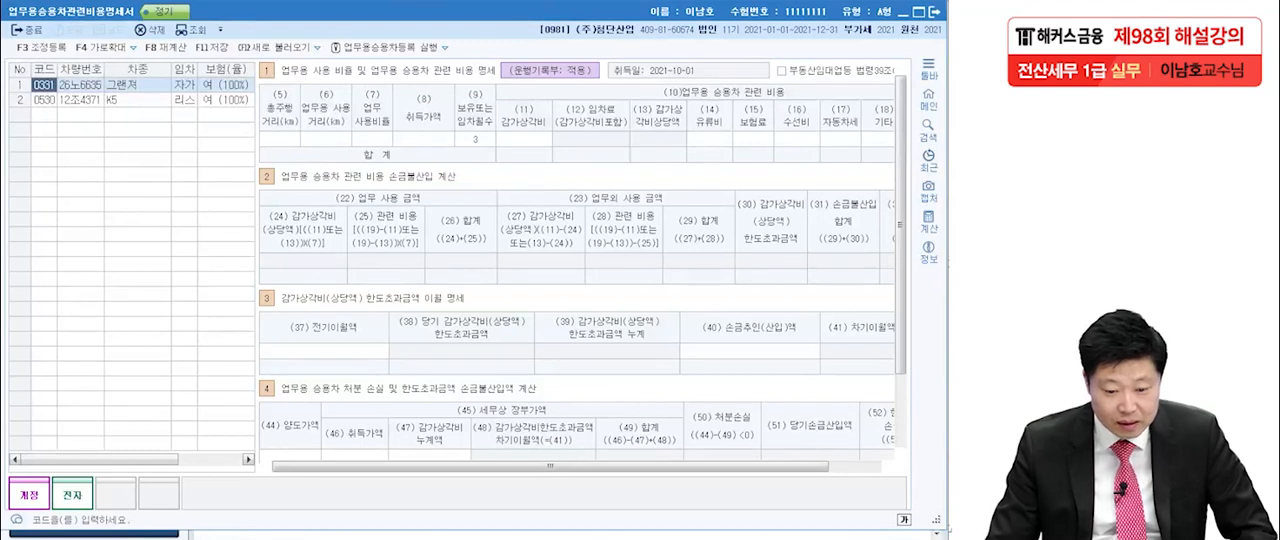
{"action": "key", "text": "Tab"}
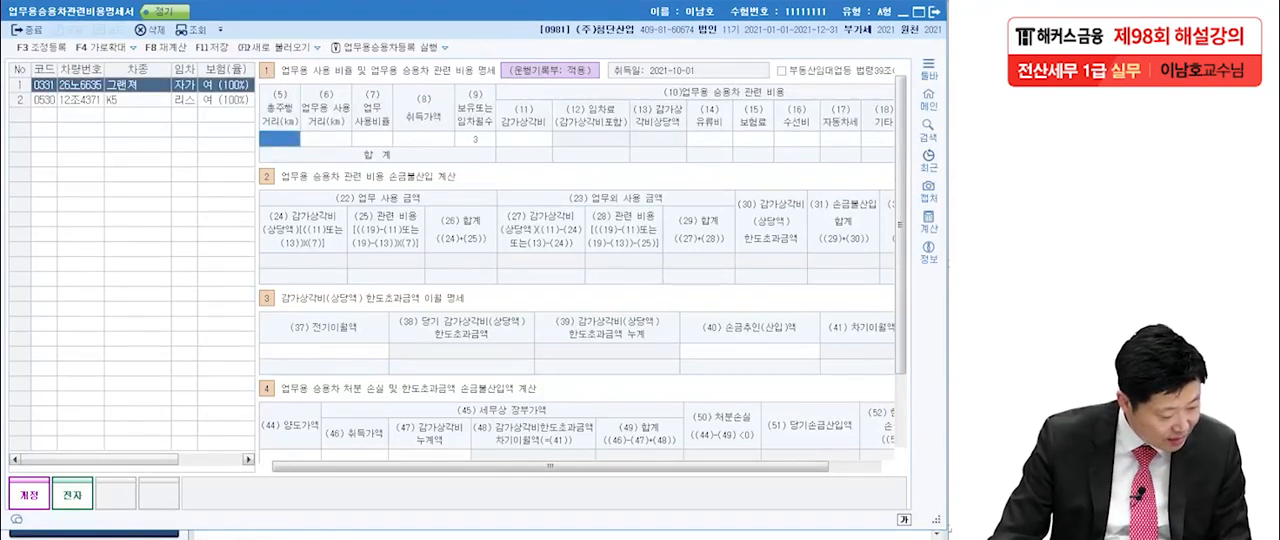
{"action": "type", "text": "4200"}
{"action": "key", "text": "Return"}
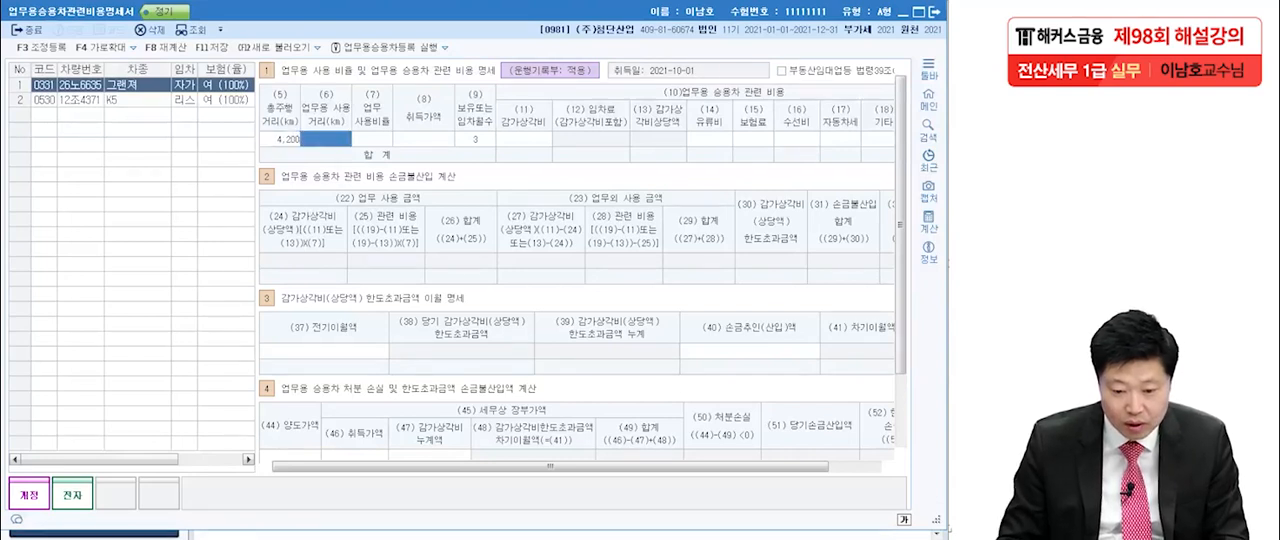
{"action": "type", "text": "4200"}
{"action": "key", "text": "Return"}
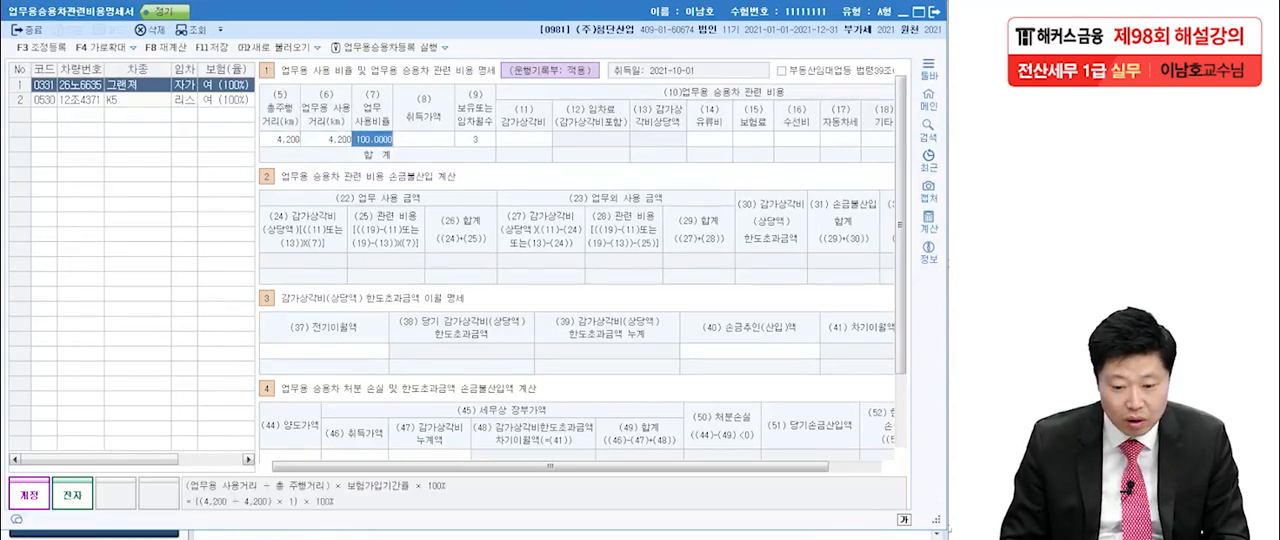
{"action": "key", "text": "Return"}
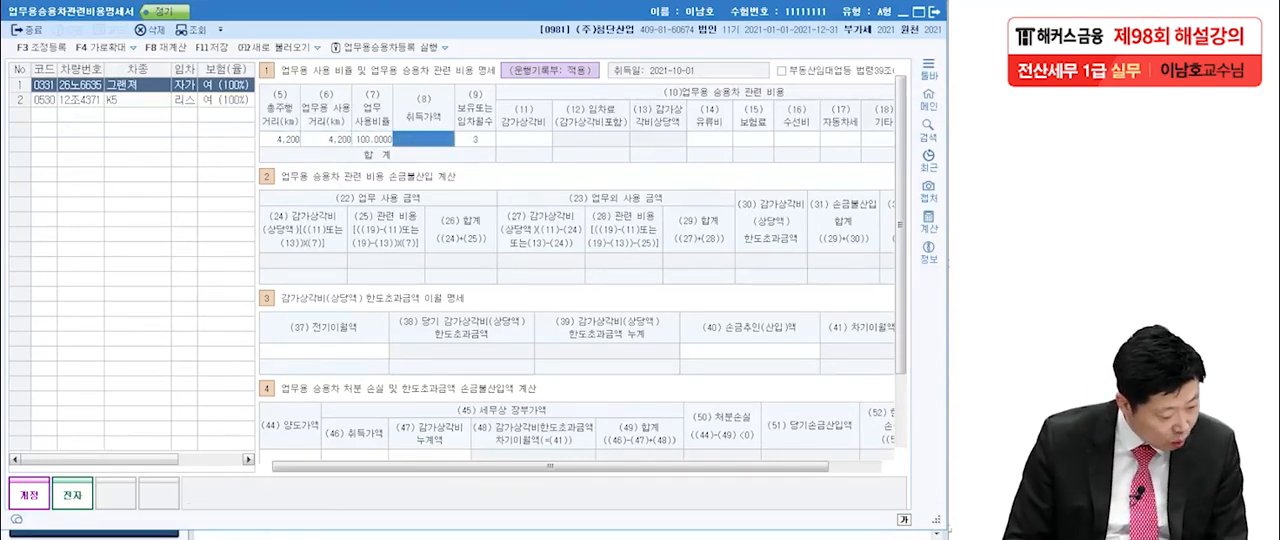
Set the 그랜져's 취득가액 to 54,000,000 and its 감가상각비 to 2,700,000.
{"action": "type", "text": "54000000"}
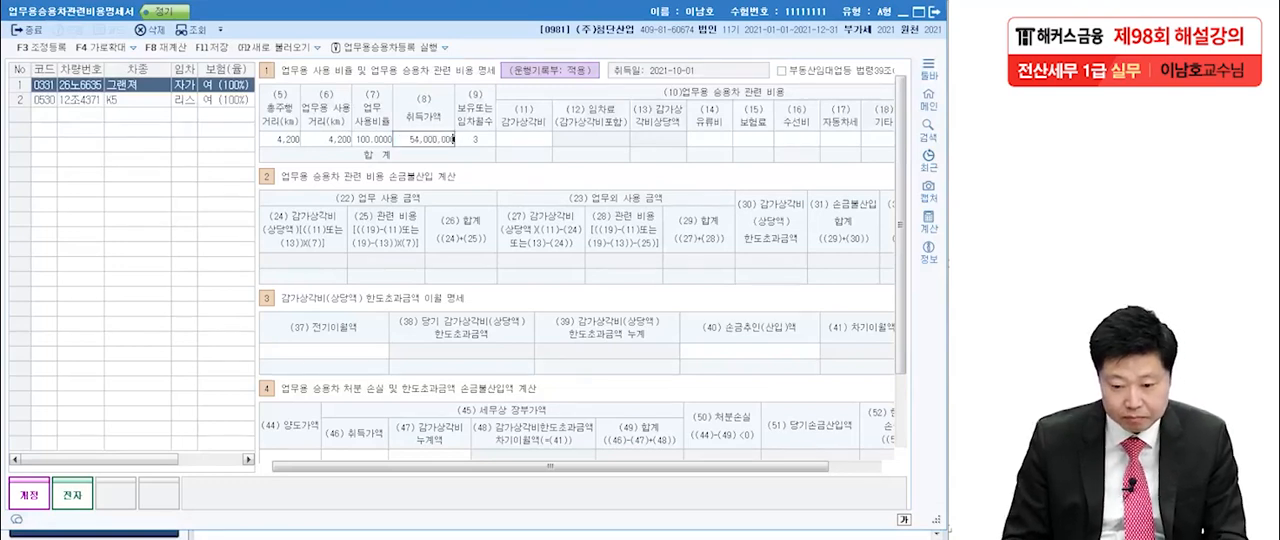
{"action": "key", "text": "Return"}
{"action": "key", "text": "Return"}
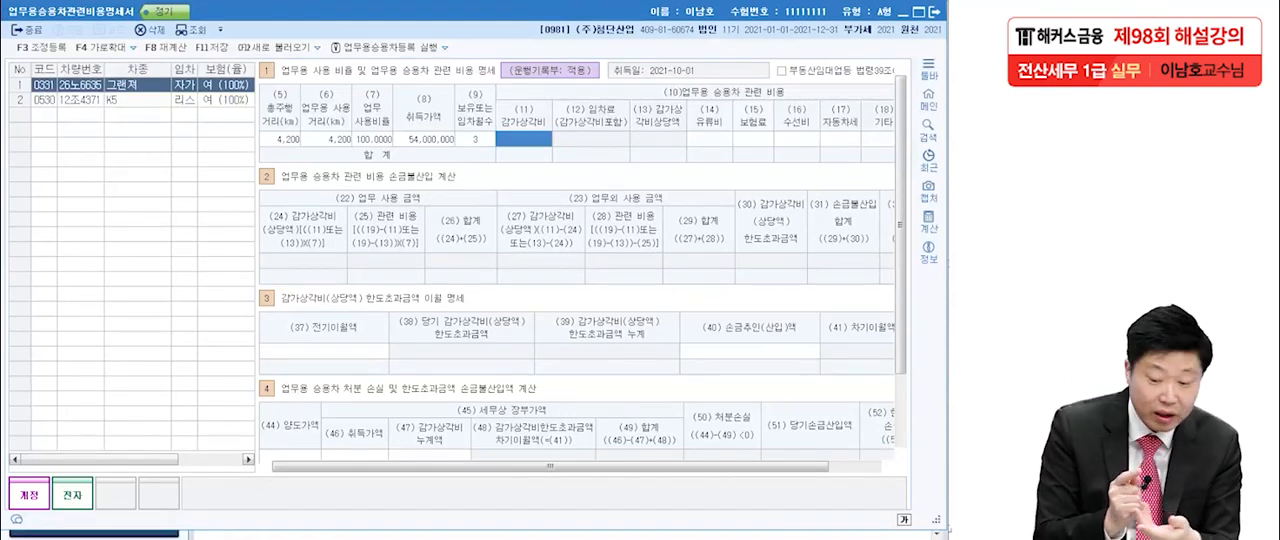
{"action": "type", "text": "2700000"}
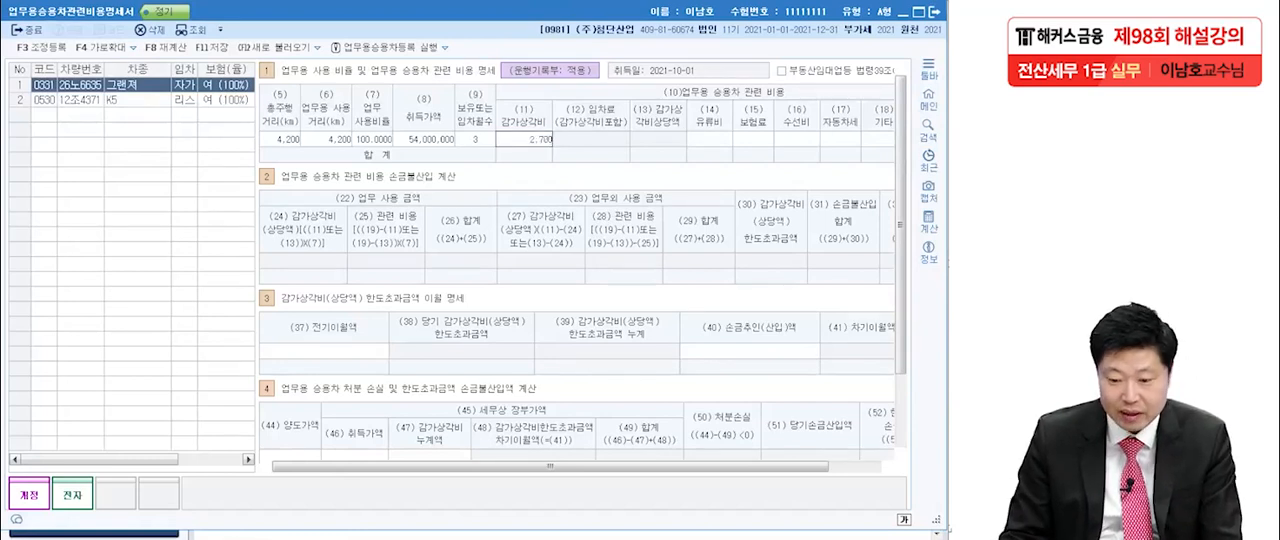
{"action": "key", "text": "Return"}
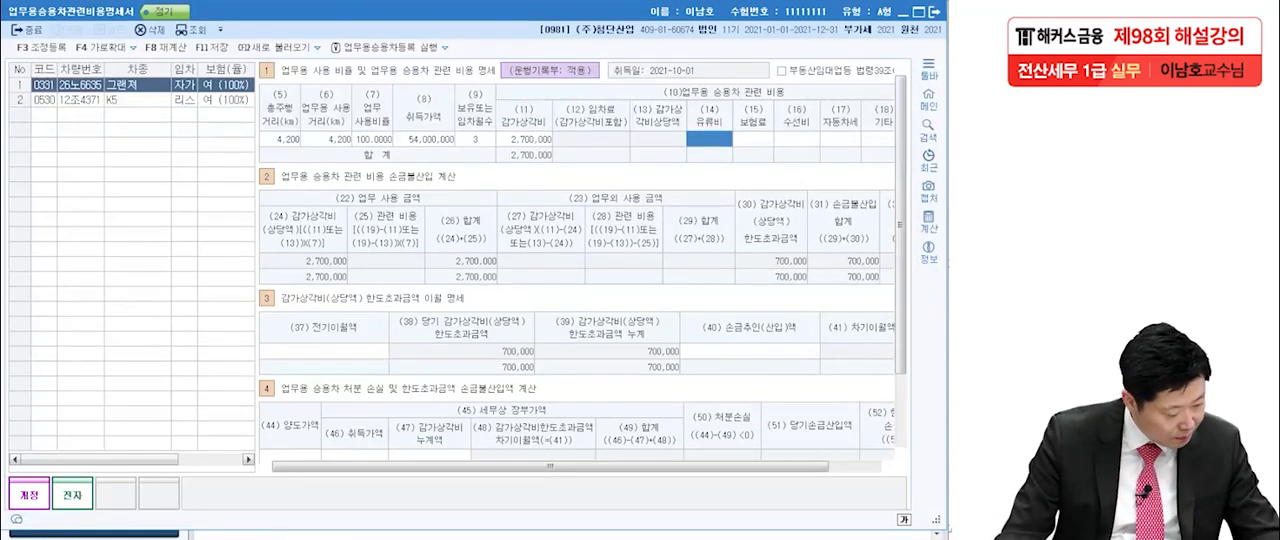
Enter the 그랜져's 유류비 of 1,300,000, 보험료 of 1,200,000 and 자동차세 of 630,000, leaving 수선비 blank.
{"action": "type", "text": "1300000"}
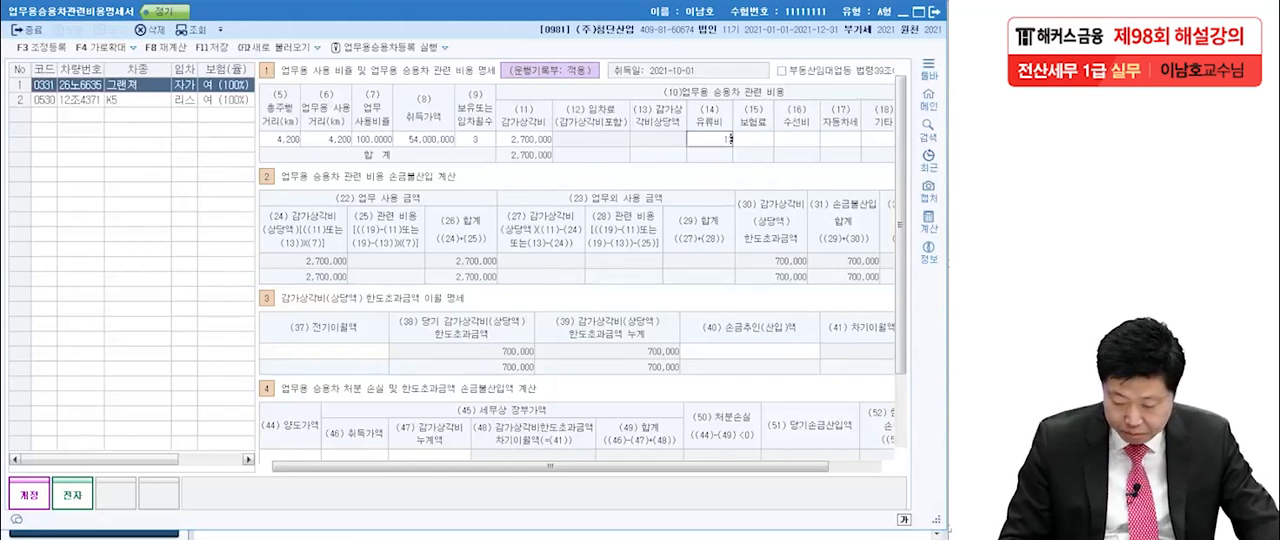
{"action": "key", "text": "Return"}
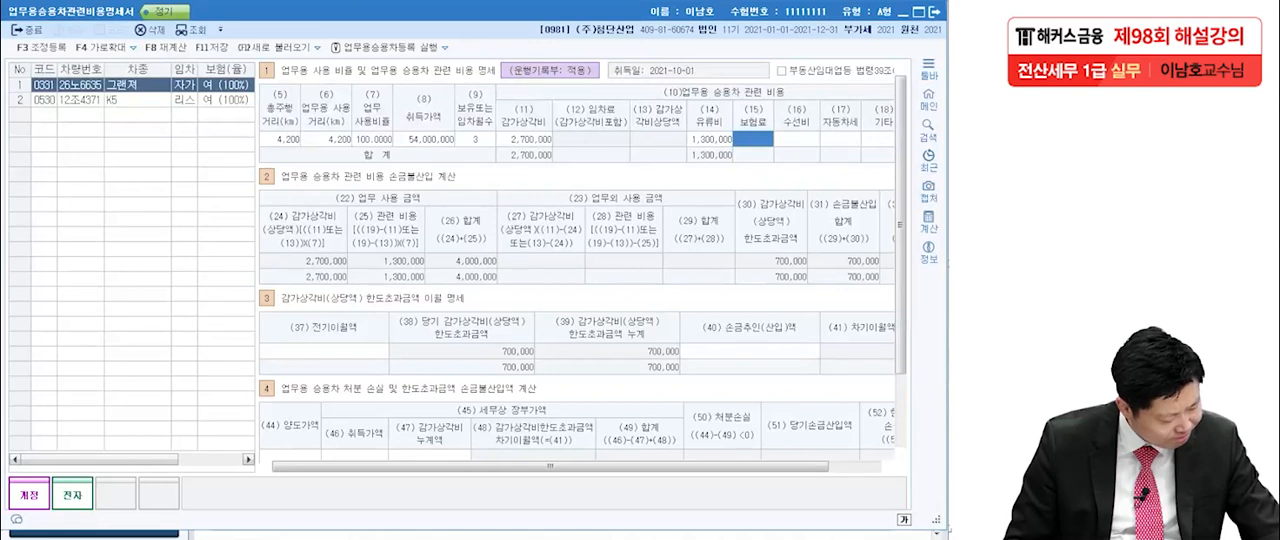
{"action": "type", "text": "1200000"}
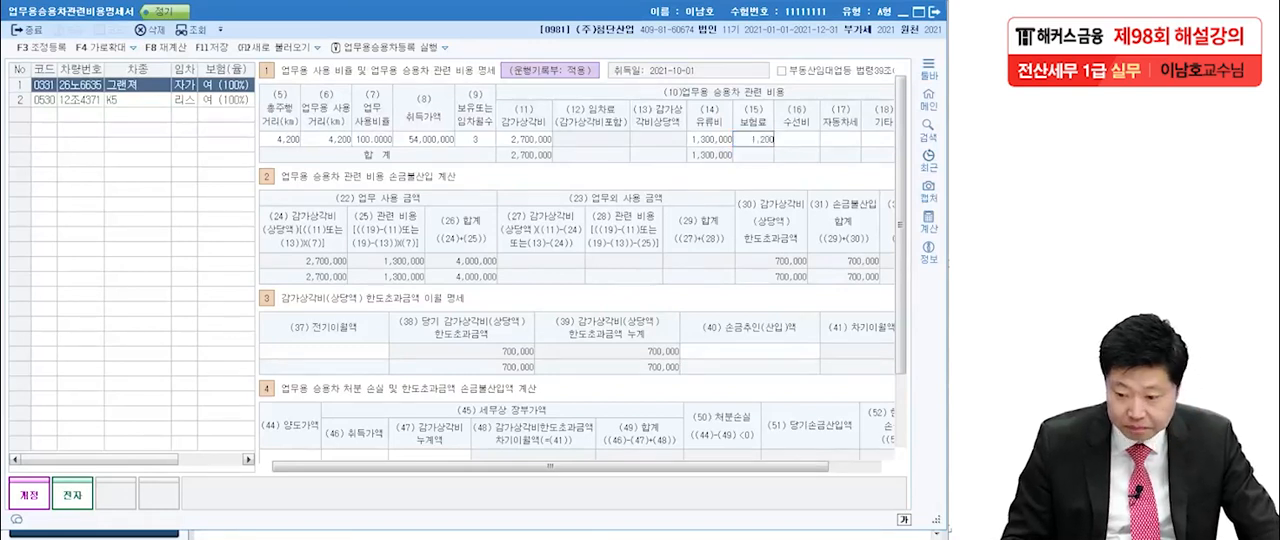
{"action": "key", "text": "Return"}
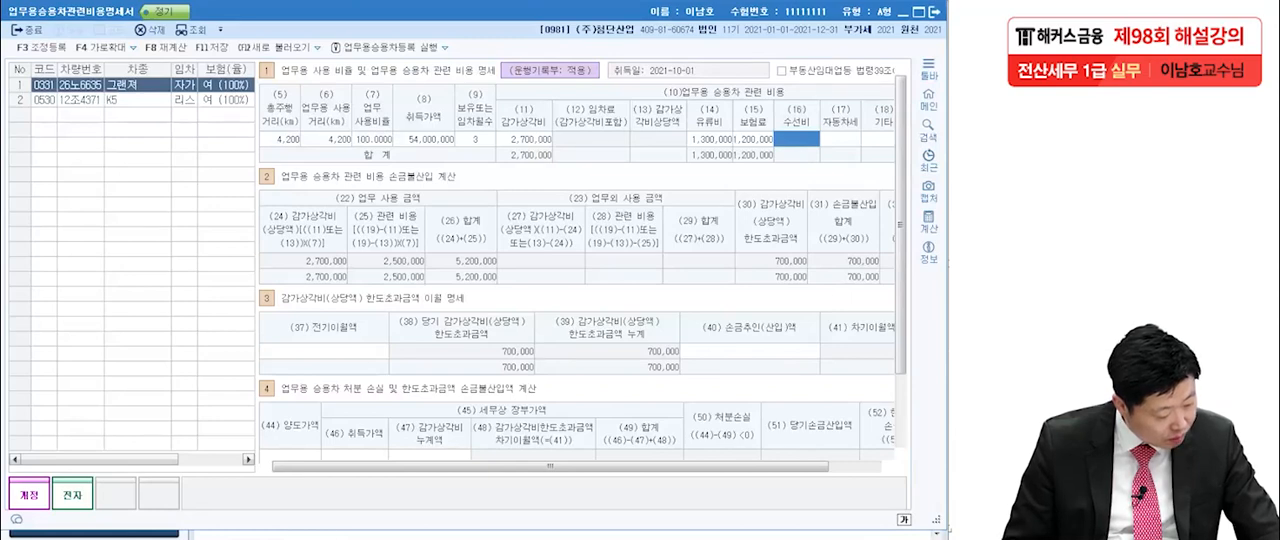
{"action": "key", "text": "Return"}
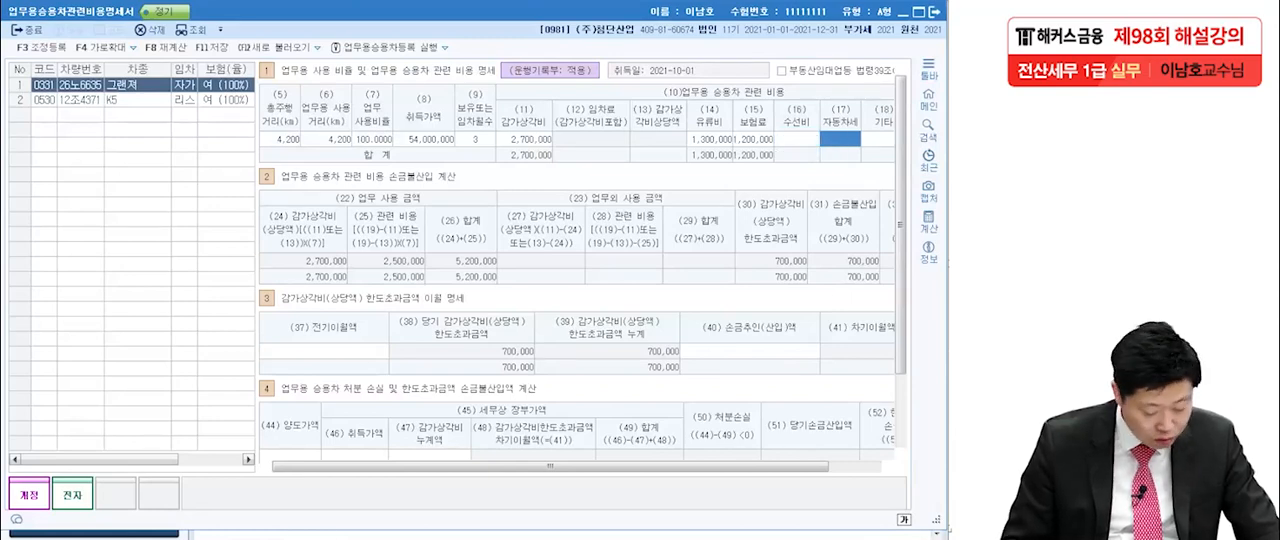
{"action": "type", "text": "6300000"}
{"action": "key", "text": "Return"}
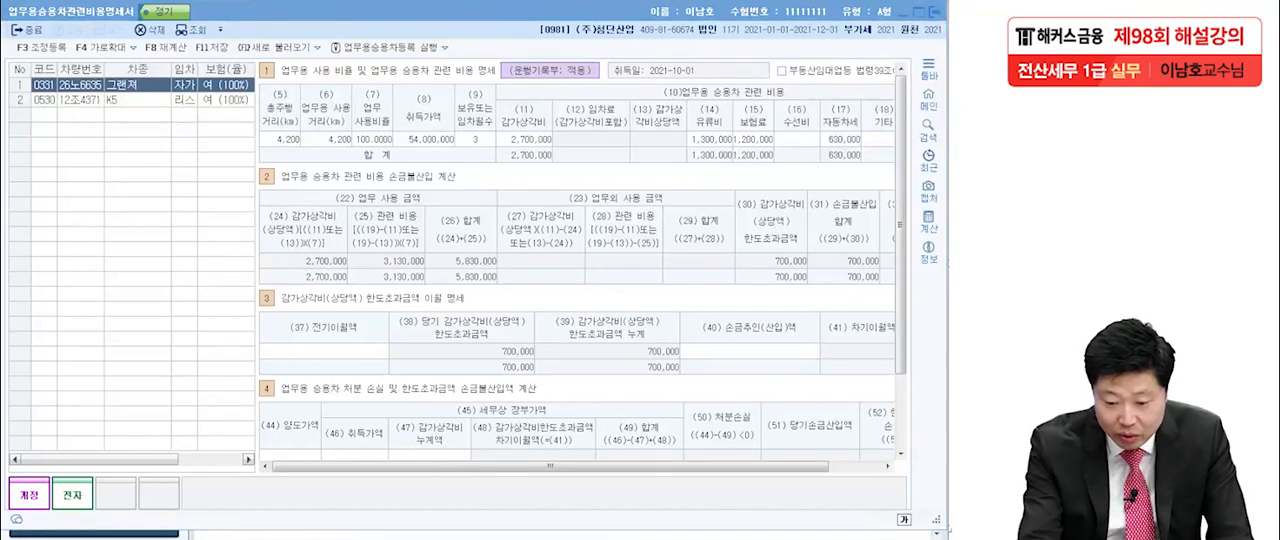
Examine the 그랜져's 업무 사용 금액, 업무외 사용 금액 and 손금불산입 합계 in the 손금불산입 계산 section.
{"action": "left_click_drag", "start_coordinate": [453, 267], "coordinate": [497, 266]}
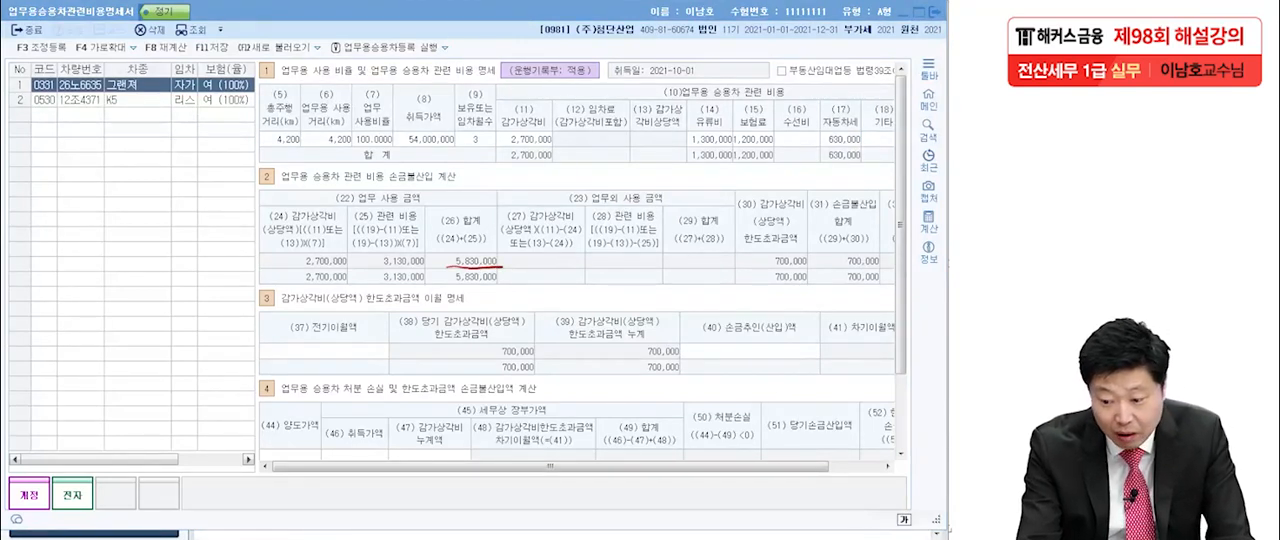
{"action": "left_click_drag", "start_coordinate": [269, 151], "coordinate": [348, 154]}
{"action": "left_click_drag", "start_coordinate": [553, 214], "coordinate": [683, 207]}
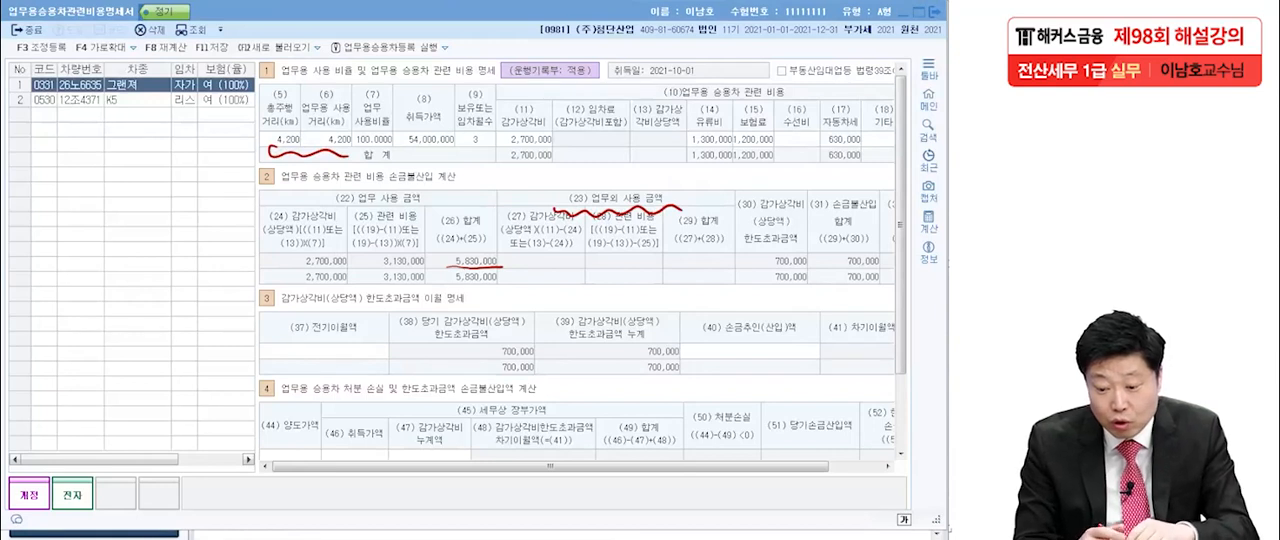
{"action": "mouse_move", "coordinate": [712, 250]}
{"action": "left_mouse_down"}
{"action": "mouse_move", "coordinate": [706, 266]}
{"action": "mouse_move", "coordinate": [722, 246]}
{"action": "left_mouse_up"}
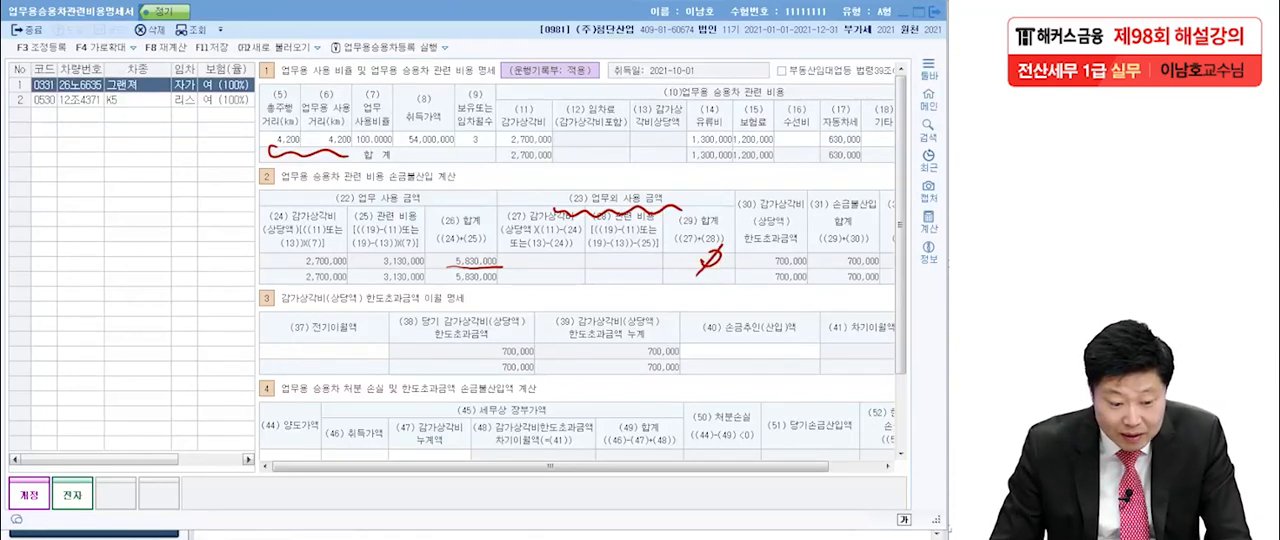
{"action": "left_click", "coordinate": [878, 139]}
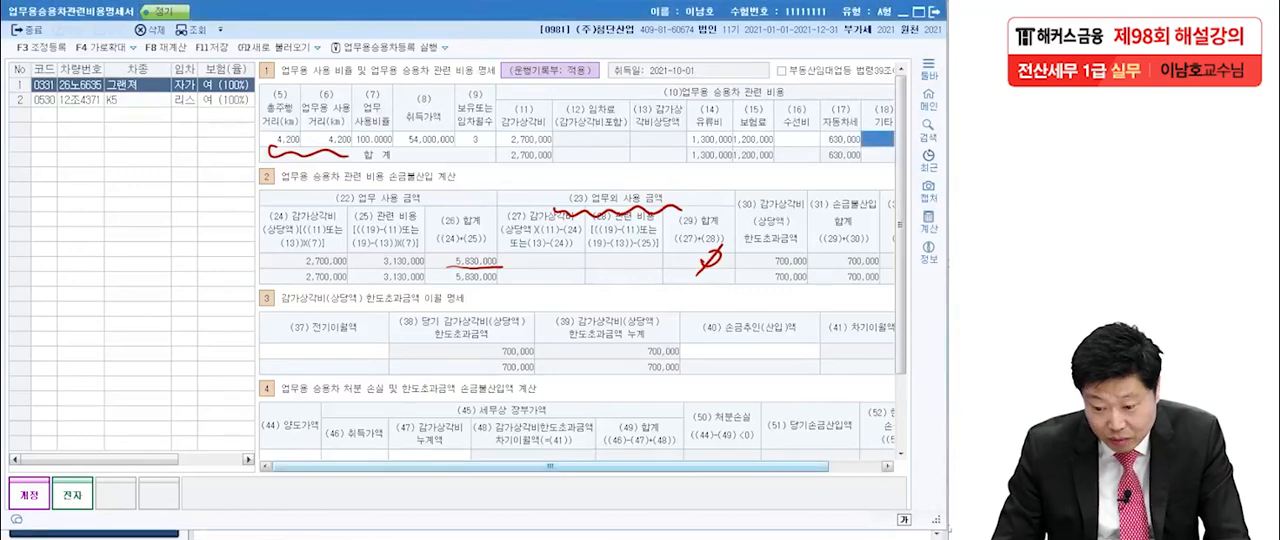
{"action": "key", "text": "Escape"}
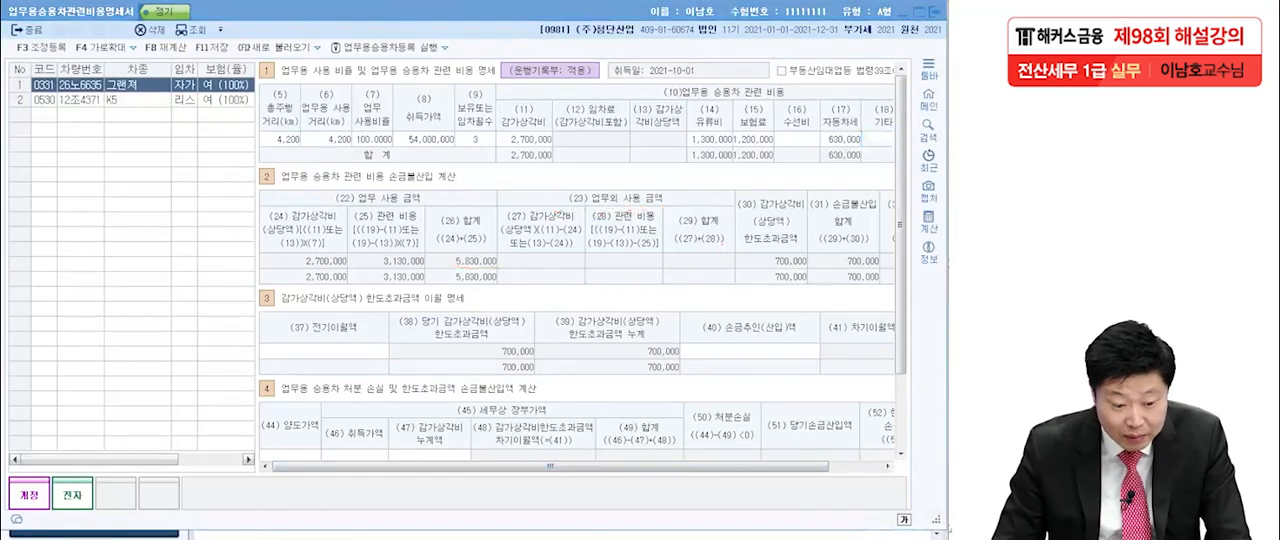
{"action": "left_click_drag", "start_coordinate": [760, 466], "coordinate": [820, 466]}
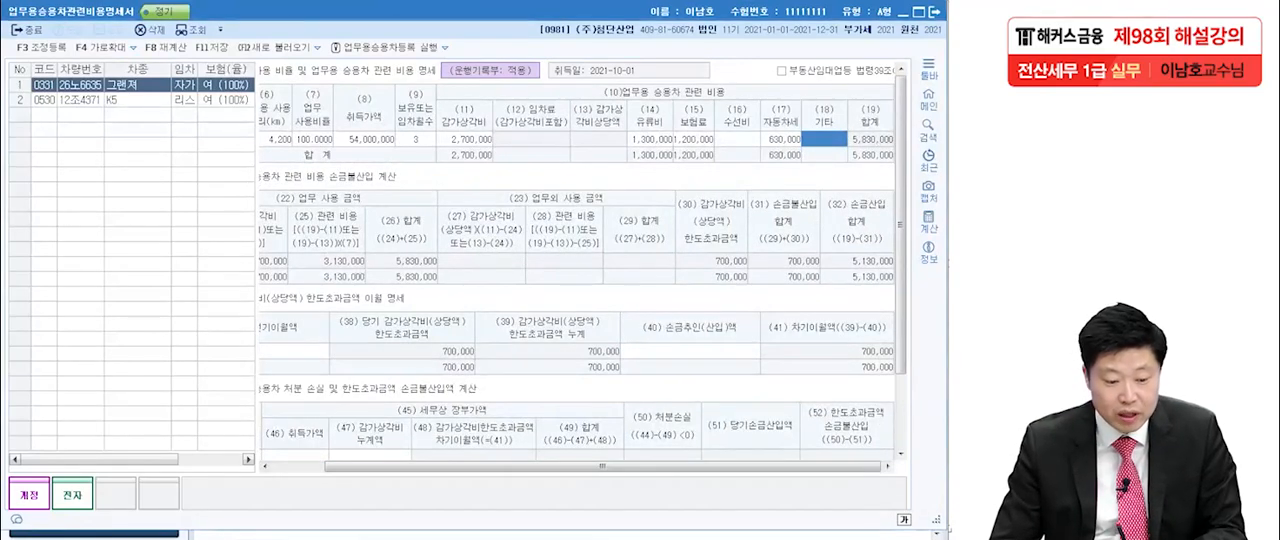
{"action": "key", "text": "ctrl+2"}
{"action": "mouse_move", "coordinate": [822, 254]}
{"action": "left_mouse_down"}
{"action": "mouse_move", "coordinate": [808, 268]}
{"action": "mouse_move", "coordinate": [834, 262]}
{"action": "left_mouse_up"}
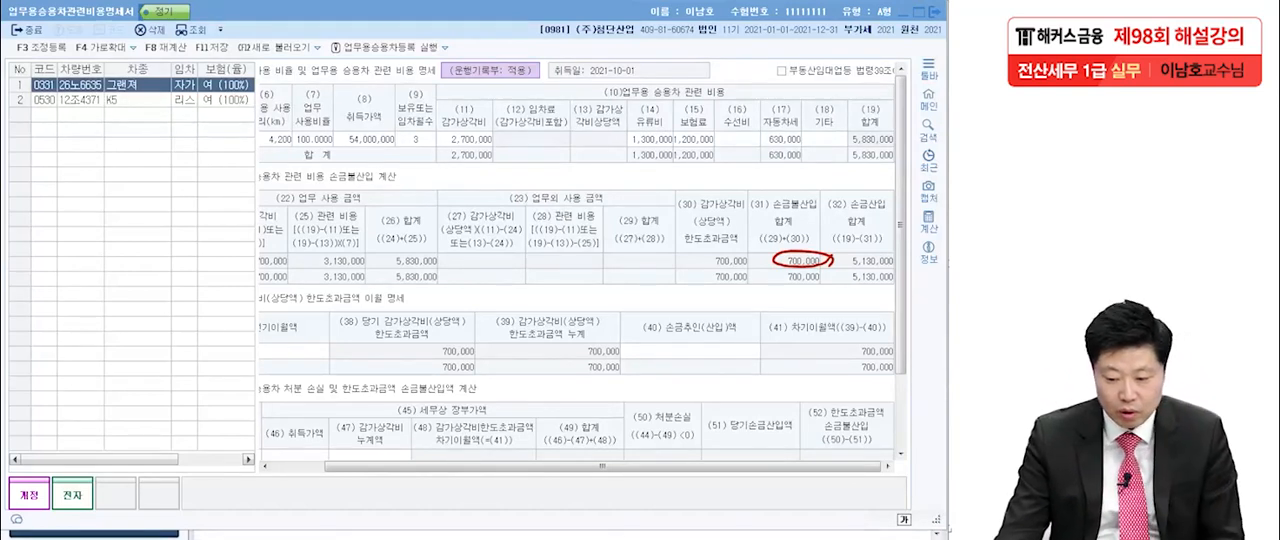
{"action": "key", "text": "Escape"}
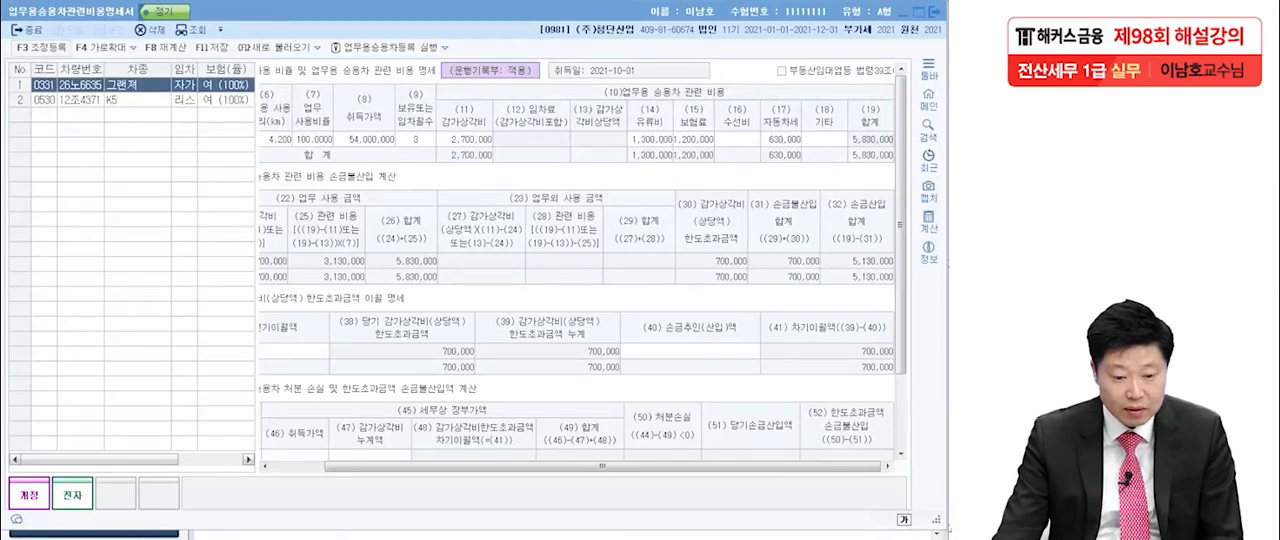
Register 업무용승용차감가상각비한도초과 of 700,000 as 유보발생 under 익금산입 및 손금불산입 in 조정 등록, and close it.
{"action": "key", "text": "F3"}
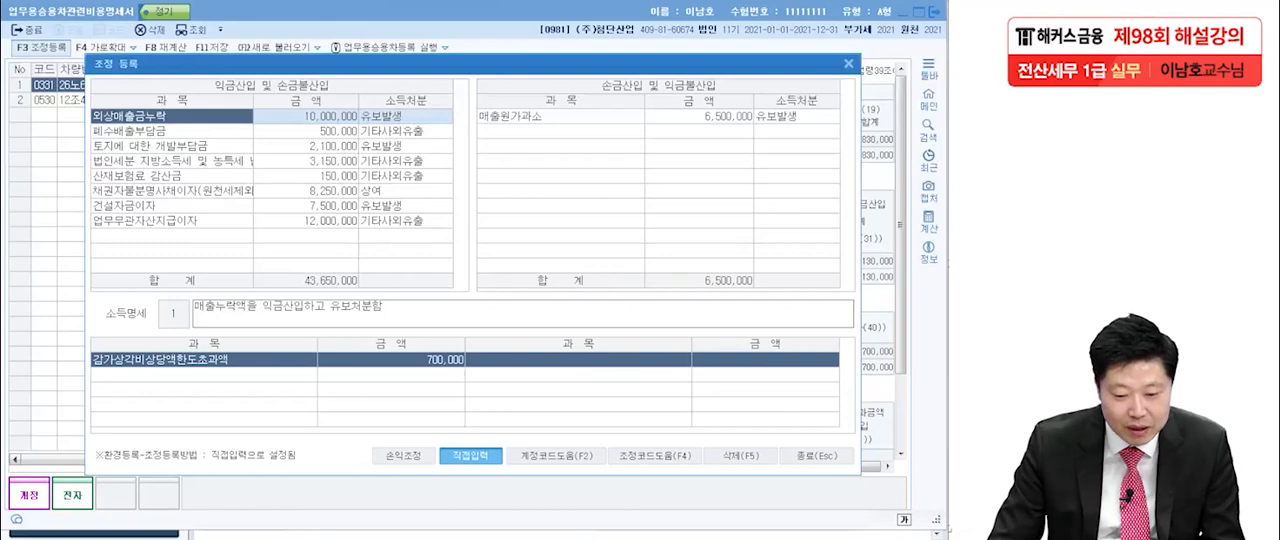
{"action": "left_click", "coordinate": [172, 236]}
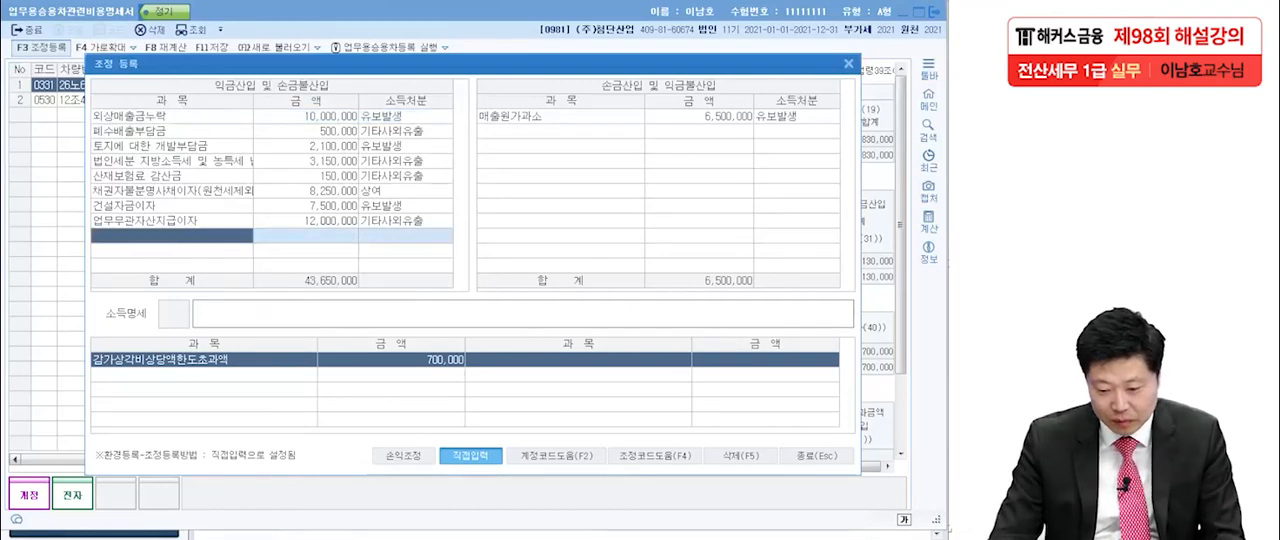
{"action": "key", "text": "F4"}
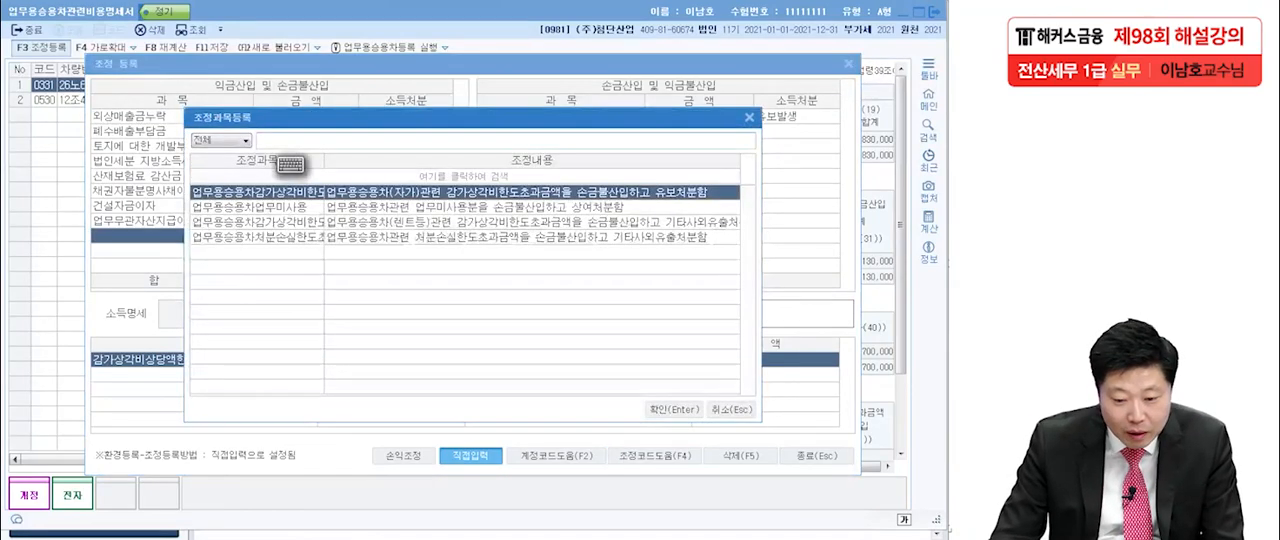
{"action": "left_click_drag", "start_coordinate": [324, 160], "coordinate": [410, 161]}
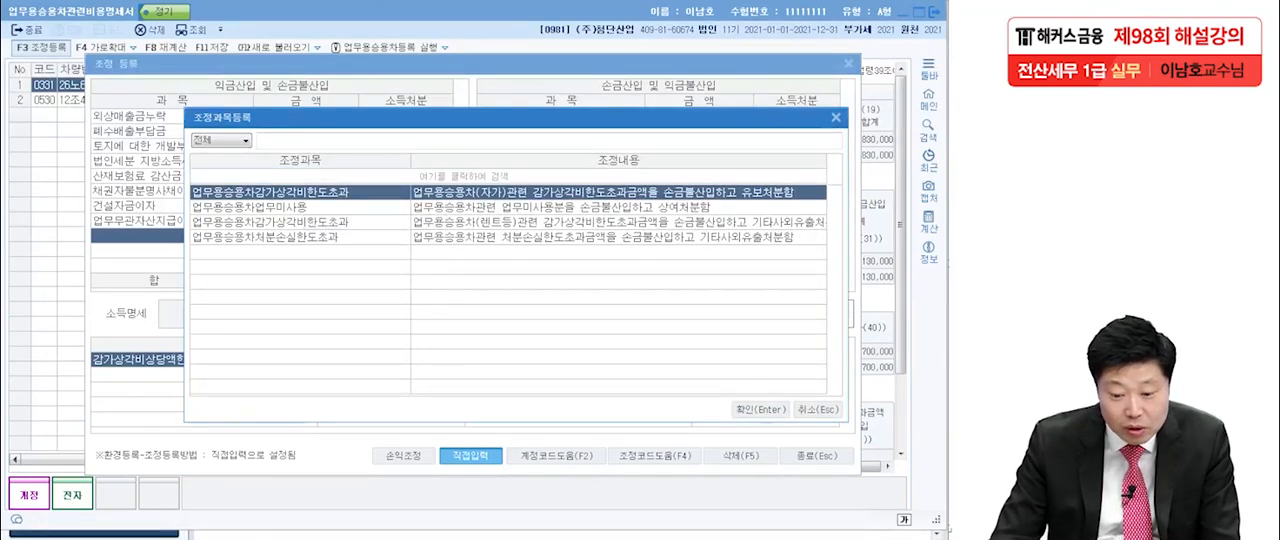
{"action": "key", "text": "Return"}
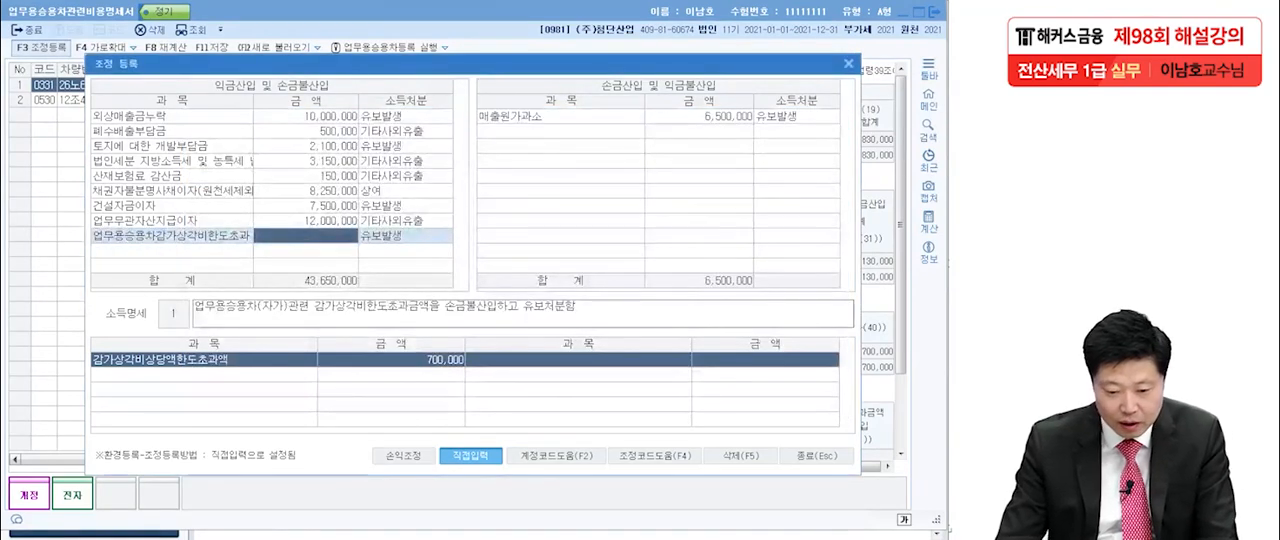
{"action": "type", "text": "700"}
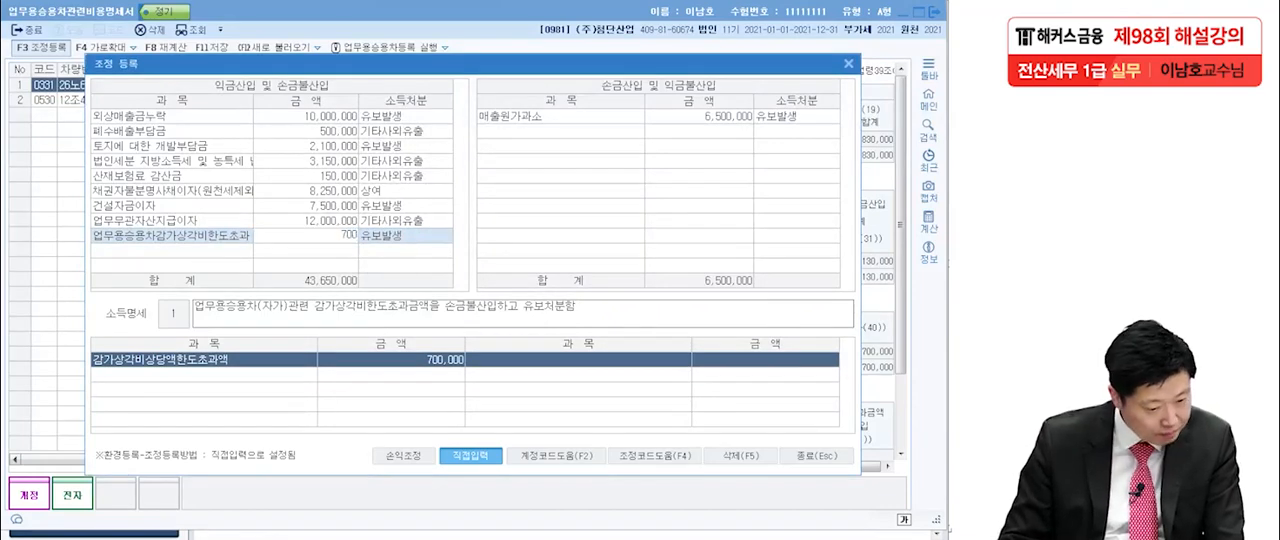
{"action": "type", "text": ",000"}
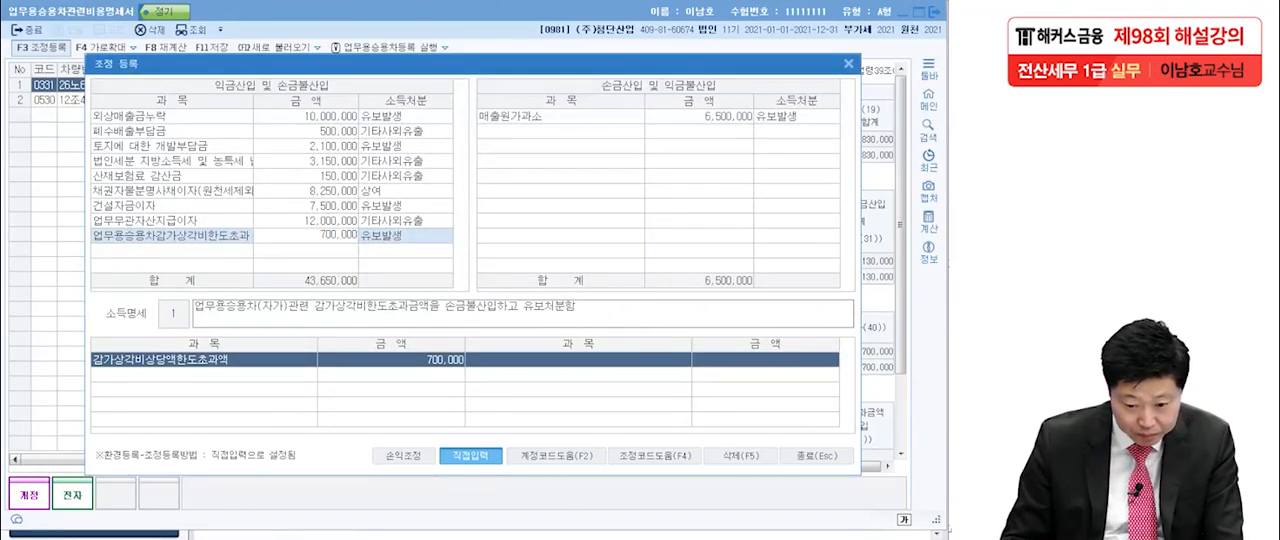
{"action": "key", "text": "Return"}
{"action": "key", "text": "Return"}
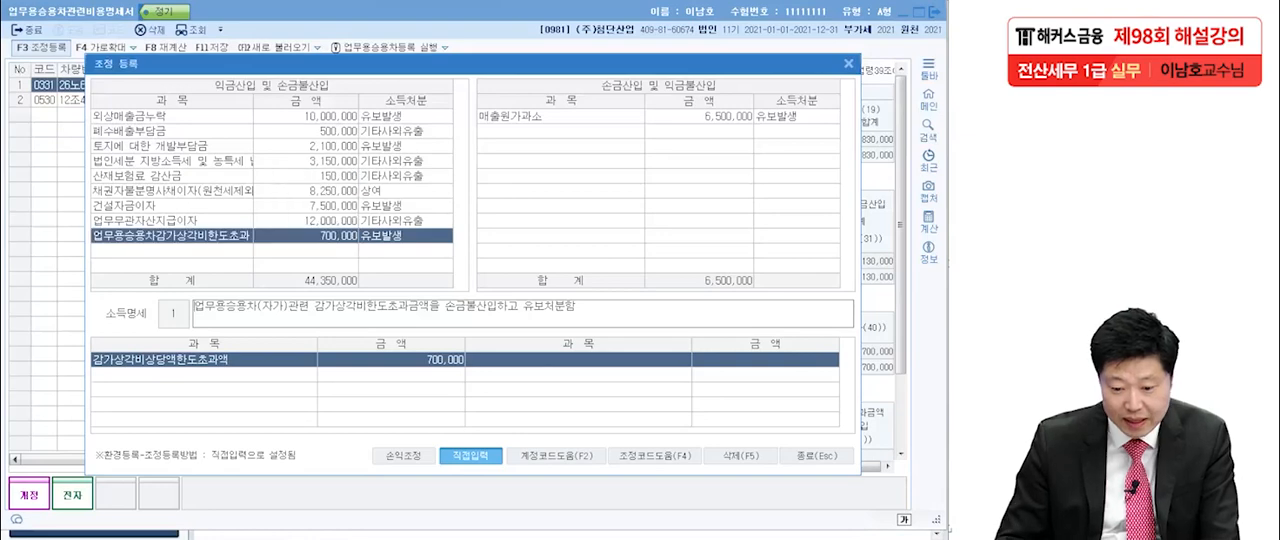
{"action": "key", "text": "Return"}
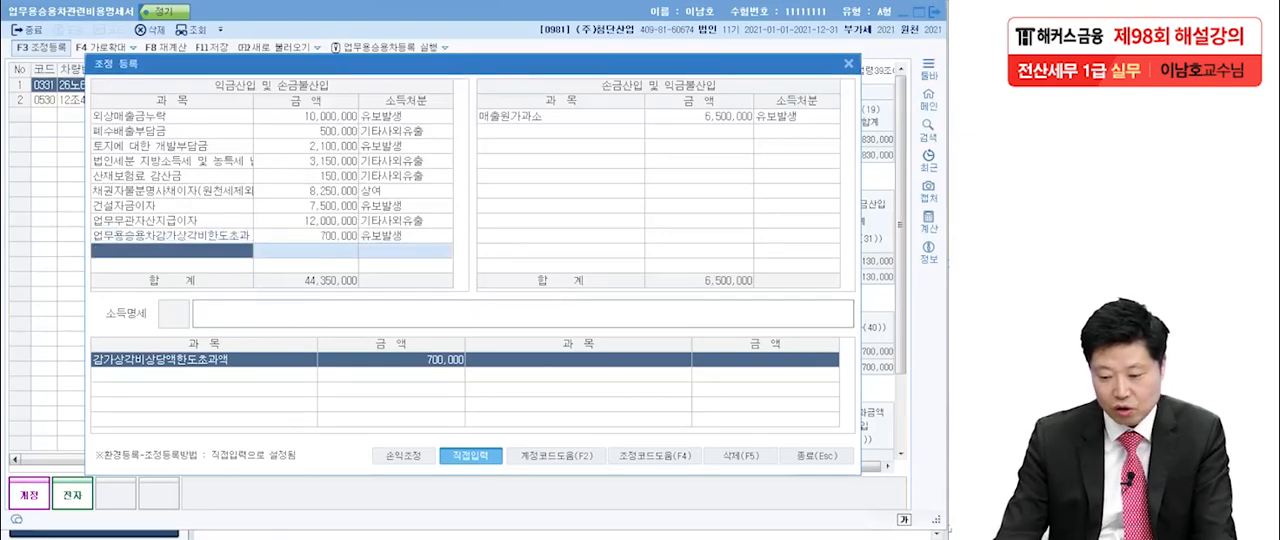
{"action": "key", "text": "Escape"}
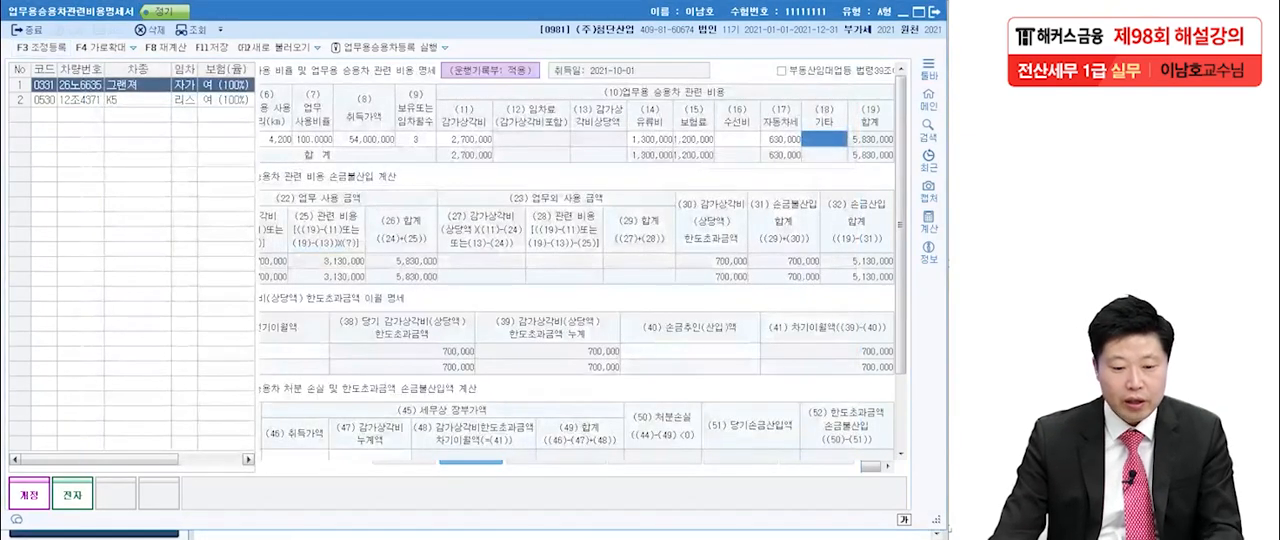
Set the K5's 총주행거리 to 21,000 km and its 업무용 사용거리 to 19,950 km.
{"action": "left_click", "coordinate": [279, 139]}
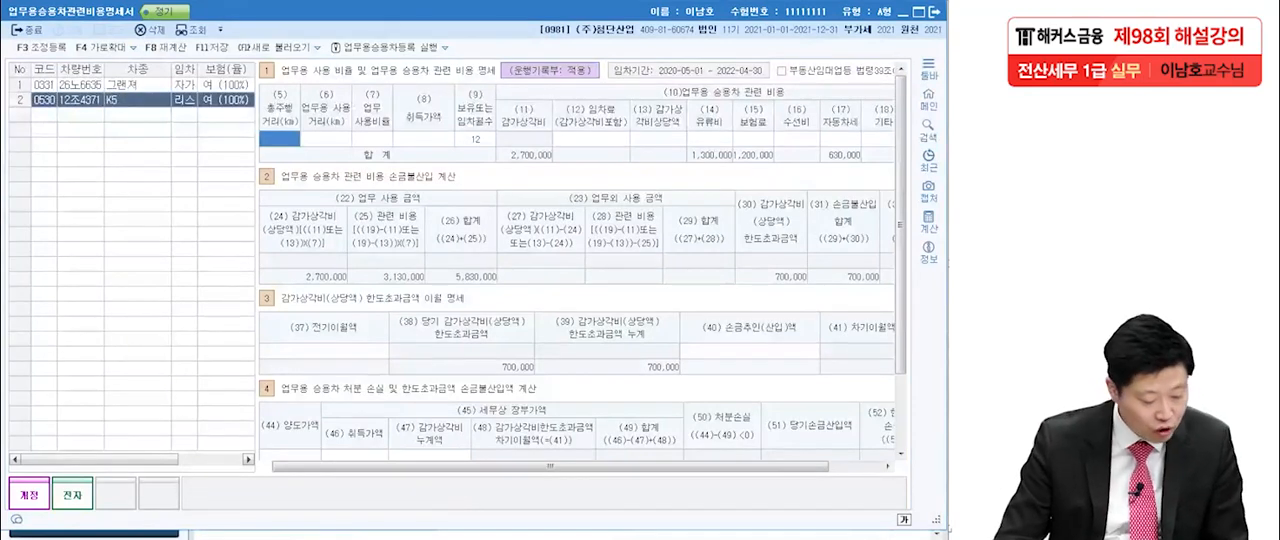
{"action": "type", "text": "210000"}
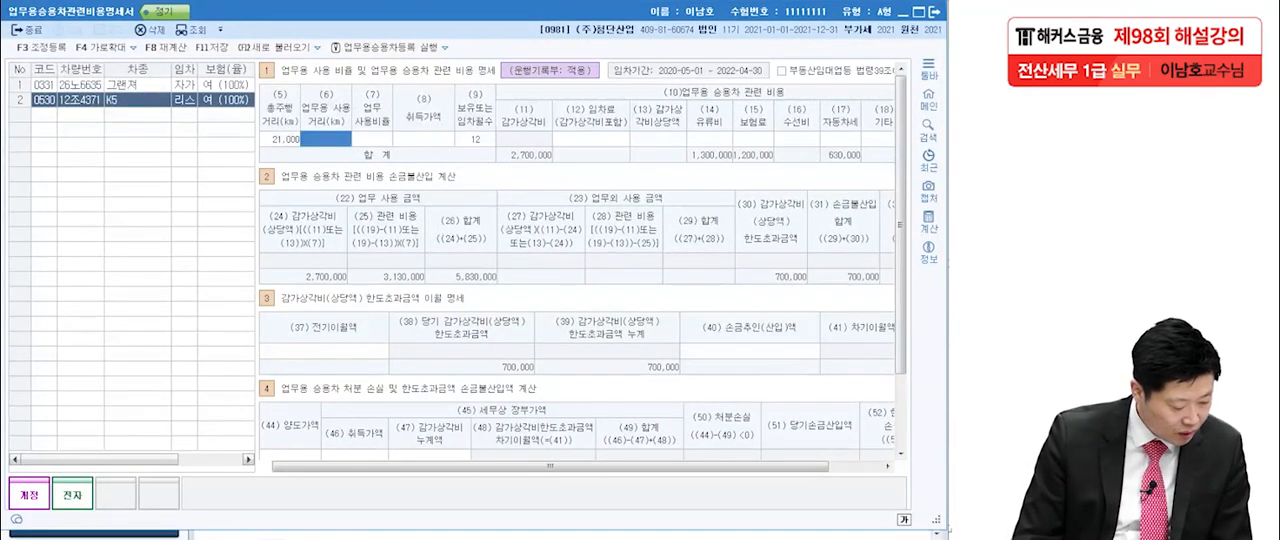
{"action": "type", "text": "19950"}
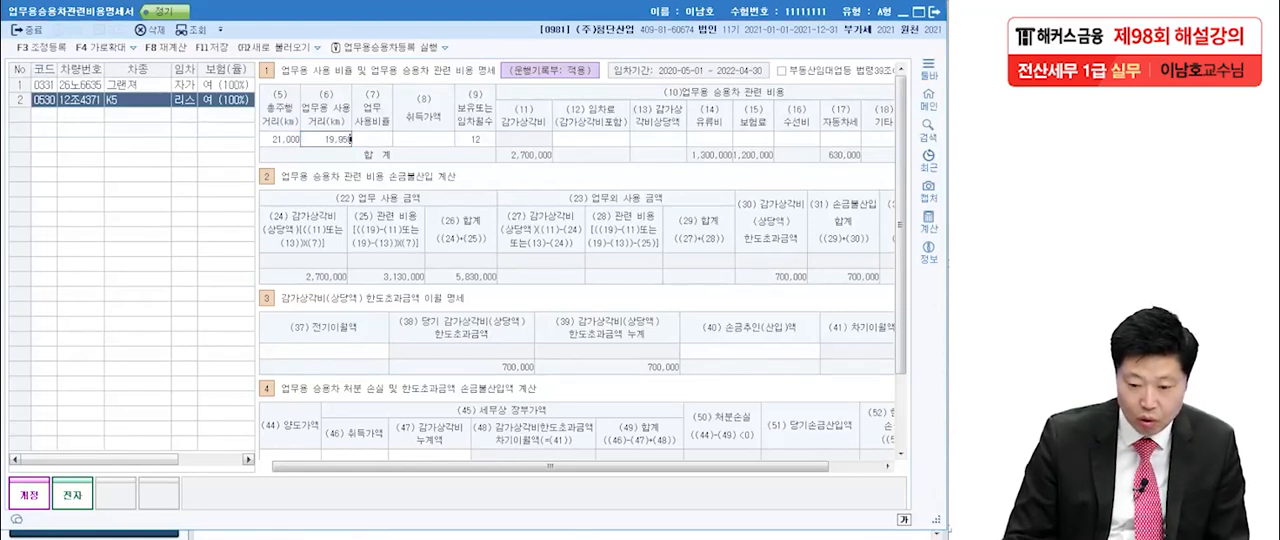
{"action": "key", "text": "Return"}
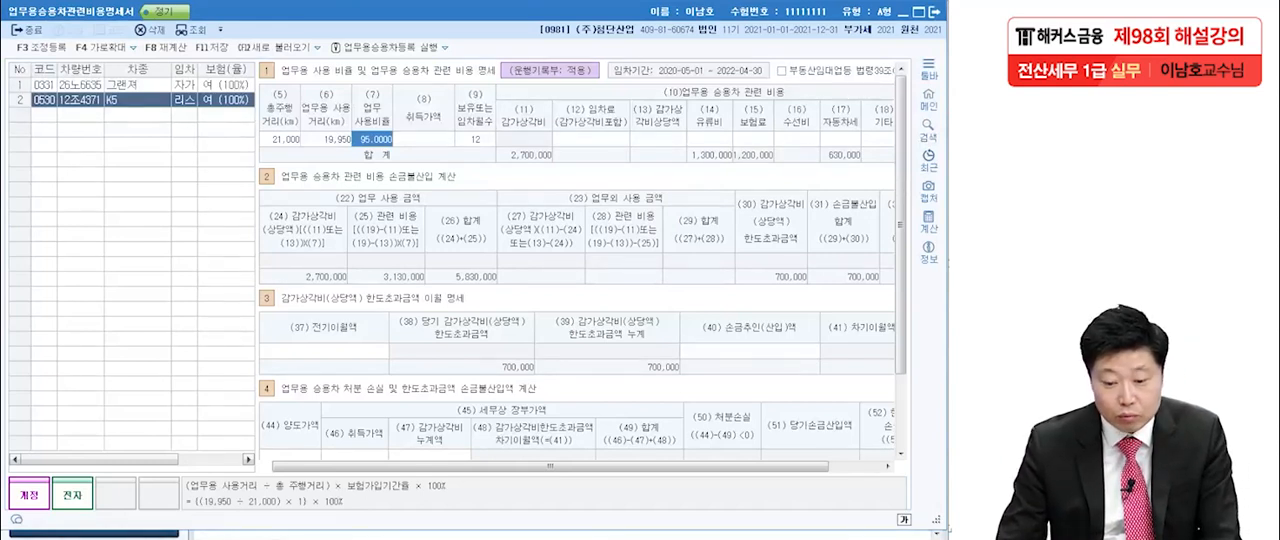
{"action": "key", "text": "Return"}
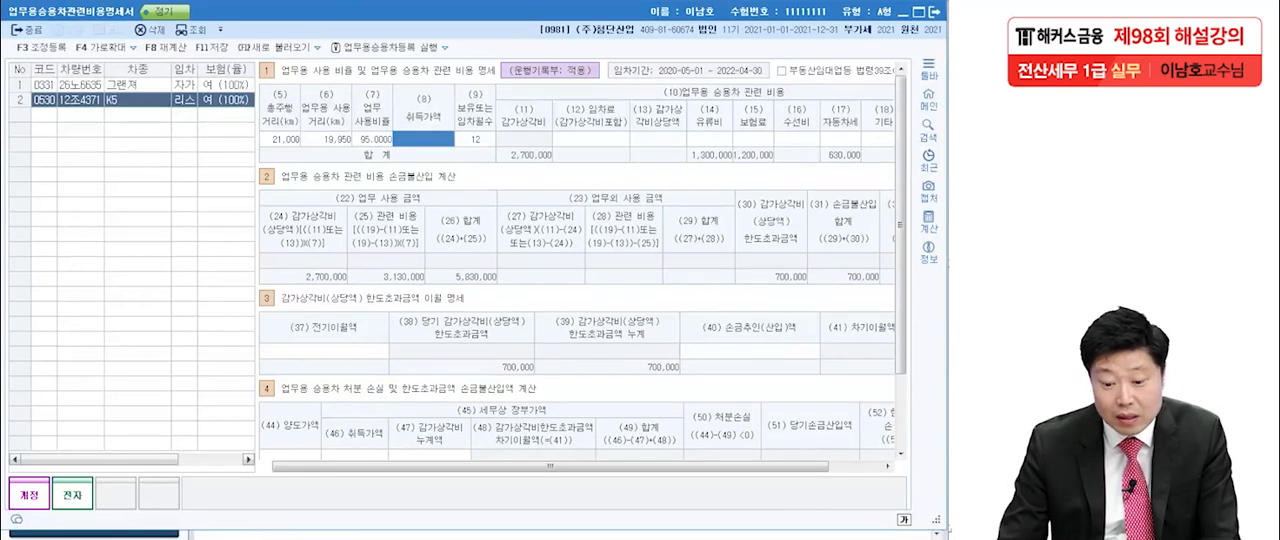
Leave the K5's 취득가액 blank and enter 7,200,000 for both 임차료 (감가상각비포함) and 감가상각비상당액.
{"action": "key", "text": "Return"}
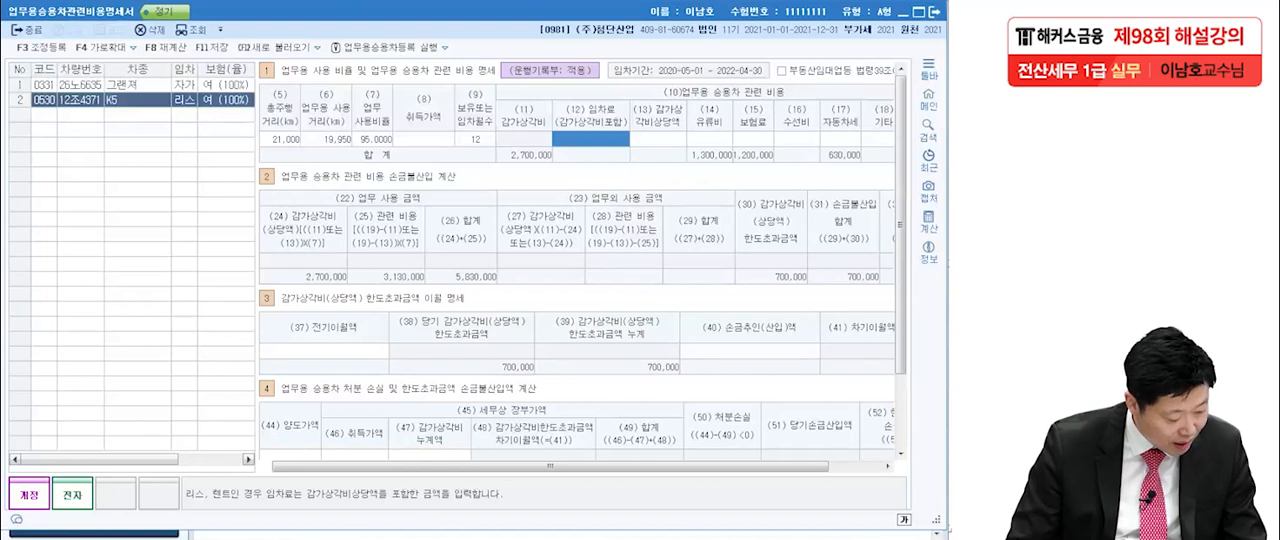
{"action": "type", "text": "7200000"}
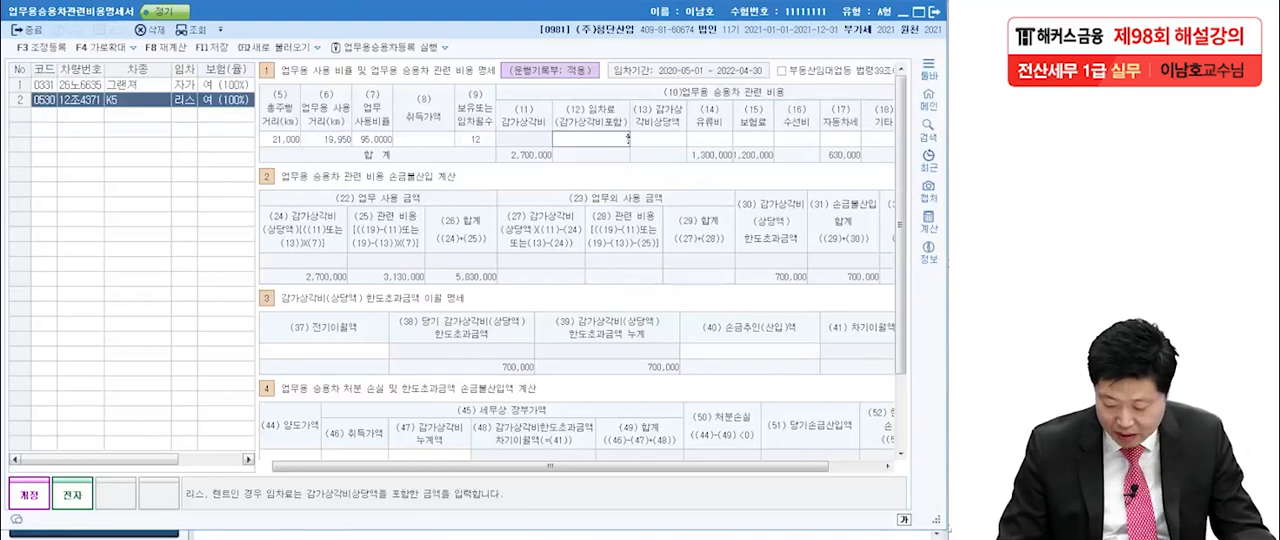
{"action": "key", "text": "Return"}
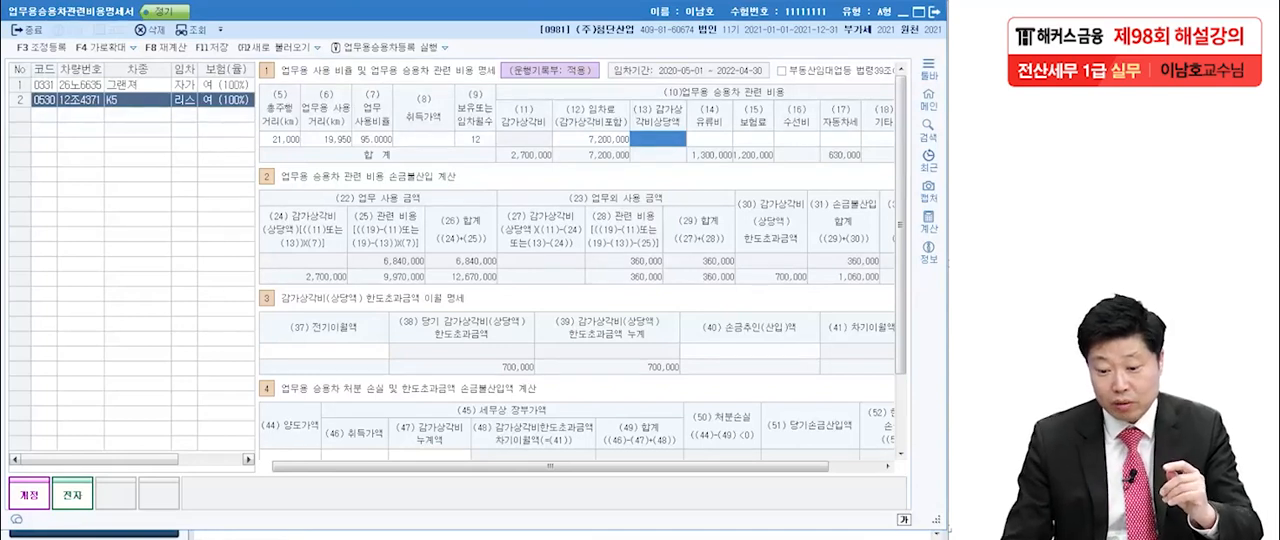
{"action": "left_click", "coordinate": [591, 139]}
{"action": "left_click", "coordinate": [658, 139]}
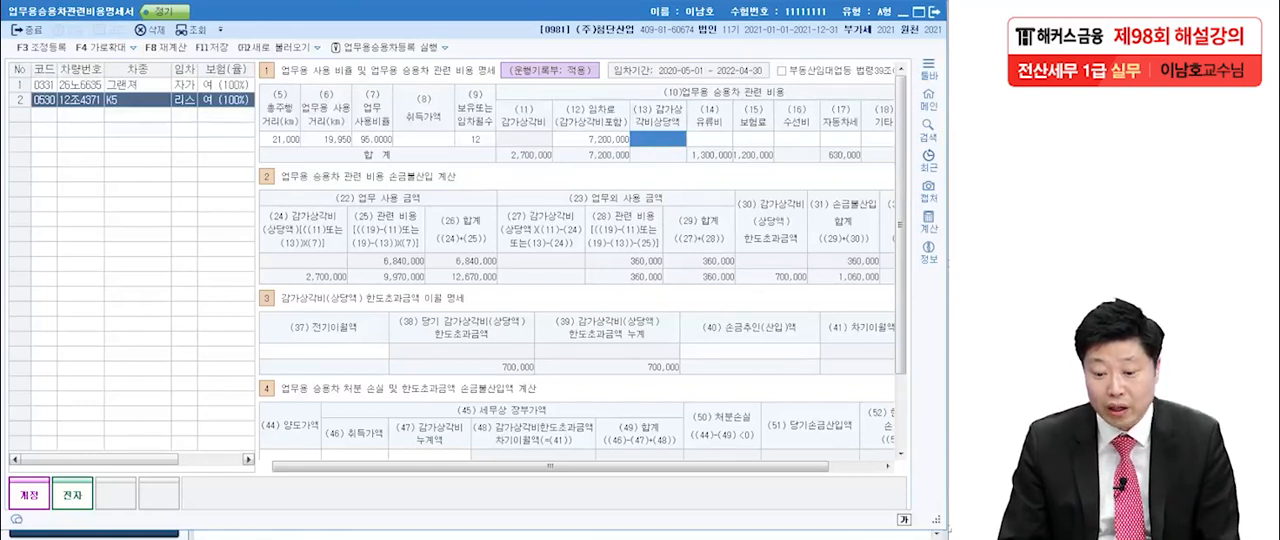
{"action": "left_click", "coordinate": [591, 139]}
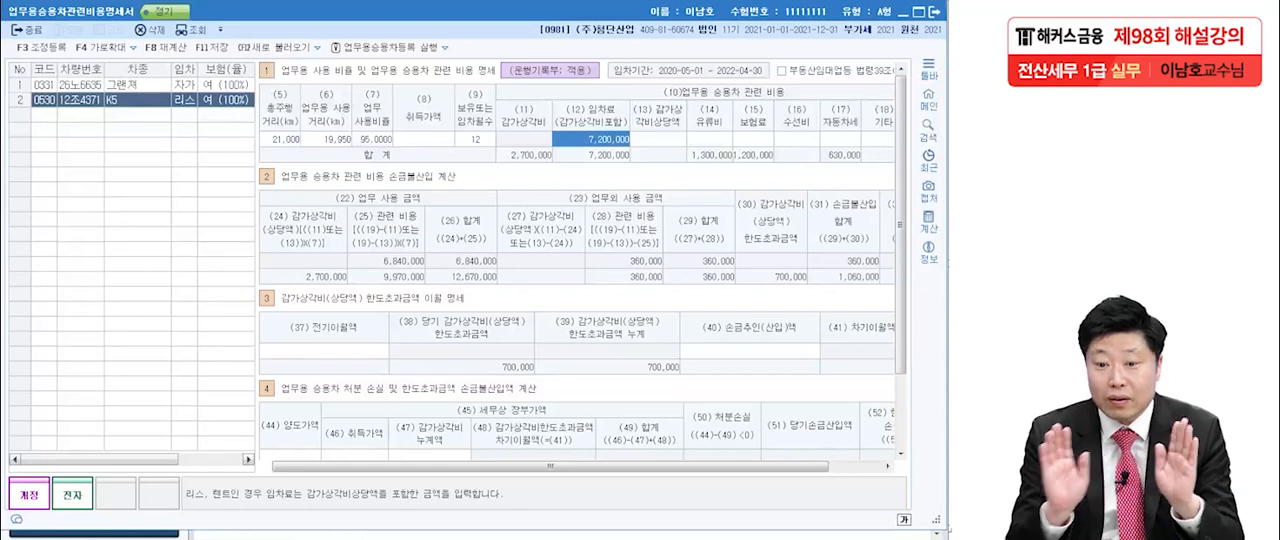
{"action": "left_click", "coordinate": [658, 139]}
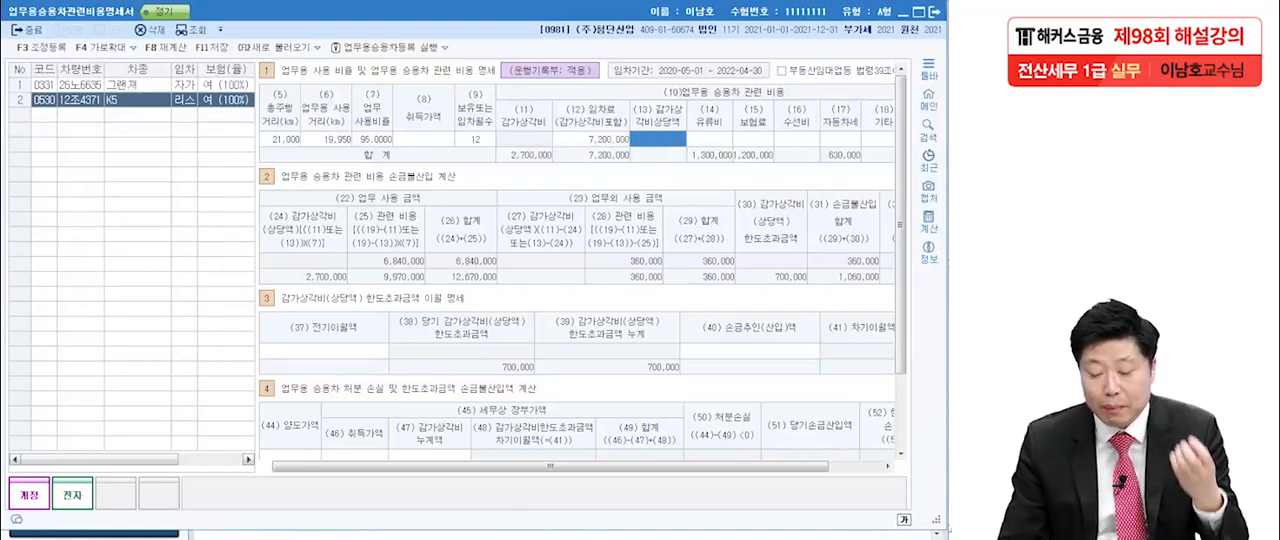
{"action": "type", "text": "7,200,00"}
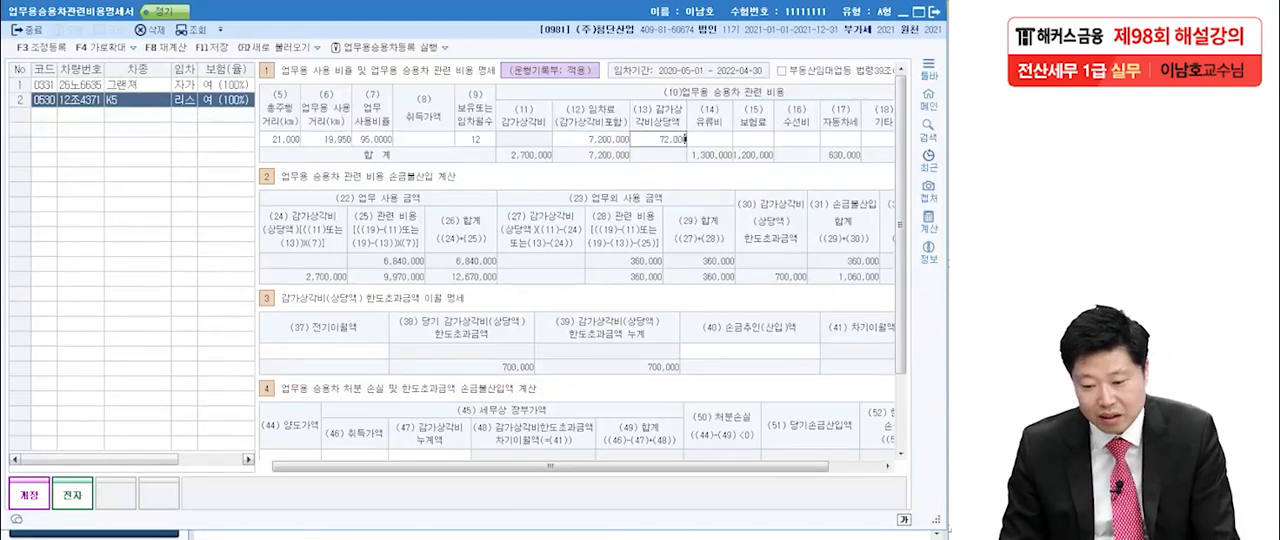
{"action": "type", "text": "0"}
{"action": "key", "text": "Return"}
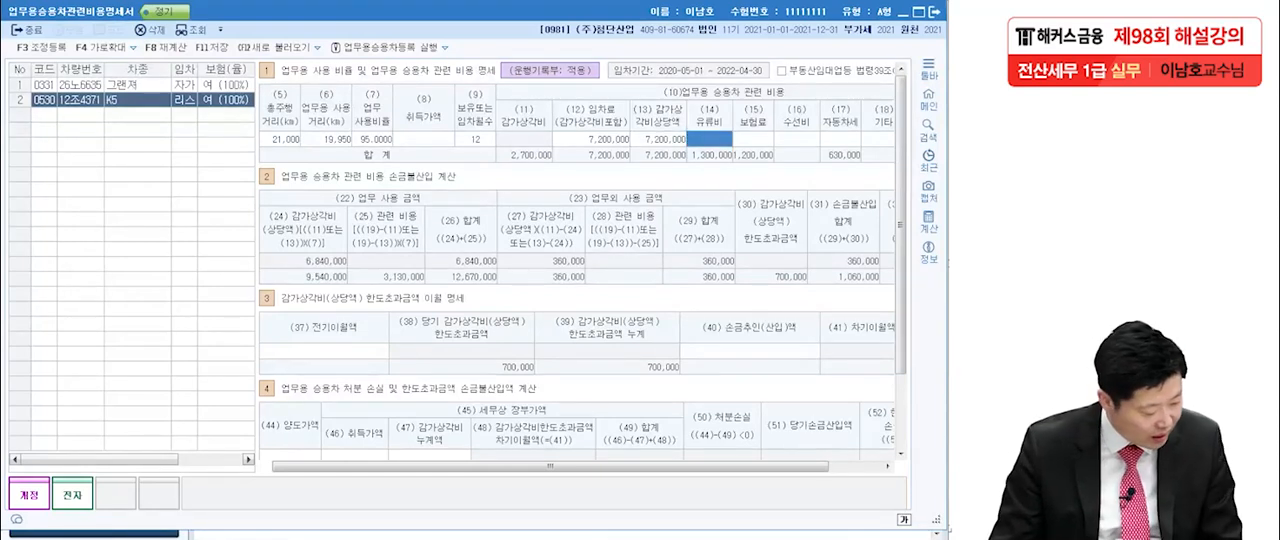
Enter the K5's 유류비 of 8,100,000, 보험료 of 720,000, 수선비 of 100,000 and 자동차세 of 450,000.
{"action": "type", "text": "8100000"}
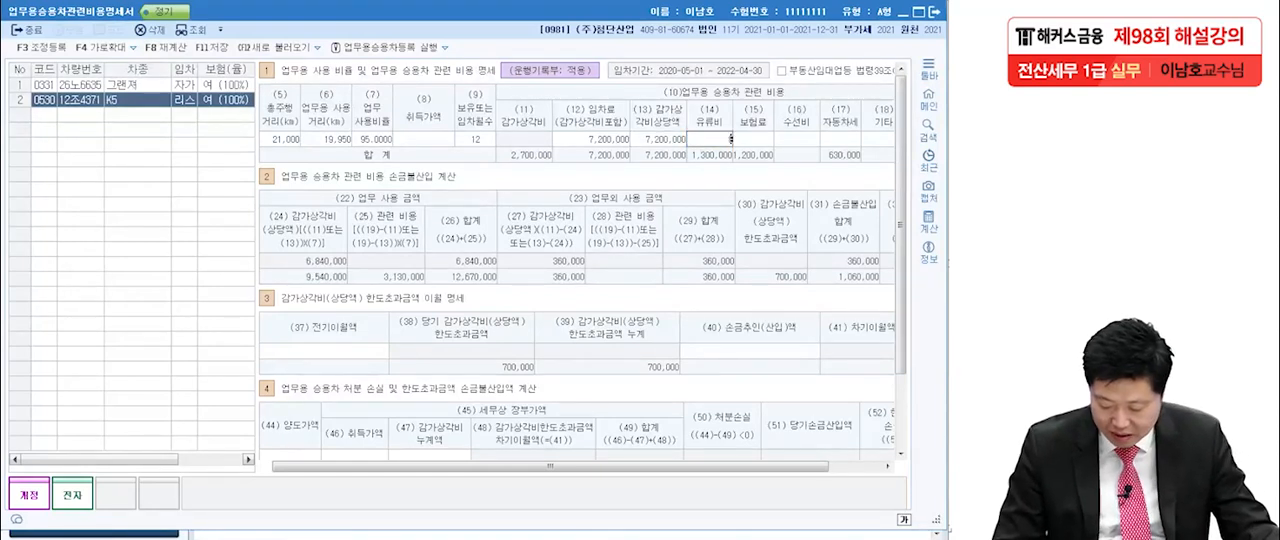
{"action": "key", "text": "Return"}
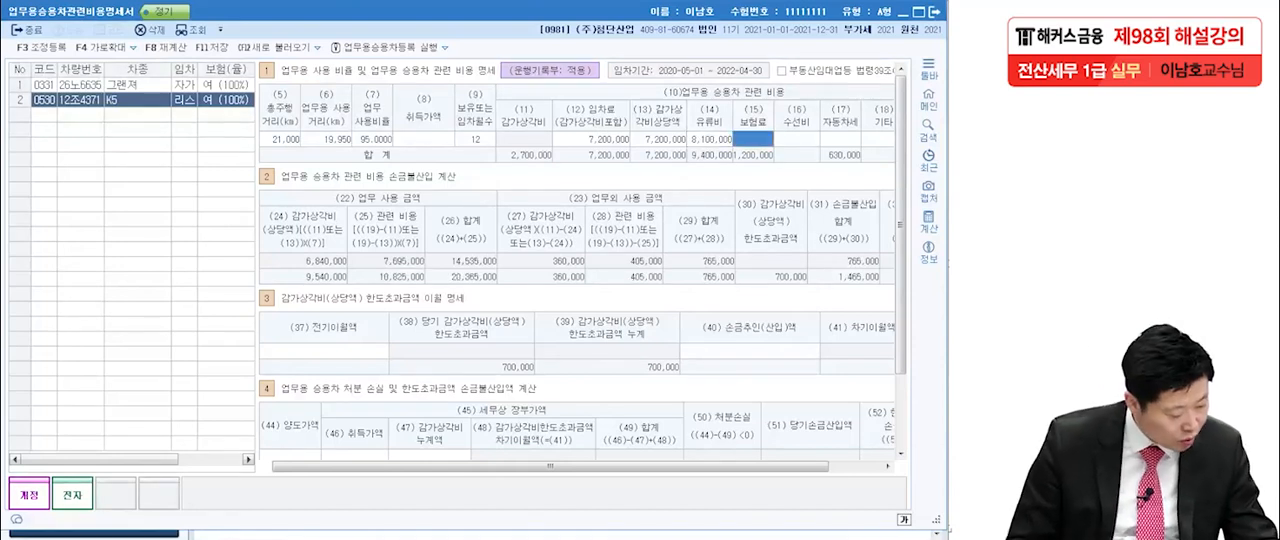
{"action": "type", "text": "7200000"}
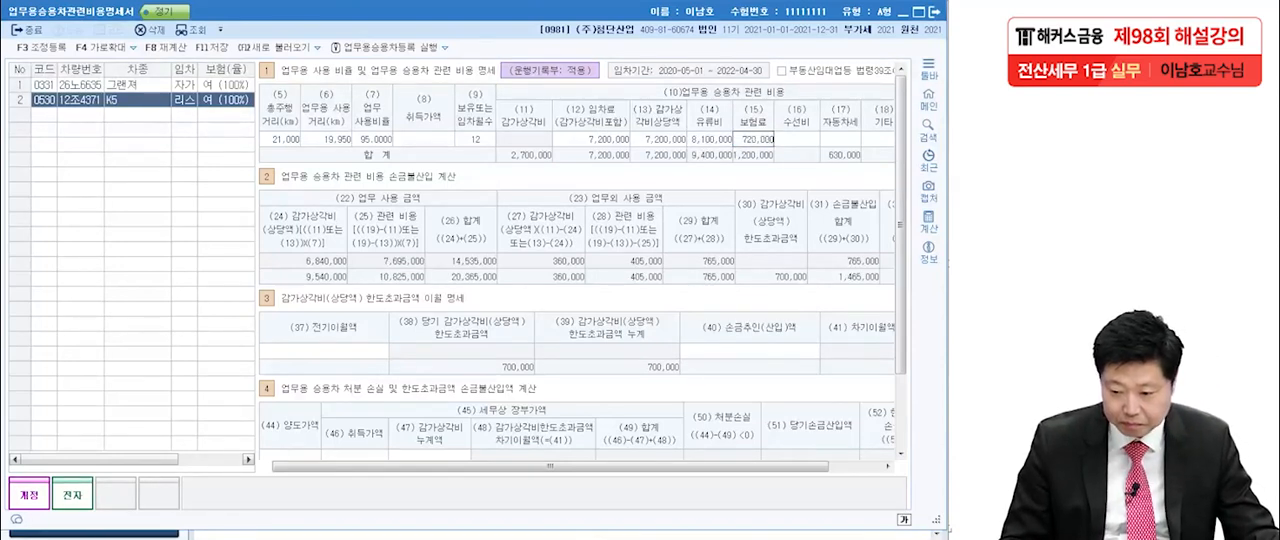
{"action": "key", "text": "Return"}
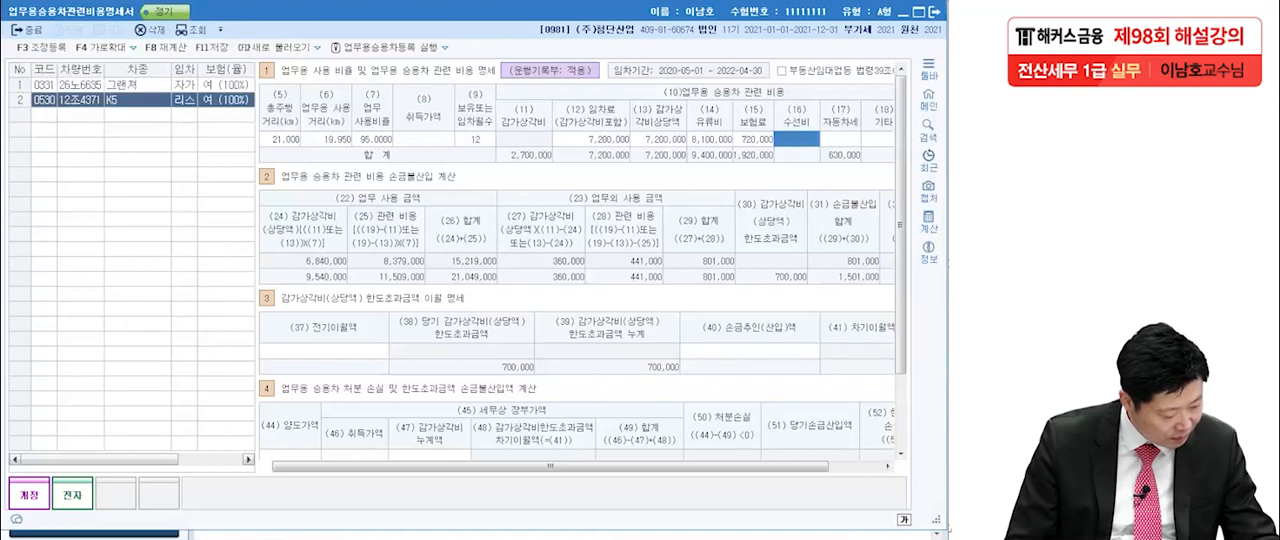
{"action": "type", "text": "1000000"}
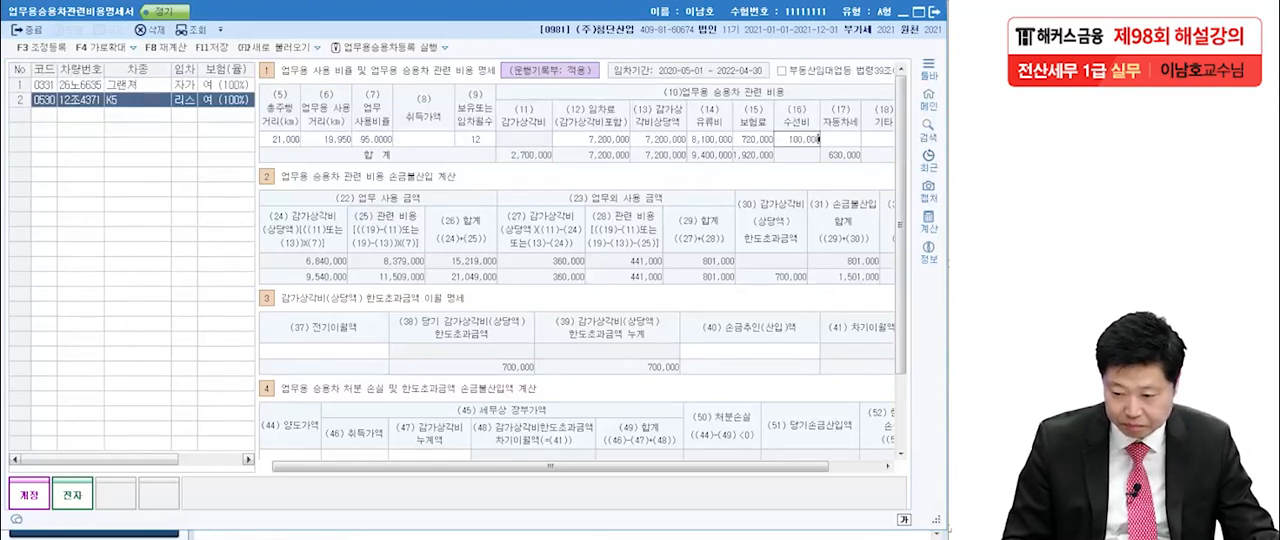
{"action": "key", "text": "Return"}
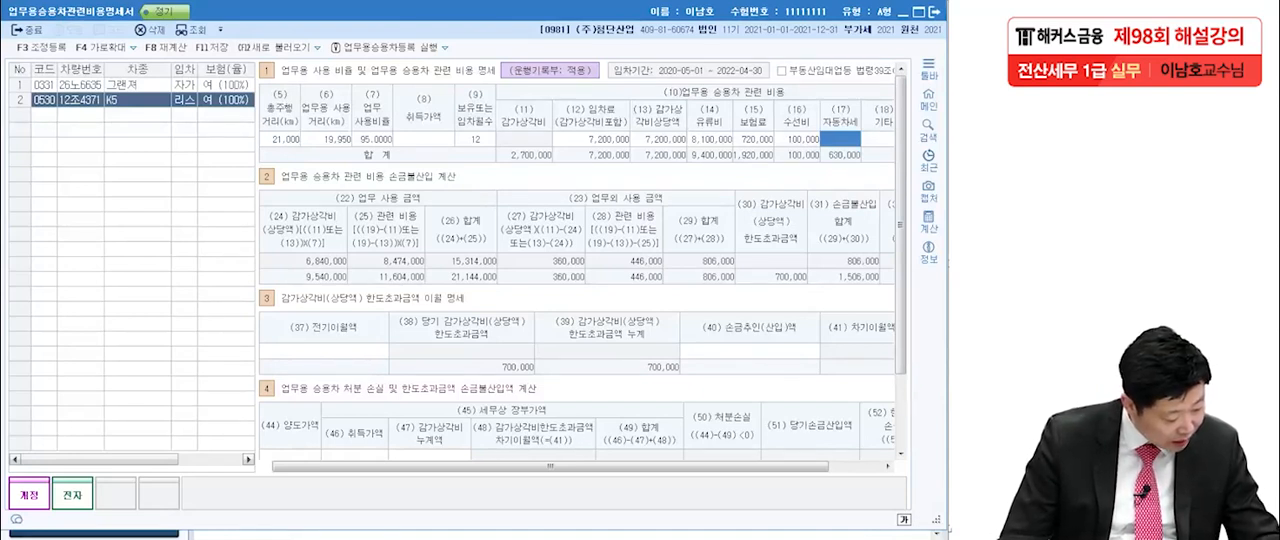
{"action": "type", "text": "4500000"}
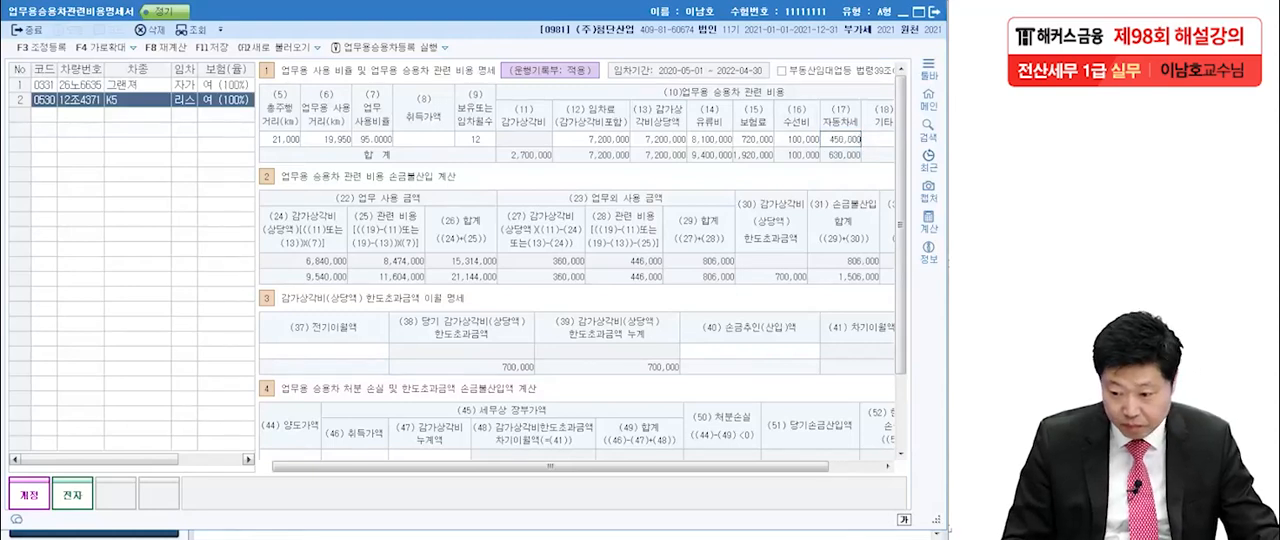
{"action": "key", "text": "Return"}
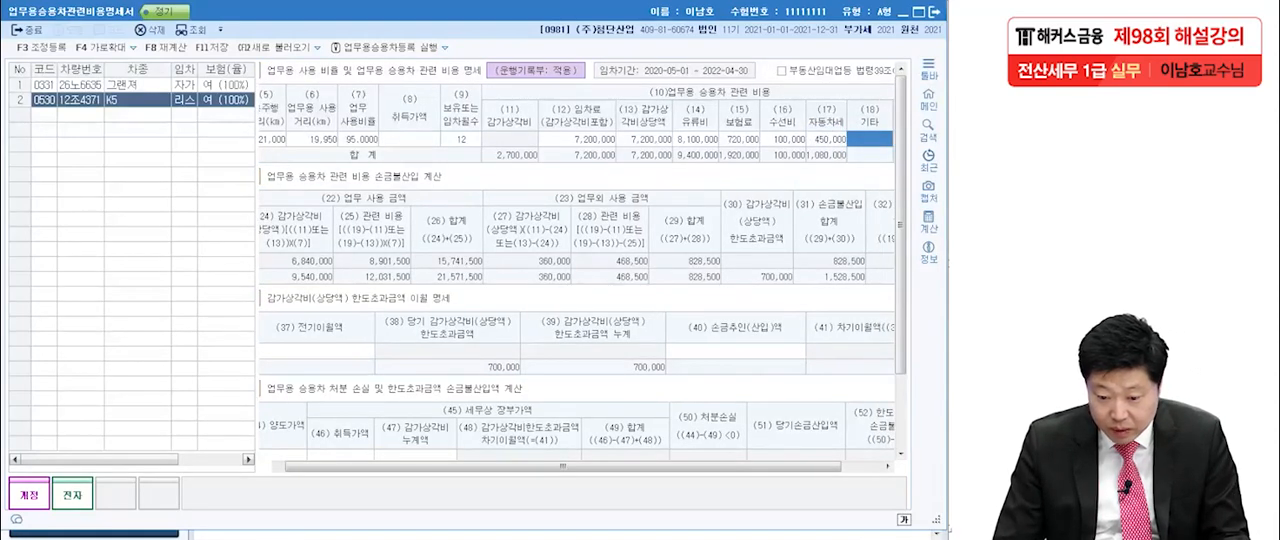
Examine the K5's 업무용 승용차 관련 비용 items and 합계 along with its 업무외 사용 금액 합계.
{"action": "left_click_drag", "start_coordinate": [562, 466], "coordinate": [602, 466]}
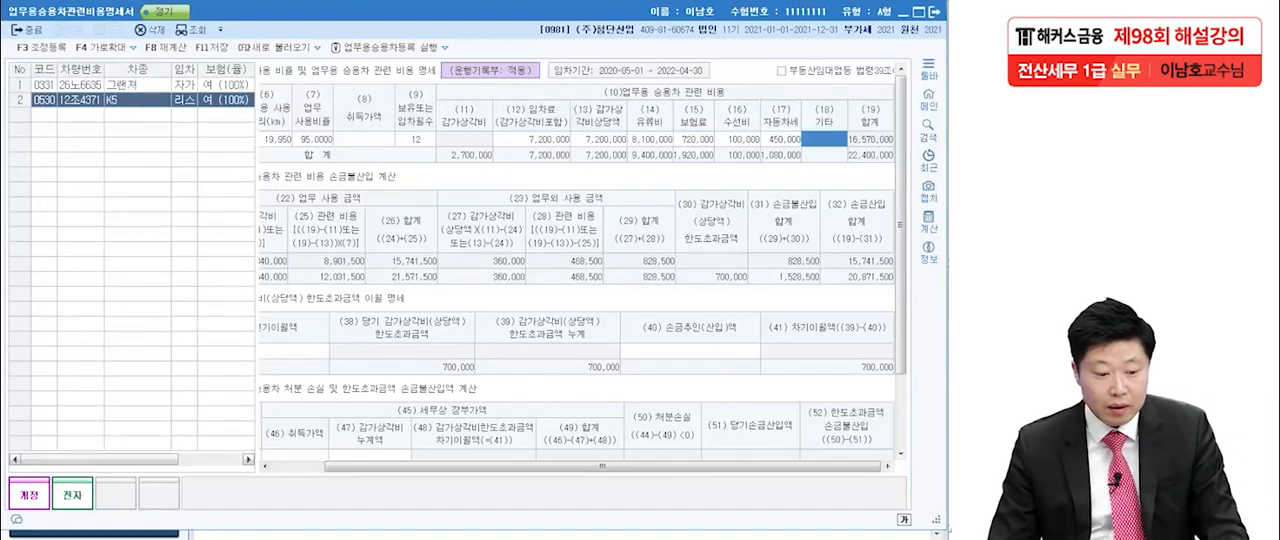
{"action": "key", "text": "F3"}
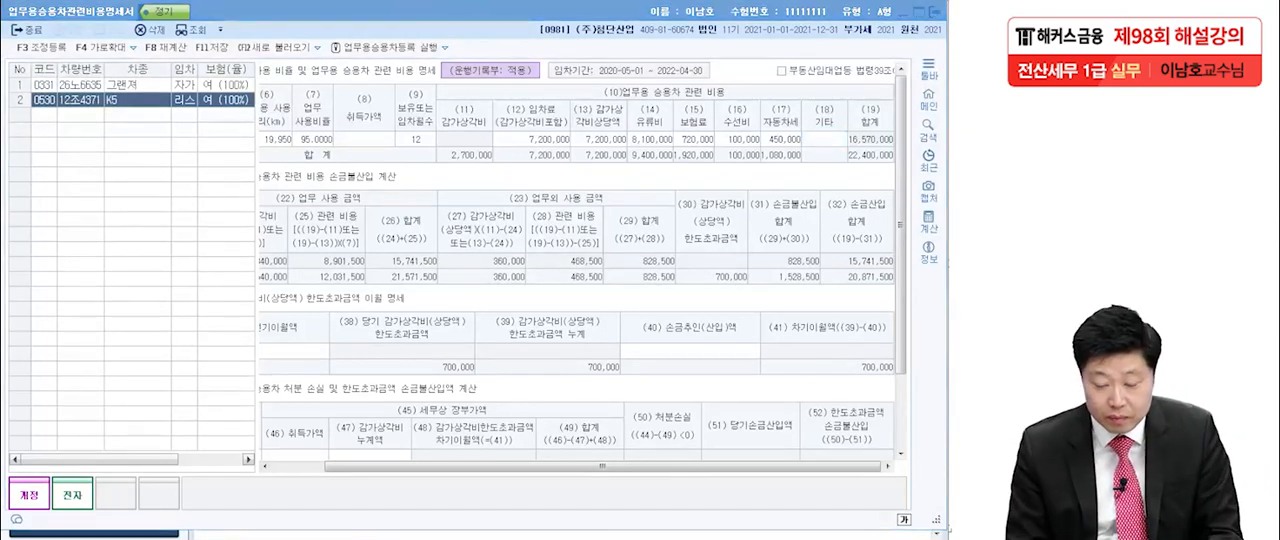
{"action": "mouse_move", "coordinate": [582, 139]}
{"action": "left_mouse_down"}
{"action": "mouse_move", "coordinate": [562, 147]}
{"action": "mouse_move", "coordinate": [531, 128]}
{"action": "mouse_move", "coordinate": [574, 147]}
{"action": "left_mouse_up"}
{"action": "mouse_move", "coordinate": [668, 132]}
{"action": "left_mouse_down"}
{"action": "mouse_move", "coordinate": [660, 146]}
{"action": "mouse_move", "coordinate": [772, 134]}
{"action": "left_mouse_up"}
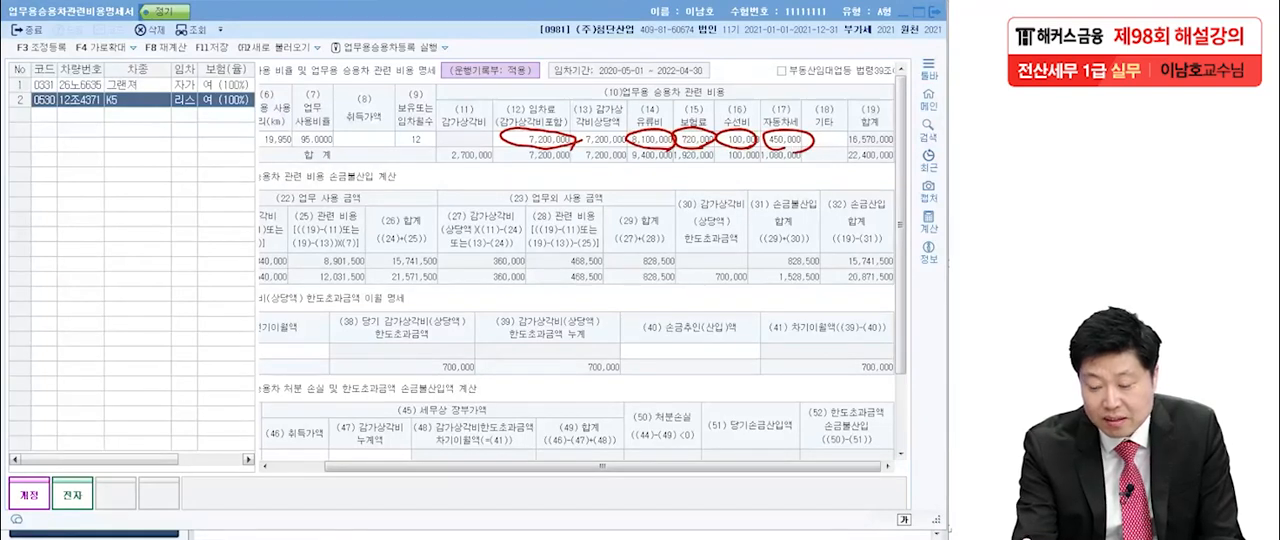
{"action": "mouse_move", "coordinate": [900, 150]}
{"action": "left_mouse_down"}
{"action": "mouse_move", "coordinate": [850, 130]}
{"action": "mouse_move", "coordinate": [906, 142]}
{"action": "left_mouse_up"}
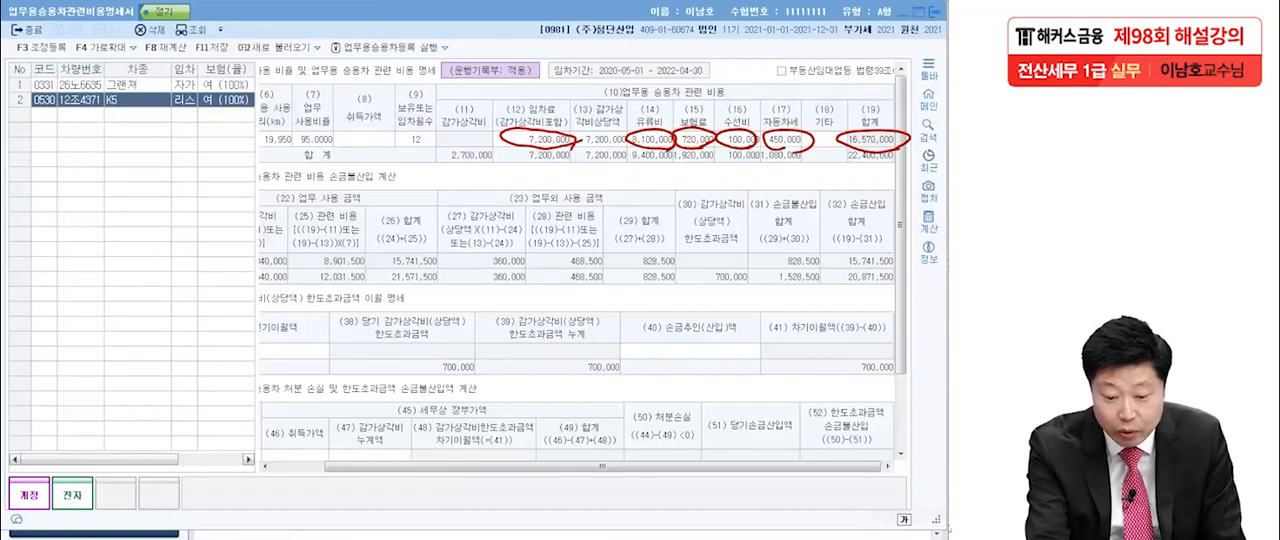
{"action": "left_click_drag", "start_coordinate": [502, 208], "coordinate": [606, 205]}
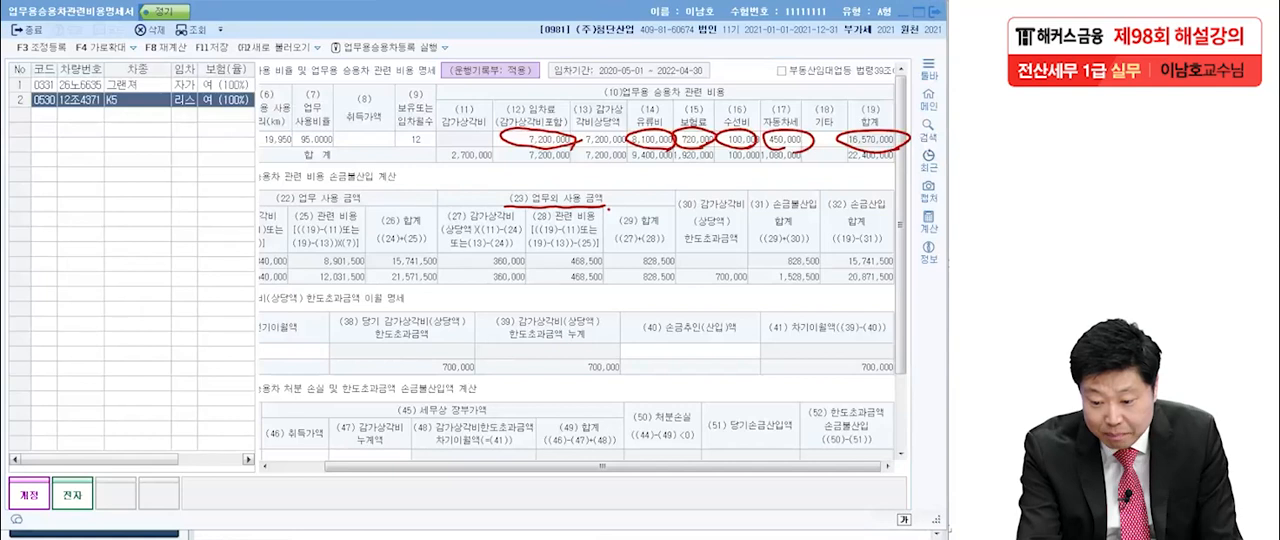
{"action": "mouse_move", "coordinate": [687, 262]}
{"action": "left_mouse_down"}
{"action": "mouse_move", "coordinate": [618, 245]}
{"action": "mouse_move", "coordinate": [680, 256]}
{"action": "mouse_move", "coordinate": [662, 271]}
{"action": "left_mouse_up"}
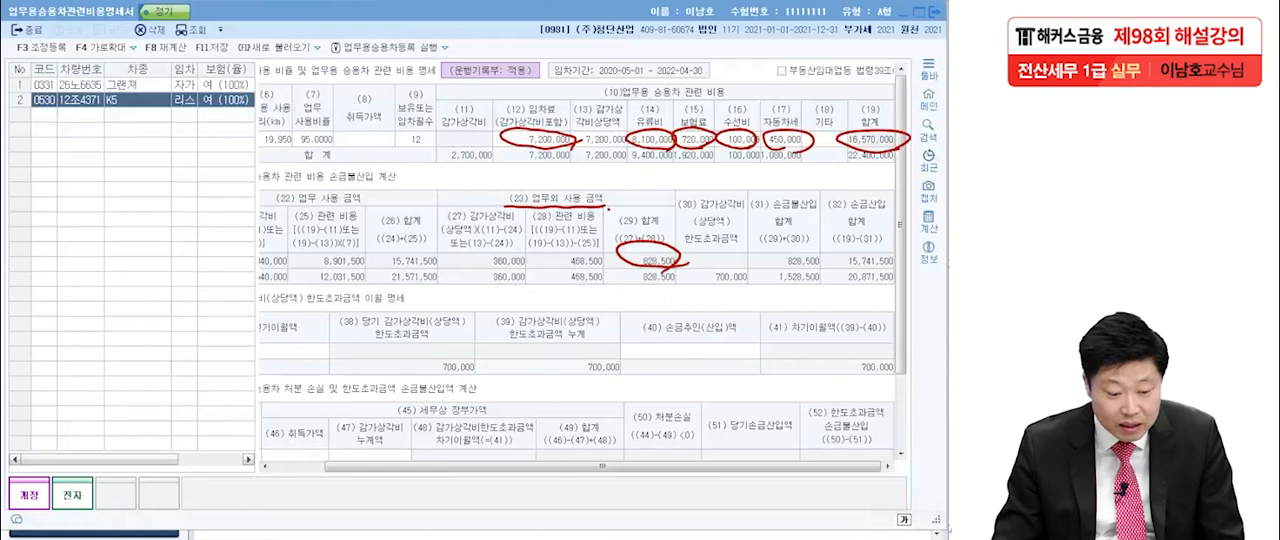
{"action": "key", "text": "Escape"}
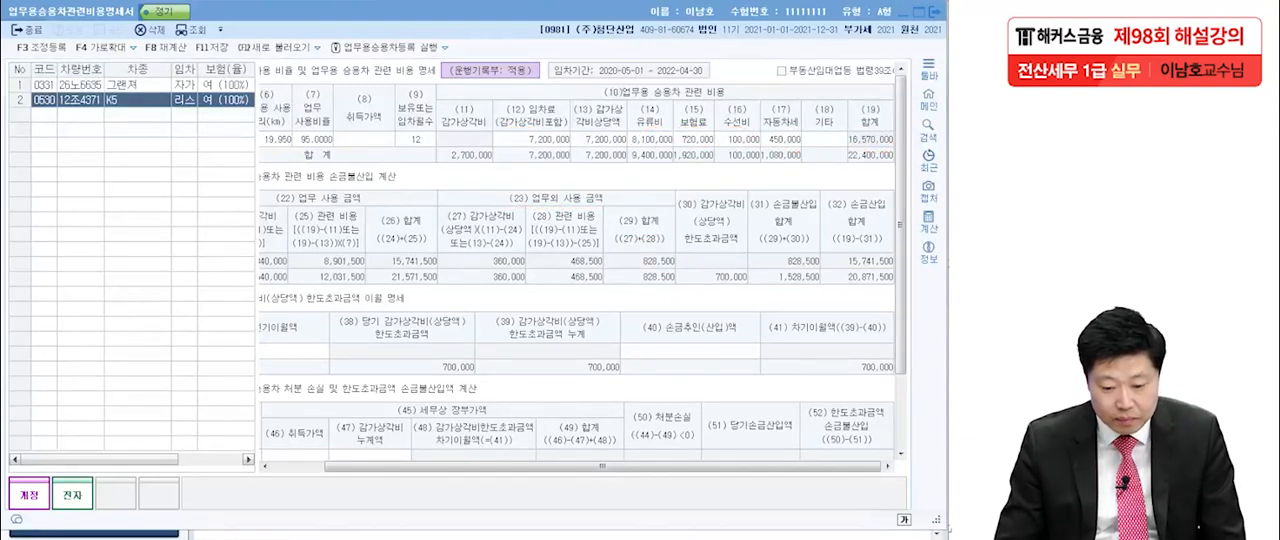
{"action": "left_click", "coordinate": [825, 139]}
Compare the K5's 임차료 and 감가상각비상당액 with its 업무 사용 감가상각비 and 한도초과금액 in the 손금불산입 계산 section.
{"action": "left_click_drag", "start_coordinate": [843, 467], "coordinate": [790, 467]}
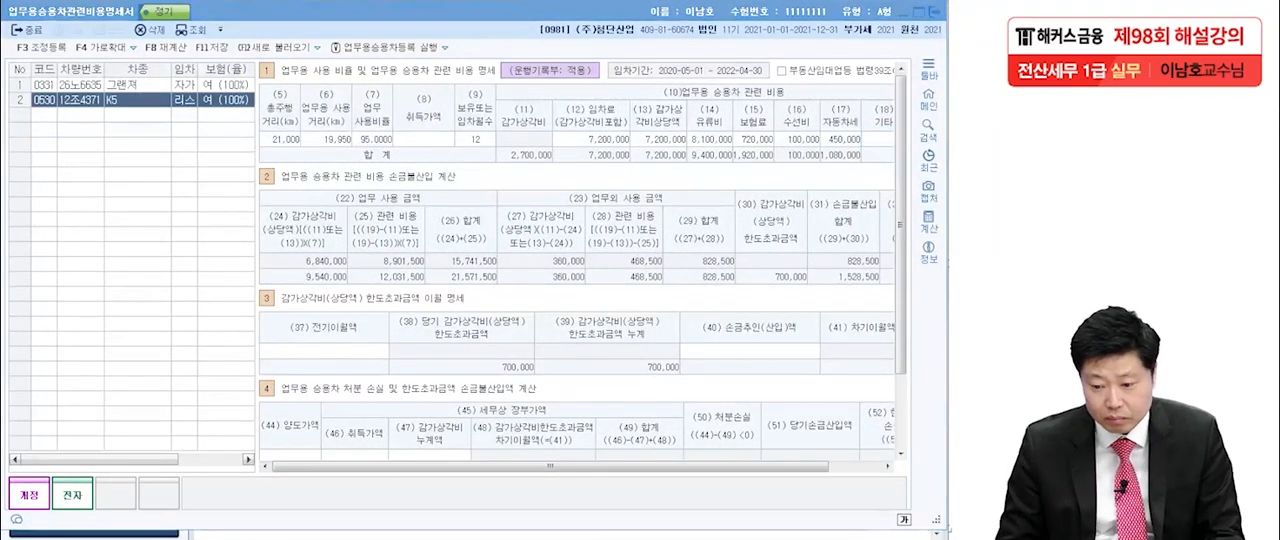
{"action": "mouse_move", "coordinate": [575, 149]}
{"action": "left_mouse_down"}
{"action": "mouse_move", "coordinate": [701, 153]}
{"action": "mouse_move", "coordinate": [643, 134]}
{"action": "mouse_move", "coordinate": [688, 150]}
{"action": "left_mouse_up"}
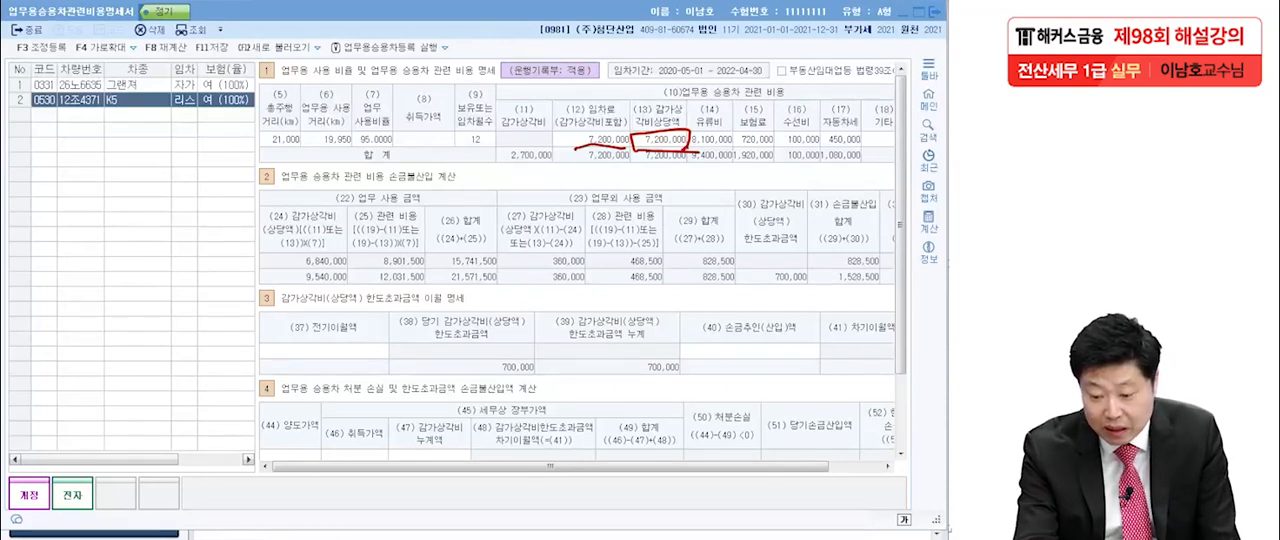
{"action": "left_click_drag", "start_coordinate": [697, 268], "coordinate": [739, 267]}
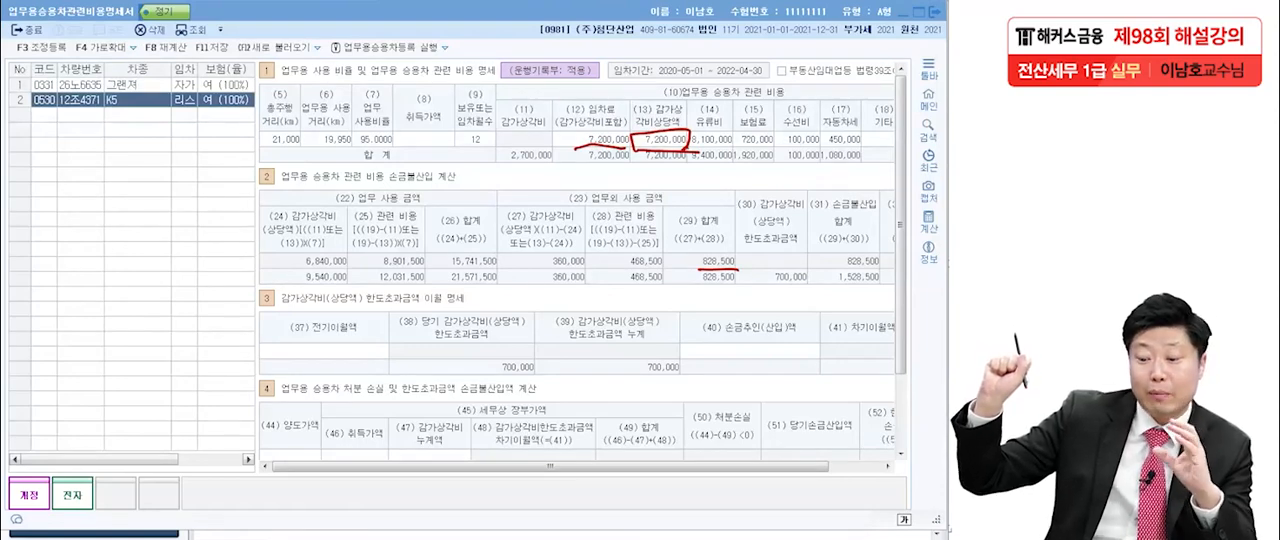
{"action": "mouse_move", "coordinate": [362, 268]}
{"action": "left_mouse_down"}
{"action": "mouse_move", "coordinate": [320, 250]}
{"action": "mouse_move", "coordinate": [348, 262]}
{"action": "left_mouse_up"}
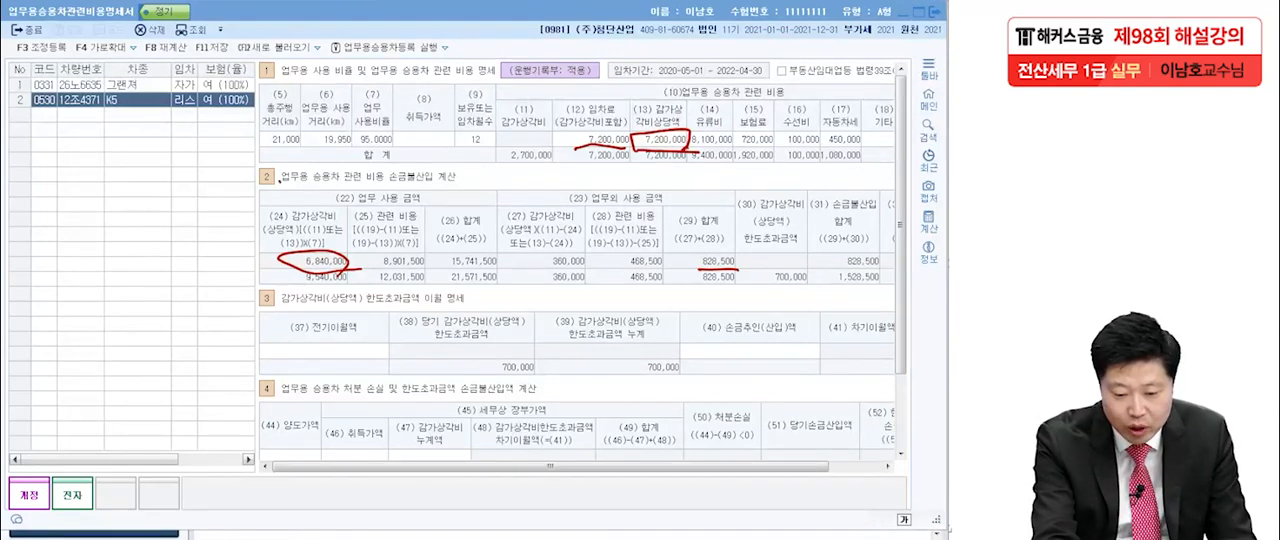
{"action": "left_click_drag", "start_coordinate": [352, 270], "coordinate": [371, 257]}
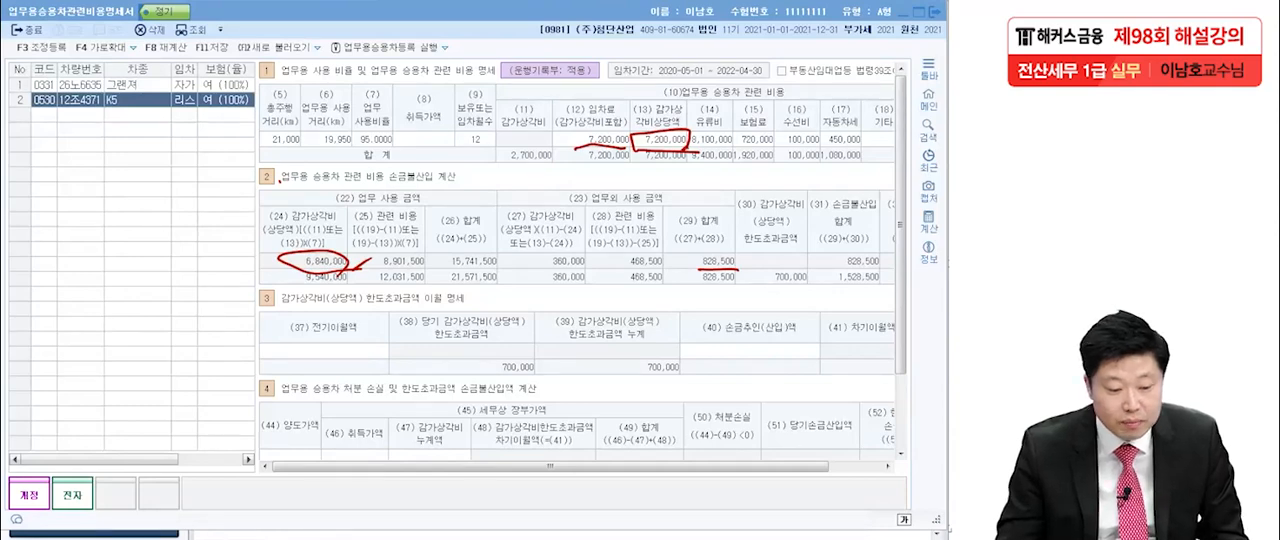
{"action": "left_click_drag", "start_coordinate": [650, 466], "coordinate": [706, 466]}
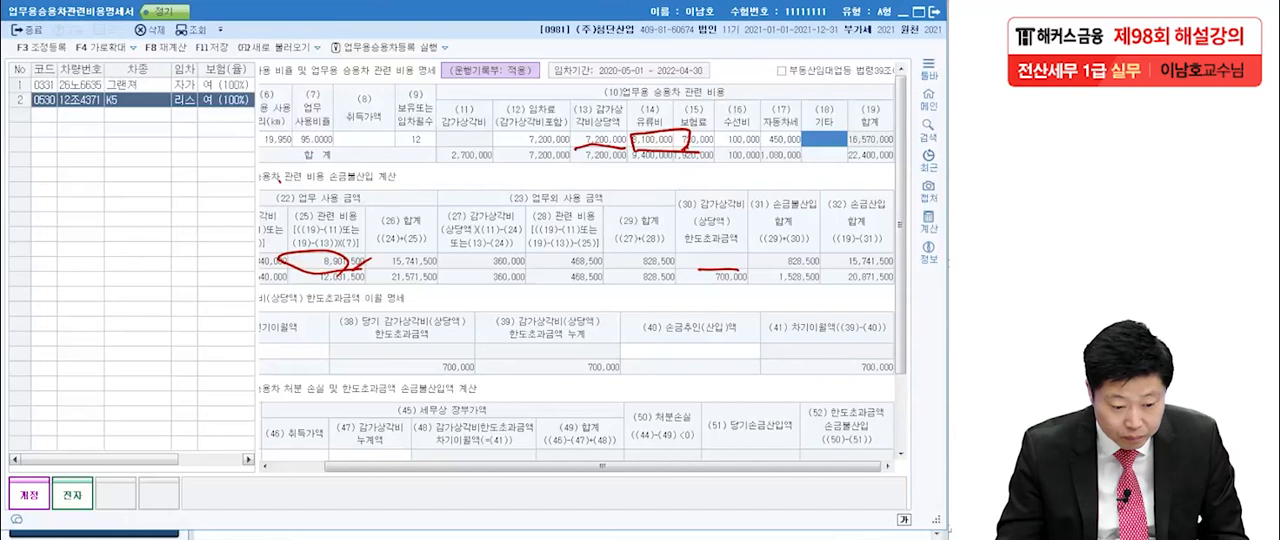
{"action": "key", "text": "Escape"}
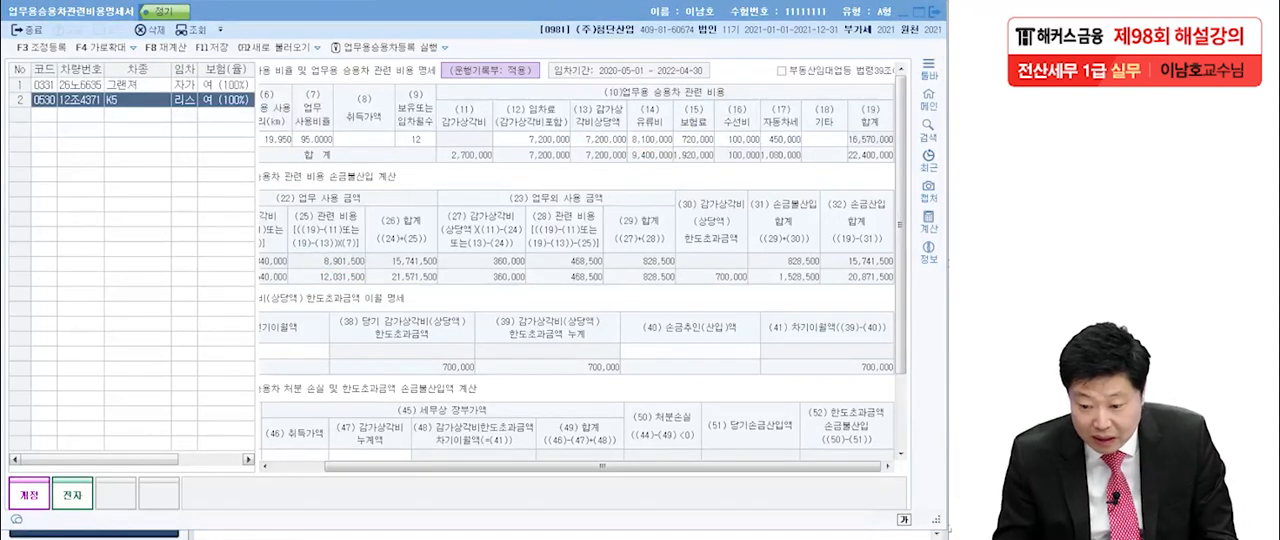
Compare the K5's and total 업무외 사용 금액 합계 and 감가상각비 한도초과금액 with 손금불산입 합계, clearing the pen marks at the end.
{"action": "mouse_move", "coordinate": [709, 218]}
{"action": "left_mouse_down"}
{"action": "mouse_move", "coordinate": [732, 214]}
{"action": "mouse_move", "coordinate": [744, 258]}
{"action": "mouse_move", "coordinate": [752, 250]}
{"action": "left_mouse_up"}
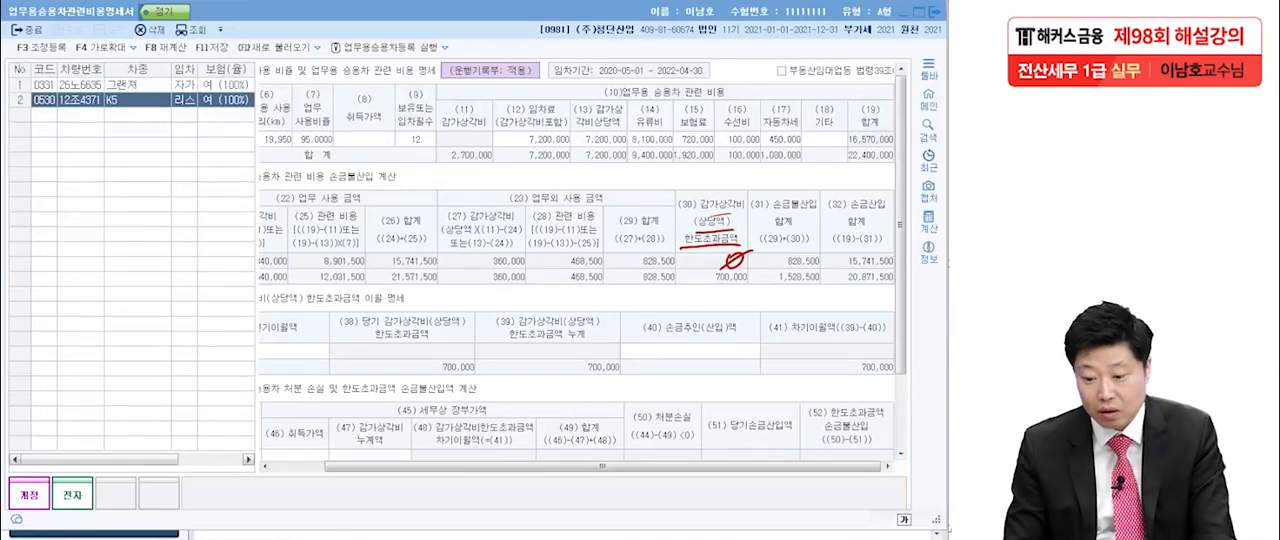
{"action": "mouse_move", "coordinate": [626, 272]}
{"action": "left_mouse_down"}
{"action": "mouse_move", "coordinate": [690, 256]}
{"action": "mouse_move", "coordinate": [628, 270]}
{"action": "left_mouse_up"}
{"action": "left_click_drag", "start_coordinate": [779, 254], "coordinate": [776, 271]}
{"action": "mouse_move", "coordinate": [778, 251]}
{"action": "left_mouse_down"}
{"action": "mouse_move", "coordinate": [826, 266]}
{"action": "mouse_move", "coordinate": [772, 272]}
{"action": "left_mouse_up"}
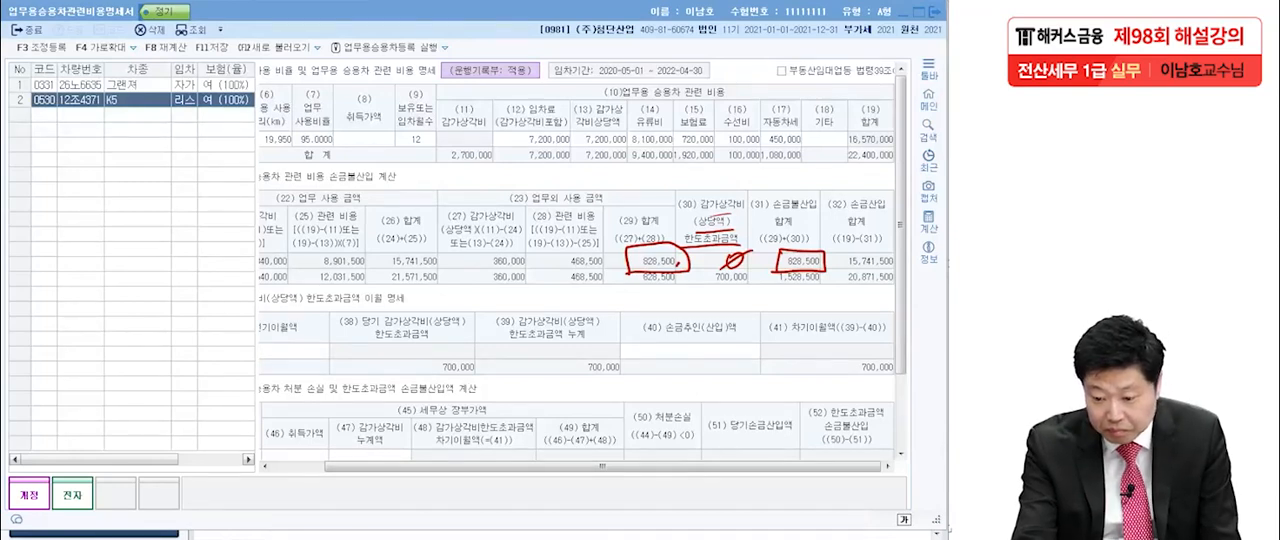
{"action": "left_click_drag", "start_coordinate": [777, 283], "coordinate": [821, 285]}
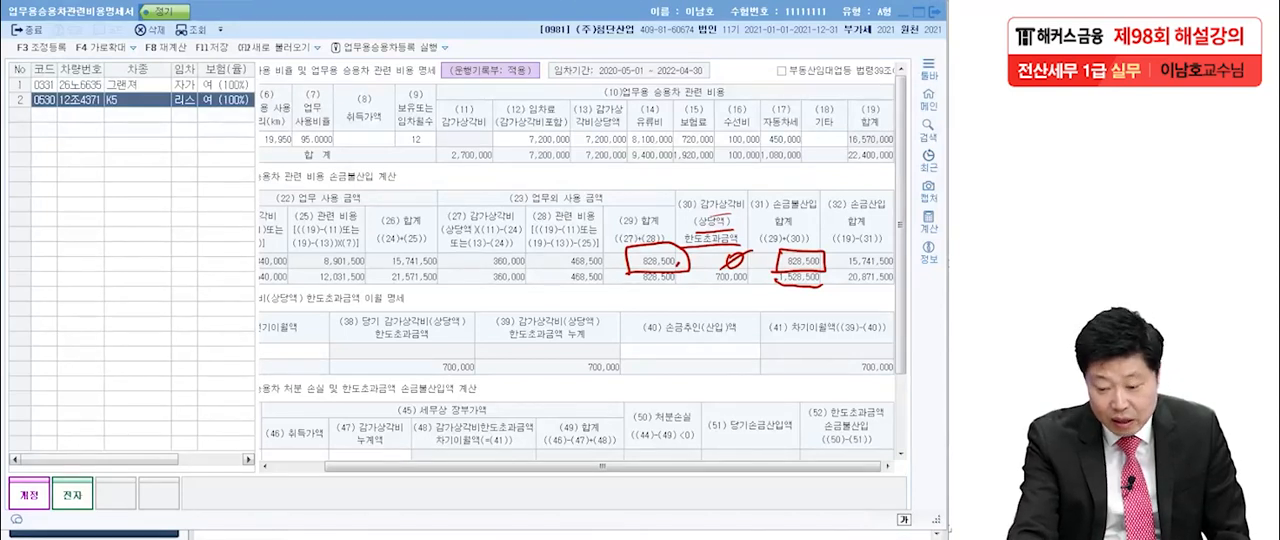
{"action": "left_click_drag", "start_coordinate": [707, 289], "coordinate": [751, 289]}
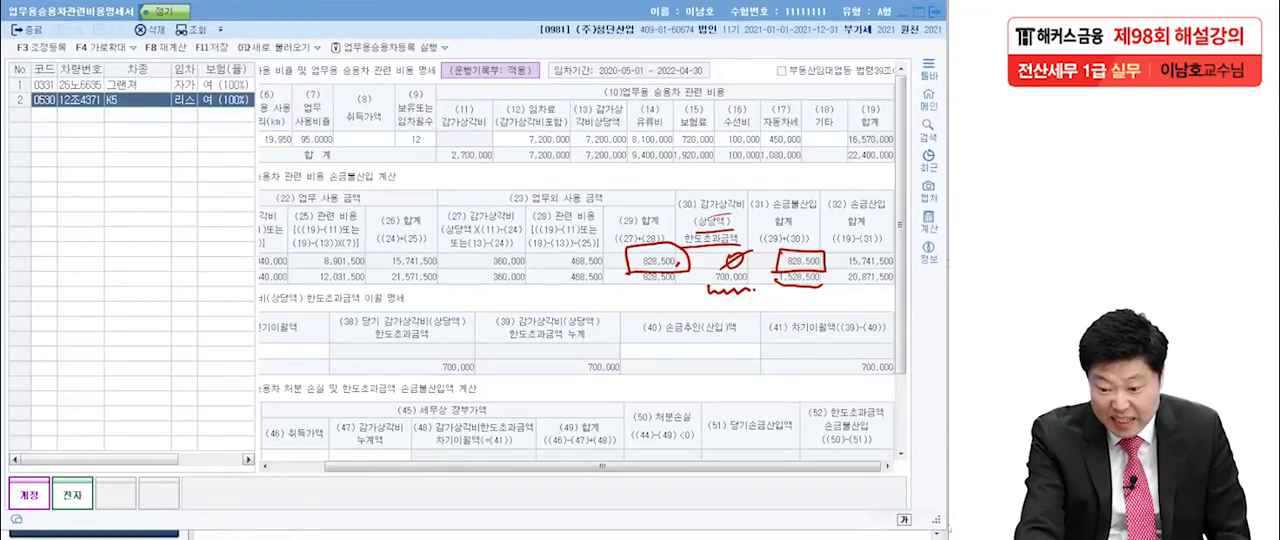
{"action": "left_click_drag", "start_coordinate": [631, 290], "coordinate": [681, 291]}
{"action": "left_click_drag", "start_coordinate": [770, 282], "coordinate": [831, 287]}
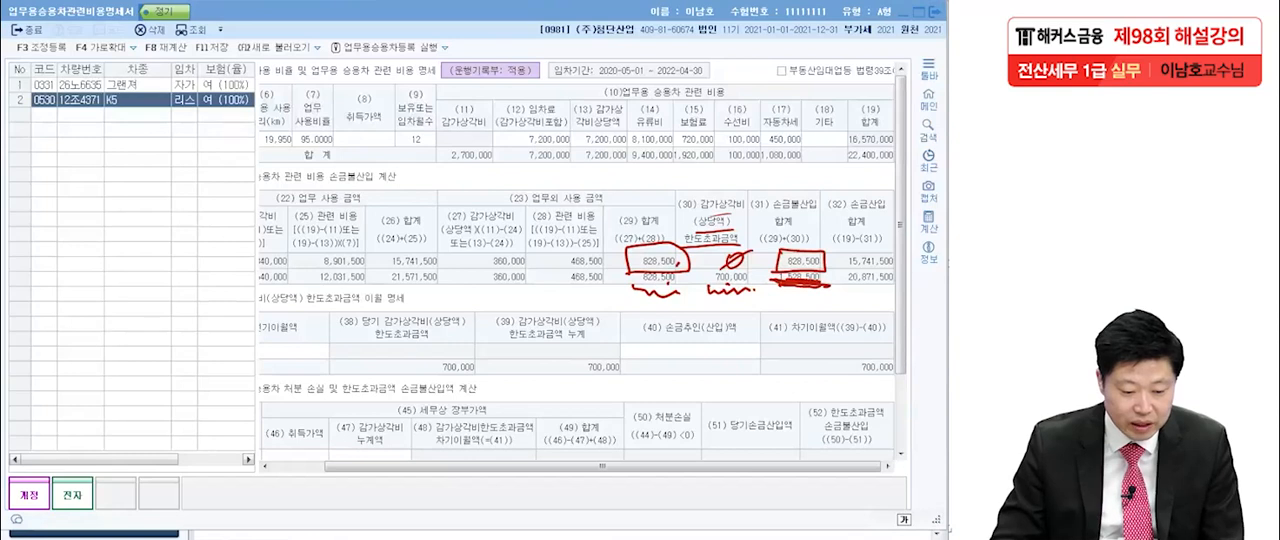
{"action": "key", "text": "Escape"}
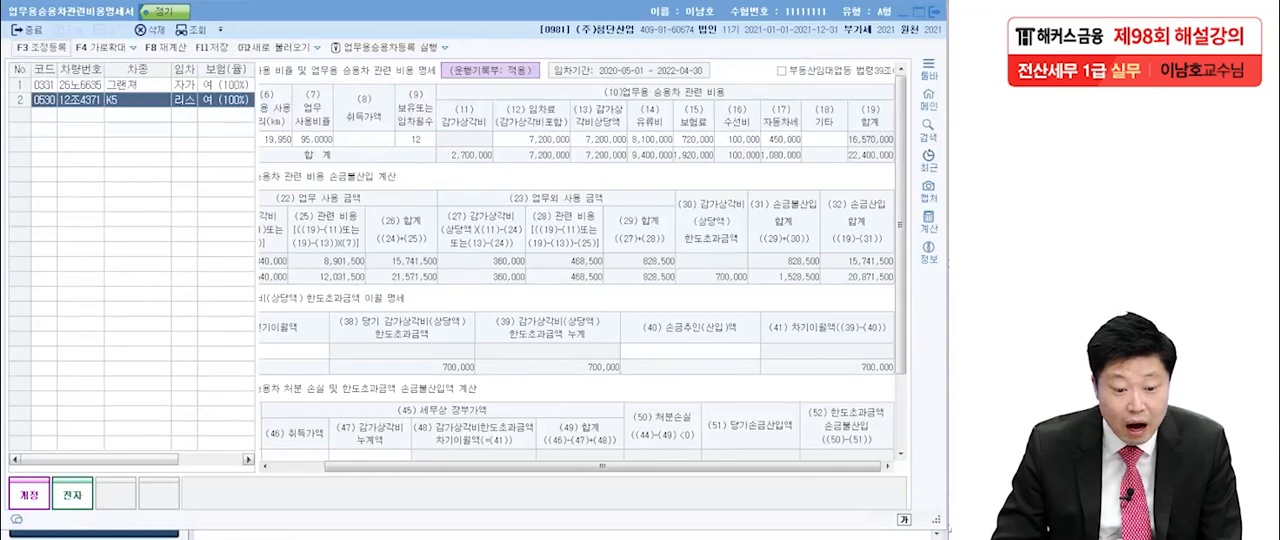
Register 업무용승용차업무미사용 of 828,500 as a 손금불산입 adjustment with 소득처분 상여 in 조정 등록.
{"action": "key", "text": "F3"}
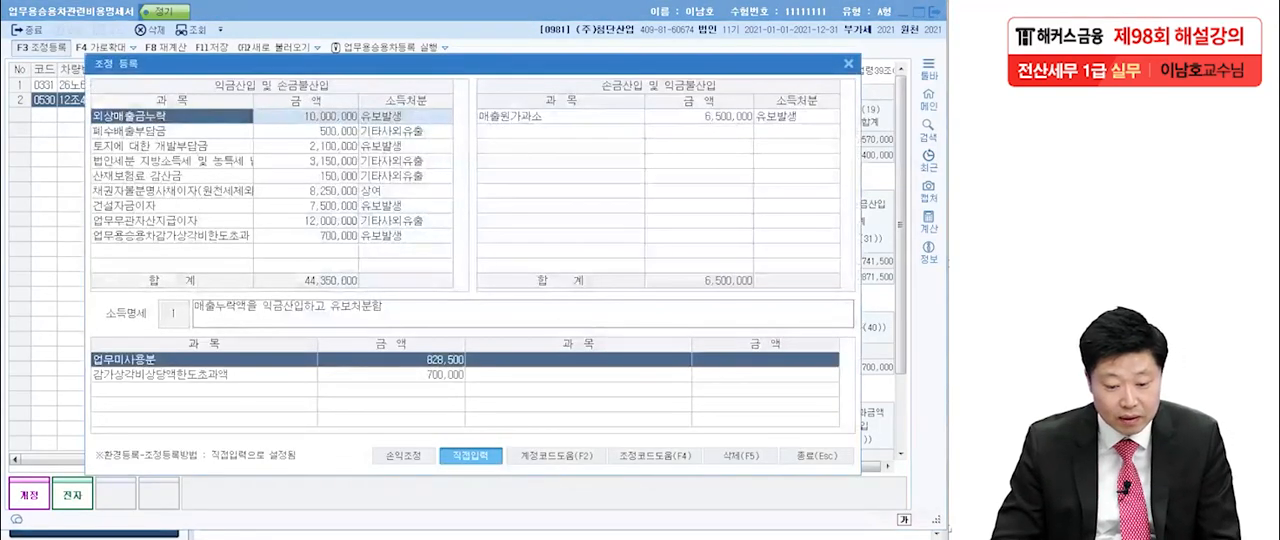
{"action": "left_click", "coordinate": [172, 251]}
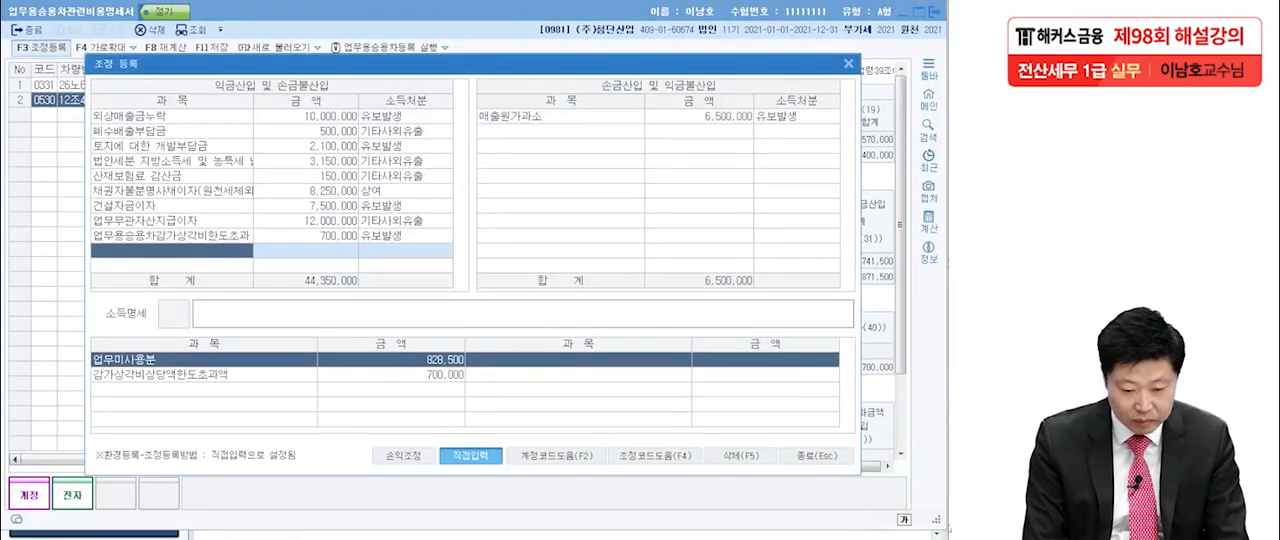
{"action": "key", "text": "F4"}
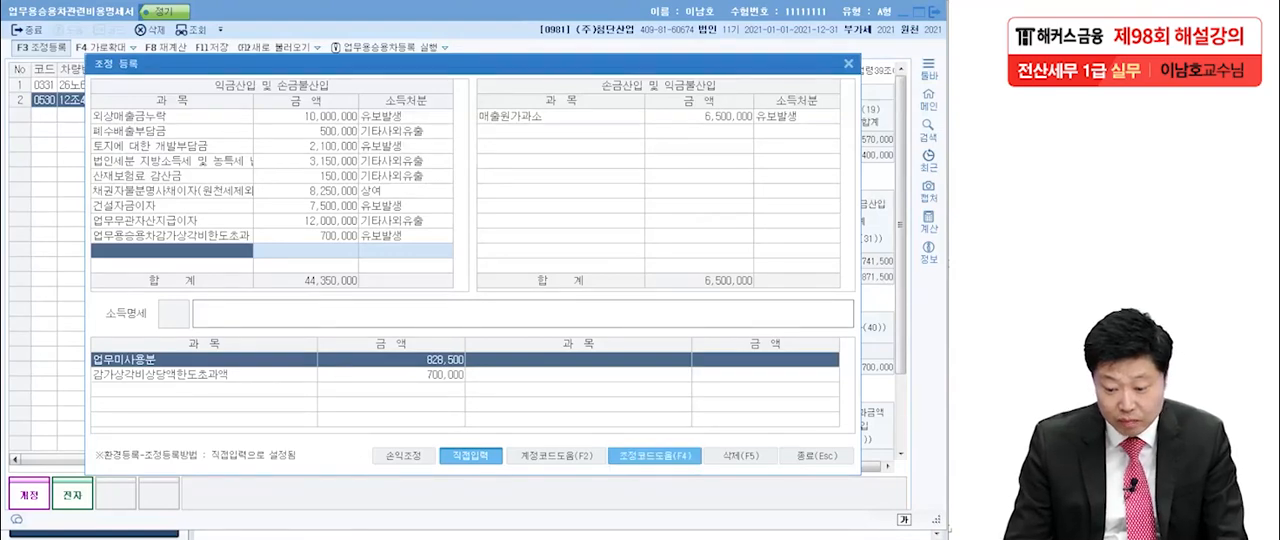
{"action": "left_click_drag", "start_coordinate": [324, 160], "coordinate": [397, 160]}
{"action": "left_click", "coordinate": [350, 207]}
{"action": "key", "text": "Return"}
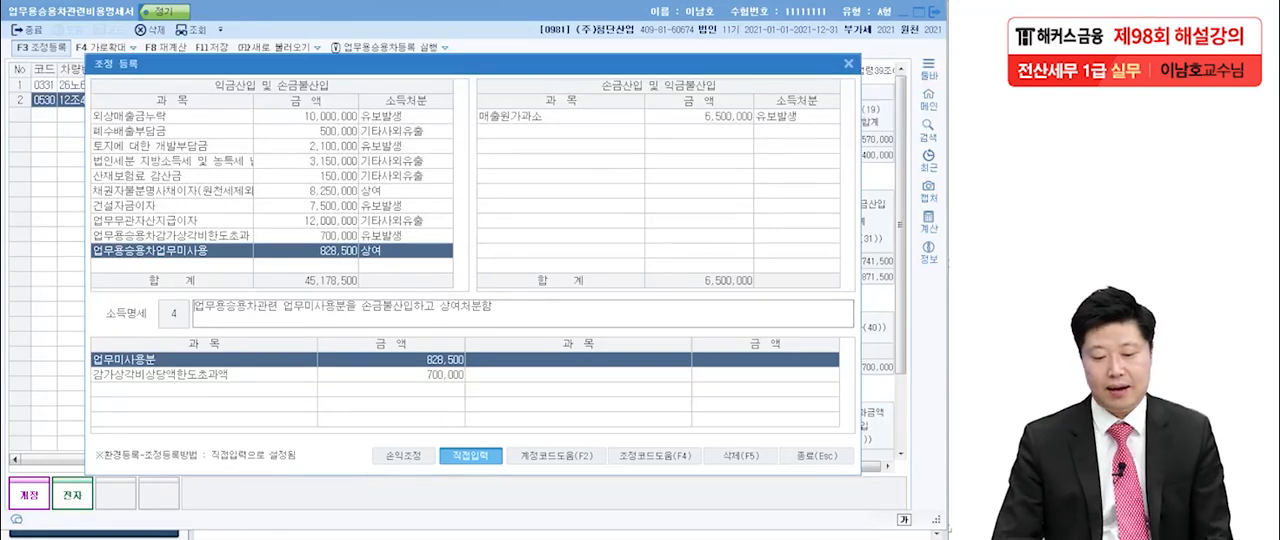
{"action": "key", "text": "Return"}
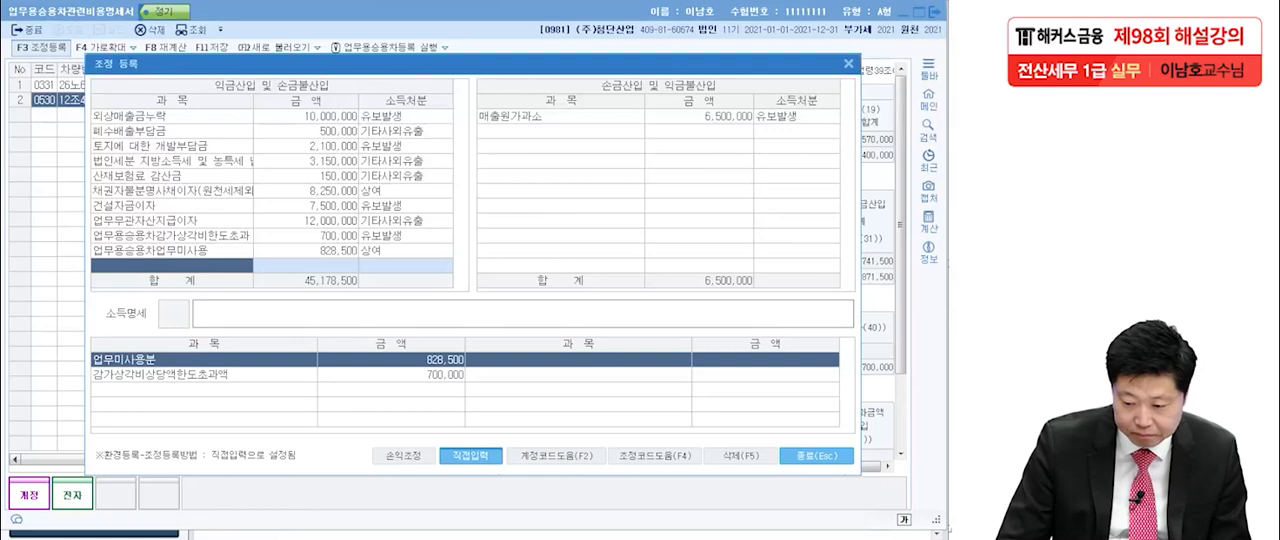
Finish 조정 등록 and close the 업무용승용차관련비용명세서, saving the entered data.
{"action": "left_click", "coordinate": [816, 455]}
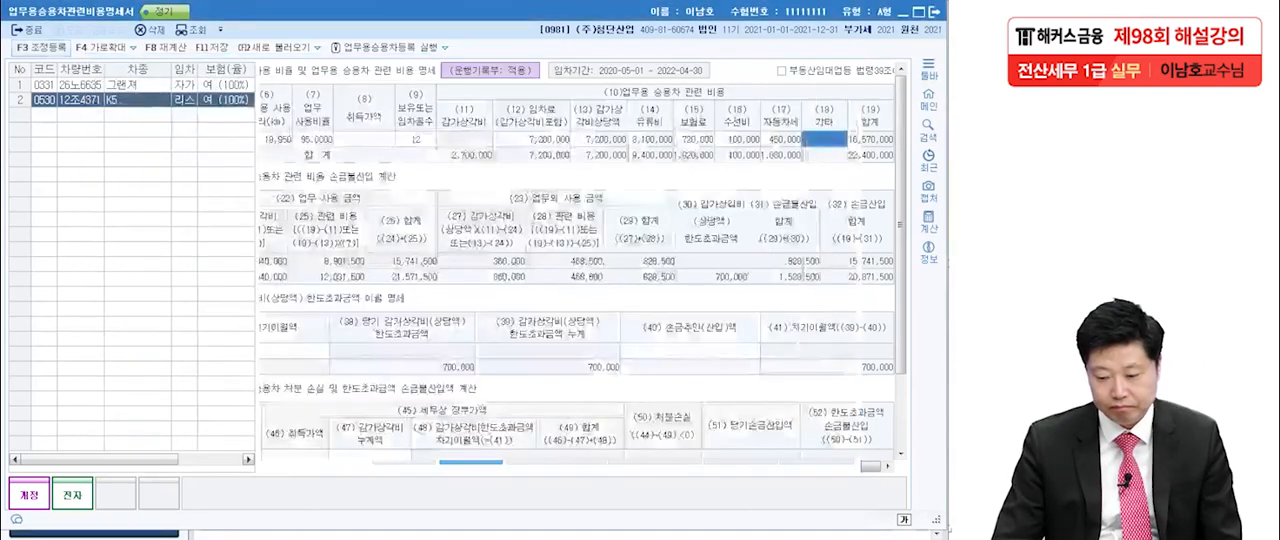
{"action": "left_click", "coordinate": [934, 12]}
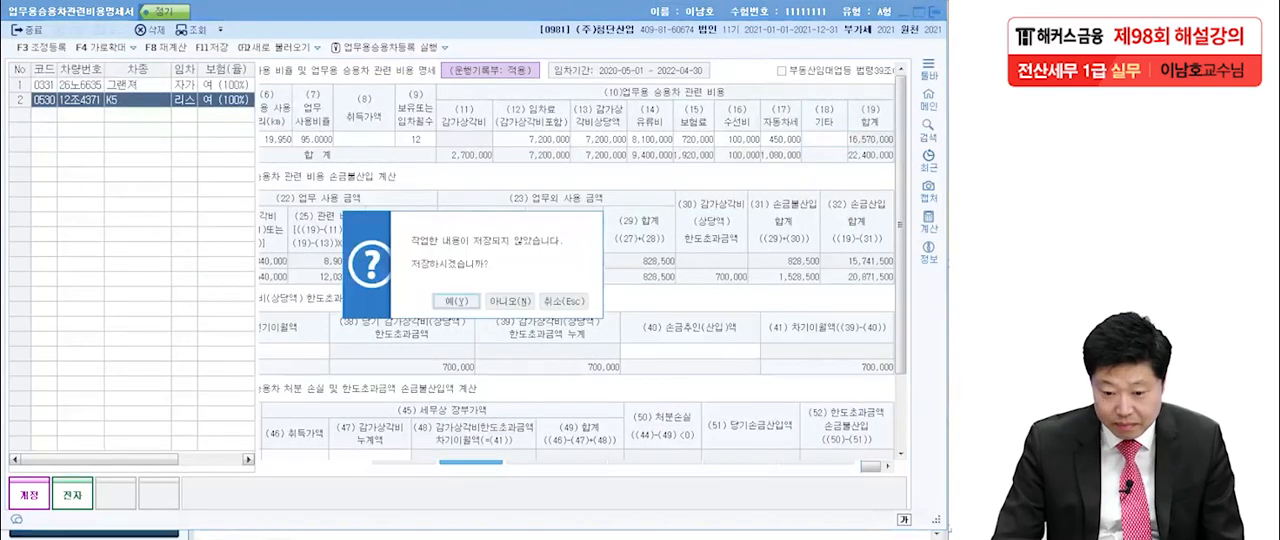
{"action": "left_click", "coordinate": [457, 301]}
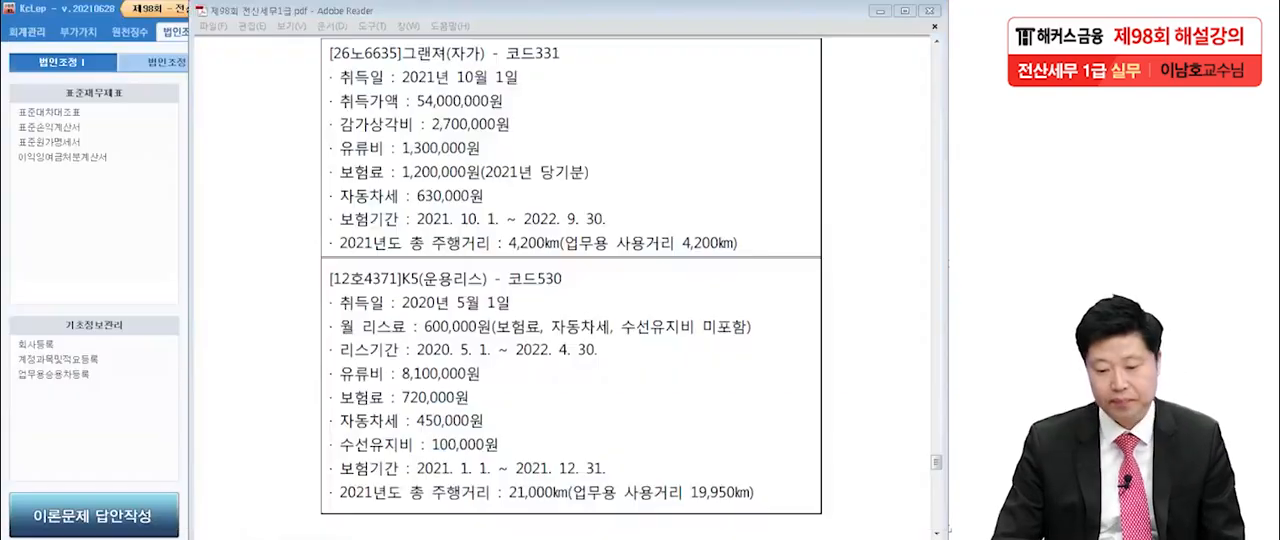
Read question 5 in the exam PDF and mark the 전기오류수정이익 of 7,000,000 with △ as a deduction-side adjustment.
{"action": "scroll", "coordinate": [570, 280], "scroll_direction": "down", "scroll_amount": 10}
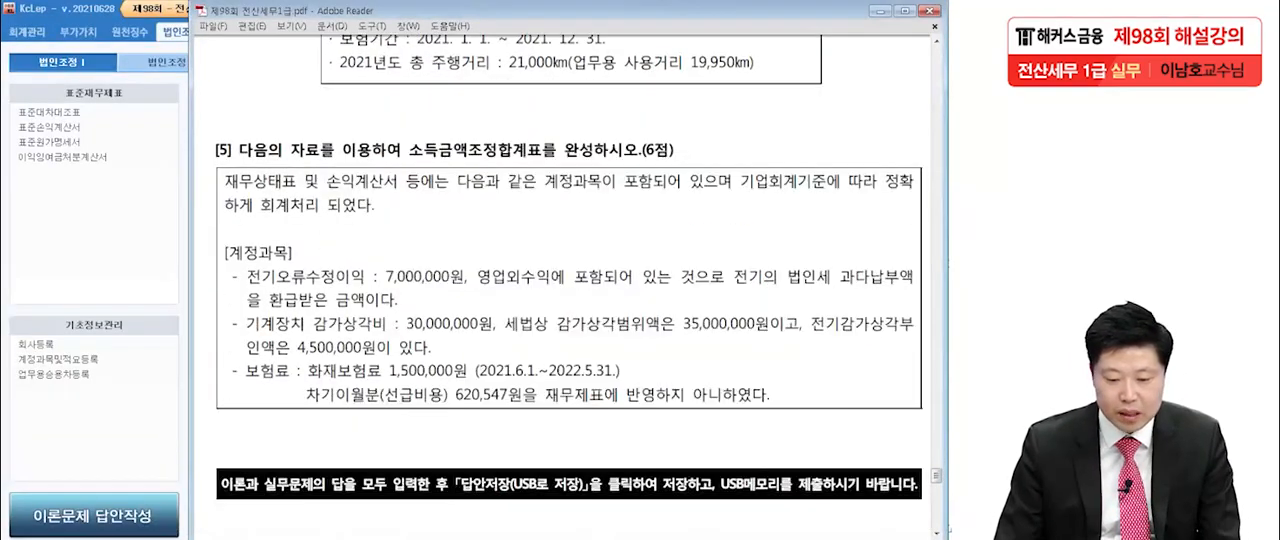
{"action": "left_click_drag", "start_coordinate": [570, 292], "coordinate": [565, 280]}
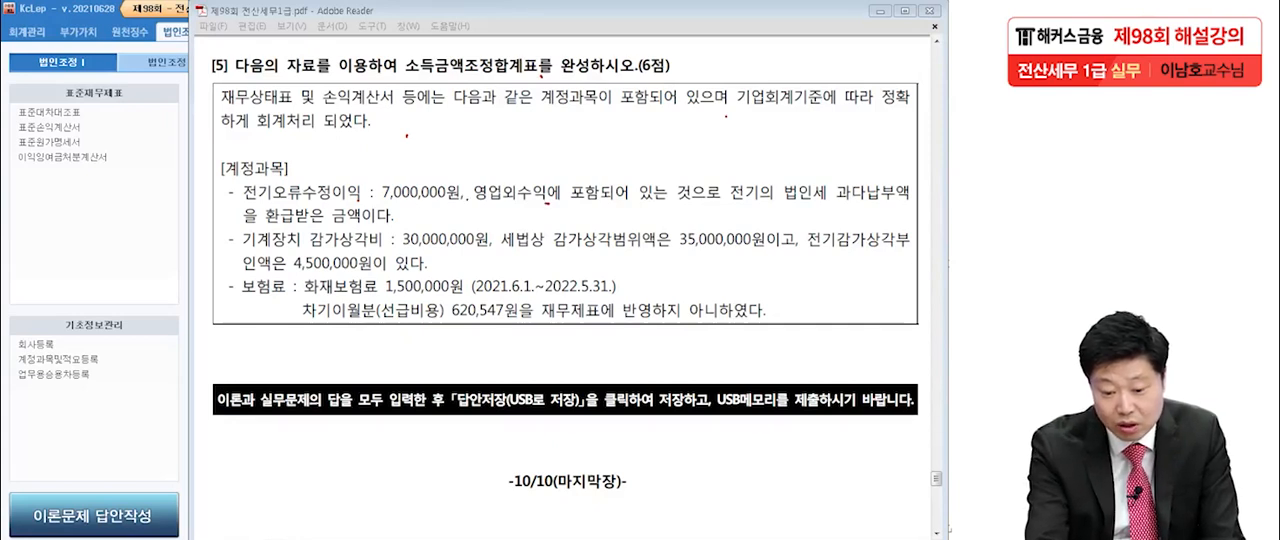
{"action": "left_click_drag", "start_coordinate": [366, 204], "coordinate": [454, 205]}
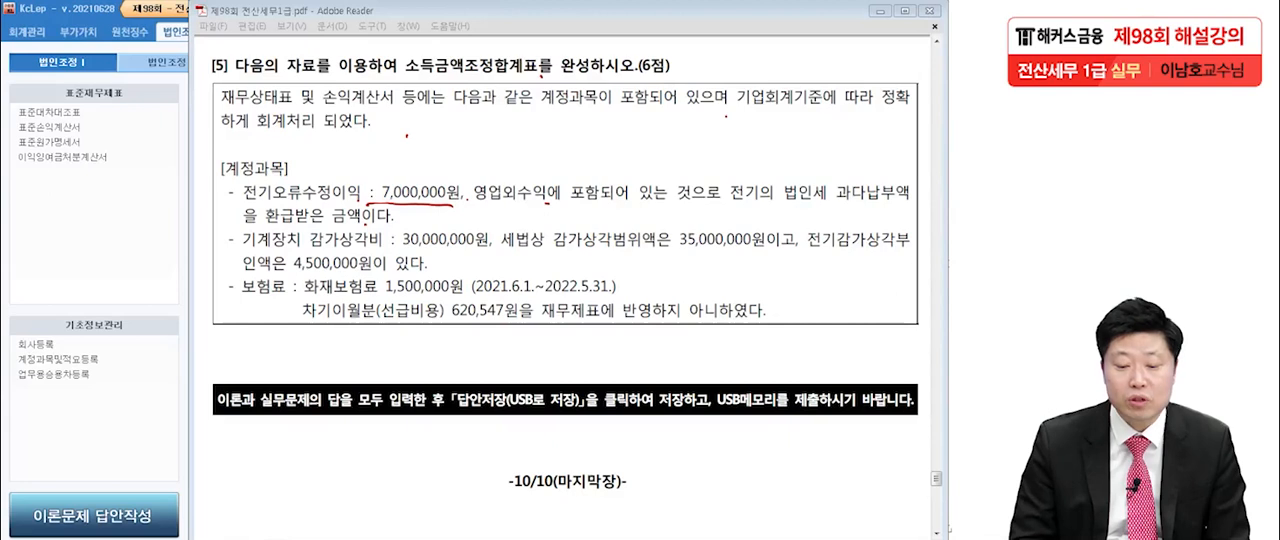
{"action": "mouse_move", "coordinate": [205, 174]}
{"action": "left_mouse_down"}
{"action": "mouse_move", "coordinate": [213, 207]}
{"action": "mouse_move", "coordinate": [206, 175]}
{"action": "left_mouse_up"}
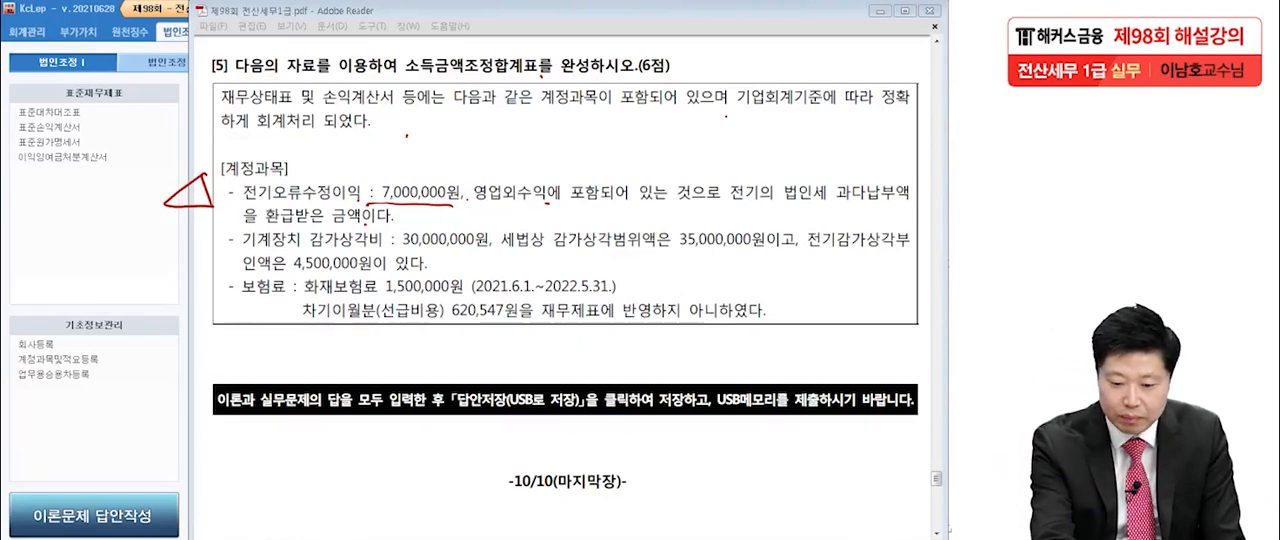
{"action": "mouse_move", "coordinate": [455, 165]}
{"action": "left_mouse_down"}
{"action": "mouse_move", "coordinate": [467, 189]}
{"action": "mouse_move", "coordinate": [490, 165]}
{"action": "mouse_move", "coordinate": [513, 188]}
{"action": "mouse_move", "coordinate": [545, 172]}
{"action": "left_mouse_up"}
{"action": "left_click_drag", "start_coordinate": [545, 154], "coordinate": [582, 190]}
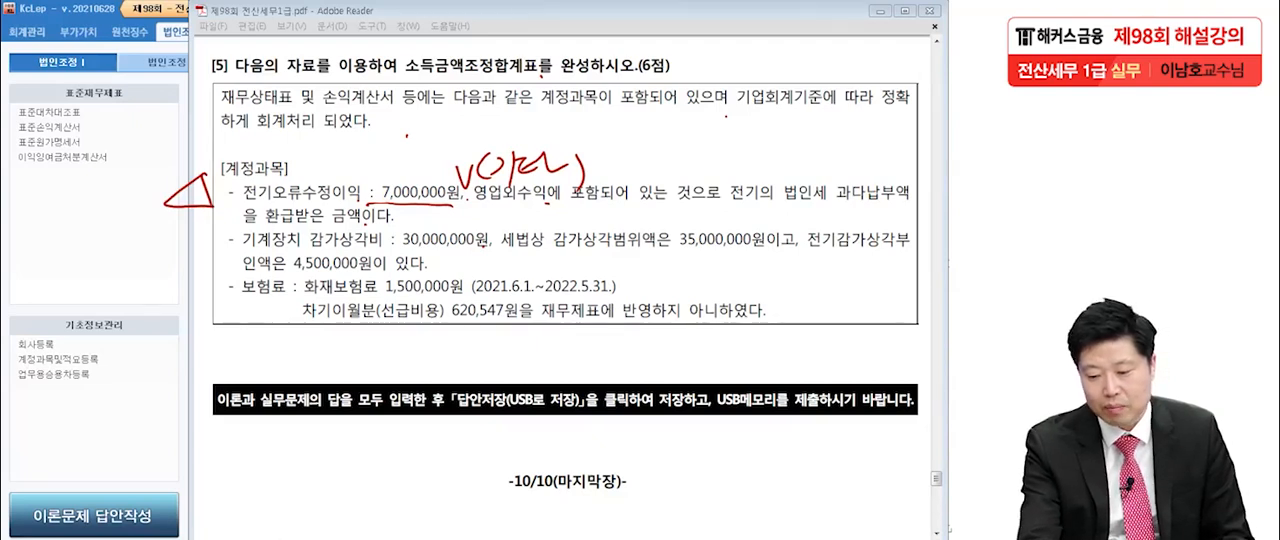
Examine the 기계장치 감가상각비, 세법상 감가상각범위액 and 전기감가상각부인액, and note the adjustment as △4,500,000 (△유보).
{"action": "left_click", "coordinate": [779, 251]}
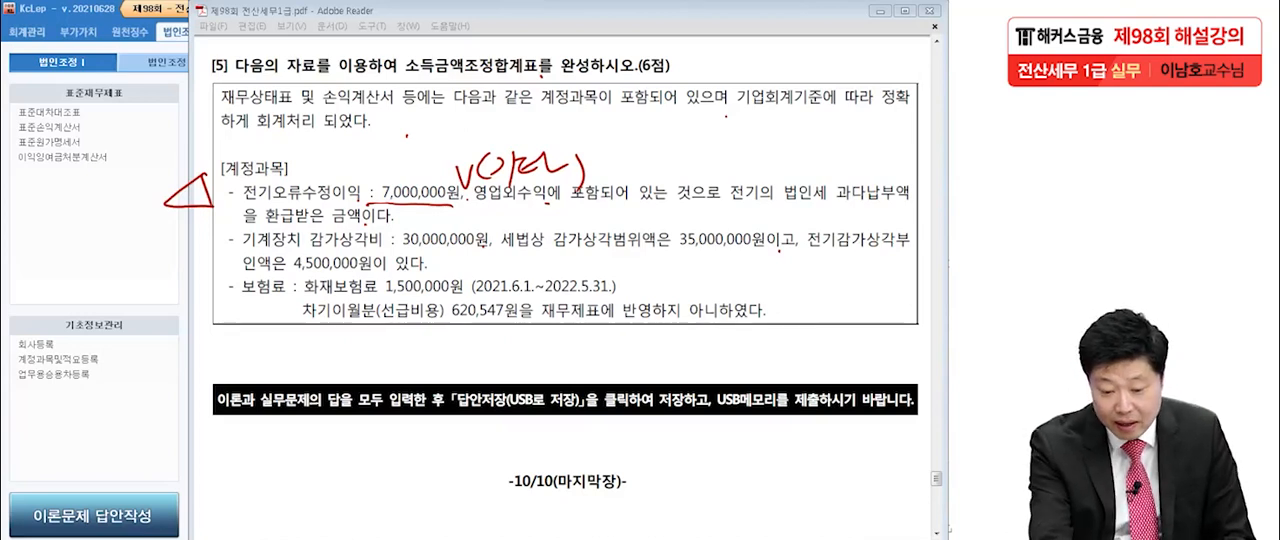
{"action": "left_click_drag", "start_coordinate": [304, 247], "coordinate": [488, 245]}
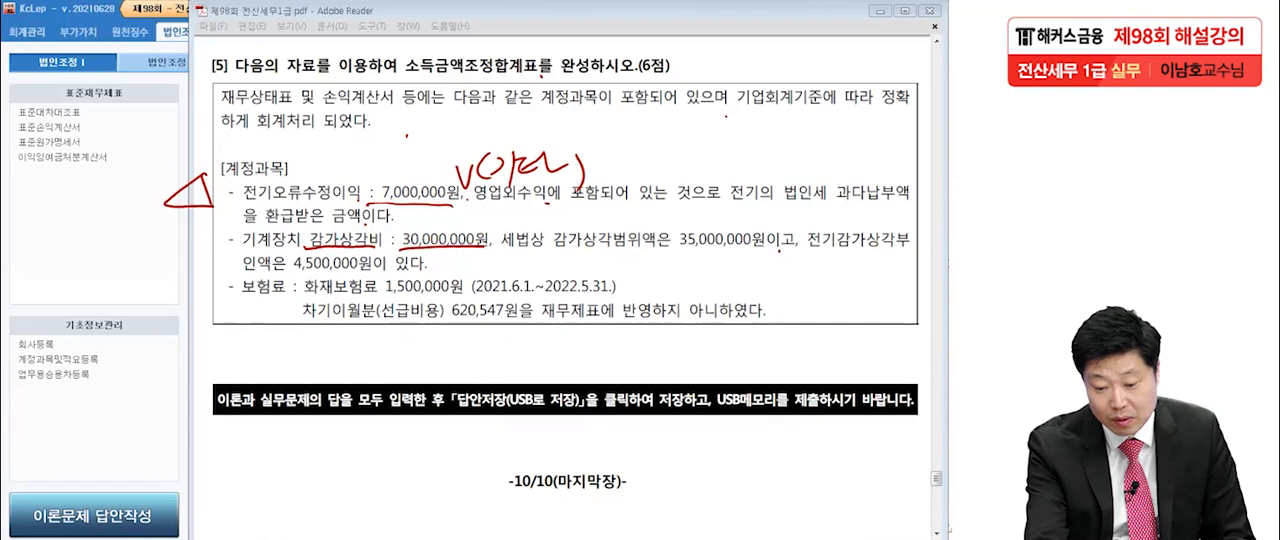
{"action": "left_click_drag", "start_coordinate": [676, 249], "coordinate": [777, 247]}
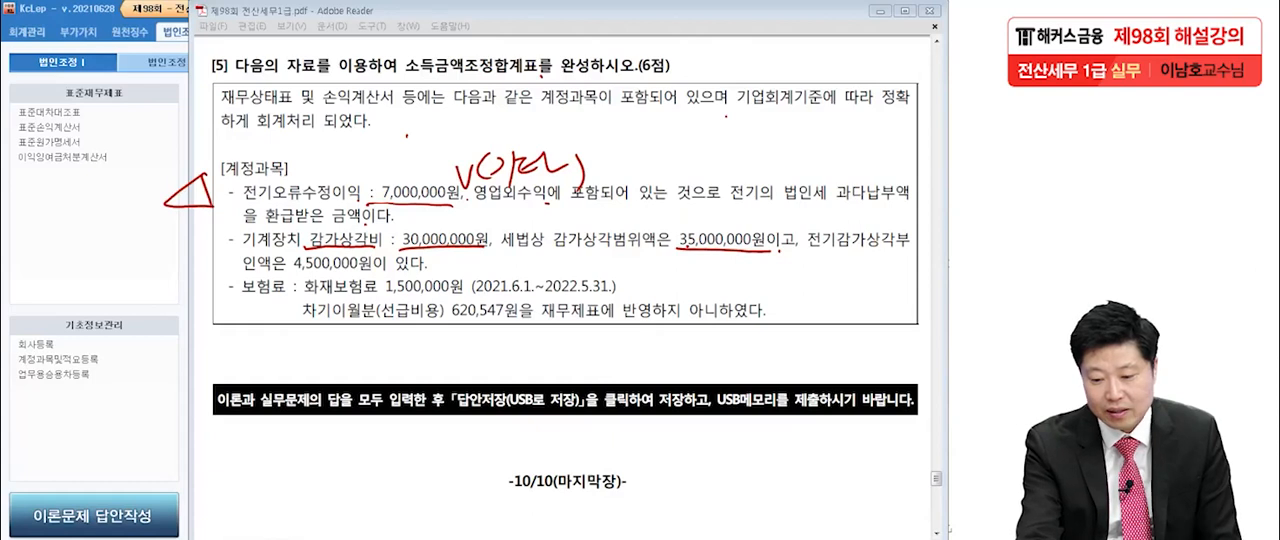
{"action": "left_click_drag", "start_coordinate": [284, 280], "coordinate": [368, 268]}
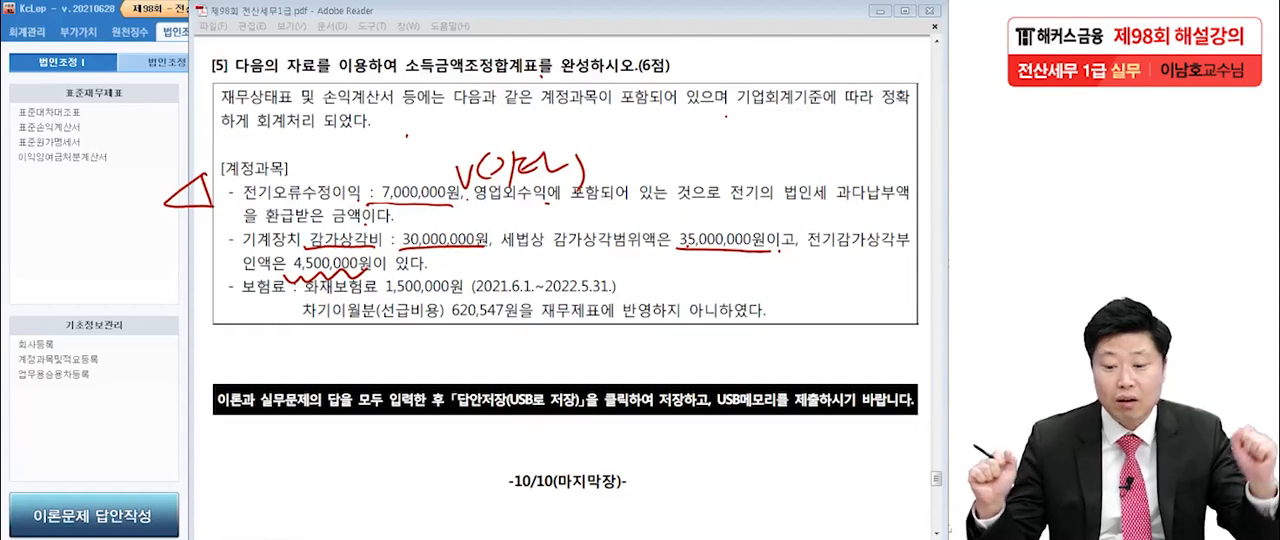
{"action": "left_click_drag", "start_coordinate": [504, 262], "coordinate": [522, 261]}
{"action": "left_click_drag", "start_coordinate": [505, 270], "coordinate": [520, 274]}
{"action": "mouse_move", "coordinate": [601, 258]}
{"action": "left_mouse_down"}
{"action": "mouse_move", "coordinate": [584, 265]}
{"action": "mouse_move", "coordinate": [603, 274]}
{"action": "left_mouse_up"}
{"action": "mouse_move", "coordinate": [600, 259]}
{"action": "left_mouse_down"}
{"action": "mouse_move", "coordinate": [606, 278]}
{"action": "mouse_move", "coordinate": [667, 265]}
{"action": "left_mouse_up"}
{"action": "mouse_move", "coordinate": [660, 258]}
{"action": "left_mouse_down"}
{"action": "mouse_move", "coordinate": [660, 276]}
{"action": "mouse_move", "coordinate": [712, 272]}
{"action": "left_mouse_up"}
{"action": "left_click_drag", "start_coordinate": [714, 262], "coordinate": [890, 288]}
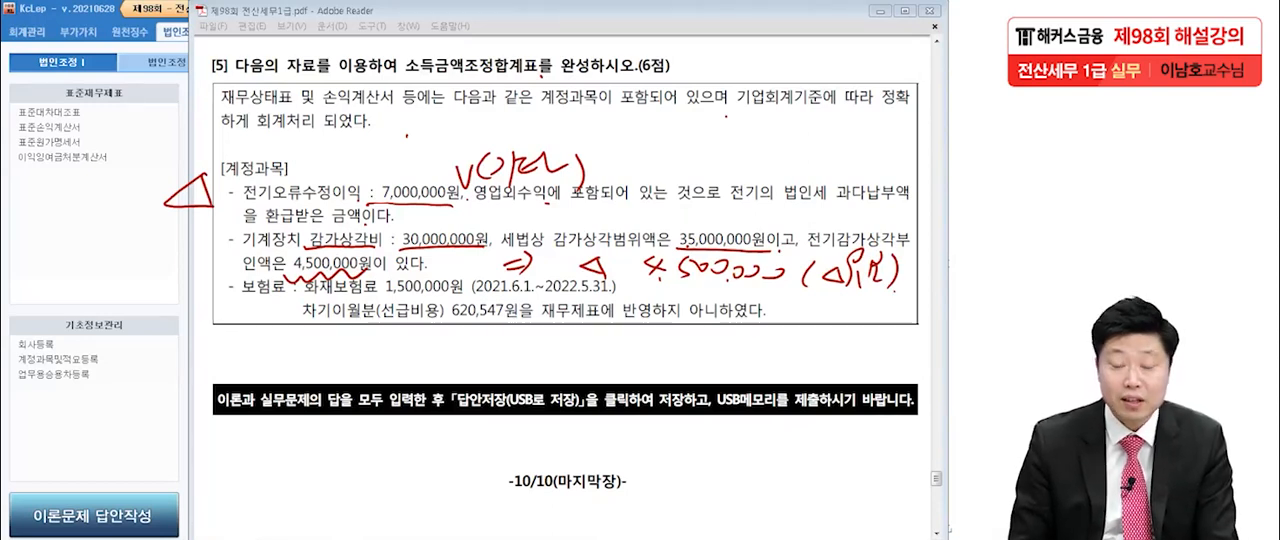
Number question 5's 전기오류수정이익, 기계장치 감가상각비 and 보험료 adjustments 1, 2 and 3 with the pen.
{"action": "left_click_drag", "start_coordinate": [126, 180], "coordinate": [124, 202]}
{"action": "left_click_drag", "start_coordinate": [128, 160], "coordinate": [152, 176]}
{"action": "mouse_move", "coordinate": [550, 246]}
{"action": "left_mouse_down"}
{"action": "mouse_move", "coordinate": [566, 272]}
{"action": "mouse_move", "coordinate": [580, 268]}
{"action": "left_mouse_up"}
{"action": "mouse_move", "coordinate": [128, 332]}
{"action": "left_mouse_down"}
{"action": "mouse_move", "coordinate": [148, 340]}
{"action": "mouse_move", "coordinate": [136, 362]}
{"action": "left_mouse_up"}
{"action": "mouse_move", "coordinate": [155, 316]}
{"action": "left_mouse_down"}
{"action": "mouse_move", "coordinate": [122, 370]}
{"action": "mouse_move", "coordinate": [170, 322]}
{"action": "left_mouse_up"}
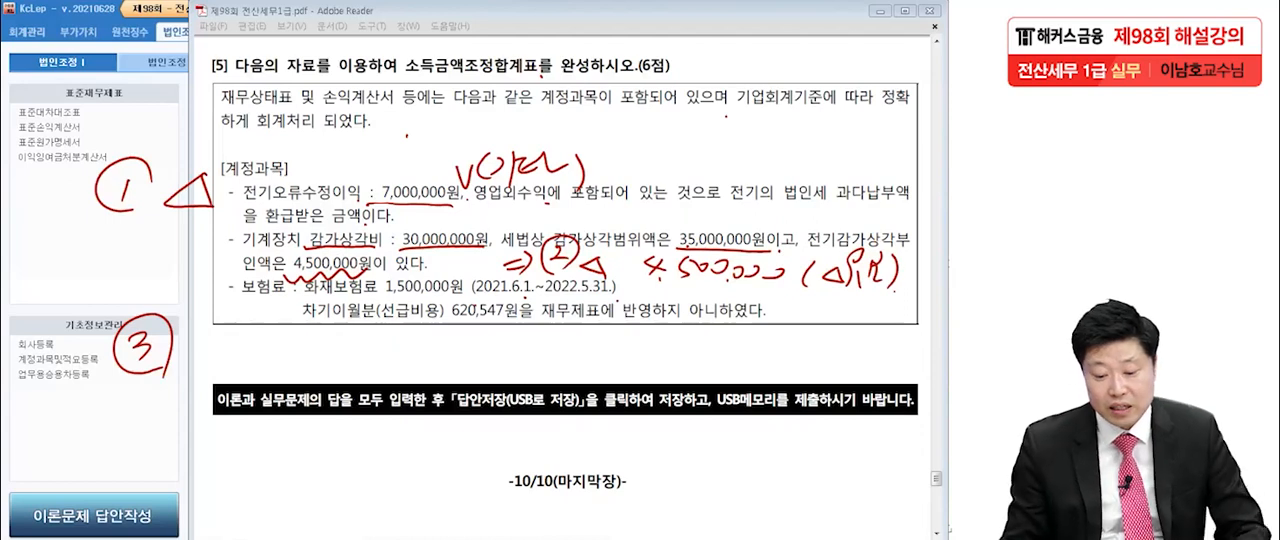
Examine the 화재보험료 of 1,500,000 and its 선급비용 of 620,547, and note the adjustment as 유보.
{"action": "left_click_drag", "start_coordinate": [388, 300], "coordinate": [472, 298]}
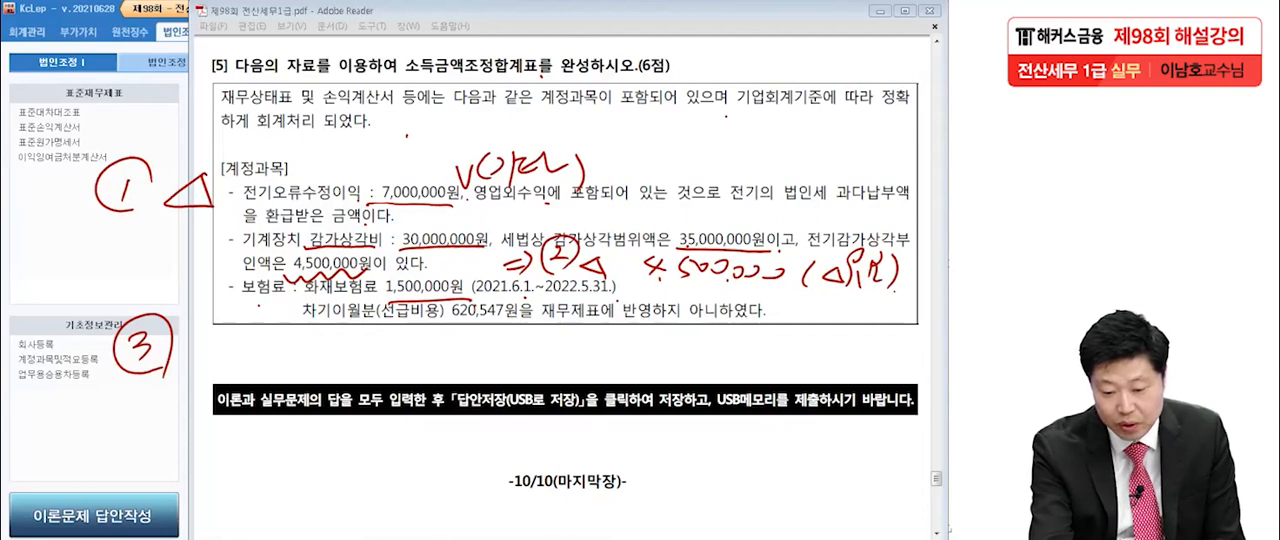
{"action": "left_click_drag", "start_coordinate": [451, 318], "coordinate": [512, 318]}
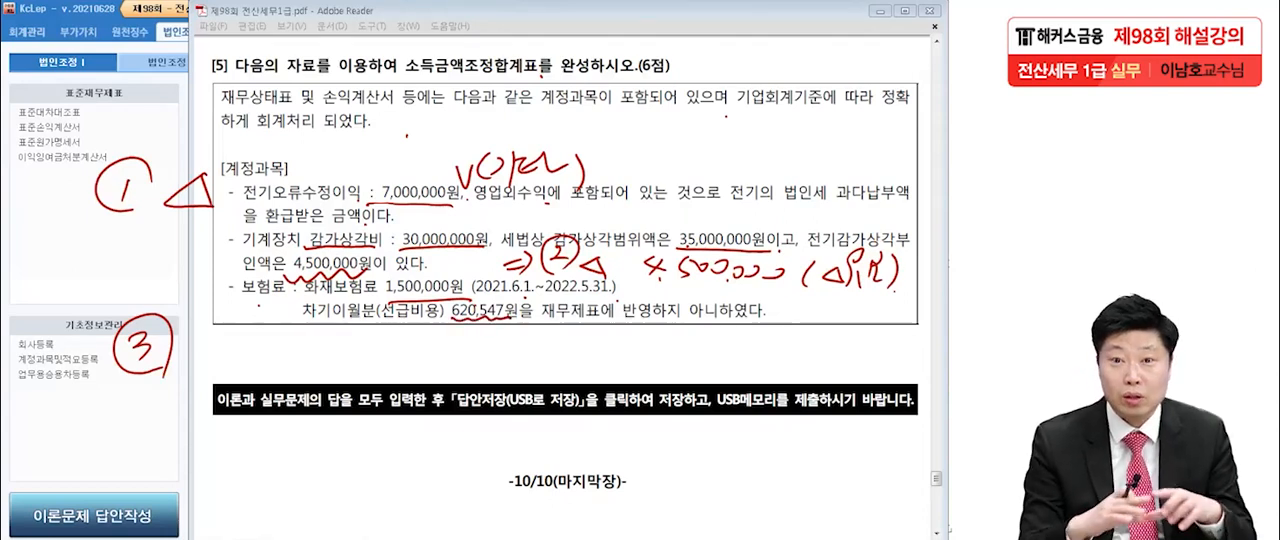
{"action": "left_click_drag", "start_coordinate": [382, 297], "coordinate": [465, 296]}
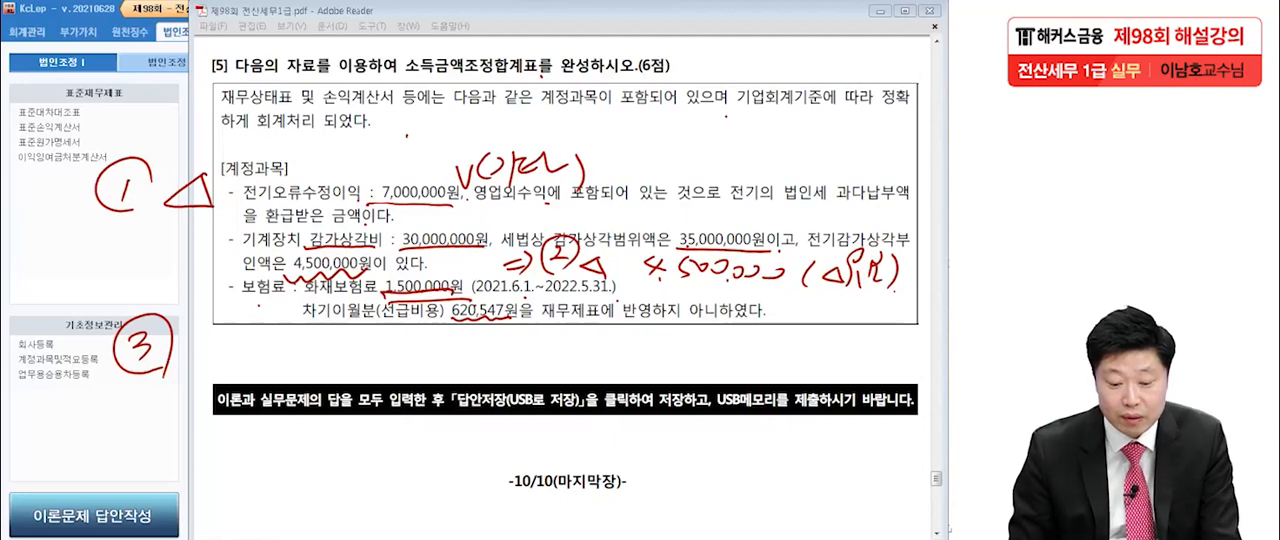
{"action": "mouse_move", "coordinate": [205, 355]}
{"action": "left_mouse_down"}
{"action": "mouse_move", "coordinate": [230, 358]}
{"action": "mouse_move", "coordinate": [206, 355]}
{"action": "left_mouse_up"}
{"action": "mouse_move", "coordinate": [265, 326]}
{"action": "left_mouse_down"}
{"action": "mouse_move", "coordinate": [264, 361]}
{"action": "mouse_move", "coordinate": [291, 317]}
{"action": "left_mouse_up"}
{"action": "left_click_drag", "start_coordinate": [272, 343], "coordinate": [298, 337]}
{"action": "left_click_drag", "start_coordinate": [281, 342], "coordinate": [275, 361]}
{"action": "mouse_move", "coordinate": [289, 340]}
{"action": "left_mouse_down"}
{"action": "mouse_move", "coordinate": [293, 366]}
{"action": "mouse_move", "coordinate": [309, 347]}
{"action": "left_mouse_up"}
{"action": "left_click_drag", "start_coordinate": [307, 357], "coordinate": [332, 370]}
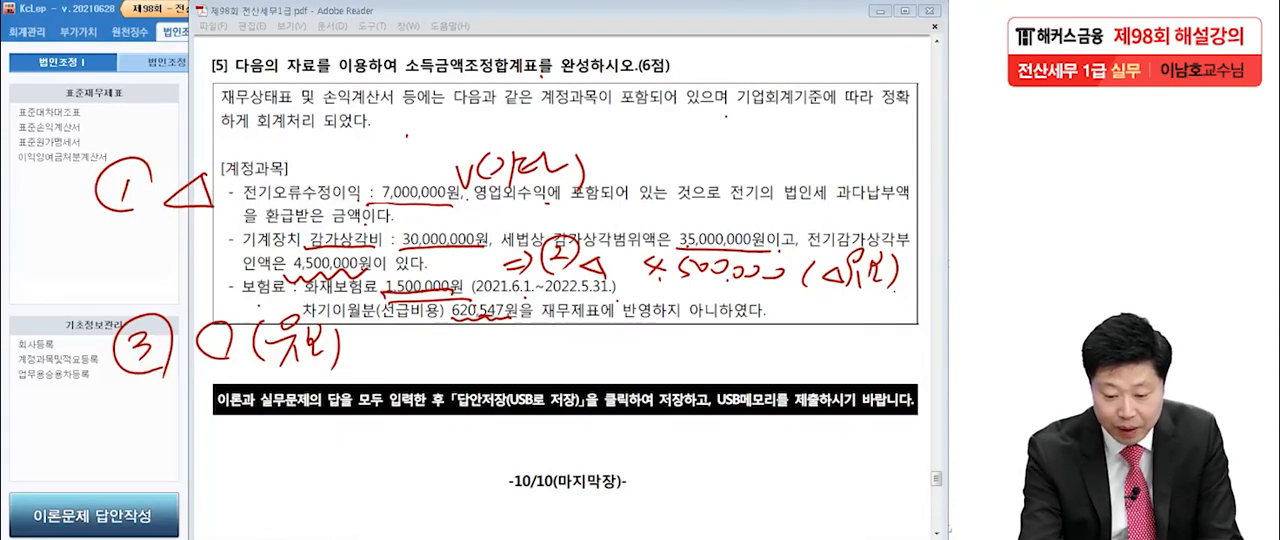
Write the prepaid insurance formula's first part below the question as 1,500,000 × a fraction over 365.
{"action": "left_click_drag", "start_coordinate": [223, 456], "coordinate": [220, 474]}
{"action": "left_click_drag", "start_coordinate": [233, 467], "coordinate": [231, 474]}
{"action": "left_click_drag", "start_coordinate": [250, 447], "coordinate": [256, 476]}
{"action": "left_click_drag", "start_coordinate": [257, 450], "coordinate": [272, 447]}
{"action": "mouse_move", "coordinate": [280, 450]}
{"action": "left_mouse_down"}
{"action": "mouse_move", "coordinate": [278, 466]}
{"action": "mouse_move", "coordinate": [296, 466]}
{"action": "left_mouse_up"}
{"action": "left_click_drag", "start_coordinate": [316, 466], "coordinate": [316, 467]}
{"action": "mouse_move", "coordinate": [331, 448]}
{"action": "left_mouse_down"}
{"action": "mouse_move", "coordinate": [331, 465]}
{"action": "mouse_move", "coordinate": [393, 464]}
{"action": "left_mouse_up"}
{"action": "left_click_drag", "start_coordinate": [412, 463], "coordinate": [500, 461]}
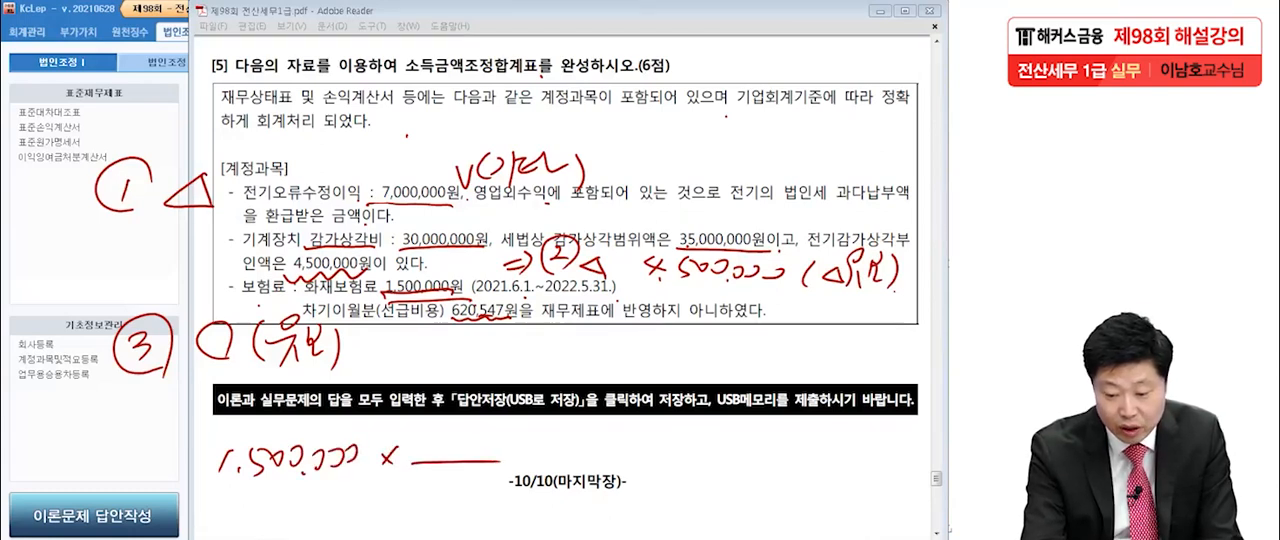
{"action": "mouse_move", "coordinate": [416, 468]}
{"action": "left_mouse_down"}
{"action": "mouse_move", "coordinate": [432, 484]}
{"action": "mouse_move", "coordinate": [414, 504]}
{"action": "left_mouse_up"}
{"action": "mouse_move", "coordinate": [462, 463]}
{"action": "left_mouse_down"}
{"action": "mouse_move", "coordinate": [446, 486]}
{"action": "mouse_move", "coordinate": [456, 500]}
{"action": "left_mouse_up"}
{"action": "left_click_drag", "start_coordinate": [475, 471], "coordinate": [497, 466]}
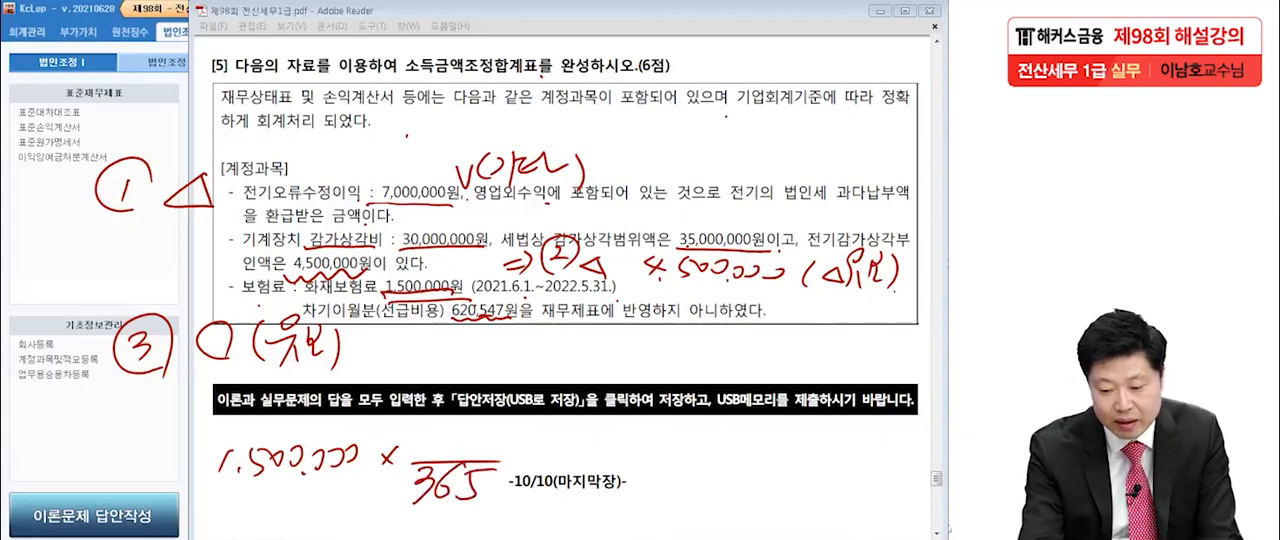
Note the carried-over period 1/1~5/31 and list its monthly days as 31, 28, 31, 30 and 31.
{"action": "left_click_drag", "start_coordinate": [688, 418], "coordinate": [700, 454]}
{"action": "left_click_drag", "start_coordinate": [718, 442], "coordinate": [721, 458]}
{"action": "mouse_move", "coordinate": [634, 424]}
{"action": "left_mouse_down"}
{"action": "mouse_move", "coordinate": [641, 458]}
{"action": "mouse_move", "coordinate": [673, 441]}
{"action": "mouse_move", "coordinate": [724, 450]}
{"action": "mouse_move", "coordinate": [714, 463]}
{"action": "left_mouse_up"}
{"action": "left_click_drag", "start_coordinate": [738, 442], "coordinate": [740, 466]}
{"action": "left_click_drag", "start_coordinate": [642, 472], "coordinate": [758, 468]}
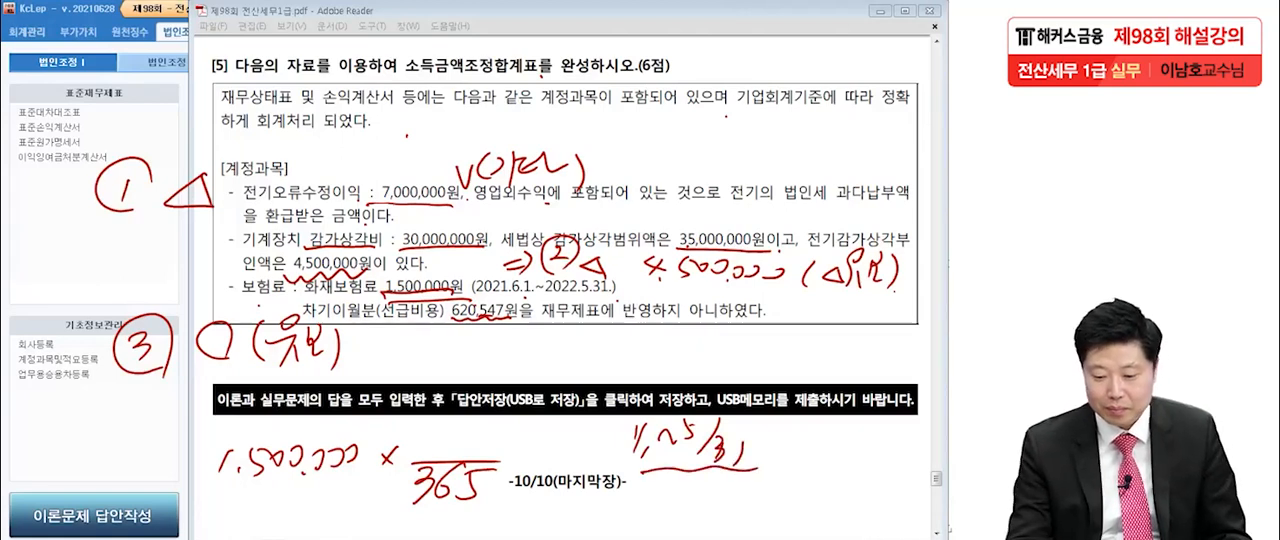
{"action": "mouse_move", "coordinate": [694, 338]}
{"action": "left_mouse_down"}
{"action": "mouse_move", "coordinate": [707, 348]}
{"action": "mouse_move", "coordinate": [695, 360]}
{"action": "left_mouse_up"}
{"action": "mouse_move", "coordinate": [721, 344]}
{"action": "left_mouse_down"}
{"action": "mouse_move", "coordinate": [719, 362]}
{"action": "mouse_move", "coordinate": [755, 360]}
{"action": "left_mouse_up"}
{"action": "mouse_move", "coordinate": [774, 328]}
{"action": "left_mouse_down"}
{"action": "mouse_move", "coordinate": [772, 356]}
{"action": "mouse_move", "coordinate": [838, 350]}
{"action": "mouse_move", "coordinate": [826, 362]}
{"action": "left_mouse_up"}
{"action": "left_click_drag", "start_coordinate": [852, 345], "coordinate": [868, 362]}
{"action": "left_click_drag", "start_coordinate": [900, 342], "coordinate": [898, 368]}
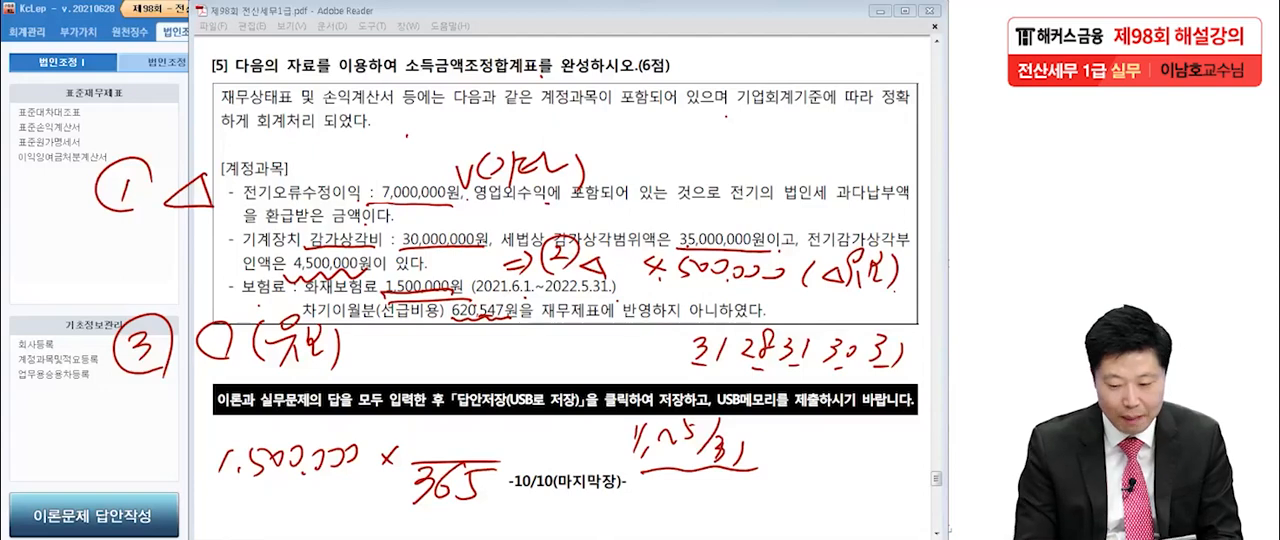
Complete the prepaid insurance formula with 151 as the numerator and note 620 as the start of its result.
{"action": "mouse_move", "coordinate": [422, 423]}
{"action": "left_mouse_down"}
{"action": "mouse_move", "coordinate": [438, 447]}
{"action": "mouse_move", "coordinate": [463, 421]}
{"action": "left_mouse_up"}
{"action": "mouse_move", "coordinate": [471, 424]}
{"action": "left_mouse_down"}
{"action": "mouse_move", "coordinate": [480, 447]}
{"action": "mouse_move", "coordinate": [536, 447]}
{"action": "left_mouse_up"}
{"action": "left_click_drag", "start_coordinate": [520, 464], "coordinate": [538, 461]}
{"action": "left_click_drag", "start_coordinate": [582, 428], "coordinate": [590, 438]}
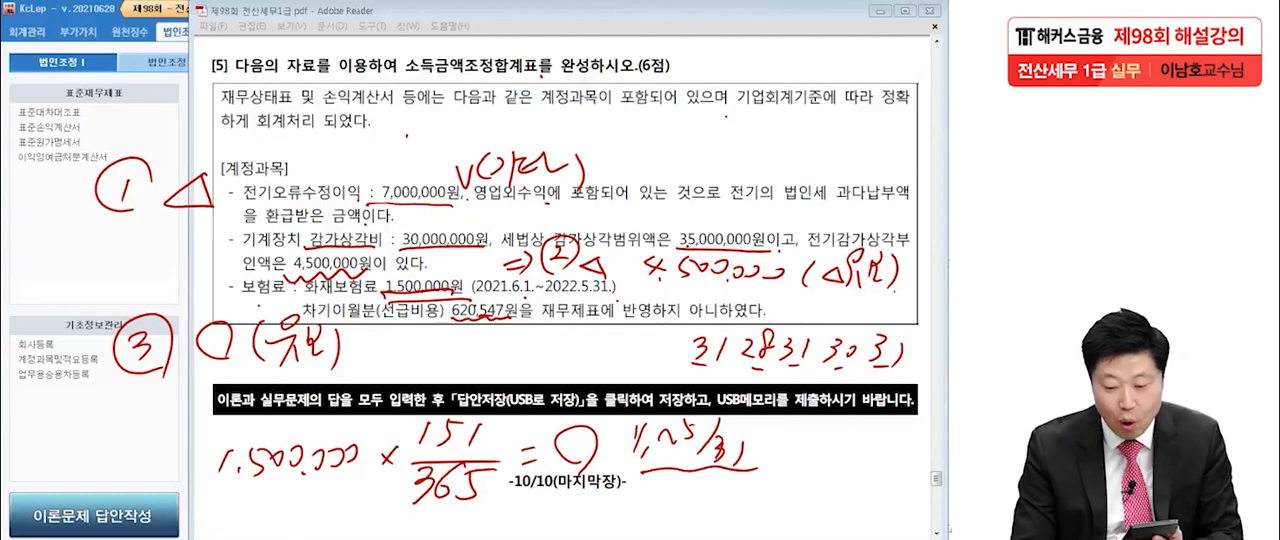
{"action": "left_click_drag", "start_coordinate": [538, 416], "coordinate": [532, 433]}
{"action": "left_click_drag", "start_coordinate": [542, 423], "coordinate": [552, 431]}
{"action": "left_click_drag", "start_coordinate": [556, 420], "coordinate": [557, 420]}
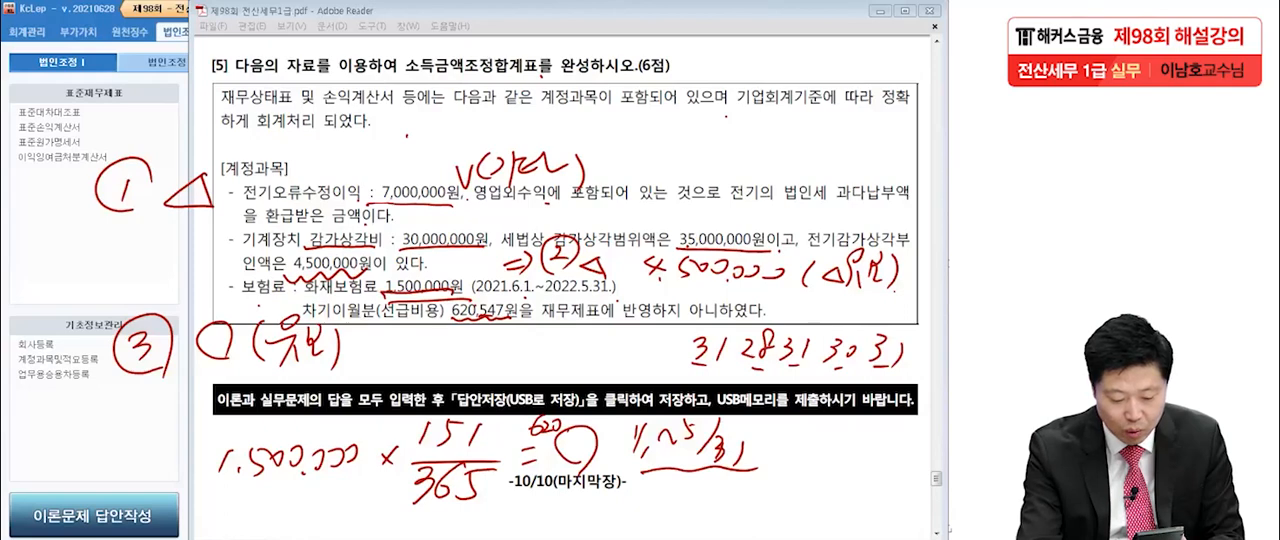
Complete the prepaid insurance result as 620,547 and box both it and the matching 선급비용 amount in the question.
{"action": "left_click_drag", "start_coordinate": [589, 422], "coordinate": [611, 431]}
{"action": "left_click_drag", "start_coordinate": [601, 429], "coordinate": [606, 443]}
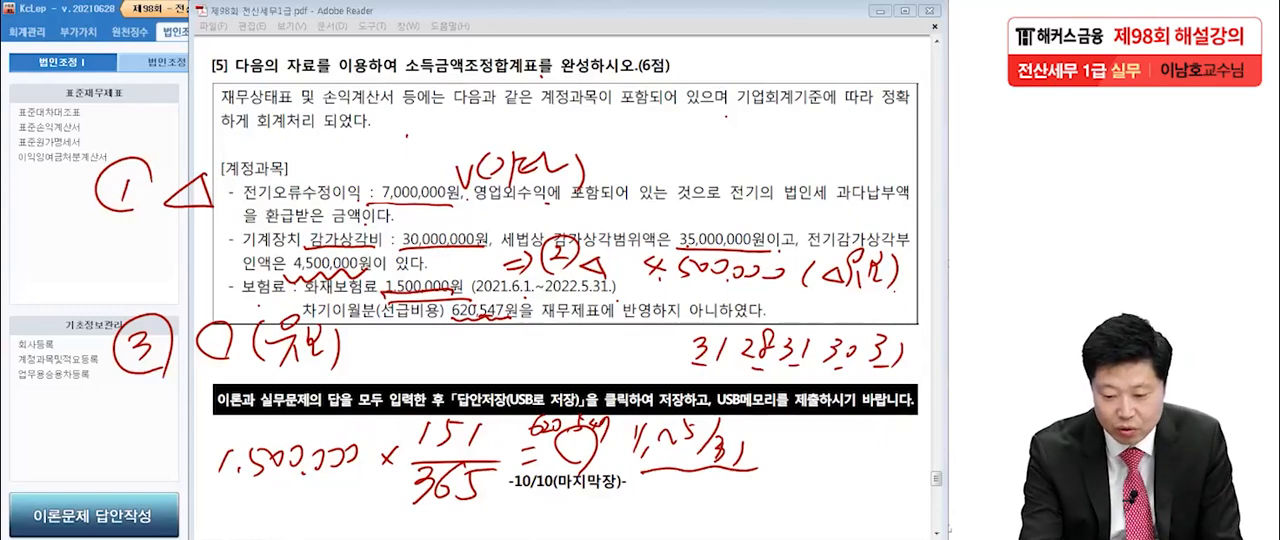
{"action": "mouse_move", "coordinate": [526, 438]}
{"action": "left_mouse_down"}
{"action": "mouse_move", "coordinate": [615, 438]}
{"action": "mouse_move", "coordinate": [618, 408]}
{"action": "mouse_move", "coordinate": [616, 446]}
{"action": "left_mouse_up"}
{"action": "mouse_move", "coordinate": [448, 316]}
{"action": "left_mouse_down"}
{"action": "mouse_move", "coordinate": [500, 293]}
{"action": "mouse_move", "coordinate": [522, 313]}
{"action": "left_mouse_up"}
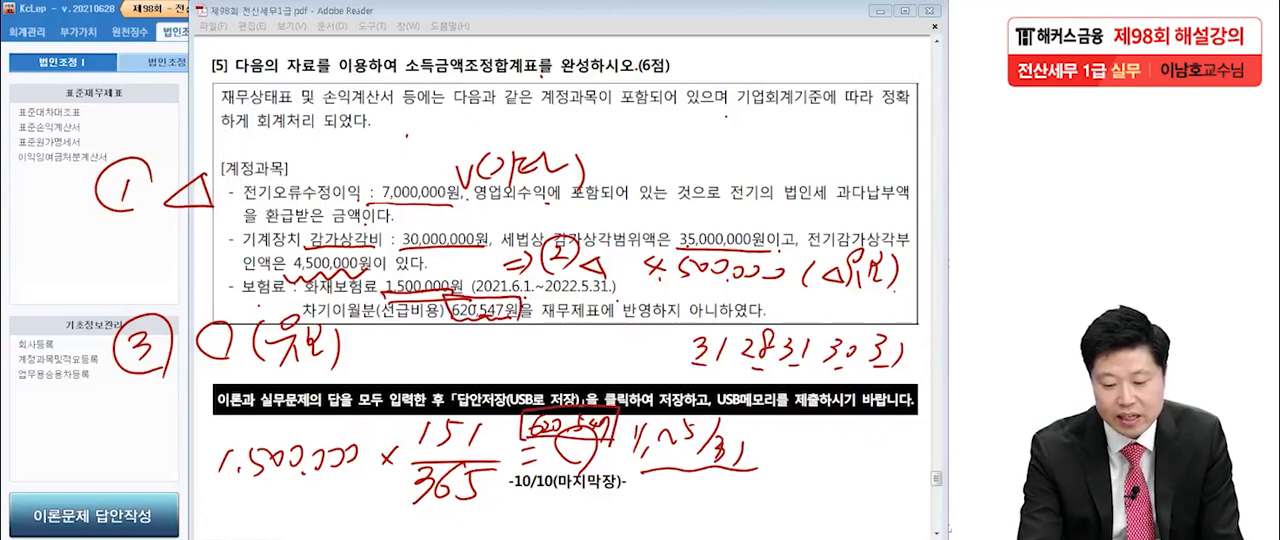
Emphasize the circle and 유보 note beside adjustment ③, and box the form name 소득금액조정합계표 in the question heading.
{"action": "mouse_move", "coordinate": [233, 356]}
{"action": "left_mouse_down"}
{"action": "mouse_move", "coordinate": [206, 321]}
{"action": "mouse_move", "coordinate": [222, 318]}
{"action": "mouse_move", "coordinate": [270, 371]}
{"action": "left_mouse_up"}
{"action": "left_click_drag", "start_coordinate": [330, 325], "coordinate": [333, 365]}
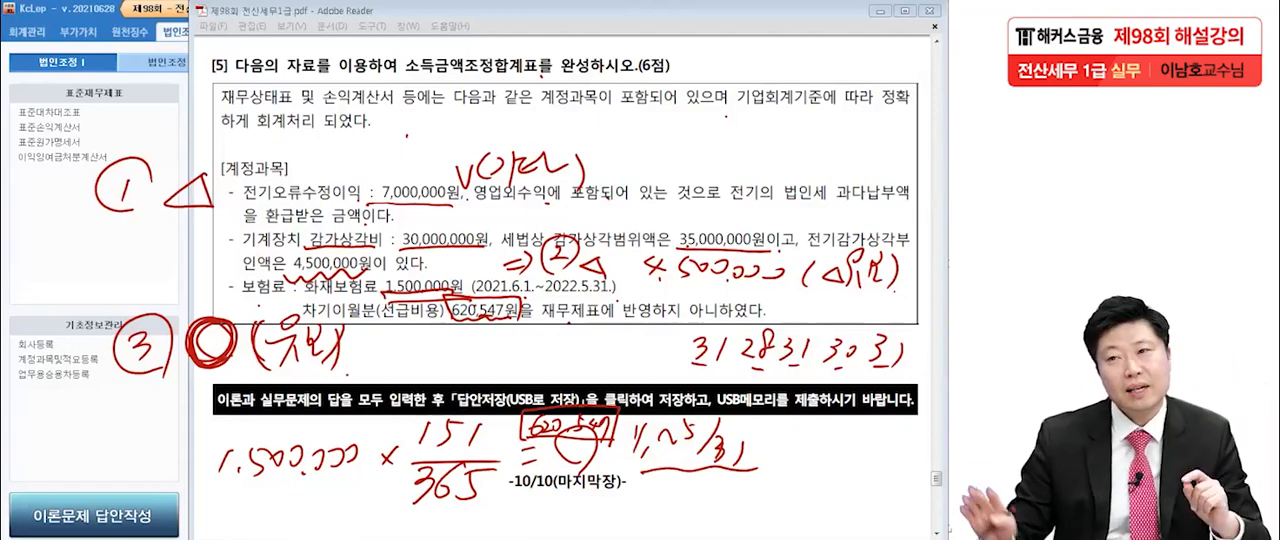
{"action": "mouse_move", "coordinate": [402, 84]}
{"action": "left_mouse_down"}
{"action": "mouse_move", "coordinate": [543, 78]}
{"action": "mouse_move", "coordinate": [427, 54]}
{"action": "mouse_move", "coordinate": [534, 88]}
{"action": "left_mouse_up"}
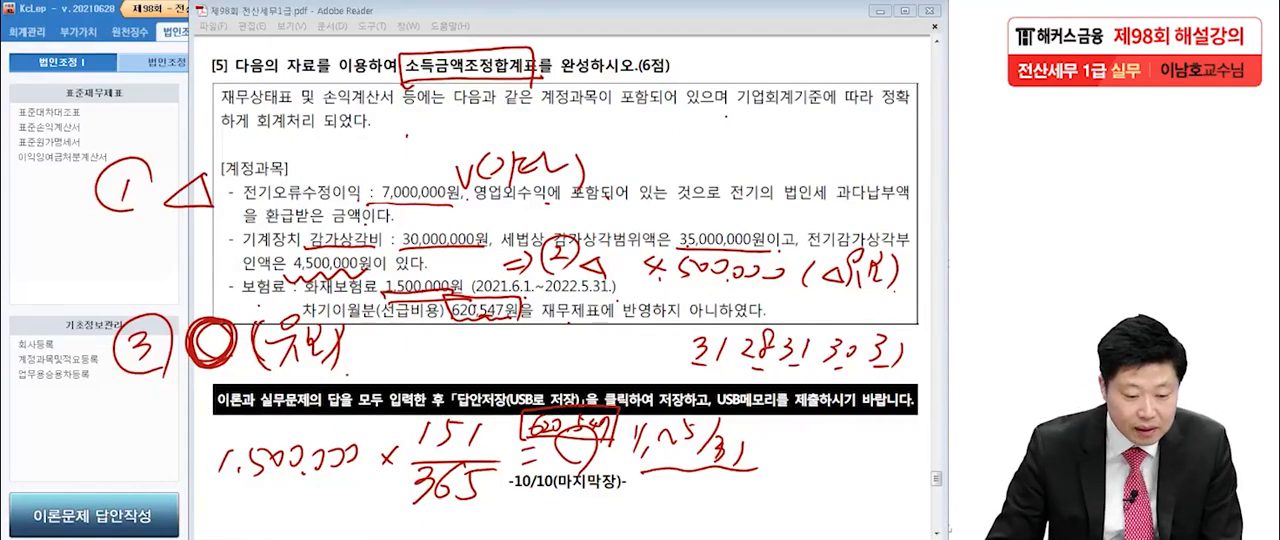
Switch to KcLep, open 소득금액조정합계표및명세서, and check the question for the first item under 손금산입 및 익금불산입.
{"action": "key", "text": "alt+Tab"}
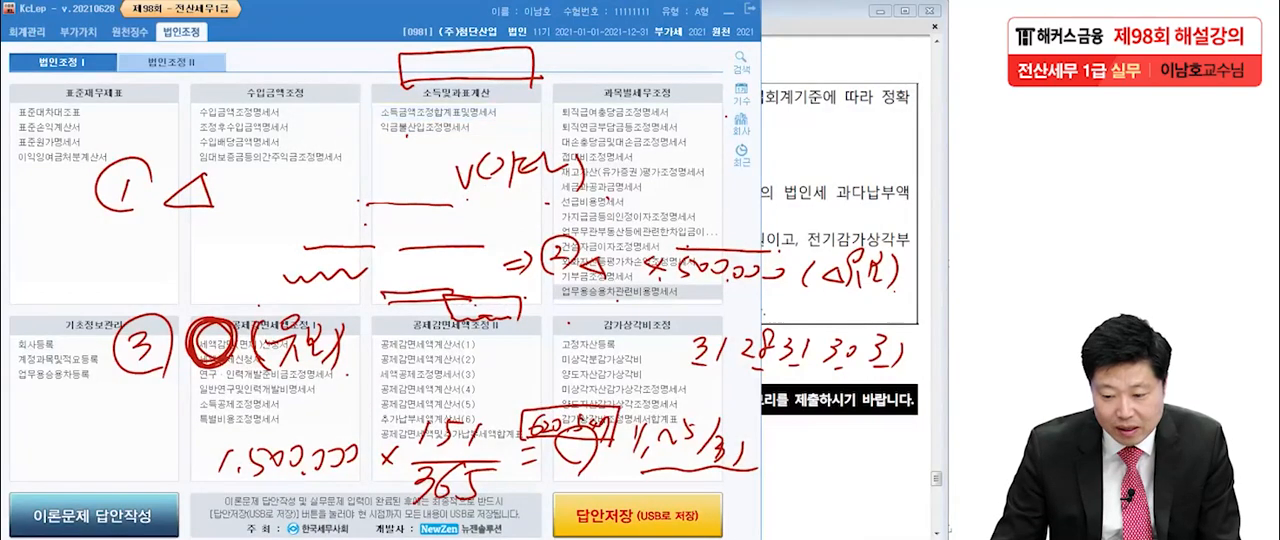
{"action": "left_click", "coordinate": [440, 112]}
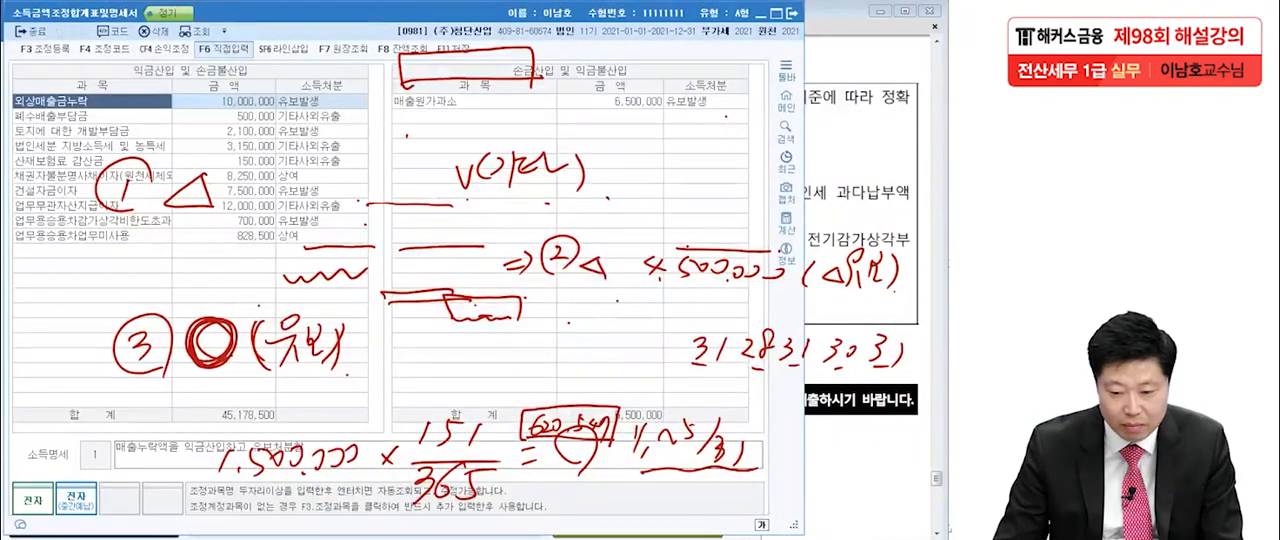
{"action": "left_click", "coordinate": [474, 117]}
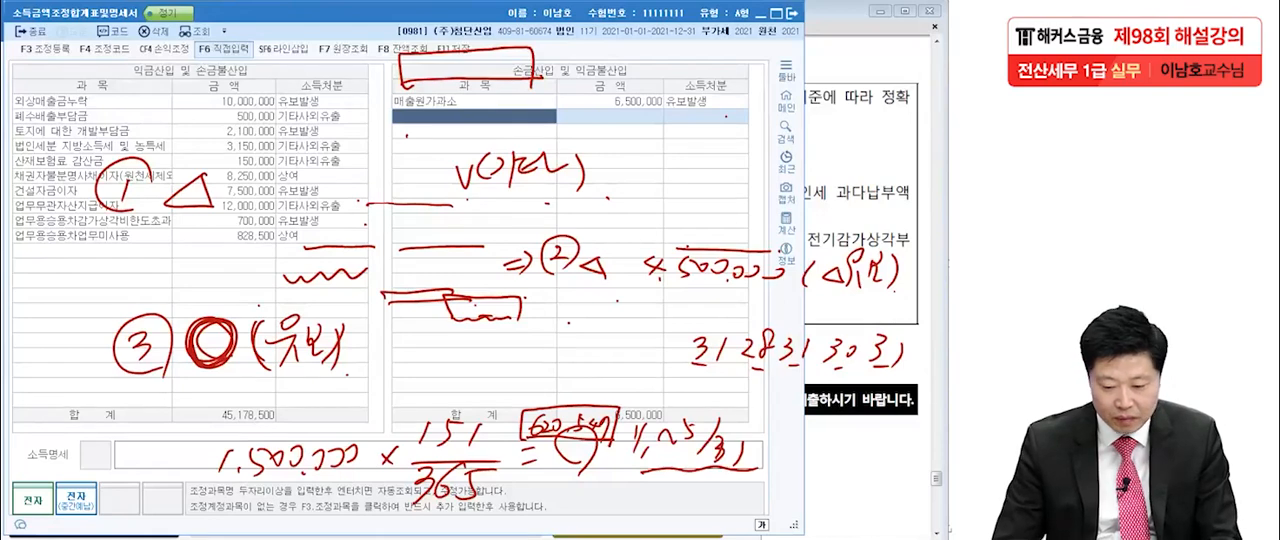
{"action": "left_click", "coordinate": [850, 210]}
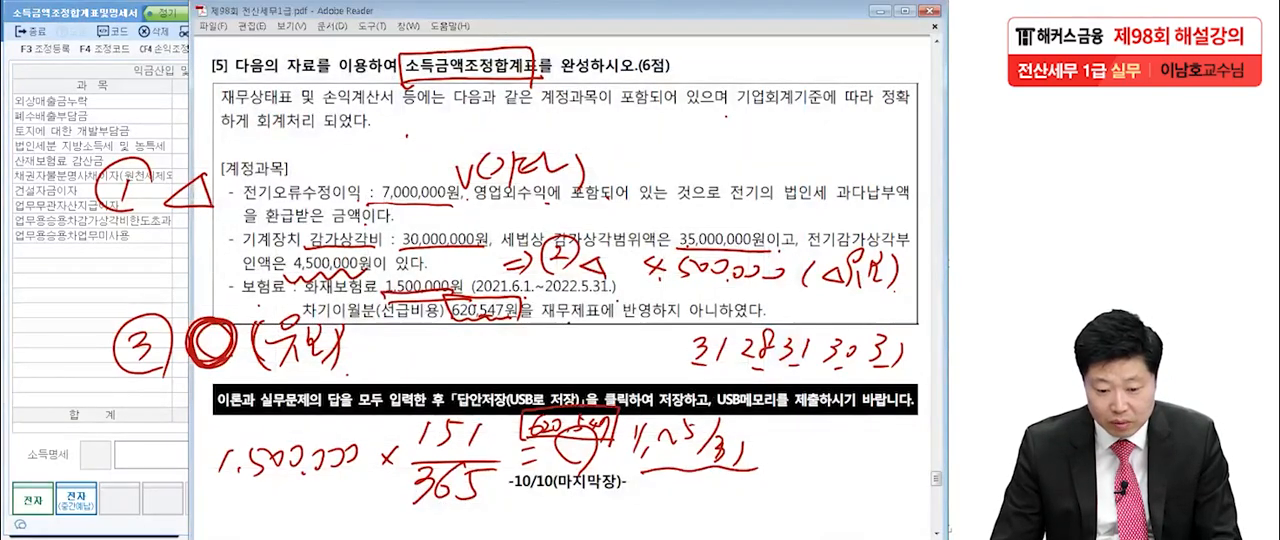
{"action": "left_click", "coordinate": [100, 86]}
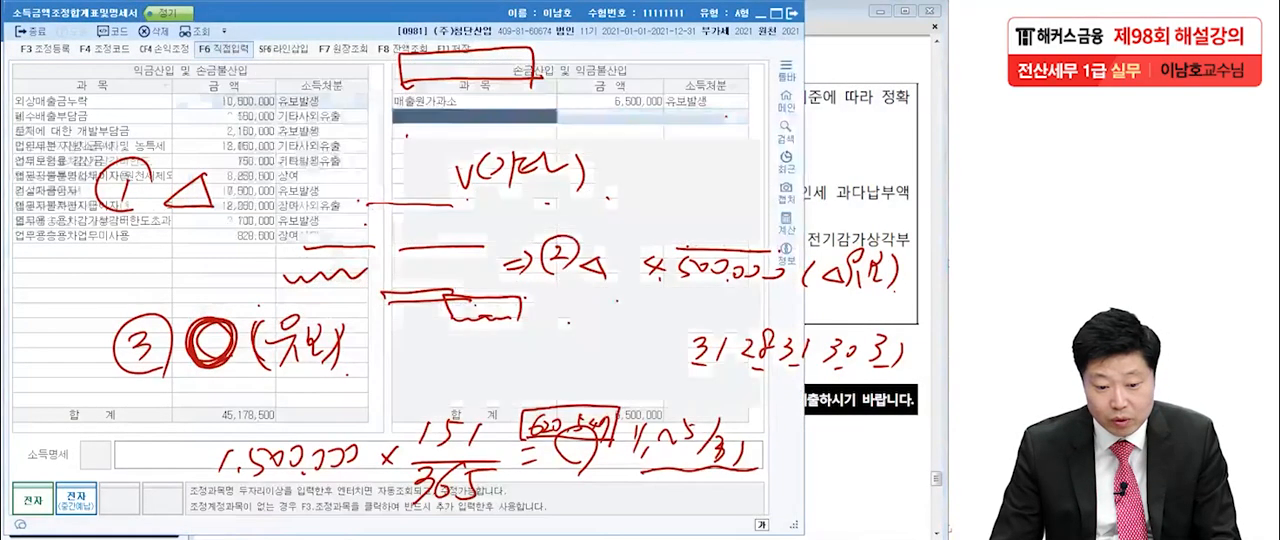
Add 전기오류수정이익 under 손금산입 및 익금불산입 with an amount of 7,000,000 and 소득처분 기타.
{"action": "left_click", "coordinate": [474, 117]}
{"action": "type", "text": "전기"}
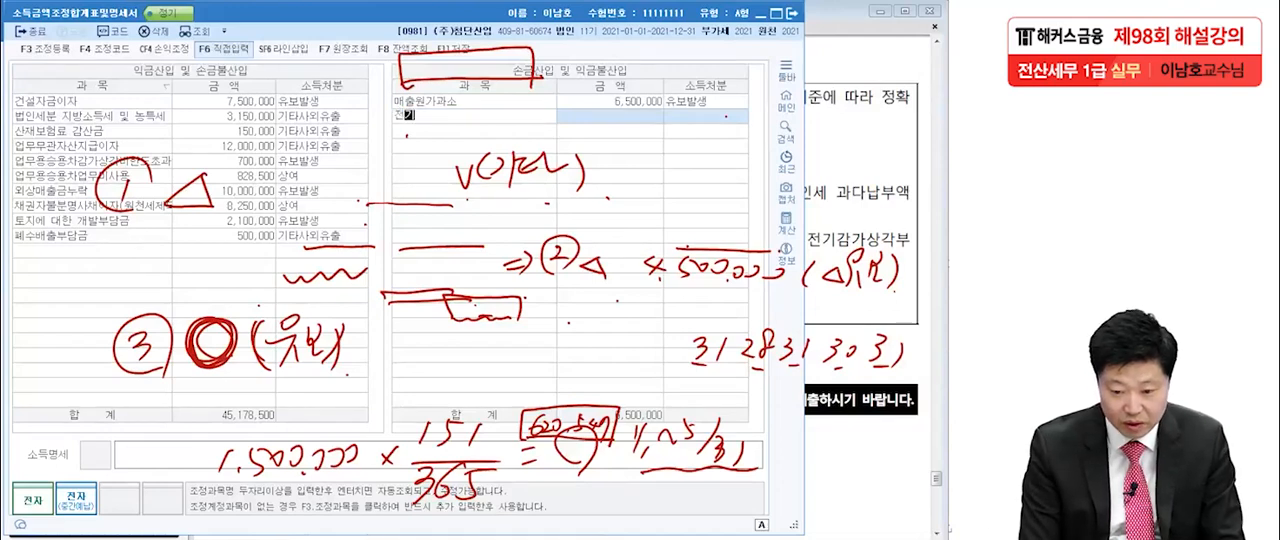
{"action": "type", "text": "오류수정이익"}
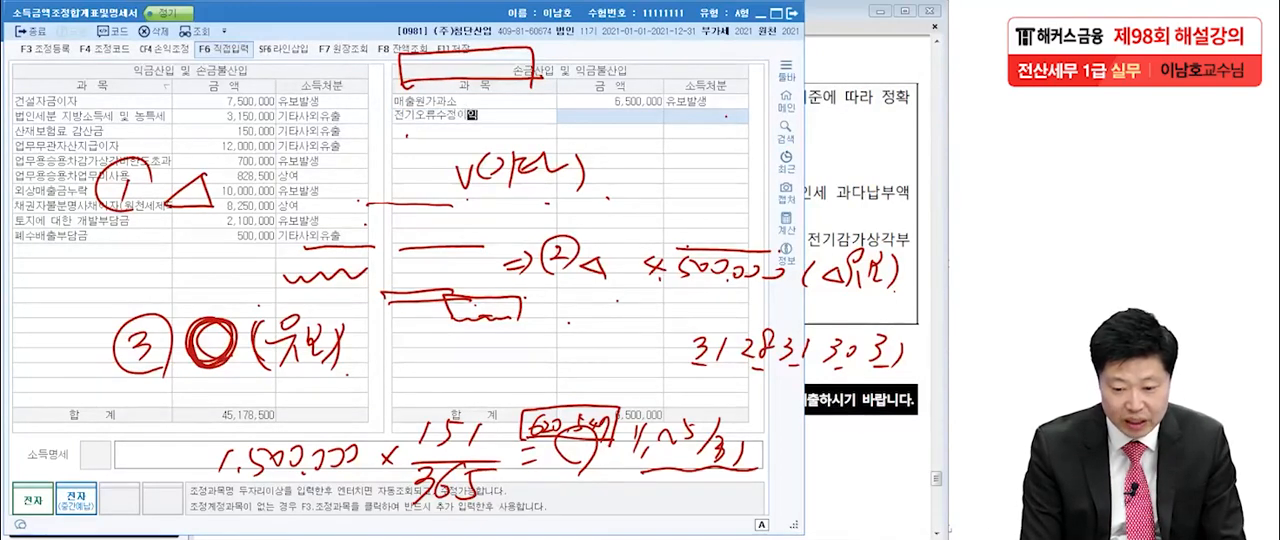
{"action": "key", "text": "Return"}
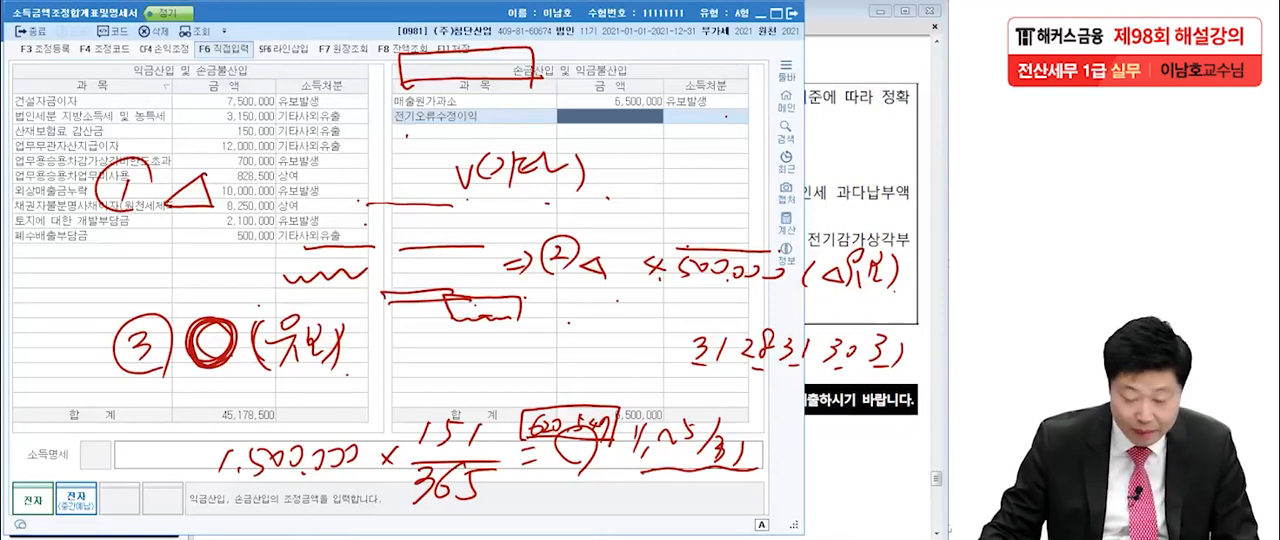
{"action": "type", "text": "5000000"}
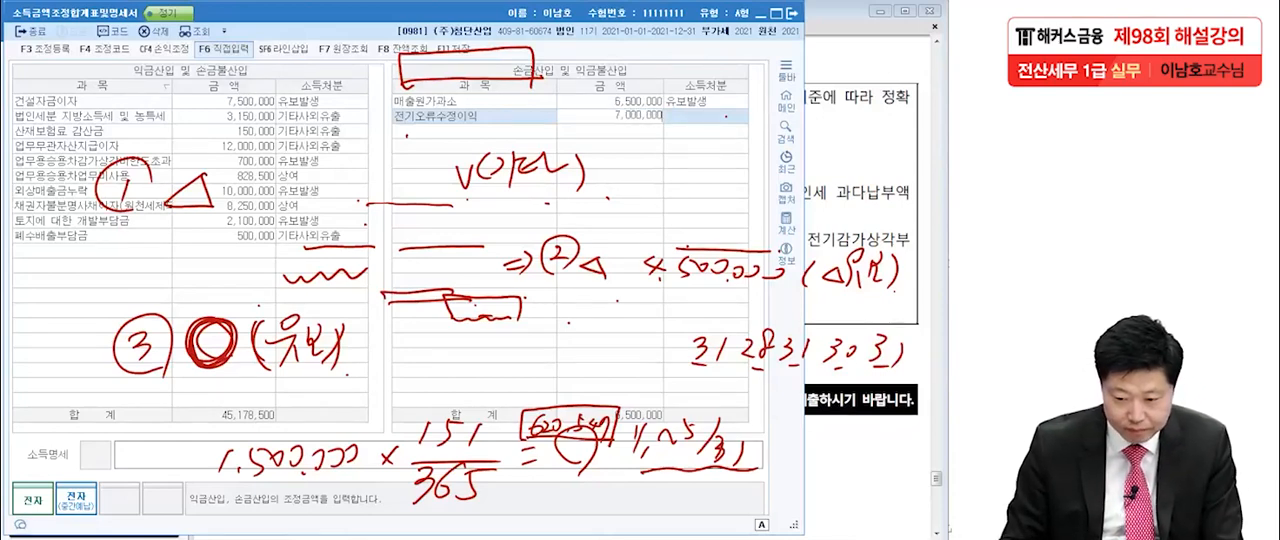
{"action": "key", "text": "Return"}
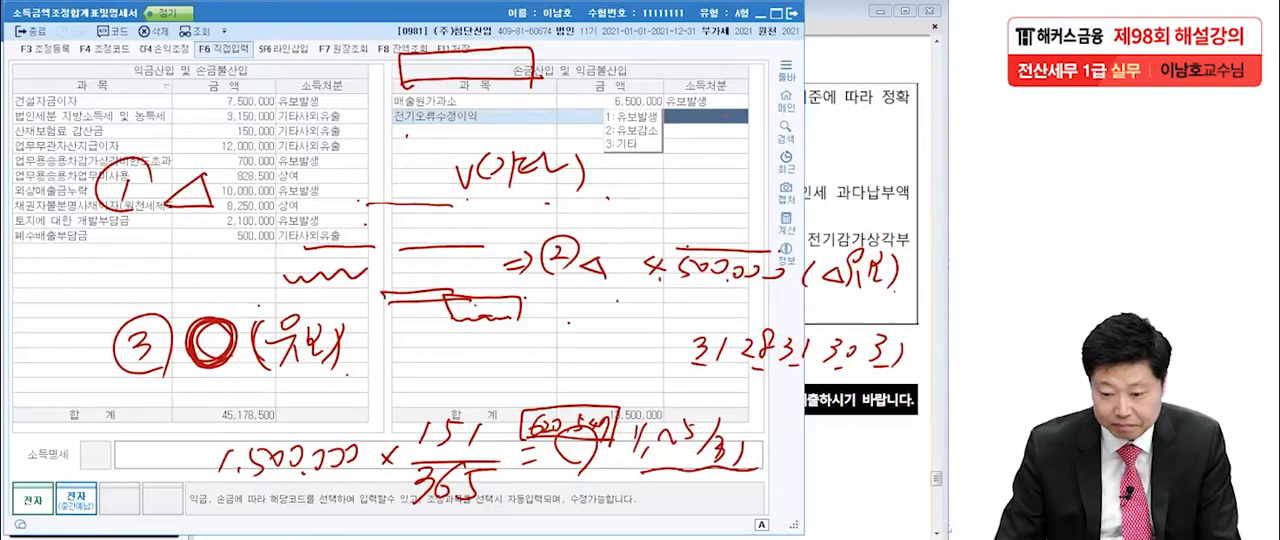
{"action": "key", "text": "3"}
{"action": "key", "text": "Return"}
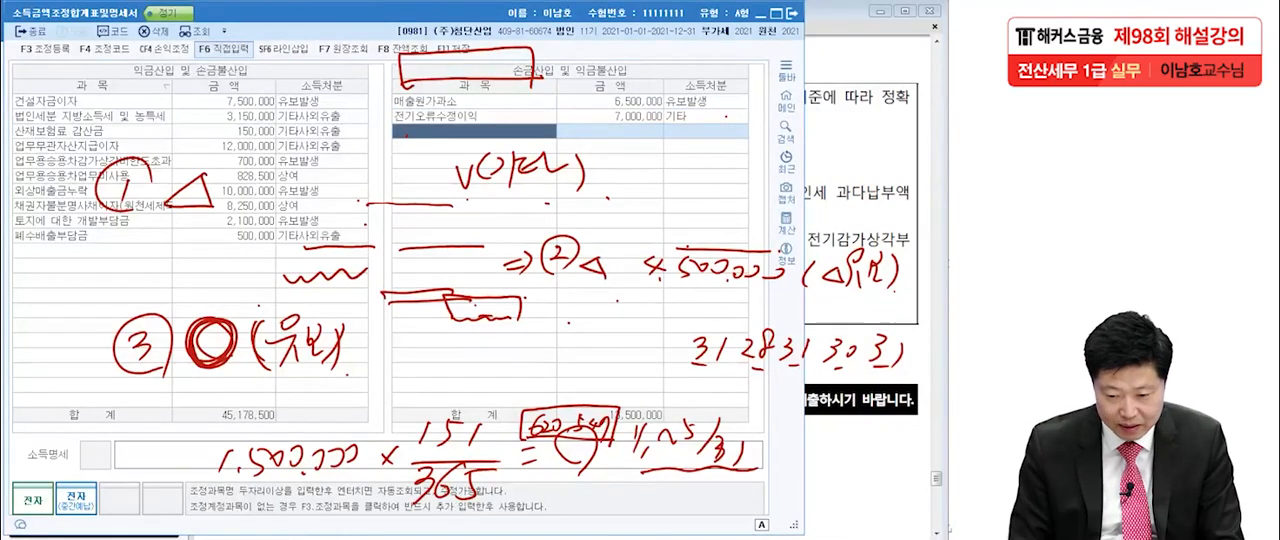
Check the depreciation item in the question and add 전기상각부인액 of 4,500,000 under 손금산입 및 익금불산입 with 소득처분 유보감소.
{"action": "key", "text": "alt+Tab"}
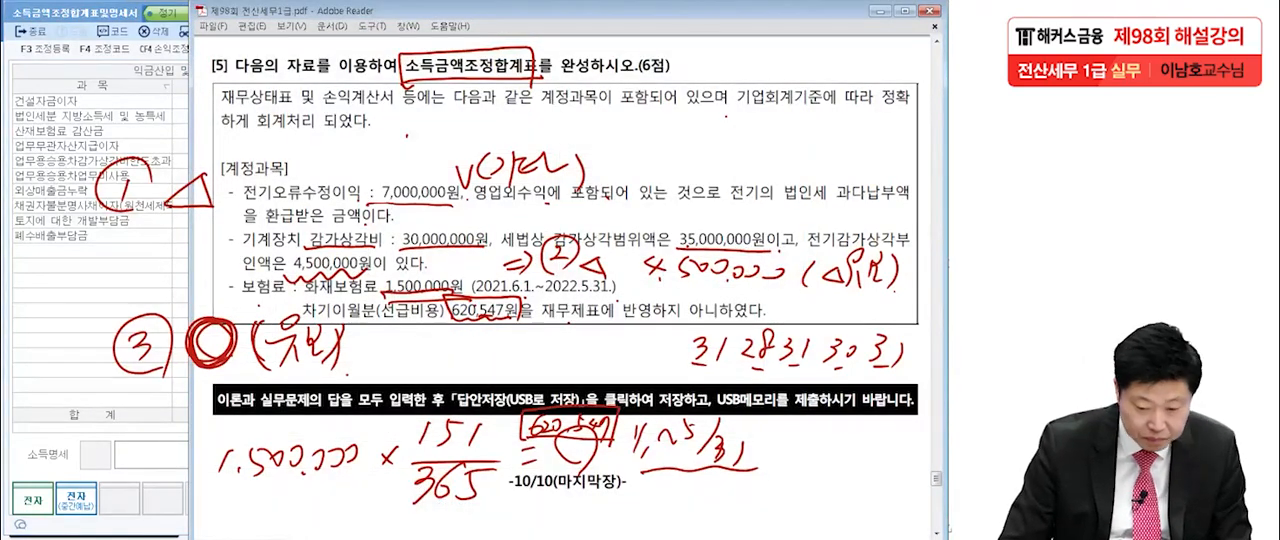
{"action": "key", "text": "alt+Tab"}
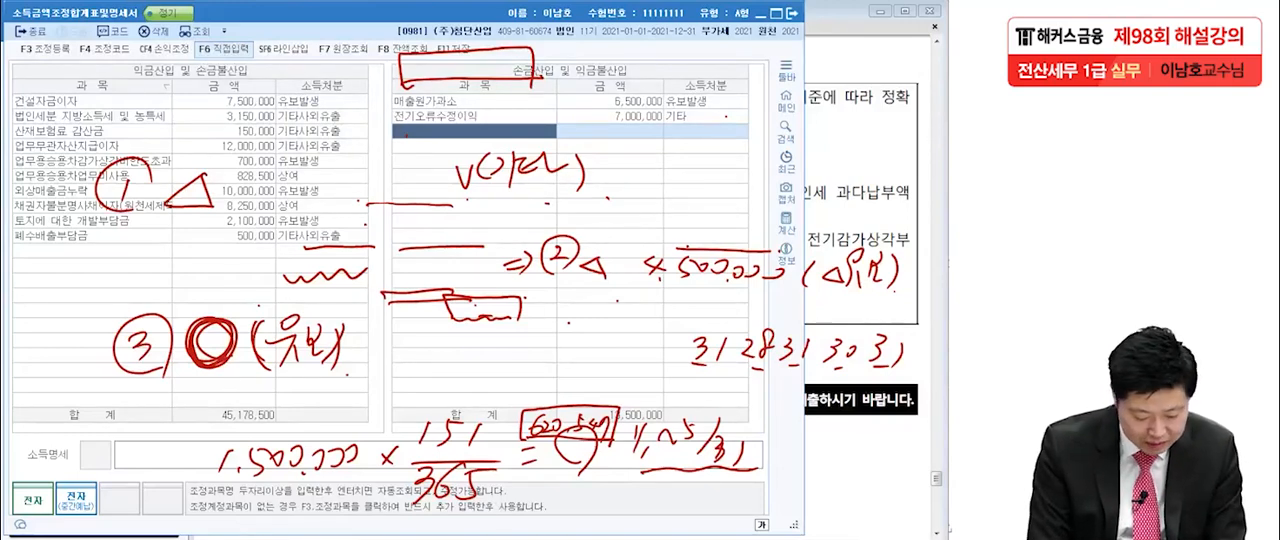
{"action": "type", "text": "전기"}
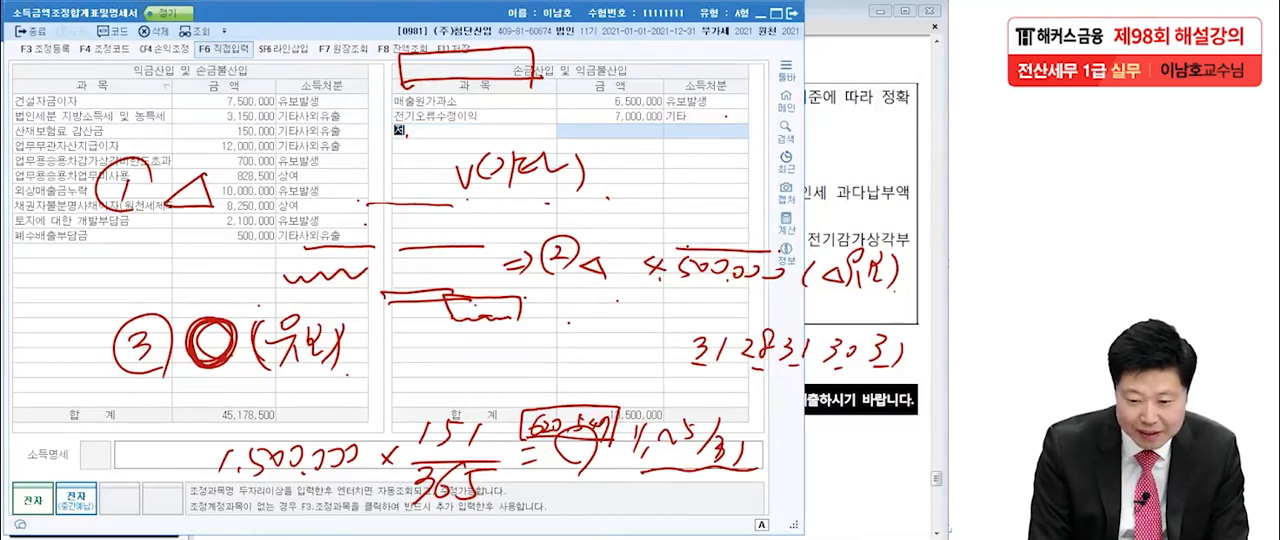
{"action": "type", "text": "상각부인"}
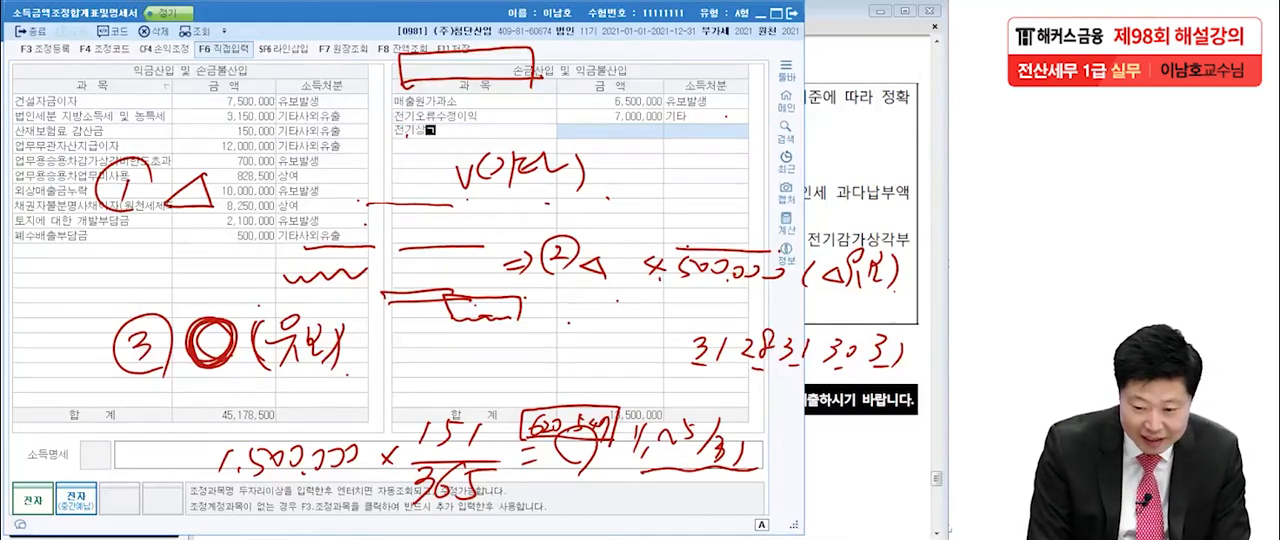
{"action": "type", "text": "액"}
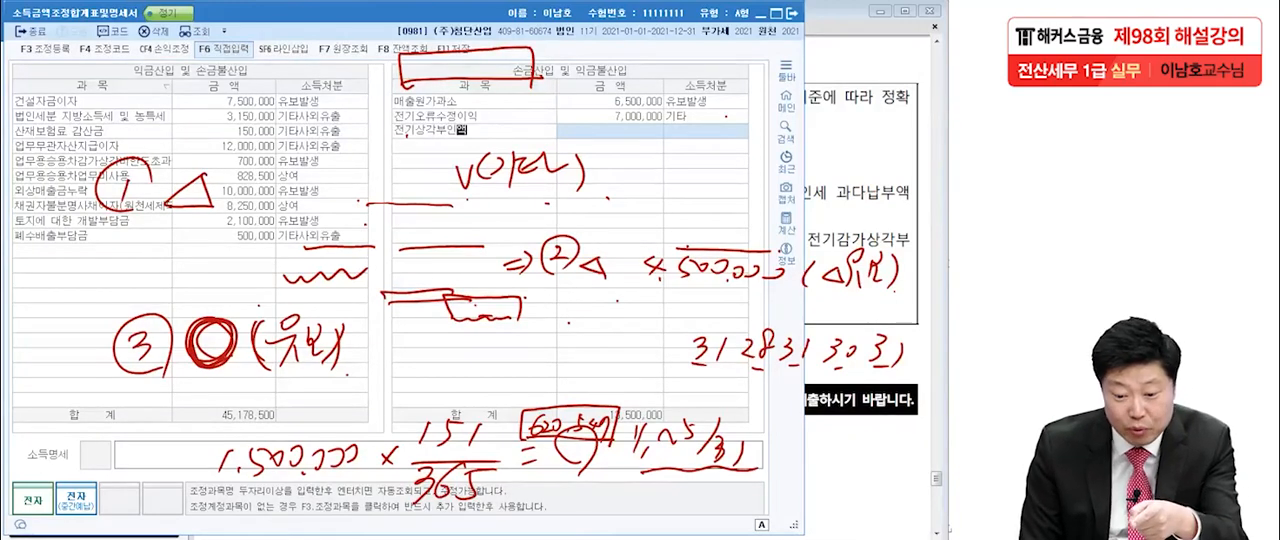
{"action": "key", "text": "Return"}
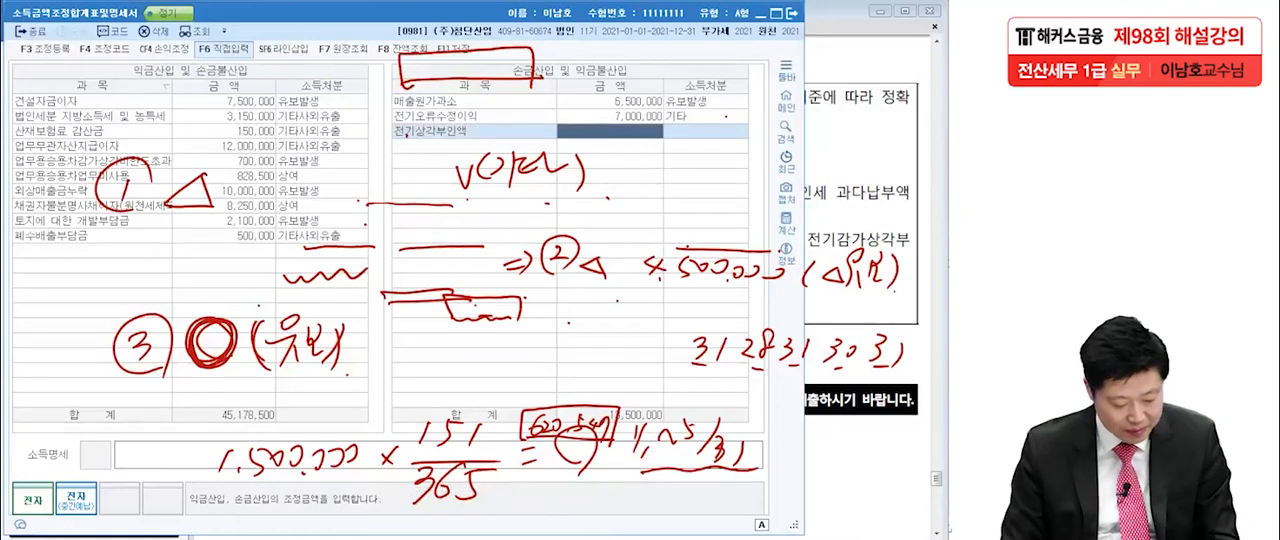
{"action": "type", "text": "4500000"}
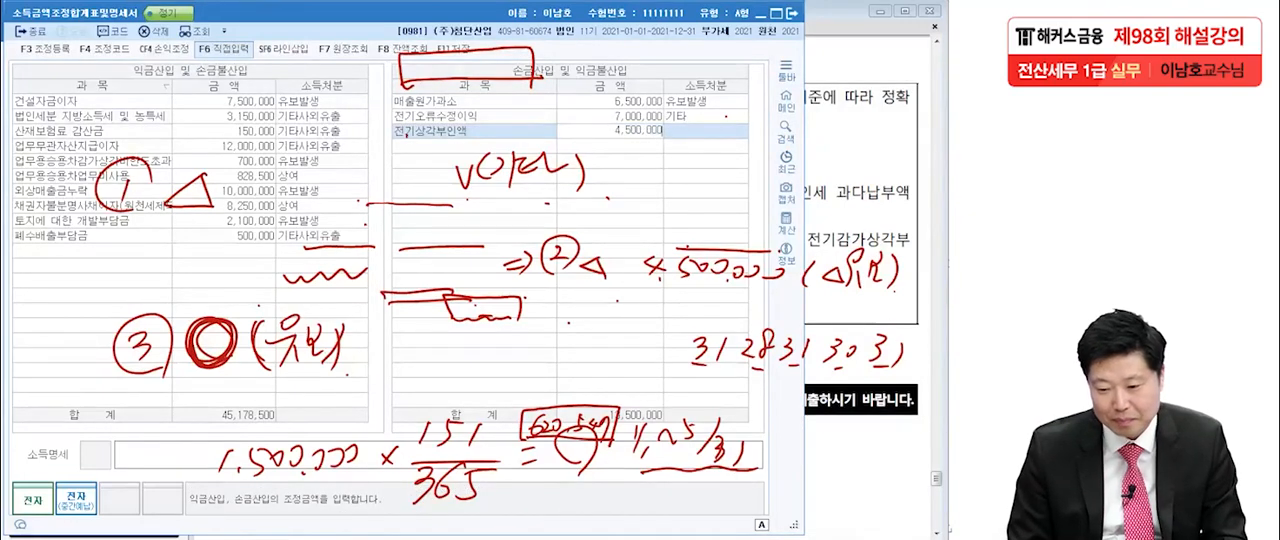
{"action": "key", "text": "Return"}
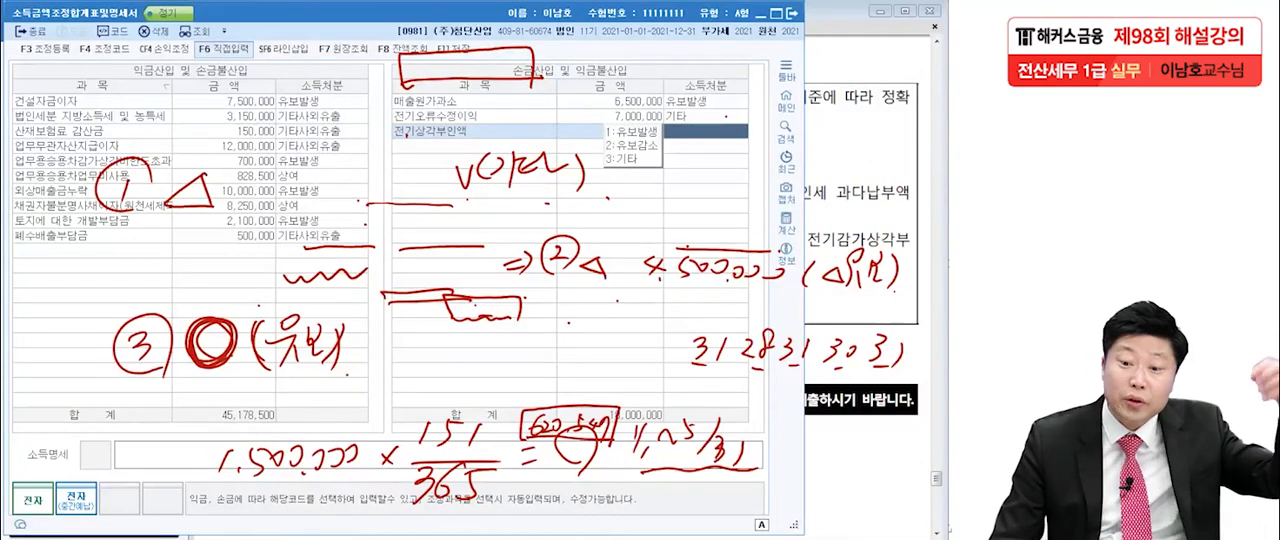
{"action": "key", "text": "2"}
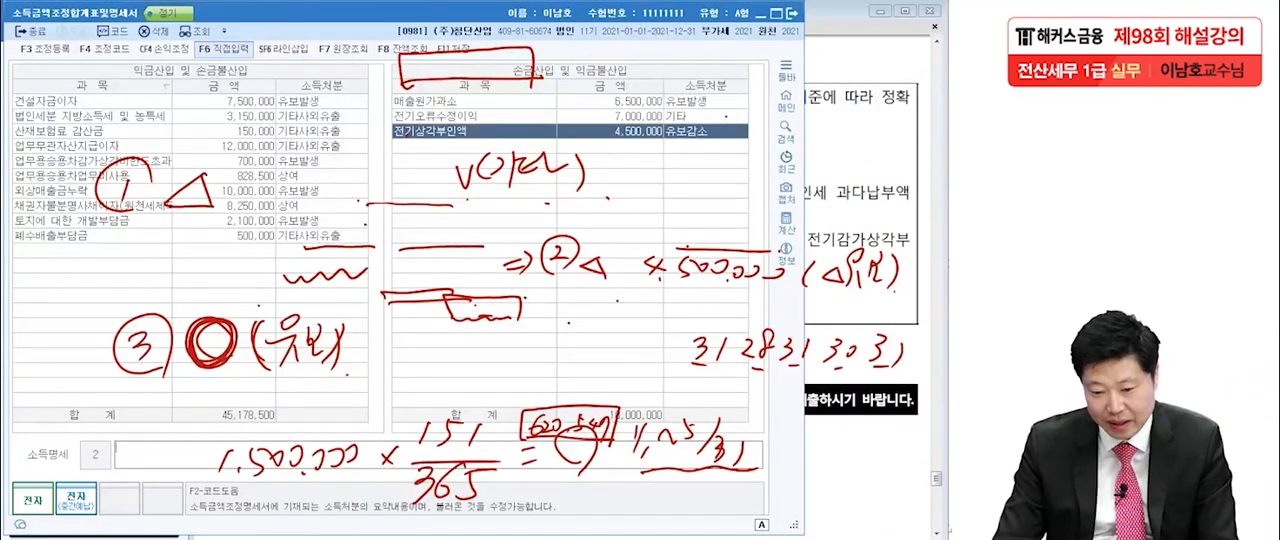
{"action": "key", "text": "Return"}
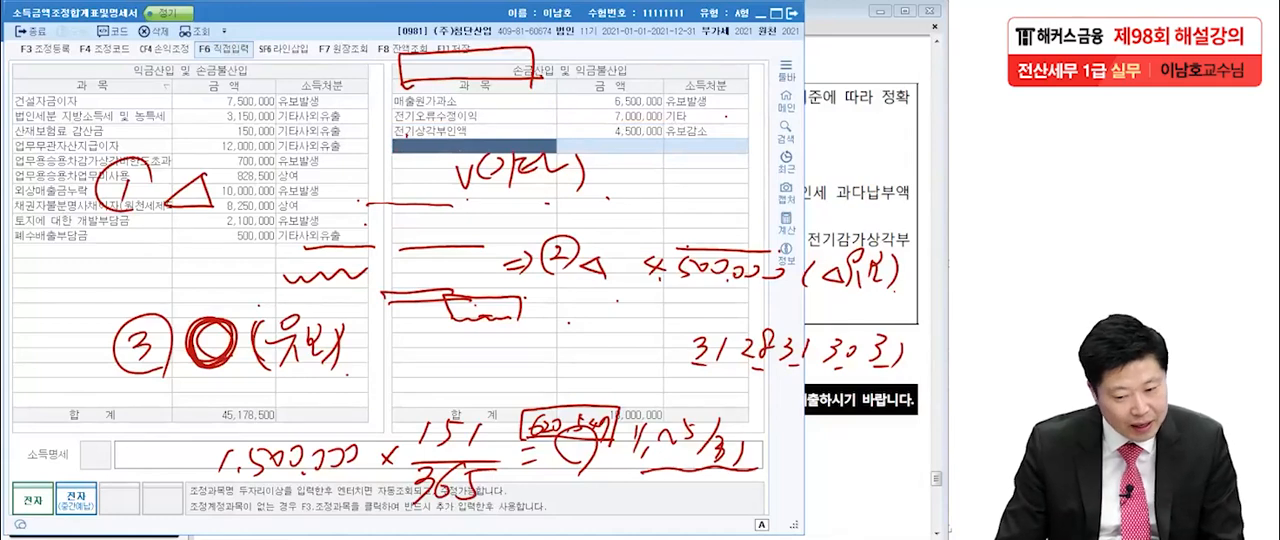
Add 선급비용 under 손금산입 및 익금불산입 with the question's amount of 620,547 and 소득처분 유보발생.
{"action": "type", "text": "선급비"}
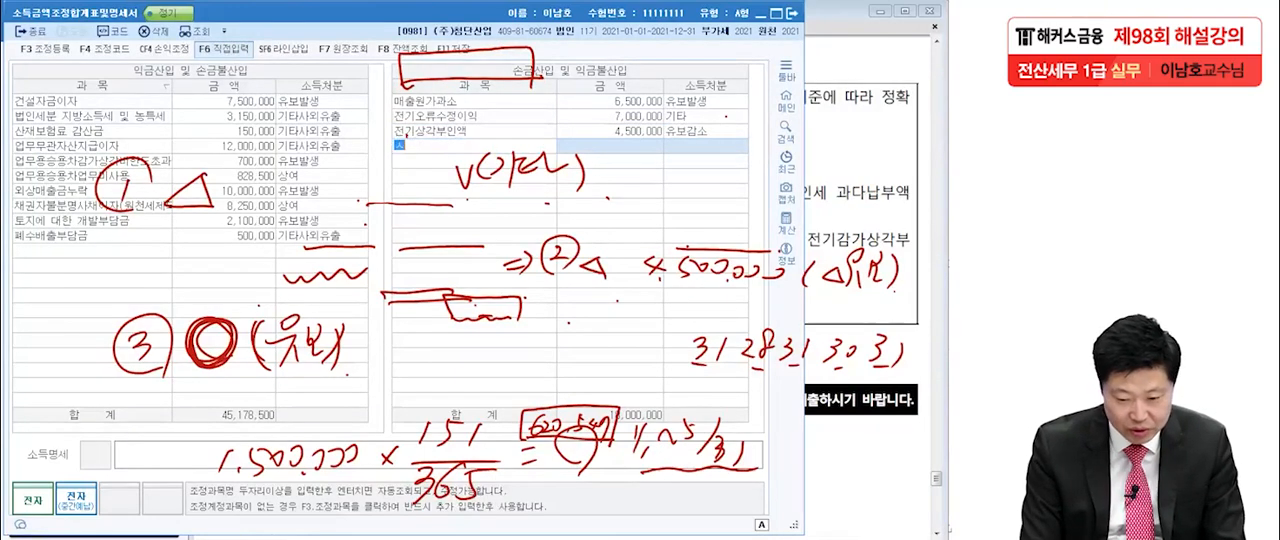
{"action": "type", "text": "용"}
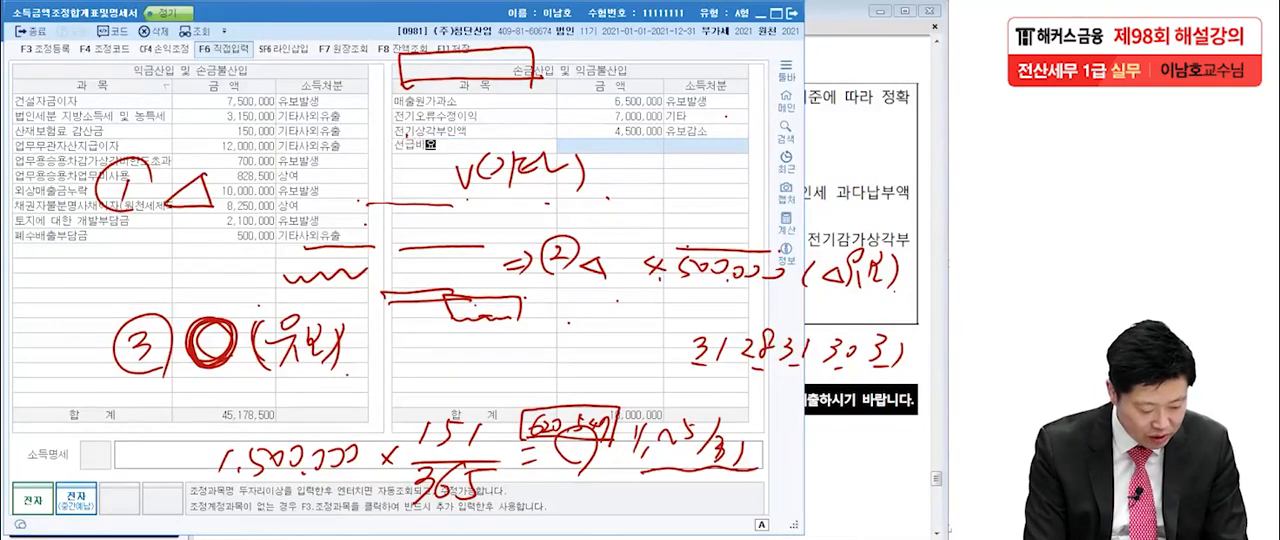
{"action": "key", "text": "Return"}
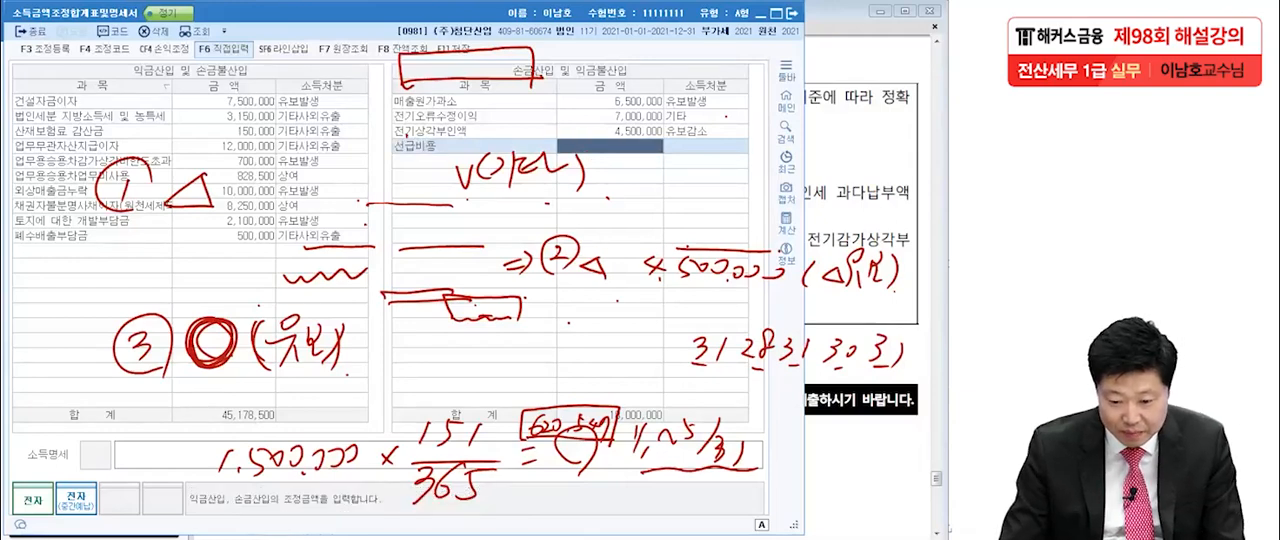
{"action": "key", "text": "alt+Tab"}
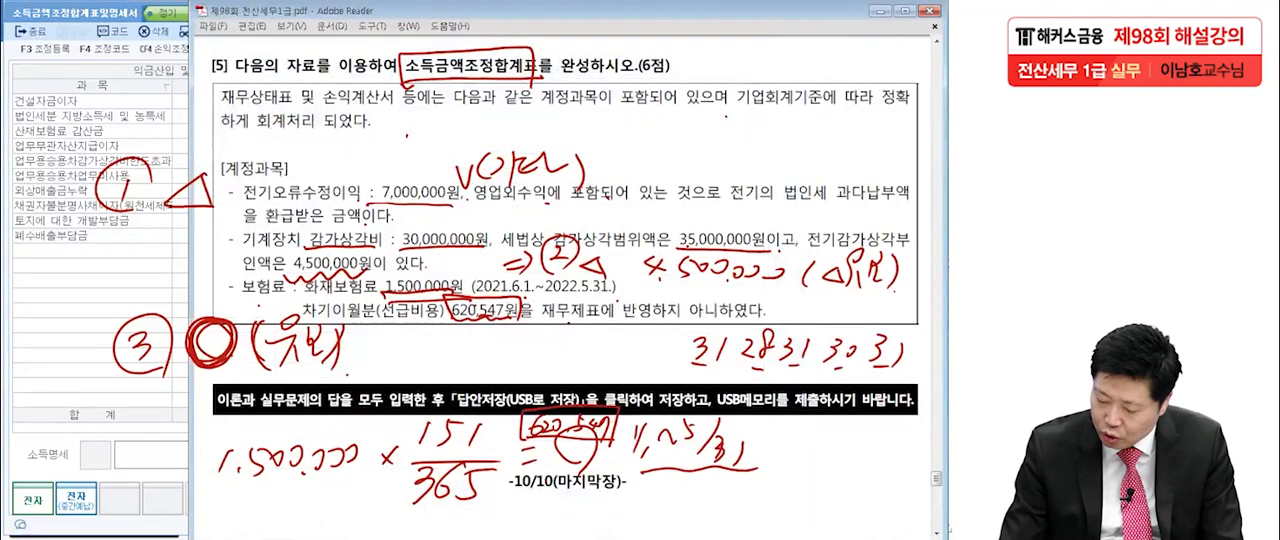
{"action": "key", "text": "alt+Tab"}
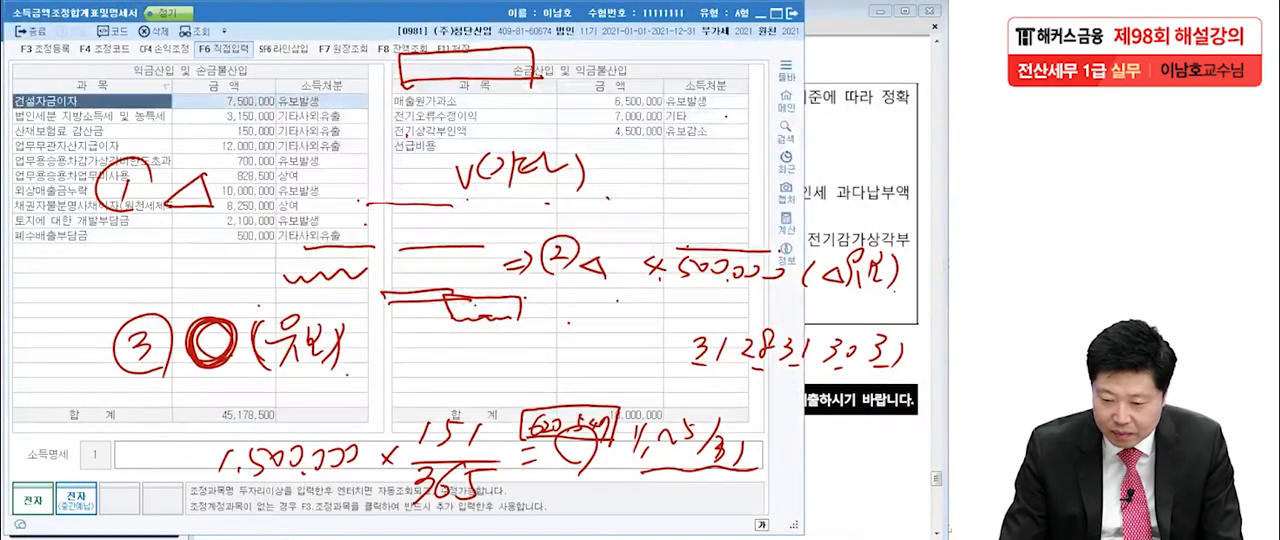
{"action": "left_click", "coordinate": [612, 146]}
{"action": "type", "text": "6"}
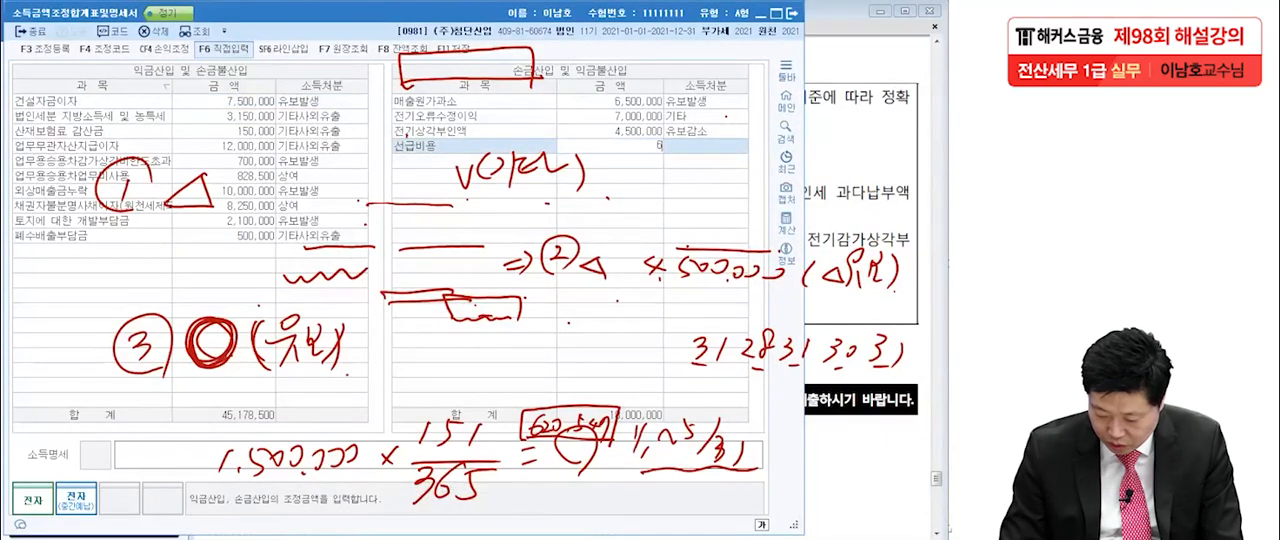
{"action": "type", "text": "20547"}
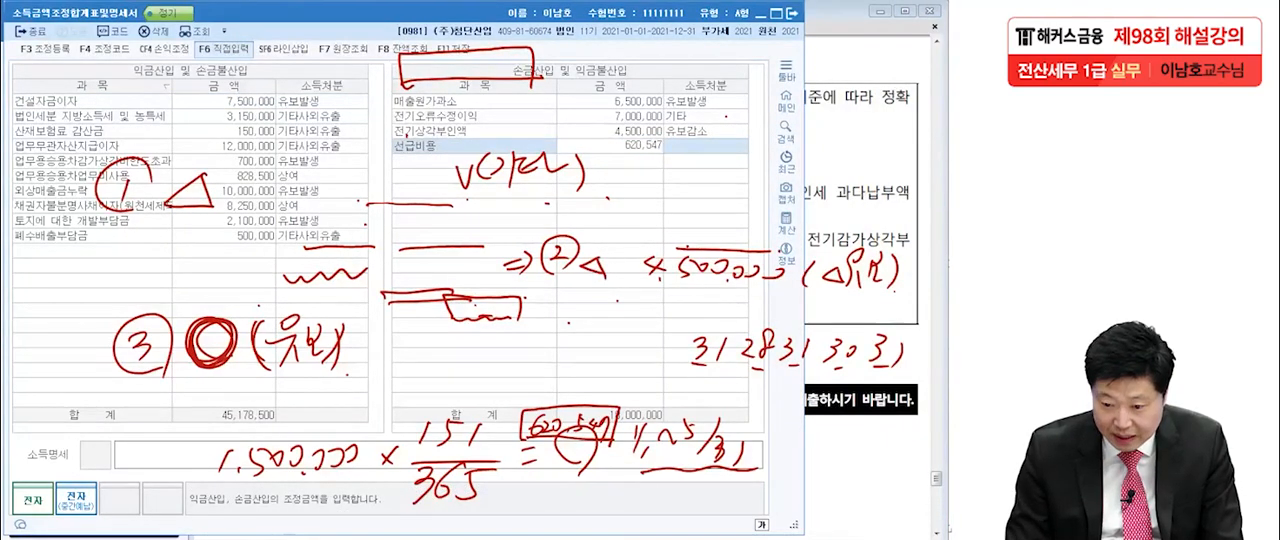
{"action": "key", "text": "Return"}
{"action": "key", "text": "1"}
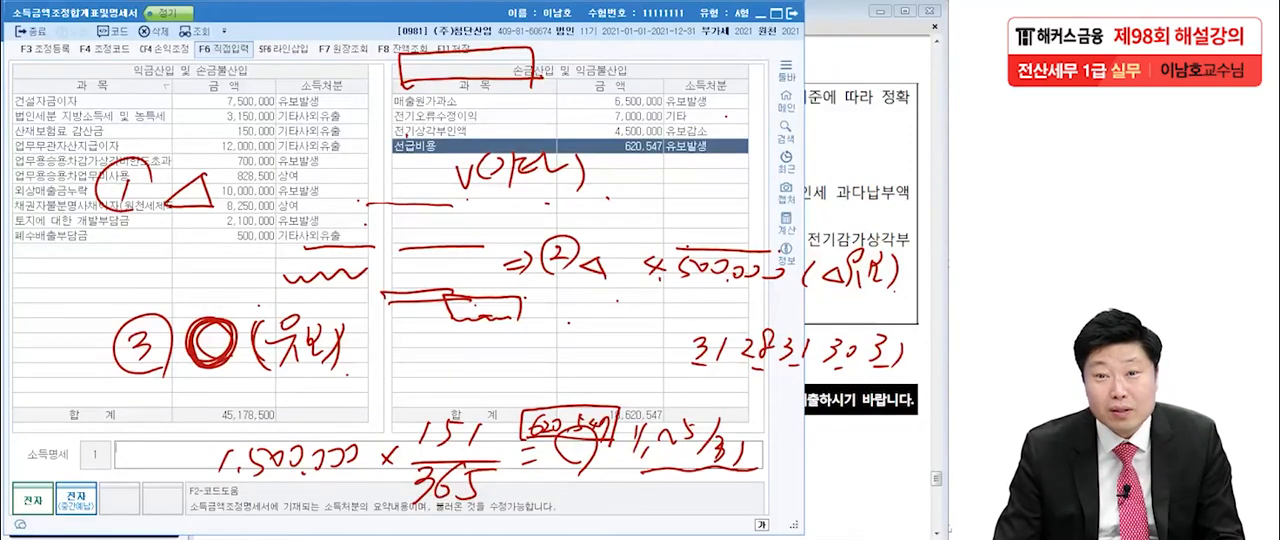
{"action": "key", "text": "Return"}
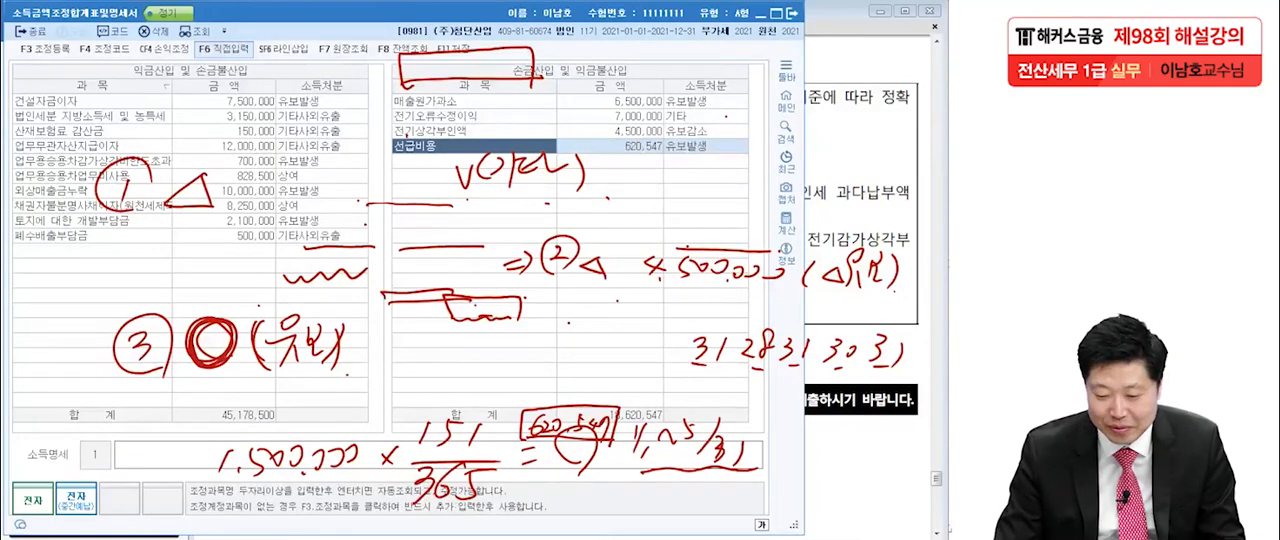
{"action": "key", "text": "Return"}
{"action": "key", "text": "Left"}
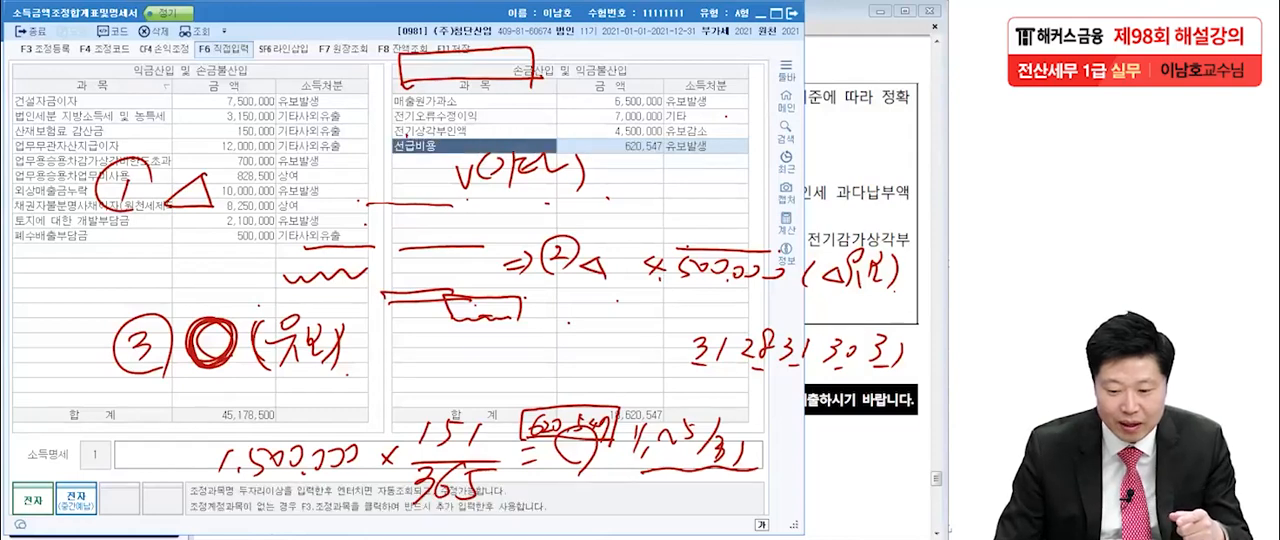
Delete the 선급비용 row from 손금산입 및 익금불산입.
{"action": "left_click", "coordinate": [155, 31]}
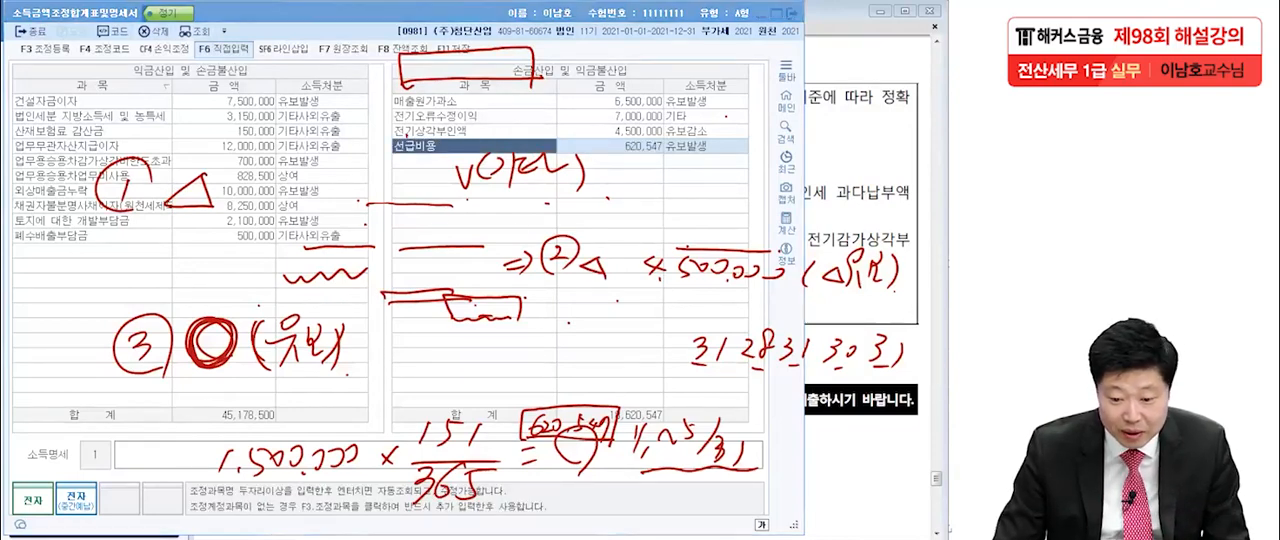
{"action": "left_click", "coordinate": [419, 293]}
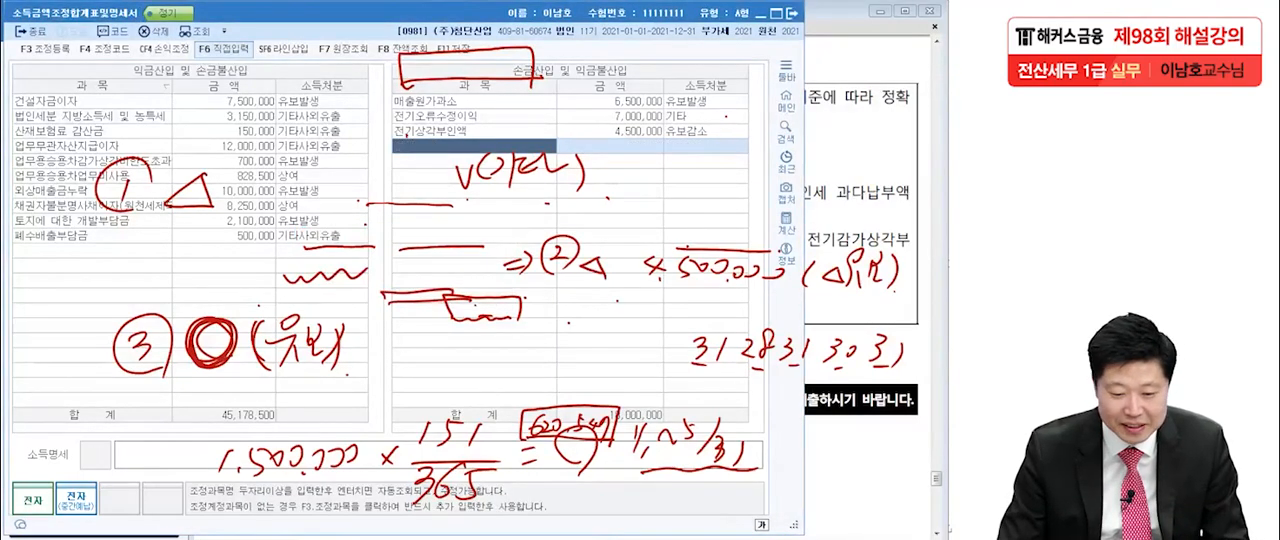
Add 선급비용 of 620,547 under 익금산입 및 손금불산입 with 소득처분 유보발생, and leave the form.
{"action": "left_click", "coordinate": [92, 251]}
{"action": "type", "text": "선급비"}
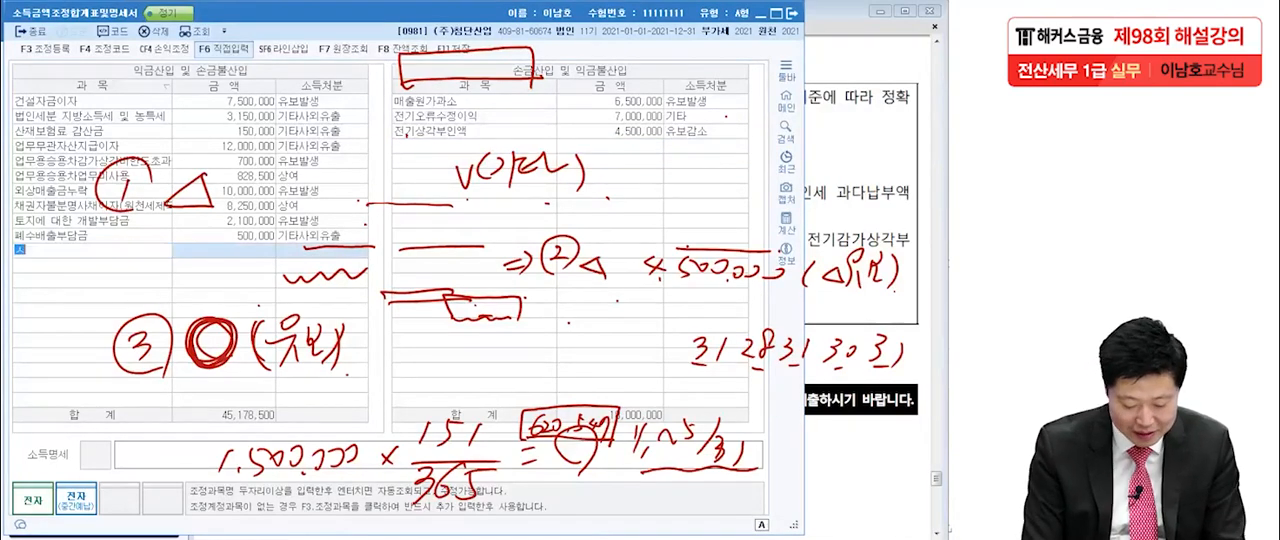
{"action": "type", "text": "용"}
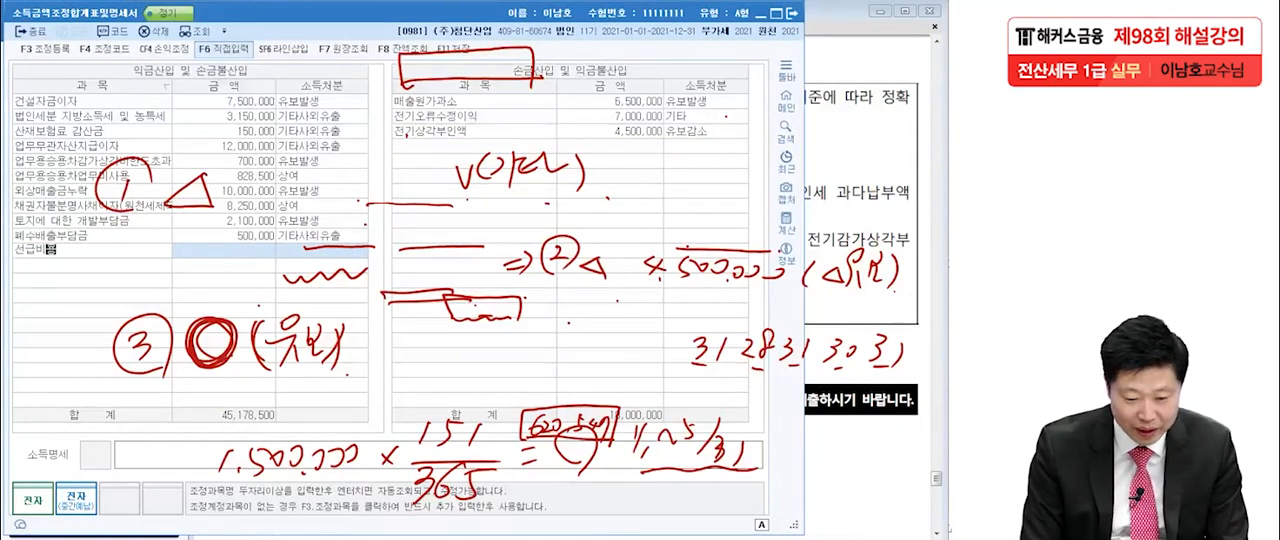
{"action": "key", "text": "Return"}
{"action": "type", "text": "62"}
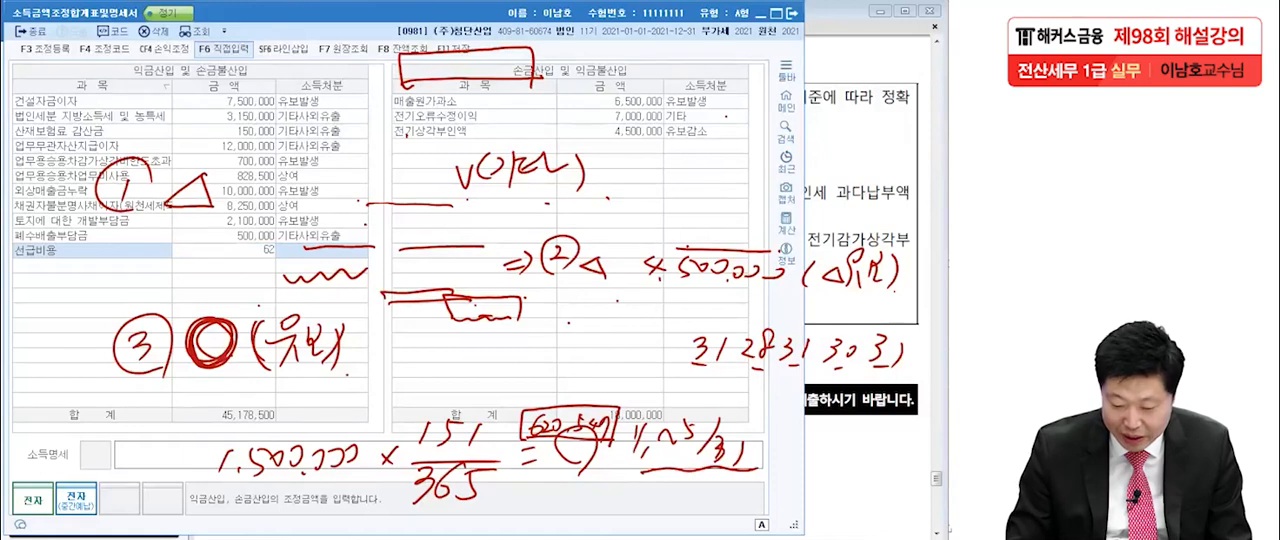
{"action": "type", "text": "0,547"}
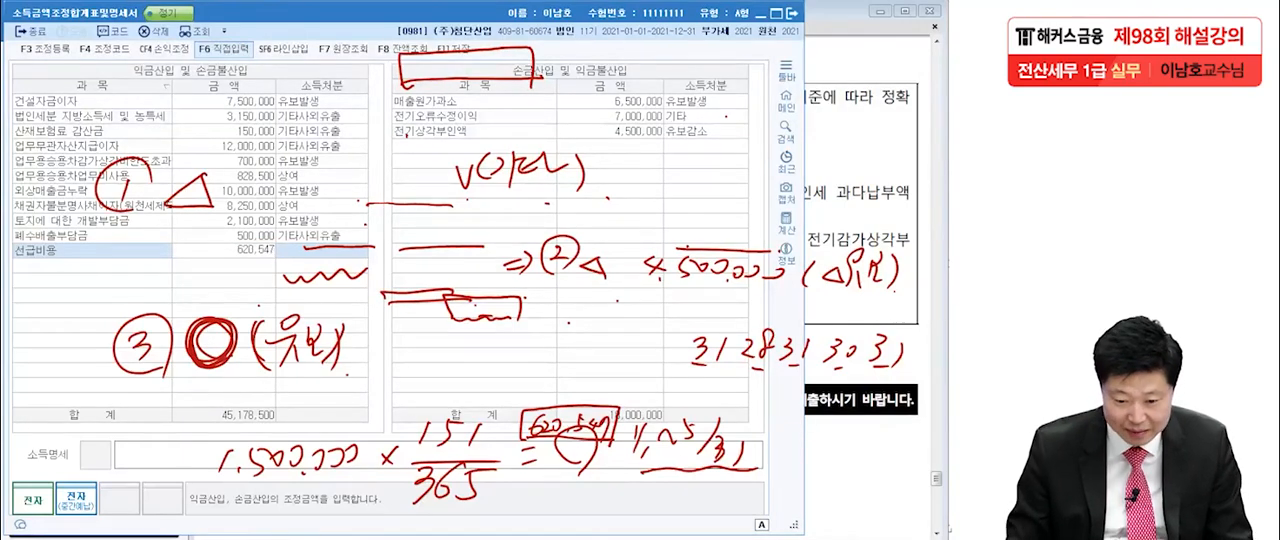
{"action": "key", "text": "Return"}
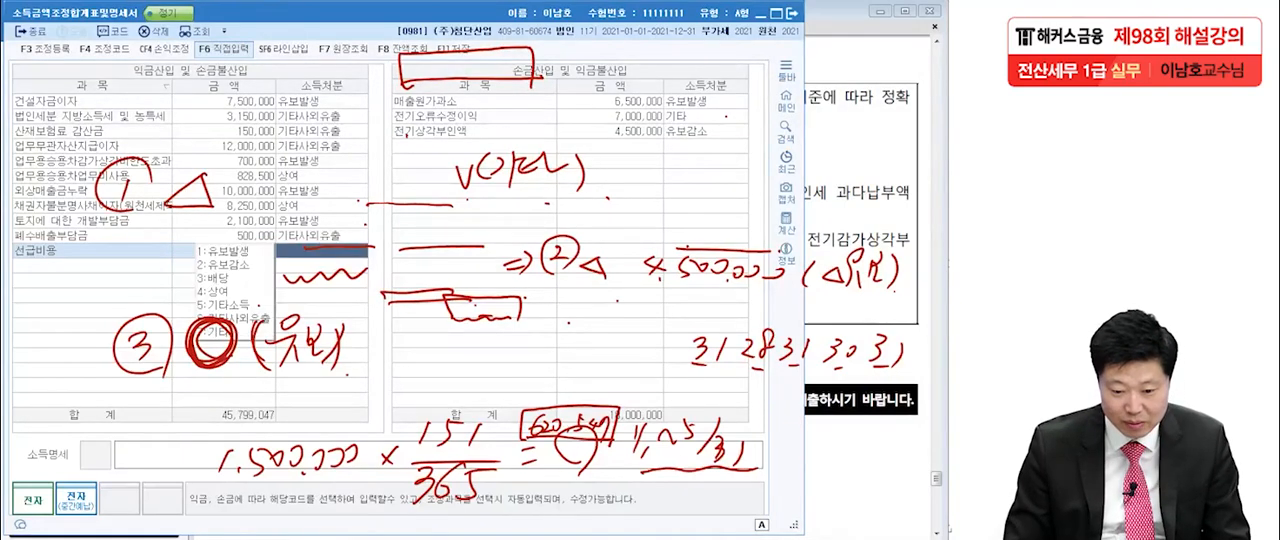
{"action": "type", "text": "1"}
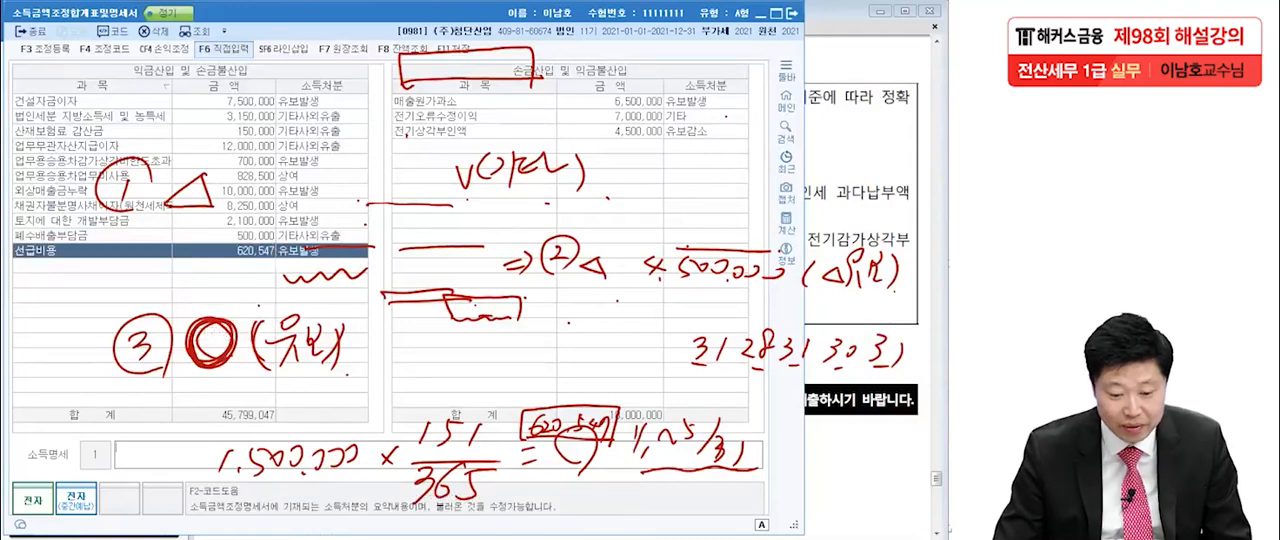
{"action": "key", "text": "Return"}
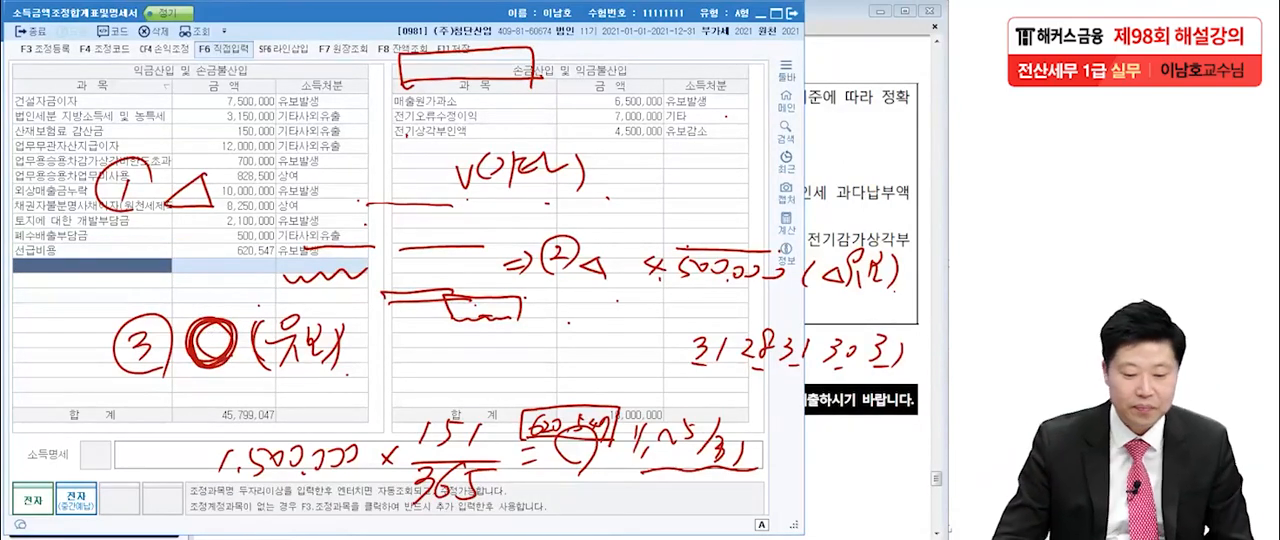
{"action": "key", "text": "Escape"}
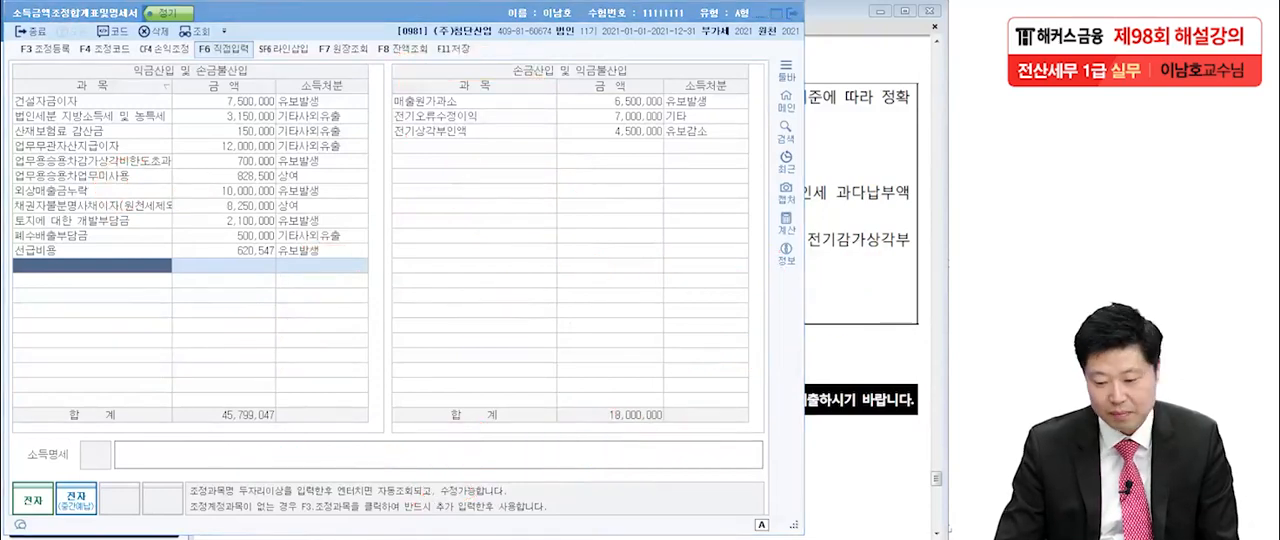
{"action": "key", "text": "Escape"}
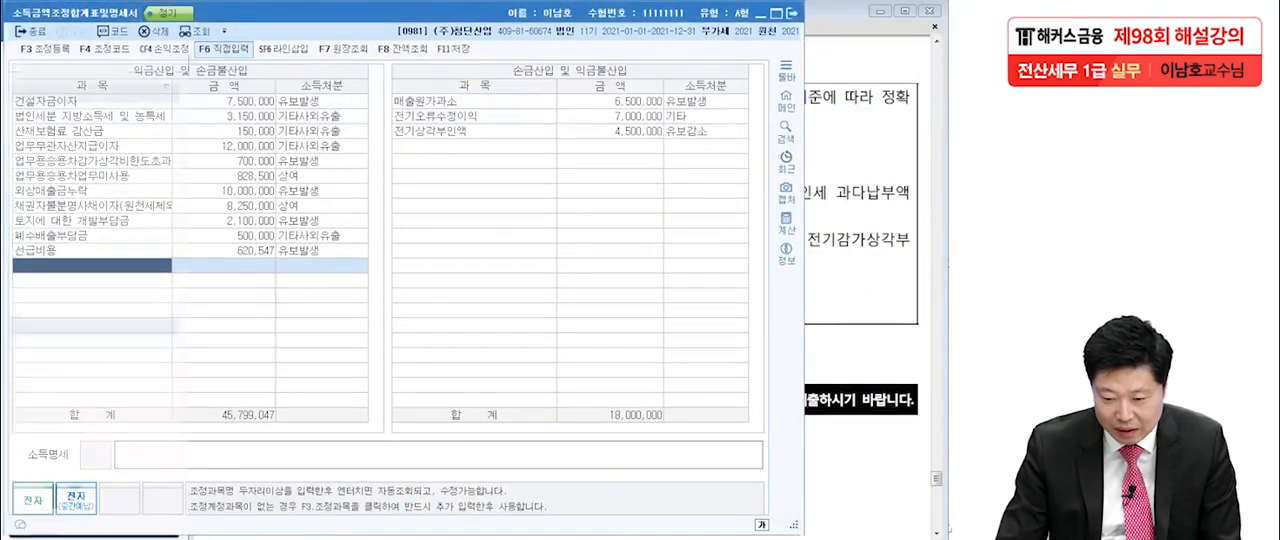